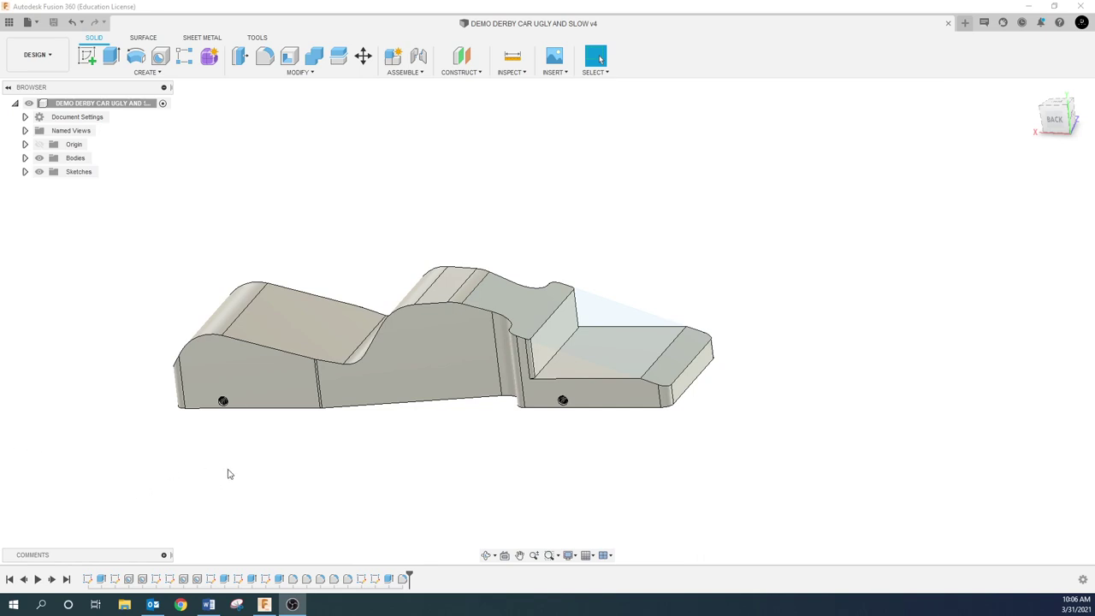
middle_click_drag(298, 382, 318, 359, "shift")
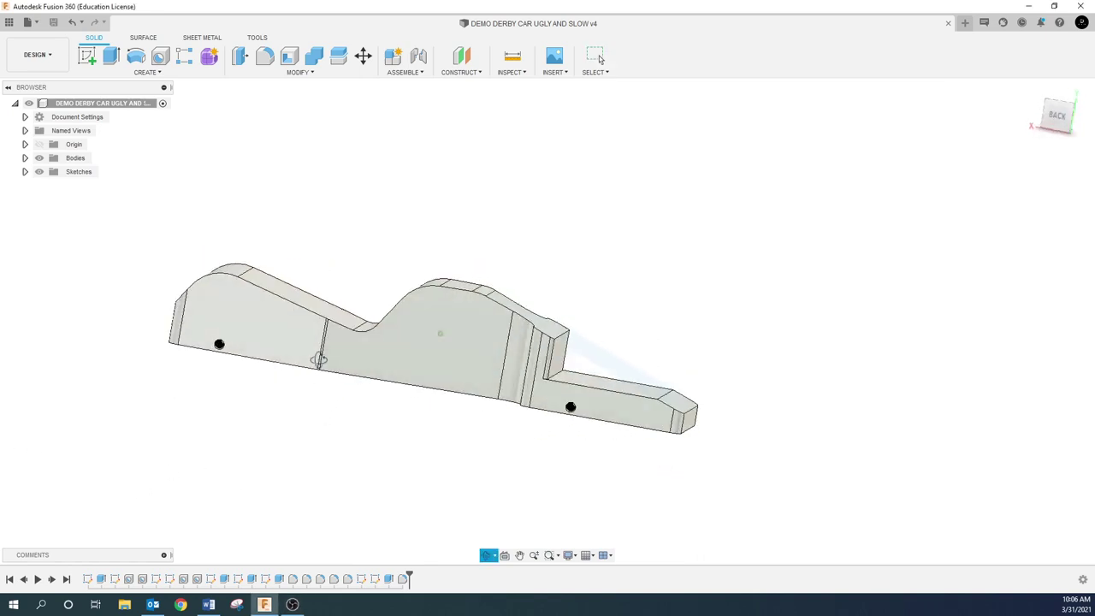
left_click(519, 555)
left_click_drag(504, 432, 422, 379)
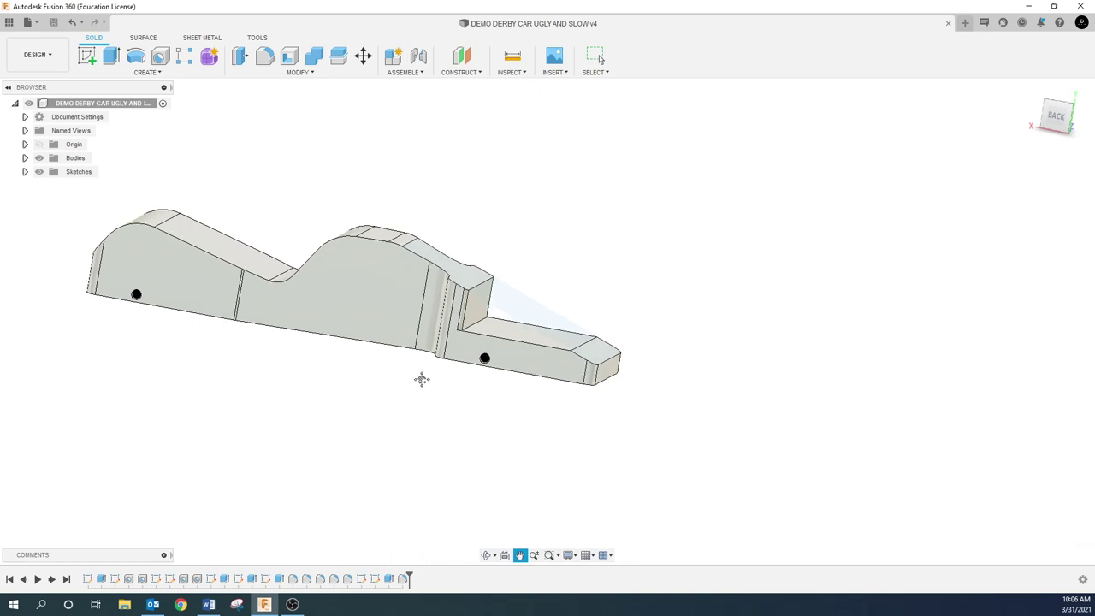
middle_click_drag(428, 312, 434, 345, "shift")
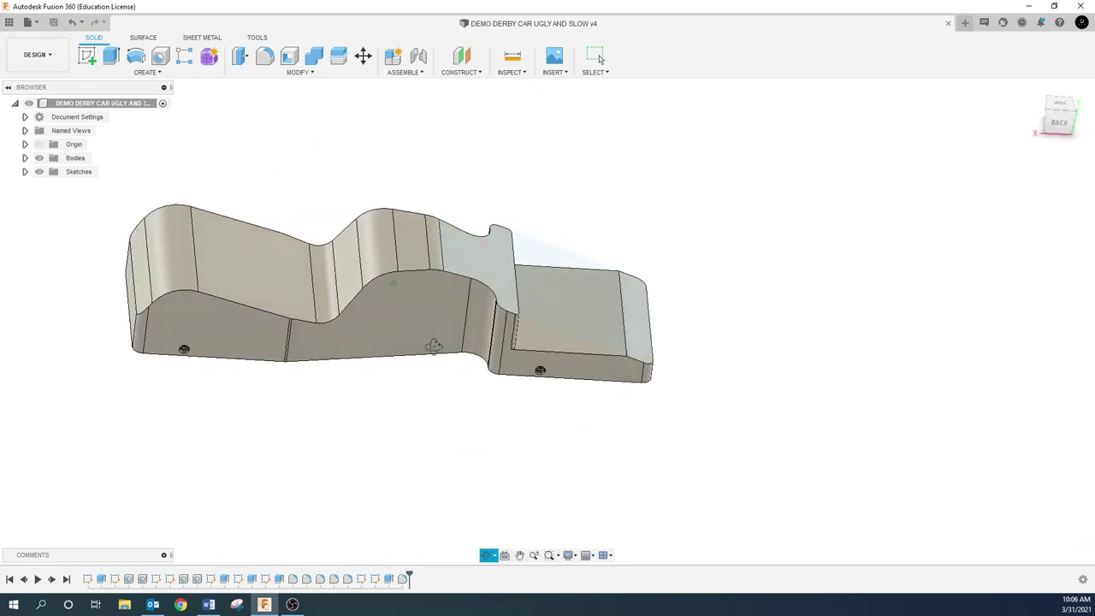
left_click(519, 555)
left_click_drag(468, 464, 527, 469)
middle_click_drag(527, 469, 530, 441, "shift")
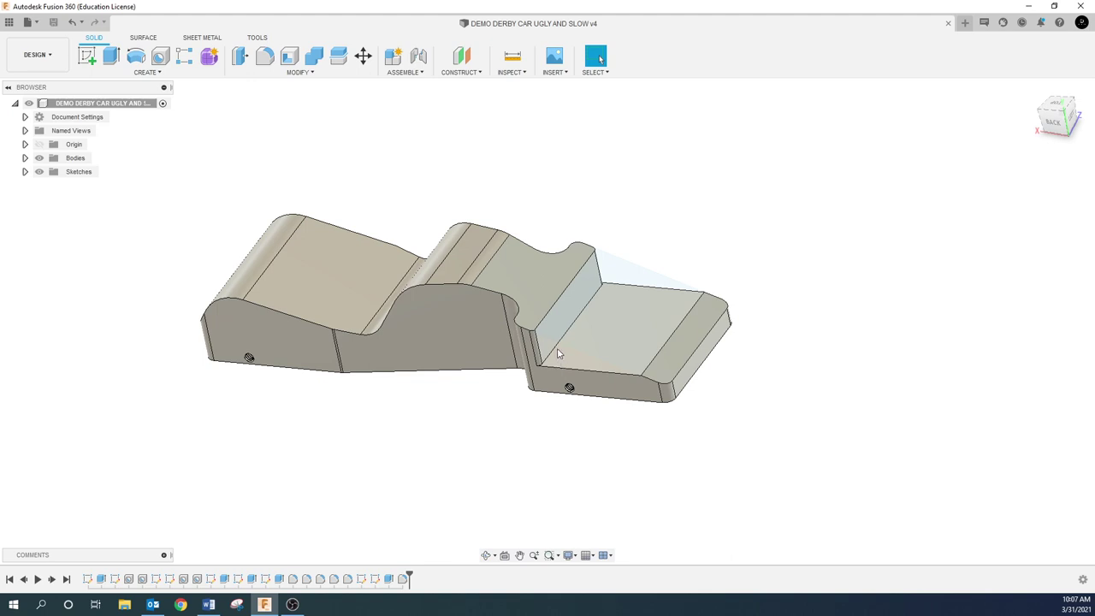
- Start a sketch on the flat side face of the lower hump and draw a line across the hump's upper part
left_click(272, 322)
right_click(271, 322)
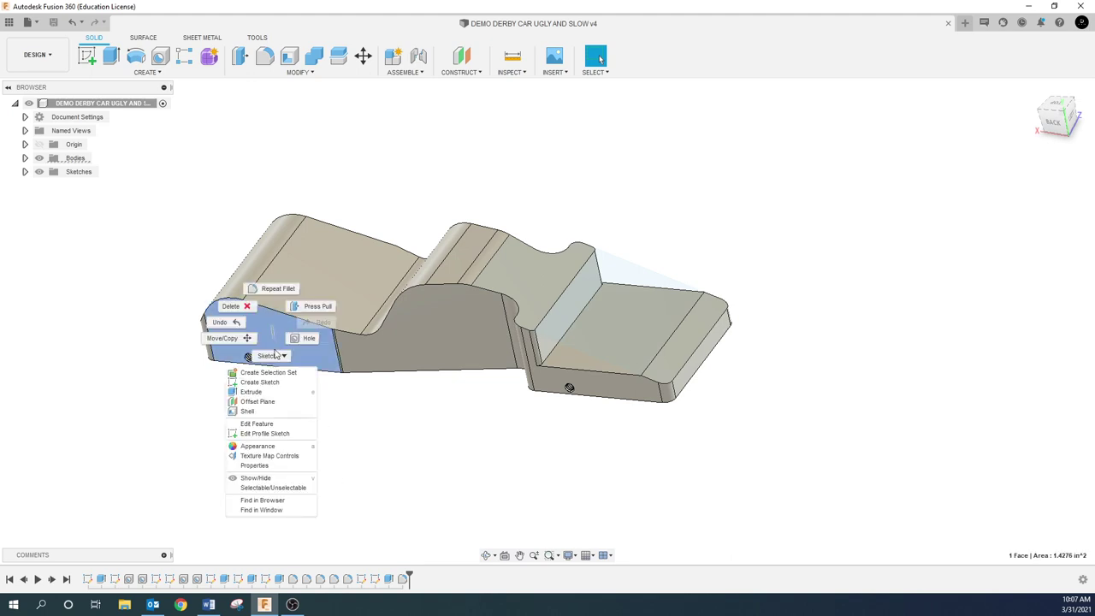
left_click(272, 355)
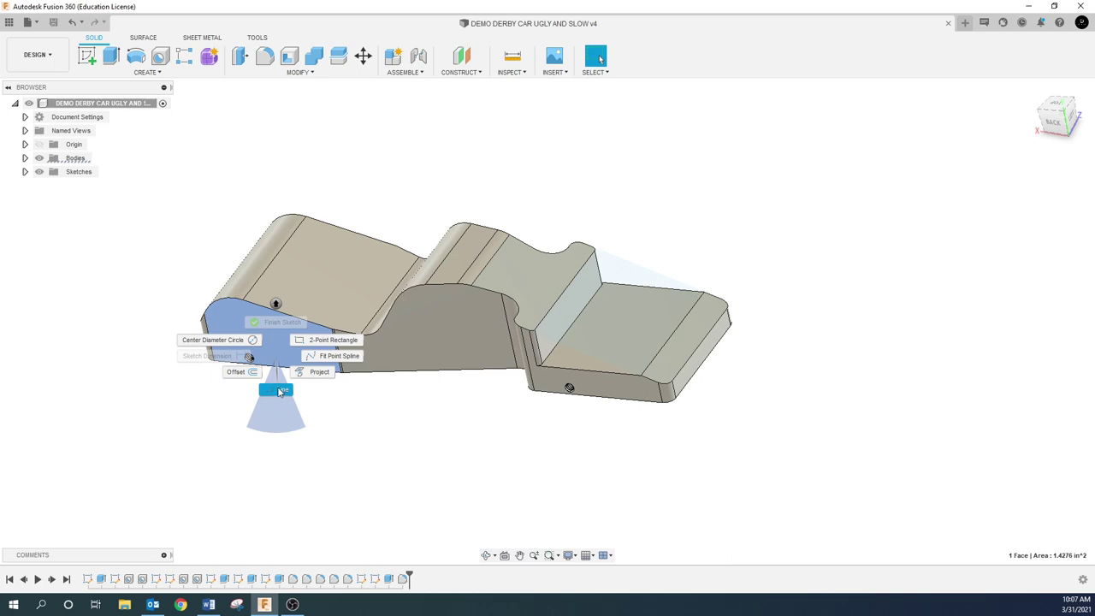
left_click(281, 390)
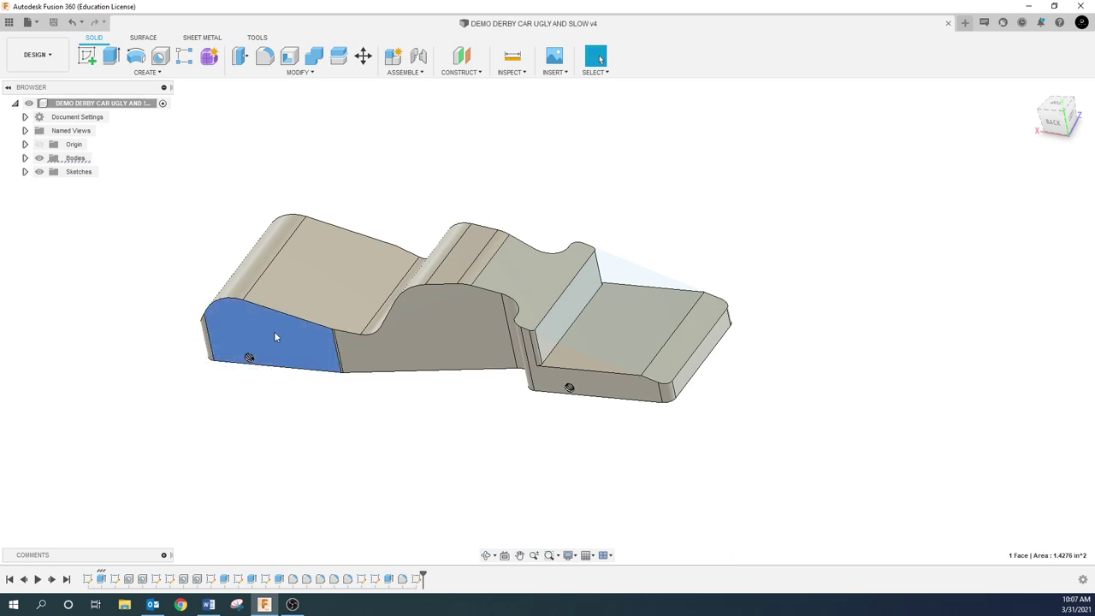
mouse_move(496, 303)
left_mouse_down()
mouse_move(337, 120)
mouse_move(453, 210)
left_mouse_up()
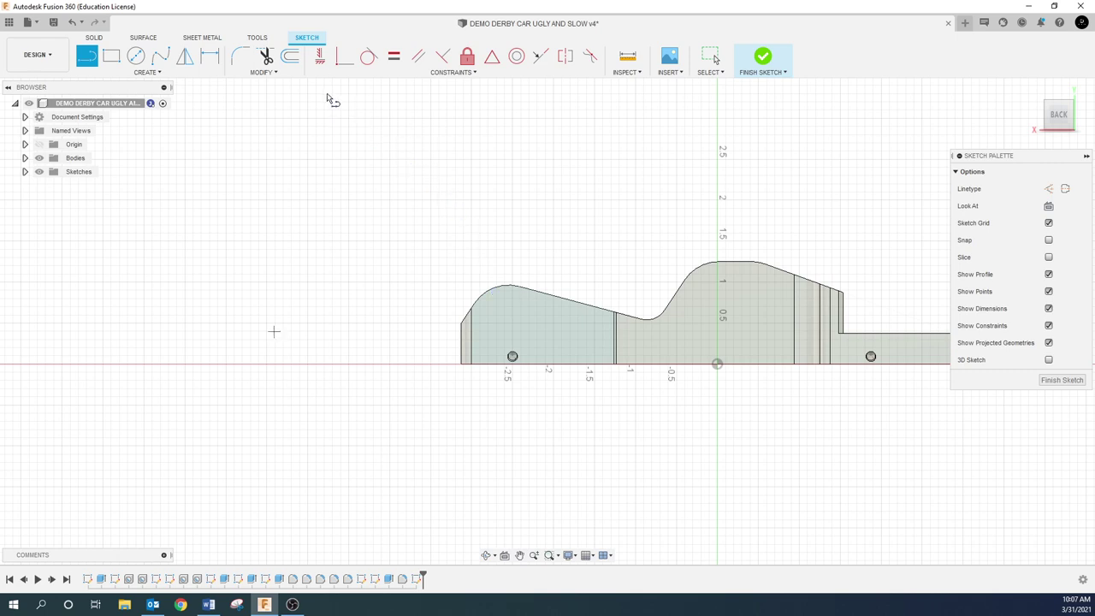
left_click(141, 73)
key("Escape")
left_click(478, 299)
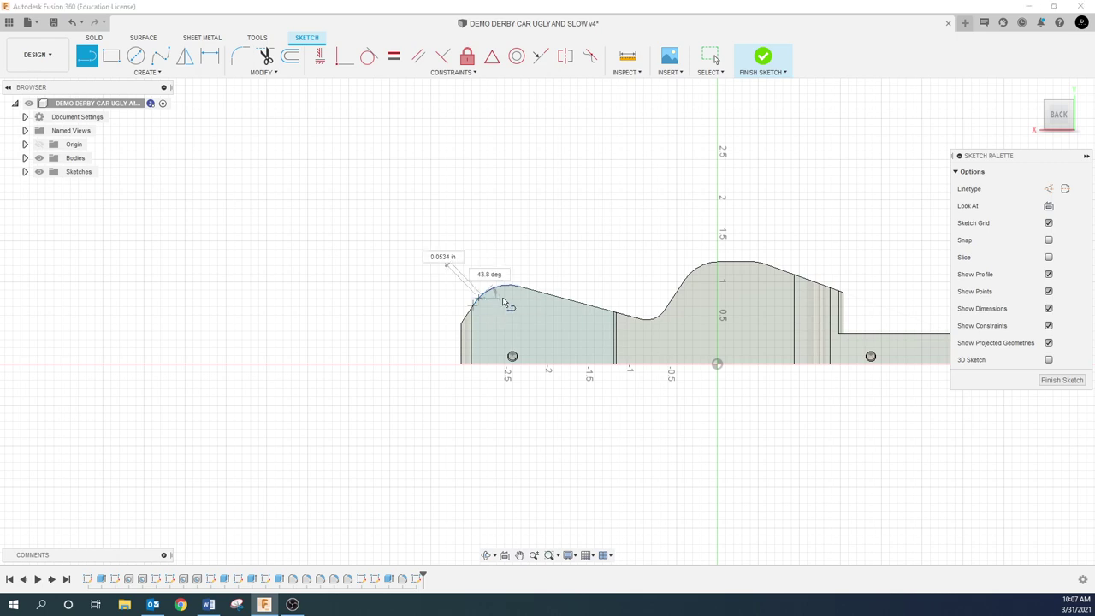
left_click(566, 301)
scroll(574, 303, "up", 3)
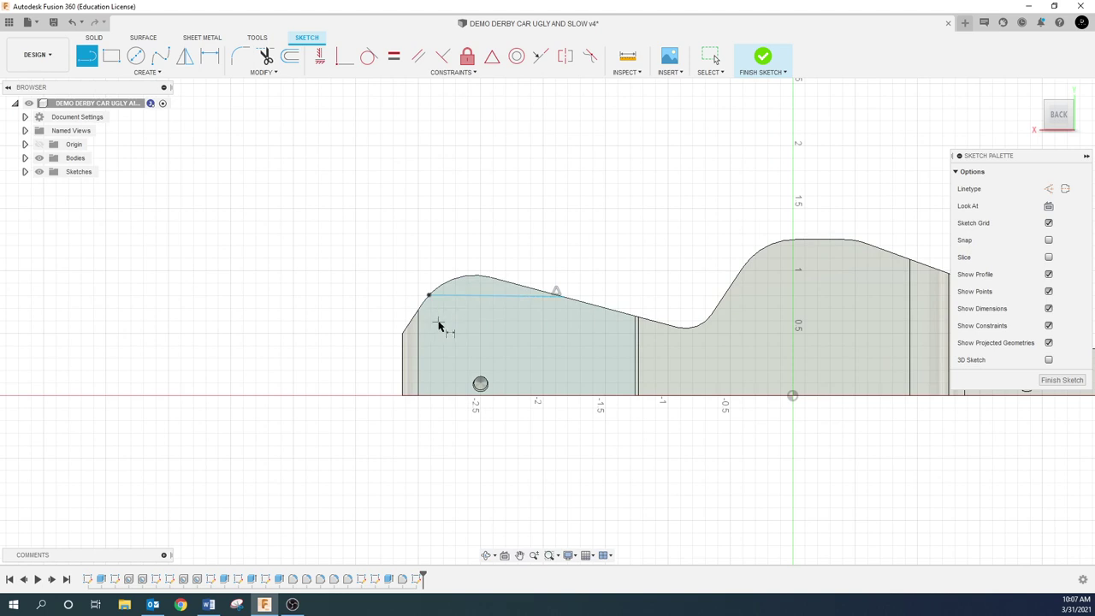
key("d")
left_click(450, 396)
left_click(453, 296)
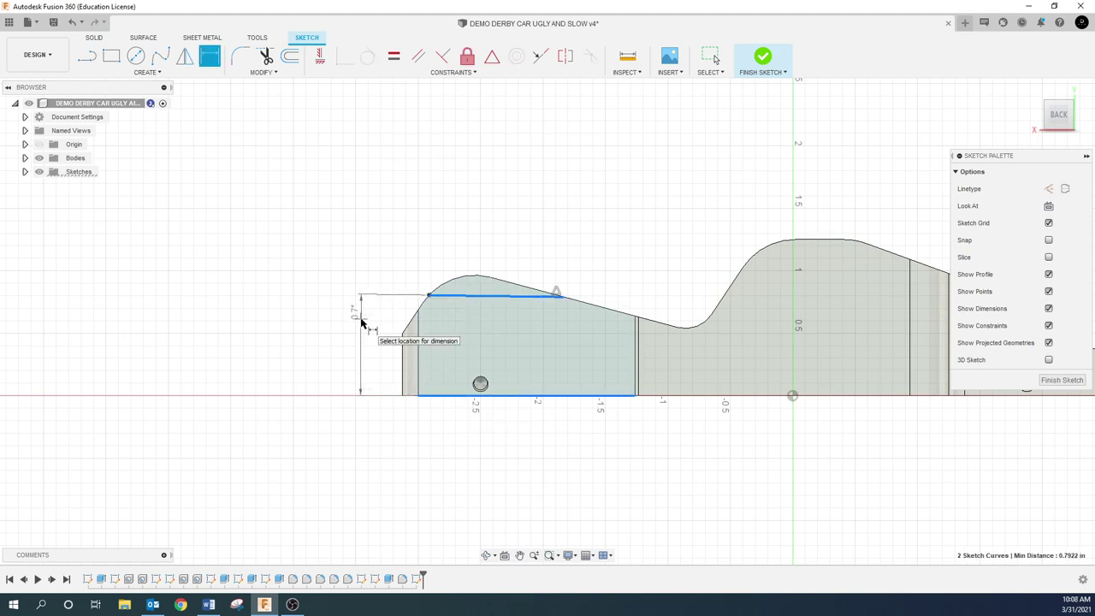
key("Escape")
- Constrain the sketched line to horizontal and shift it slightly toward the near end of the car
left_click(487, 296)
left_click(331, 58)
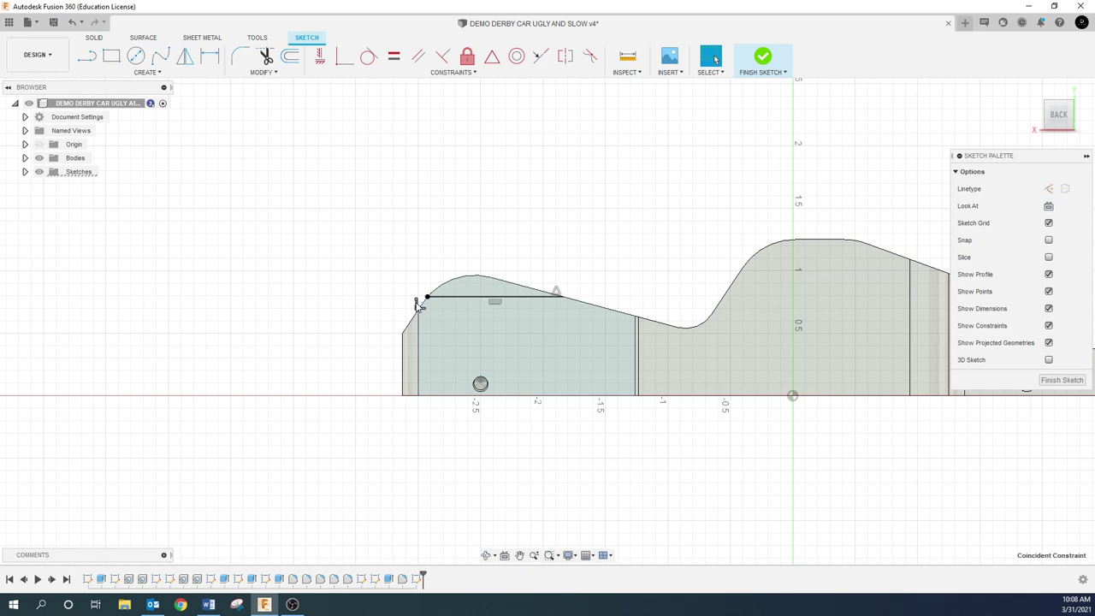
left_click(468, 297)
key("Escape")
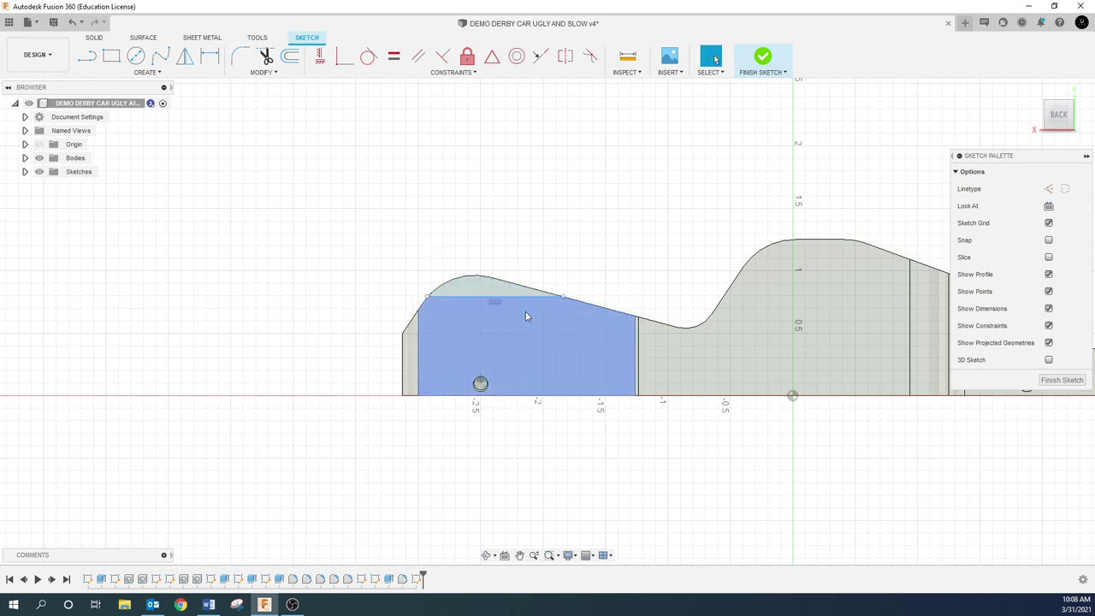
mouse_move(514, 297)
left_mouse_down()
mouse_move(513, 312)
mouse_move(496, 296)
mouse_move(504, 301)
left_mouse_up()
key("Escape")
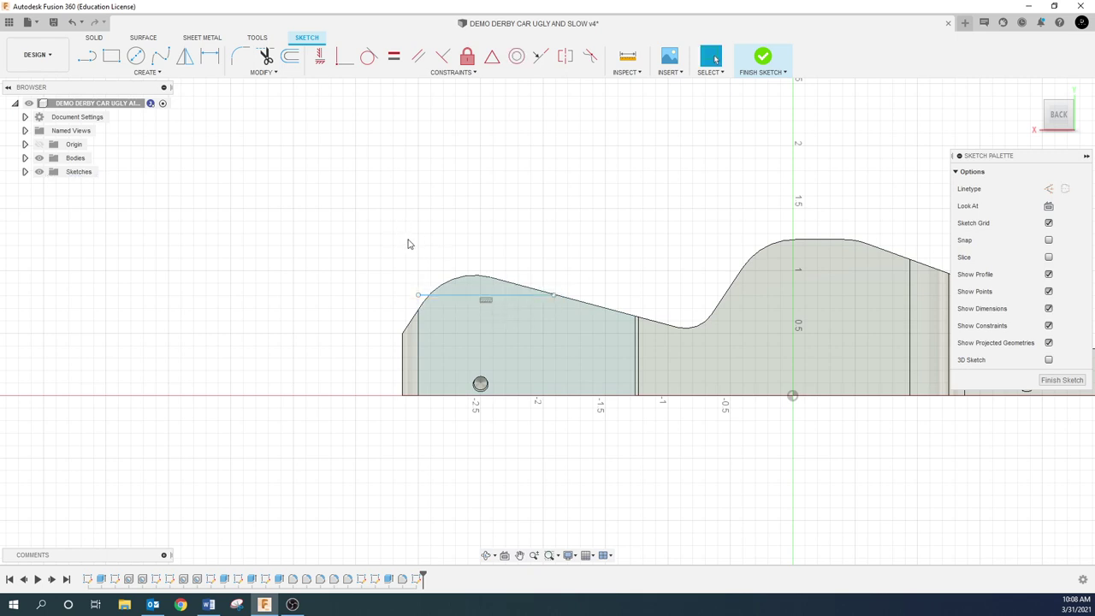
- Dimension the line's height above the bottom edge of the side face as 0.75 in
key("d")
left_click(471, 394)
left_click(475, 296)
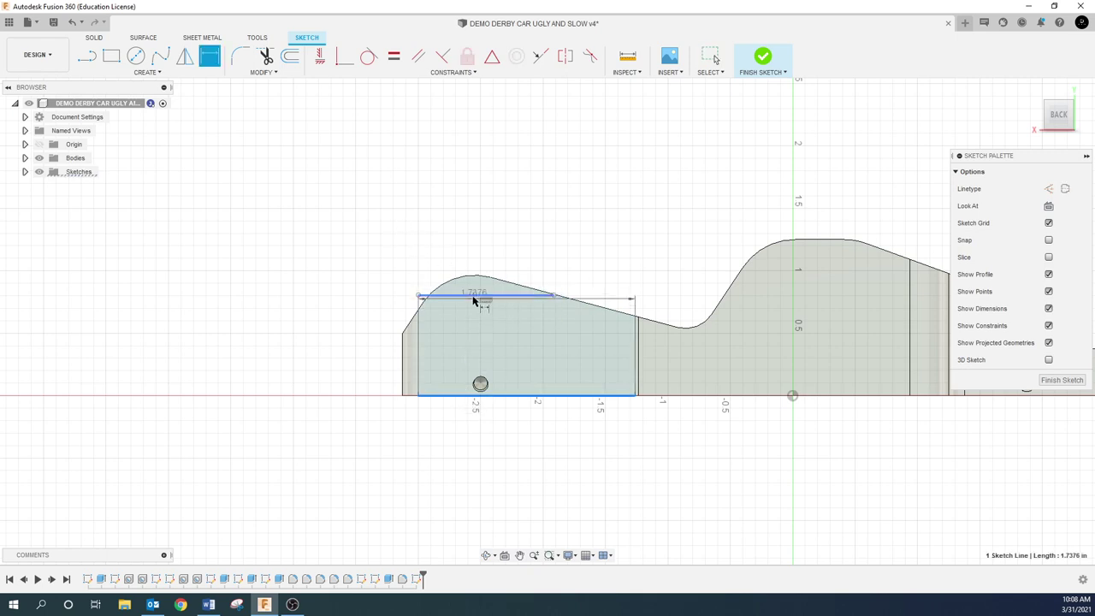
left_click(343, 329)
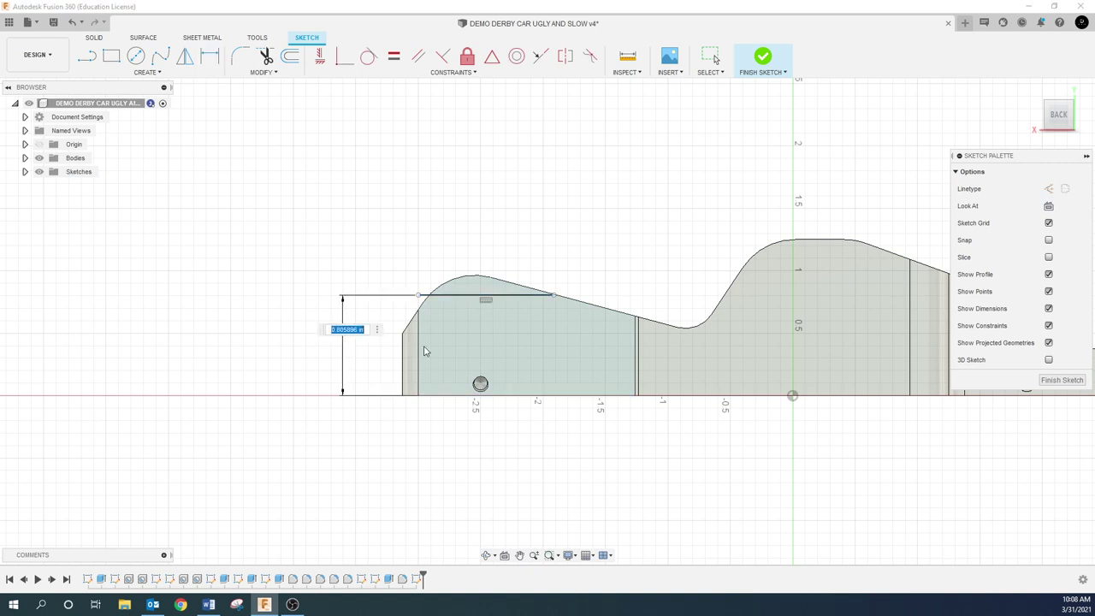
type("0.75")
key("Return")
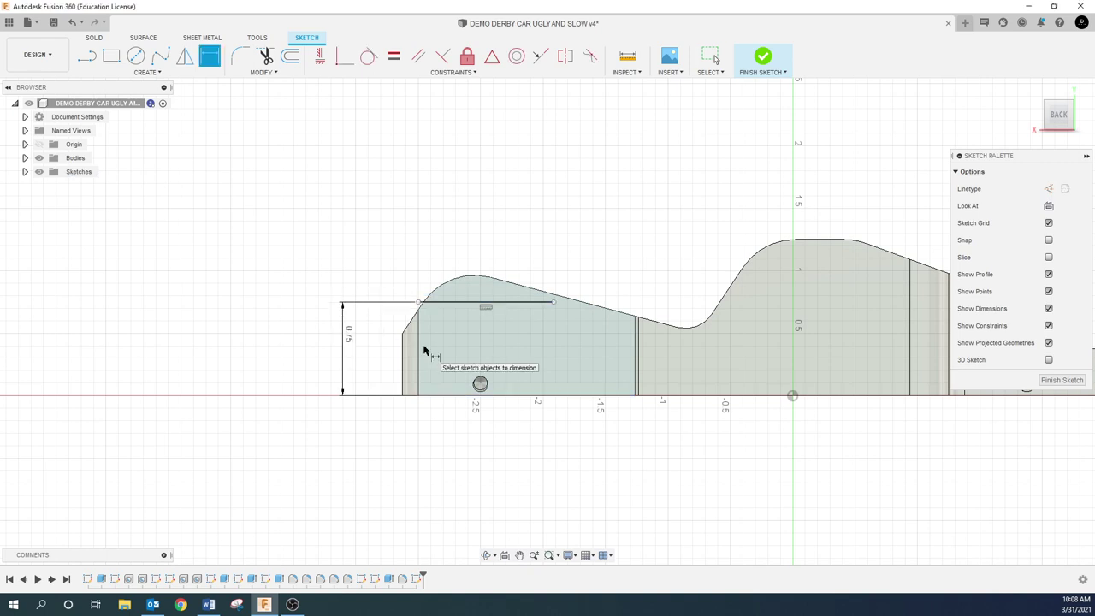
- Move both endpoints of the horizontal line onto the hump's outline so the line closes off the hump's top
key("Escape")
mouse_move(554, 302)
left_mouse_down()
mouse_move(591, 306)
mouse_move(582, 304)
left_mouse_up()
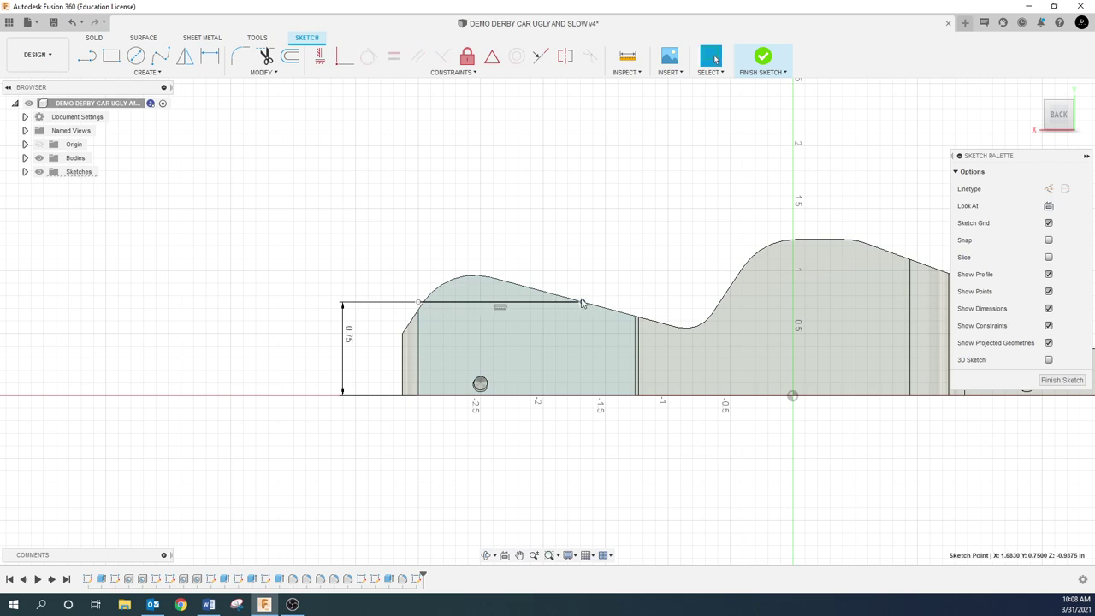
left_click(422, 304)
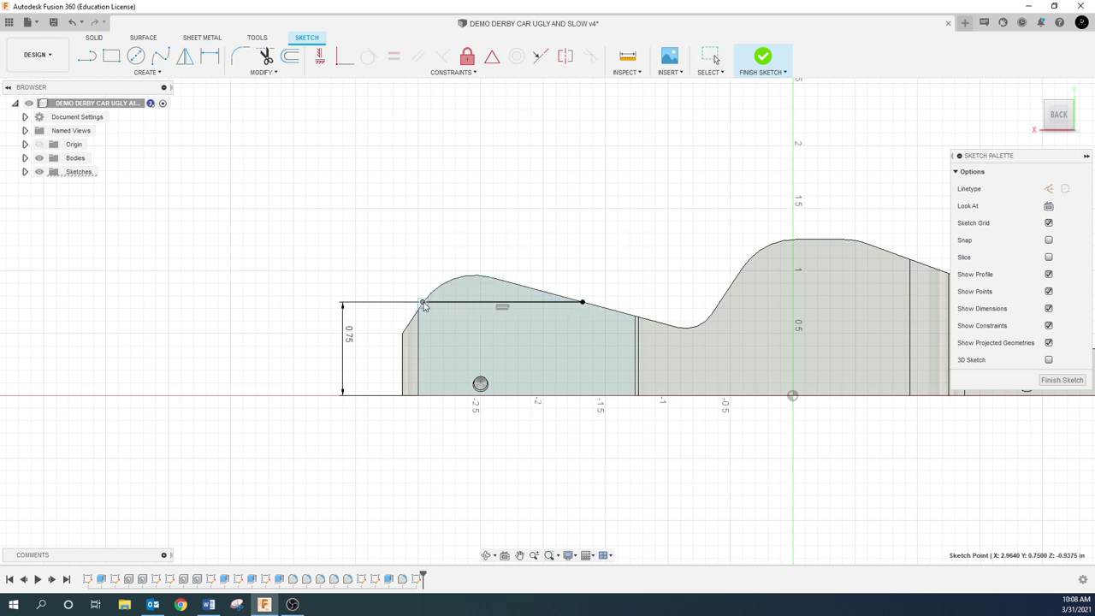
left_click(413, 262)
- Extrude the hump profile above the line by -4.1 in as a cut across the full width of the body
scroll(467, 283, "up", 2)
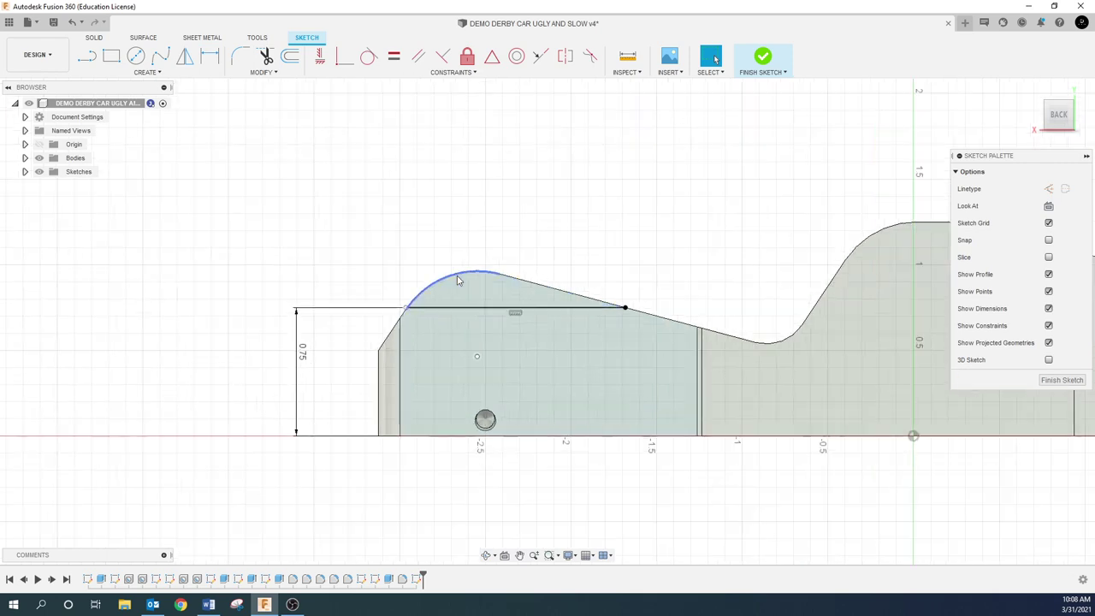
key("e")
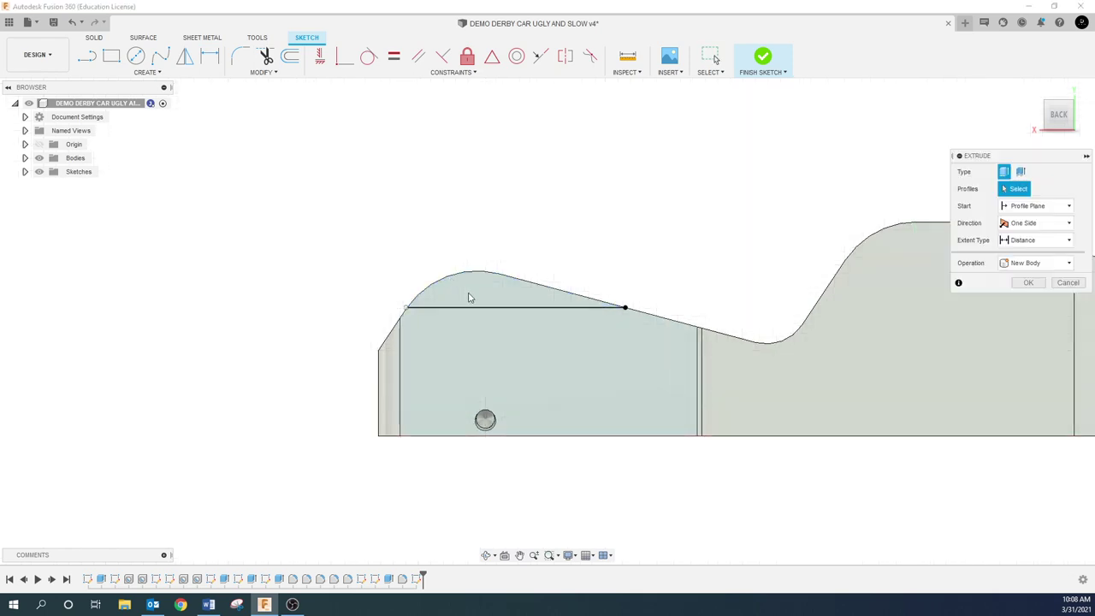
left_click(466, 295)
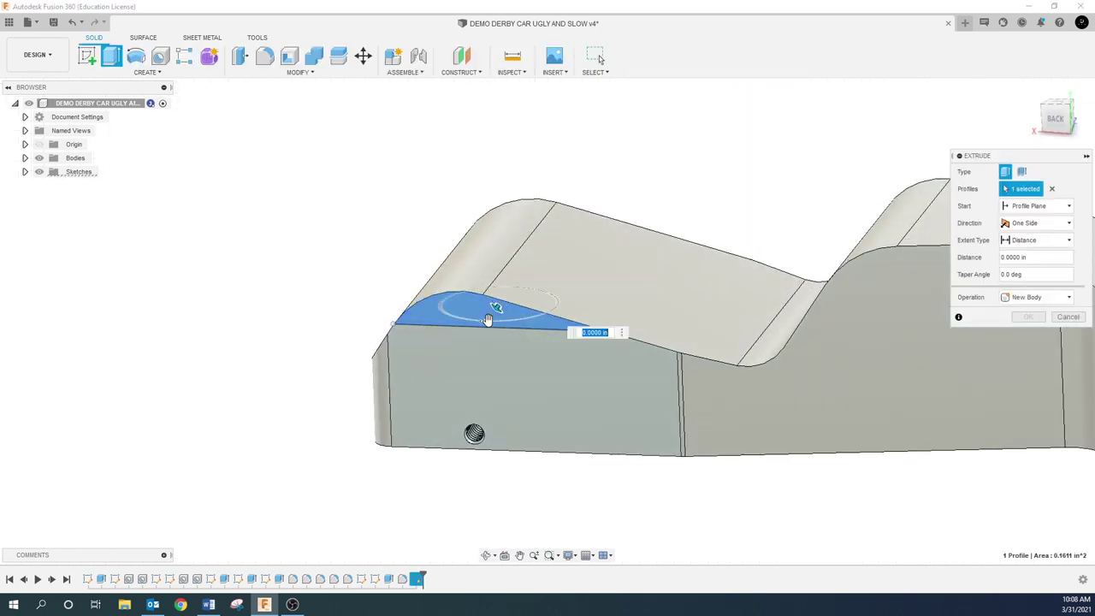
left_click_drag(645, 121, 654, 114)
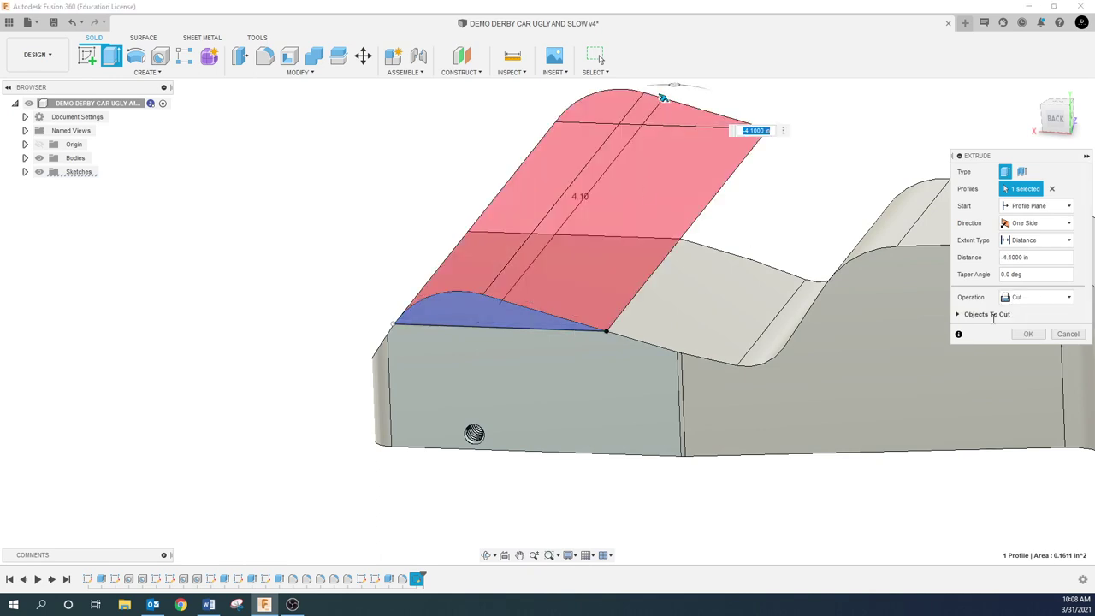
left_click(1028, 333)
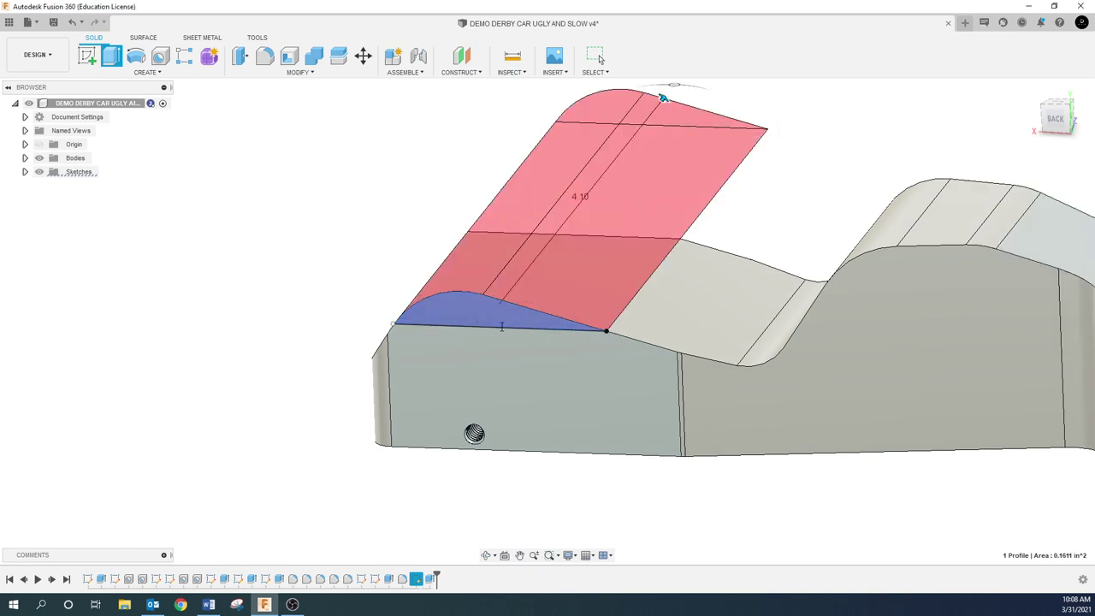
- Start a sketch on the flat top face created by the cut and orient the car lengthwise in the top view
mouse_move(359, 307)
middle_mouse_down("shift")
mouse_move(316, 296)
mouse_move(359, 305)
mouse_move(346, 309)
middle_mouse_up("shift")
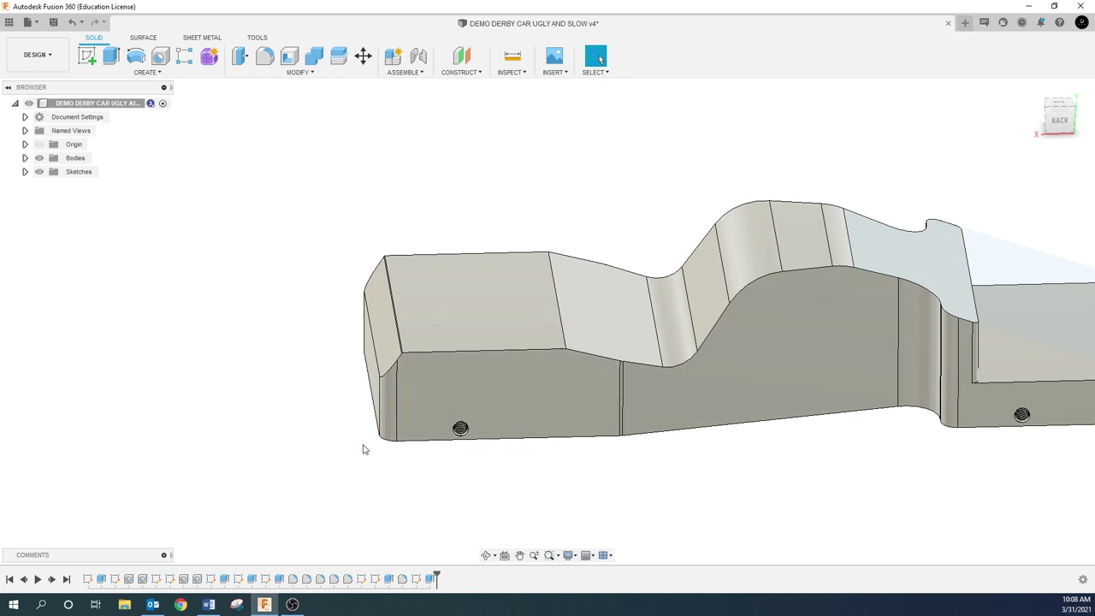
scroll(466, 435, "down", 3)
mouse_move(538, 418)
middle_mouse_down("shift")
mouse_move(539, 393)
mouse_move(540, 418)
middle_mouse_up("shift")
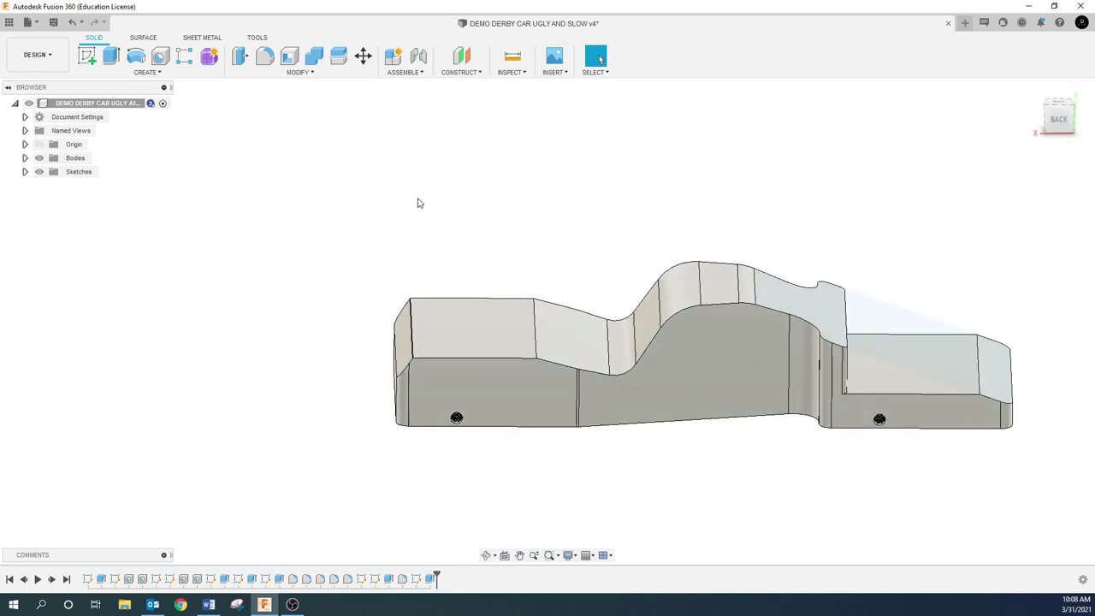
right_click(461, 320)
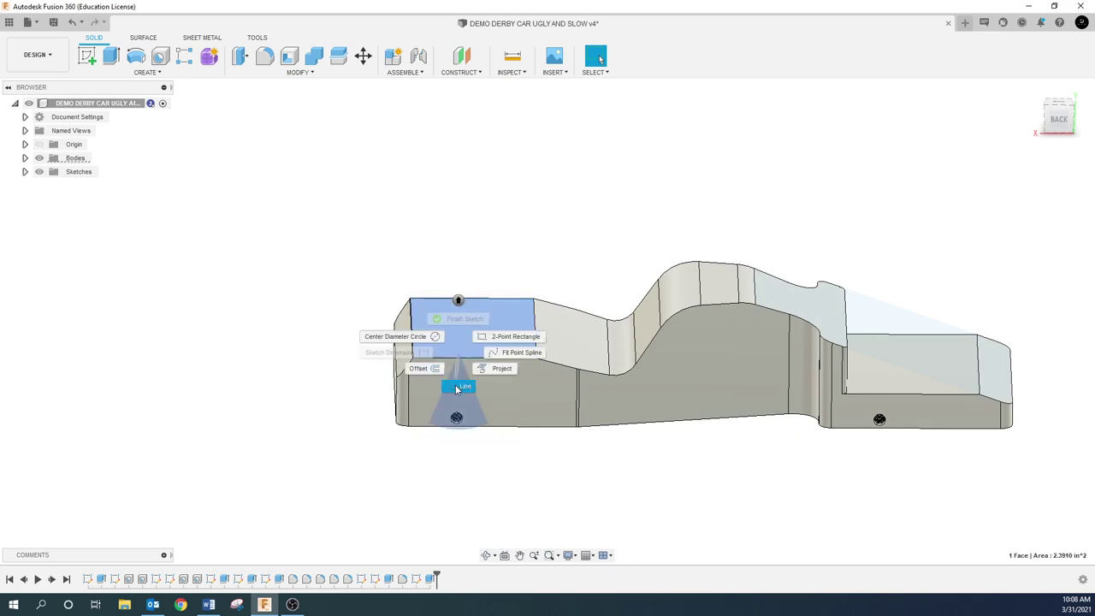
left_click(457, 386)
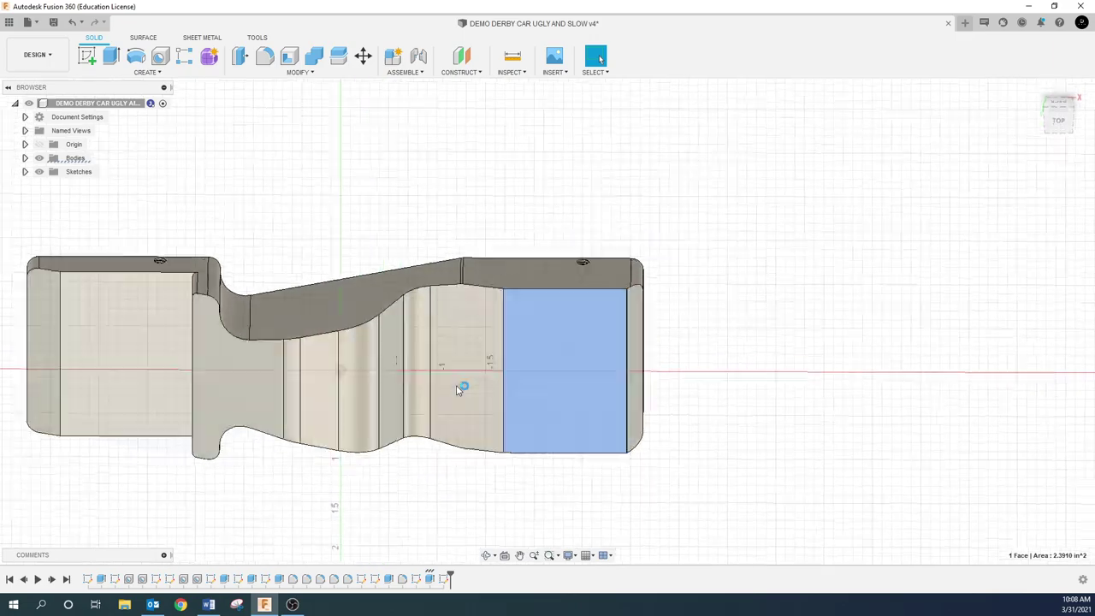
mouse_move(570, 303)
middle_mouse_down("shift")
mouse_move(520, 317)
mouse_move(555, 371)
mouse_move(592, 325)
middle_mouse_up("shift")
key("l")
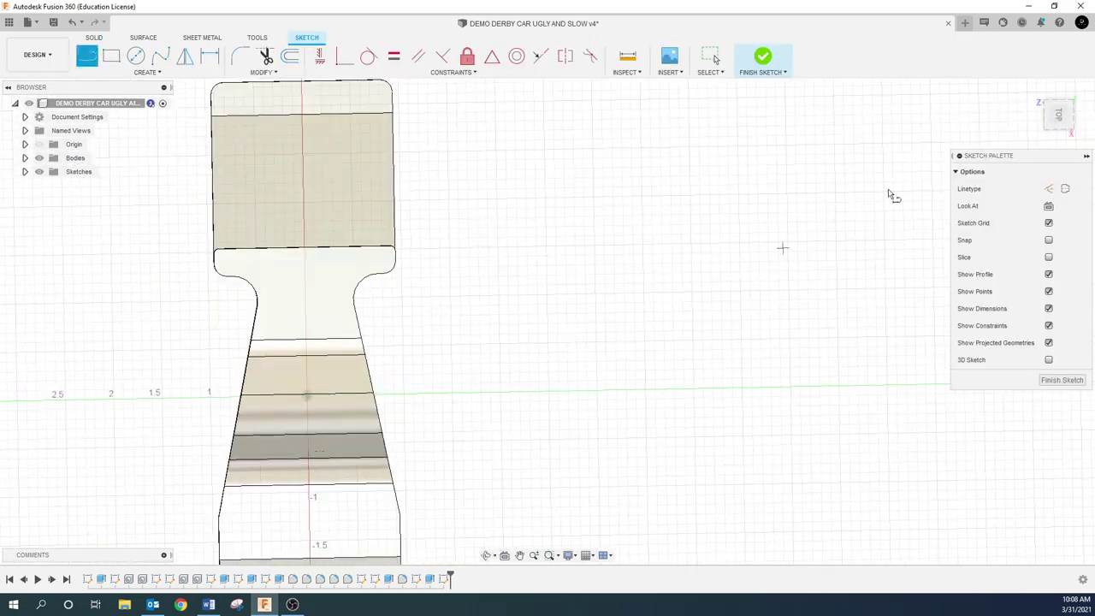
left_click(519, 555)
left_click_drag(511, 470, 632, 246)
scroll(564, 334, "down", 2)
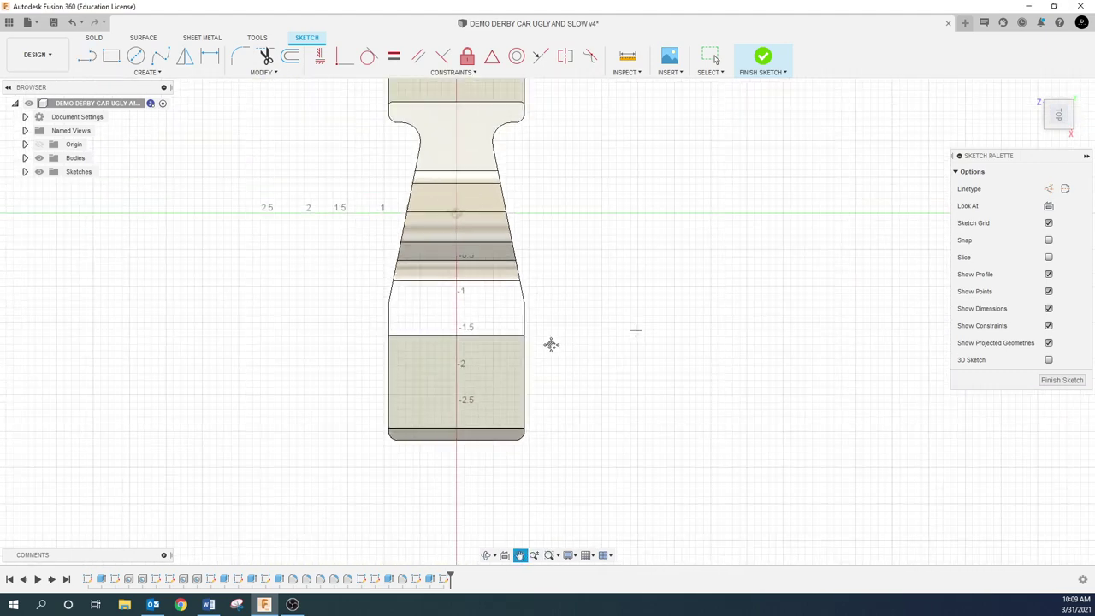
- Place a rectangular text frame across the middle of the flat top face with the Text tool
left_click(148, 72)
left_click(114, 215)
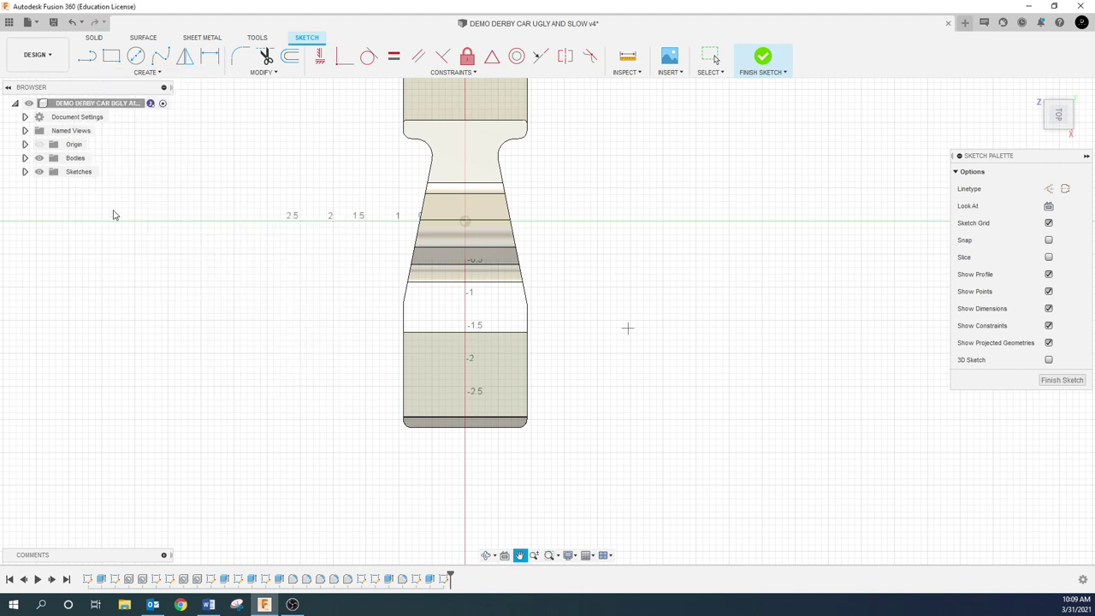
left_click(418, 347)
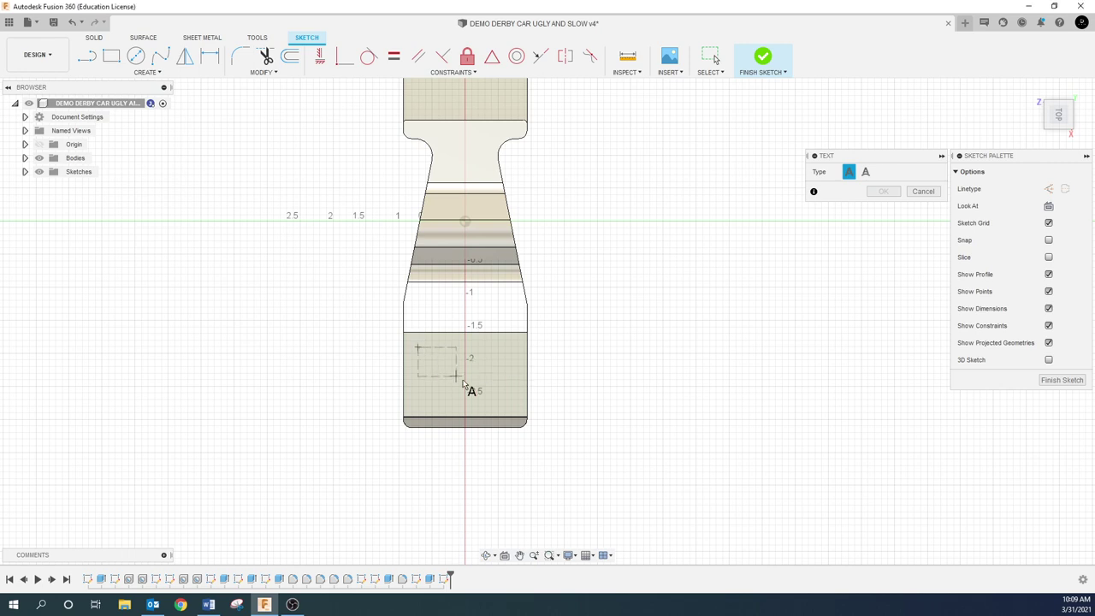
left_click(510, 399)
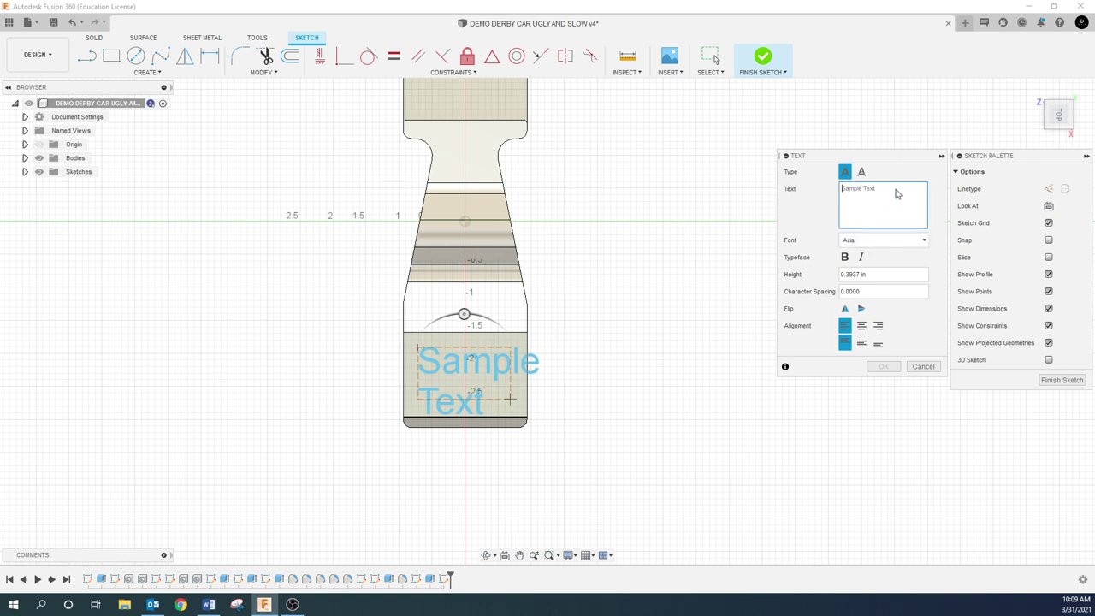
- Enter UGLY on the first line and AND SLOW on the second line of the sketch text
type("ugly")
key("BackSpace")
key("BackSpace")
key("BackSpace")
key("BackSpace")
type("UGLY ")
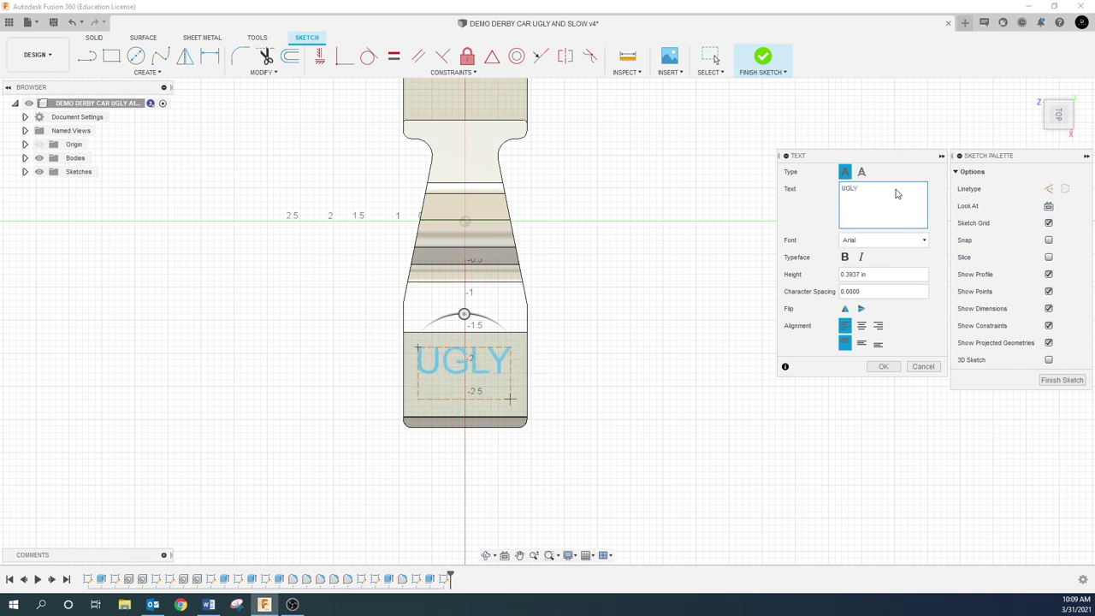
type("AND SLOW")
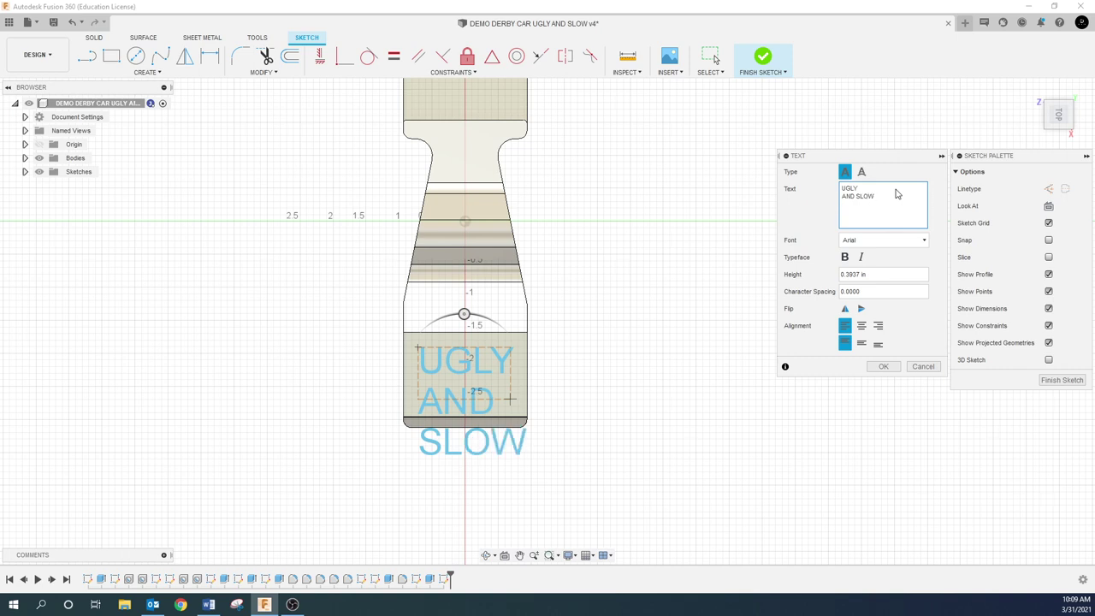
- Add 2021 as a third line of the sketch text and center the text horizontally
key("Return")
type("2021")
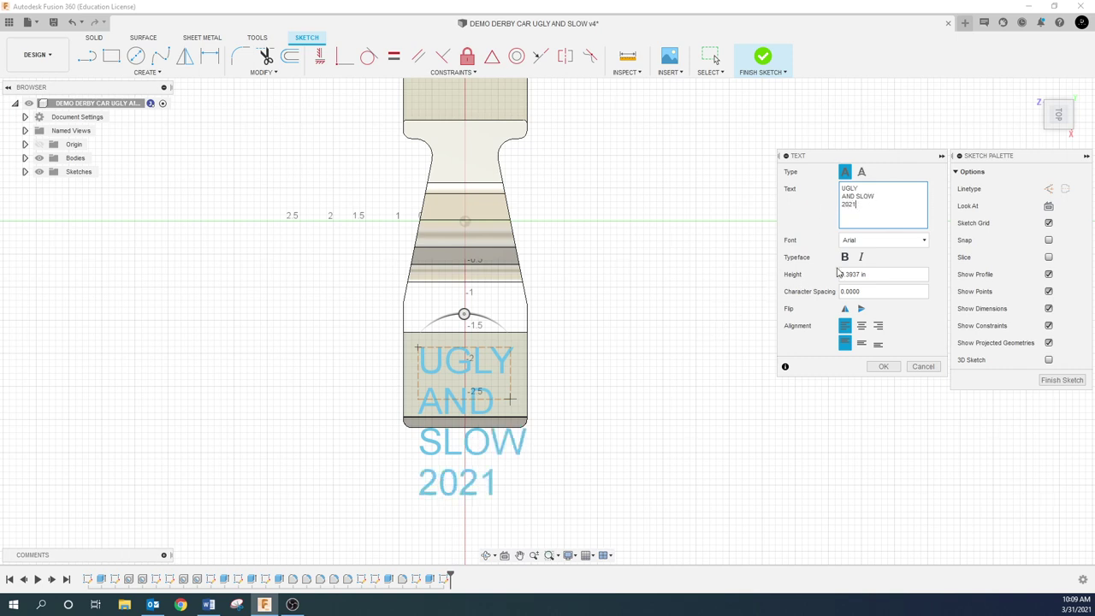
left_click(862, 325)
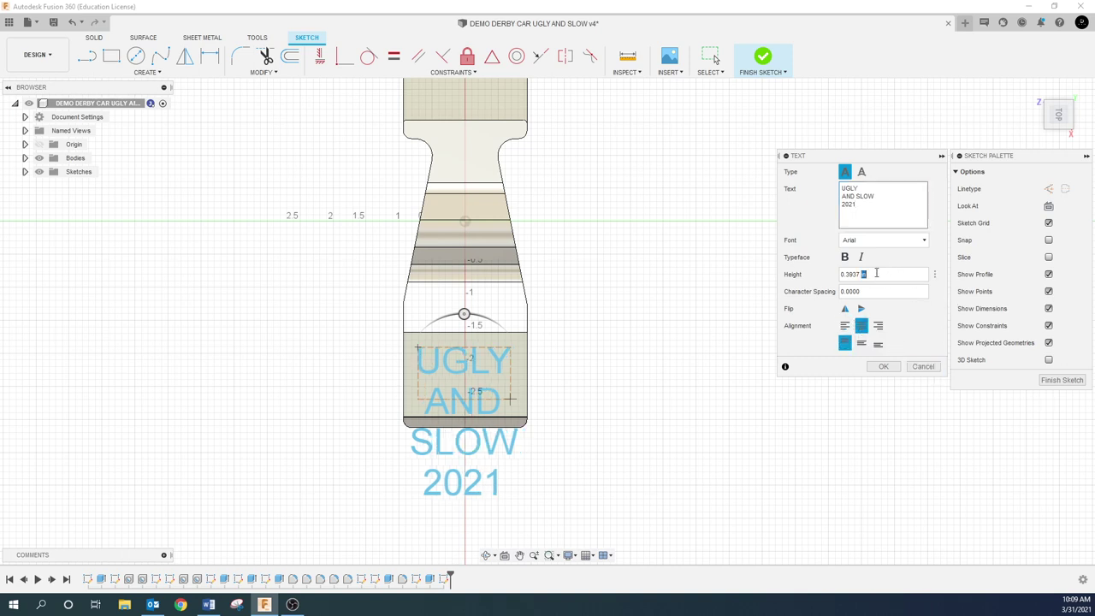
- Set the text height to .1875 in and try the Arimo, Centaur and Corbel fonts on the text
type(".25")
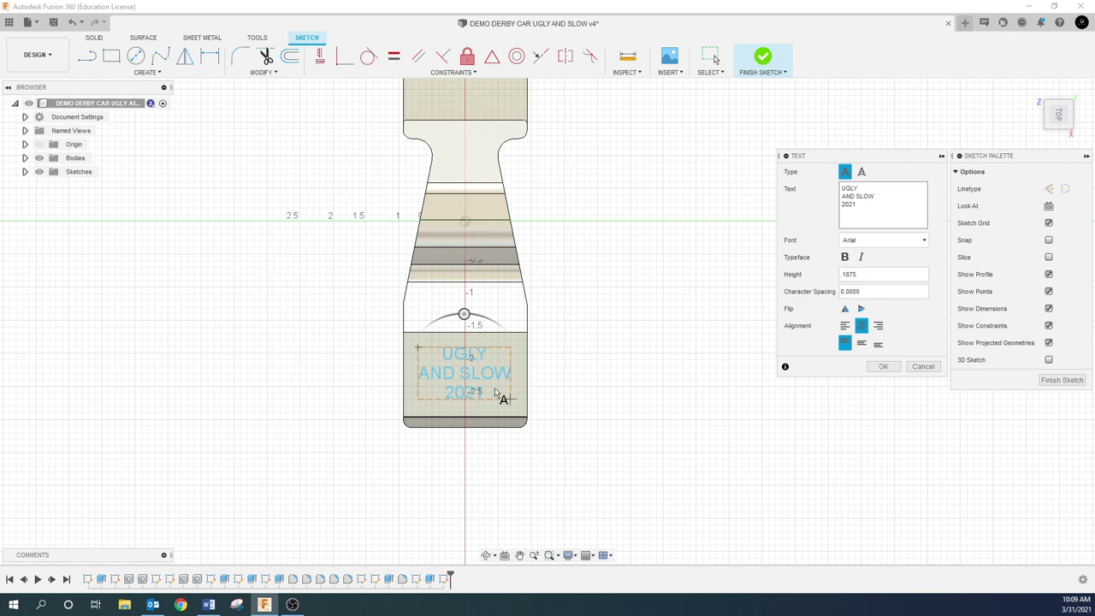
scroll(500, 394, "up", 2)
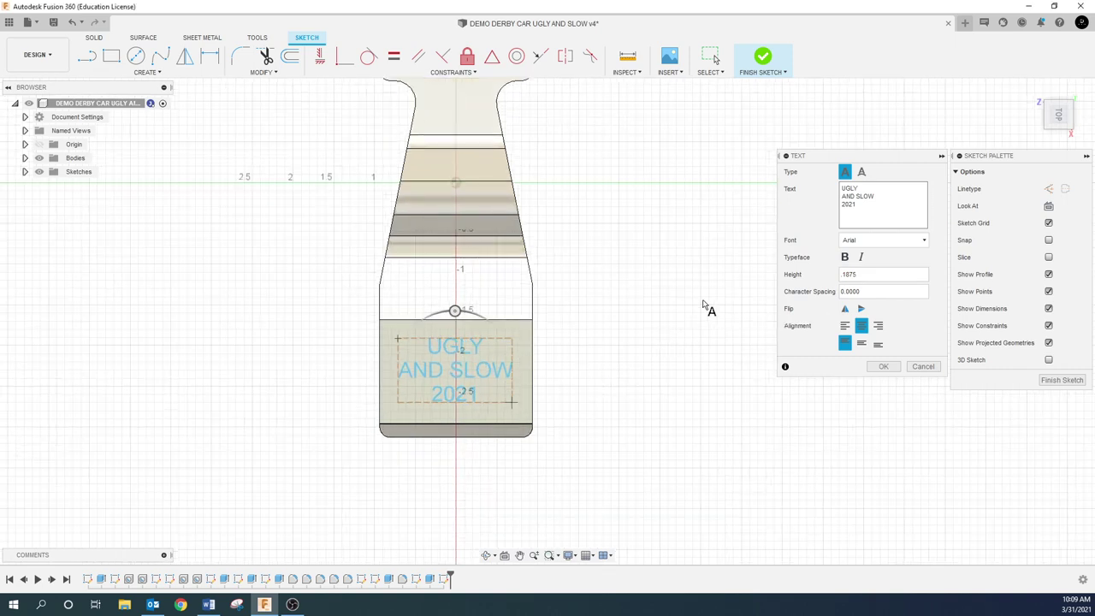
left_click(892, 242)
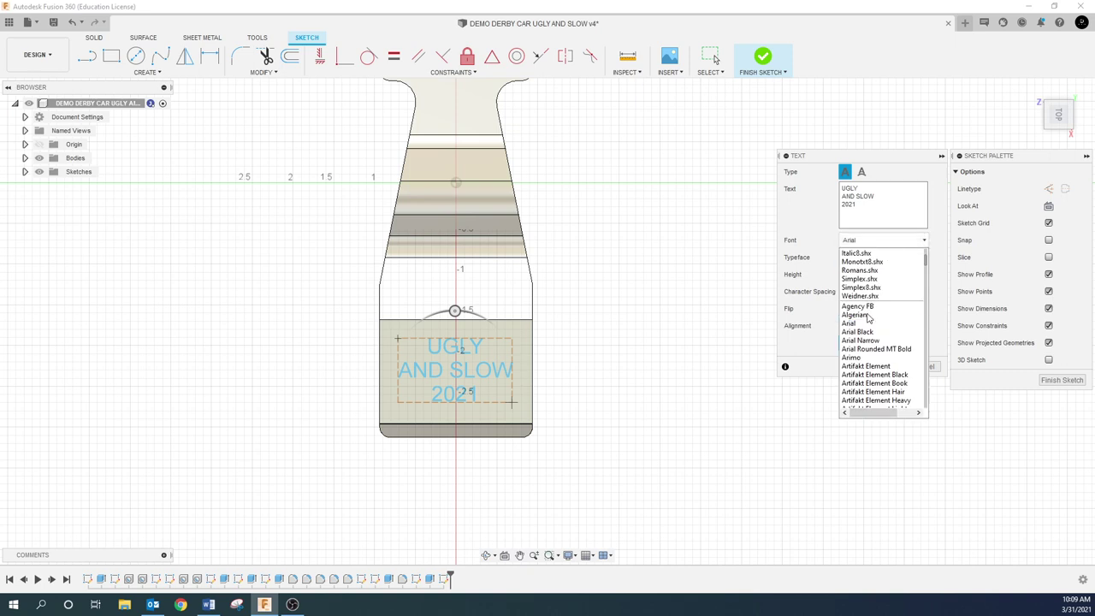
left_click(856, 363)
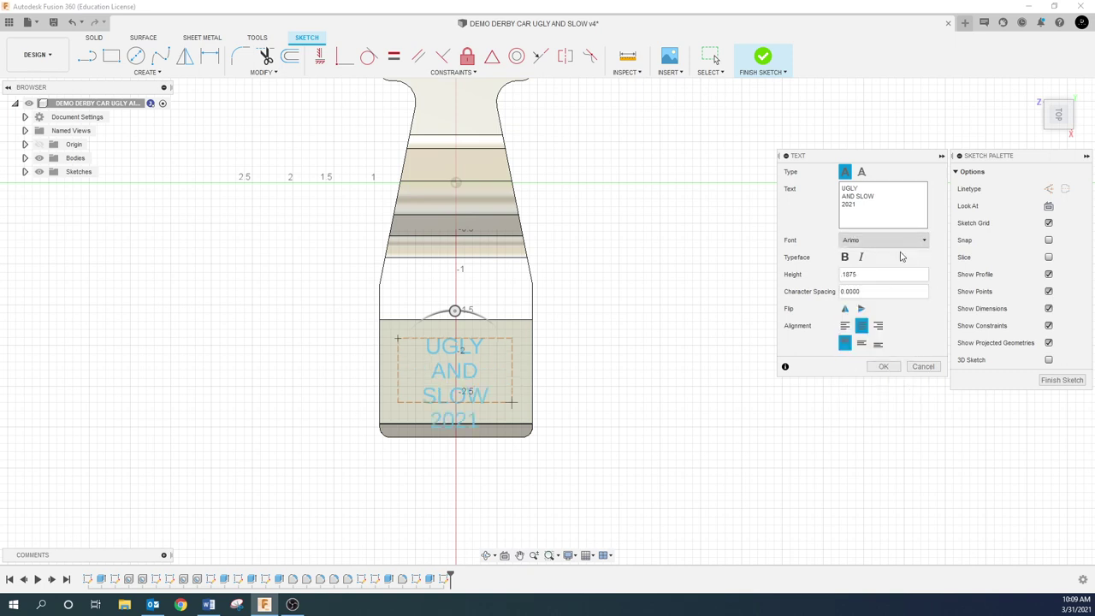
left_click(898, 242)
scroll(864, 366, "down", 5)
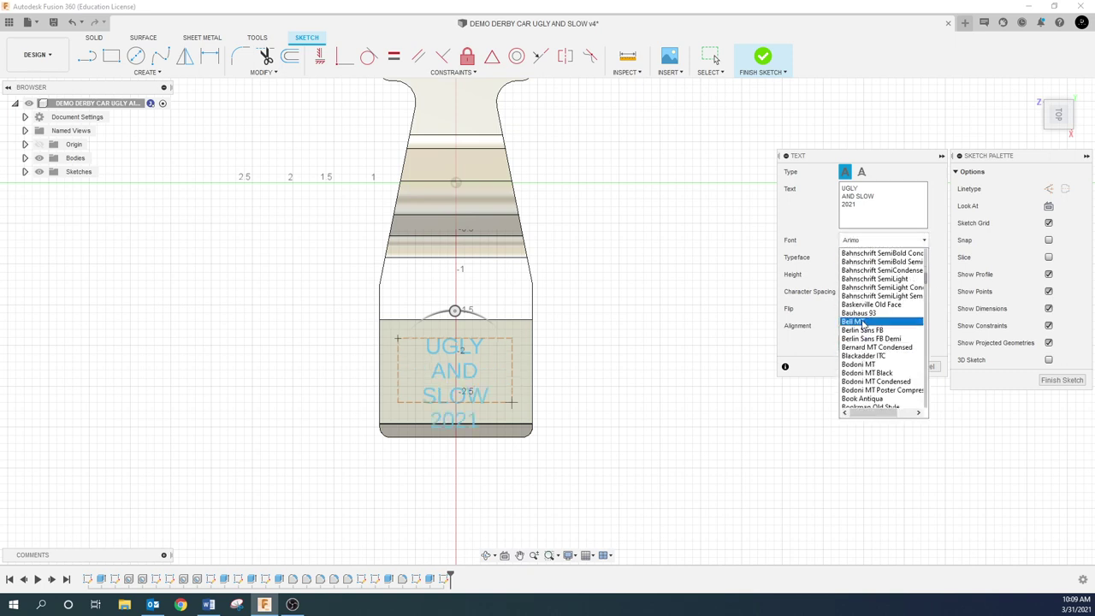
left_click(862, 327)
left_click(907, 242)
scroll(855, 366, "down", 3)
scroll(855, 366, "down", 3)
left_click(853, 358)
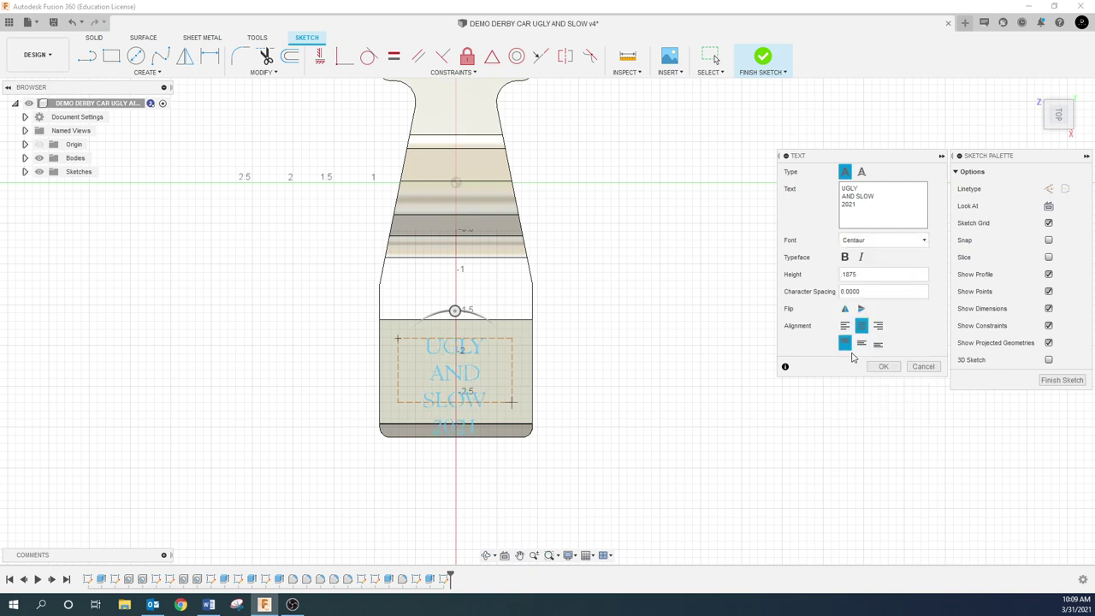
left_click(890, 241)
scroll(856, 346, "down", 3)
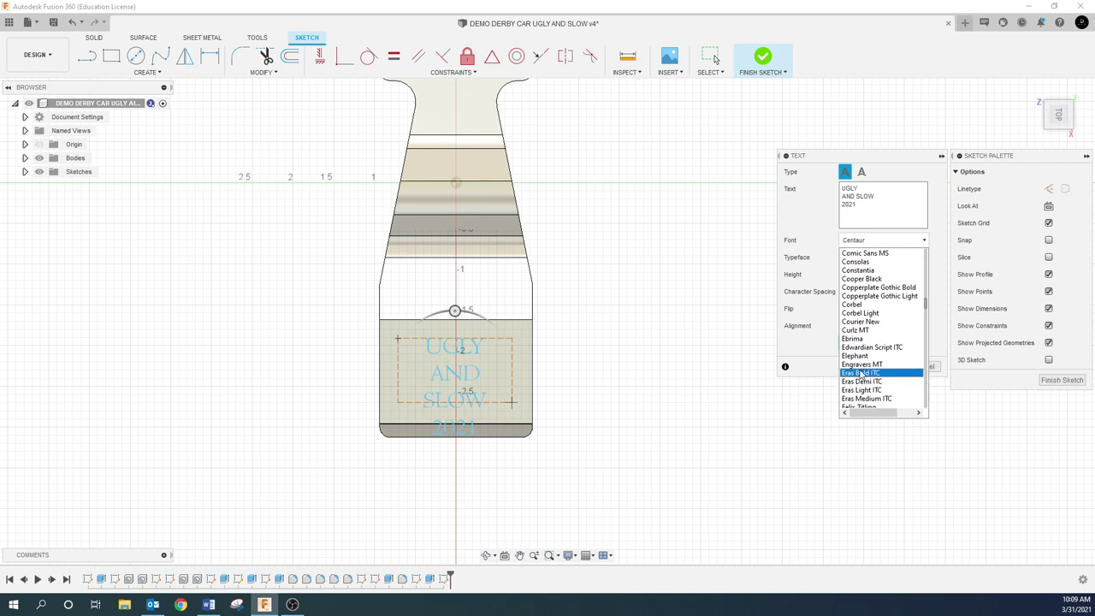
left_click(856, 305)
- Change the font of the sketch text to Impact
left_click(888, 241)
scroll(858, 312, "down", 12)
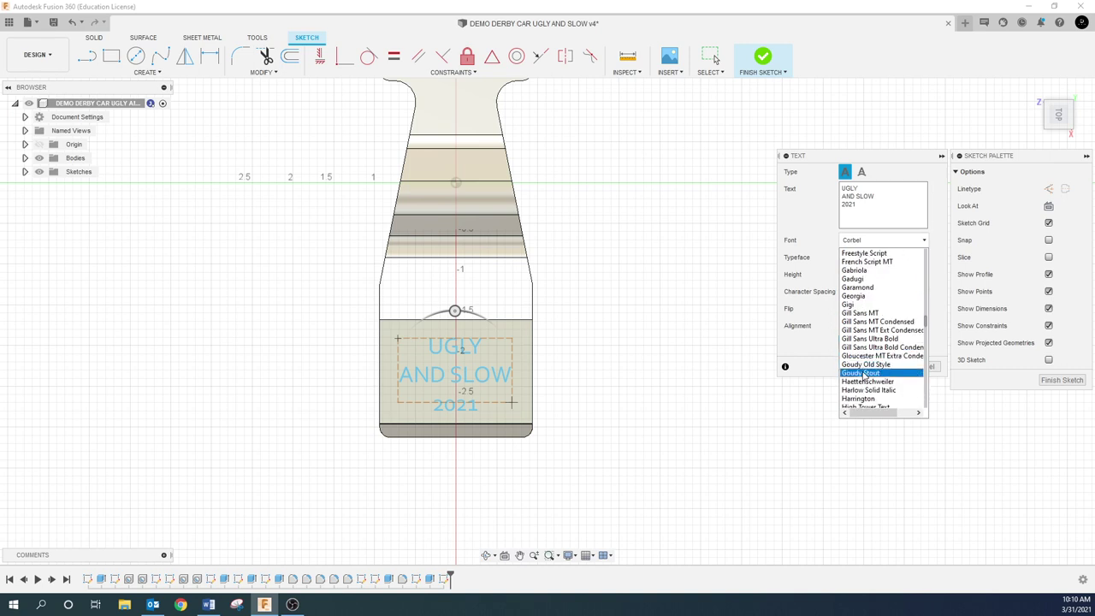
scroll(857, 361, "down", 3)
left_click(853, 346)
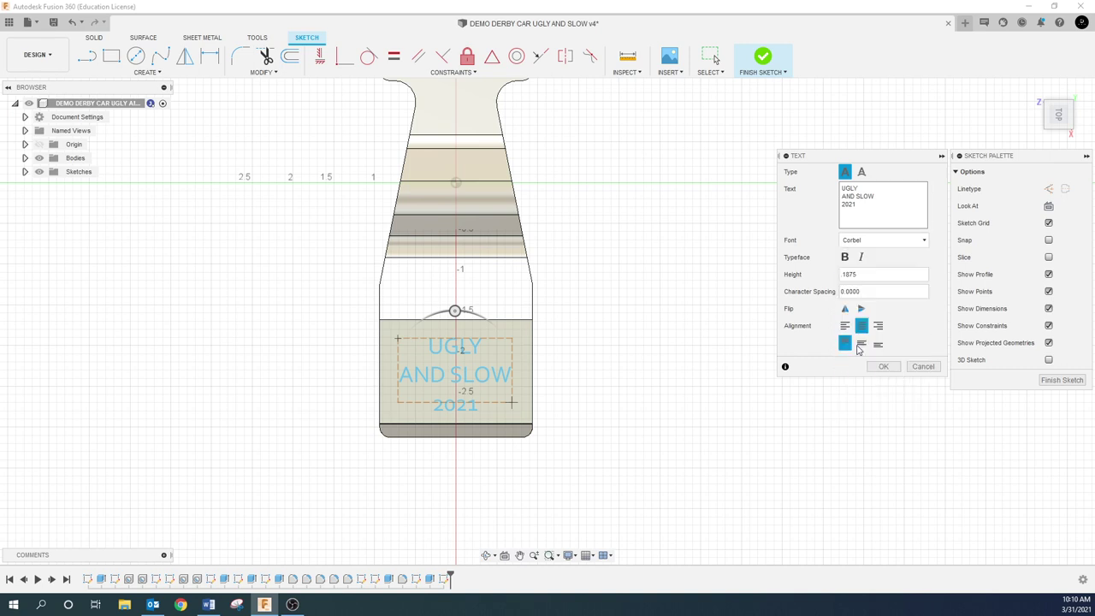
scroll(453, 384, "up", 2)
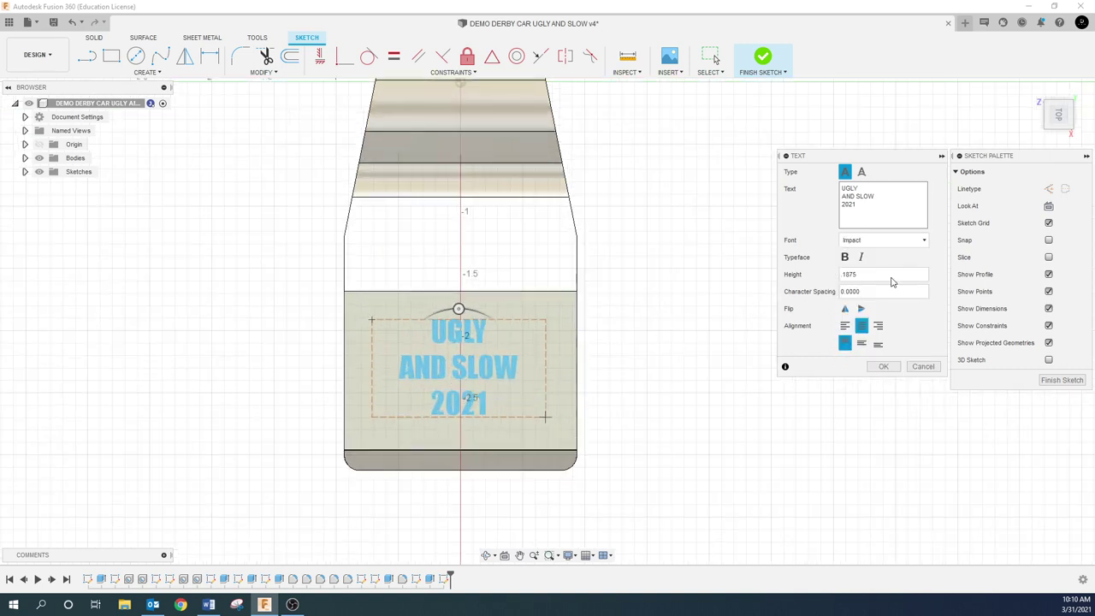
- Set the text height to .25 in and accept the sketch text
left_click(883, 276)
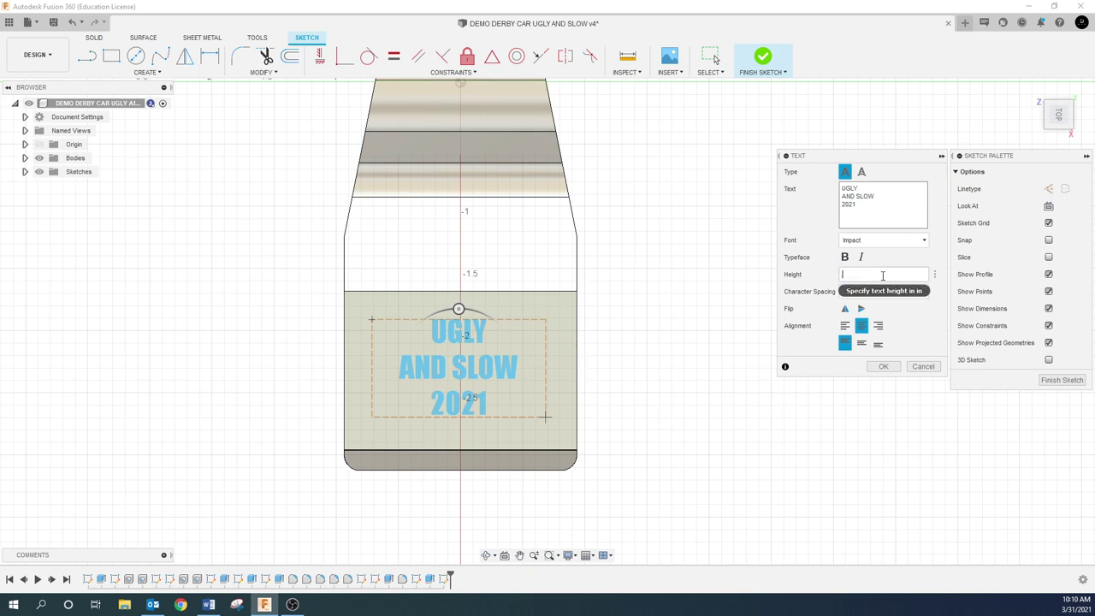
type(".25")
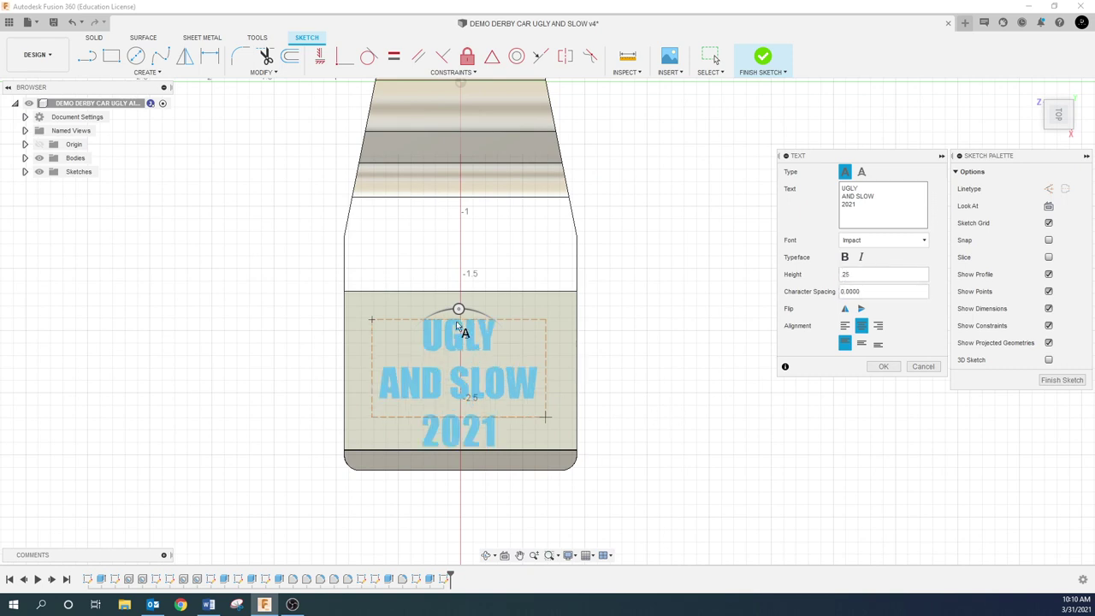
left_click(884, 366)
left_click(371, 320)
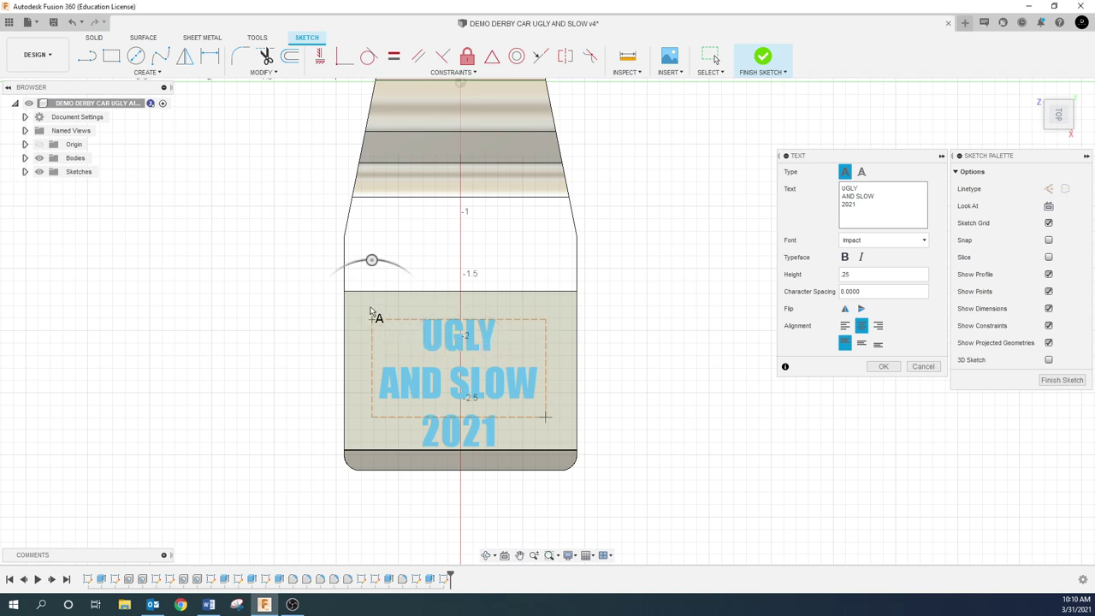
left_click(882, 366)
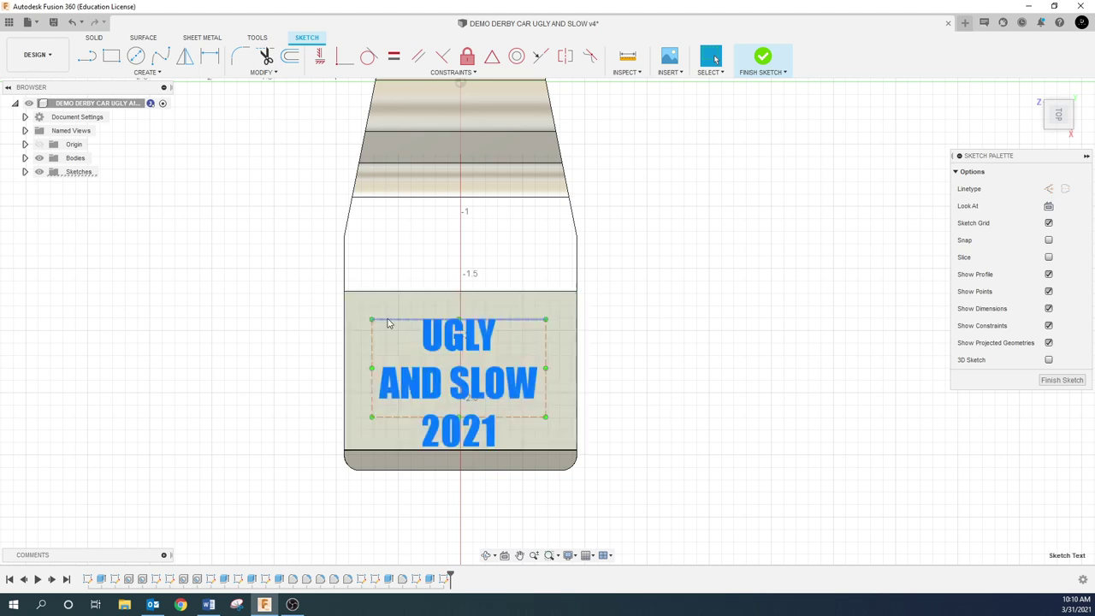
- Raise the text by moving the frame's upper-left corner up slightly, and constrain the frame's bottom edge to horizontal
left_click_drag(371, 320, 371, 307)
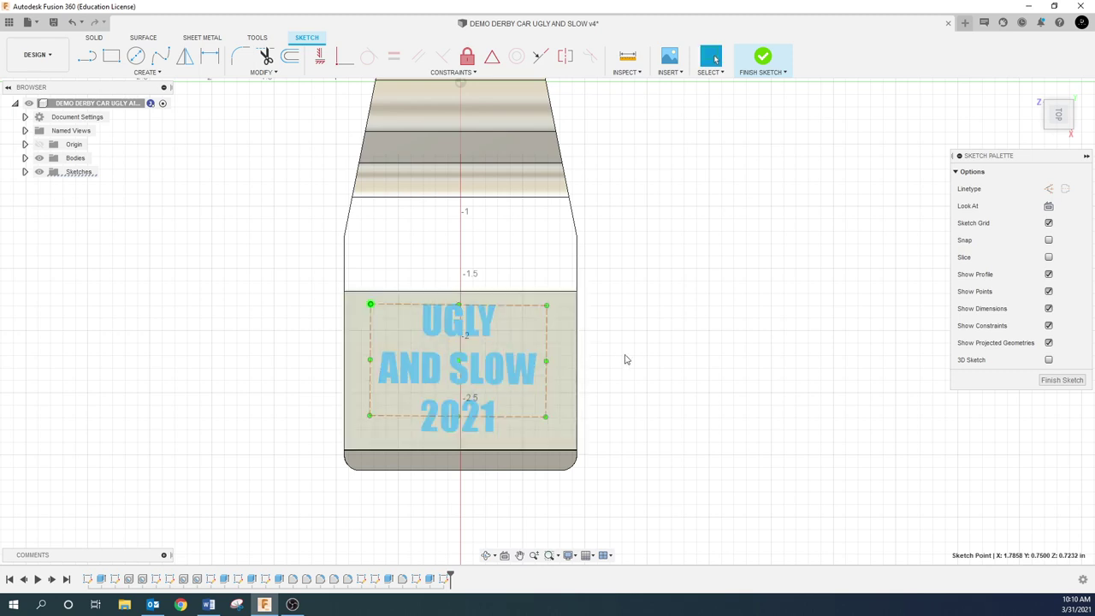
left_click(661, 340)
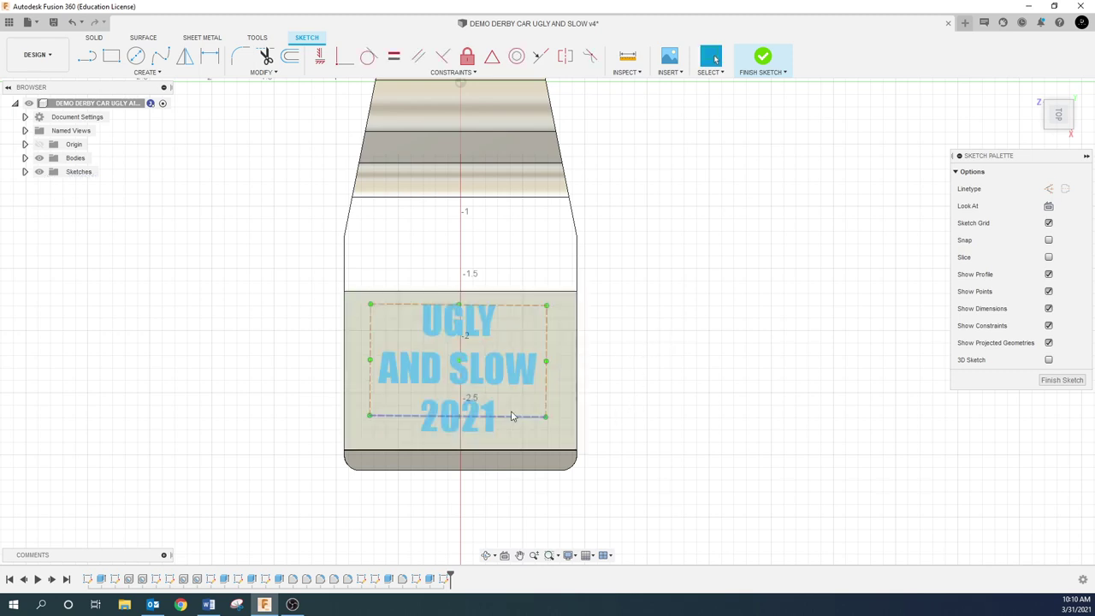
left_click(319, 57)
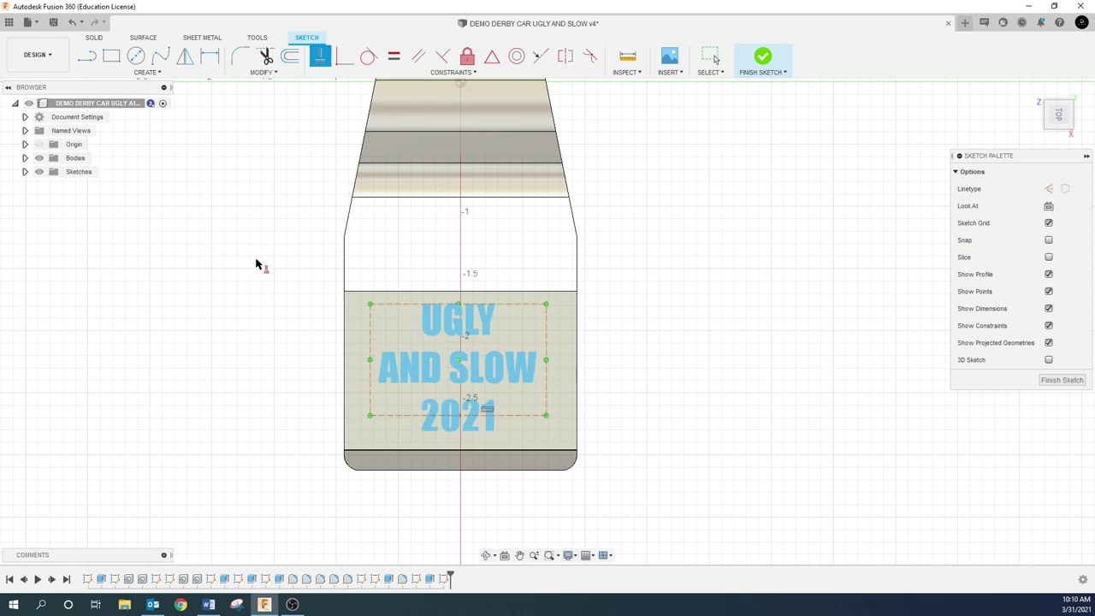
- Try to dimension the gap between the text frame's left side and the body's left edge
key("d")
left_click(370, 339)
left_click(343, 338)
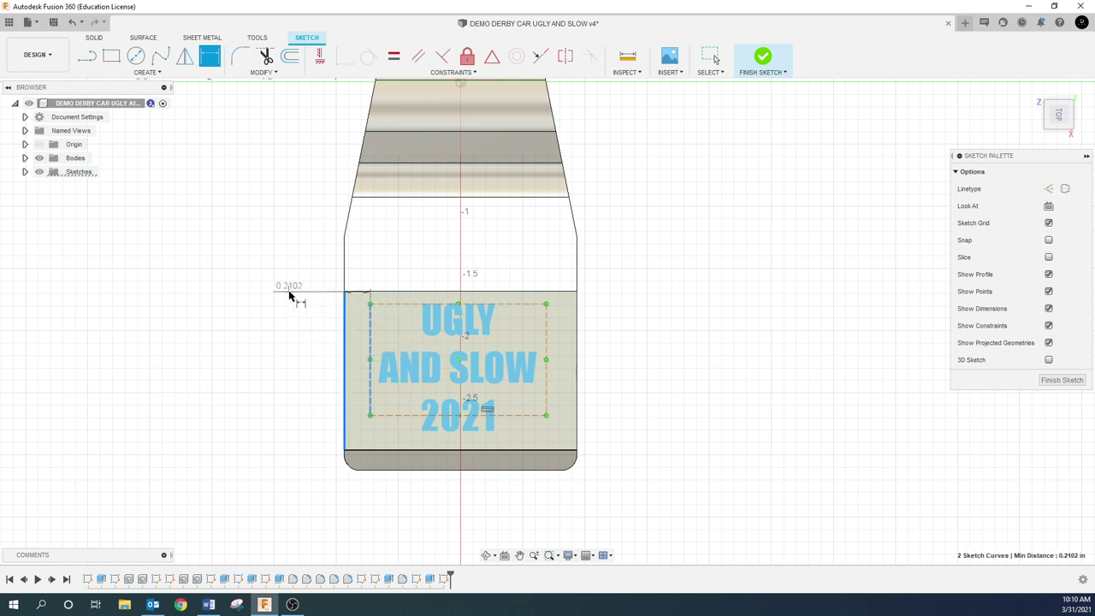
left_click(289, 295)
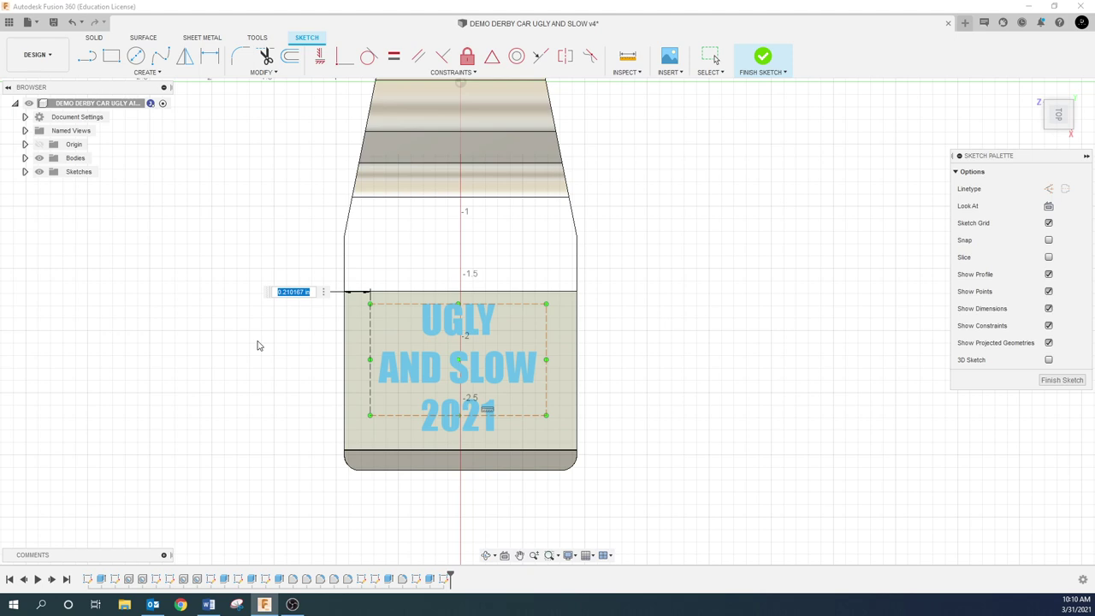
key("Return")
key("Escape")
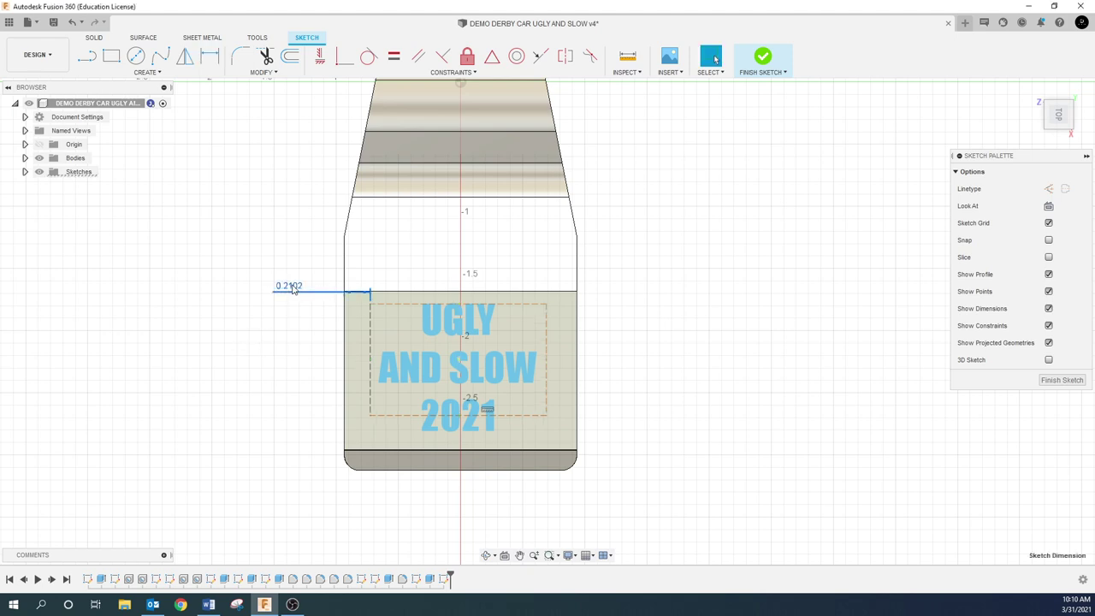
key("Escape")
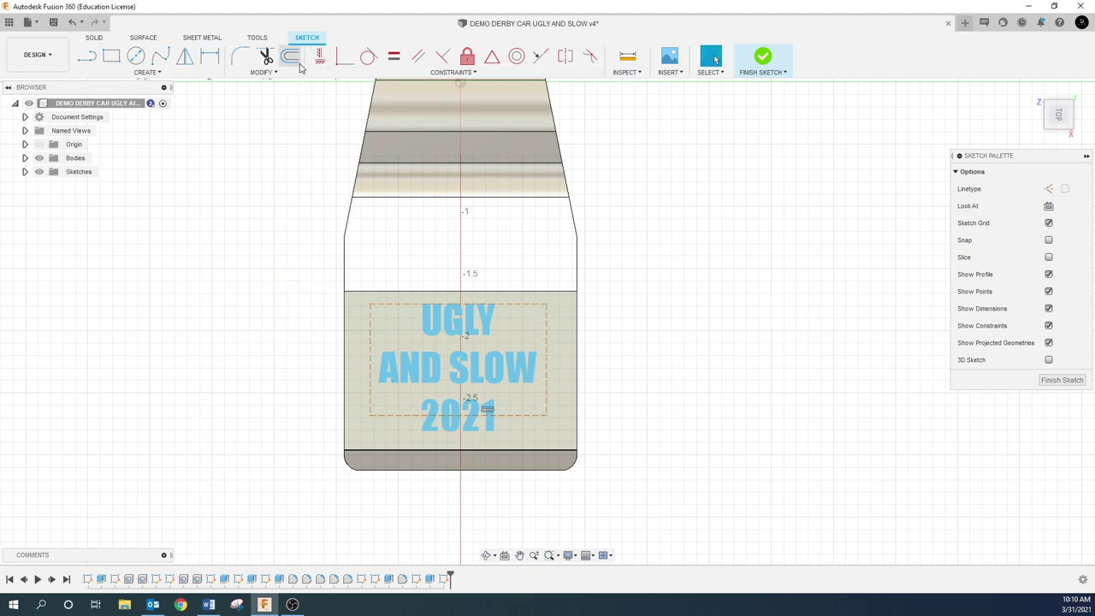
- Draw short horizontal lines from the text frame's two upper corners out to the left and right body edges
key("l")
left_click(370, 304)
double_click(344, 303)
left_click(546, 303)
double_click(577, 304)
key("Escape")
- Constrain the two short side lines to equal length to center the text frame, and move its upper-left corner slightly inward
left_click(561, 305)
left_click(358, 305, "shift")
left_click(319, 67)
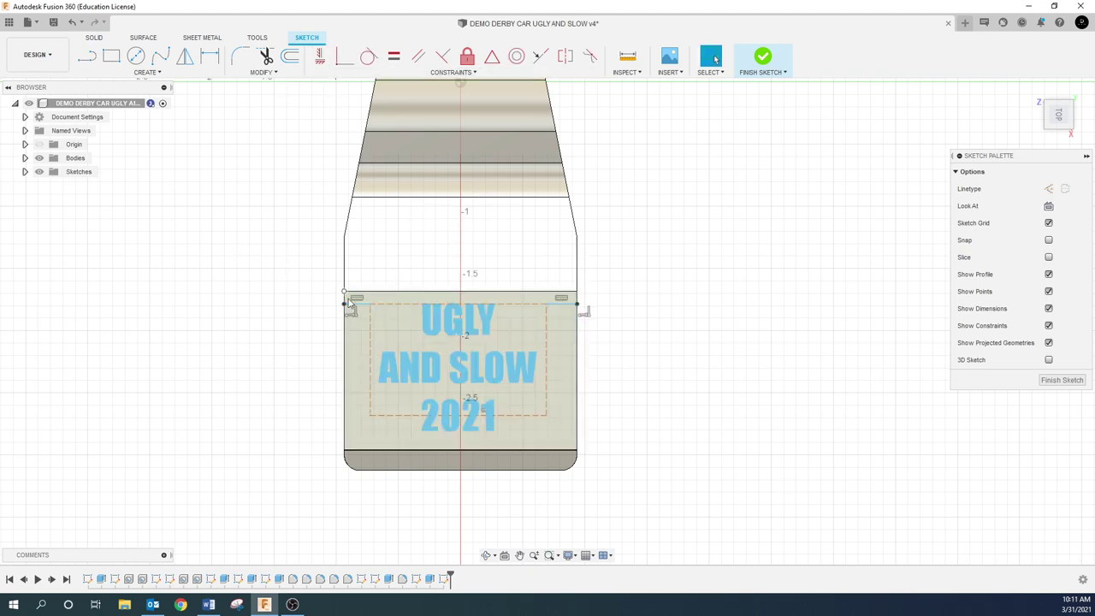
left_click(565, 295)
left_click(393, 56)
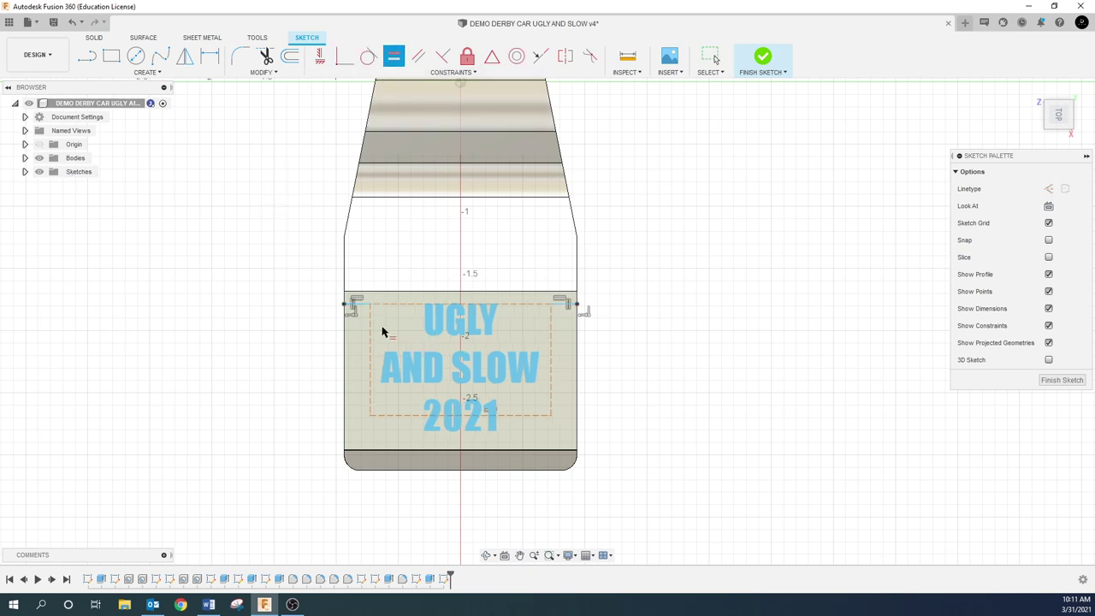
key("Escape")
mouse_move(371, 305)
left_mouse_down()
mouse_move(389, 309)
mouse_move(376, 304)
left_mouse_up()
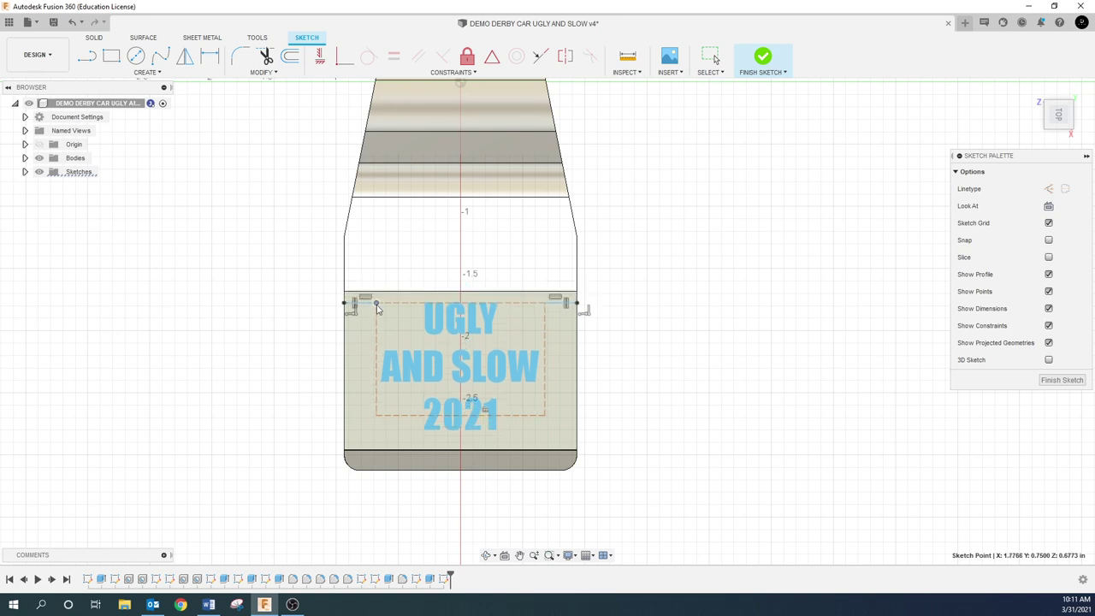
left_click(203, 357)
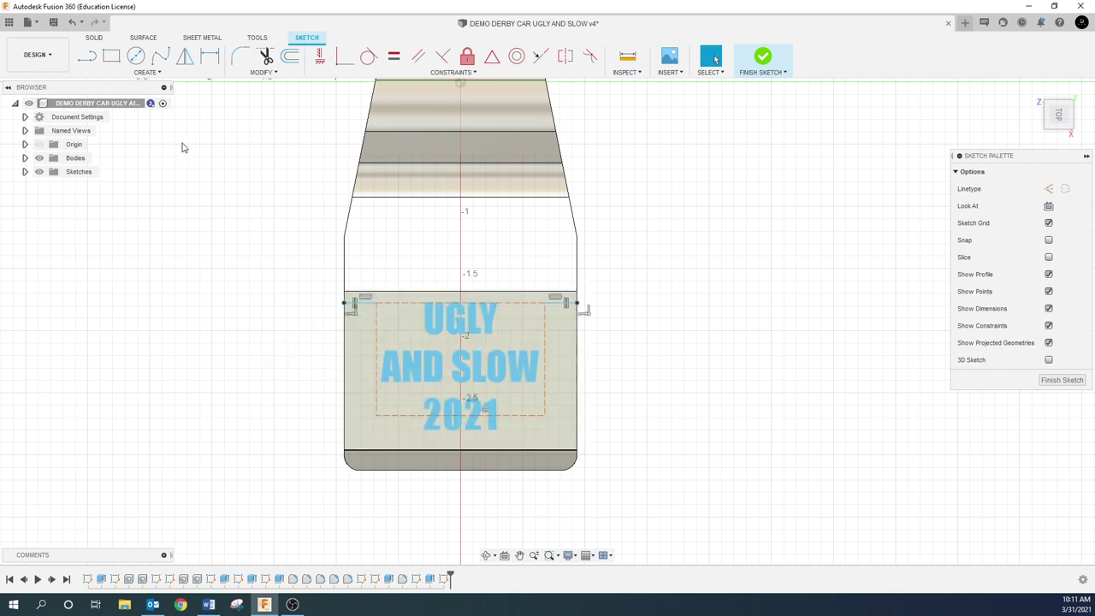
- Extrude the UGLY AND SLOW 2021 text by -.003 in as a cut into the flat top face
key("e")
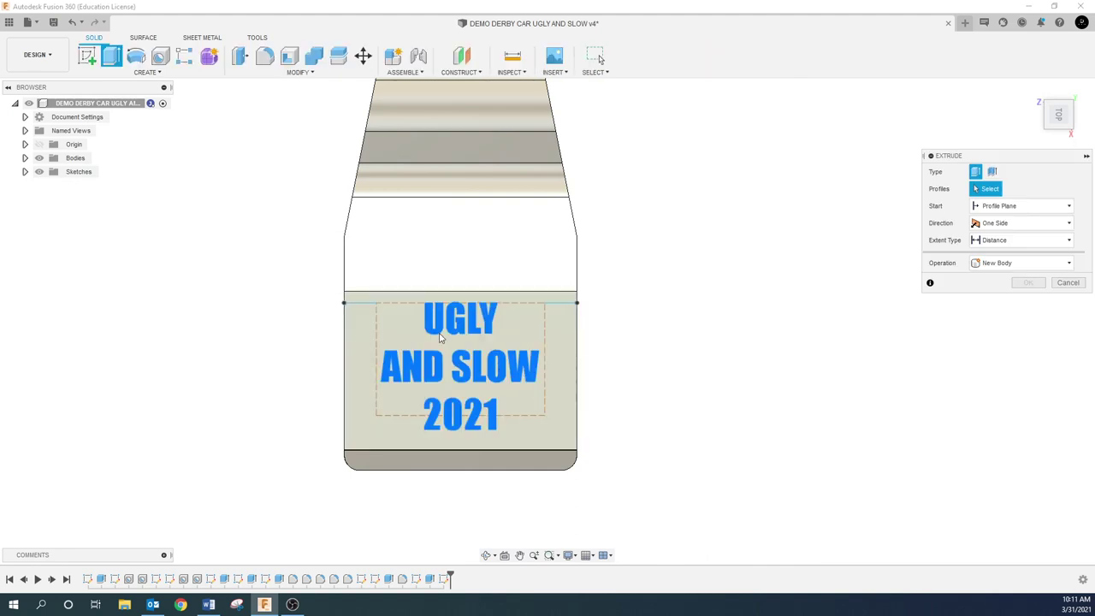
left_click(440, 334)
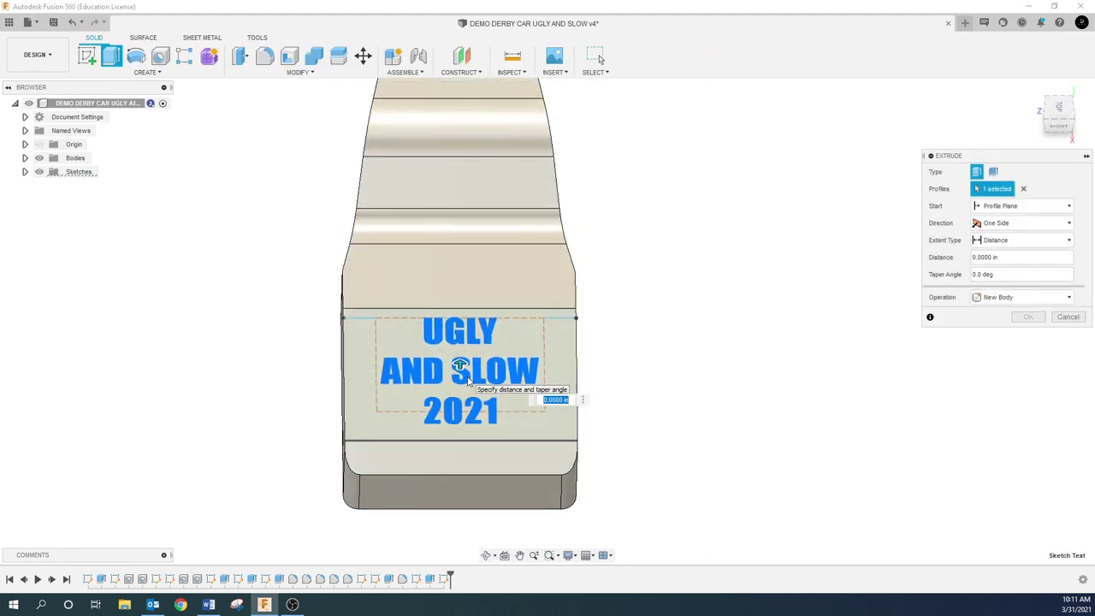
scroll(467, 380, "up", 5)
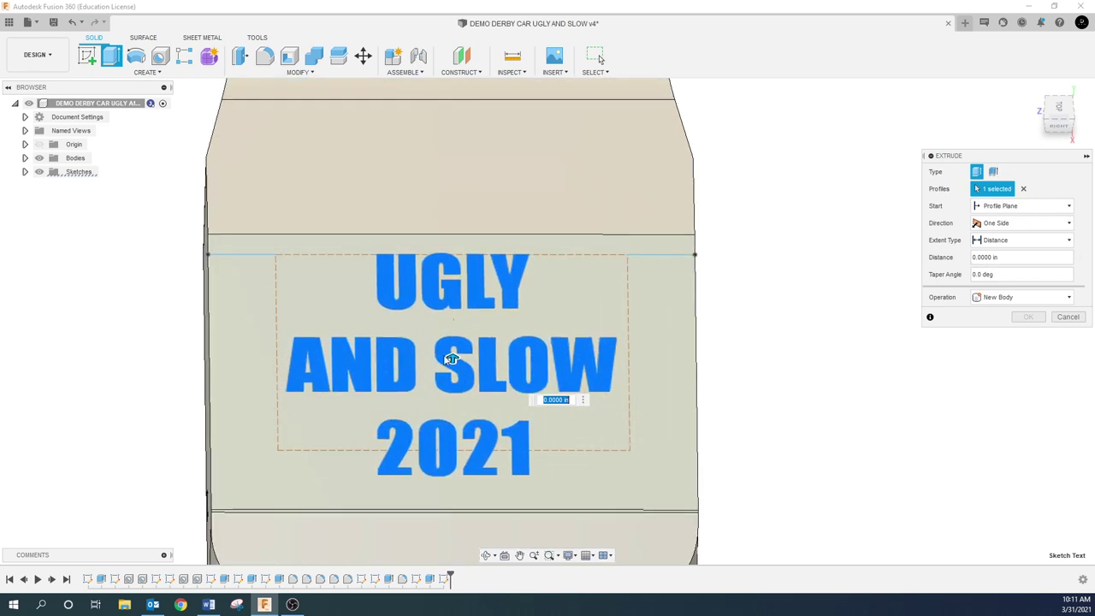
left_click_drag(451, 359, 466, 402)
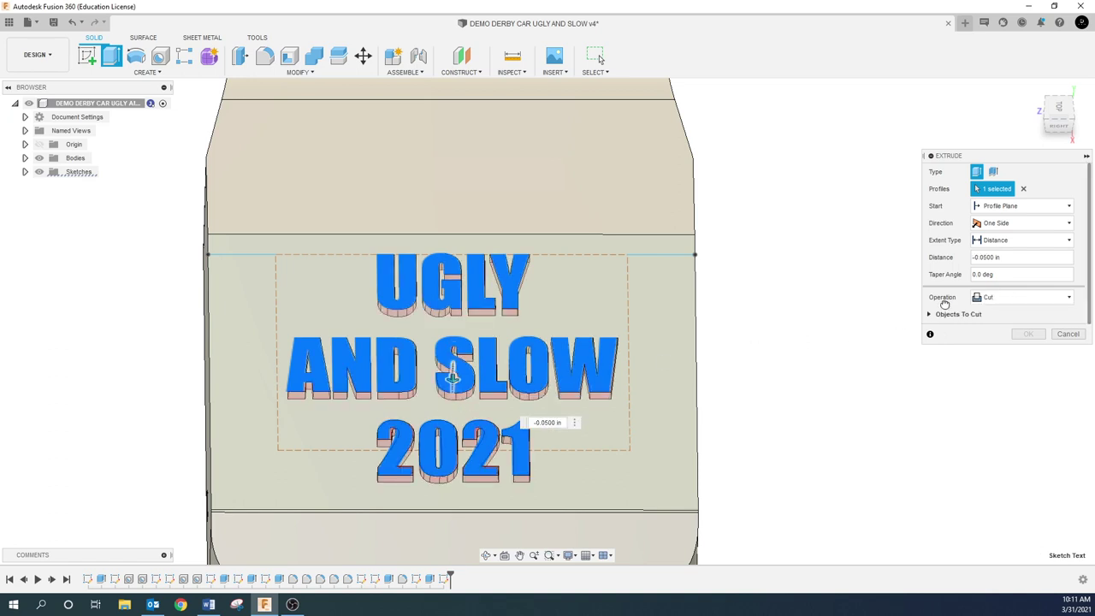
left_click_drag(1025, 262, 941, 275)
type("-.003")
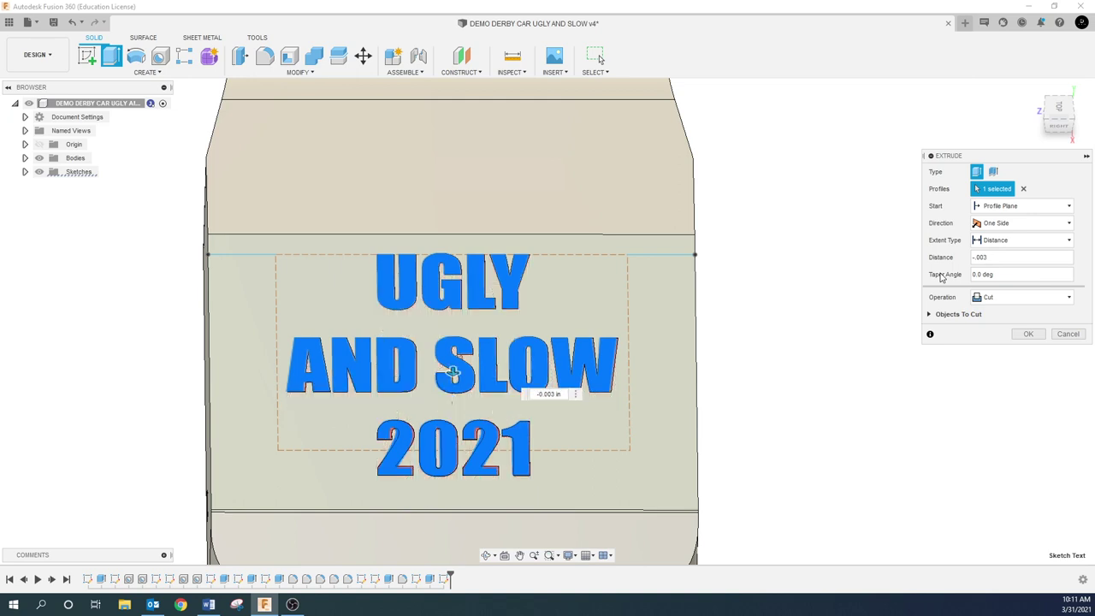
left_click(1030, 335)
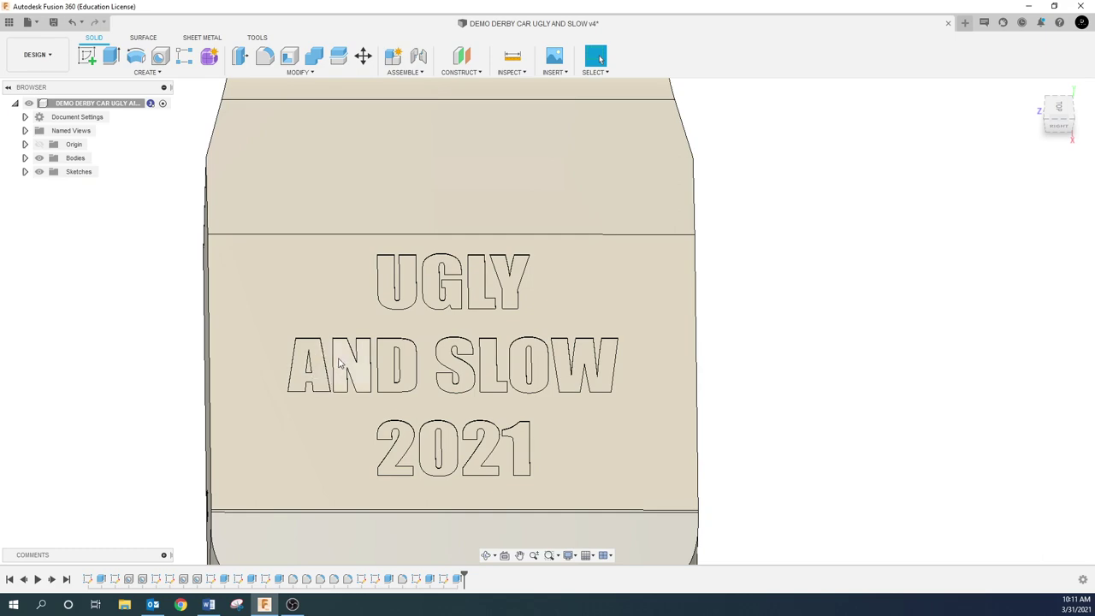
scroll(339, 364, "up", 5)
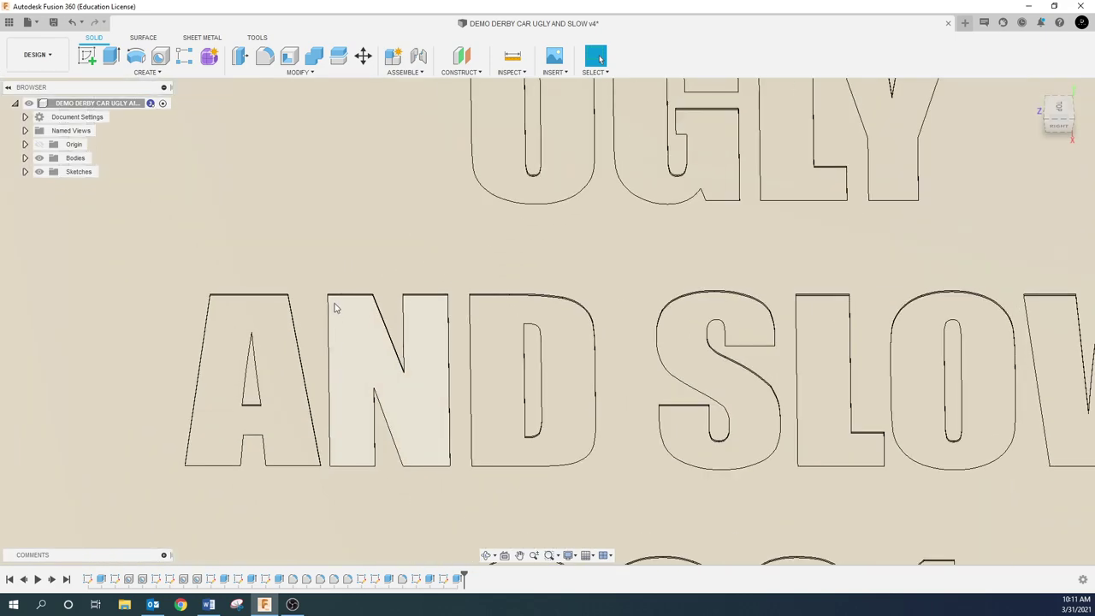
scroll(347, 305, "up", 1)
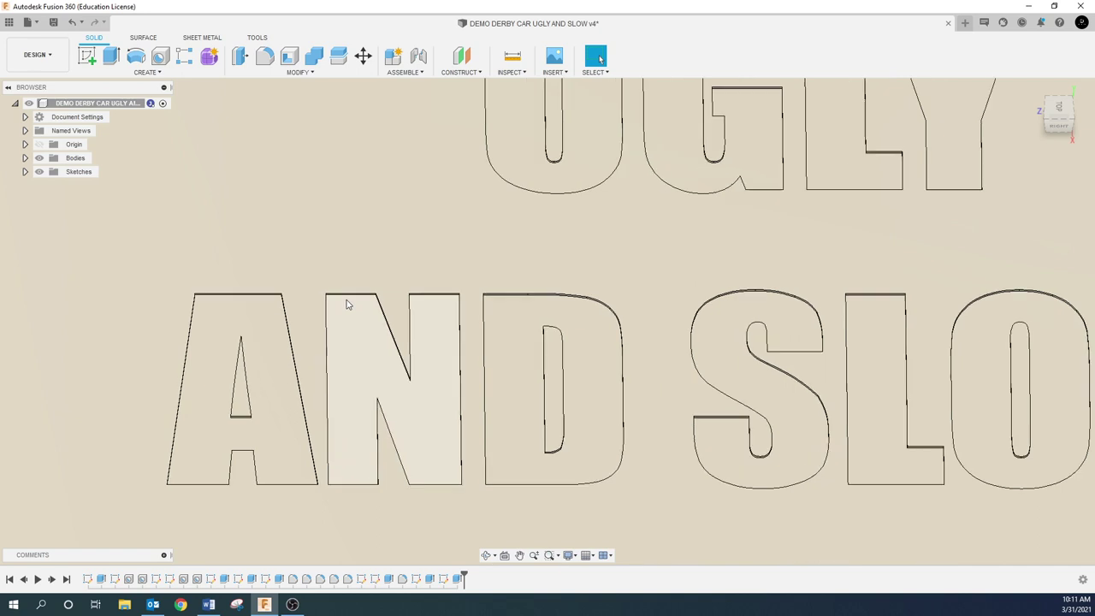
- Inspect the engraved UGLY AND SLOW 2021 lettering up close, and check the whole car body from the front
scroll(347, 305, "up", 4)
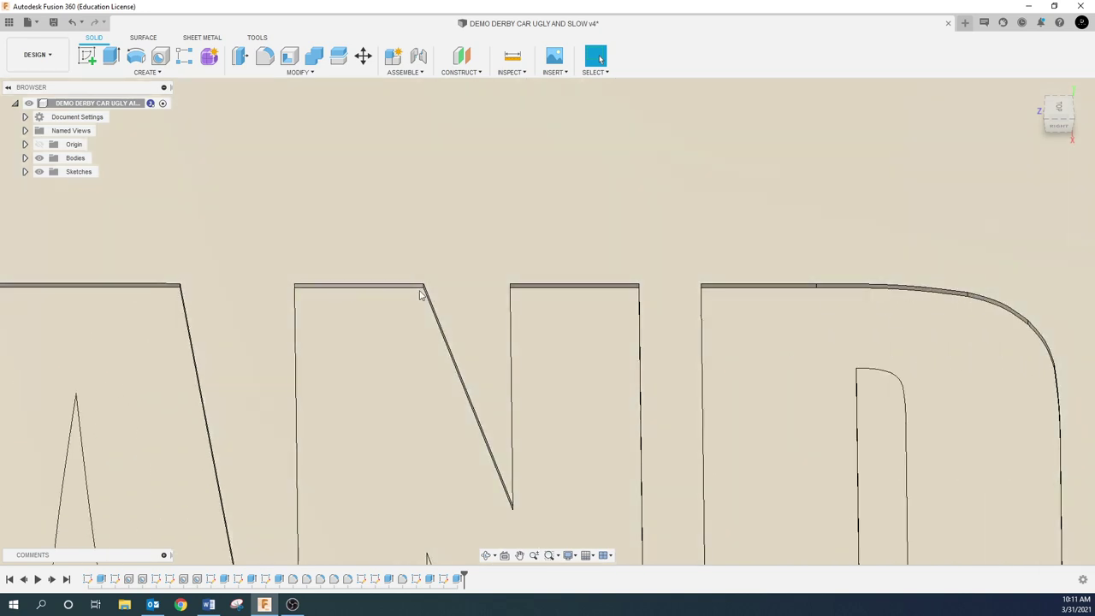
scroll(420, 325, "down", 5)
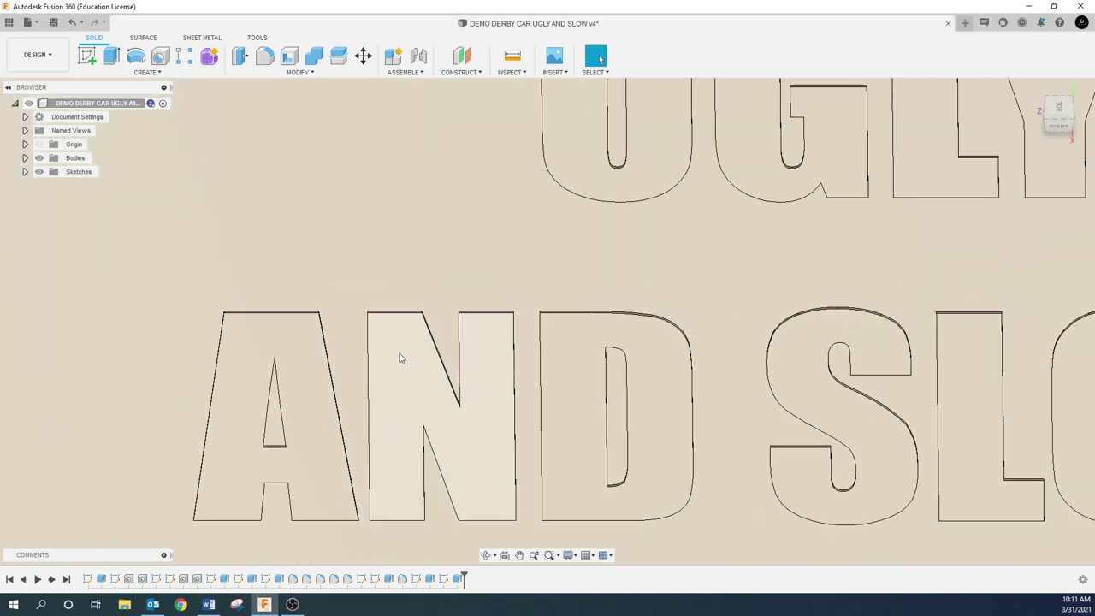
scroll(442, 432, "down", 5)
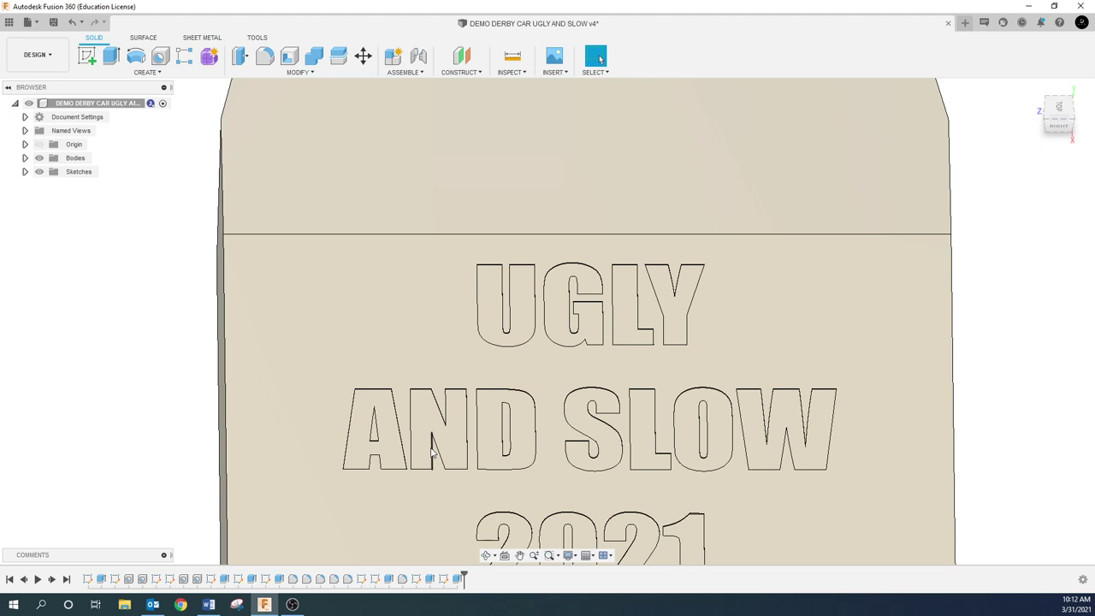
scroll(432, 453, "down", 5)
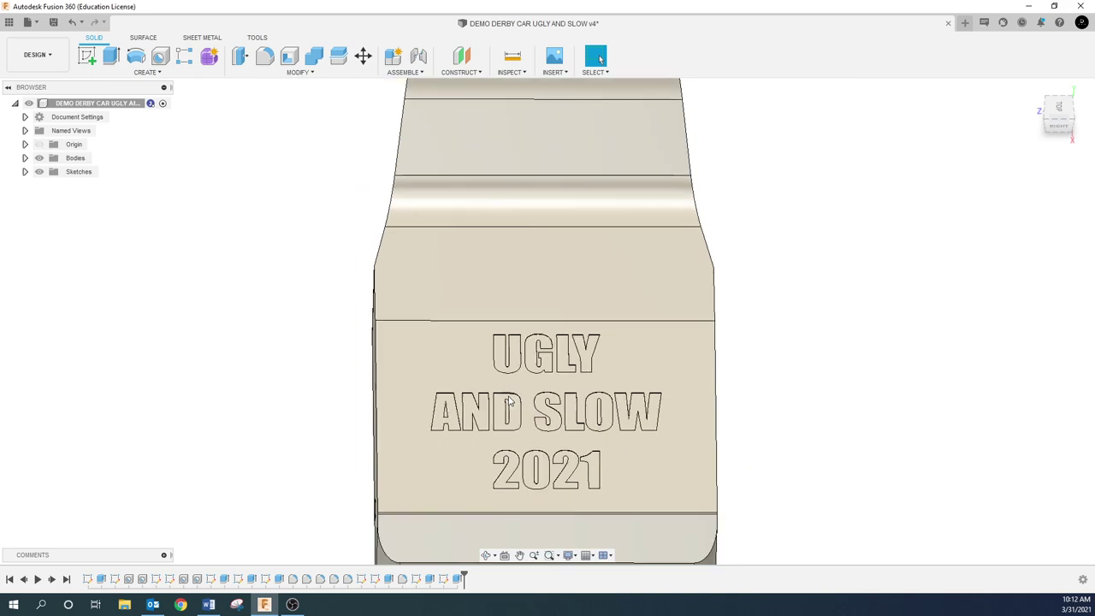
middle_click_drag(521, 556, 504, 445, "shift")
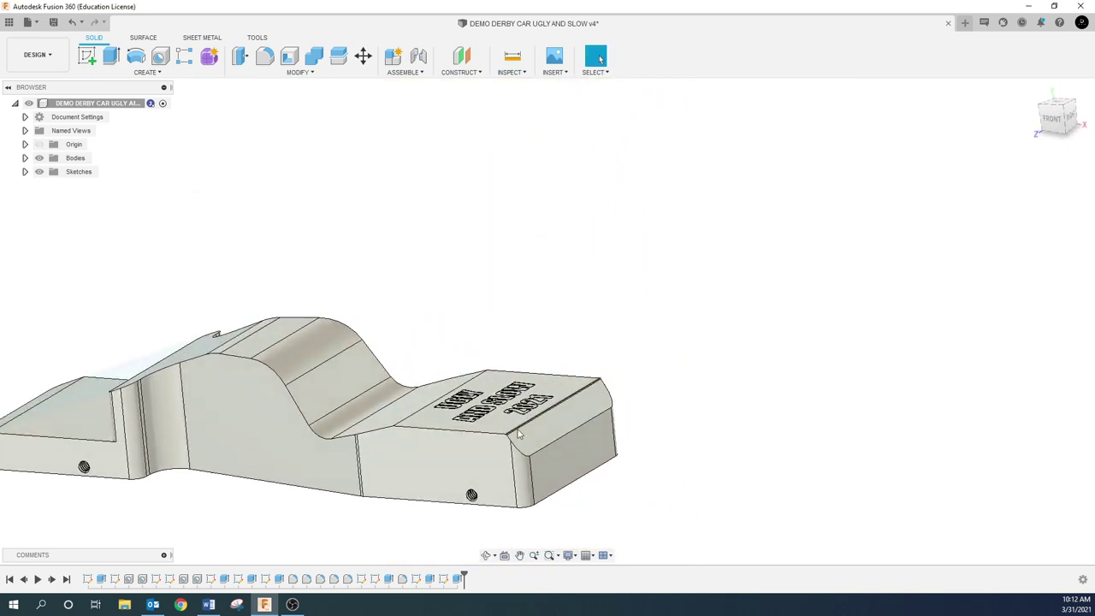
middle_click_drag(513, 553, 482, 487, "shift")
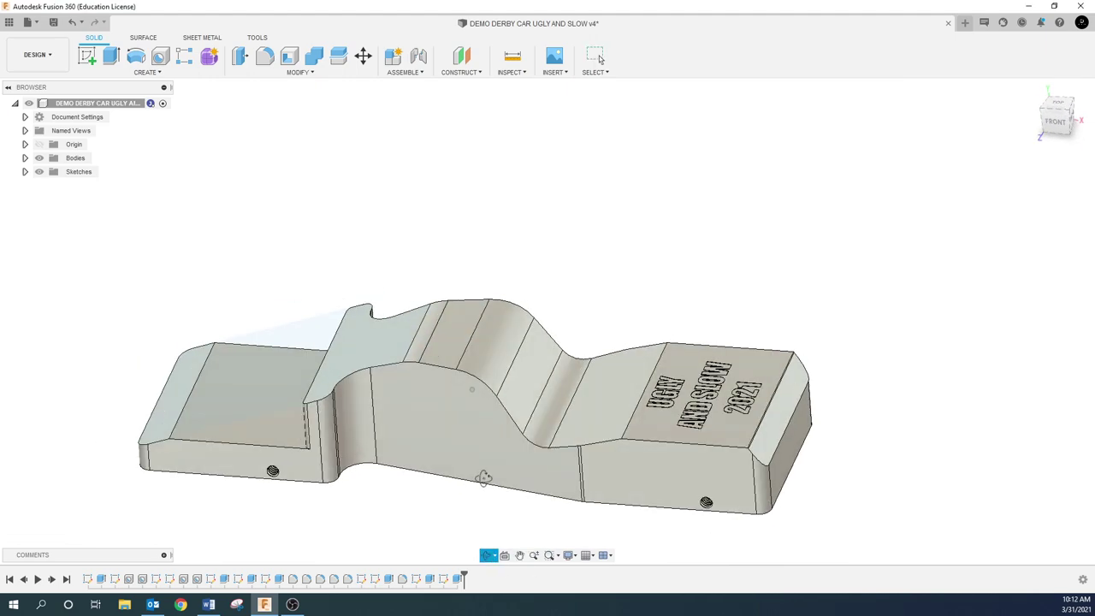
left_click(355, 357)
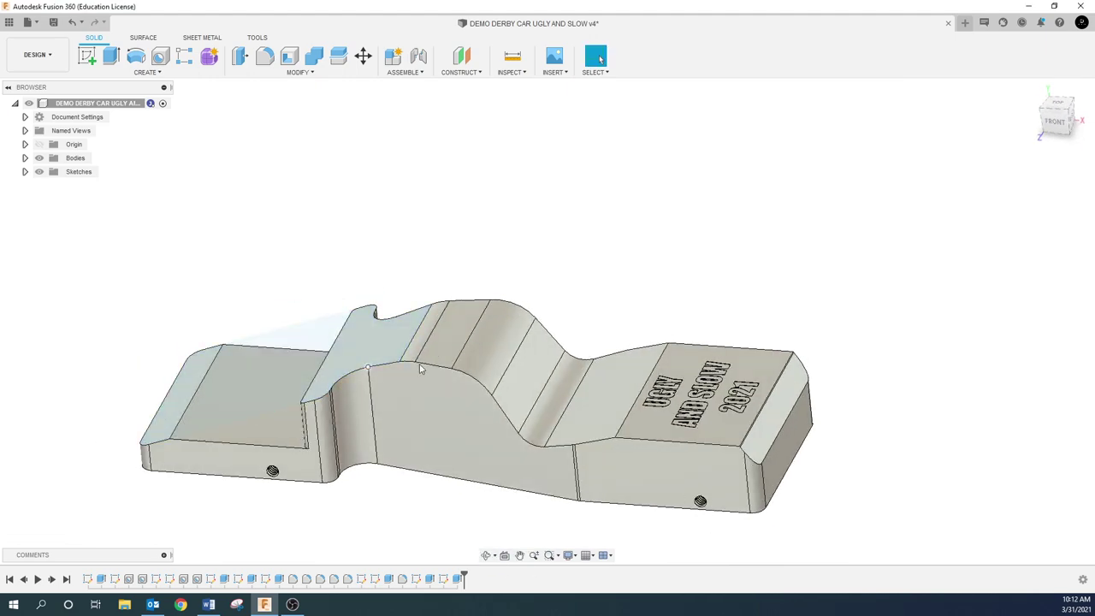
- Save the design as a new version with the description User Saved, and switch to the Manufacture workspace
left_click(53, 22)
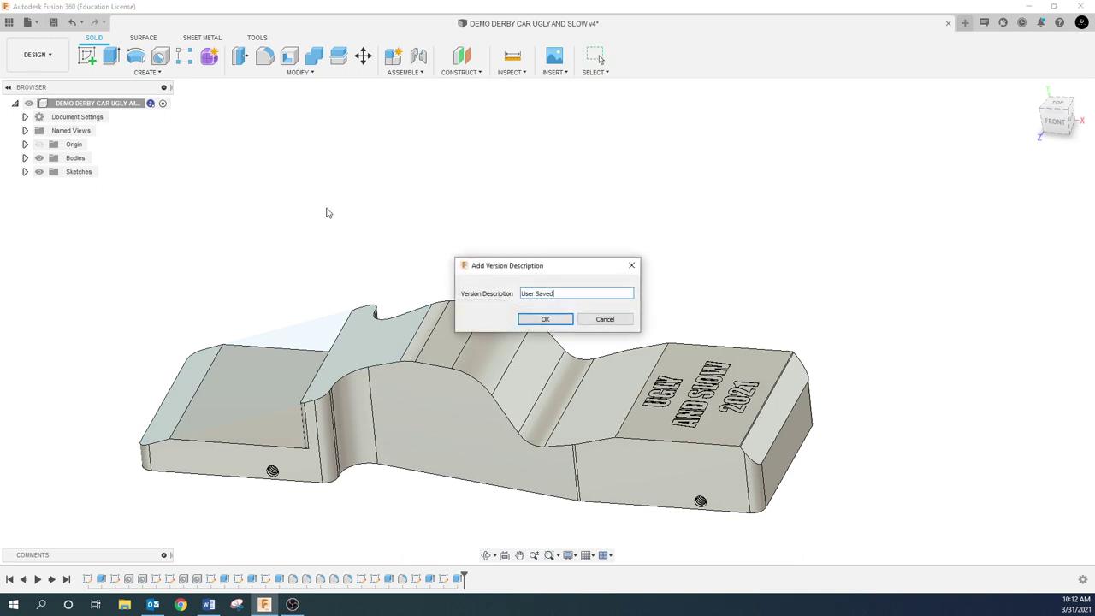
left_click(548, 318)
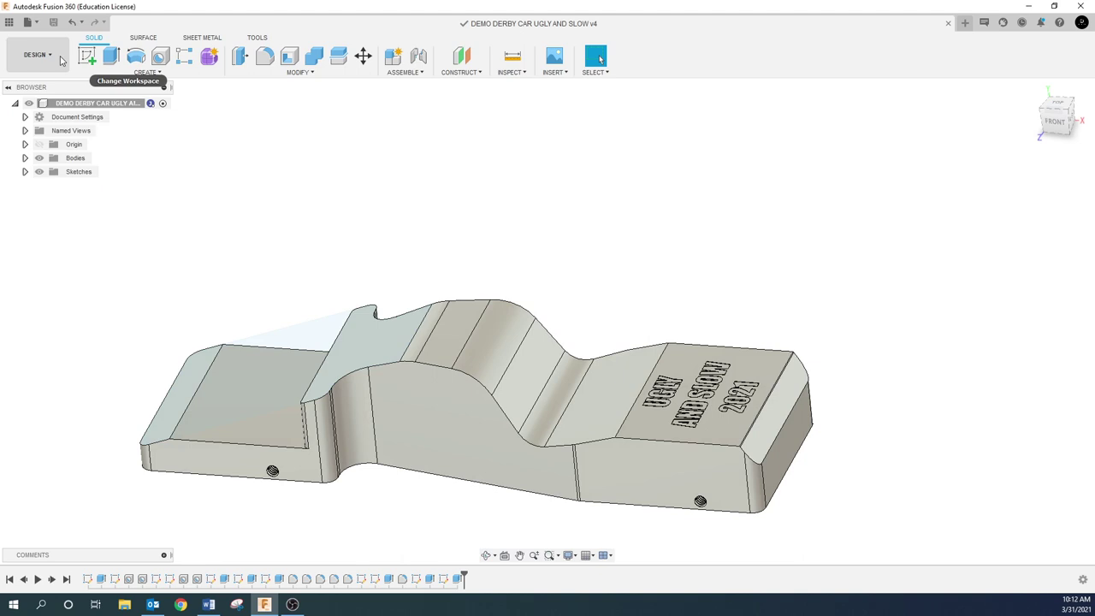
left_click(38, 55)
left_click(36, 182)
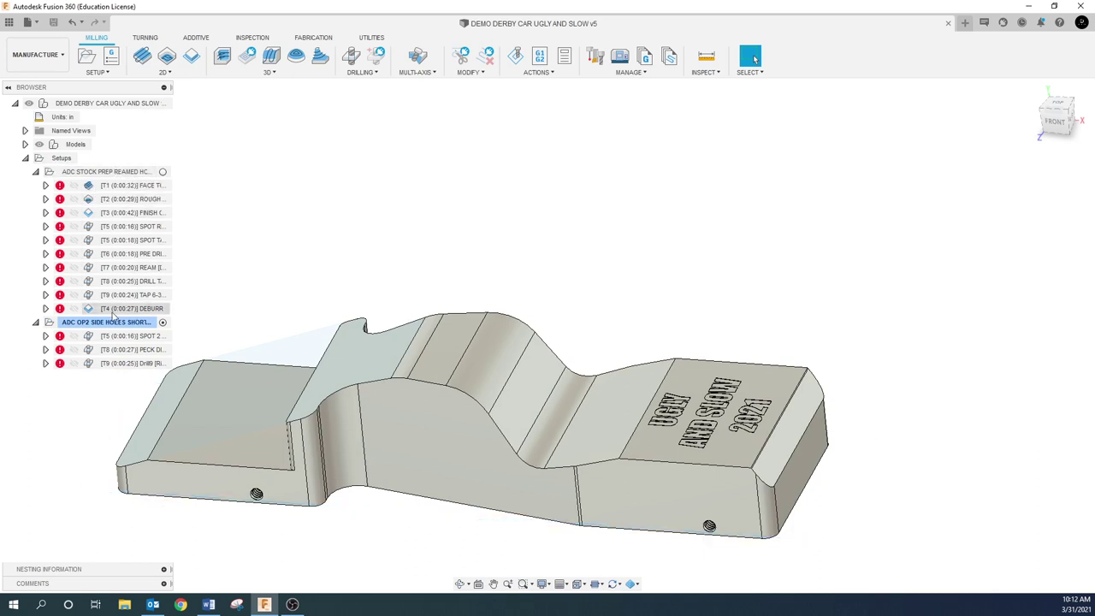
- Try to generate all toolpaths of the ADC STOCK PREP REAMED HOLE OPERATION setup
right_click(117, 174)
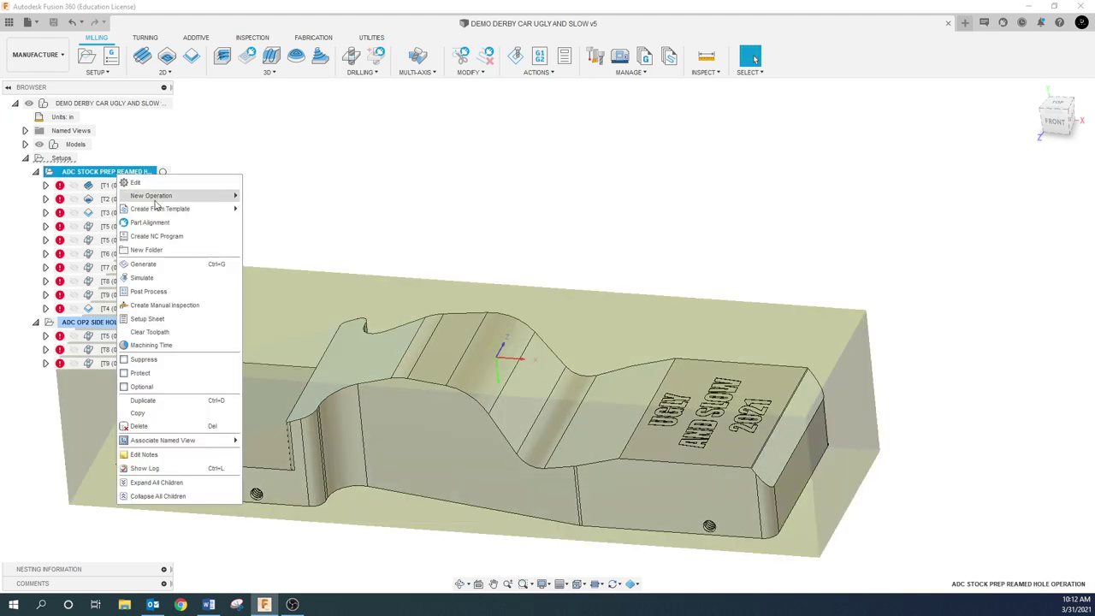
left_click(153, 280)
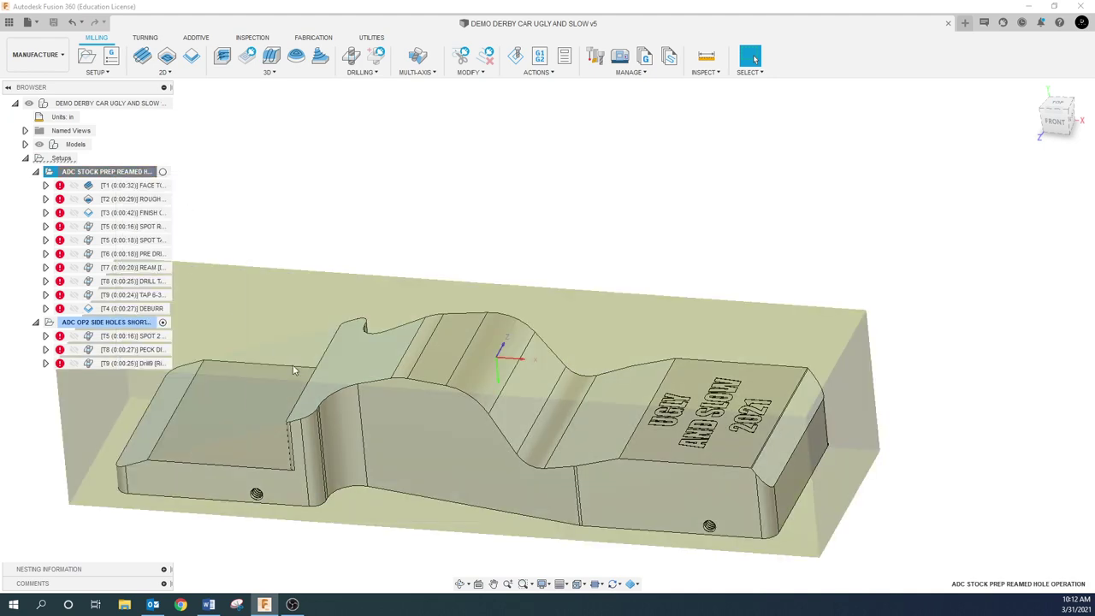
middle_click_drag(362, 306, 396, 281, "shift")
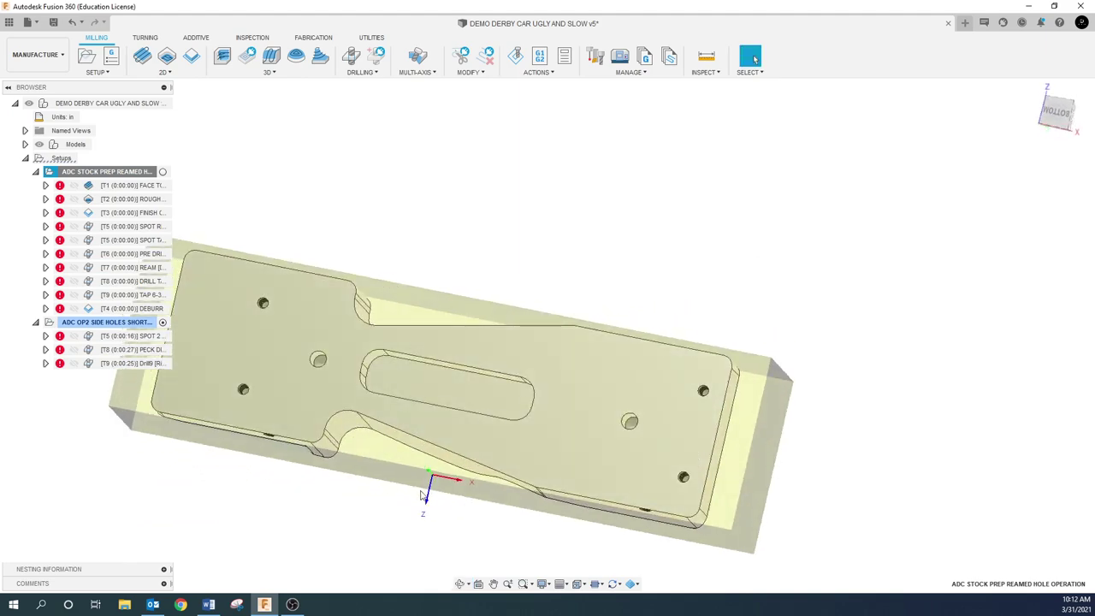
left_click(494, 584)
left_click_drag(462, 539, 554, 480)
key("Escape")
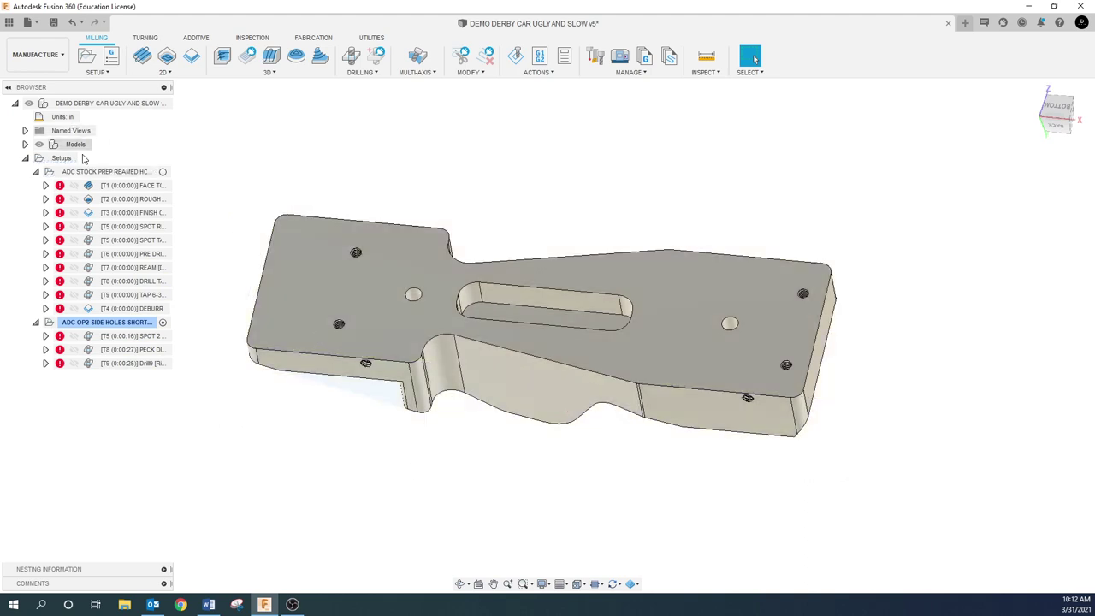
right_click(126, 174)
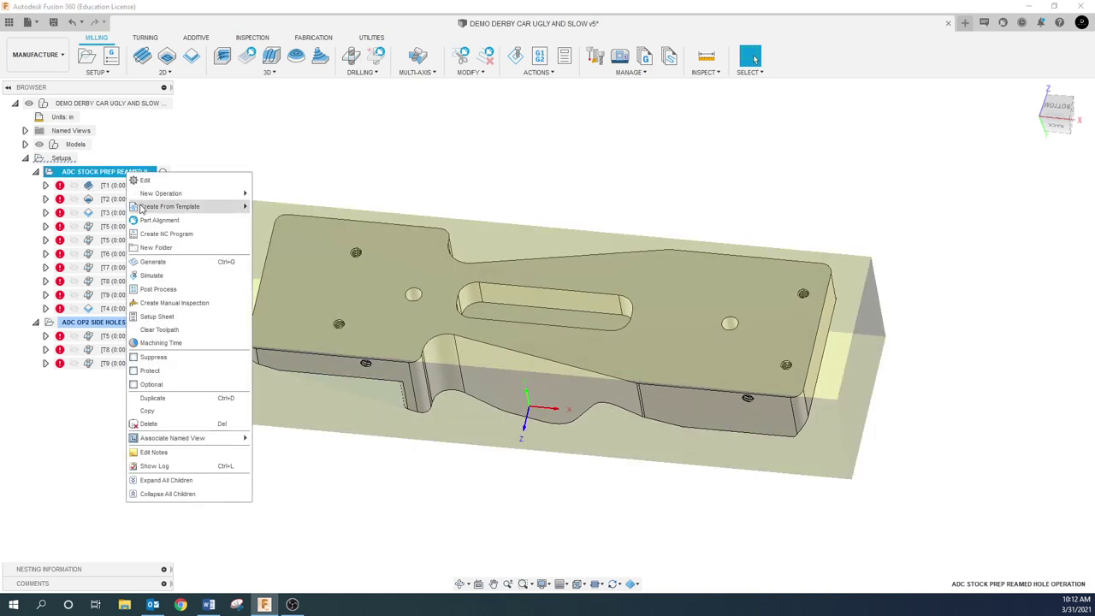
left_click(159, 267)
- Edit the ADC STOCK PREP REAMED HOLE OPERATION setup, clearing its missing references and setting the Z axis to a vertical edge at the body's end
double_click(132, 174)
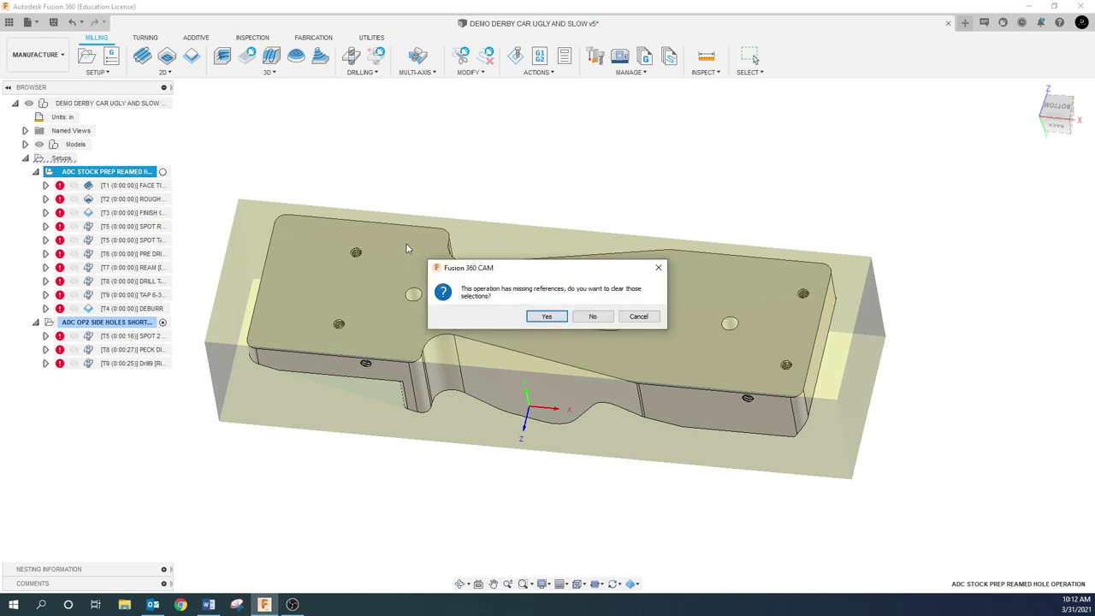
left_click(547, 318)
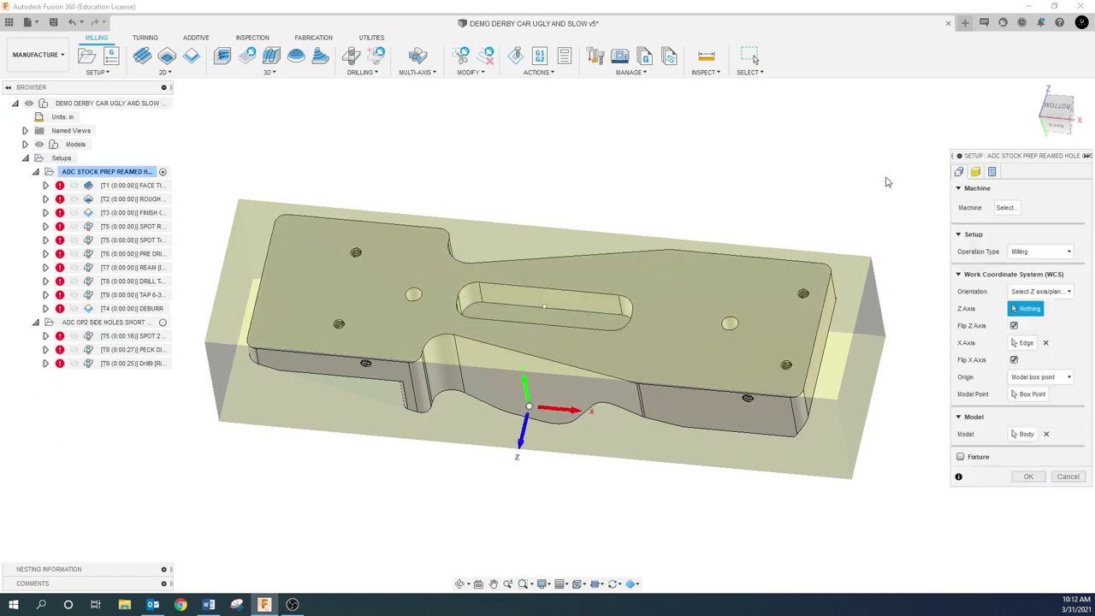
left_click_drag(994, 157, 934, 112)
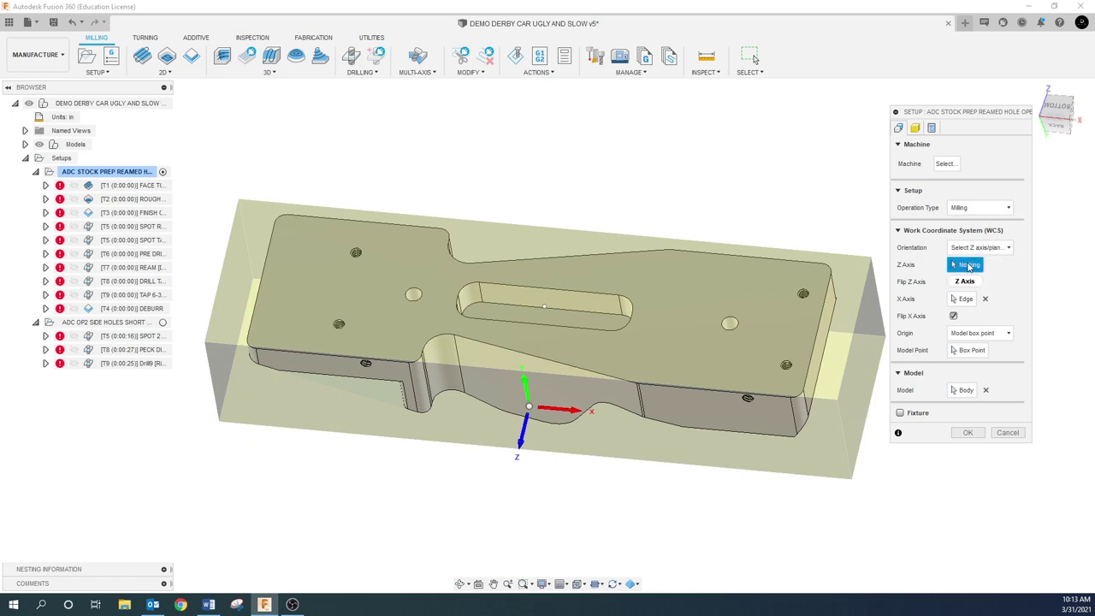
left_click(794, 410)
middle_click_drag(794, 410, 763, 336, "shift")
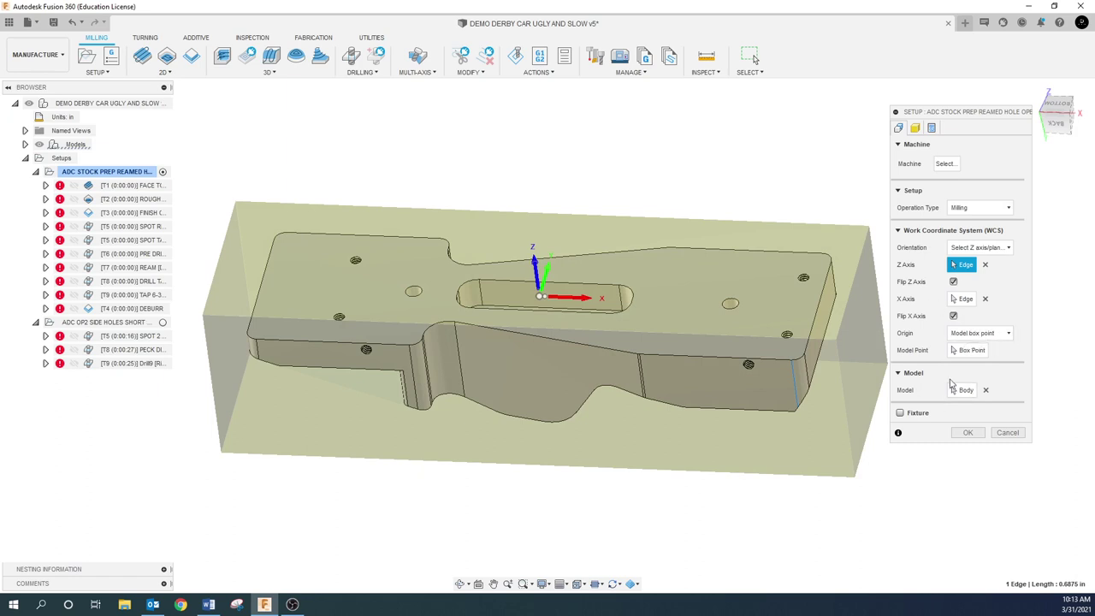
- Position the model in the setup's stock height by Offset from top (+Z) with a .01 in offset, and accept the setup
left_click(916, 129)
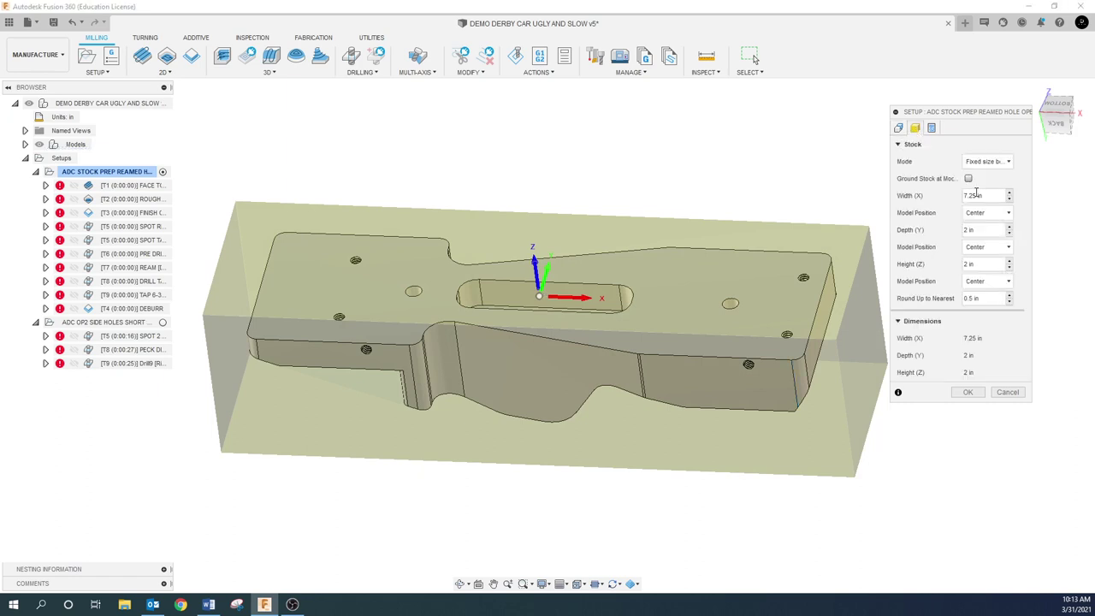
middle_click_drag(806, 299, 682, 295, "shift")
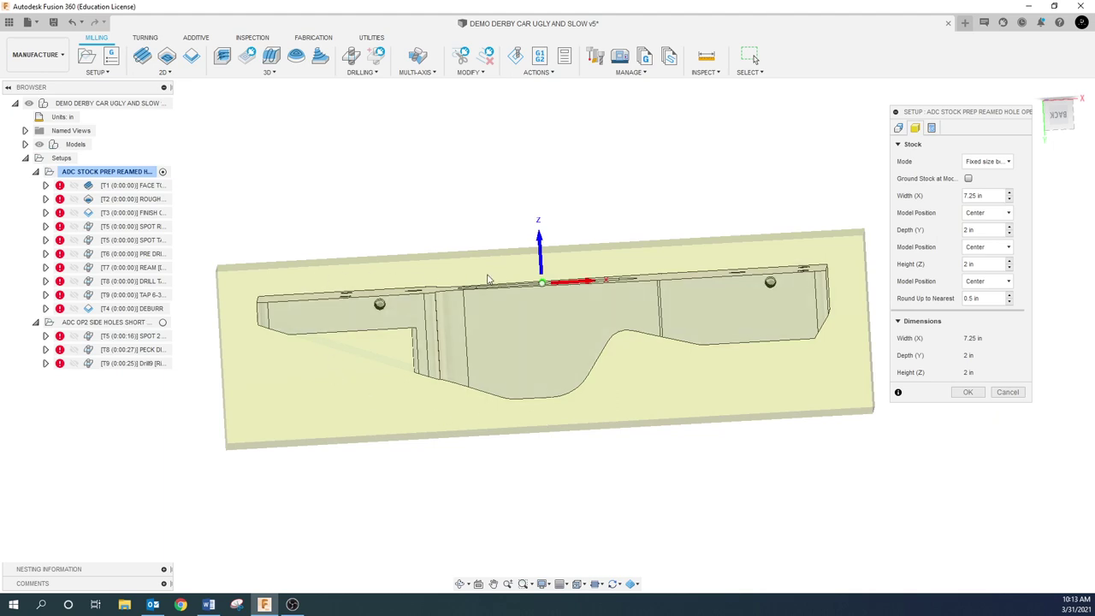
left_click(991, 280)
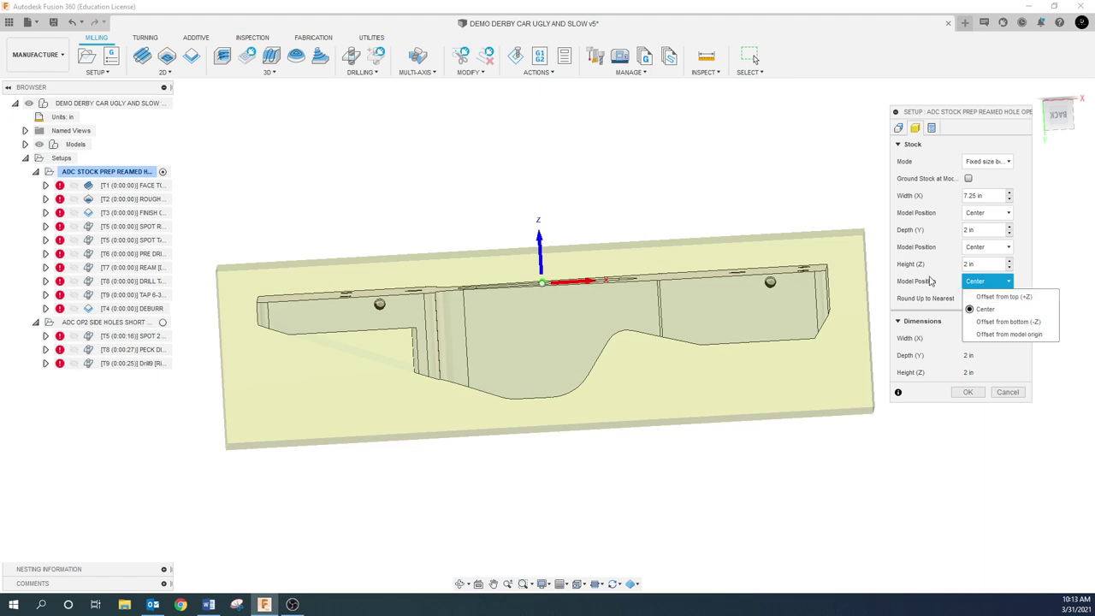
left_click(1000, 296)
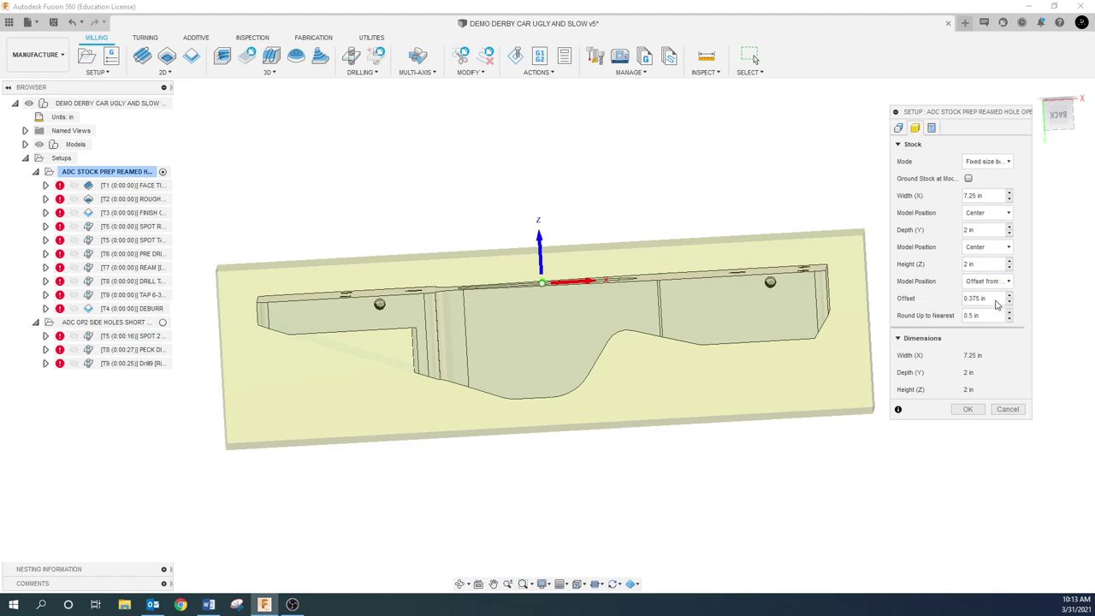
left_click(988, 299)
key("BackSpace")
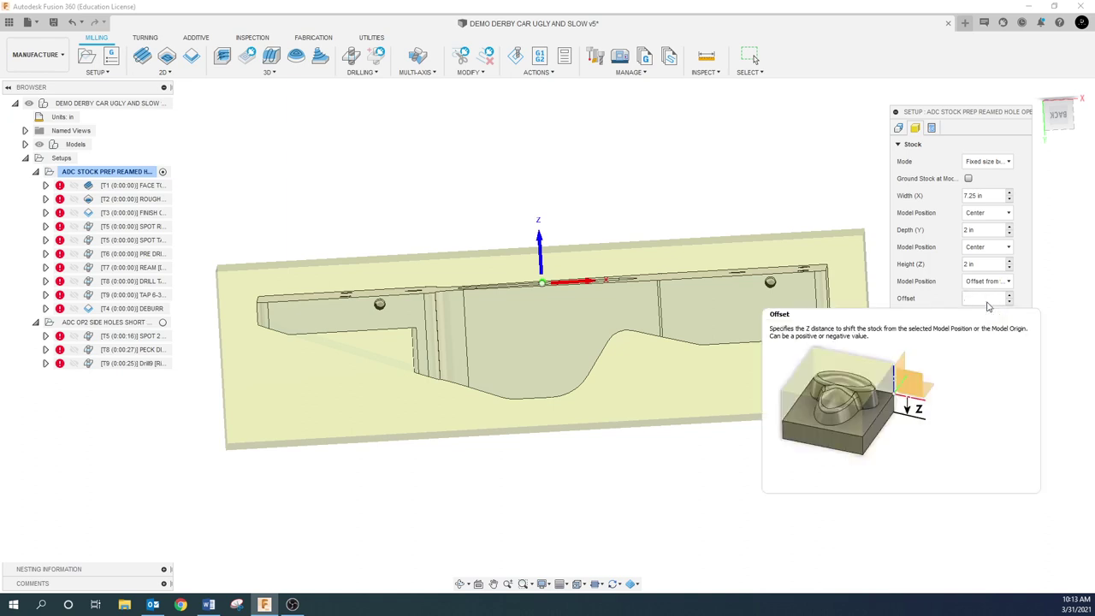
type("01")
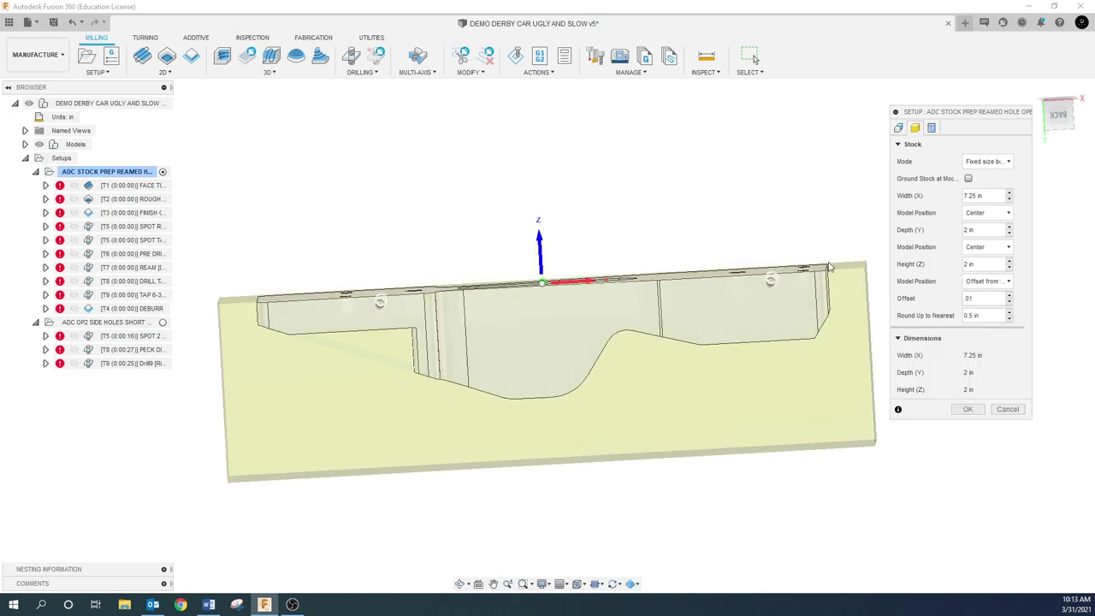
middle_click_drag(745, 300, 752, 339, "shift")
middle_click_drag(706, 366, 703, 304, "shift")
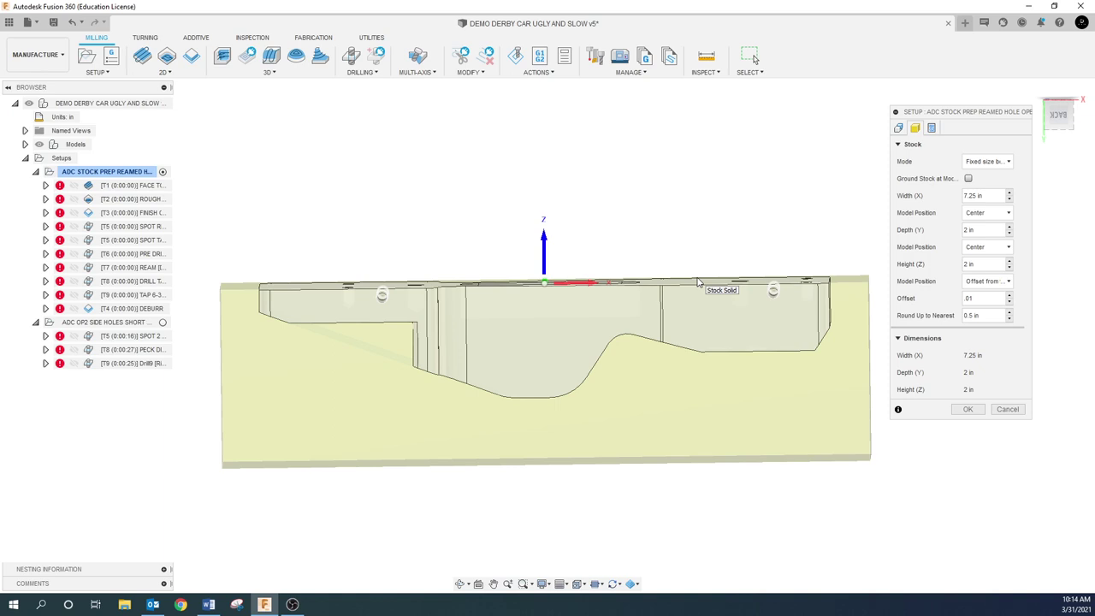
scroll(764, 399, "down", 1)
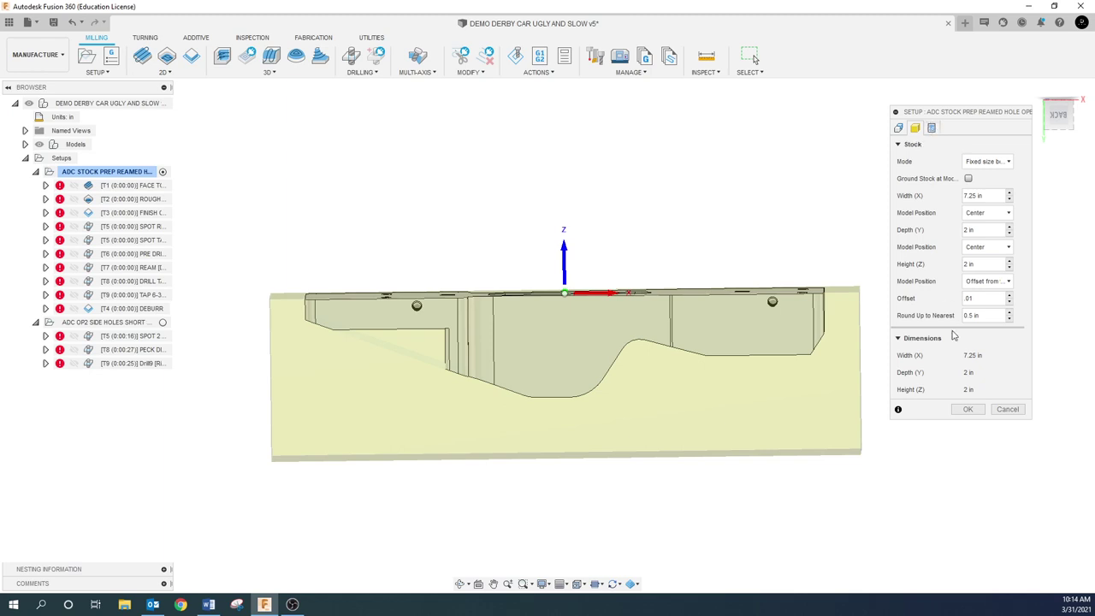
left_click(967, 409)
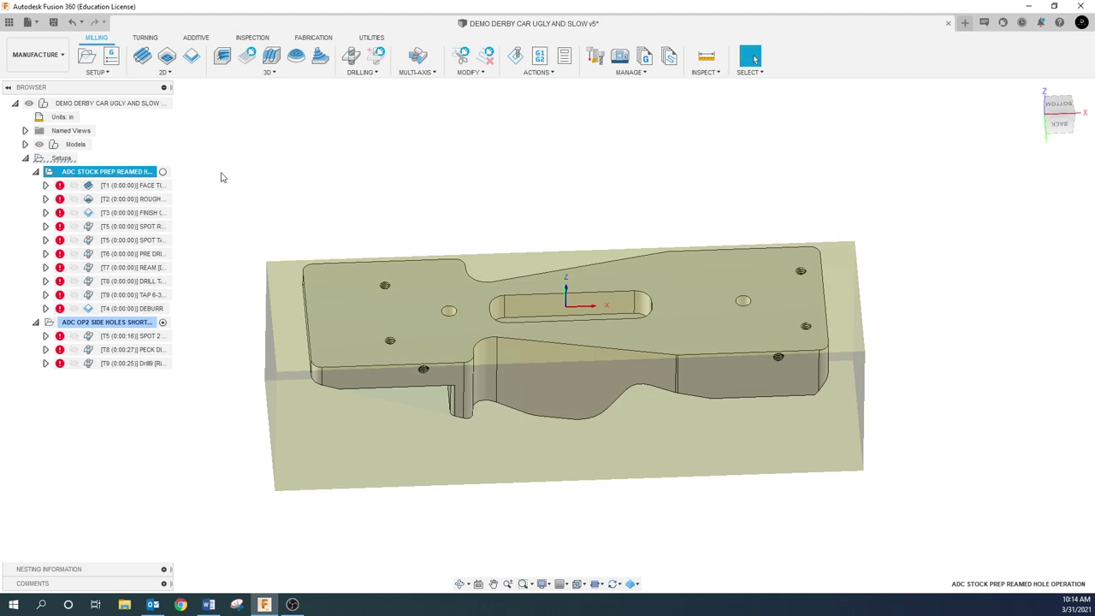
- Generate the toolpath of the T1 FACE TO NET operation in the stock prep setup
left_click(128, 185)
right_click(145, 186)
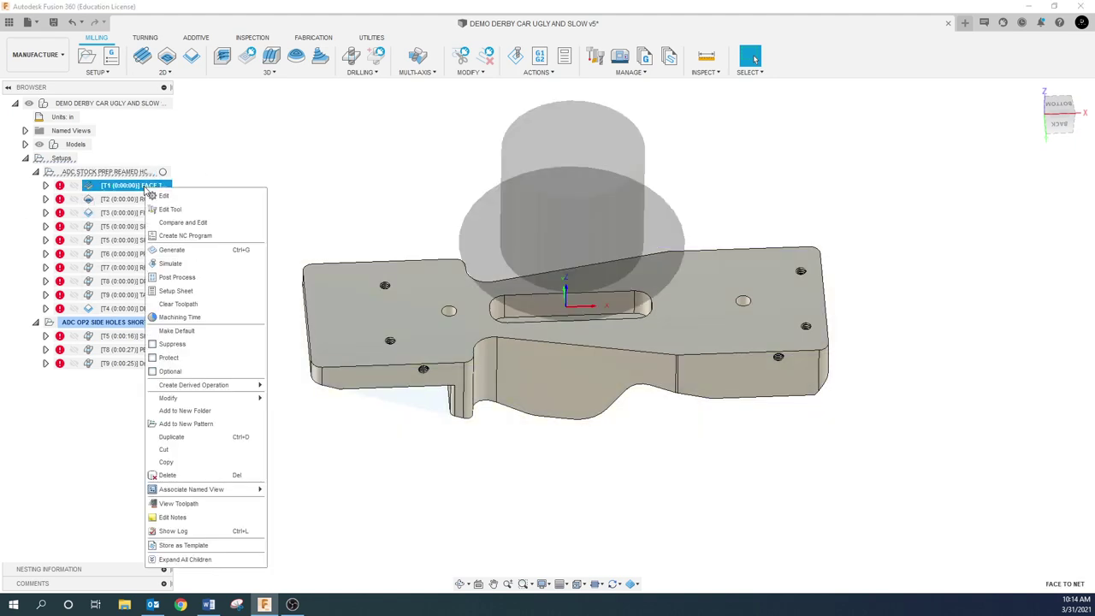
left_click(173, 252)
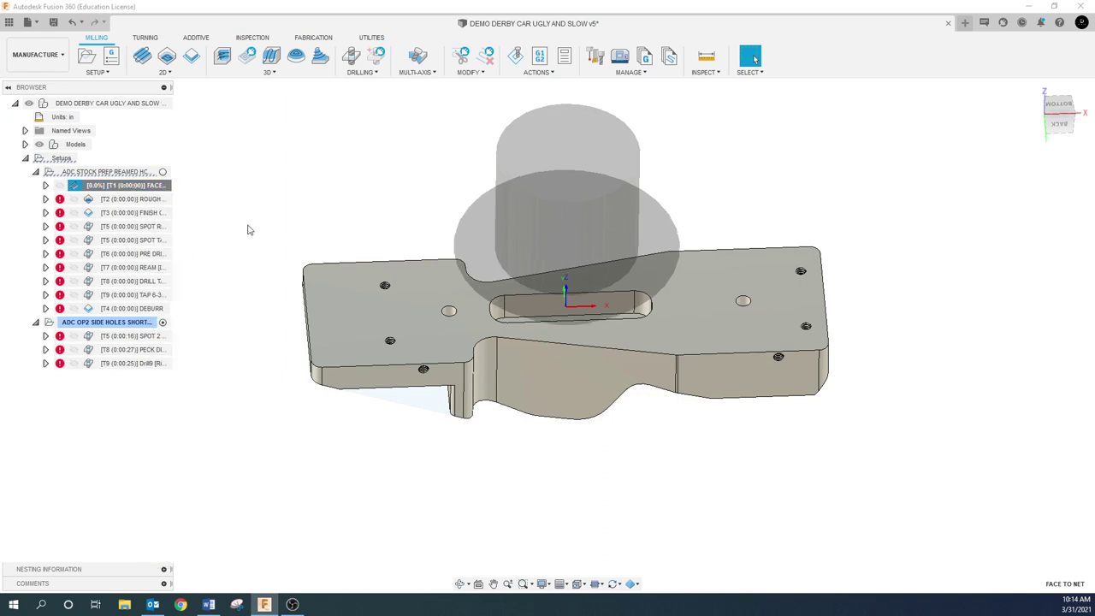
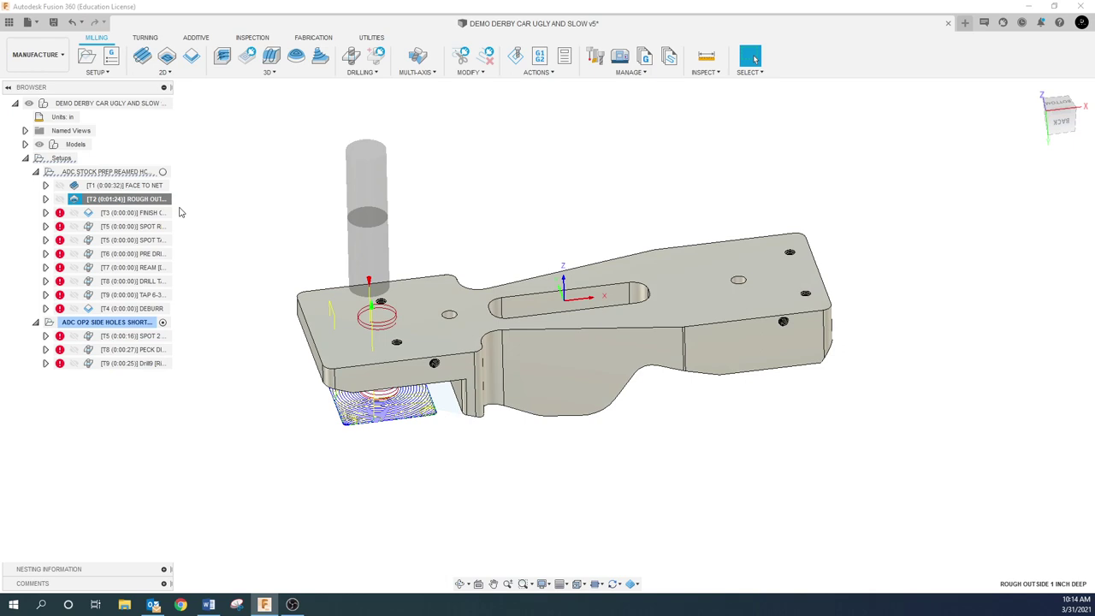
- Replace the pocket selection of the T2 ROUGH OUTSIDE operation with the outer outline of the body's upward-facing flat face
left_click(914, 129)
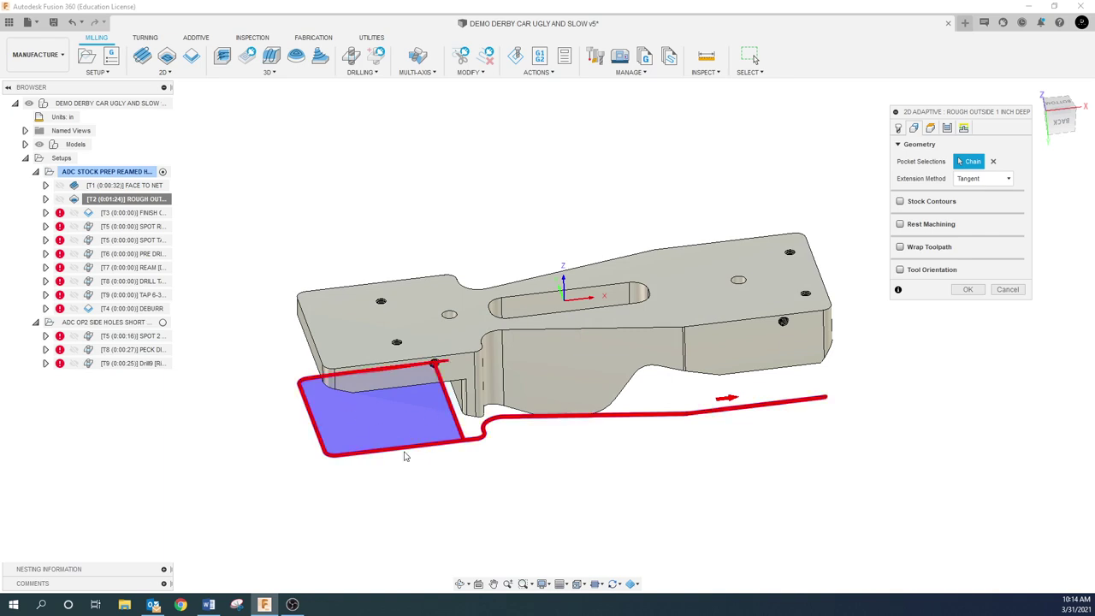
left_click(993, 162)
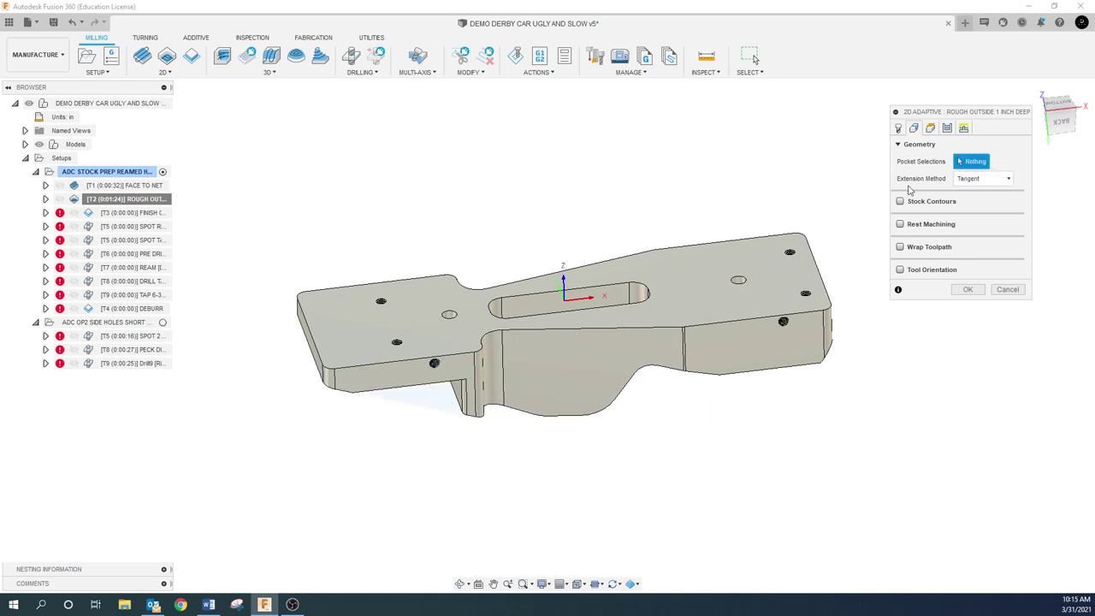
left_click(453, 358)
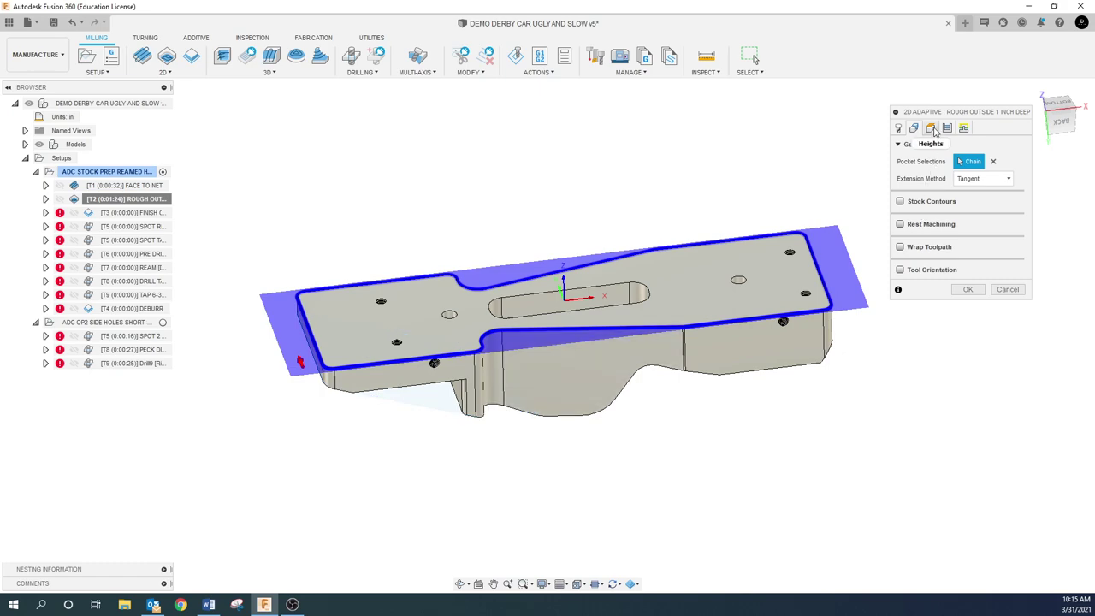
- Reference the roughing operation's bottom height to the small flat face at the body's lowest point, with a -.025 in offset
left_click(931, 128)
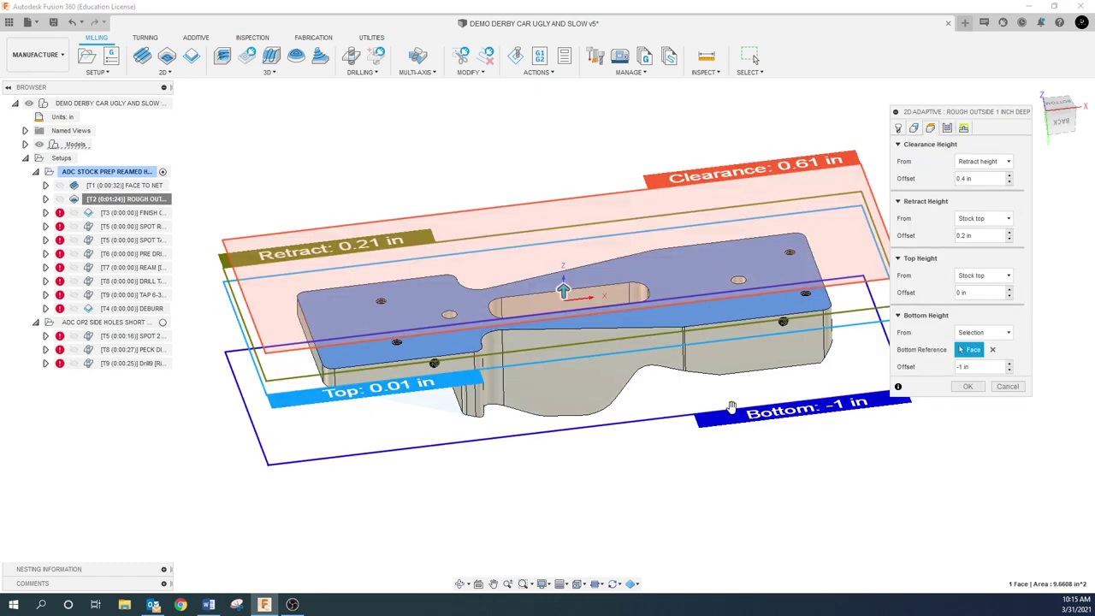
middle_click_drag(733, 402, 676, 368, "shift")
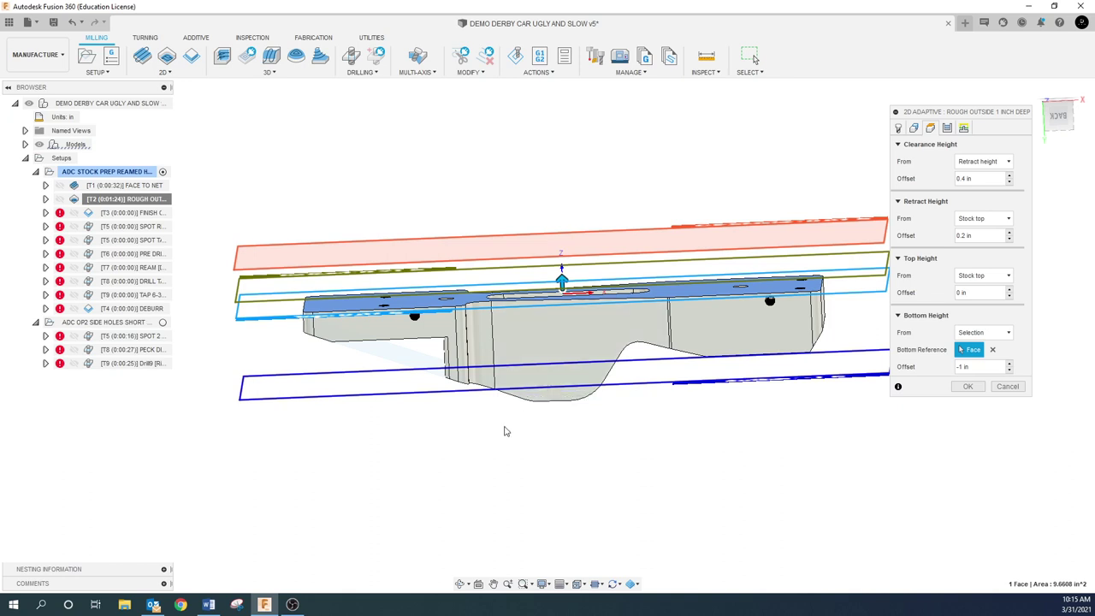
middle_click_drag(505, 433, 409, 376, "shift")
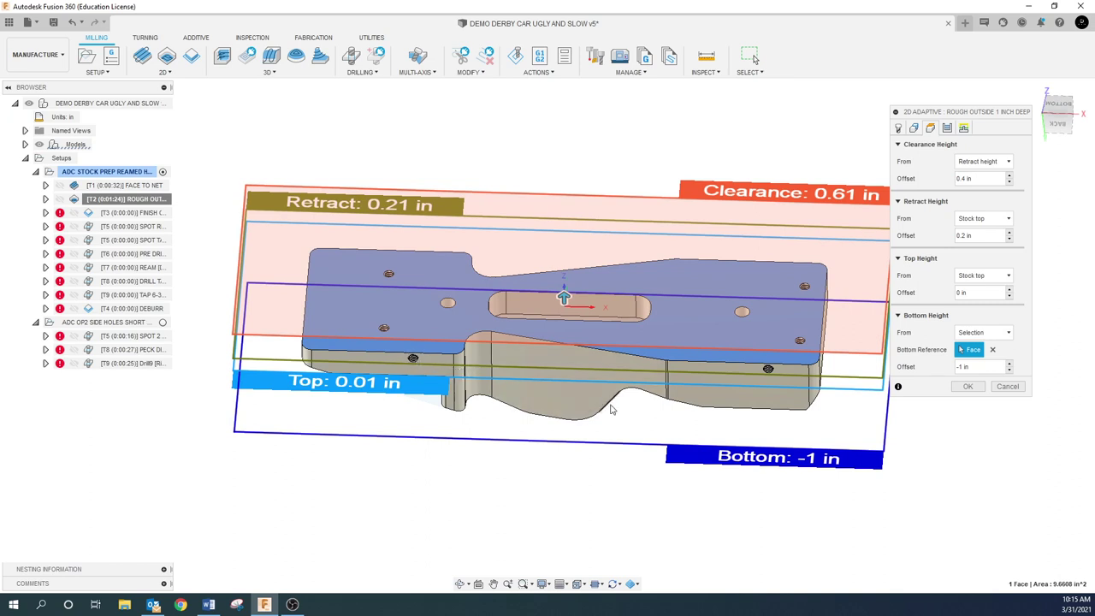
double_click(982, 367)
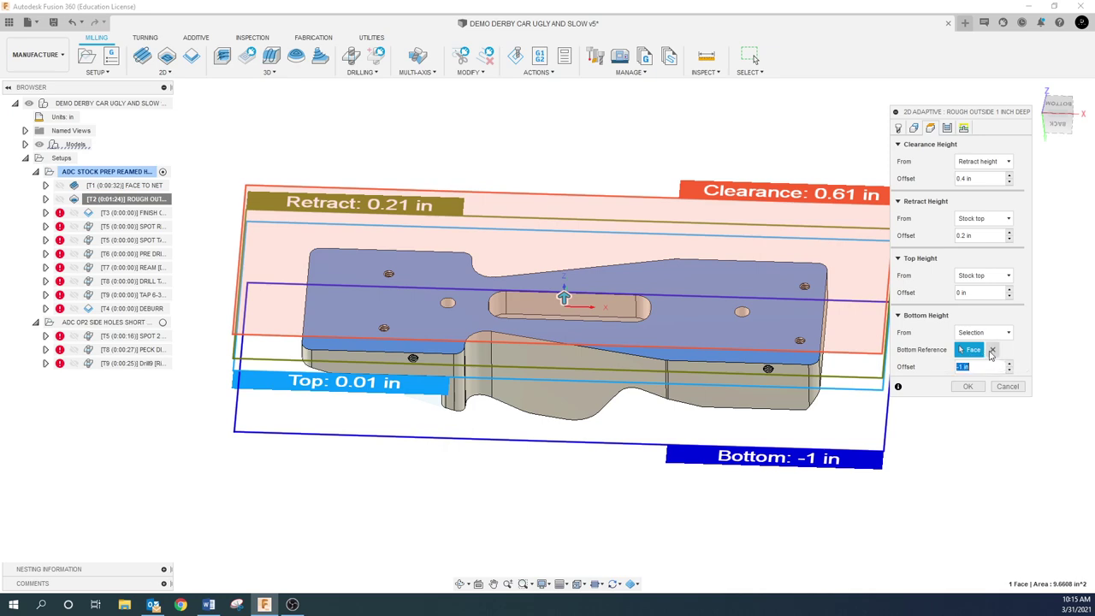
left_click(991, 351)
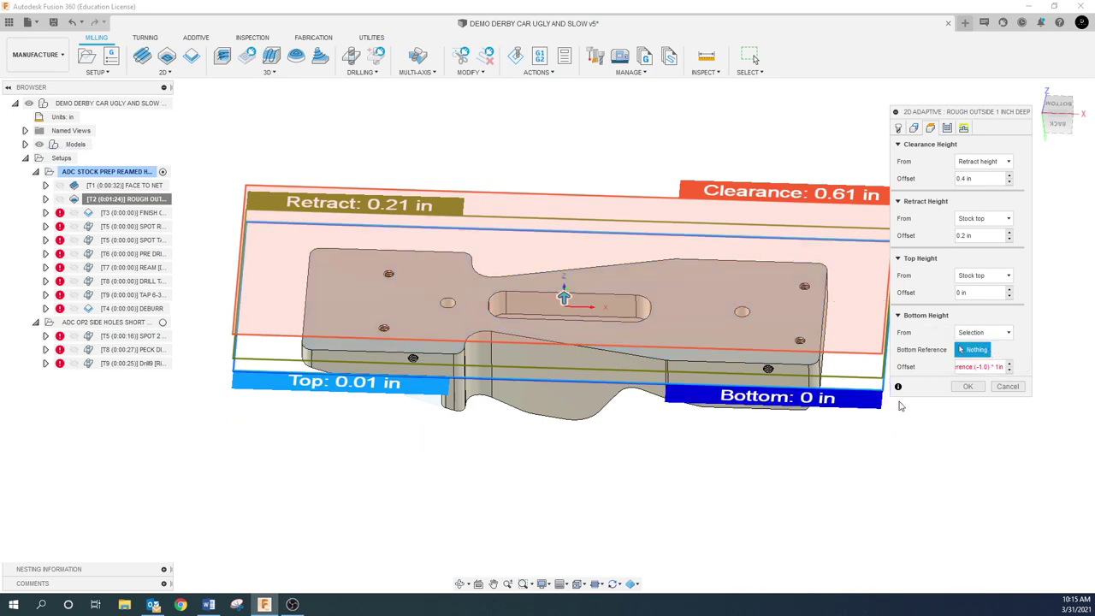
middle_click_drag(762, 454, 574, 446, "shift")
left_click(557, 385)
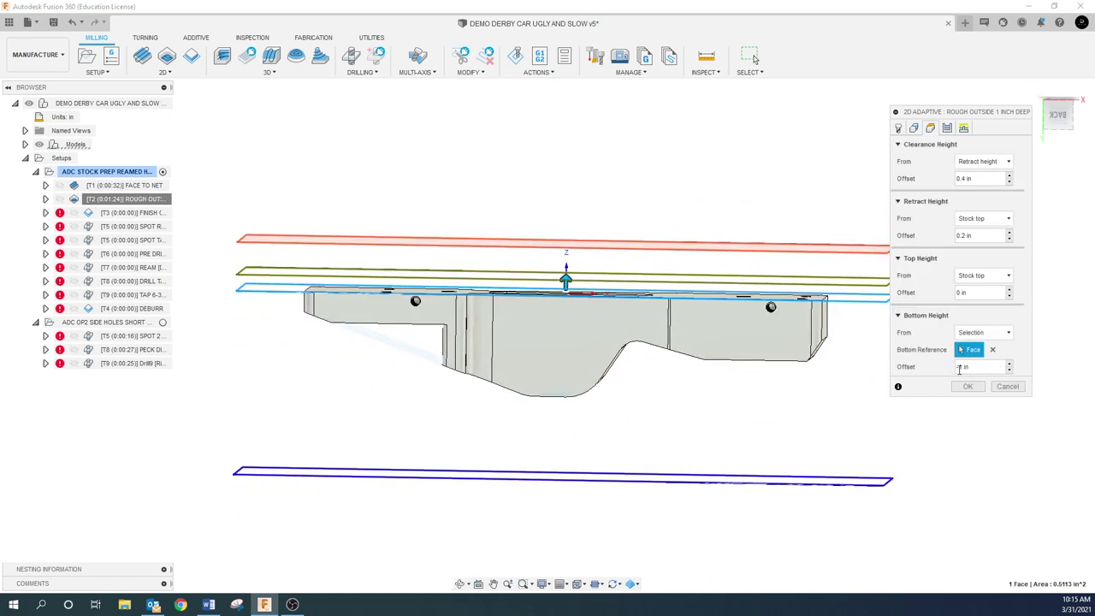
left_click(959, 368)
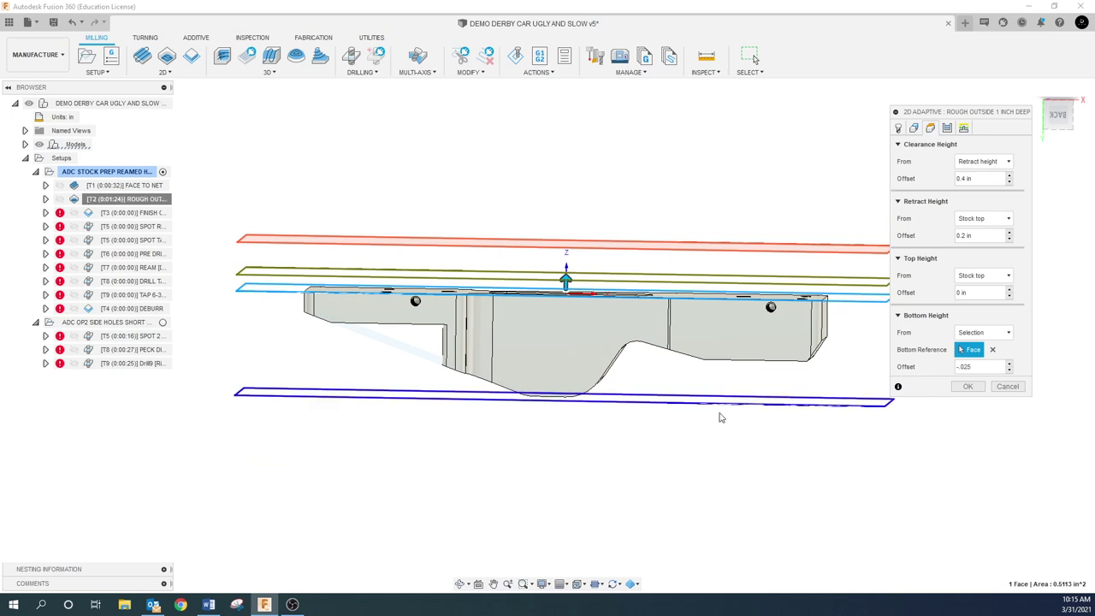
left_click(1058, 115)
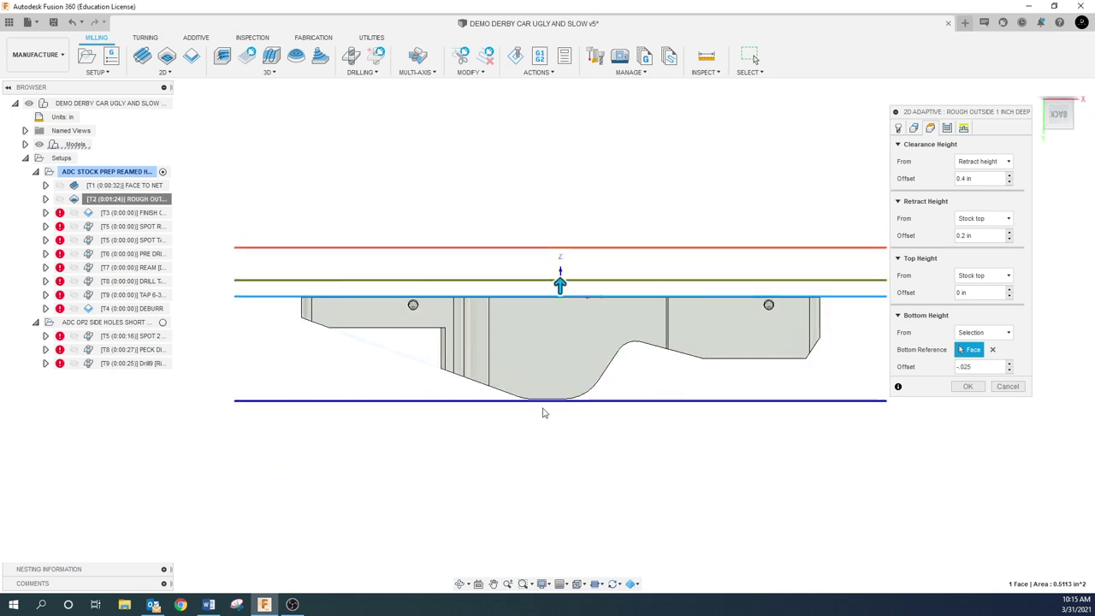
scroll(542, 413, "up", 4)
scroll(547, 405, "down", 3)
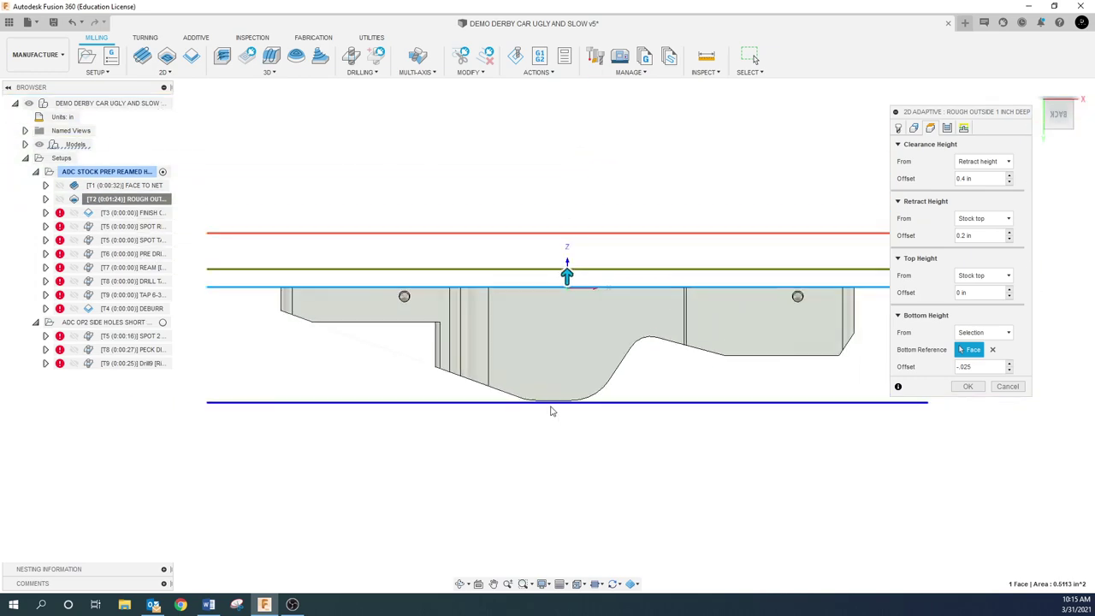
middle_click_drag(551, 411, 517, 369, "shift")
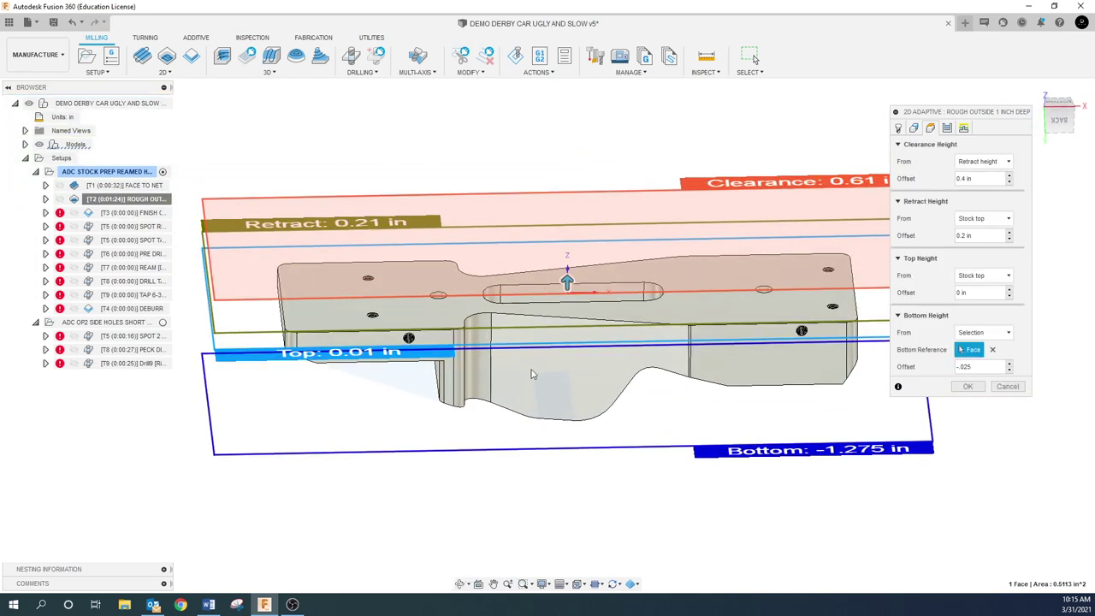
- Review the roughing operation's passes and tool settings, accept the operation and inspect its regenerated toolpath around the body
left_click(945, 129)
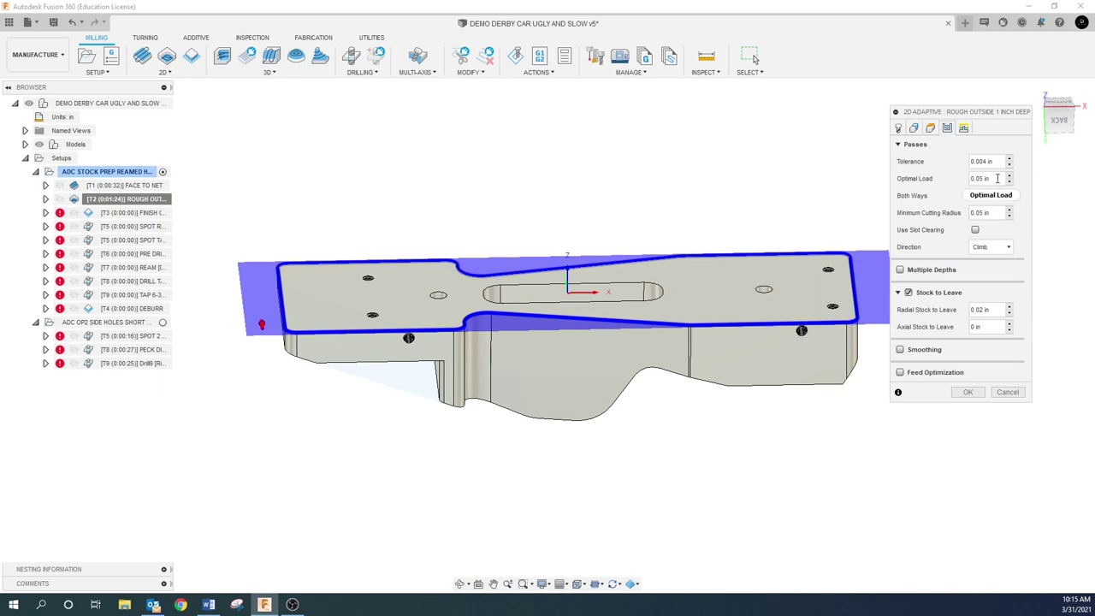
mouse_move(998, 178)
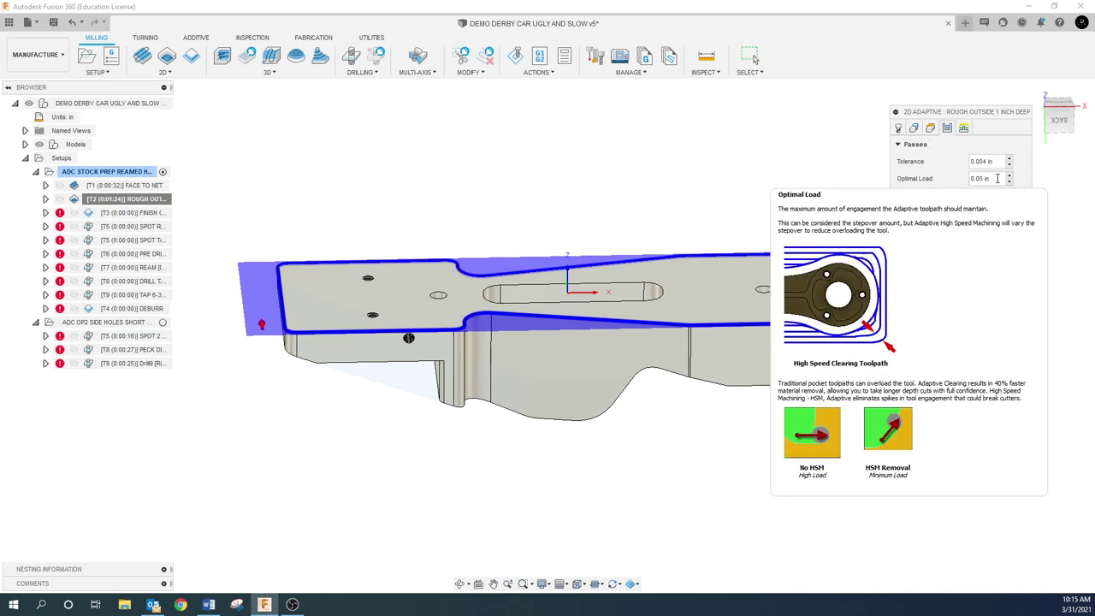
left_click(898, 128)
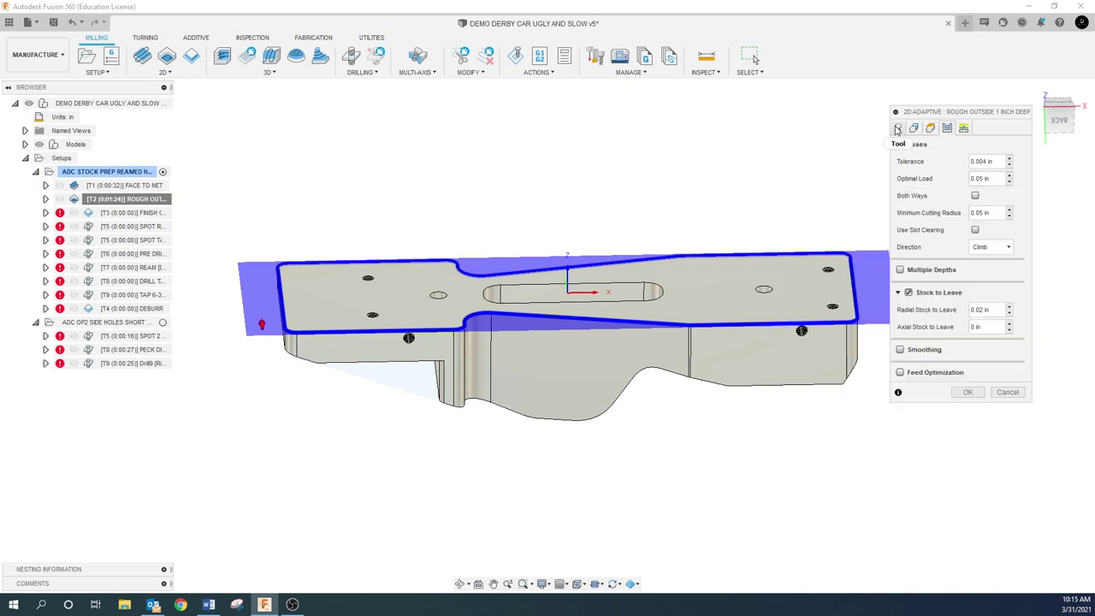
left_click(946, 128)
left_click(965, 392)
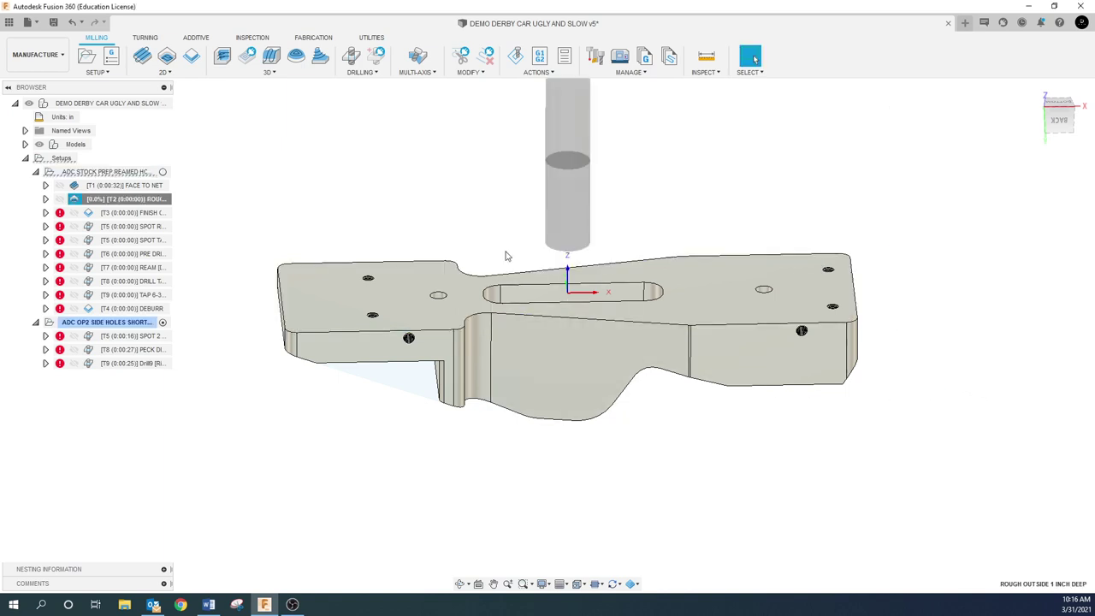
mouse_move(382, 215)
middle_mouse_down("shift")
mouse_move(399, 196)
mouse_move(397, 264)
mouse_move(403, 213)
mouse_move(393, 218)
middle_mouse_up("shift")
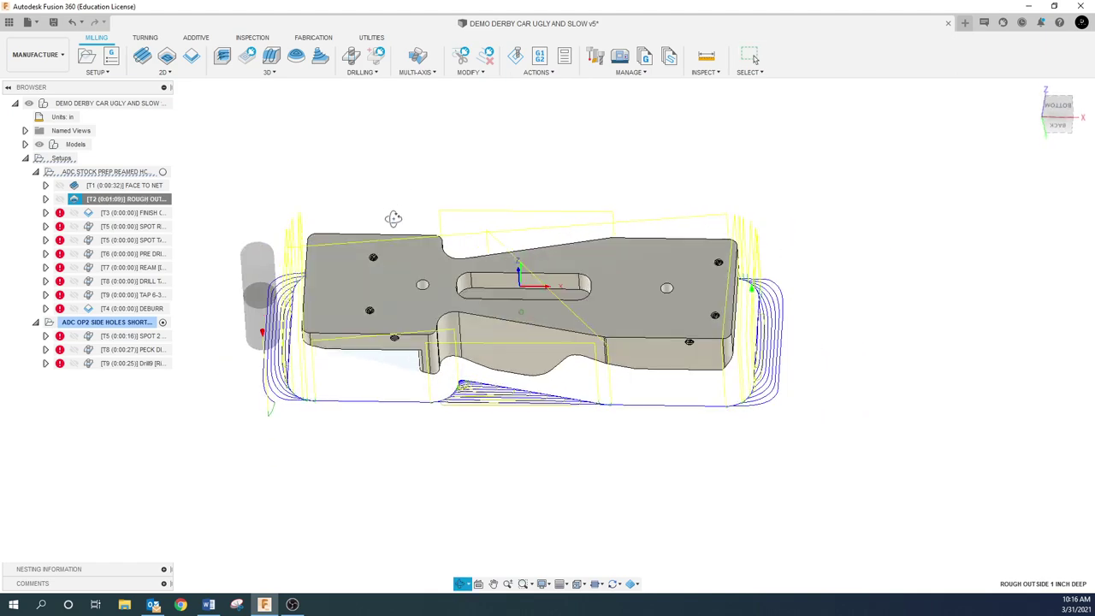
left_click(205, 385)
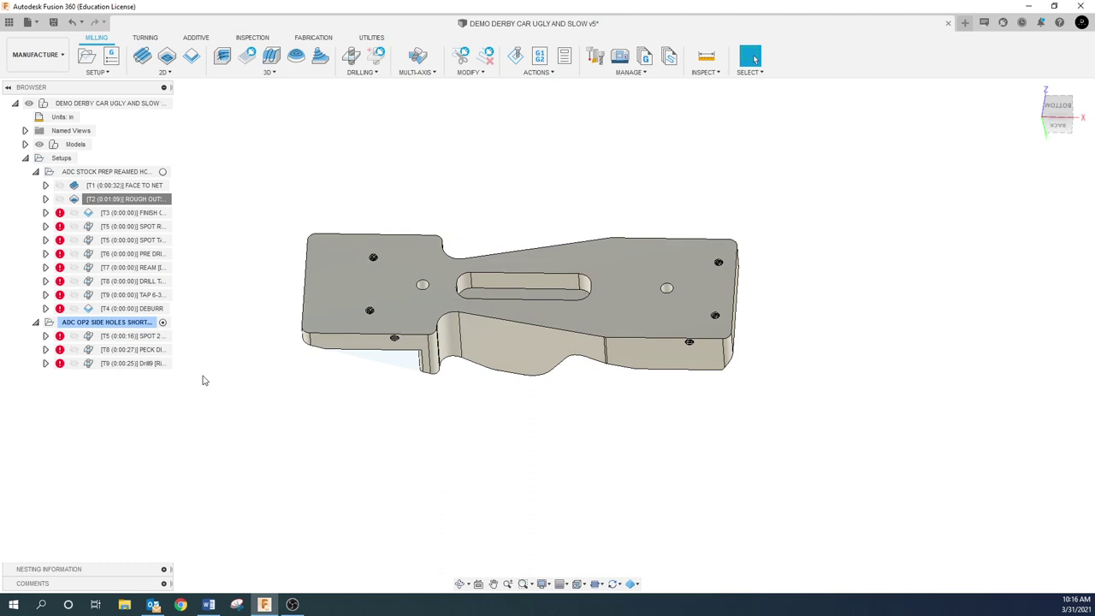
- Edit the T3 FINISH OUTSIDE contour, clearing its missing references and reselecting the outer outline of the upward-facing flat face
right_click(159, 218)
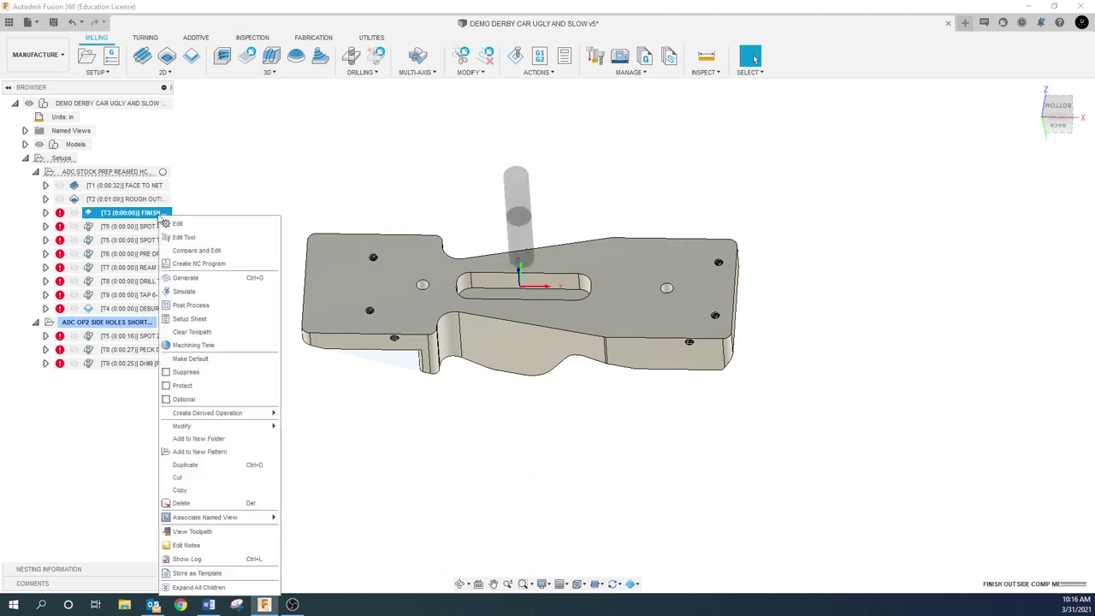
left_click(190, 226)
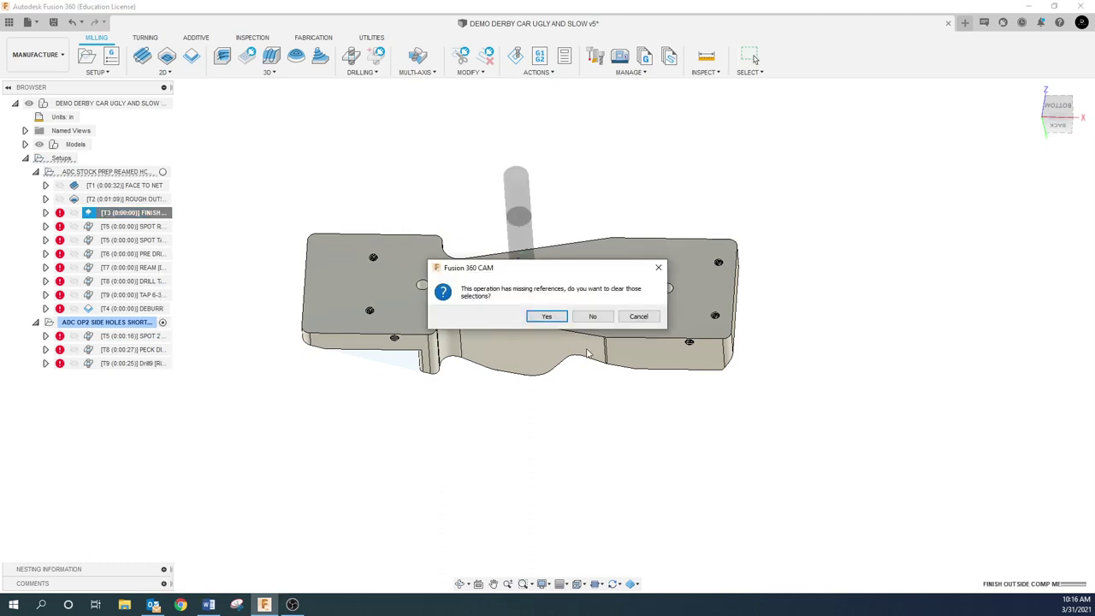
left_click(547, 316)
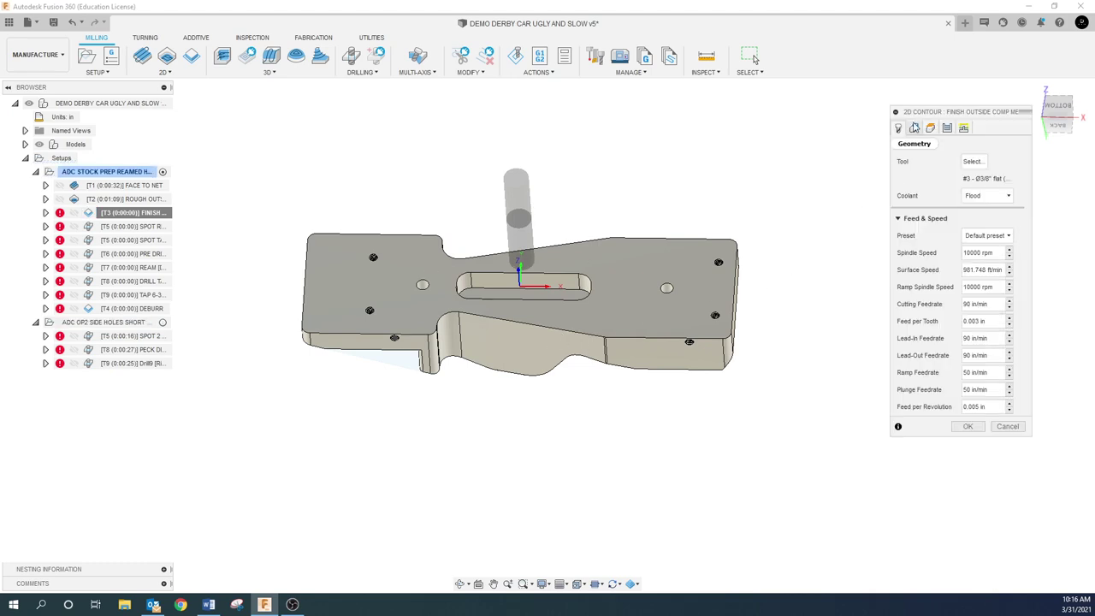
left_click(914, 127)
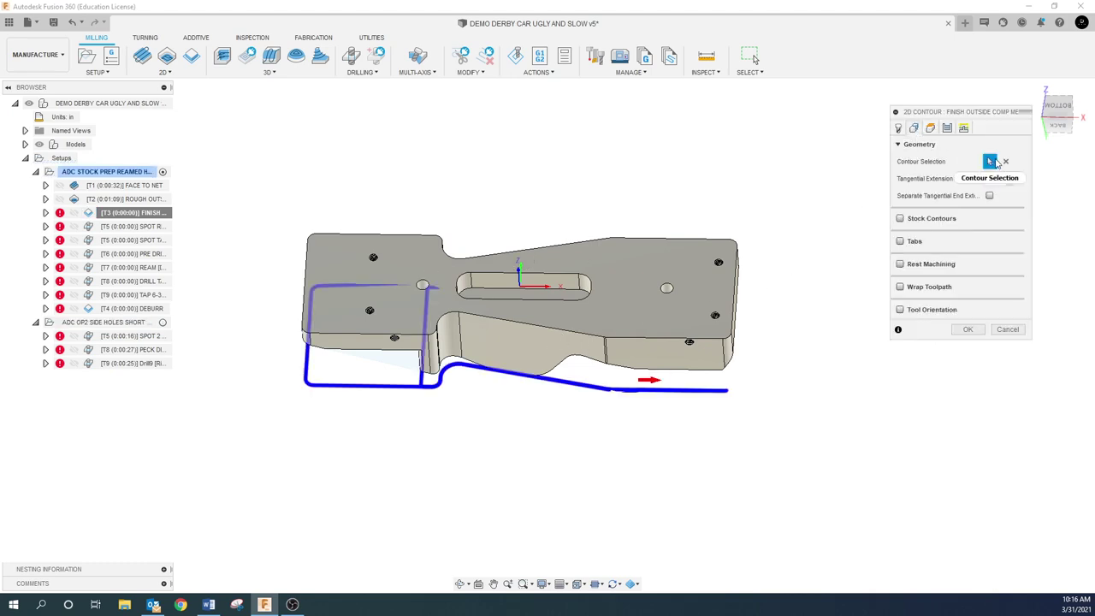
left_click(1005, 163)
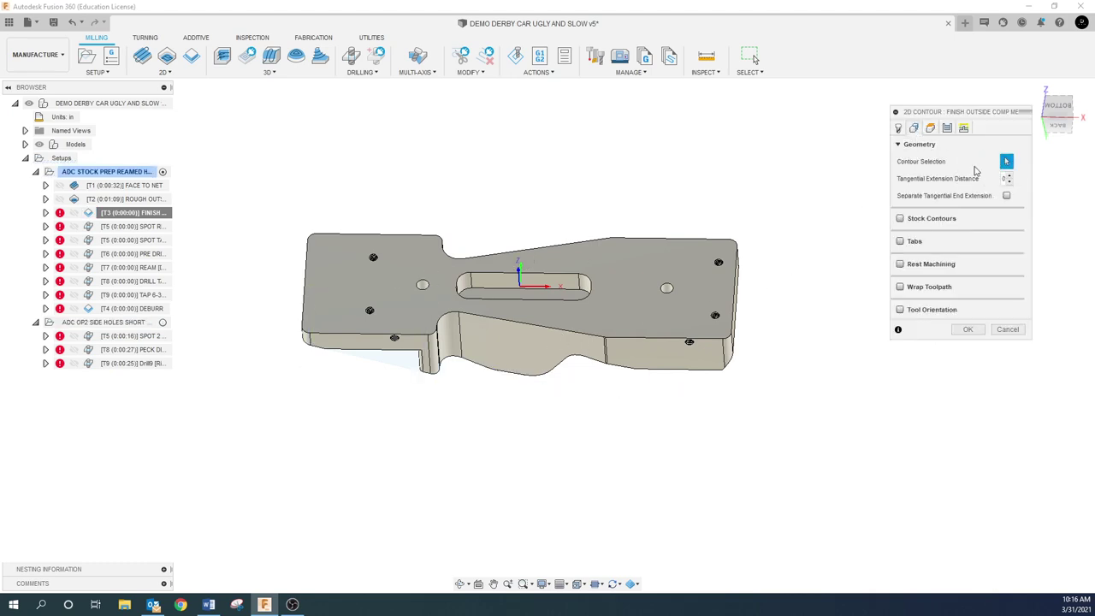
left_click(588, 337)
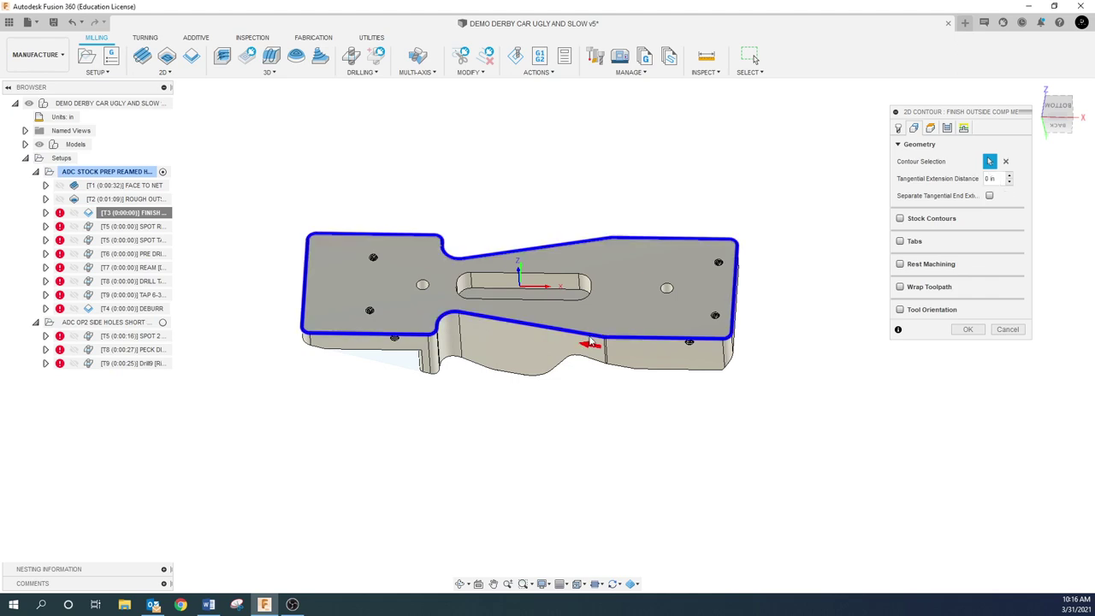
- Reference the finishing contour's bottom height to the body's lowest flat face with a -.025 in offset
left_click(930, 128)
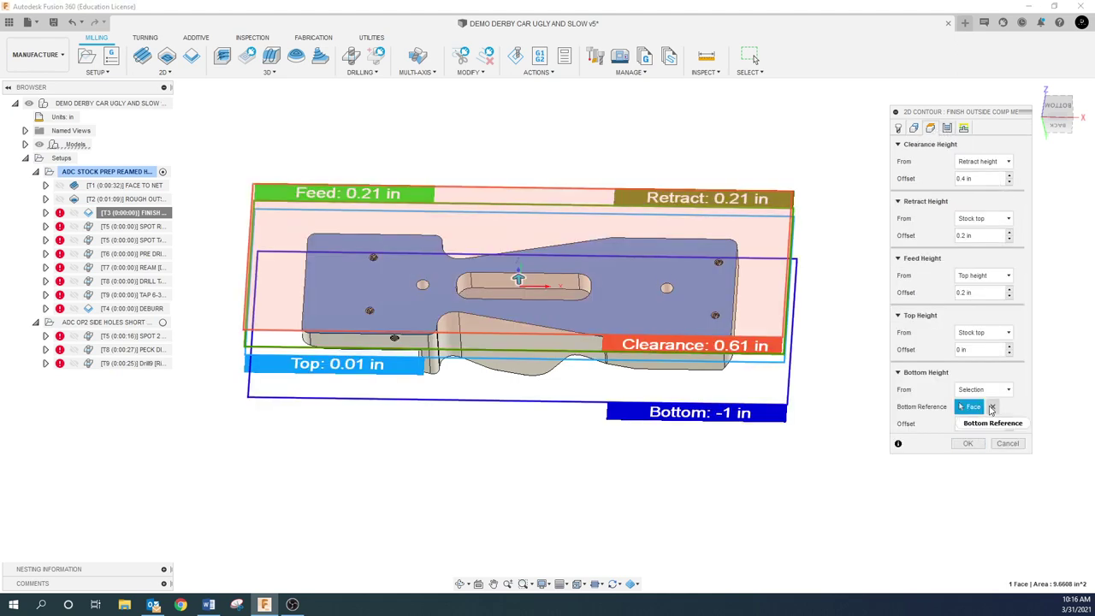
left_click(991, 408)
middle_click_drag(659, 440, 521, 353, "shift")
left_click(518, 351)
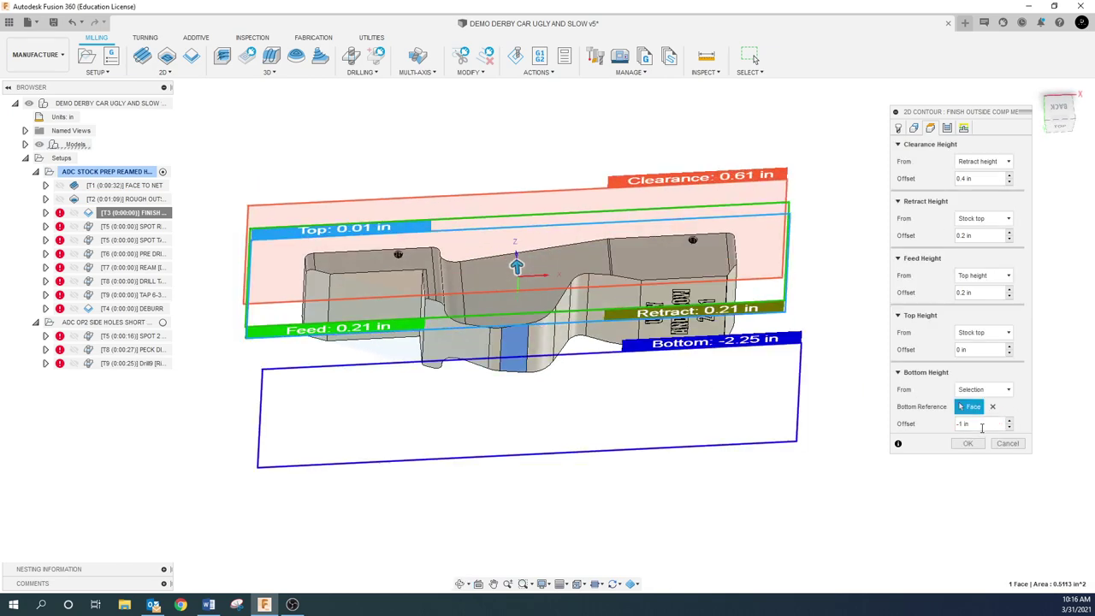
left_click_drag(982, 425, 915, 428)
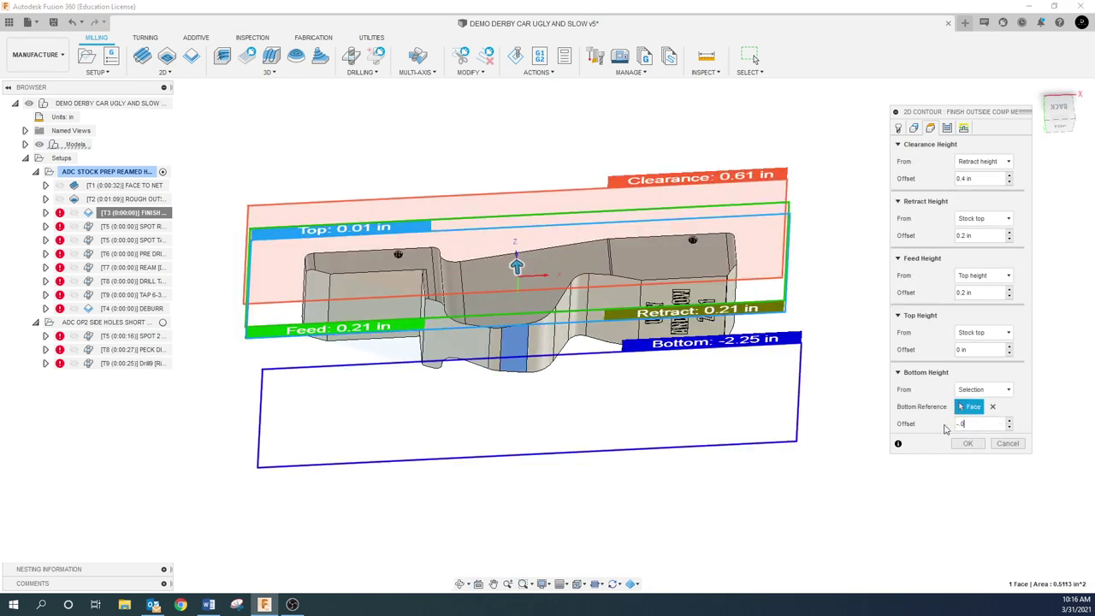
type("-.025")
key("Tab")
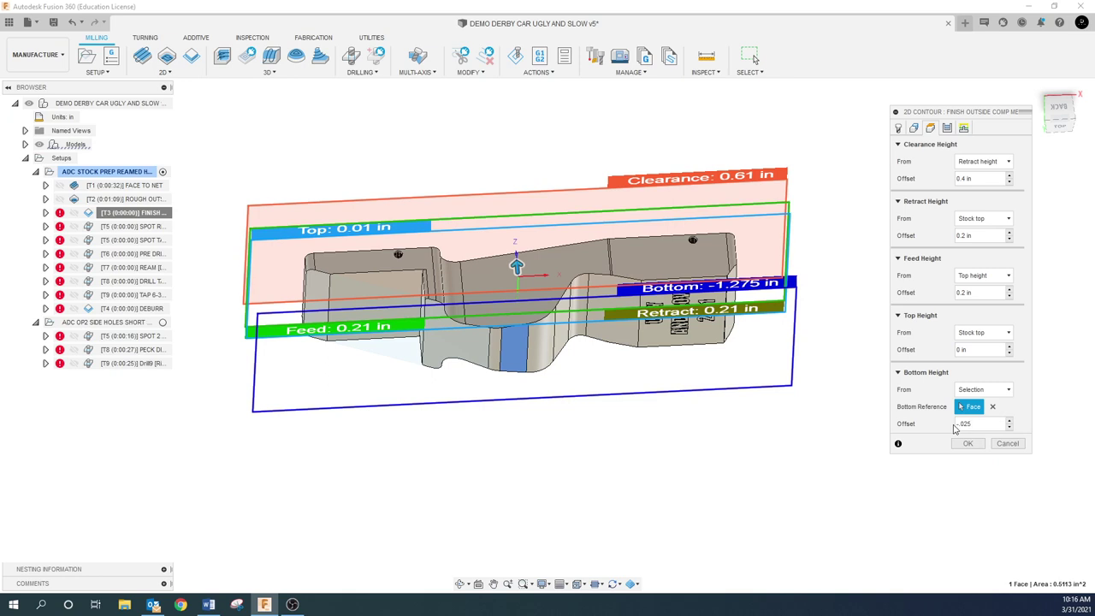
- Enable multiple finishing passes for the contour, with 2 passes and a .005 in stepover, and open its linking settings
left_click(947, 127)
middle_click_drag(821, 278, 807, 334, "shift")
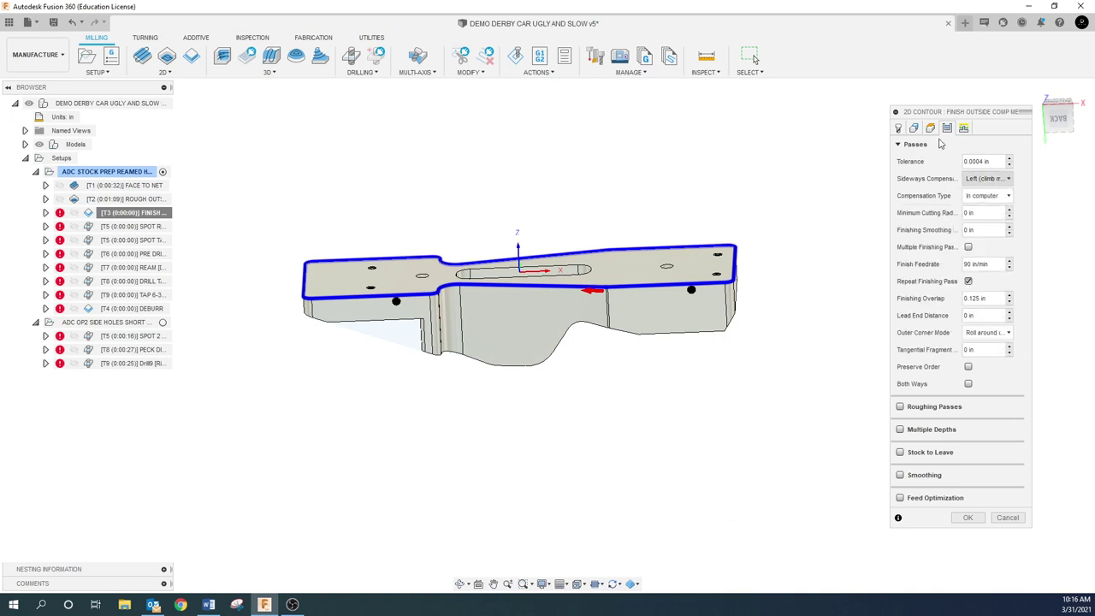
left_click(898, 128)
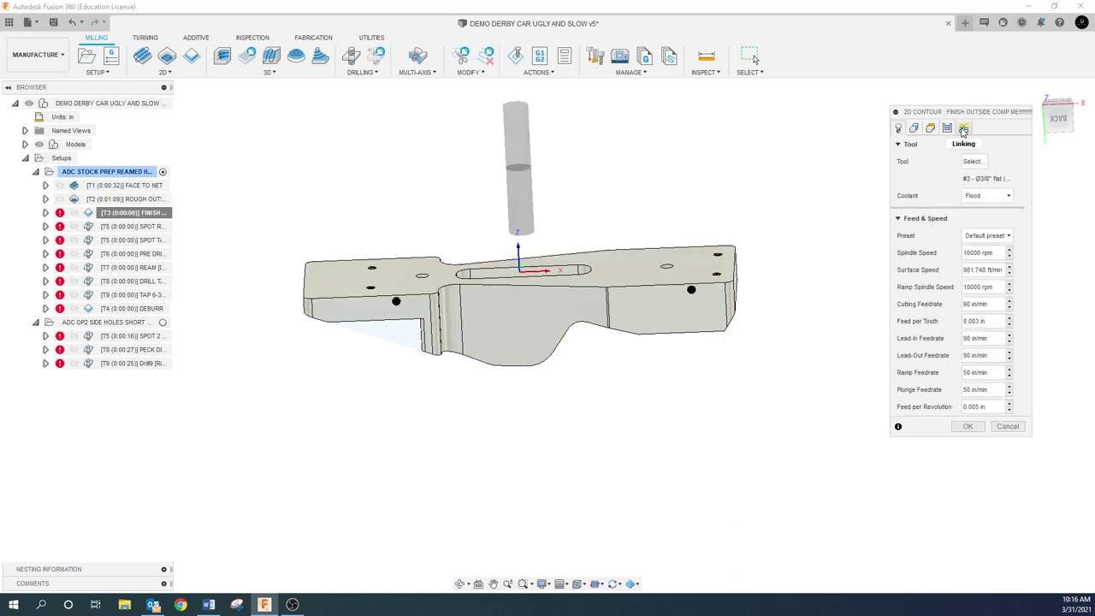
left_click(930, 129)
left_click(948, 128)
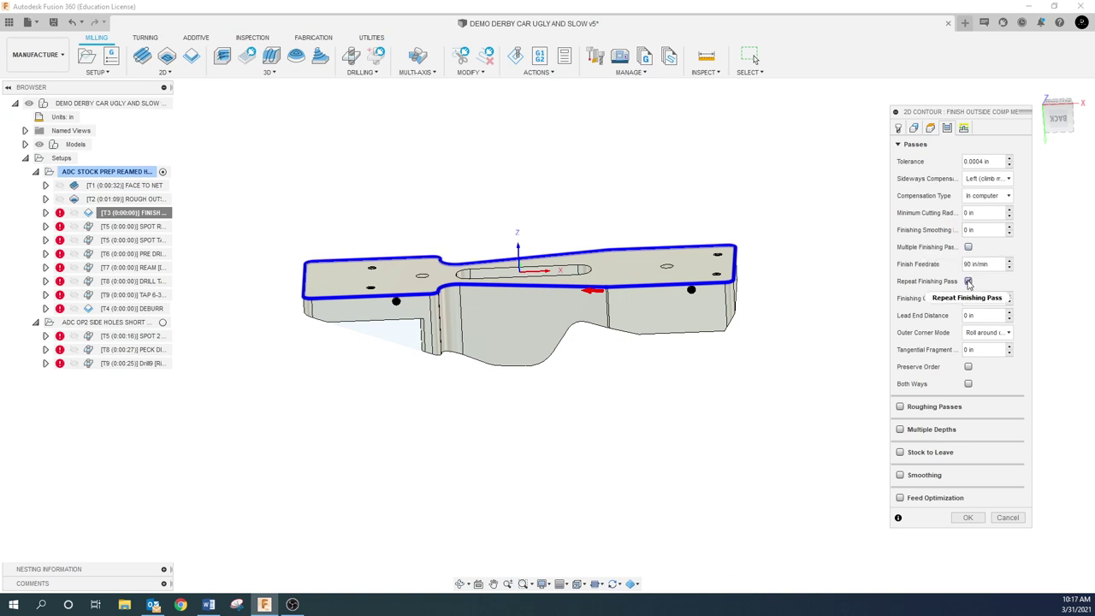
left_click(968, 247)
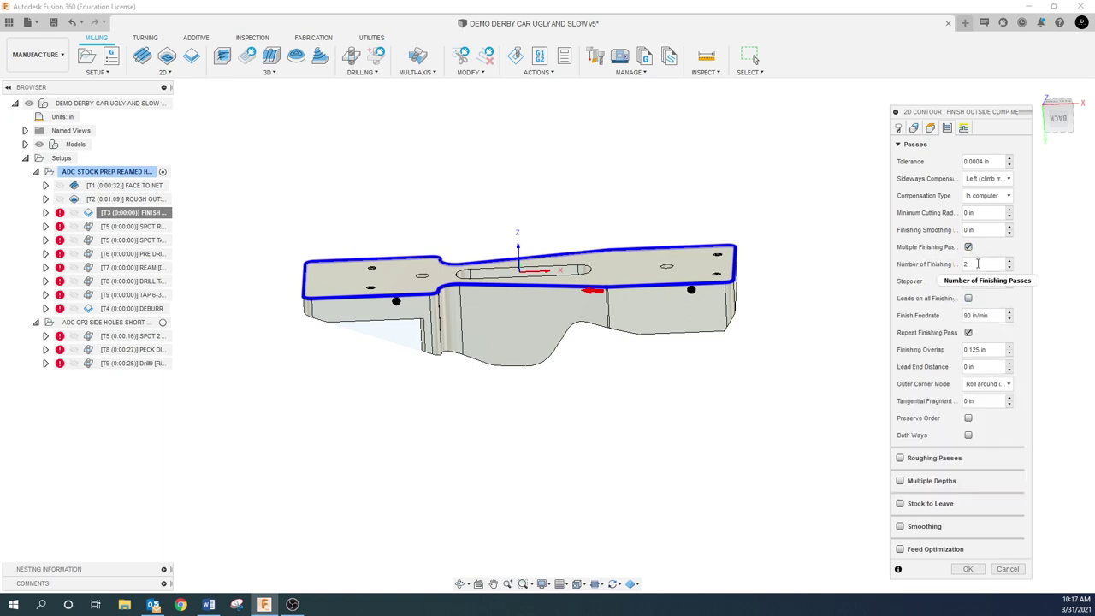
triple_click(996, 281)
key("BackSpace")
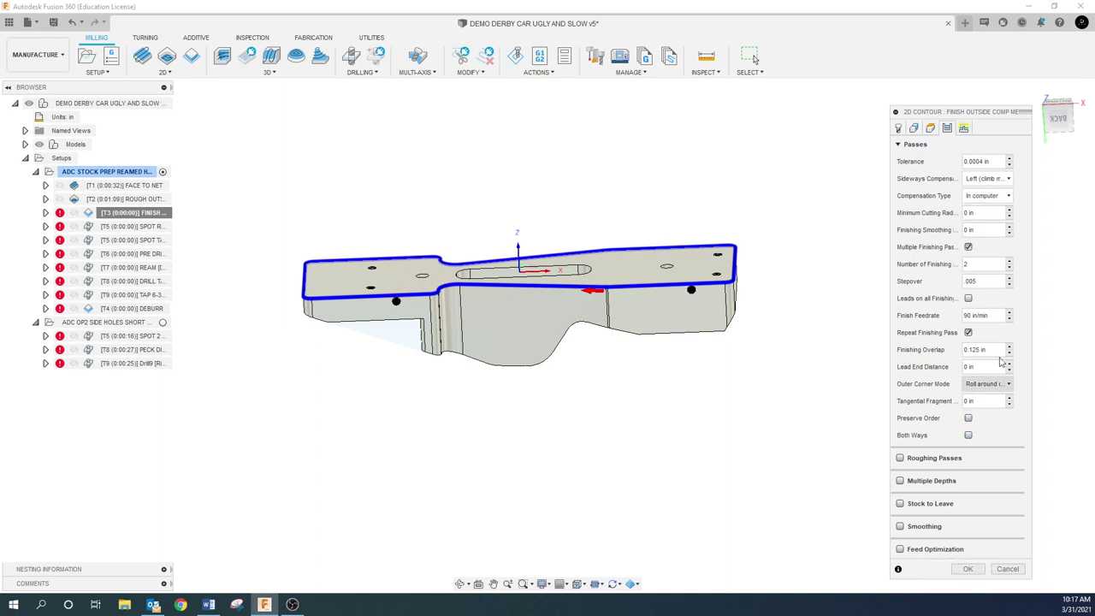
left_click(965, 128)
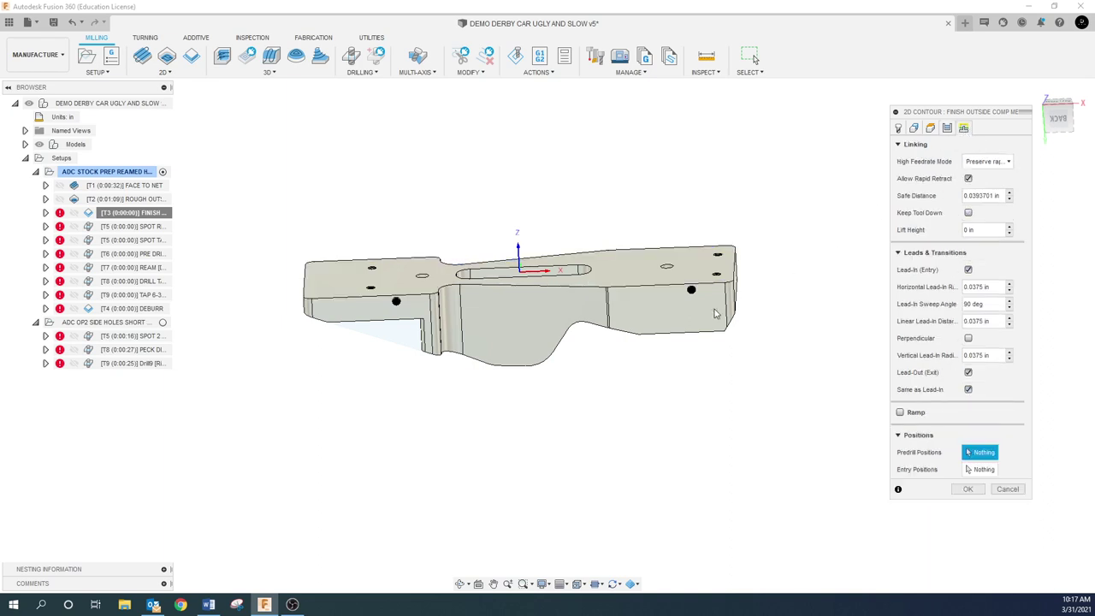
- Place the finishing contour's entry position at the middle of the body's long side edge, accept the operation and inspect its toolpath
left_click(980, 469)
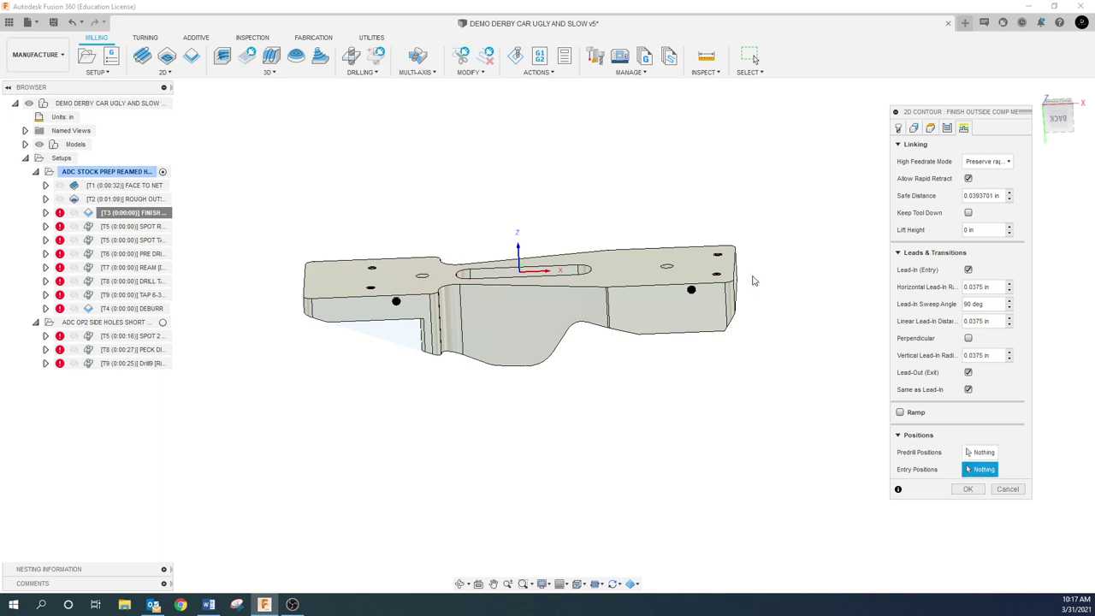
middle_click_drag(753, 278, 692, 272, "shift")
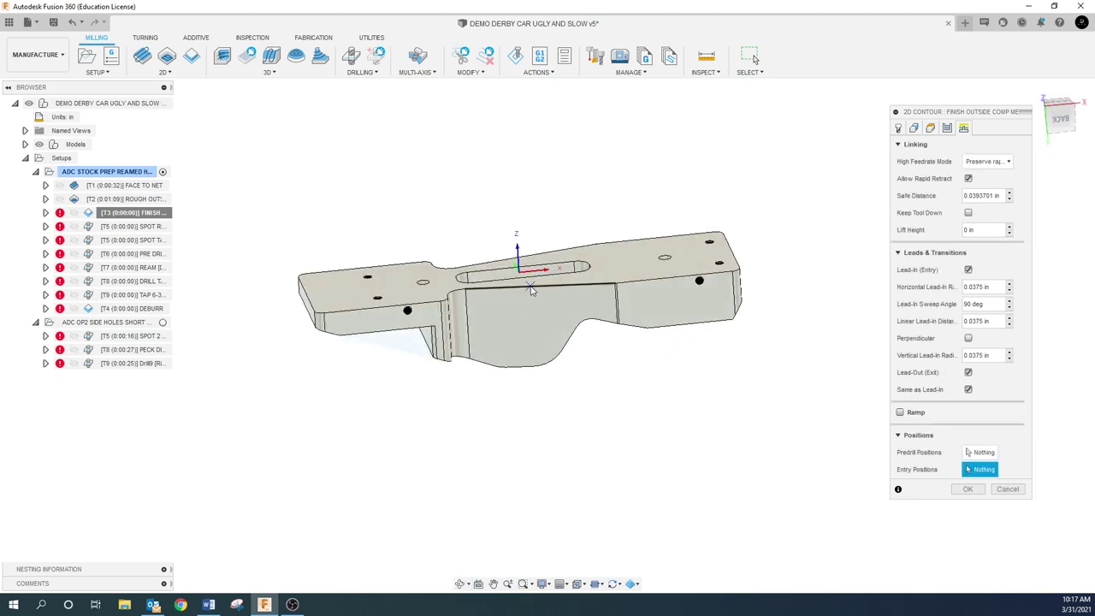
left_click(530, 291)
left_click(967, 488)
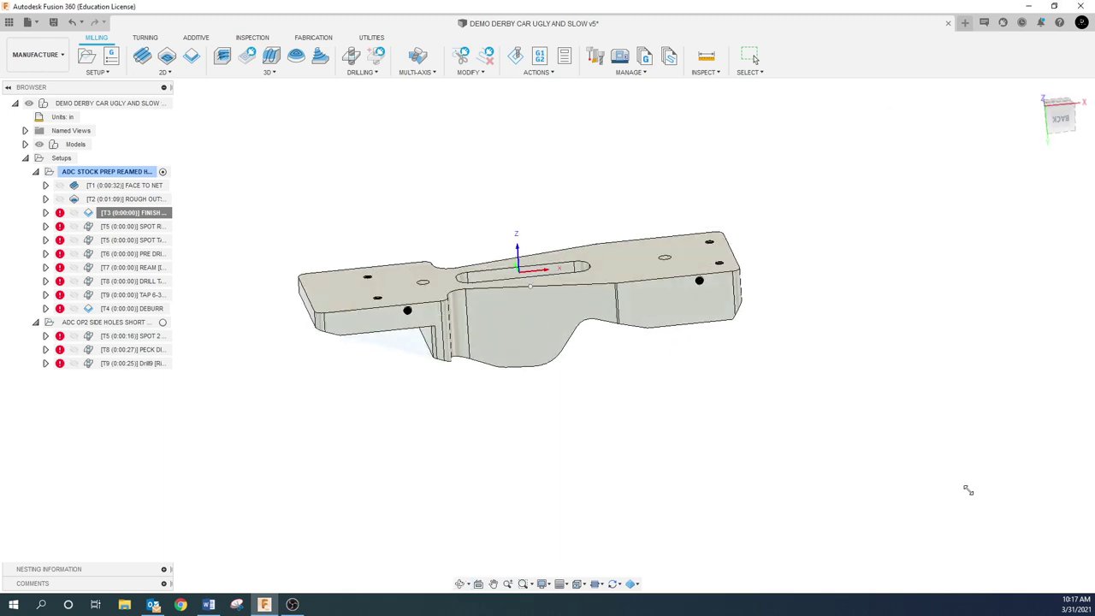
scroll(554, 373, "up", 1)
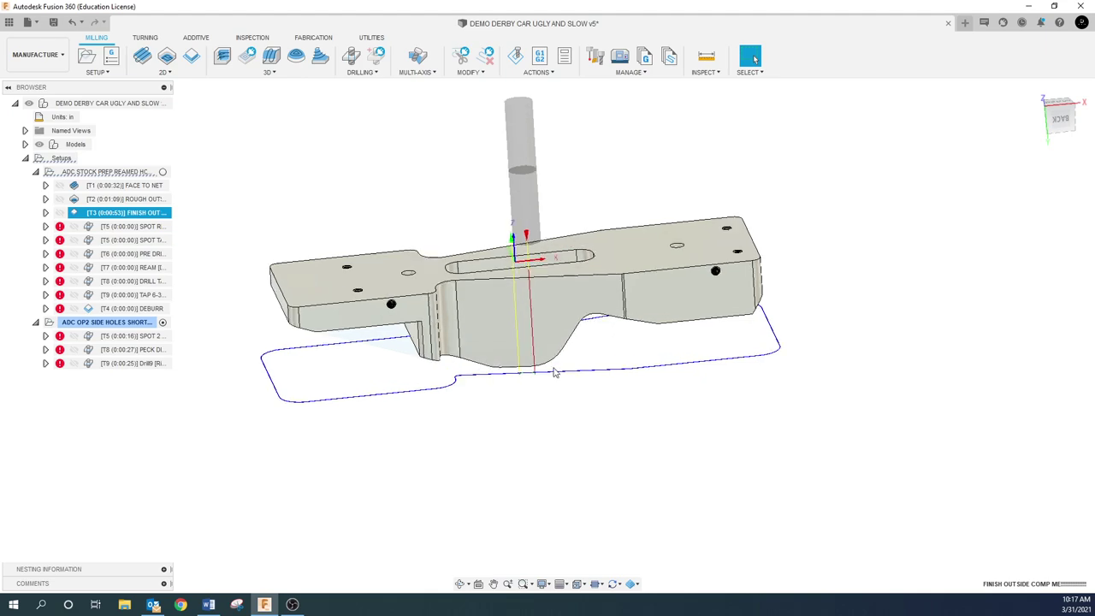
scroll(554, 373, "up", 2)
middle_click_drag(548, 376, 513, 419, "shift")
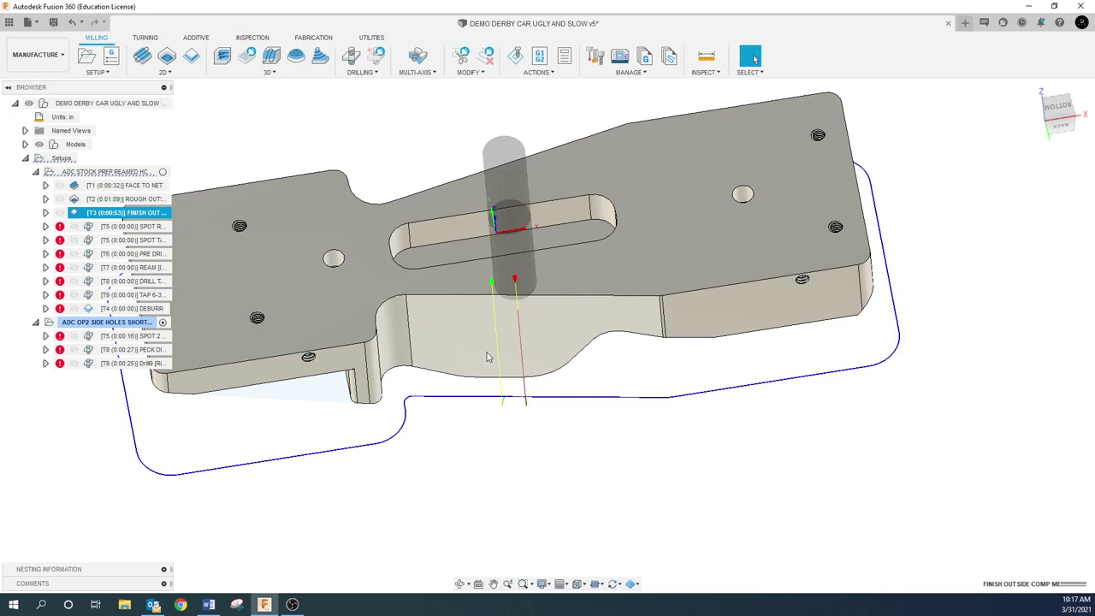
- Reopen the finishing contour, try a predrill position at the middle of the body's short end edge, and regenerate the toolpath
left_click(407, 479)
right_click(163, 212)
key("Escape")
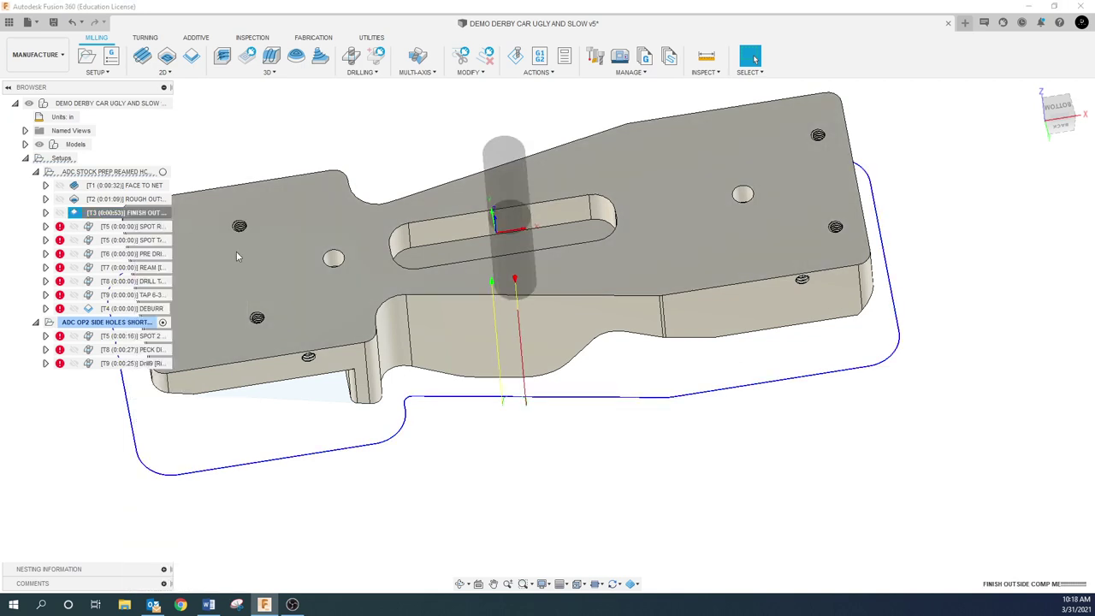
left_click(963, 127)
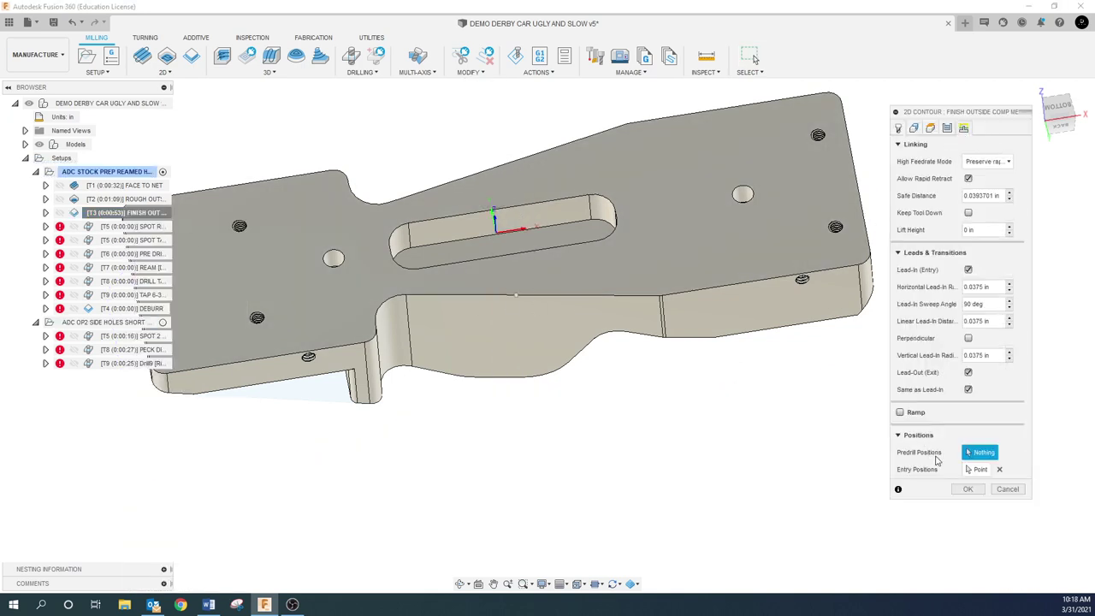
middle_click_drag(843, 241, 796, 253, "shift")
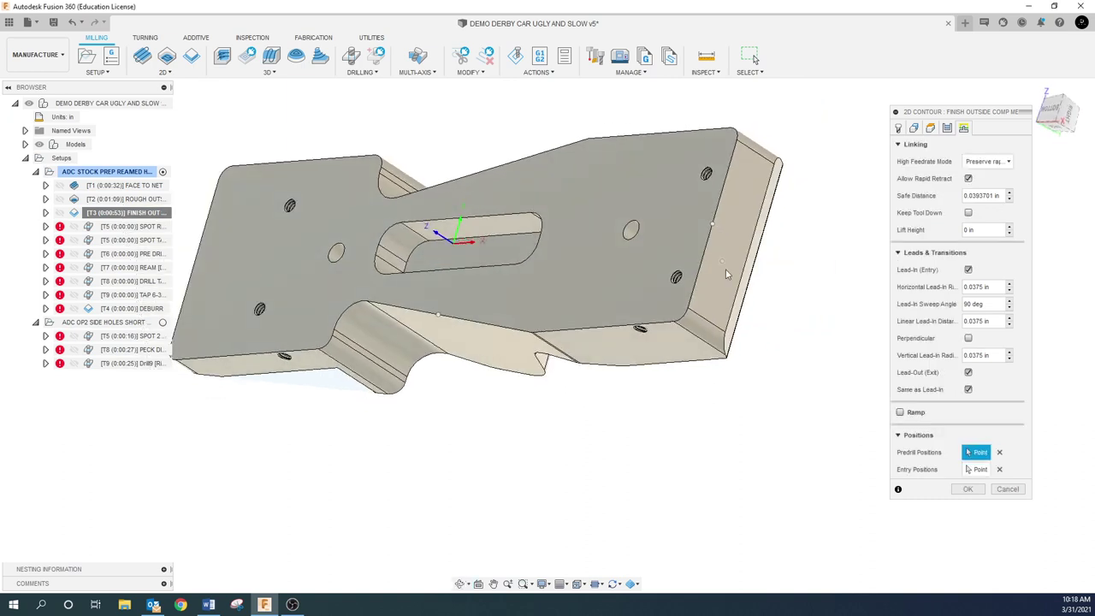
left_click(967, 488)
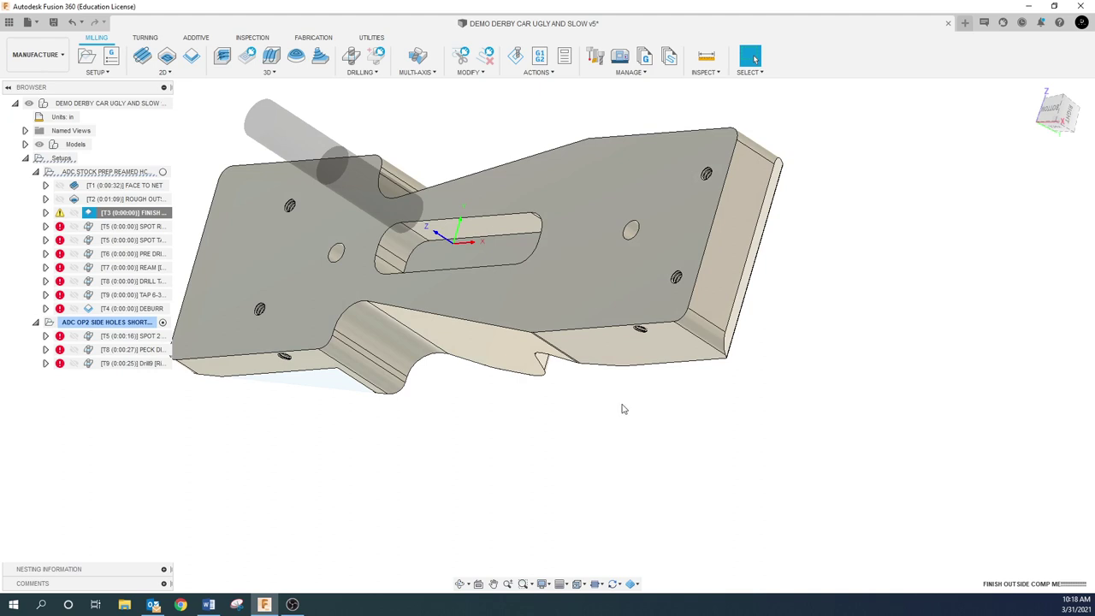
right_click(119, 219)
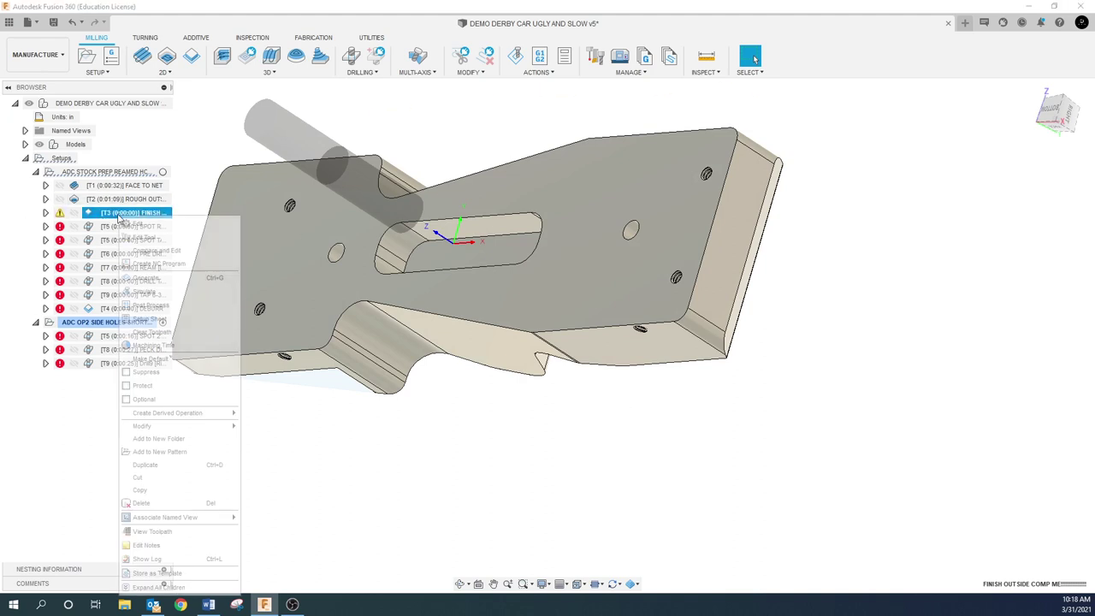
left_click(158, 281)
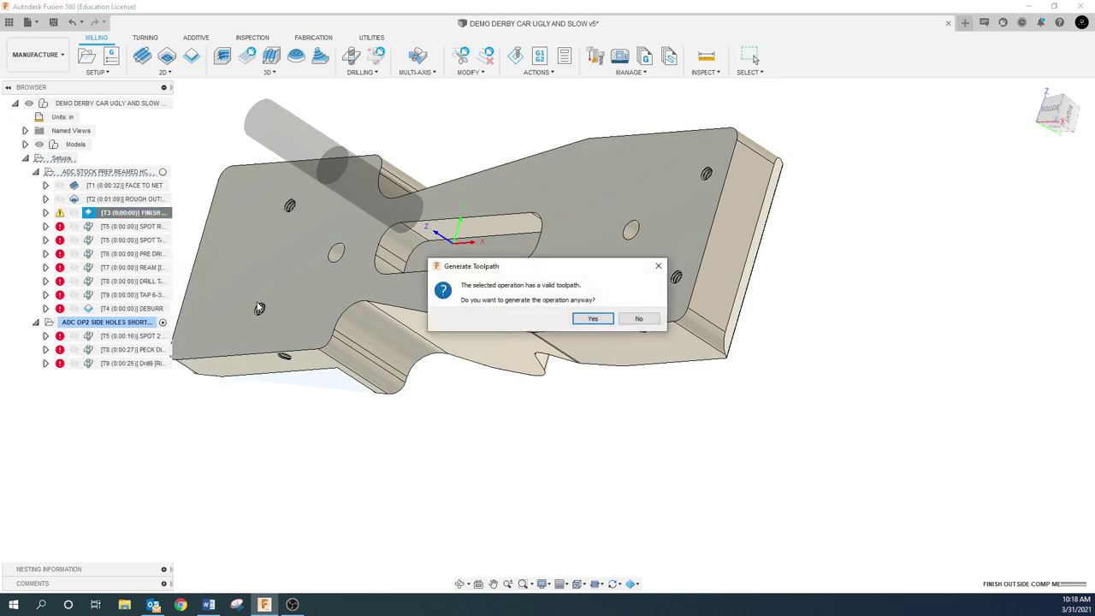
left_click(593, 319)
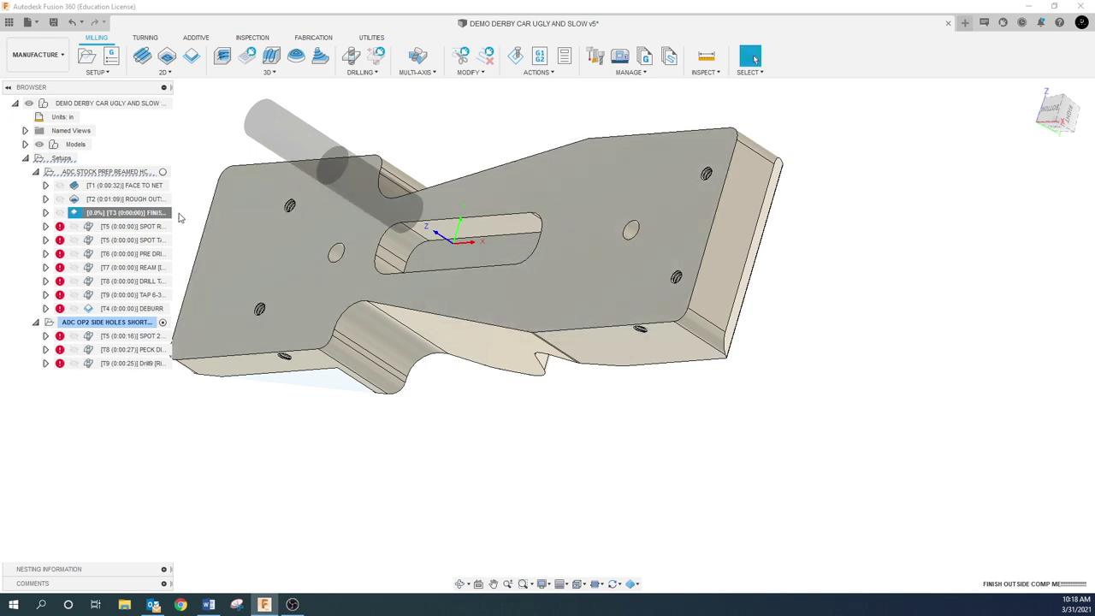
- Clear the finishing contour's predrill and entry points, place the entry position at the middle of the short end edge, and accept the operation
right_click(119, 215)
left_click(170, 224)
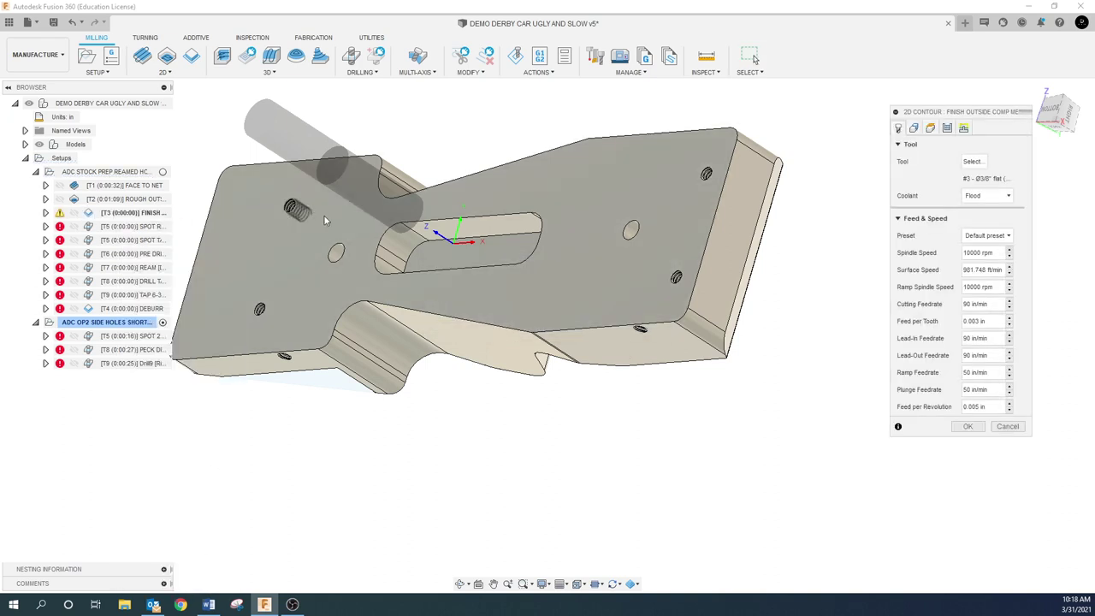
left_click(963, 130)
left_click(976, 451)
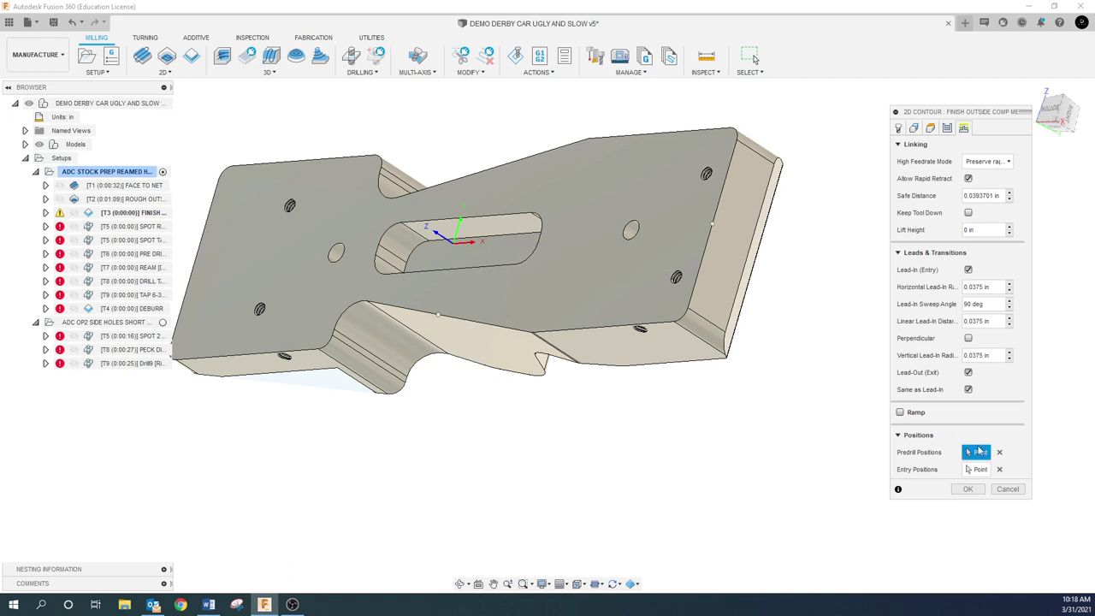
left_click(1001, 452)
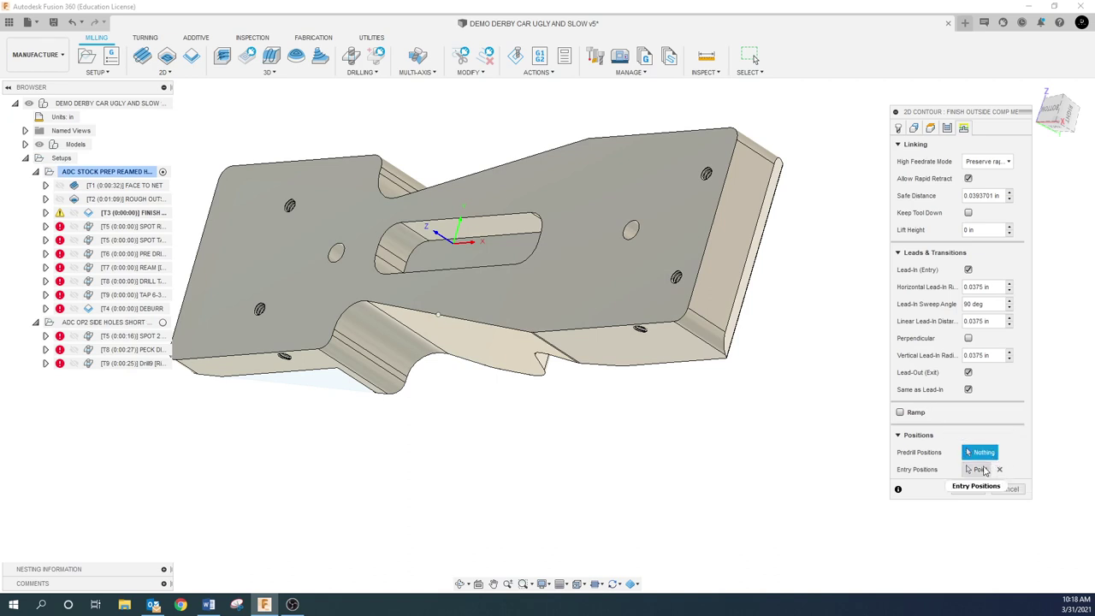
left_click(998, 469)
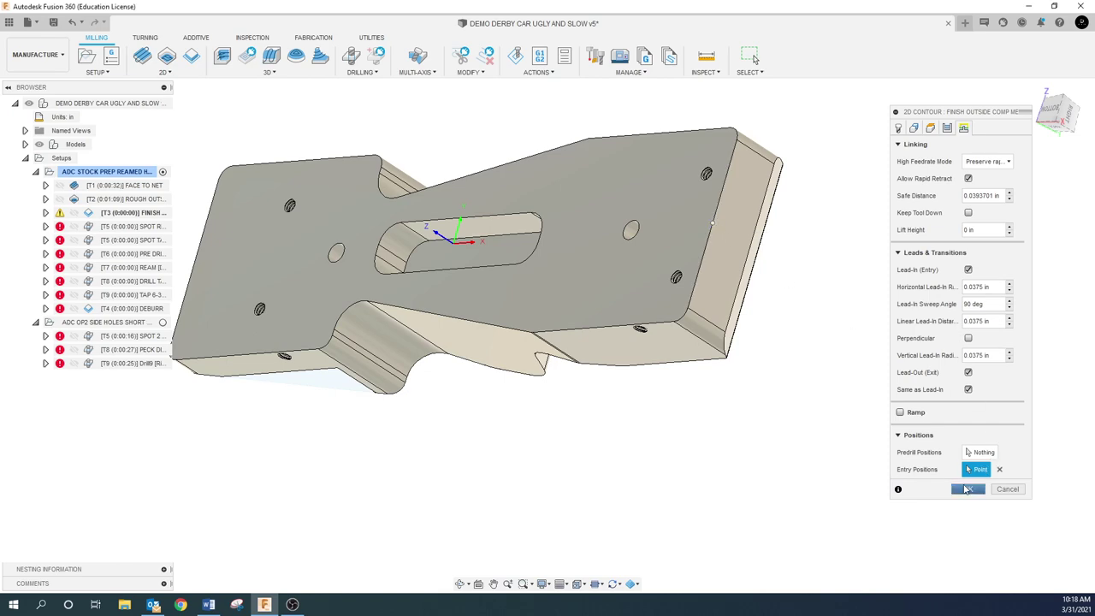
left_click(966, 488)
middle_click_drag(346, 323, 560, 361, "shift")
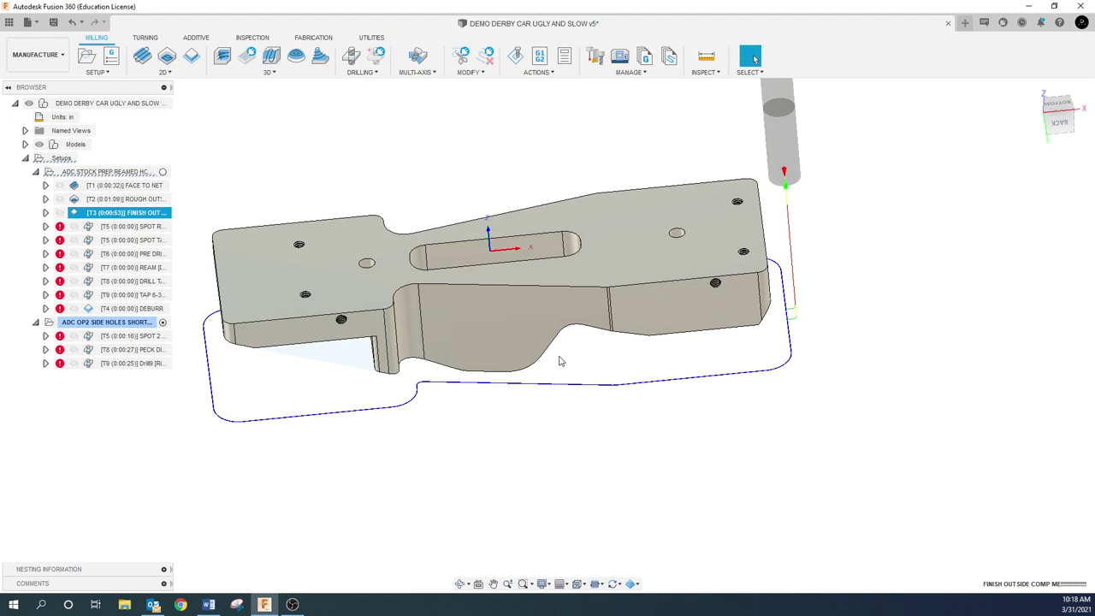
middle_click_drag(641, 343, 595, 325, "shift")
left_click(98, 214, "ctrl")
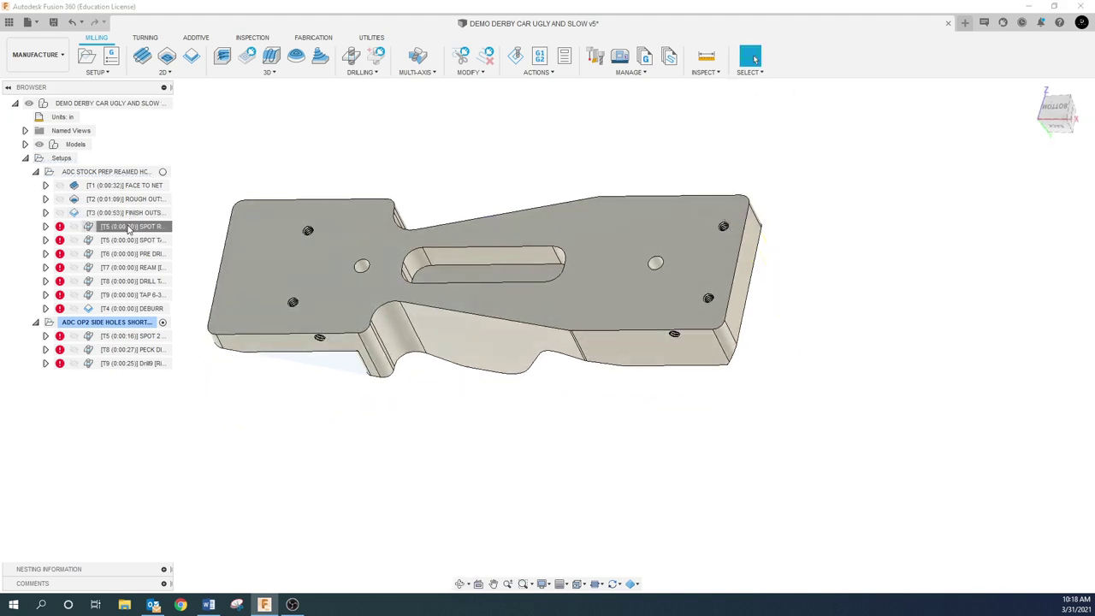
left_click(130, 226)
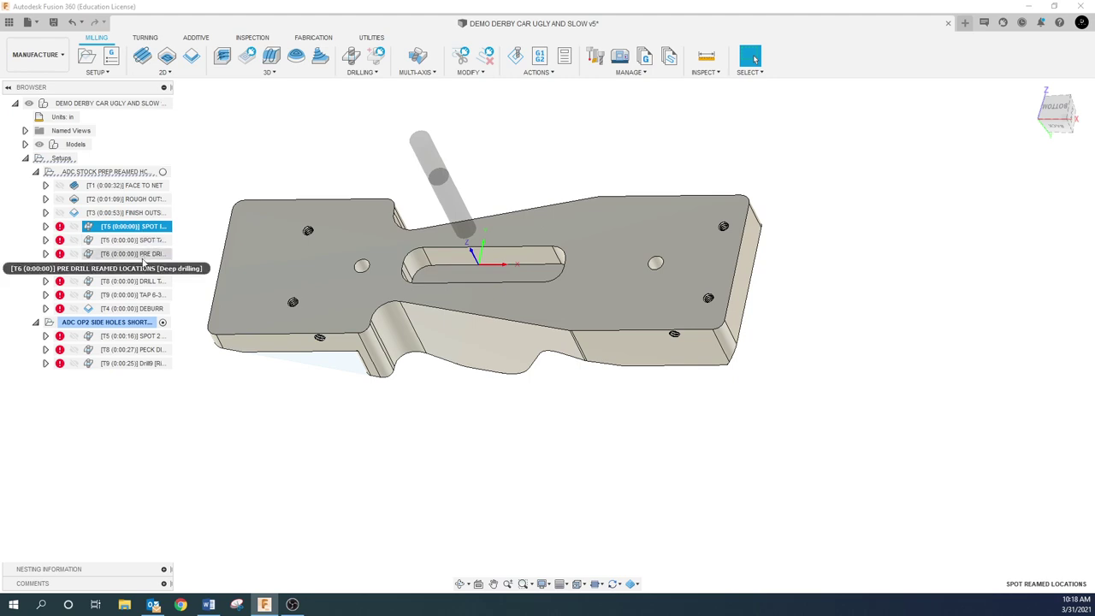
left_click(142, 296, "shift")
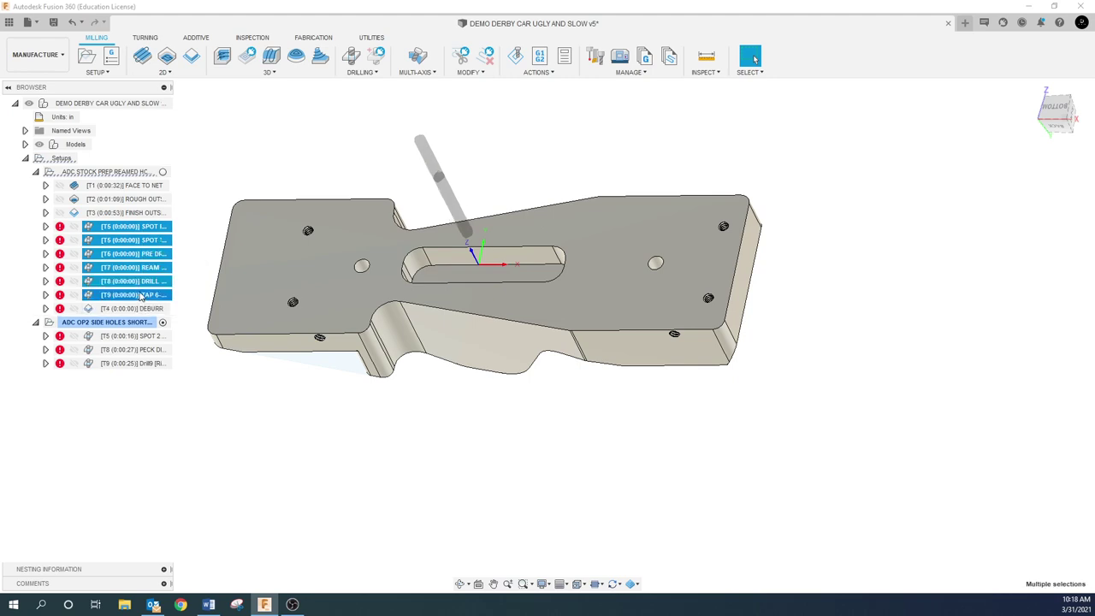
right_click(141, 291)
key("Escape")
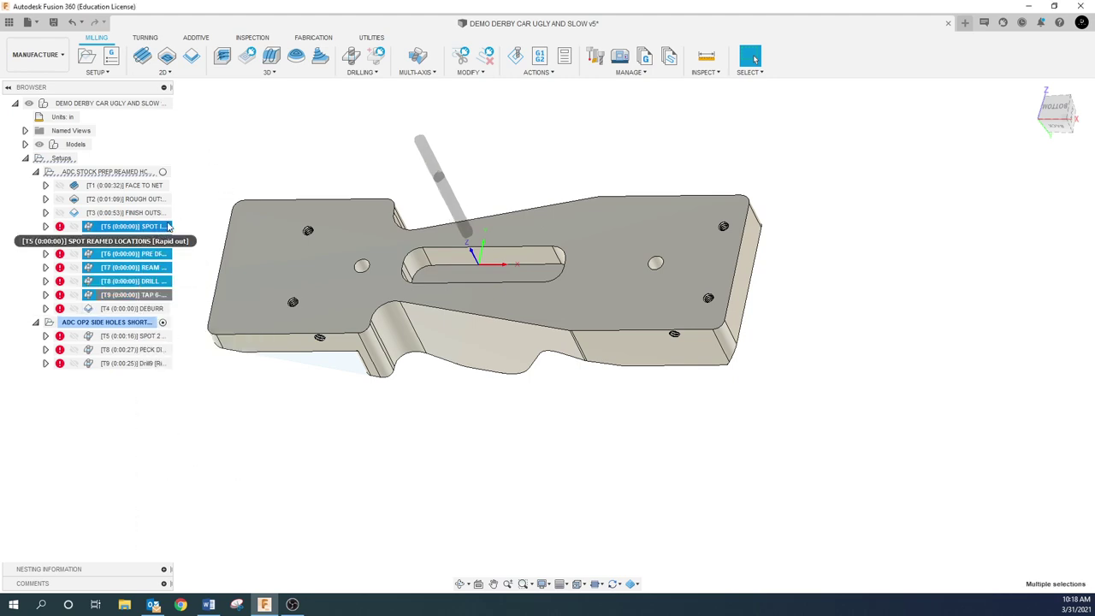
key("Escape")
- Generate the six hole operations together, from T5 SPOT REAMED LOCATIONS through T9 TAP 6-32 LOCATIONS
left_click(154, 228)
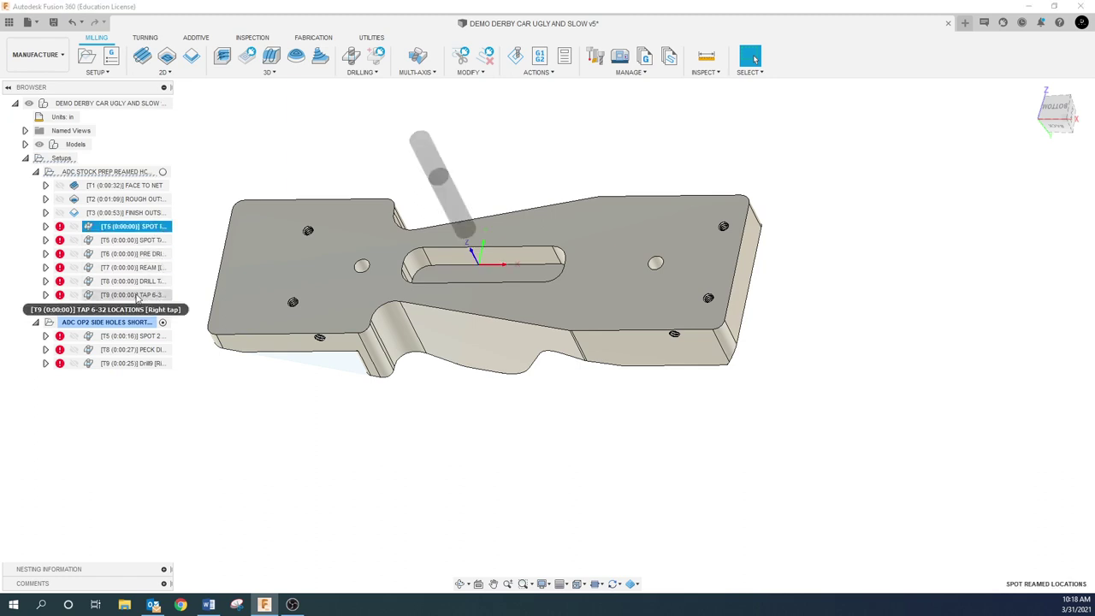
left_click(141, 294, "shift")
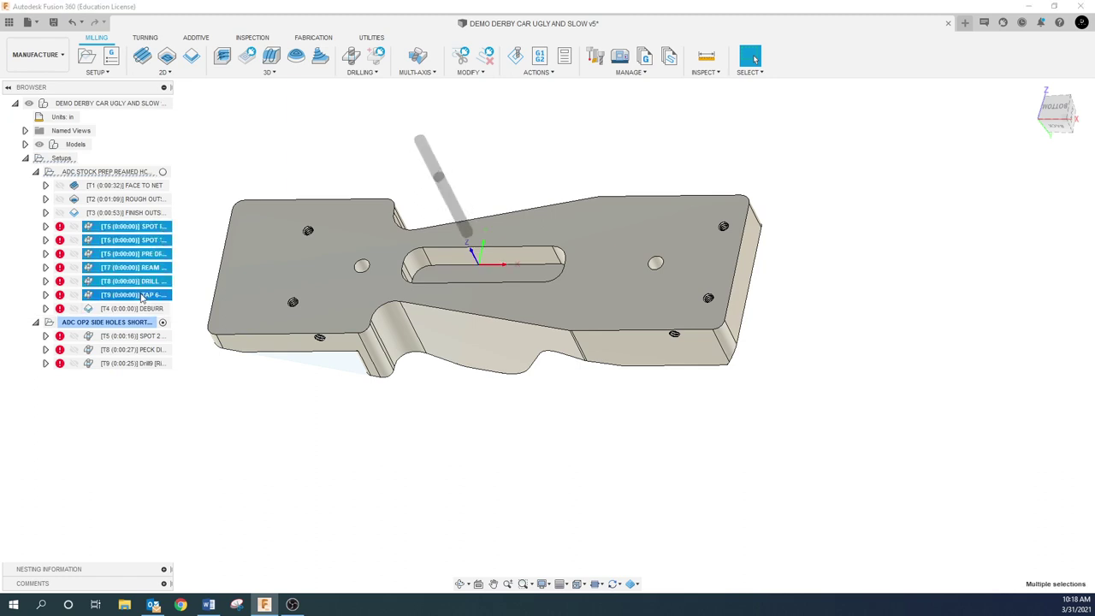
right_click(146, 266)
left_click(176, 299)
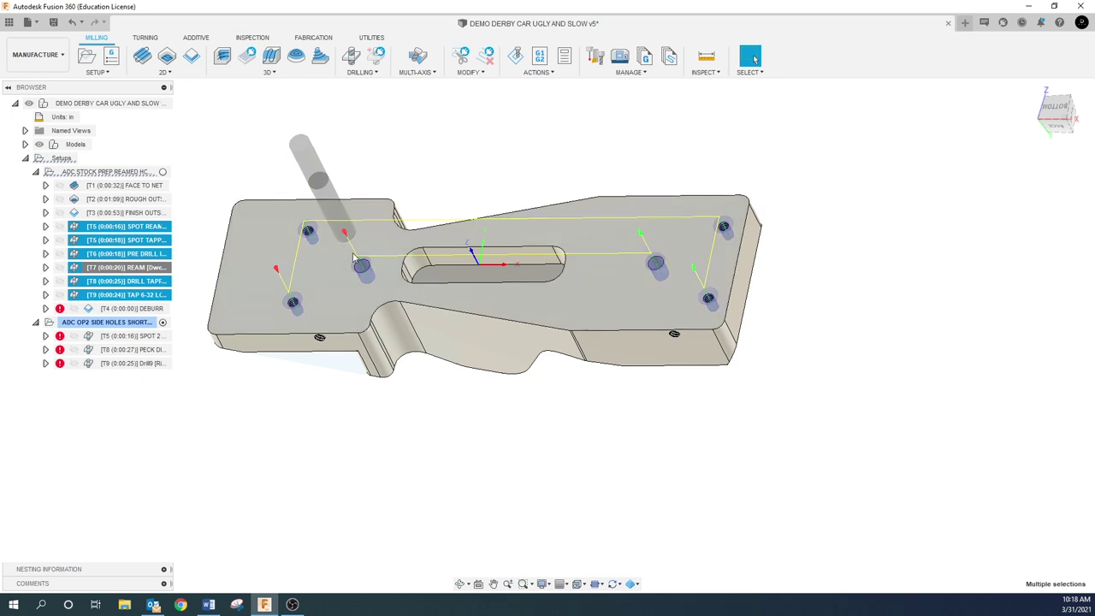
left_click(239, 159)
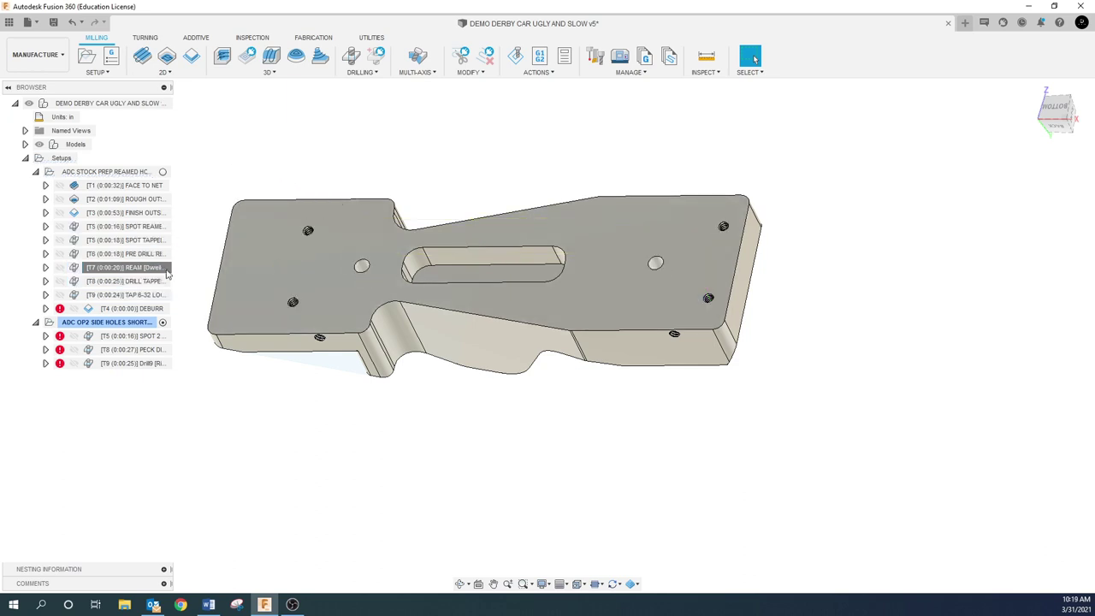
- Generate the T4 DEBURR operation and inspect its toolpath along the body's edges
left_click(128, 308)
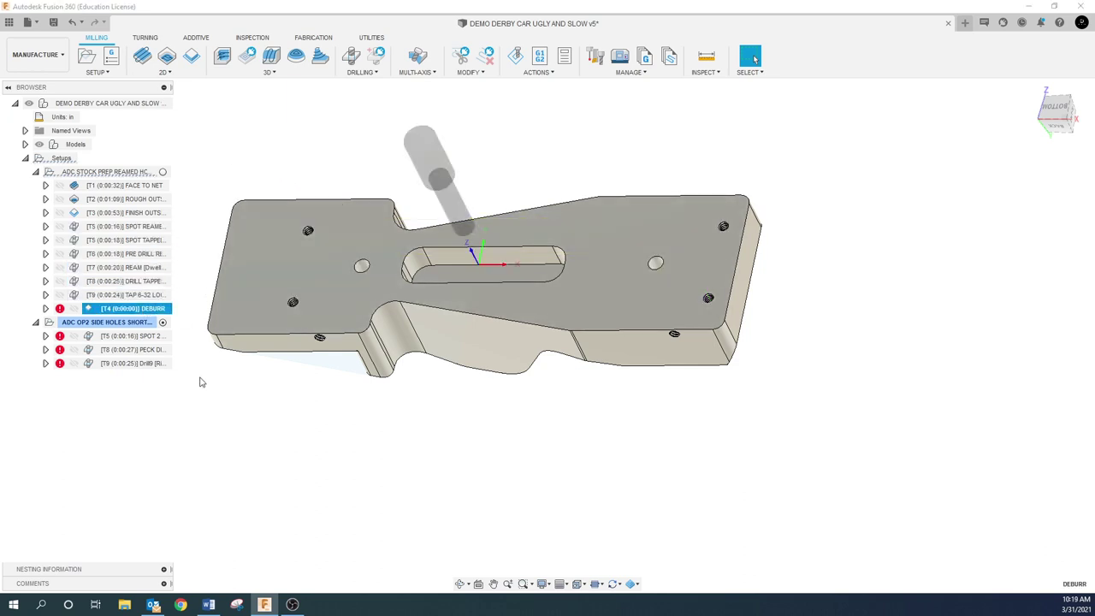
right_click(143, 311)
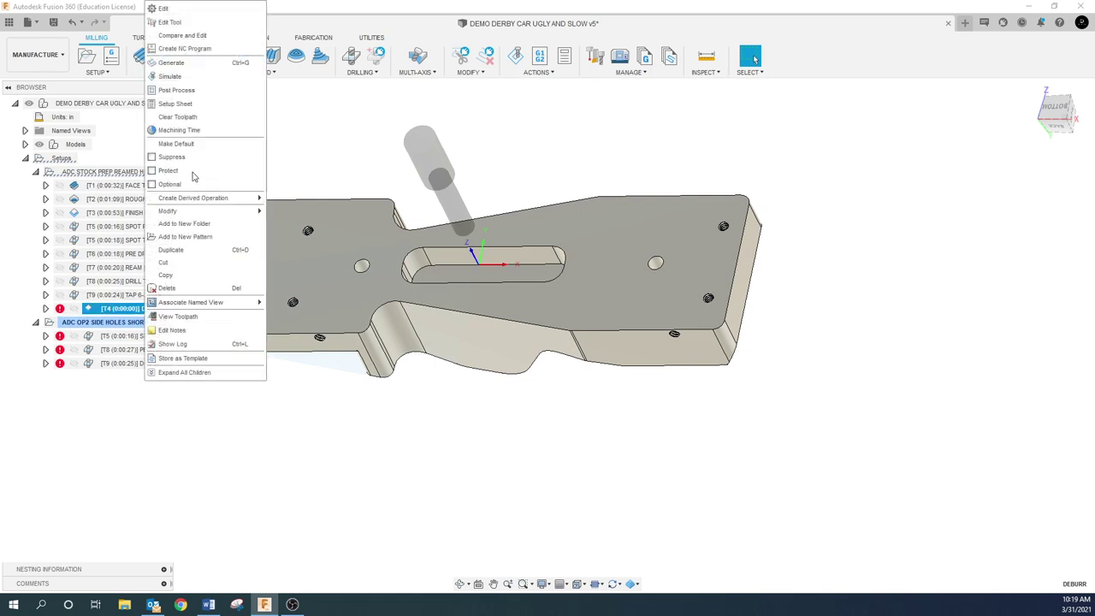
left_click(180, 63)
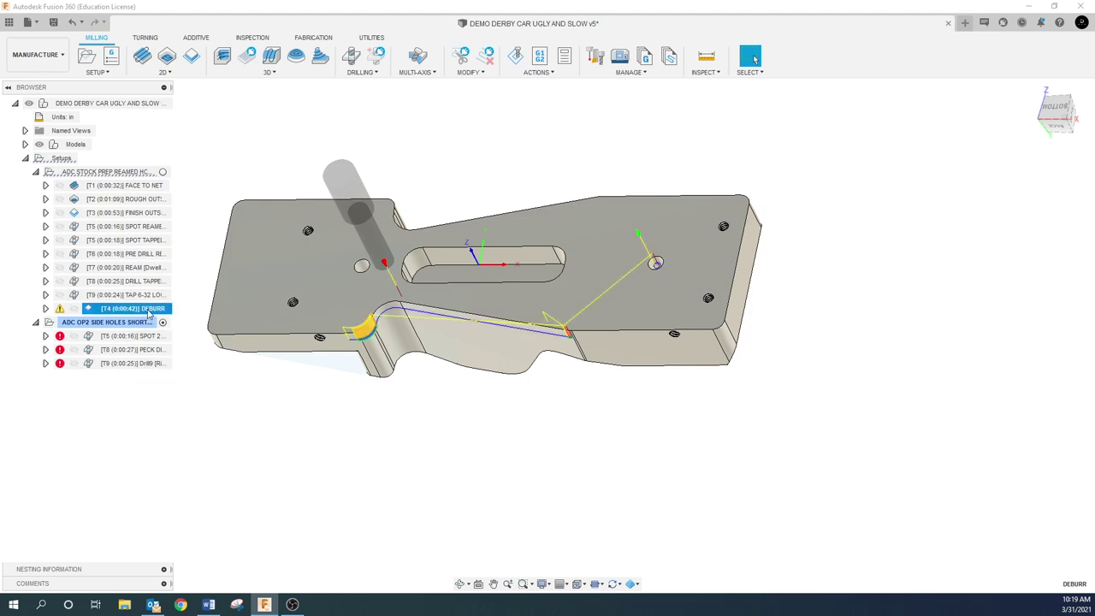
left_click(265, 416)
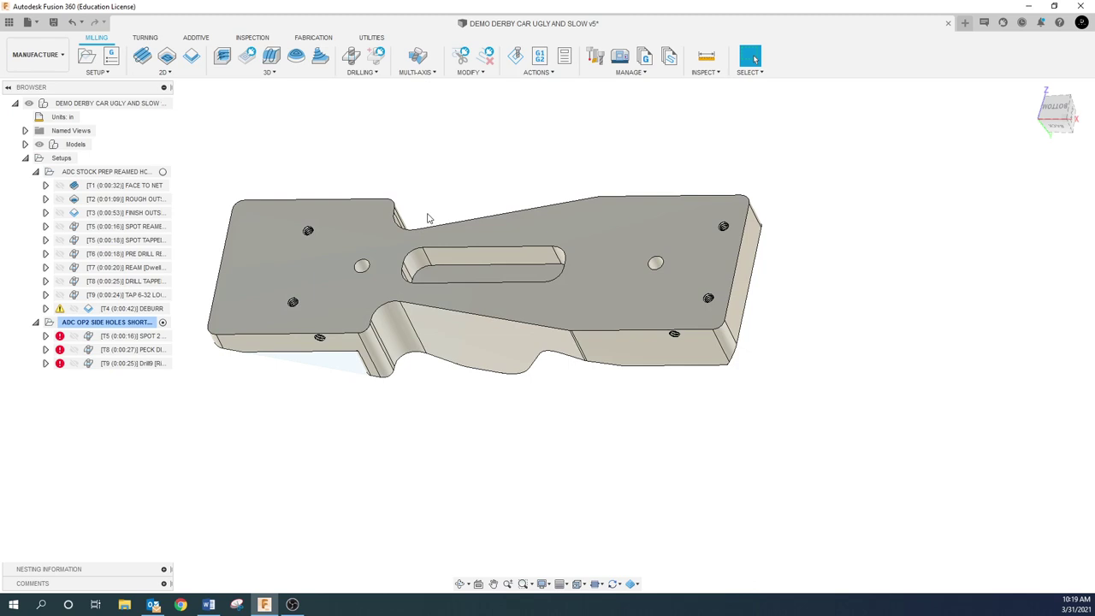
- Measure the radius of the slot's rounded end face
key("i")
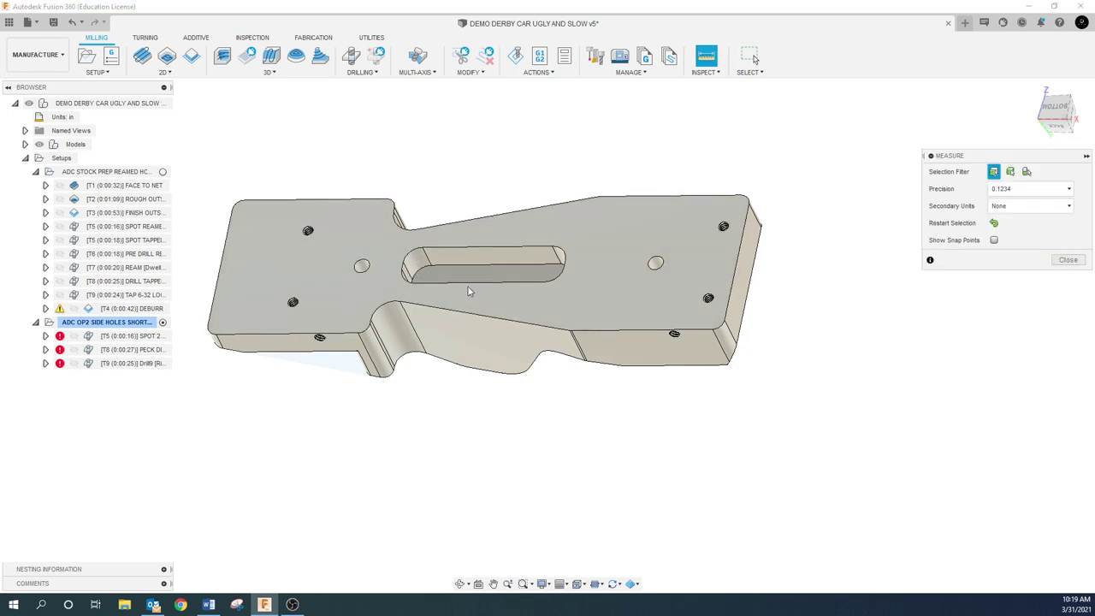
left_click(415, 267)
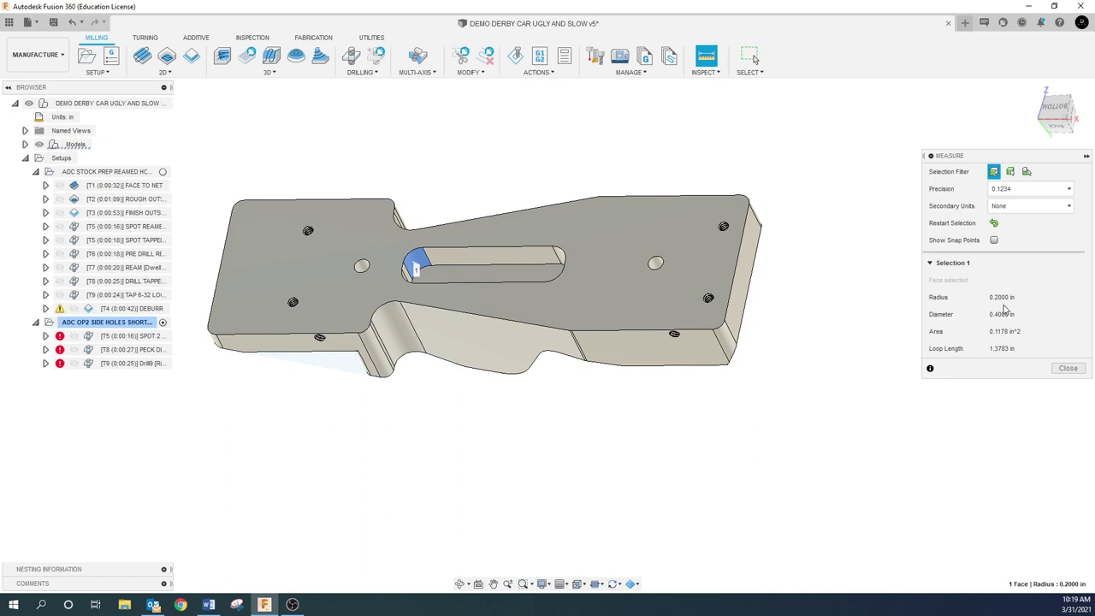
left_click(1063, 371)
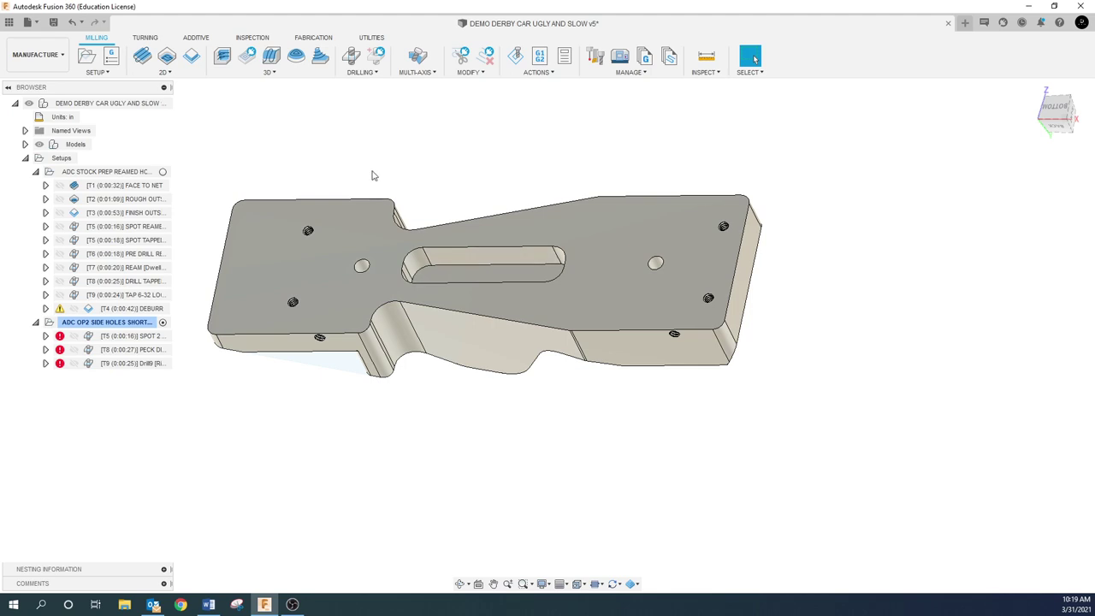
- Switch to the Design workspace and sketch a circle about 0.25 in in diameter inside the slot on the body's bottom face
left_click(60, 57)
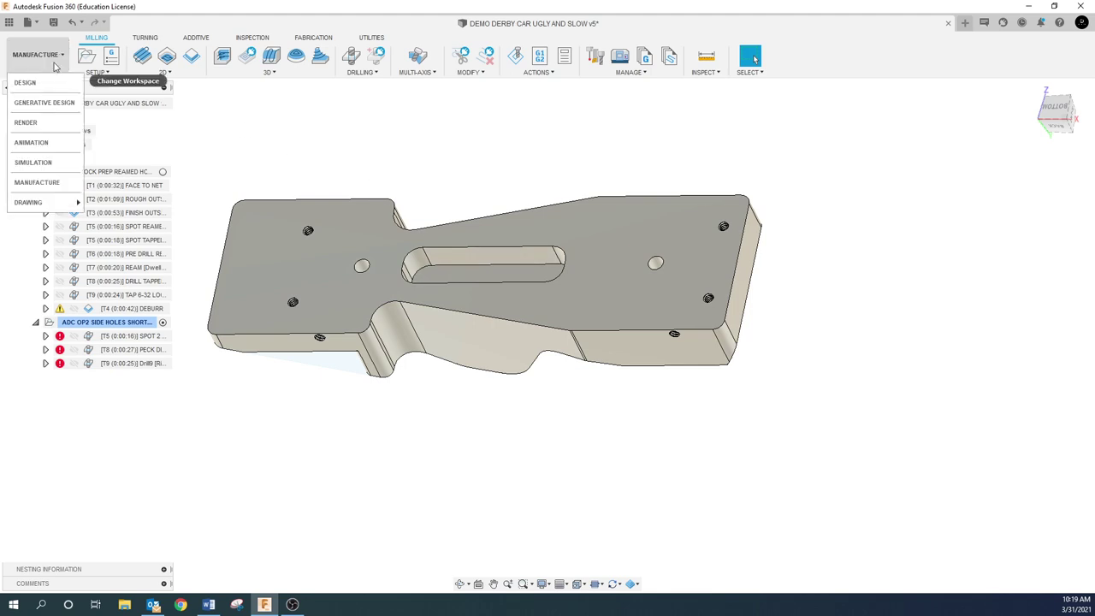
left_click(26, 78)
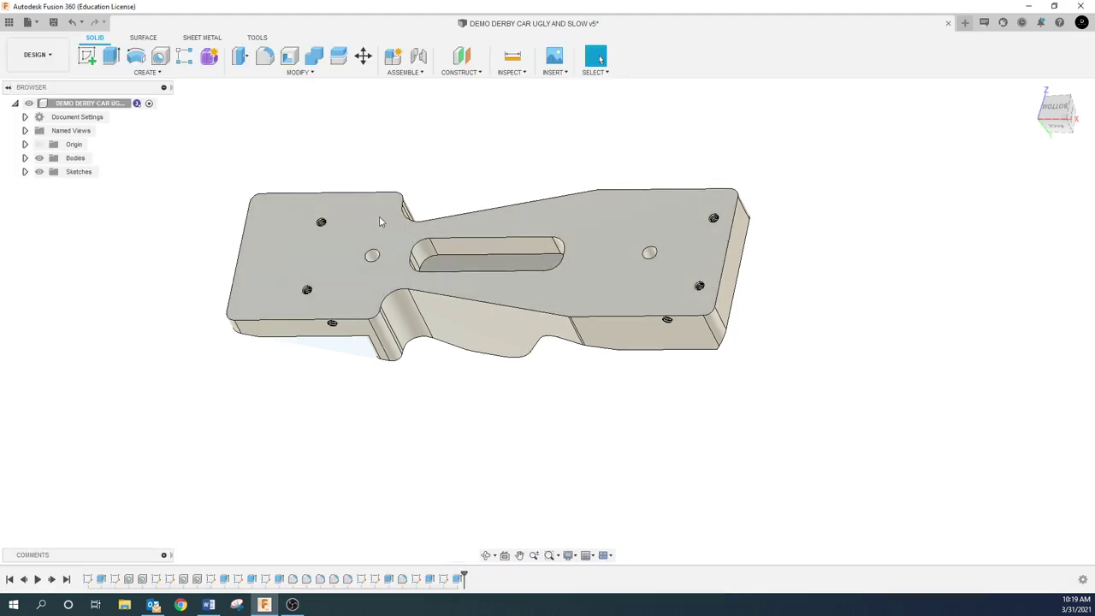
right_click(372, 254)
left_click(371, 253)
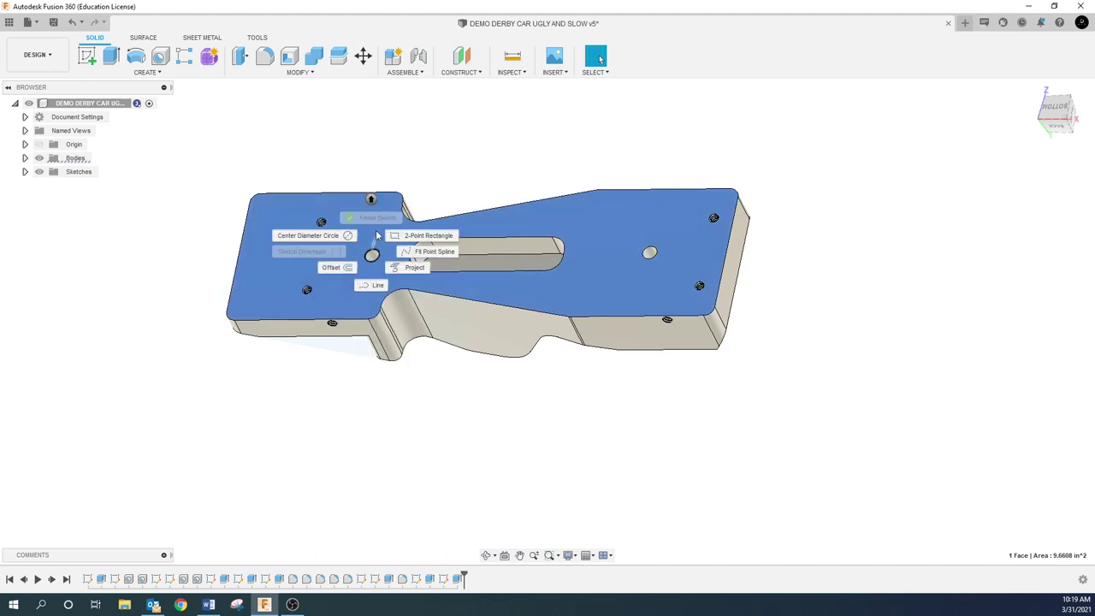
left_click(347, 240)
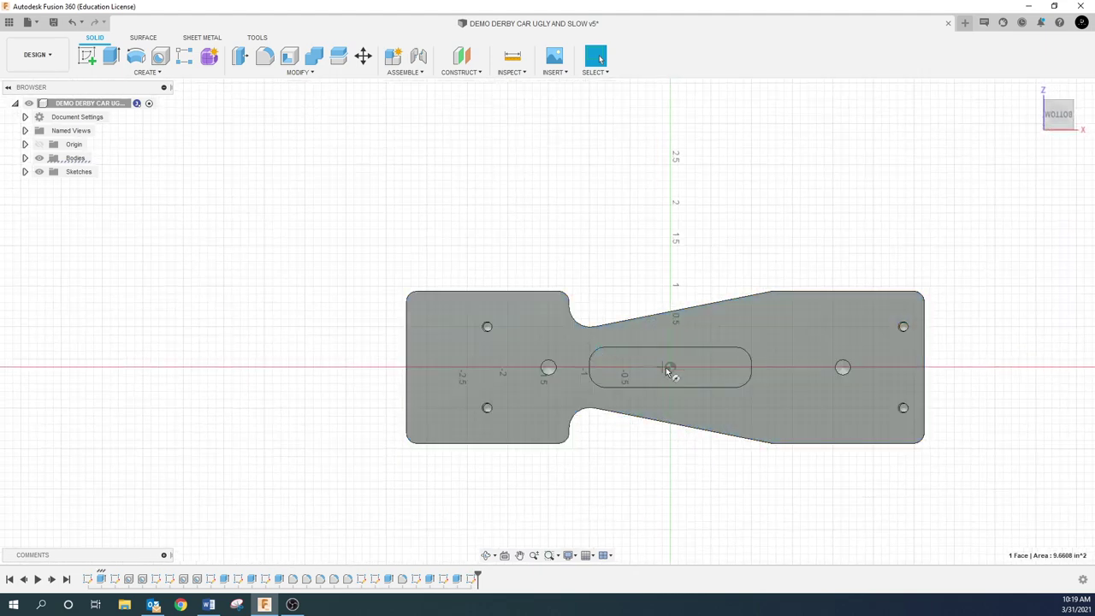
left_click(608, 355)
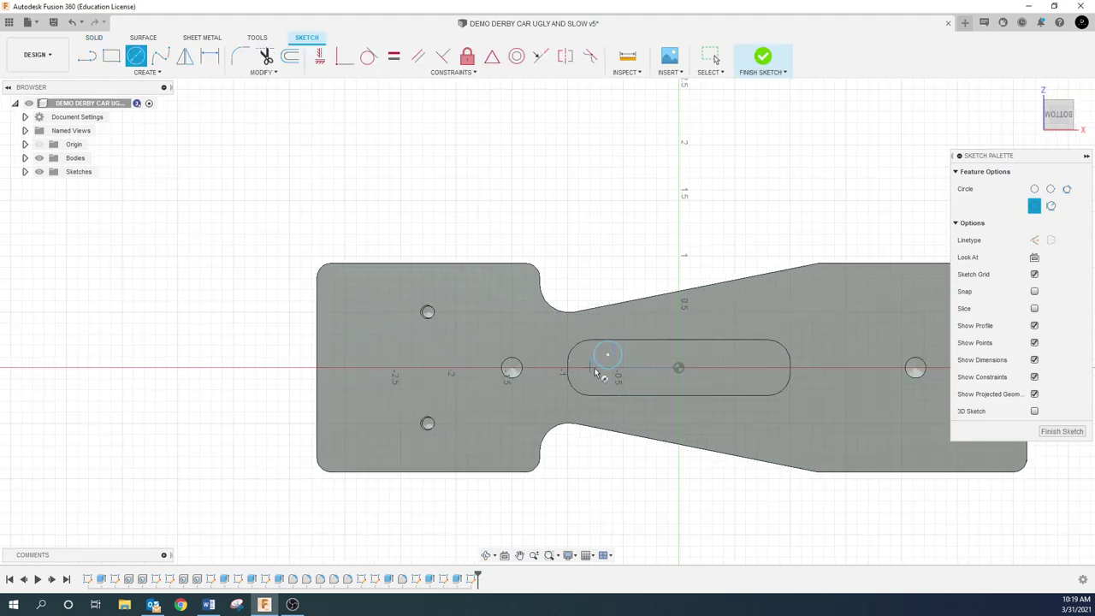
scroll(604, 372, "up", 5)
left_click(645, 370)
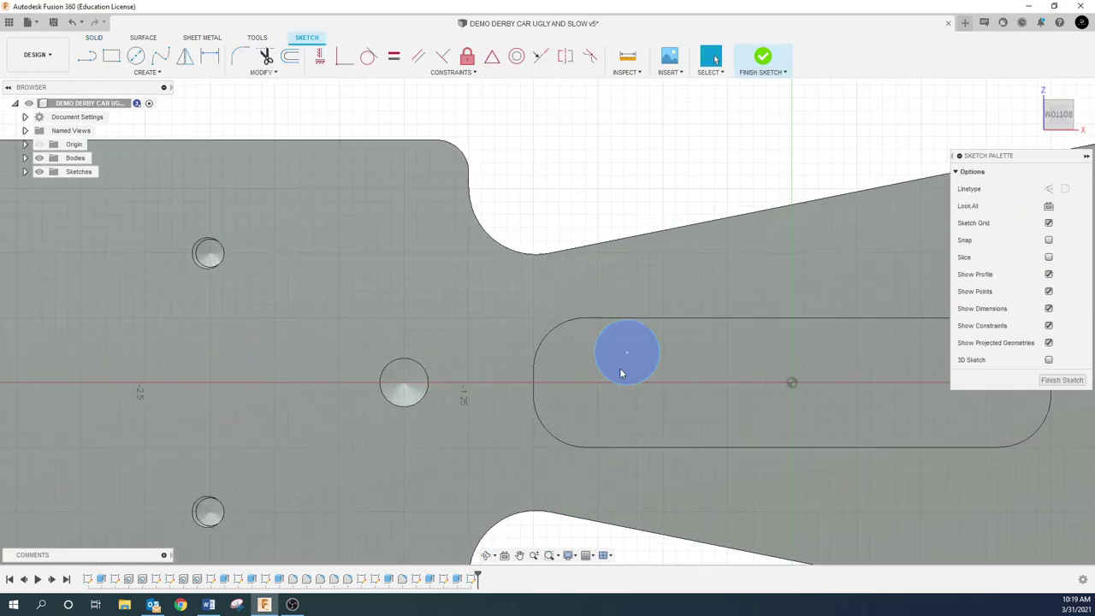
- Dimension the circle's diameter to 0.375 in and move it toward the slot's rounded end nearest the reamed hole
key("d")
left_click(653, 339)
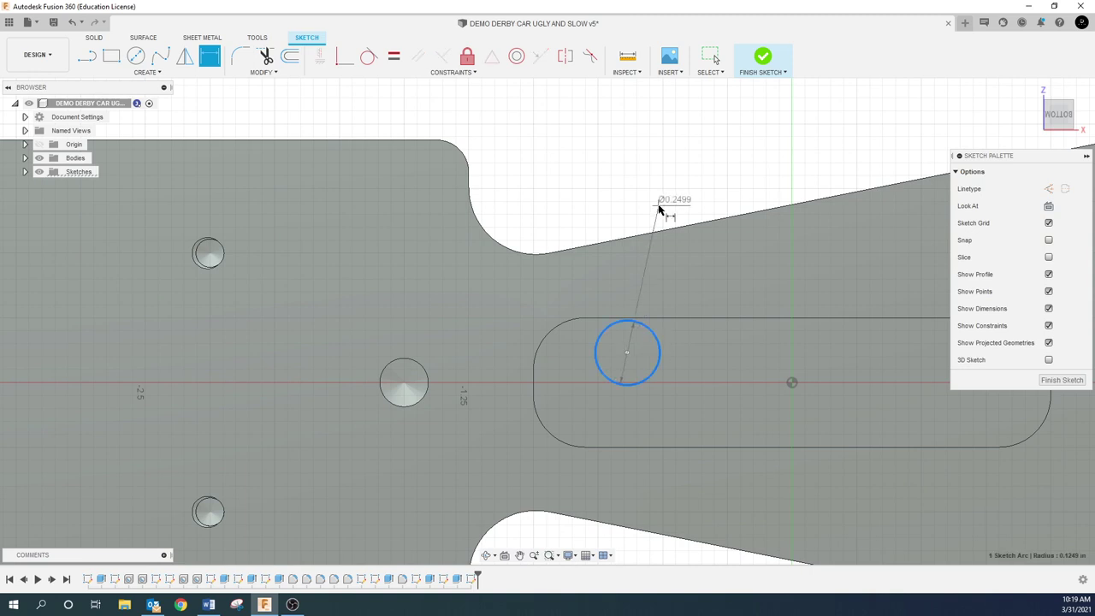
left_click(659, 204)
type(".375")
key("Return")
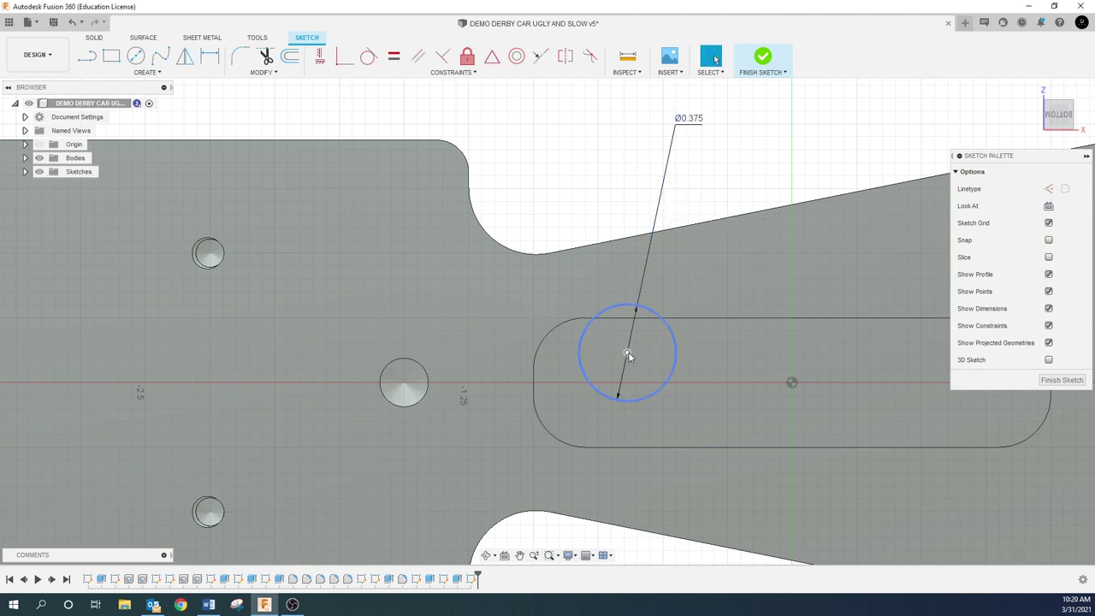
left_click_drag(627, 352, 585, 377)
- Set the circle's diameter to 0.5 in and move it against the slot's end to compare the fit
double_click(658, 149)
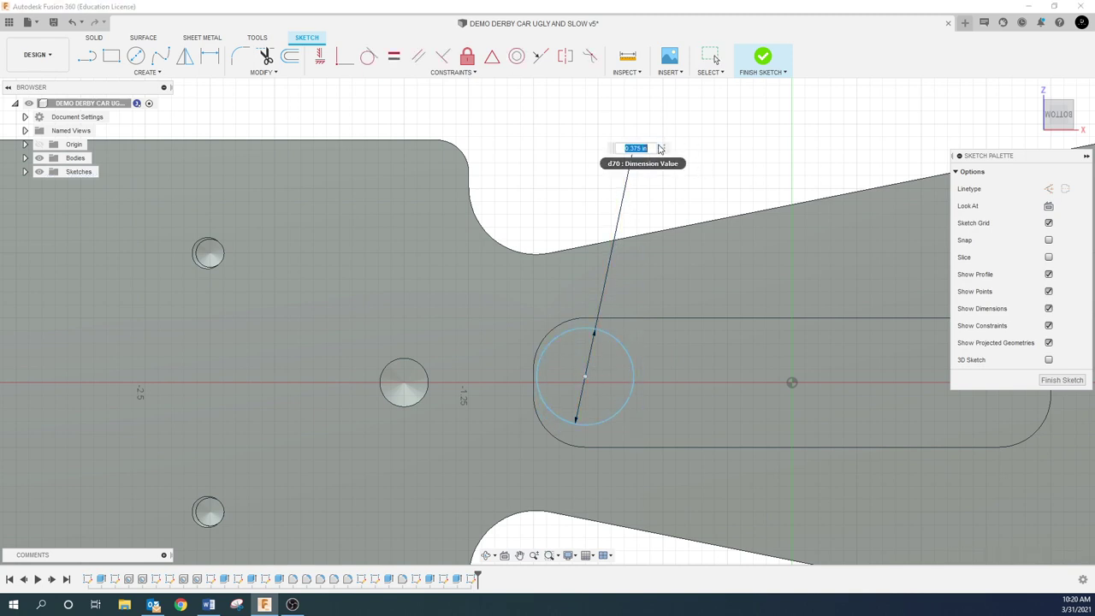
key("Return")
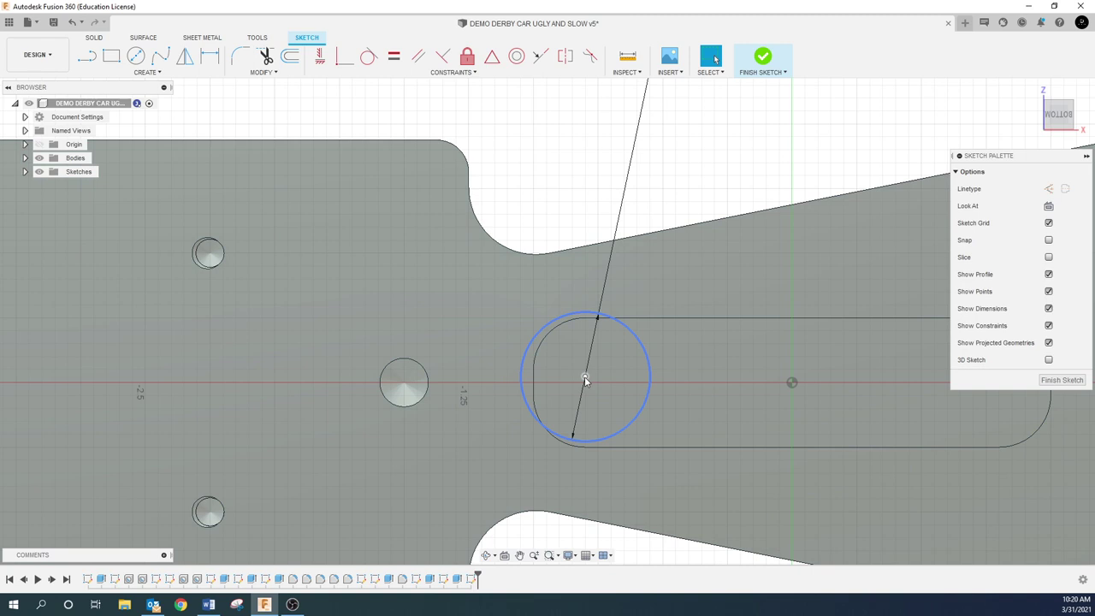
mouse_move(584, 376)
left_mouse_down()
mouse_move(630, 384)
mouse_move(598, 385)
left_mouse_up()
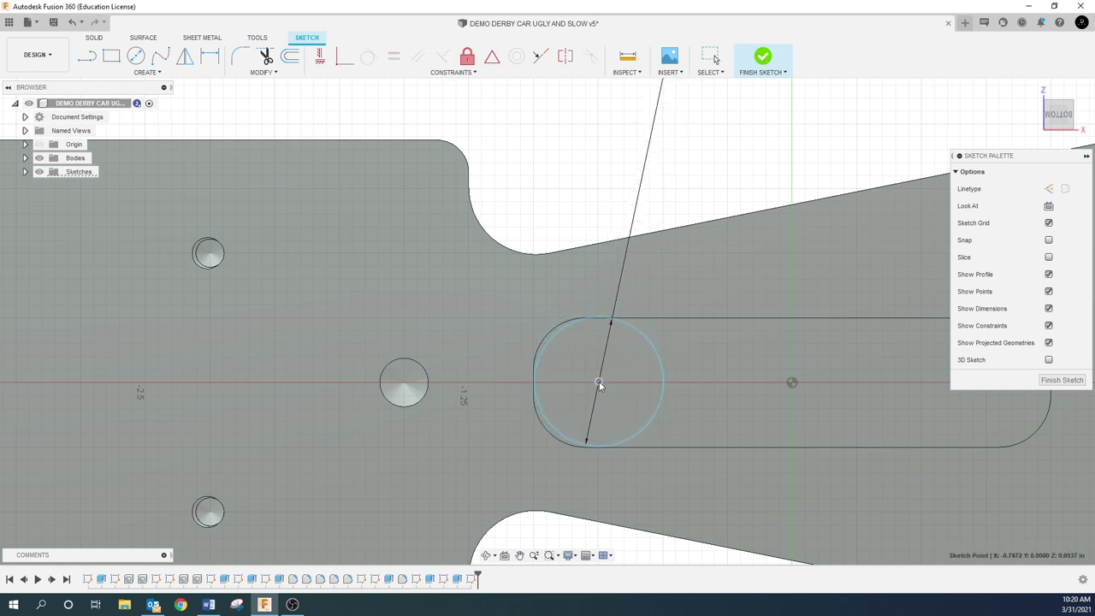
- Reduce the circle's diameter to 0.375 in and fit it into the corner of the slot's rounded end
scroll(598, 382, "down", 3)
double_click(645, 208)
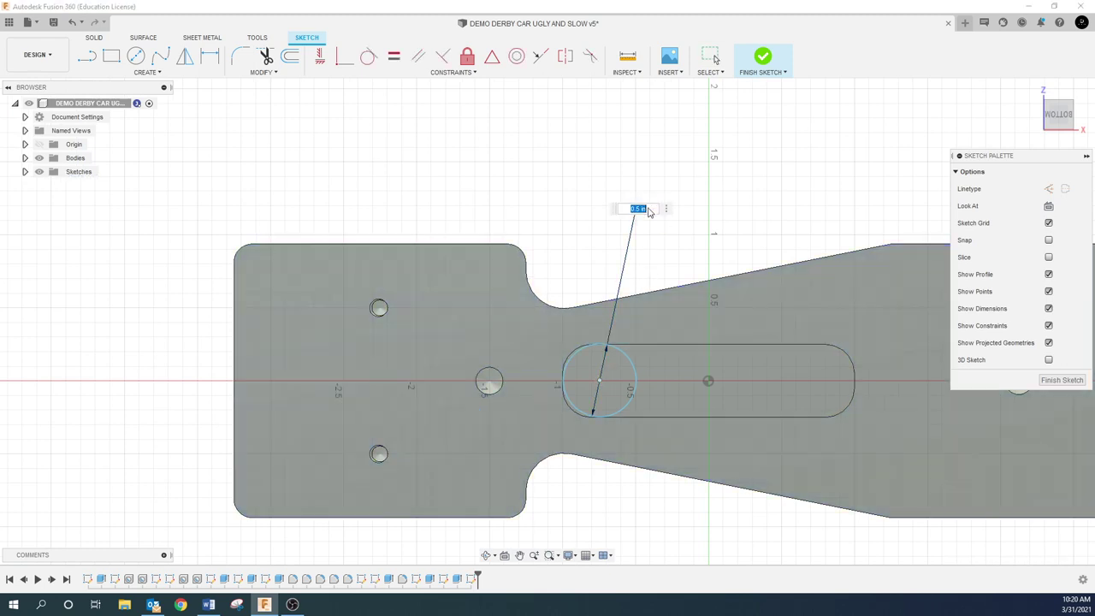
type(".375")
key("Return")
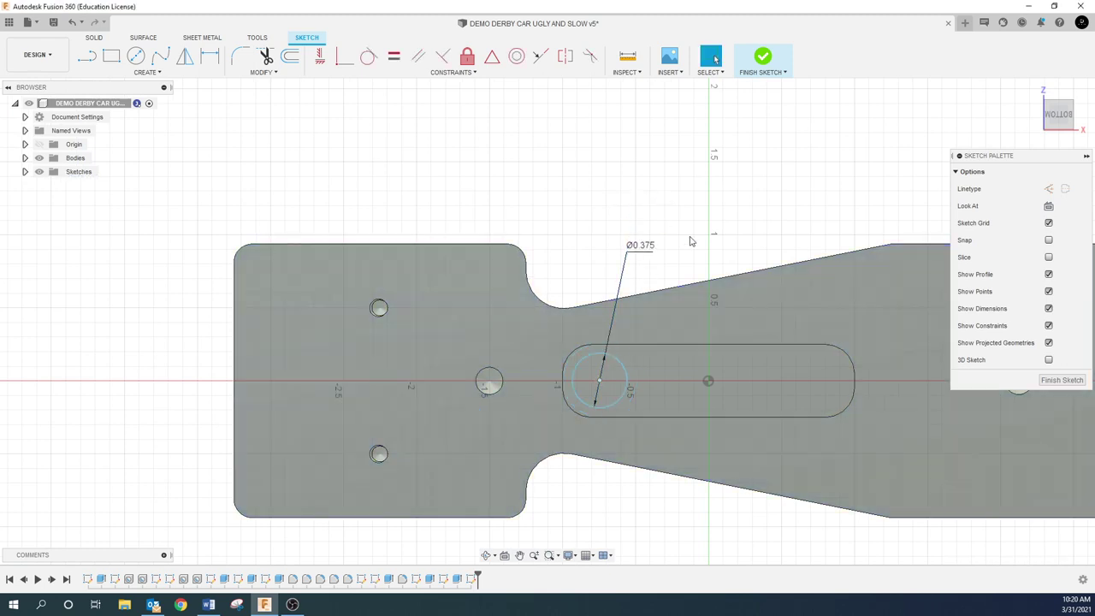
scroll(597, 383, "up", 3)
left_click_drag(594, 386, 581, 376)
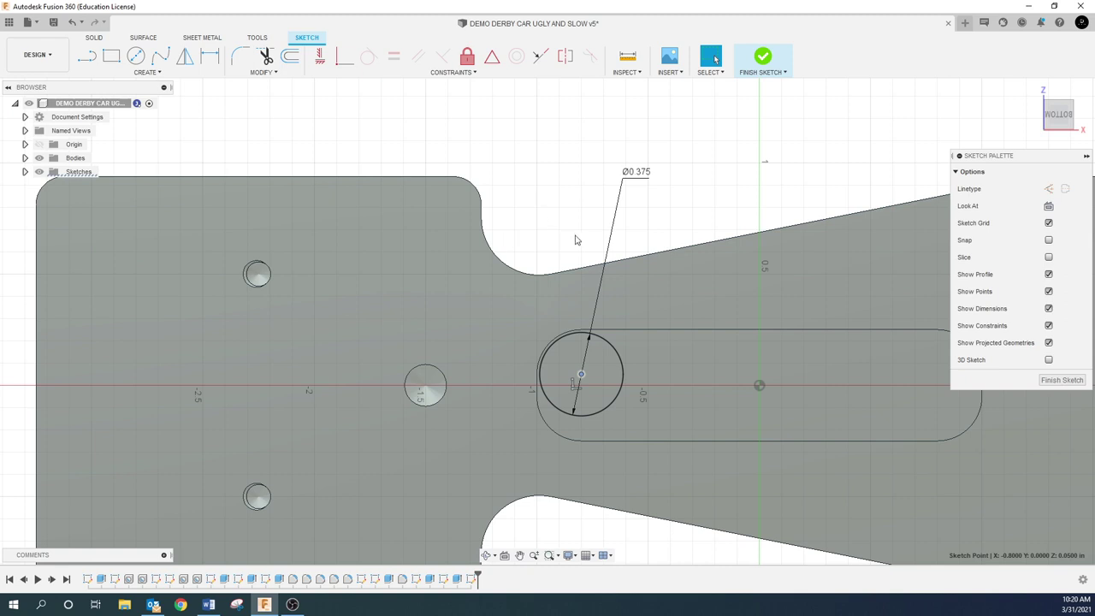
- Set the circle's diameter to 0.125 in and move it against the slot's end edge
double_click(640, 172)
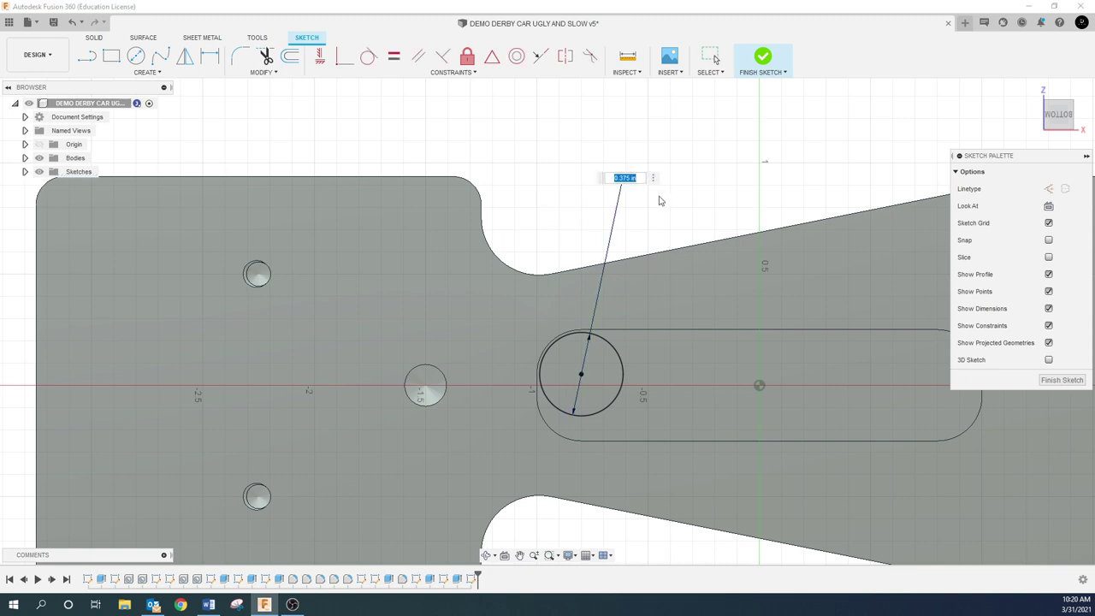
type("125")
key("Return")
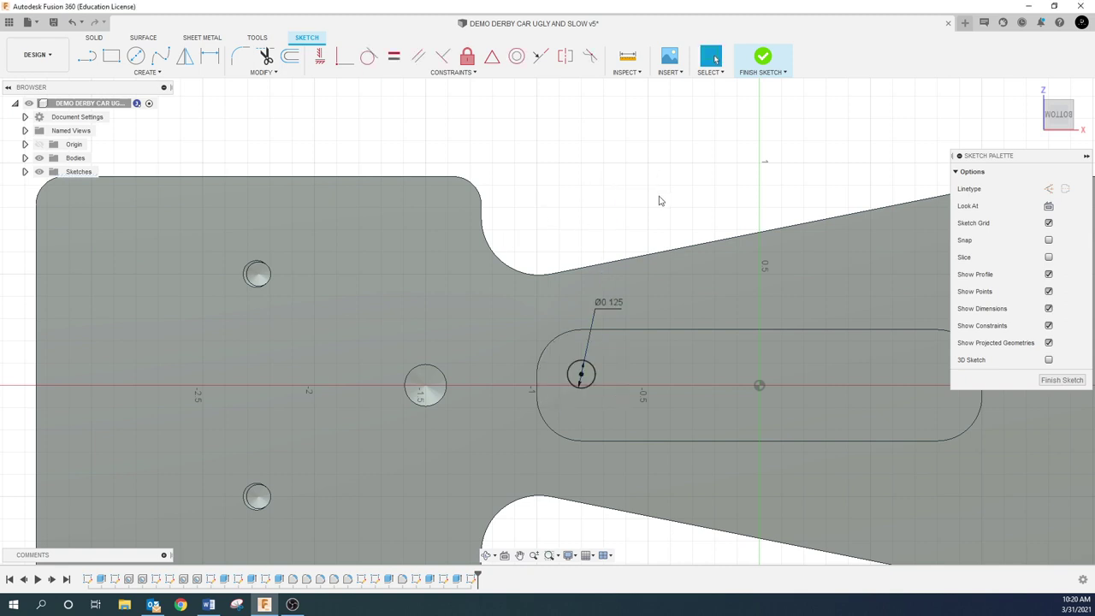
scroll(655, 302, "up", 3)
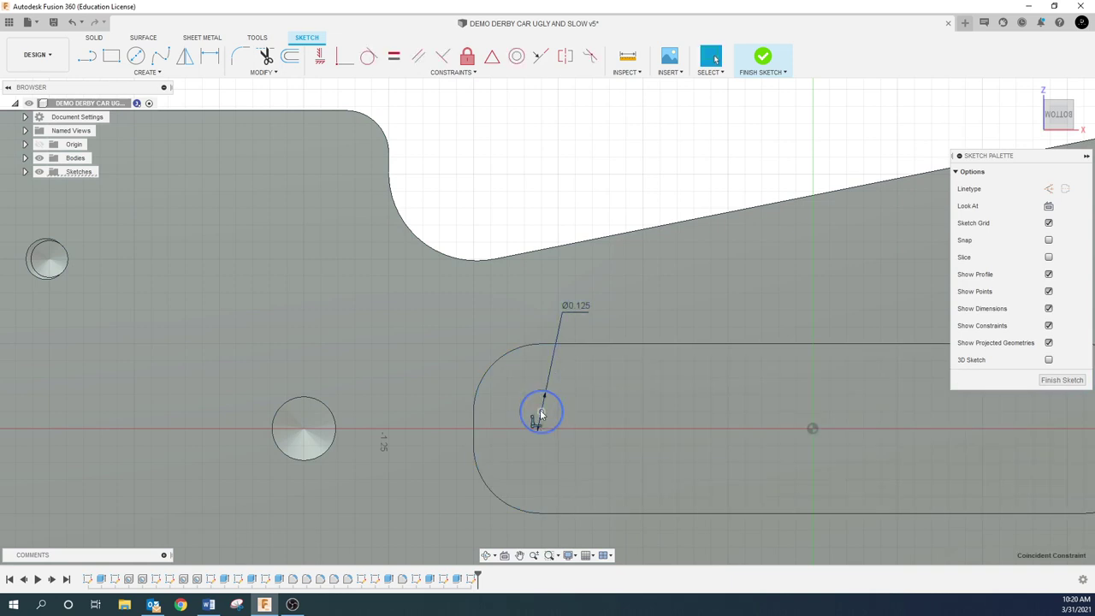
left_click_drag(540, 413, 496, 418)
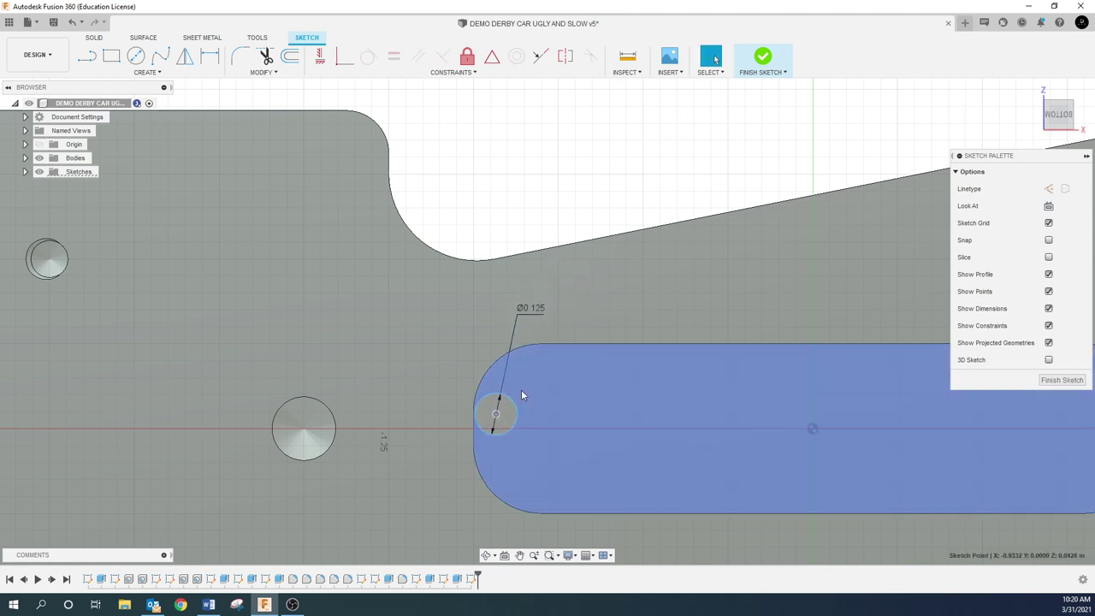
- Delete the test circle, finish the sketch and return to the Manufacture workspace
scroll(532, 329, "down", 2)
scroll(532, 326, "down", 1)
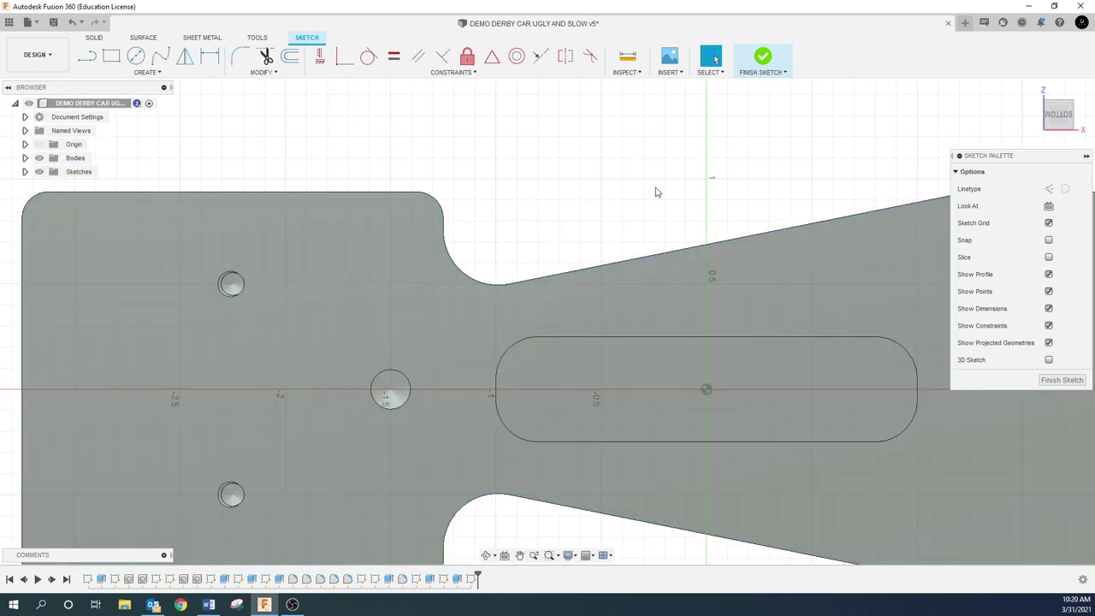
left_click(754, 60)
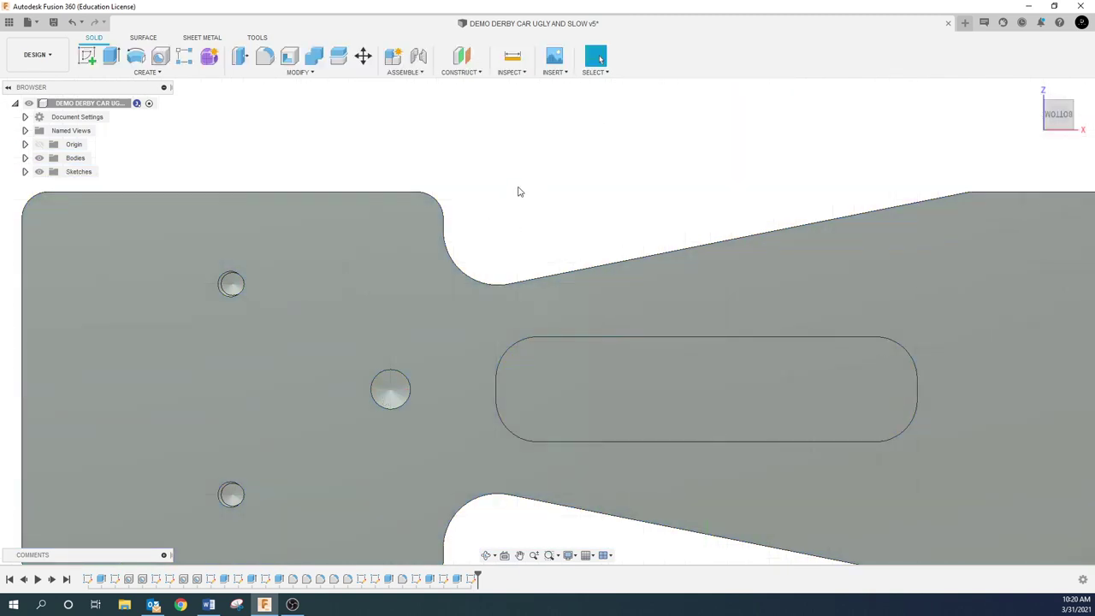
left_click(38, 55)
left_click(37, 182)
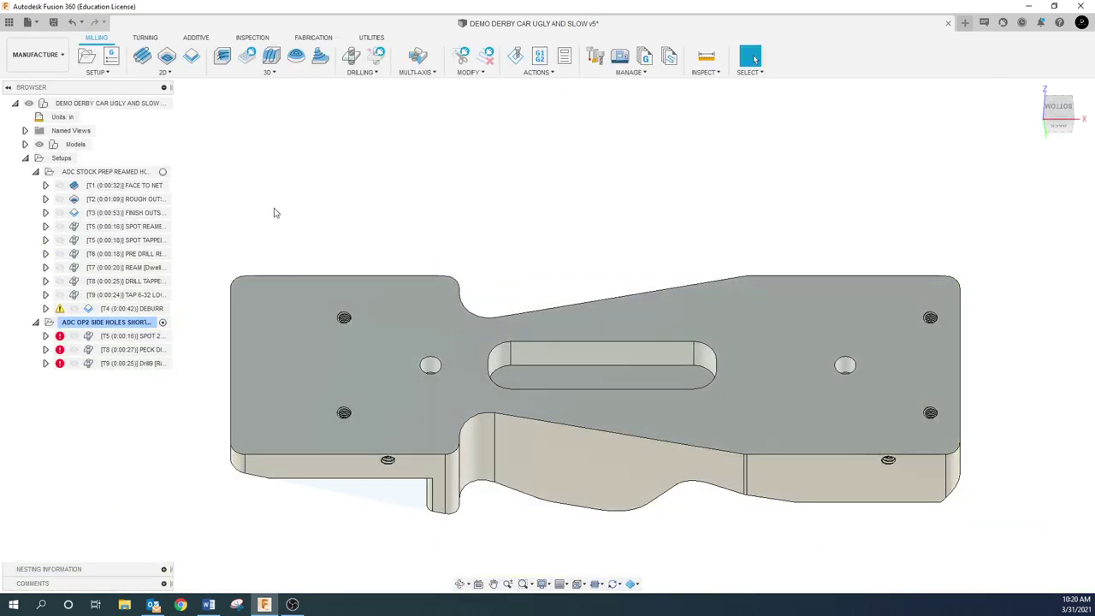
- Create a 2D Adaptive Clearing operation in the ADC STOCK PREP REAMED HOLE OPERATION setup using tool 3, the 3/8 in flat end mill
right_click(72, 176)
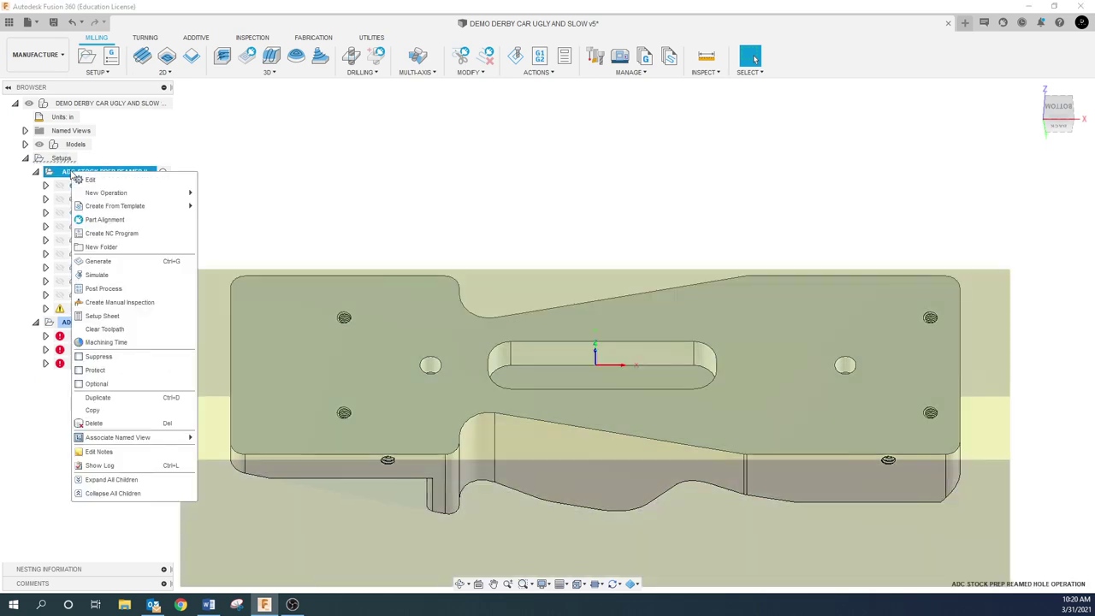
mouse_move(109, 194)
mouse_move(221, 205)
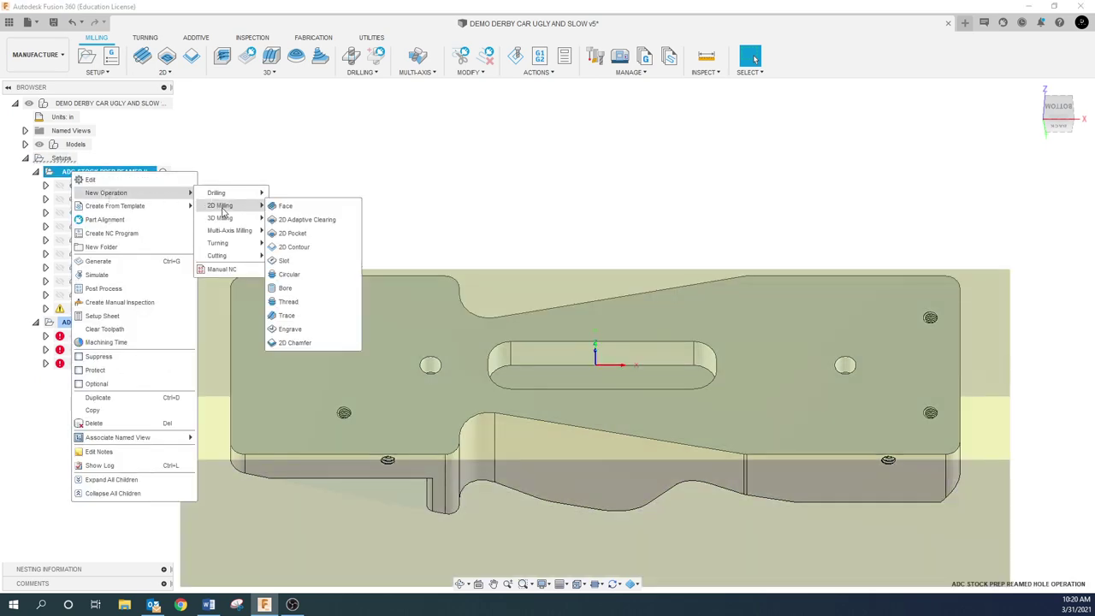
left_click(306, 227)
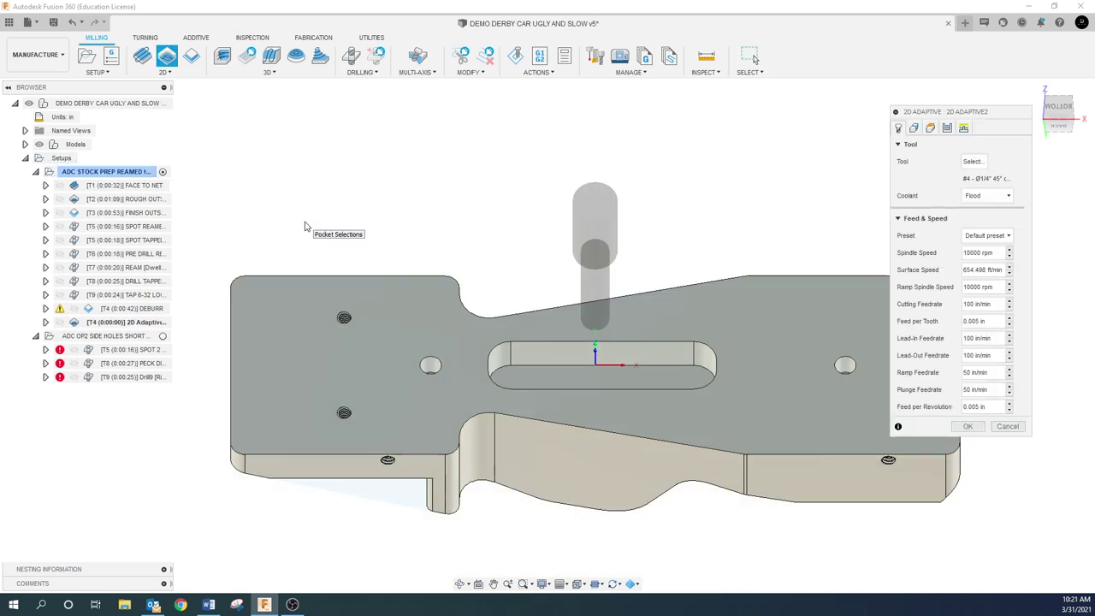
left_click(973, 162)
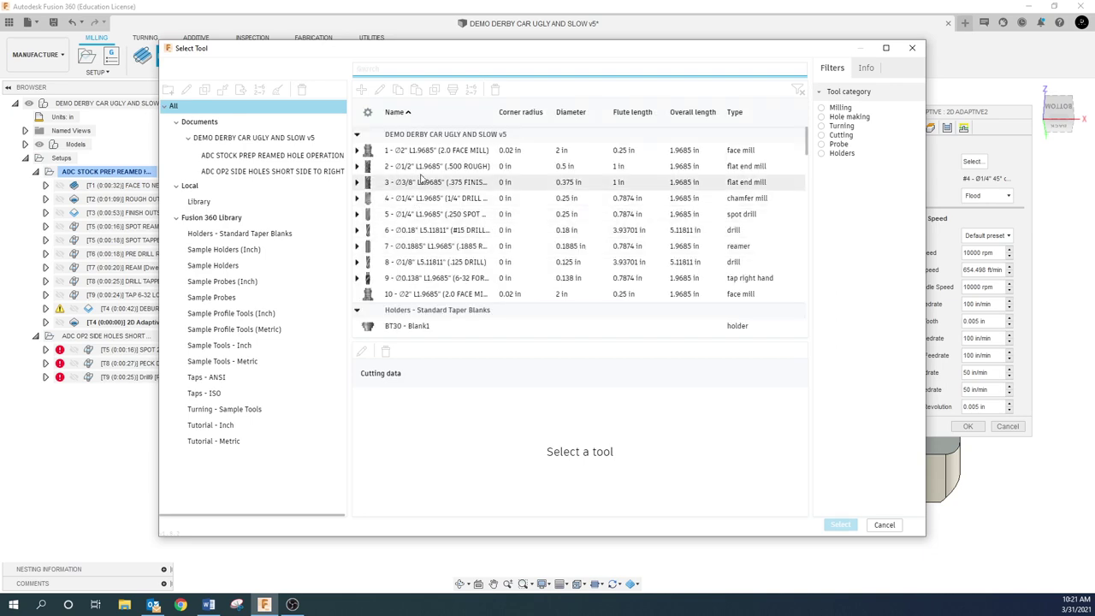
left_click(439, 184)
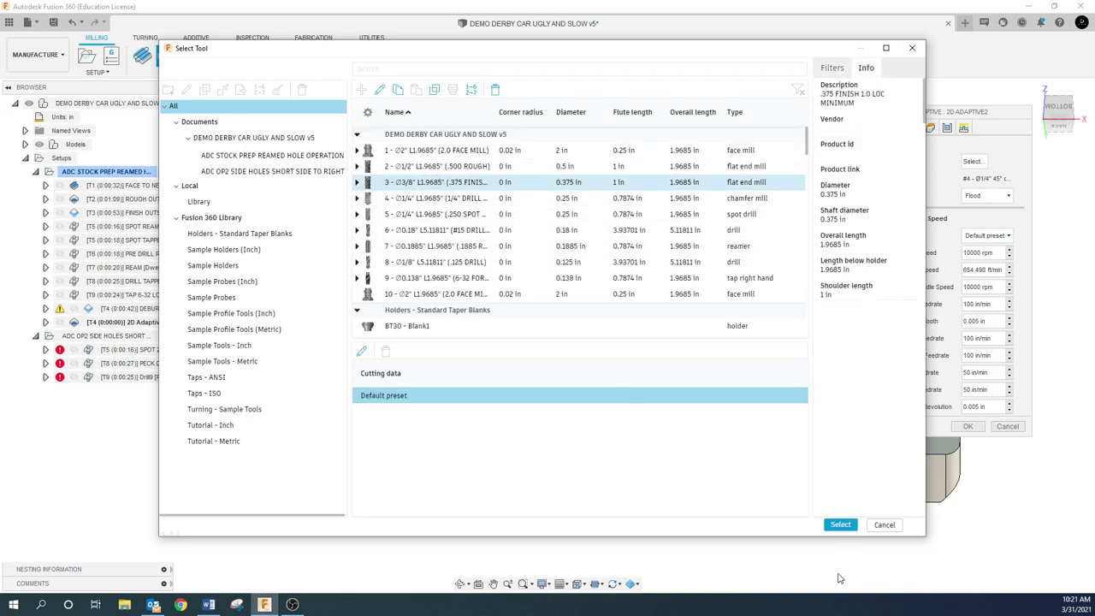
left_click(841, 525)
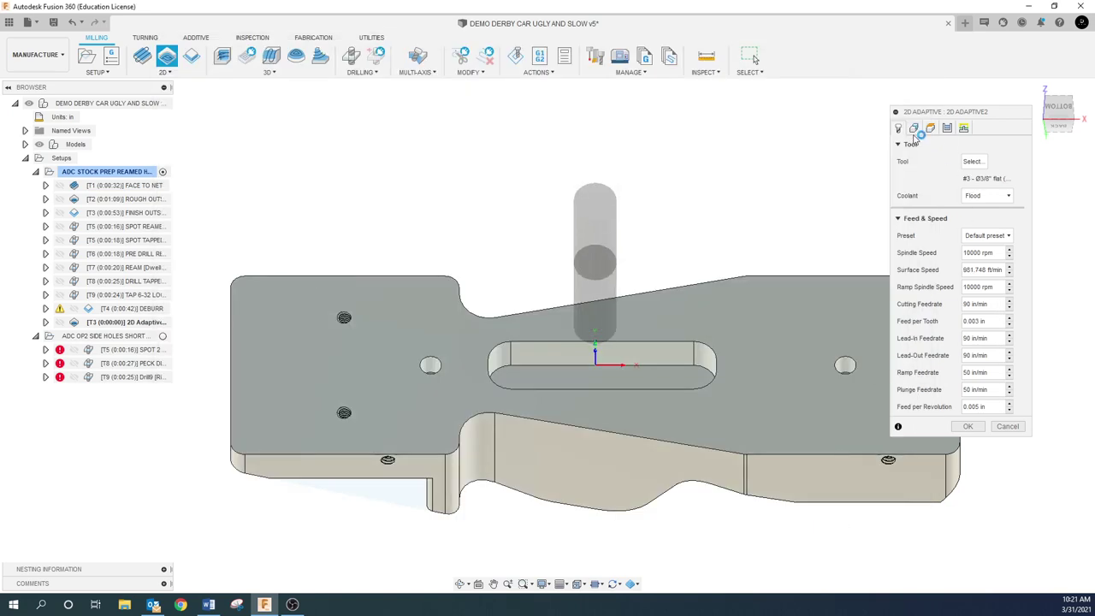
- Select the slot's floor as the pocket for the adaptive operation and review its height settings
left_click(914, 129)
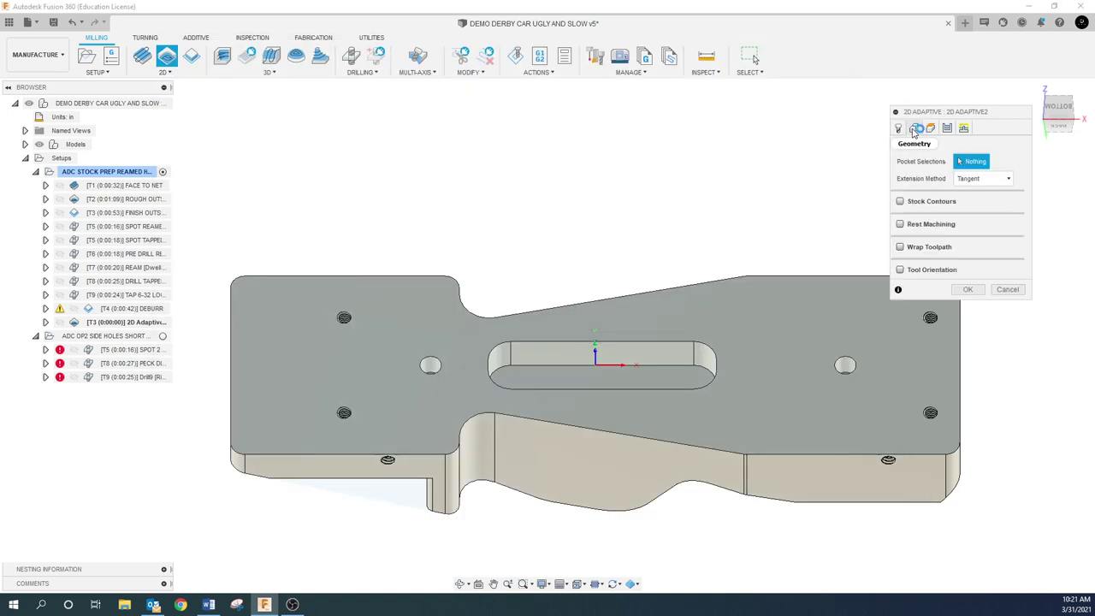
left_click(650, 368)
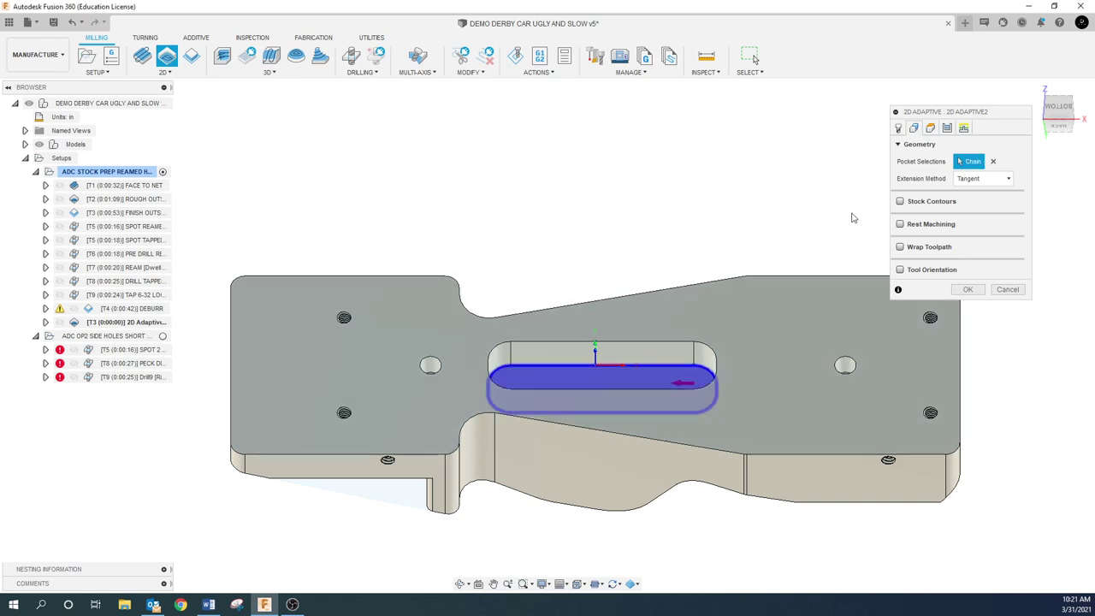
left_click(931, 128)
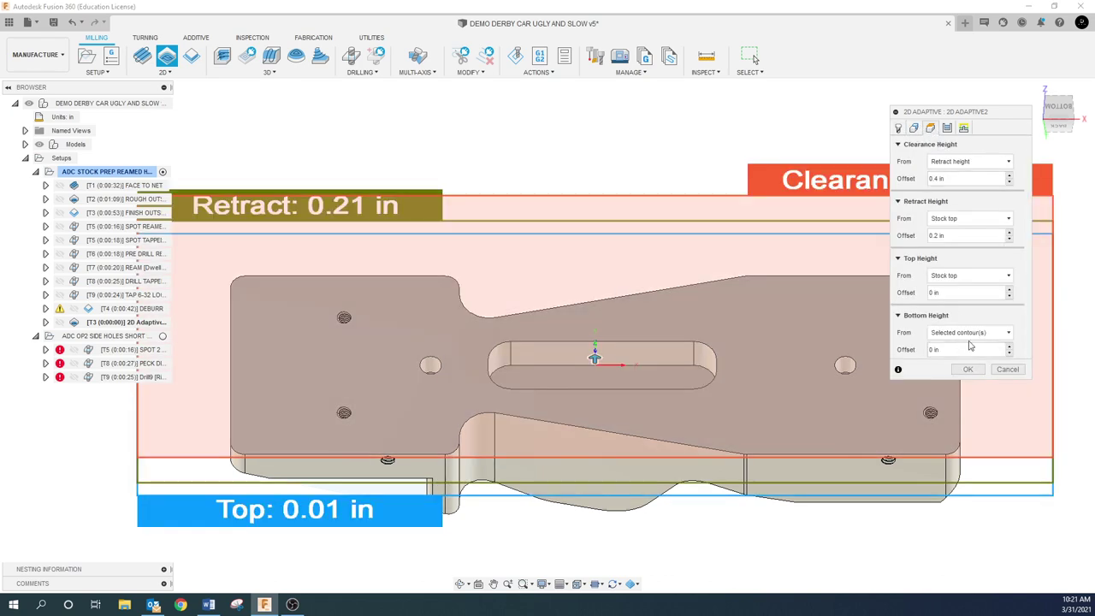
mouse_move(972, 333)
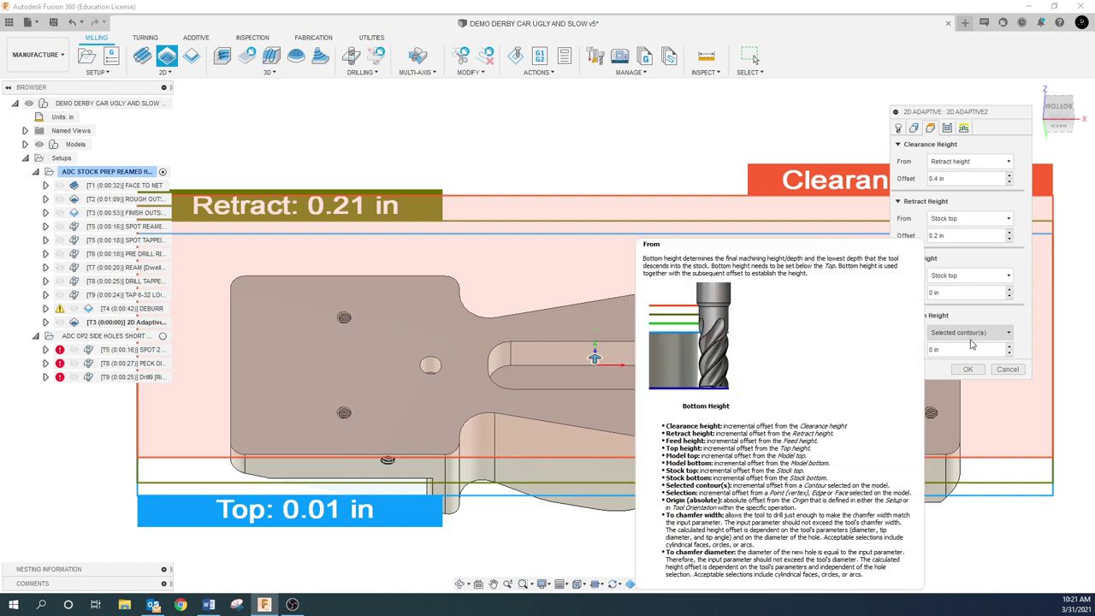
- Set the optimal load to 0.05 in and the radial stock to leave to 0.01 in, and open the operation's linking settings
left_click(947, 128)
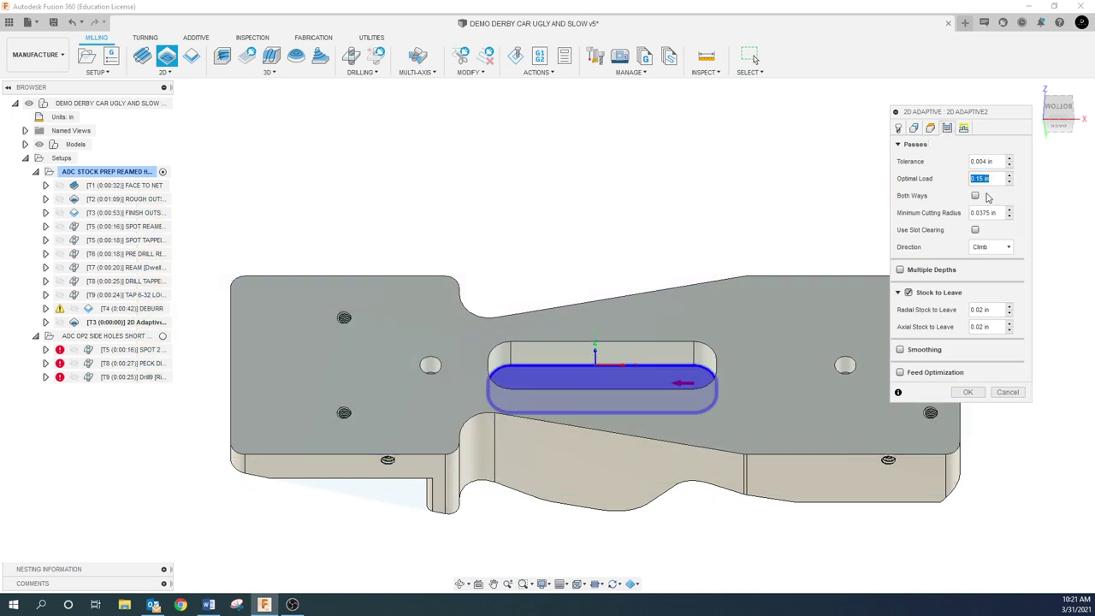
type("05")
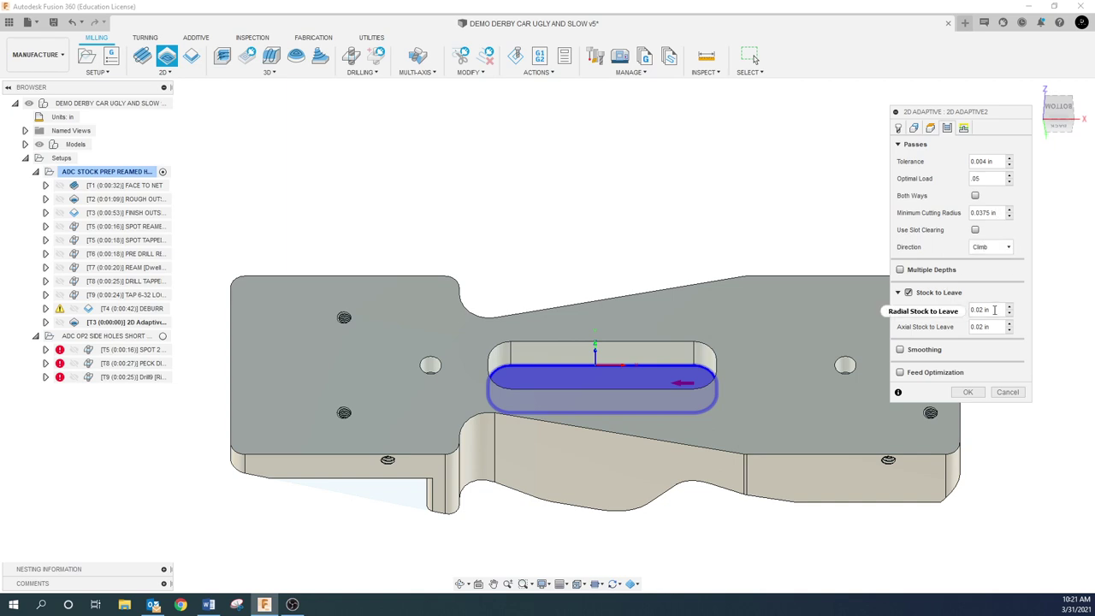
left_click_drag(992, 310, 971, 310)
key("BackSpace")
type(".01")
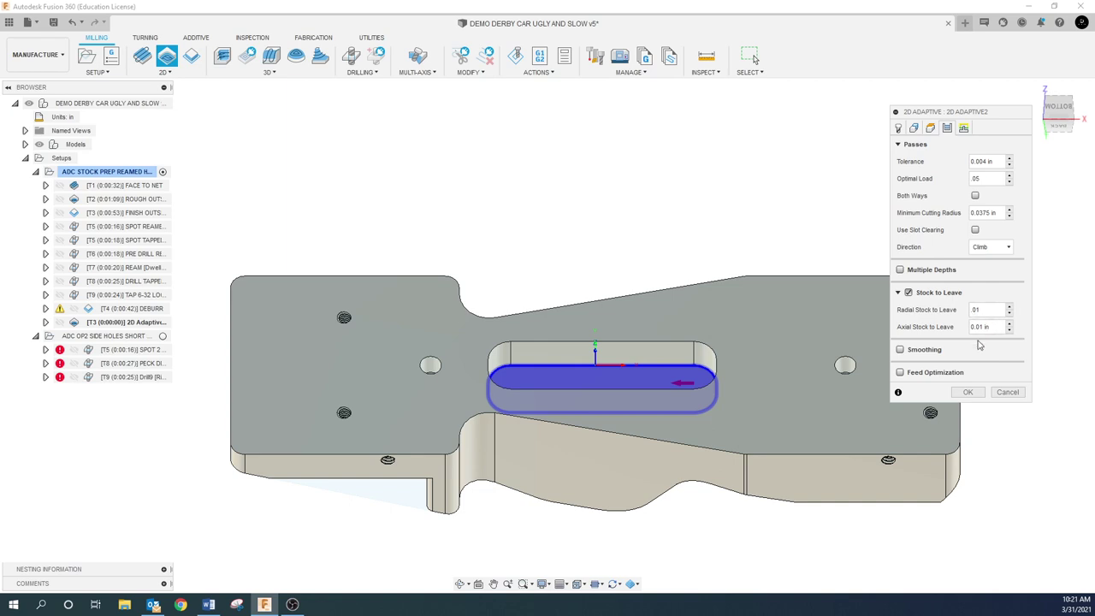
left_click(963, 127)
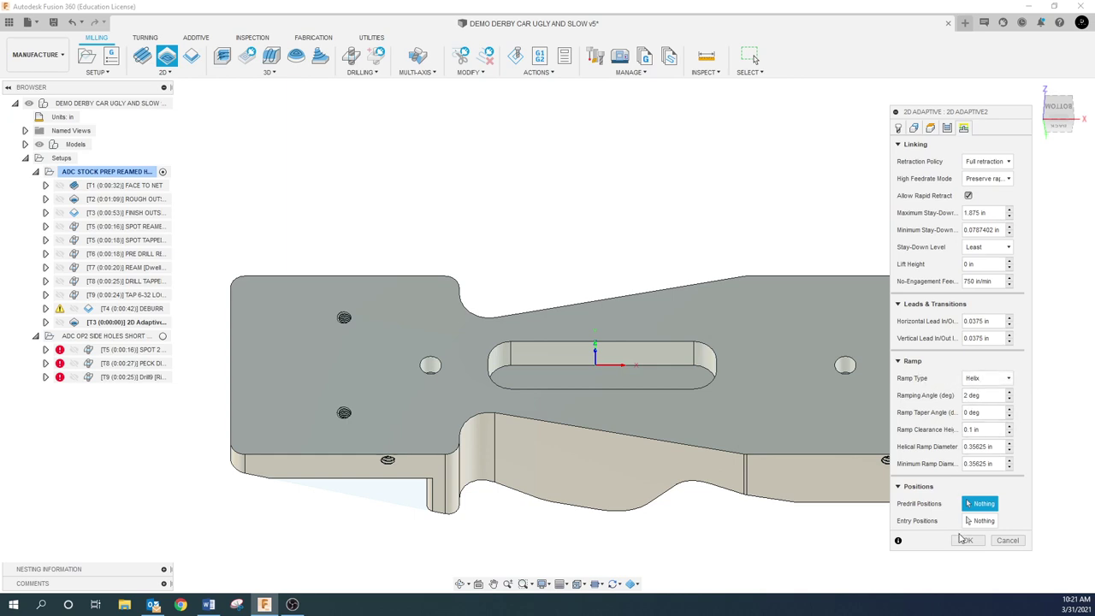
- Finish the slot's 2D Adaptive operation to generate its toolpath and review its generation log
left_click(965, 540)
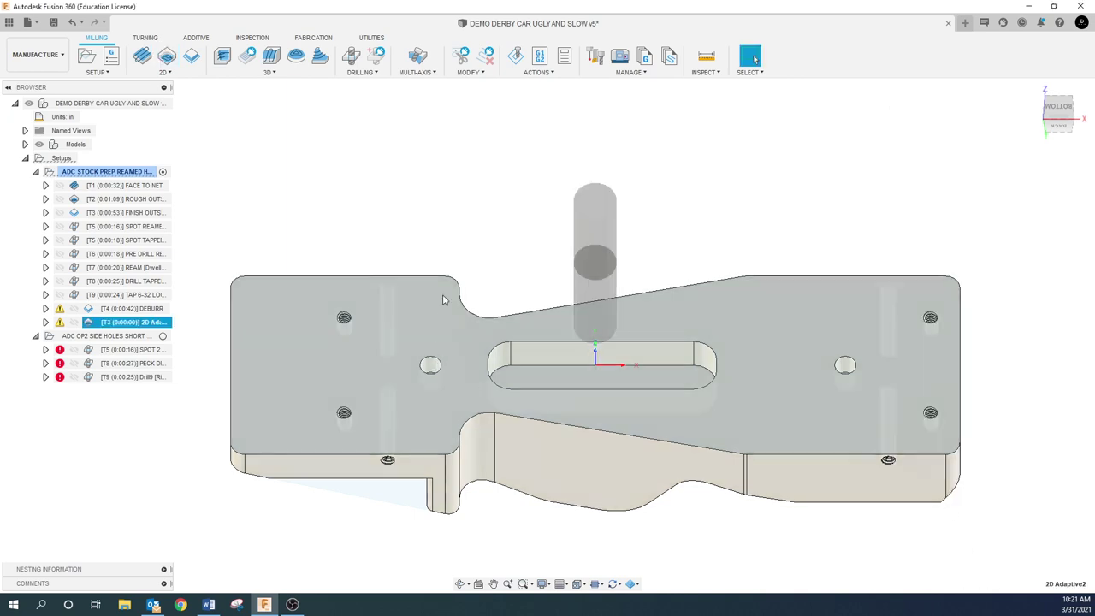
right_click(152, 324)
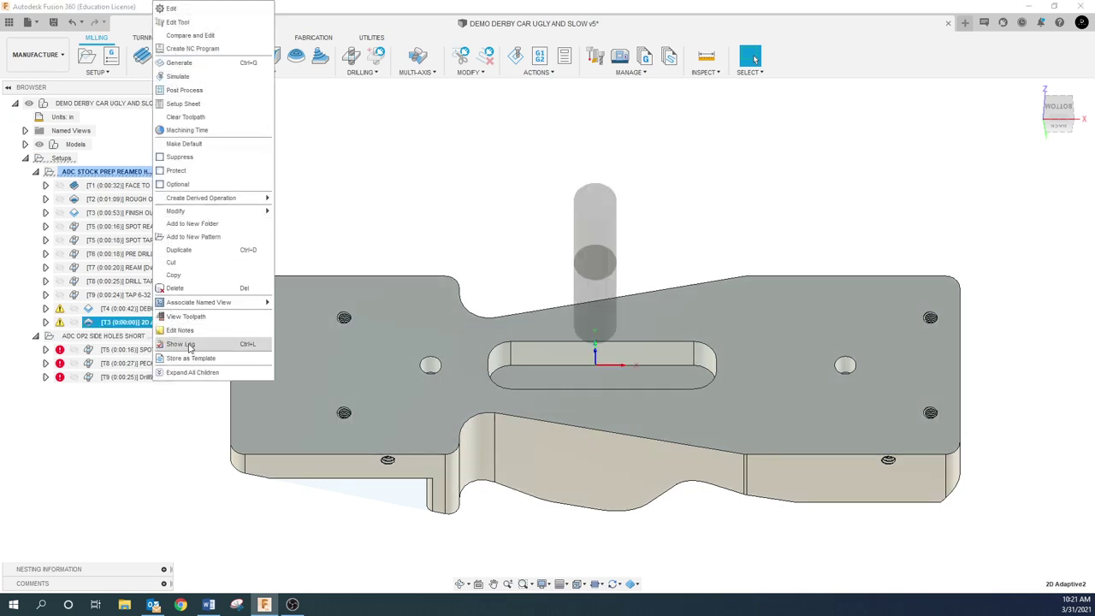
left_click(190, 344)
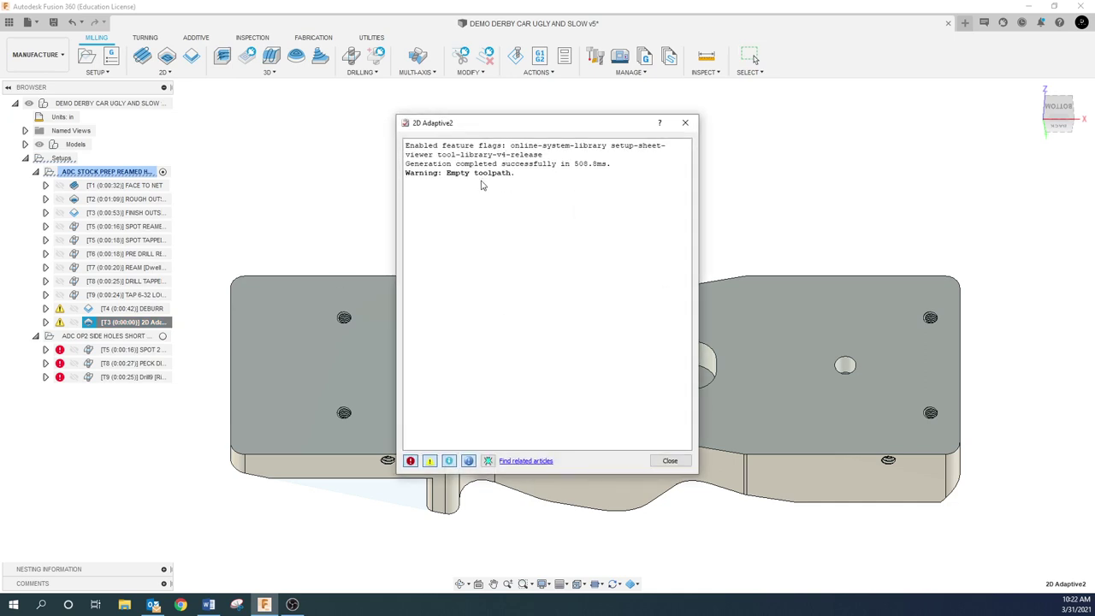
left_click(669, 461)
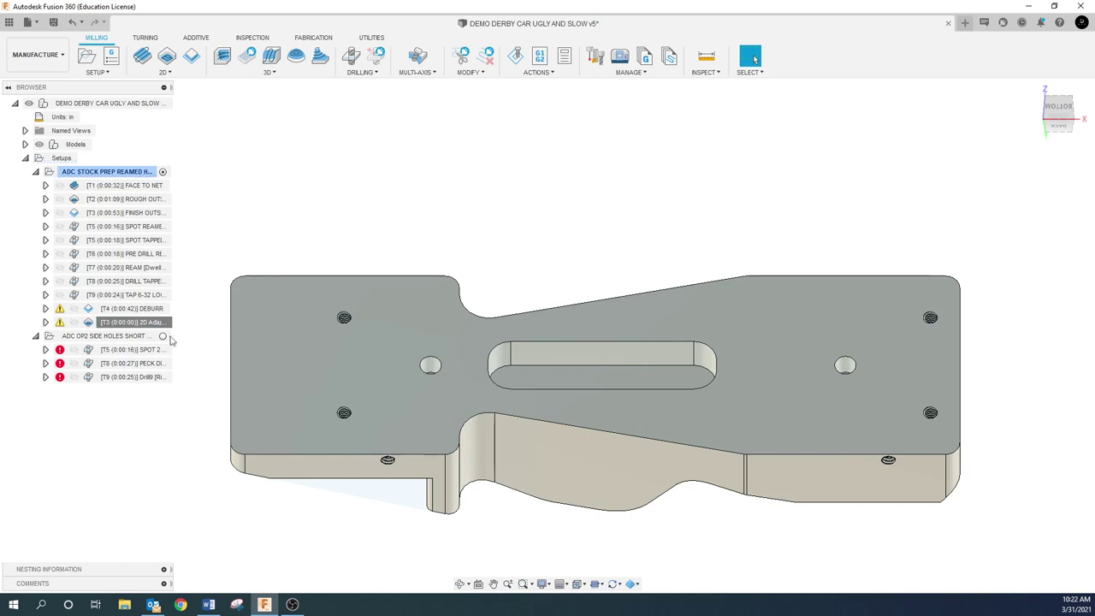
- Set the helical ramp diameter of the slot's 2D Adaptive operation to 0.1 in, regenerate it and inspect the helical entry
right_click(148, 323)
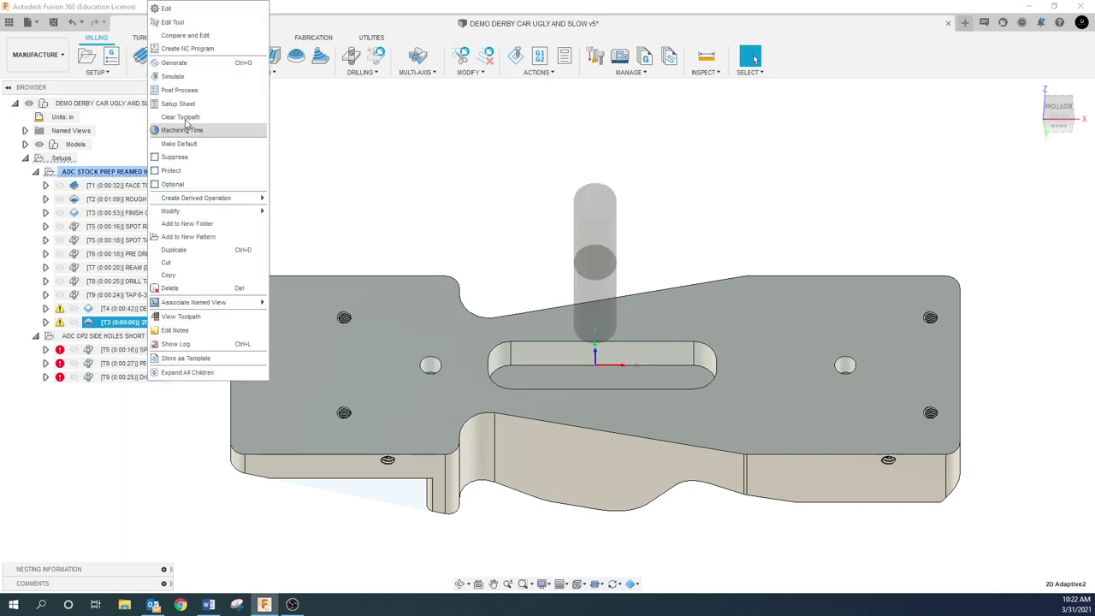
left_click(165, 9)
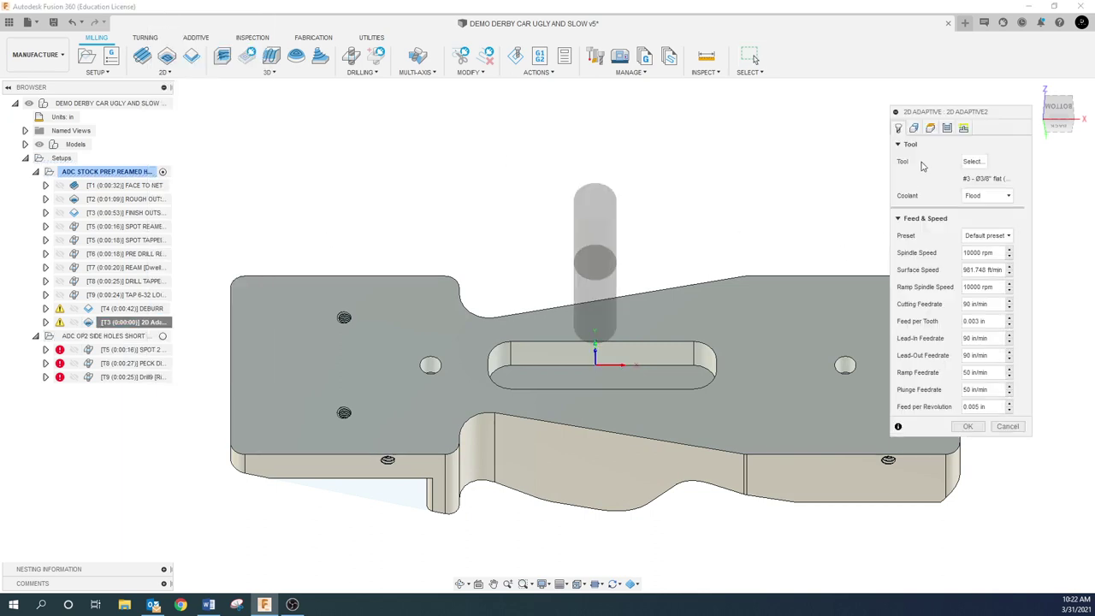
left_click(963, 128)
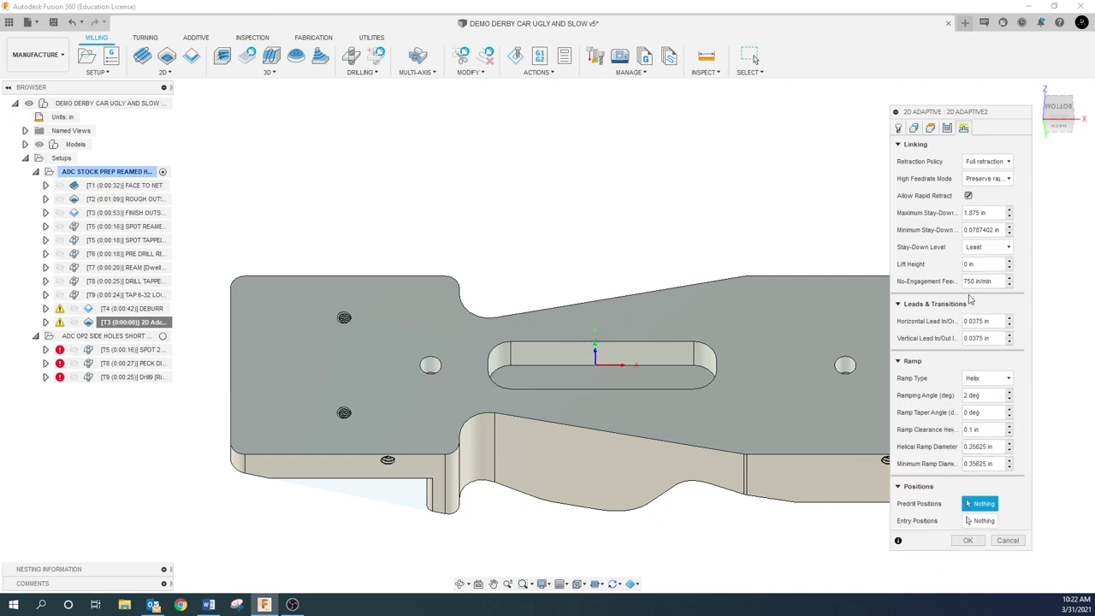
left_click_drag(988, 112, 874, 57)
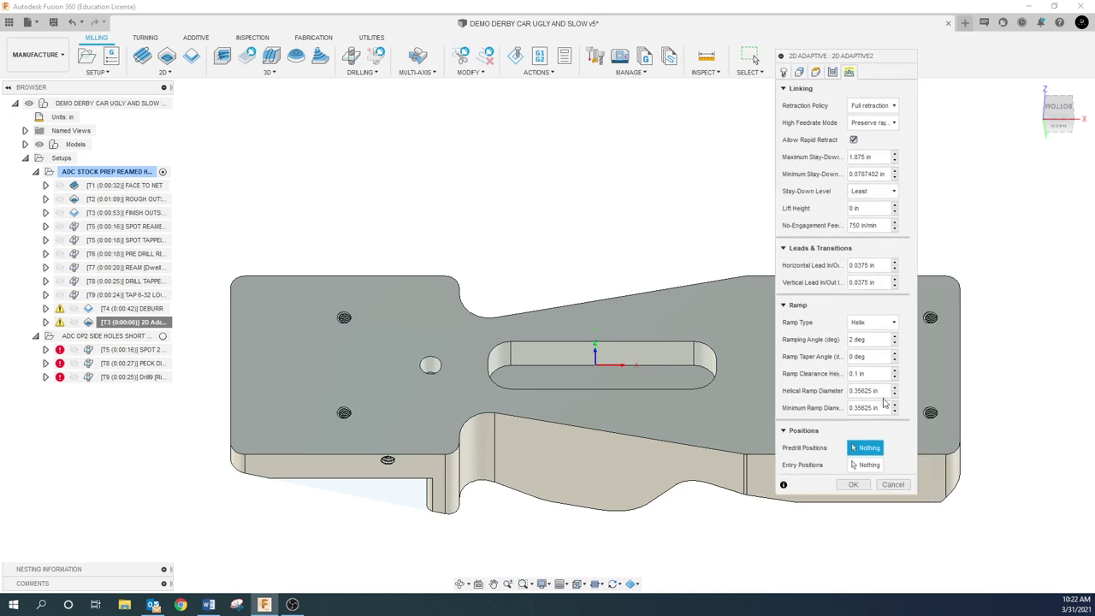
left_click_drag(879, 391, 851, 392)
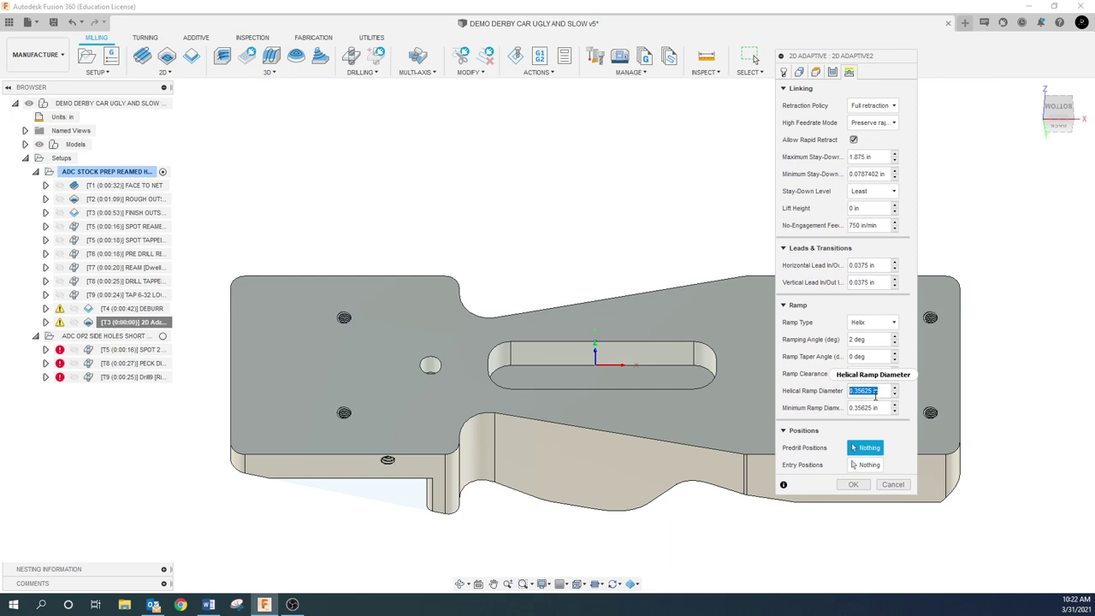
mouse_move(874, 396)
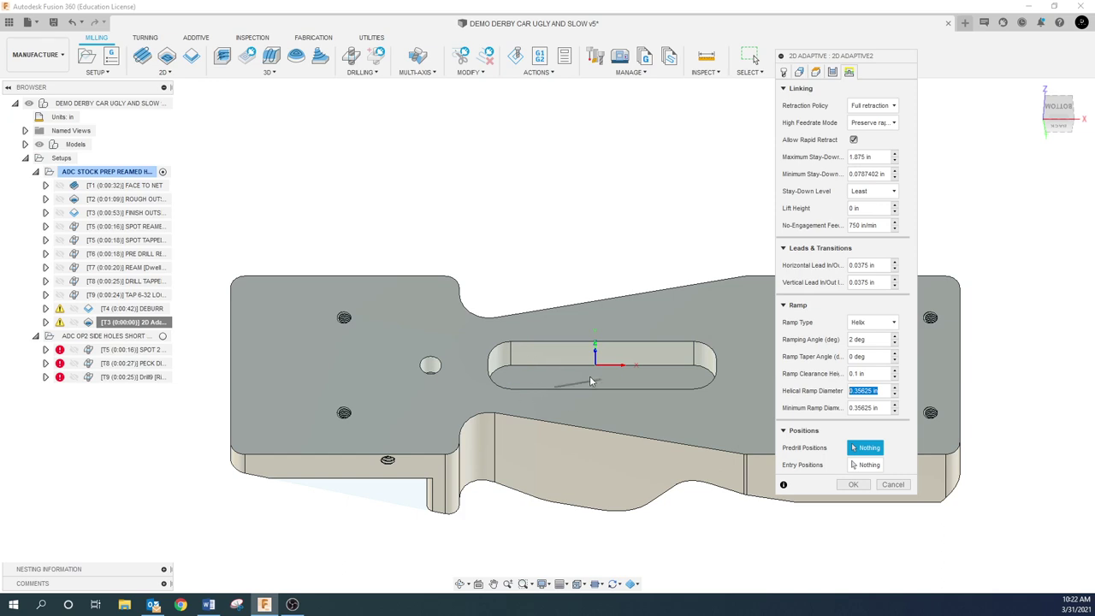
type(".1")
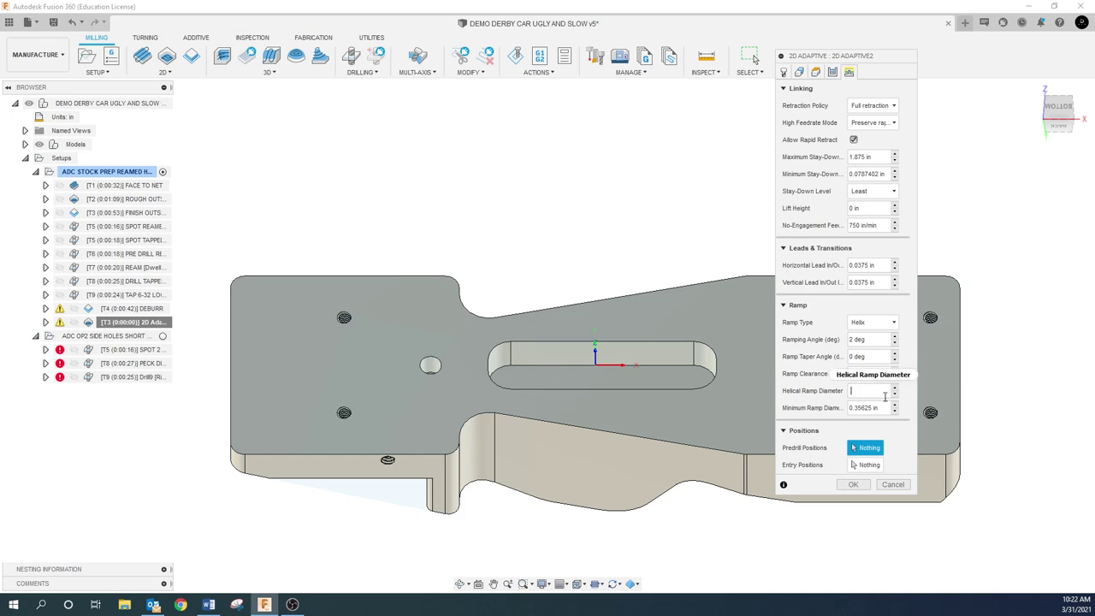
left_click(858, 485)
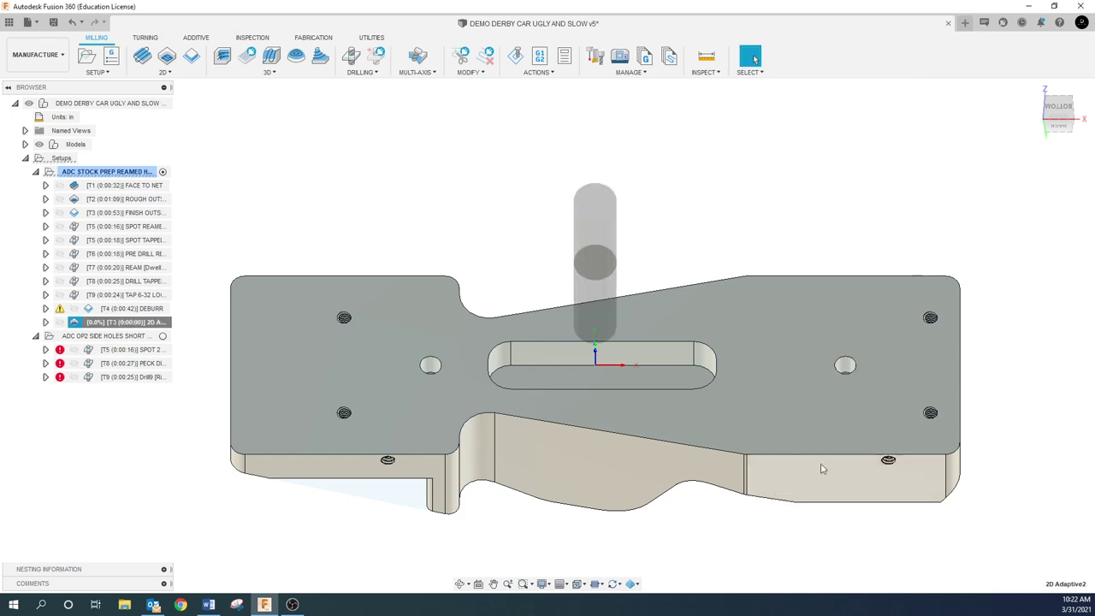
scroll(555, 386, "up", 8)
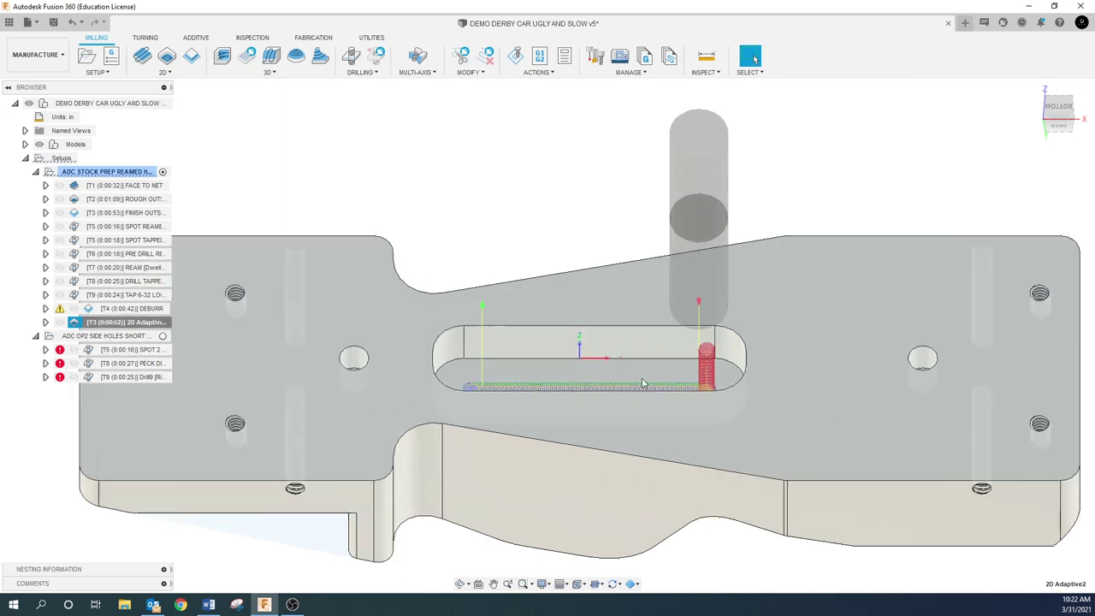
scroll(728, 382, "up", 5)
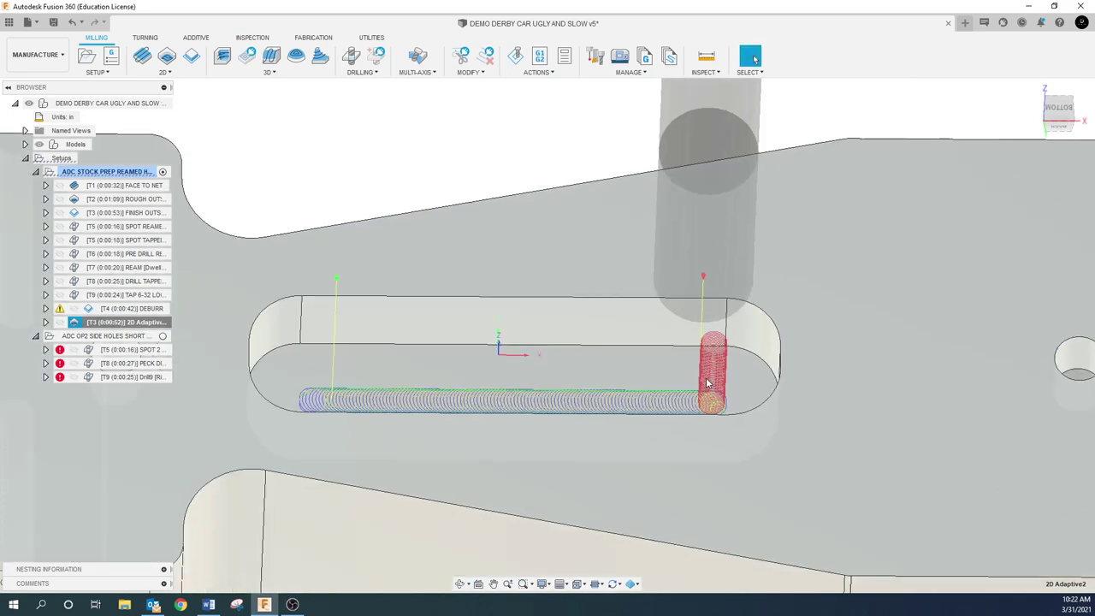
scroll(714, 371, "down", 2)
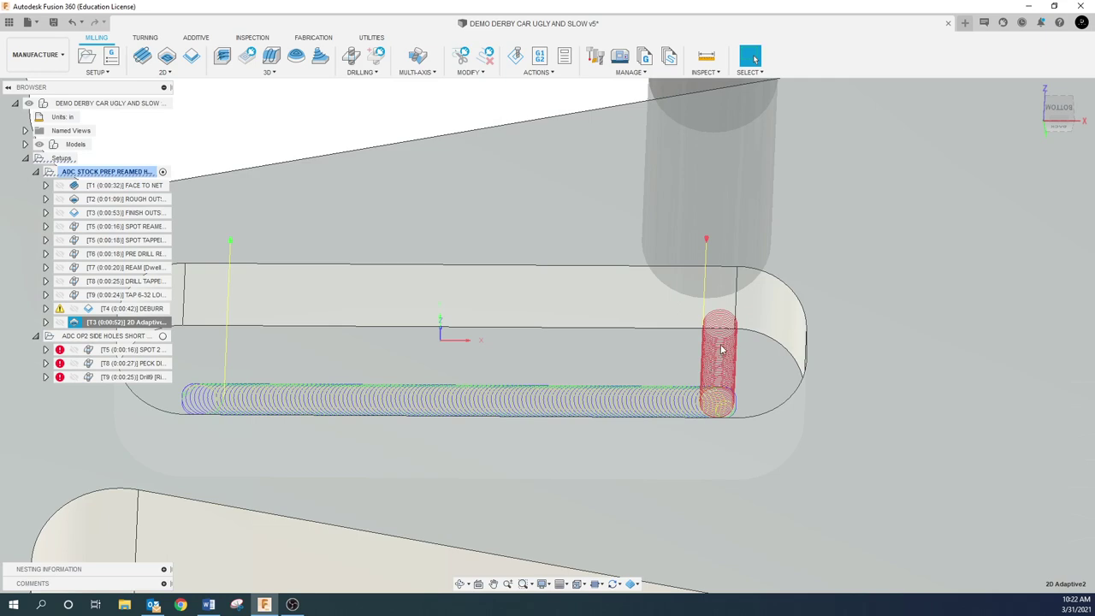
scroll(721, 342, "up", 2)
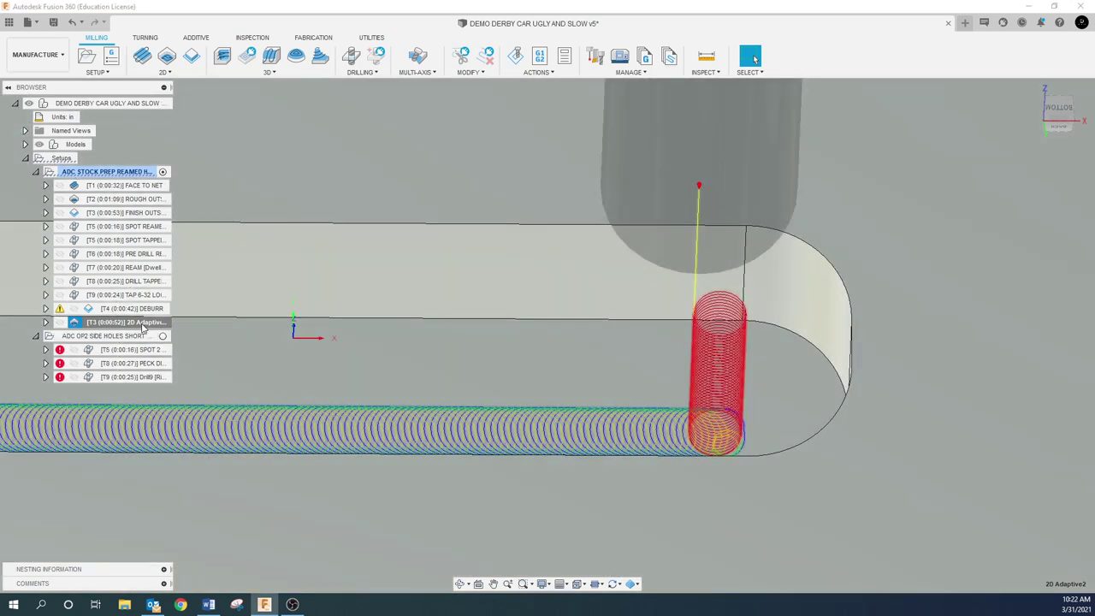
- Change the adaptive operation's helical ramp diameter to 0.025 in and regenerate the slot toolpath
right_click(141, 324)
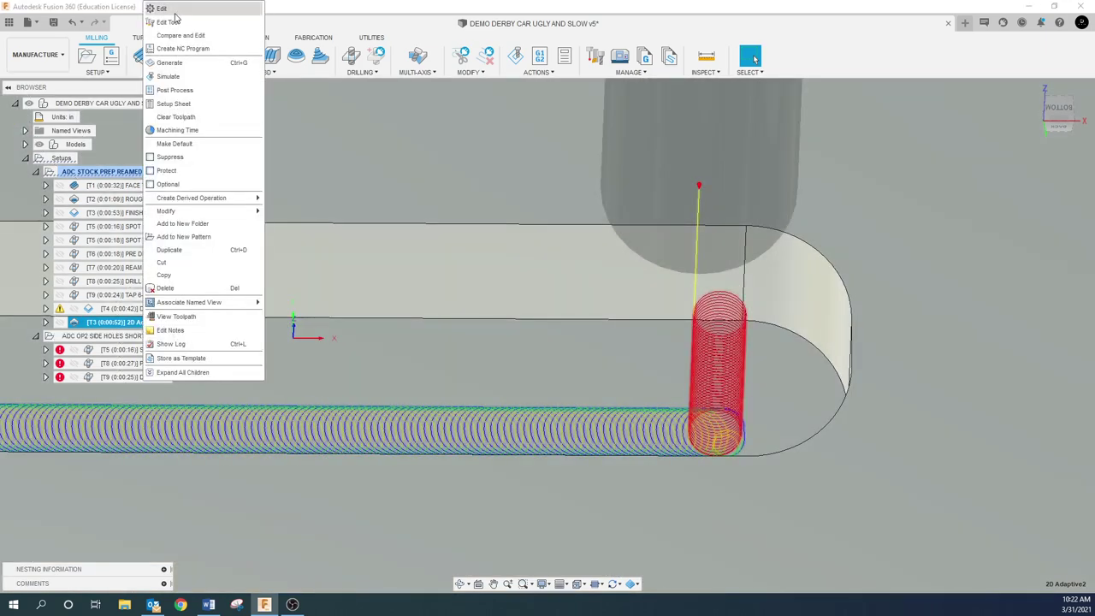
left_click(174, 11)
left_click(849, 73)
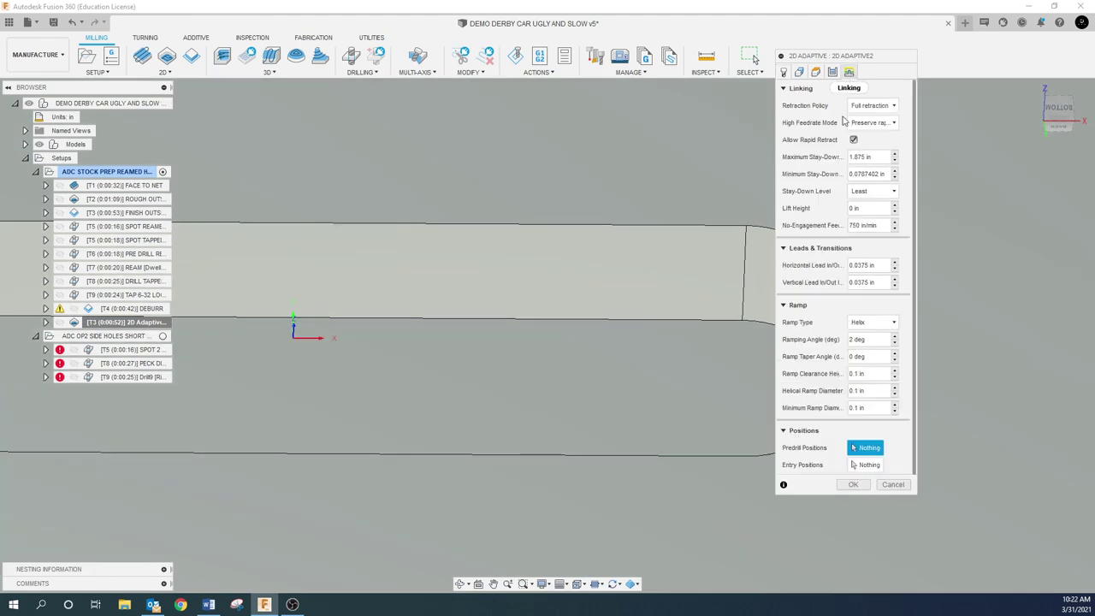
left_click(864, 390)
key("BackSpace")
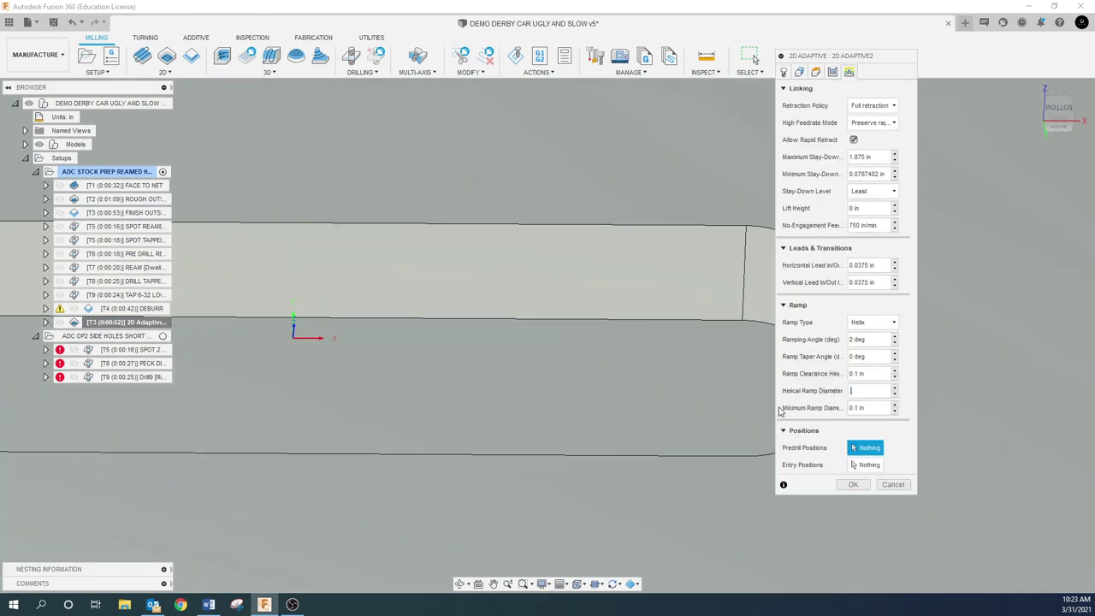
type(".025")
left_click(853, 484)
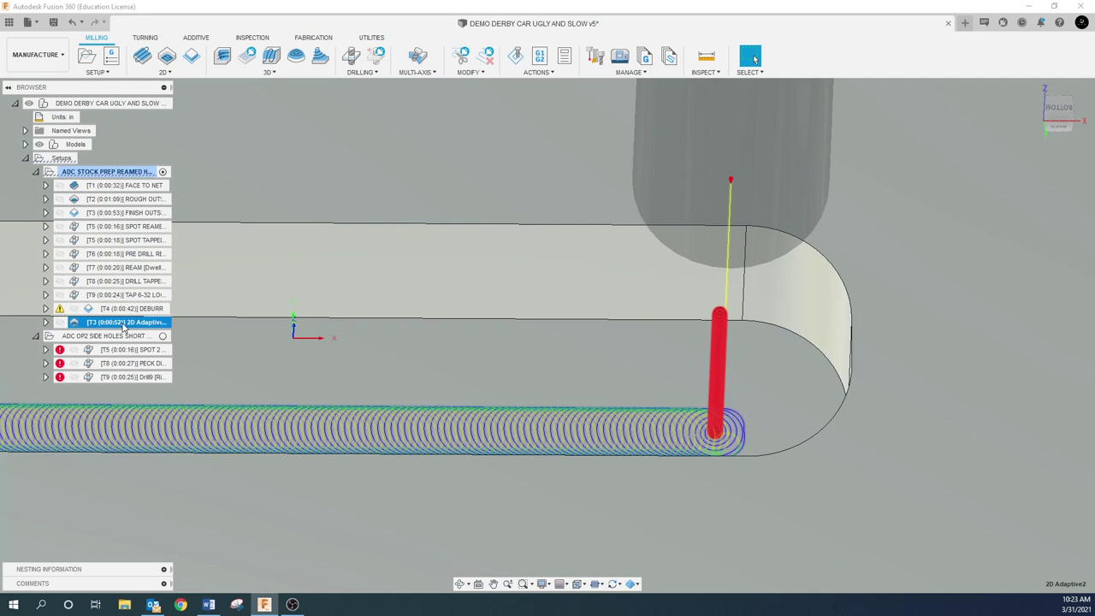
- Try a helical ramp diameter of 0.15 in for the slot's adaptive toolpath
right_click(126, 322)
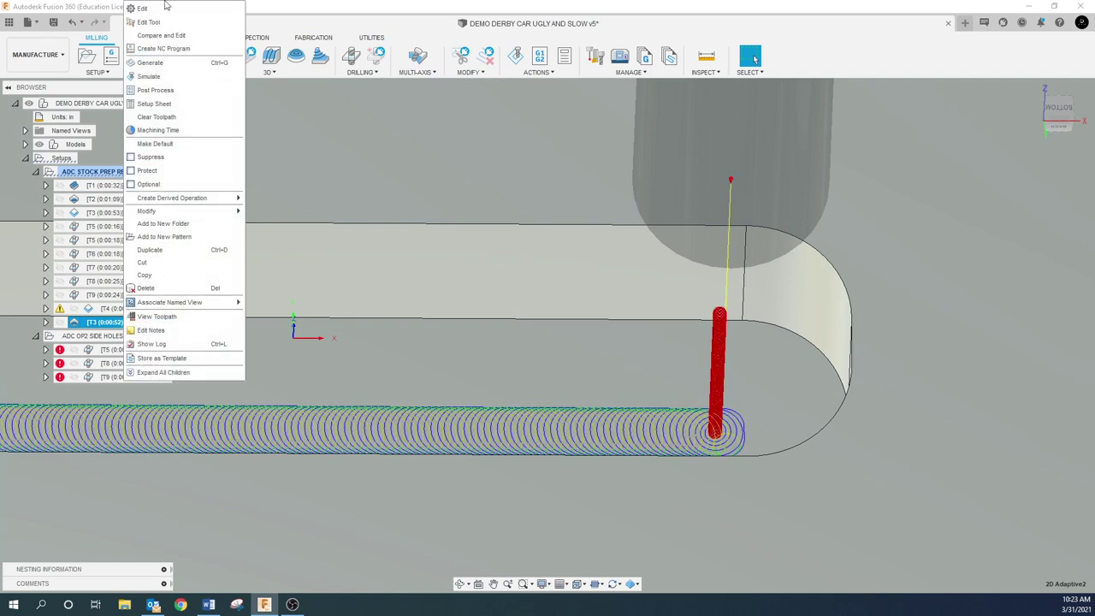
left_click(156, 12)
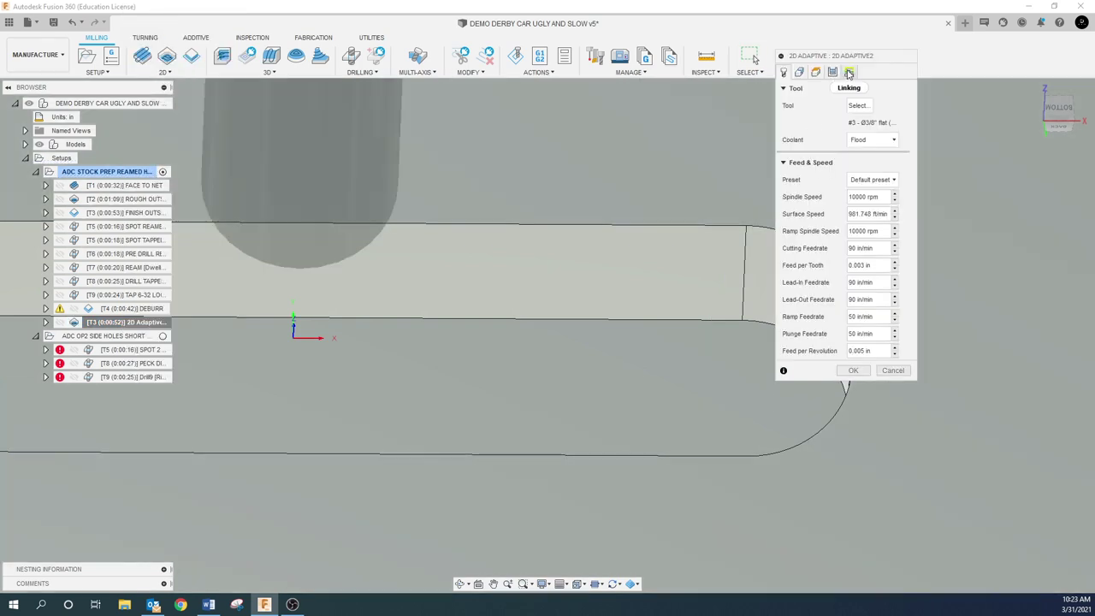
left_click(848, 72)
left_click(876, 396)
type(".15")
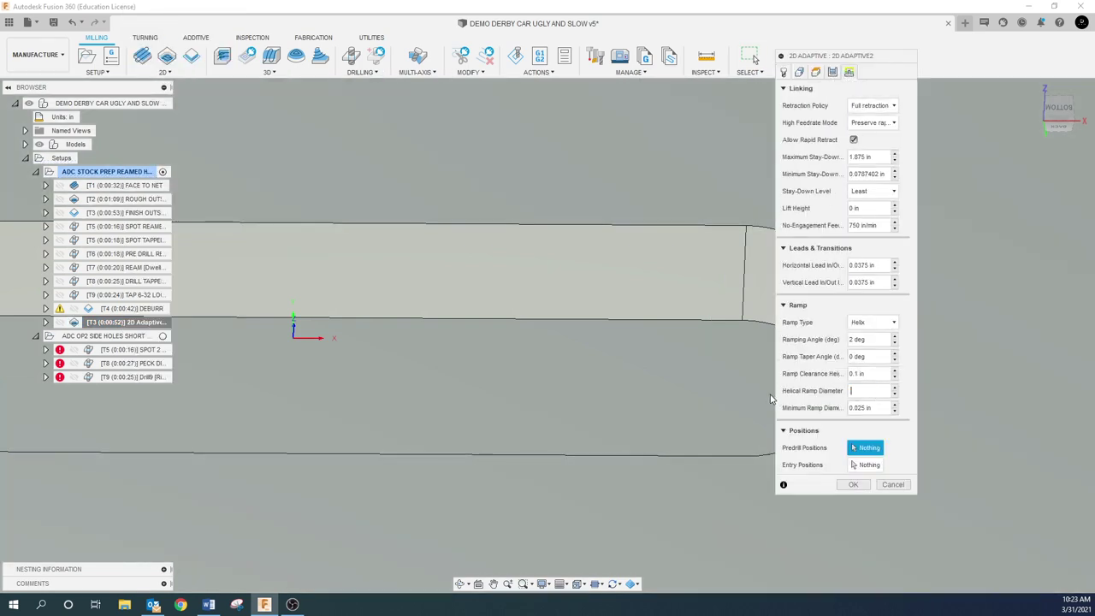
left_click(852, 484)
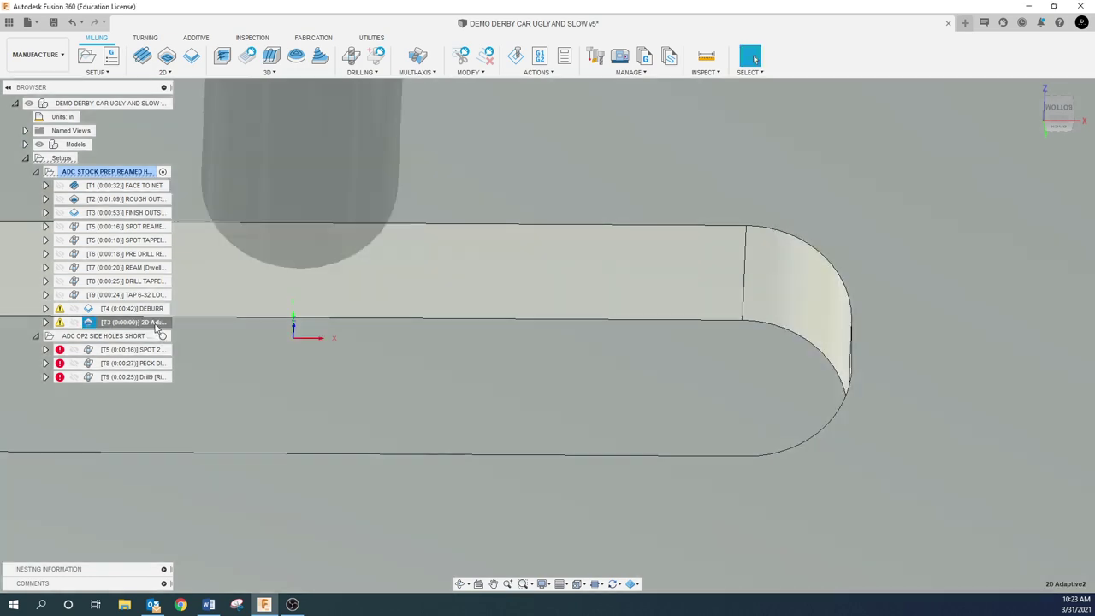
- Return the adaptive operation's helical ramp diameter to 0.1 in, regenerate it and check the toolpath inside the slot
right_click(156, 325)
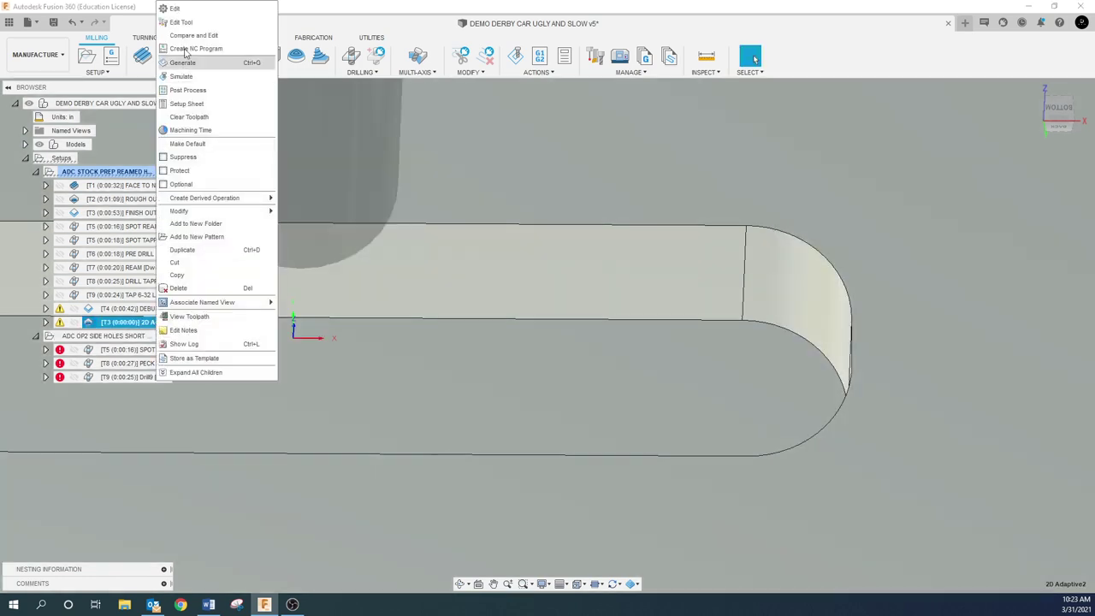
left_click(195, 12)
left_click(831, 72)
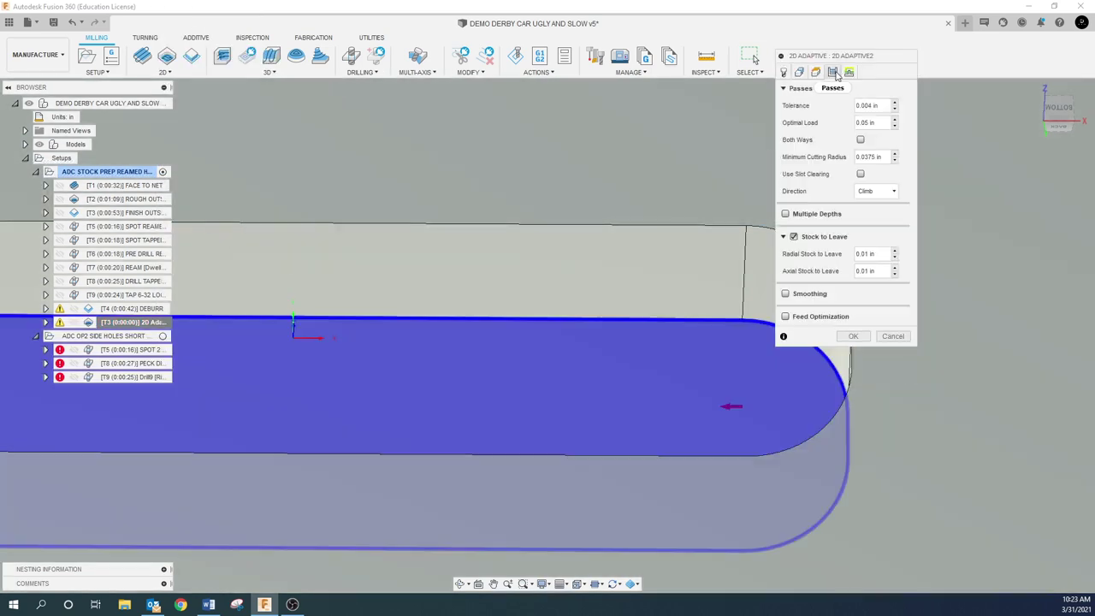
left_click(848, 72)
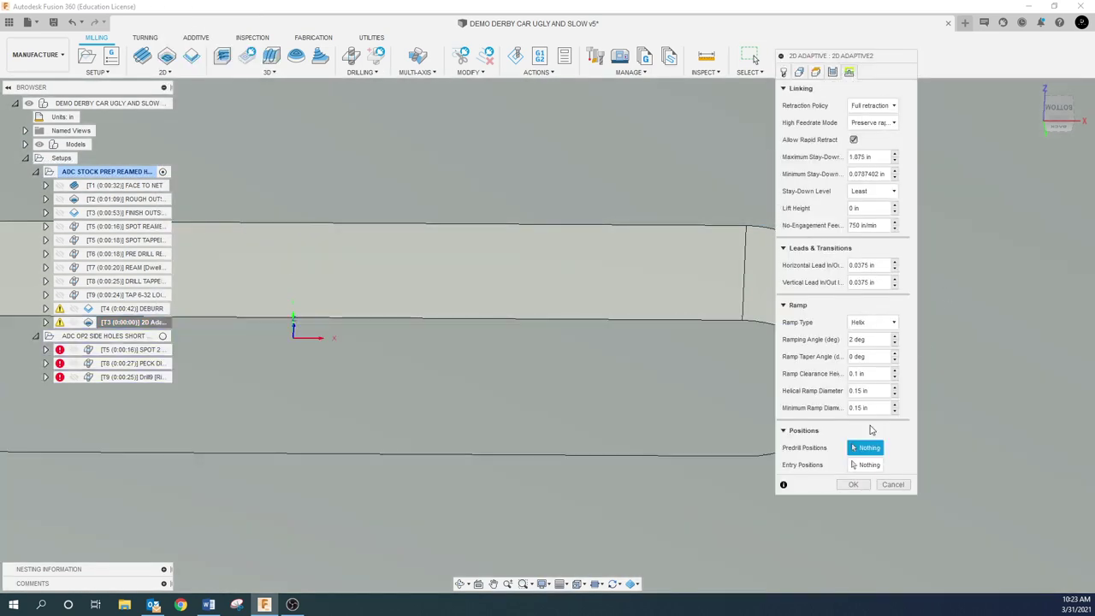
double_click(850, 391)
type("1")
left_click(853, 484)
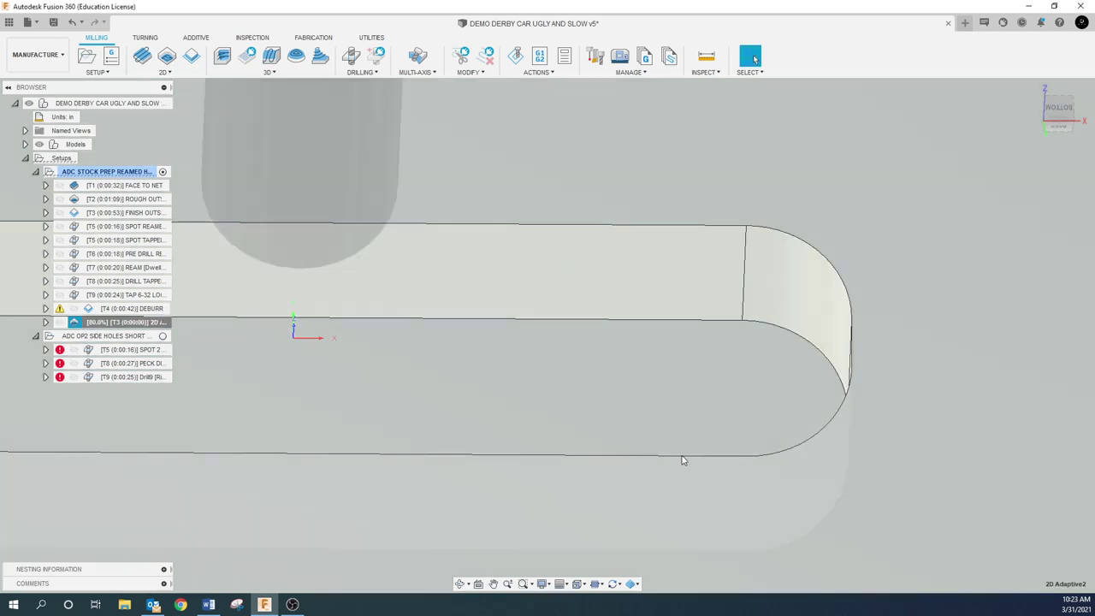
middle_click_drag(576, 467, 576, 462, "shift")
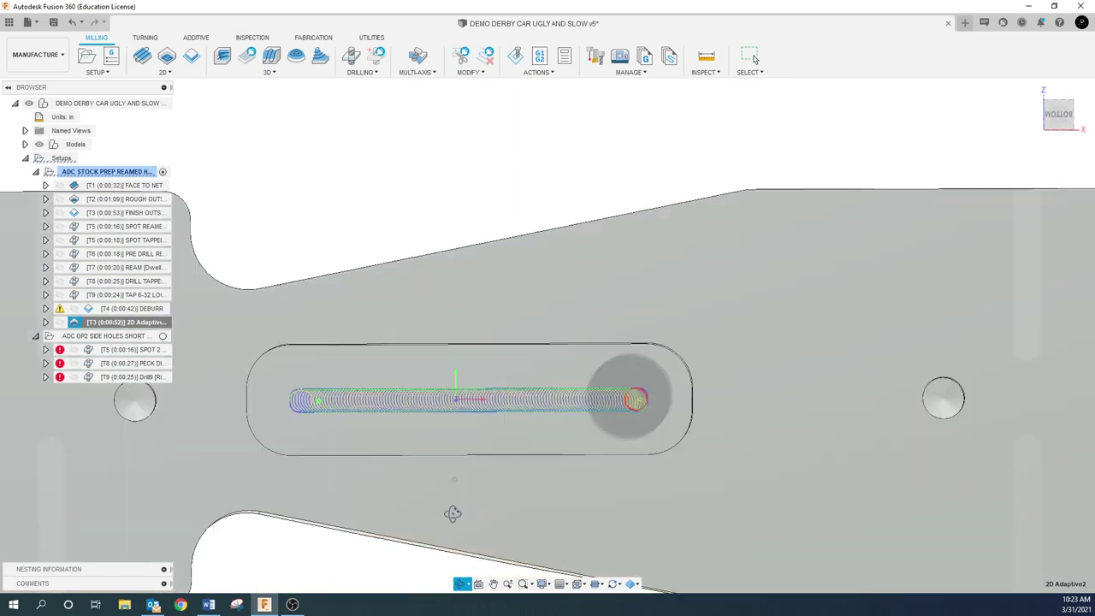
middle_click_drag(452, 513, 456, 480, "shift")
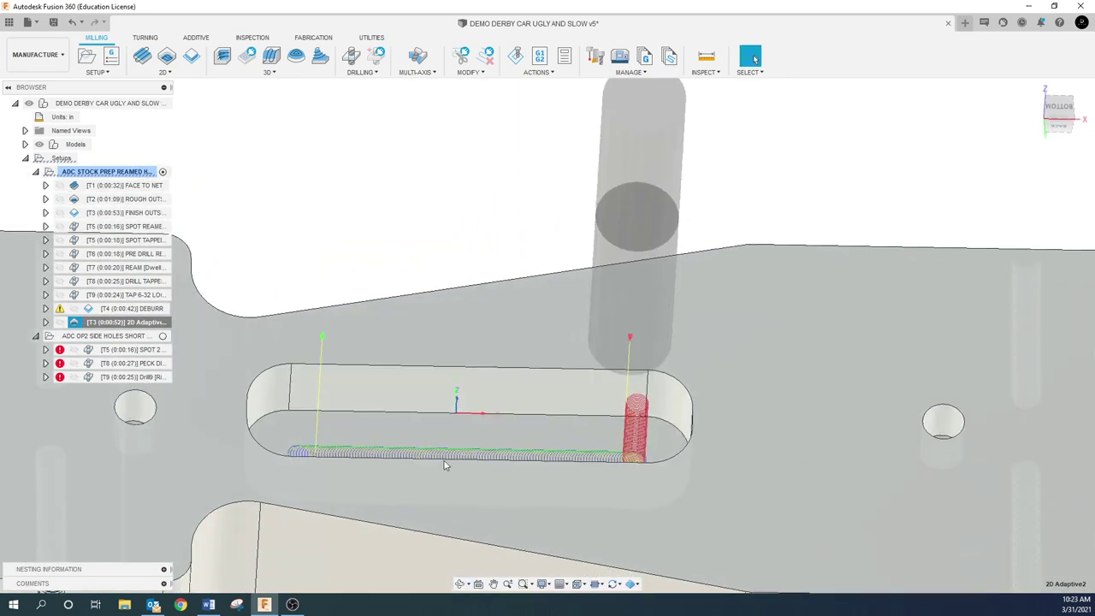
left_click(253, 210)
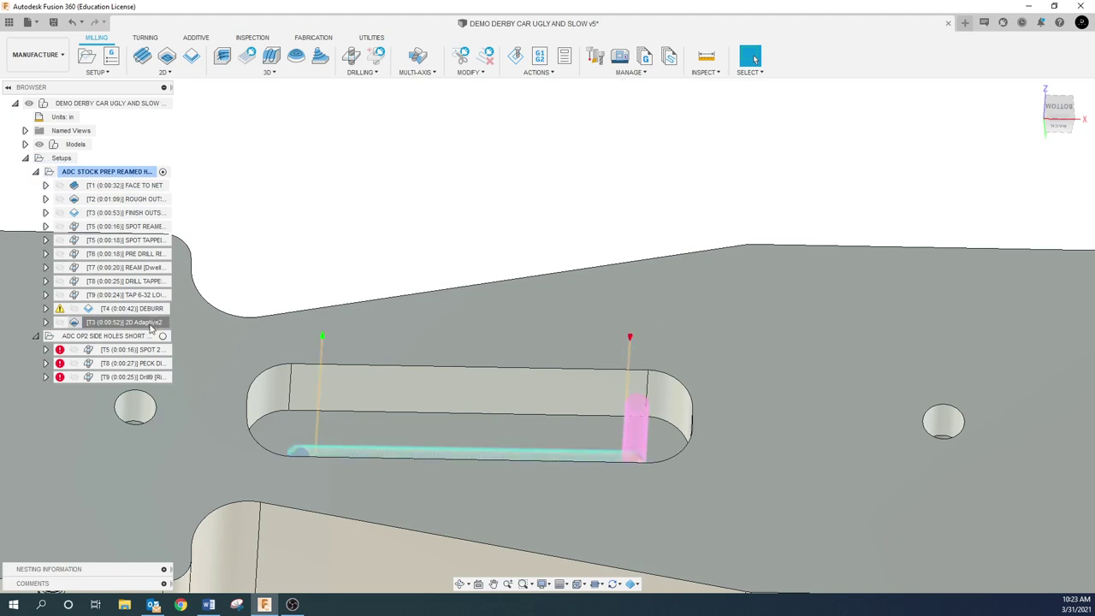
- Create a derived 2D Contour operation from the slot's 2D Adaptive operation, keeping the 3/8 in flat end mill
right_click(152, 325)
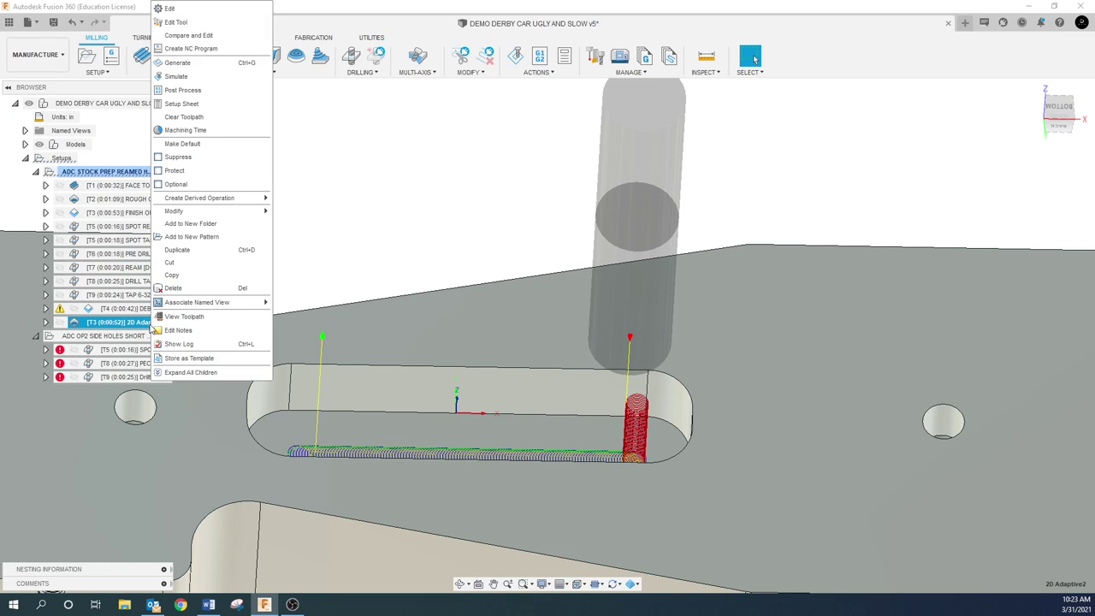
mouse_move(218, 198)
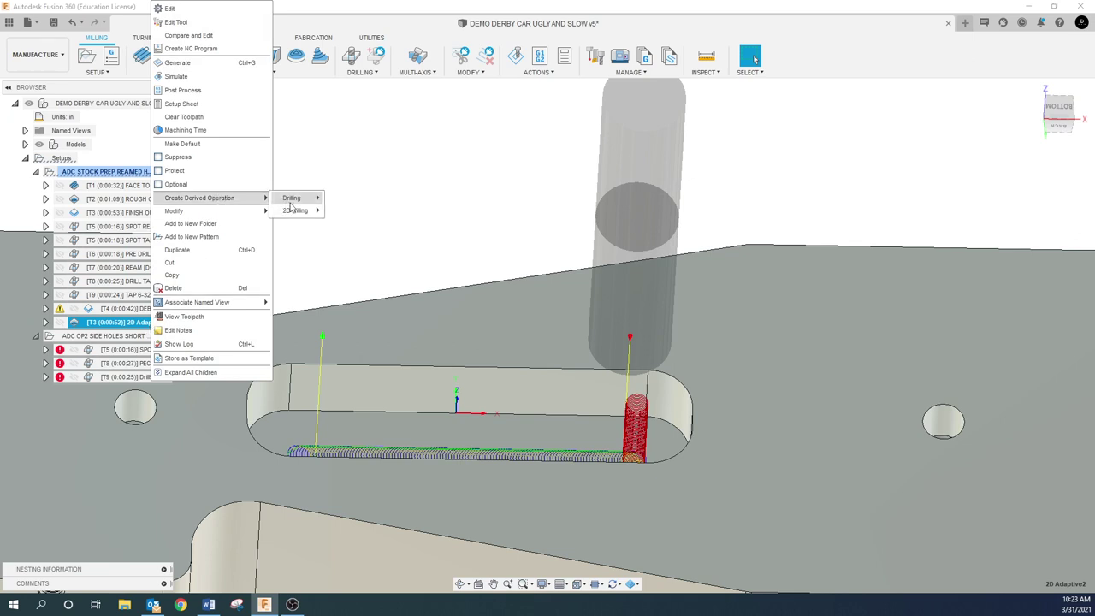
mouse_move(296, 210)
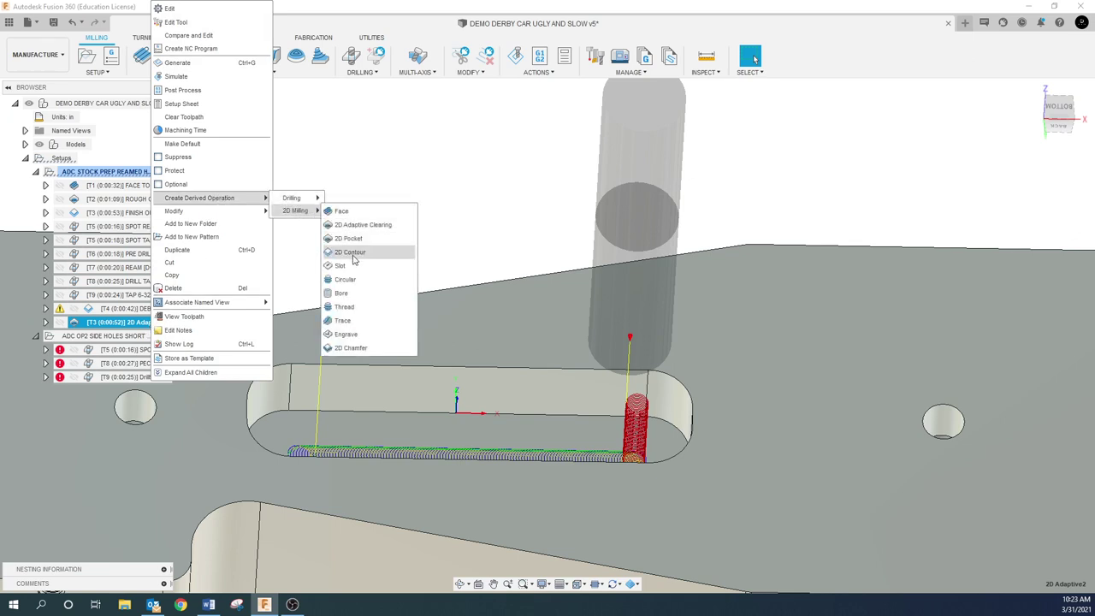
left_click(351, 253)
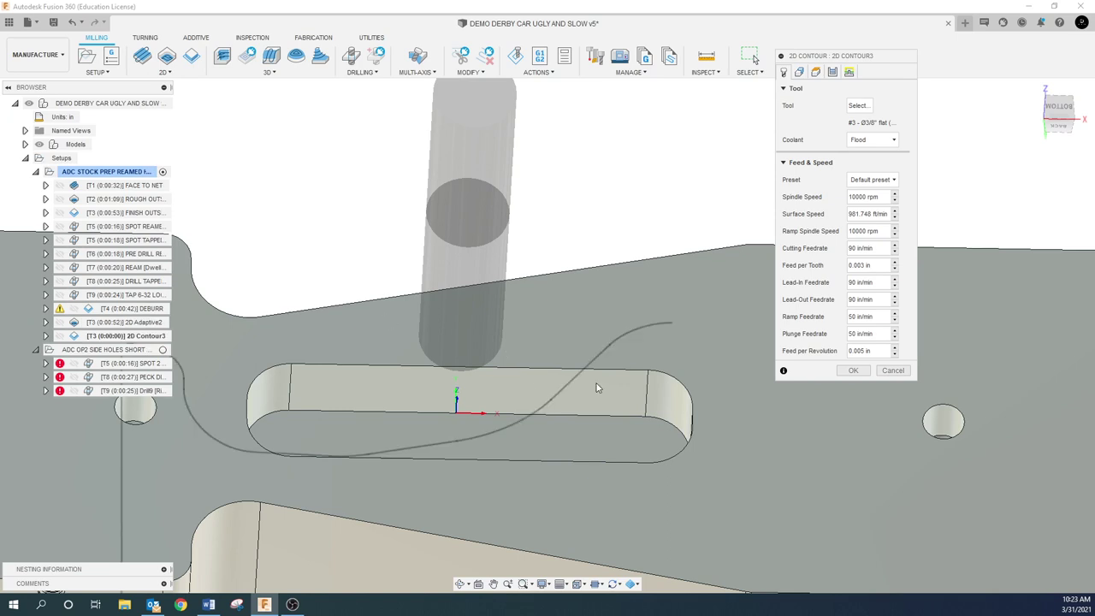
- Enable two finishing passes with a 0.005 in stepover, a repeated finishing pass and a 0.125 in finishing overlap for the slot contour
left_click(799, 72)
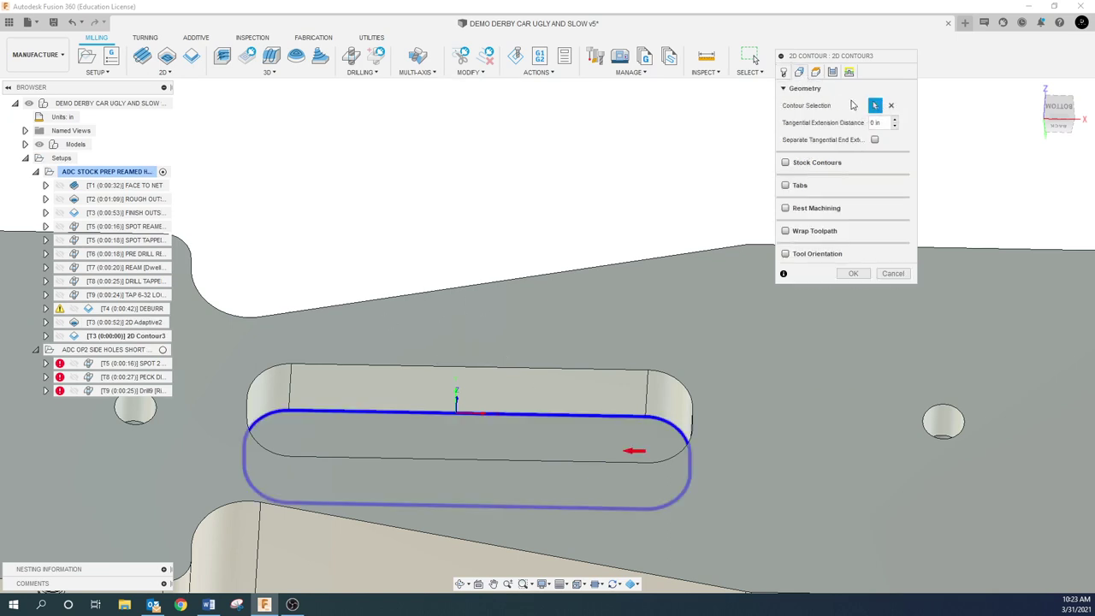
left_click(816, 74)
left_click(832, 71)
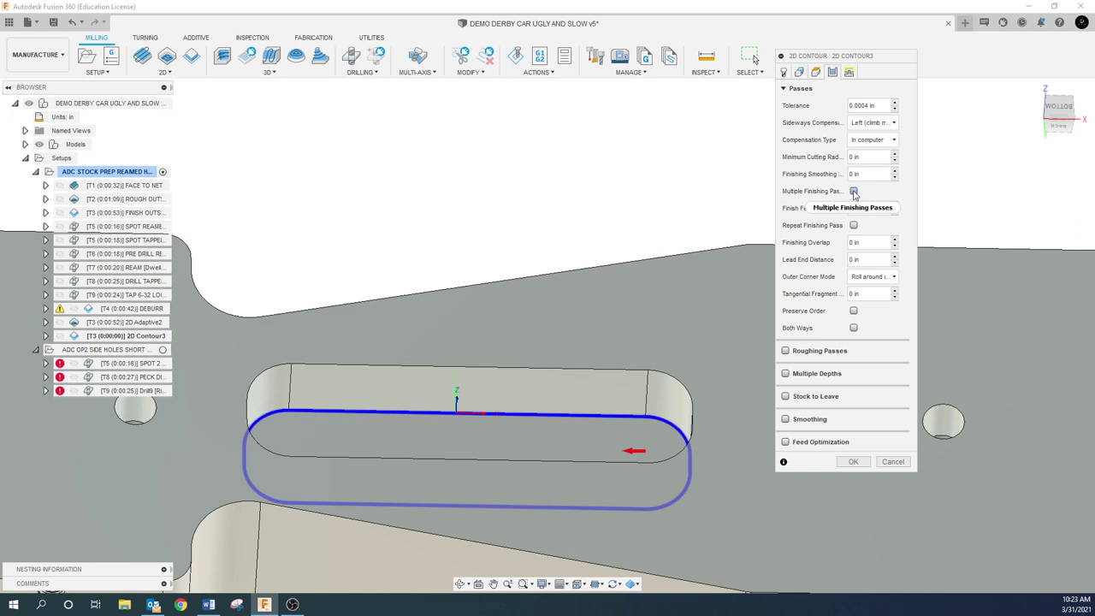
left_click(853, 192)
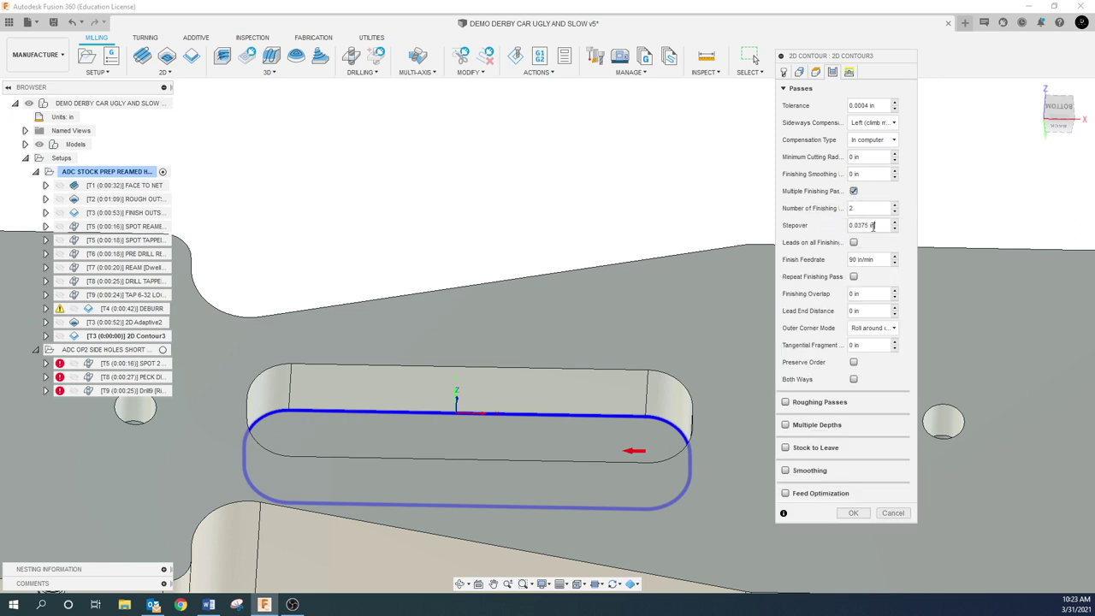
left_click_drag(873, 225, 808, 225)
key("BackSpace")
type(".005")
left_click(854, 277)
left_click(851, 294)
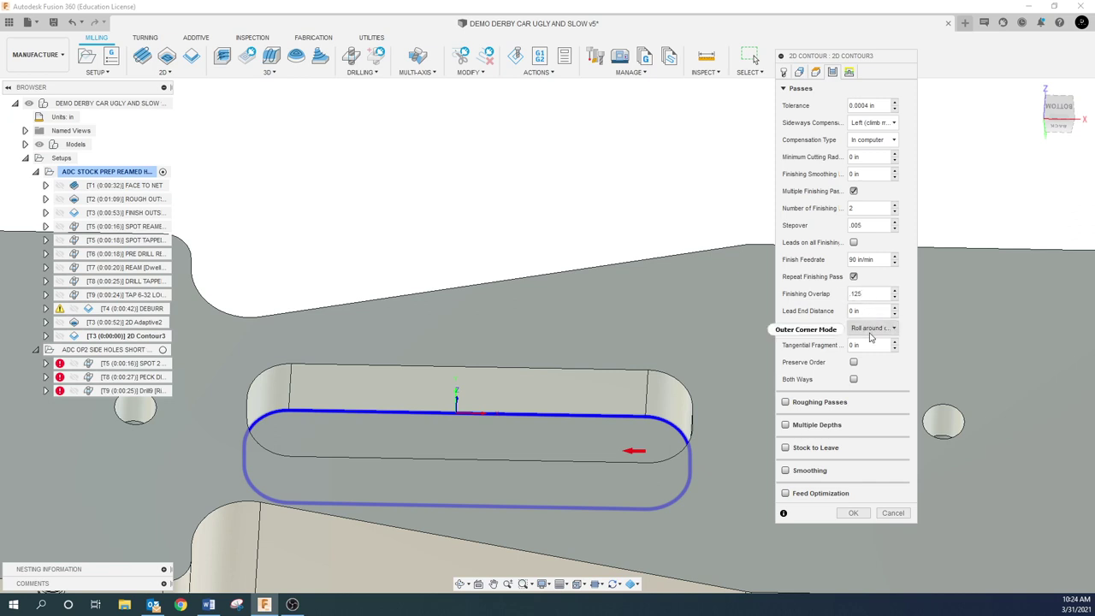
- Set the contour's entry position at the middle of the slot's end edge, generate the toolpath and check its lead-in
left_click(849, 72)
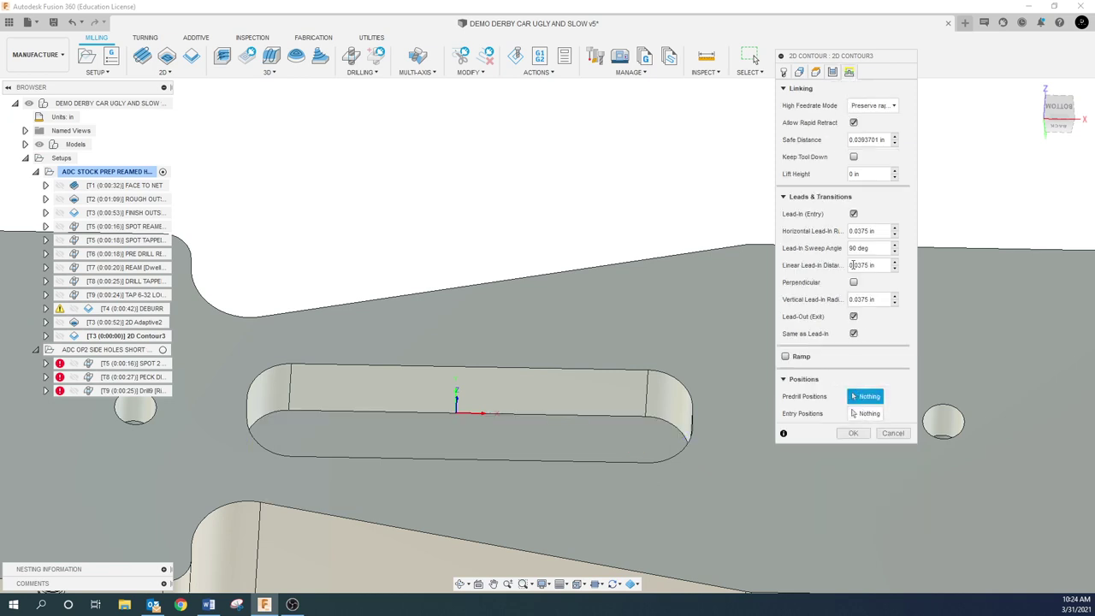
left_click(864, 414)
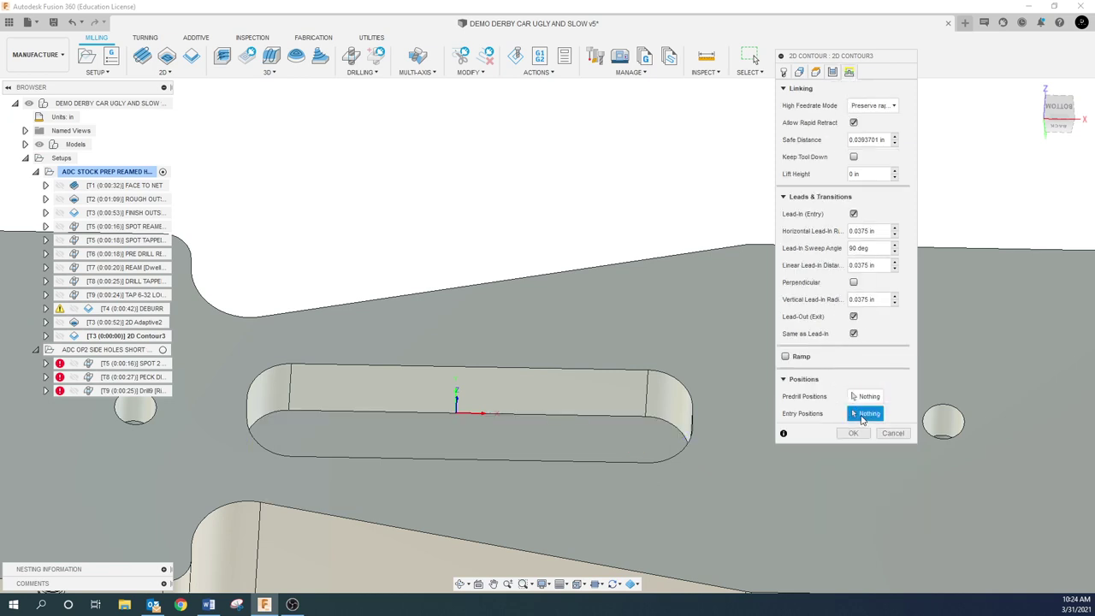
middle_click_drag(680, 405, 660, 439, "shift")
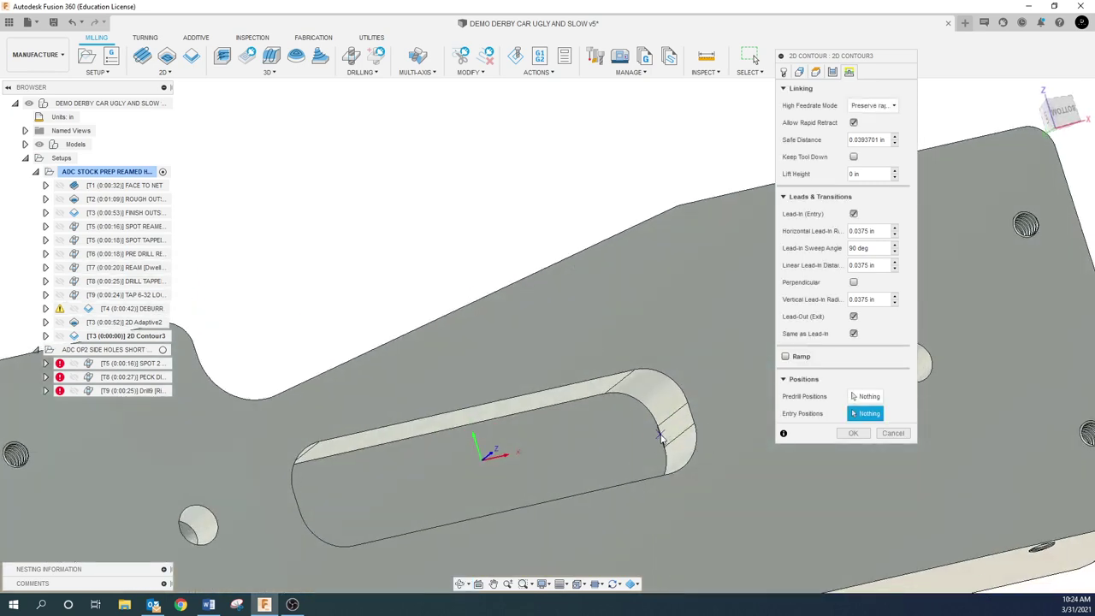
left_click(661, 435)
left_click(865, 434)
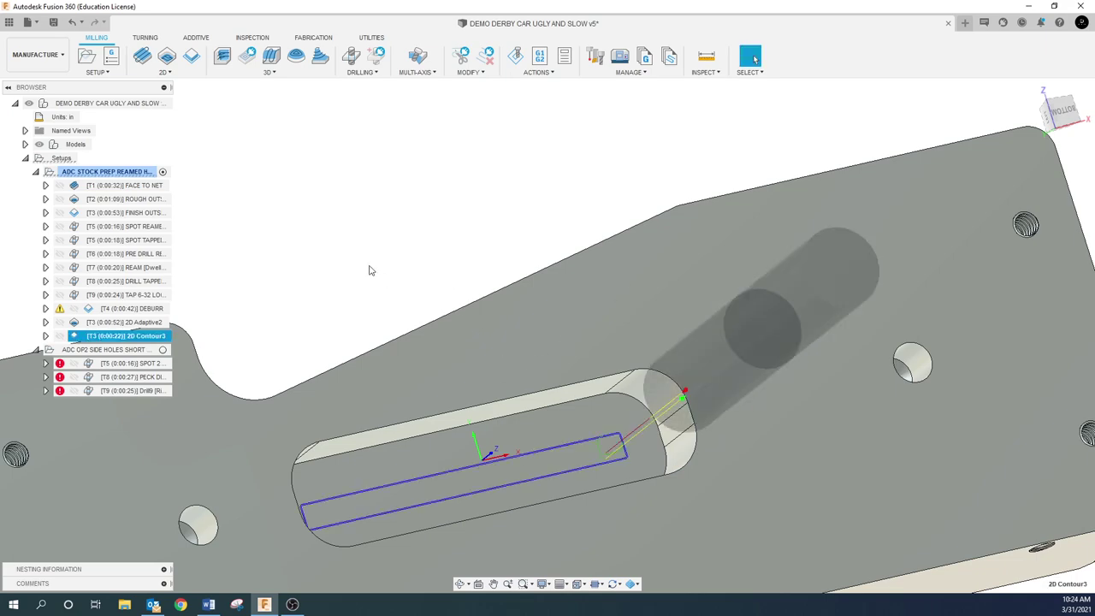
scroll(610, 442, "up", 3)
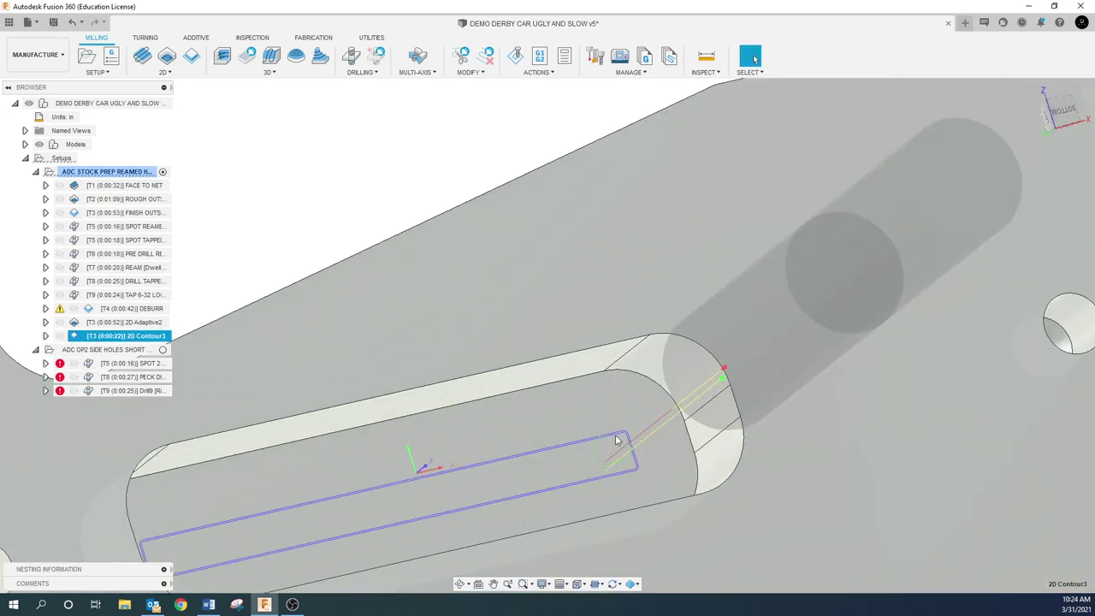
mouse_move(630, 468)
middle_mouse_down("shift")
mouse_move(612, 453)
mouse_move(649, 470)
middle_mouse_up("shift")
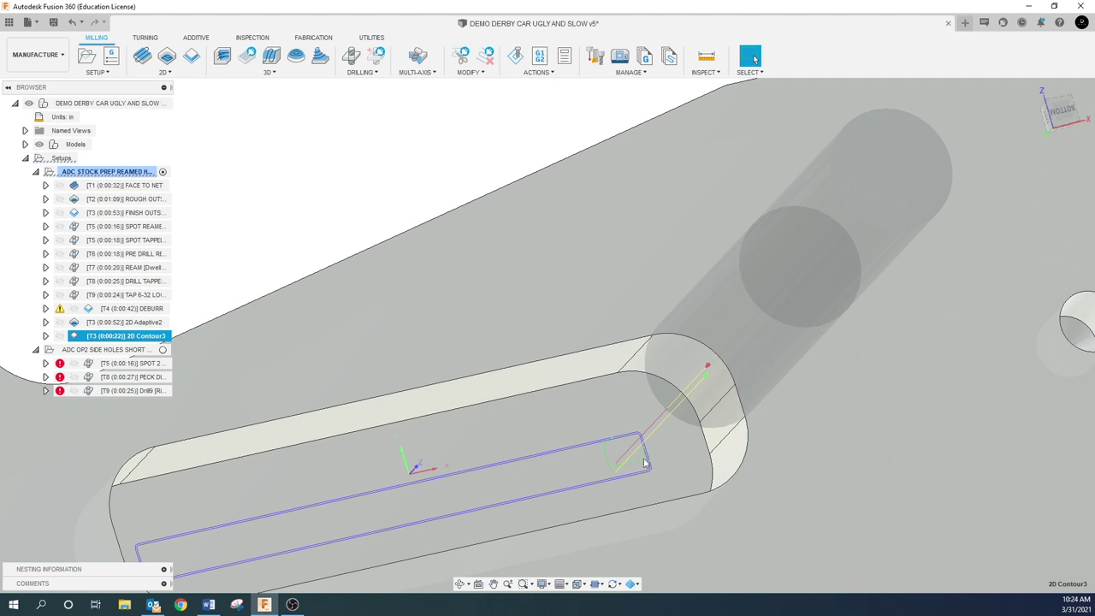
scroll(637, 459, "up", 2)
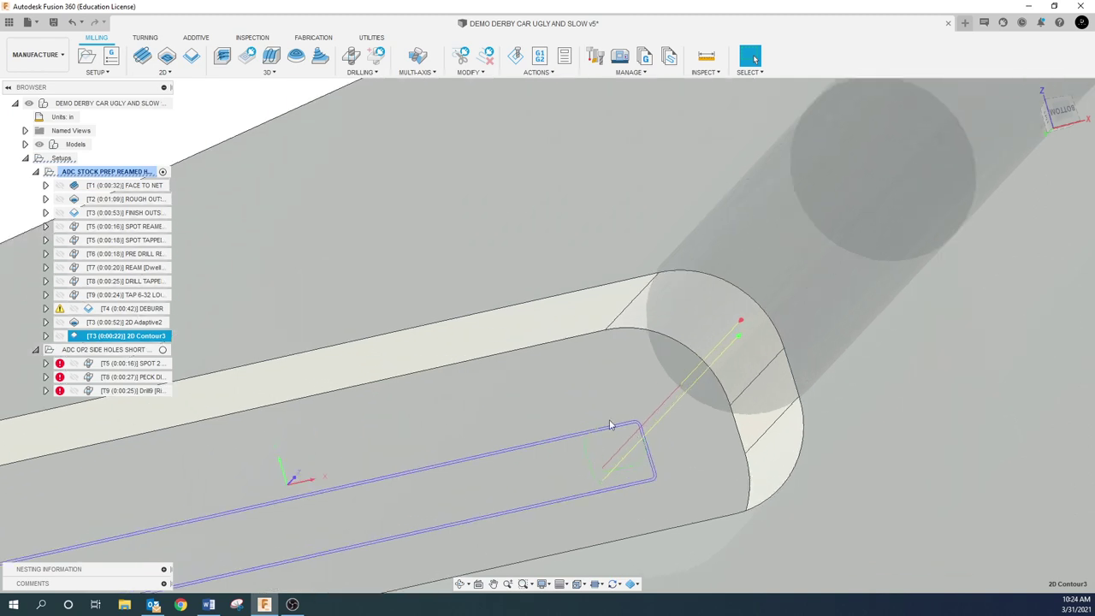
scroll(566, 437, "down", 3)
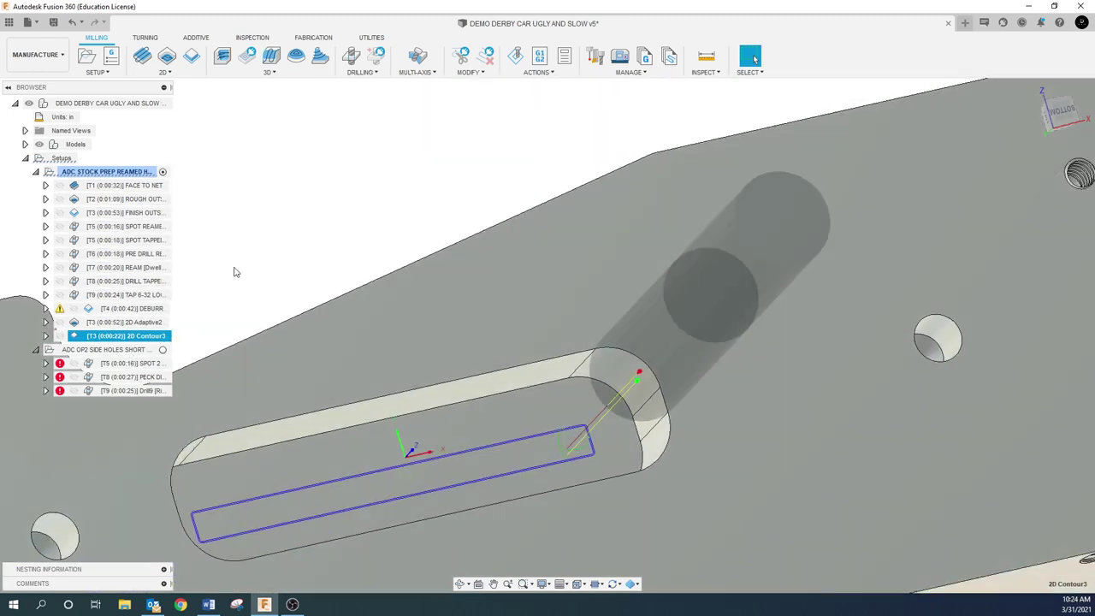
- Try a finishing overlap of 0 in for the slot contour and inspect the regenerated lead-in and lead-out
left_click(232, 249)
left_click(151, 337)
right_click(151, 337)
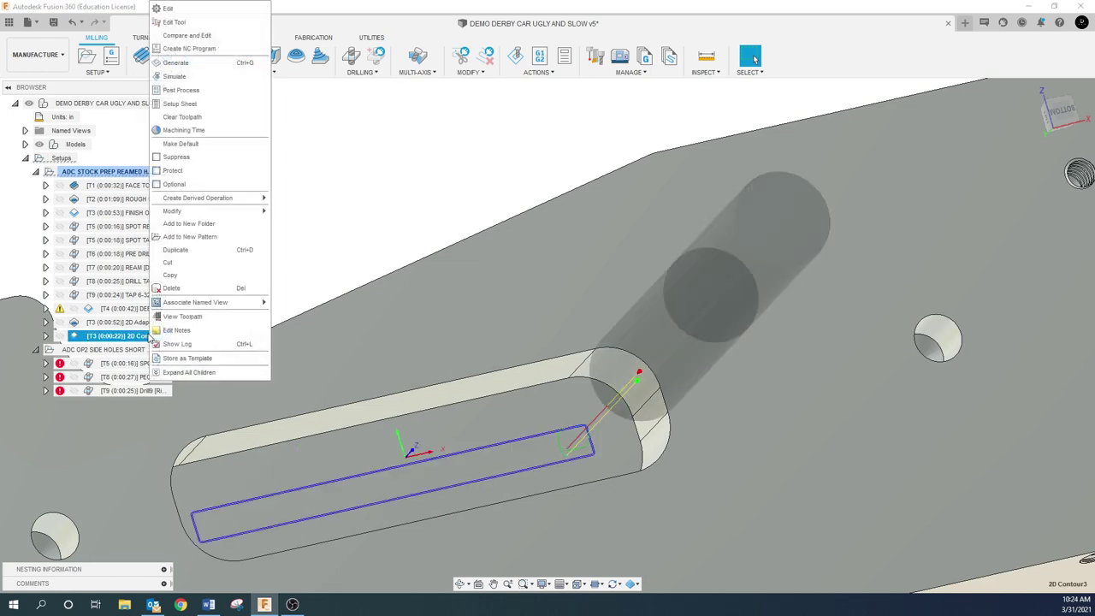
left_click(169, 8)
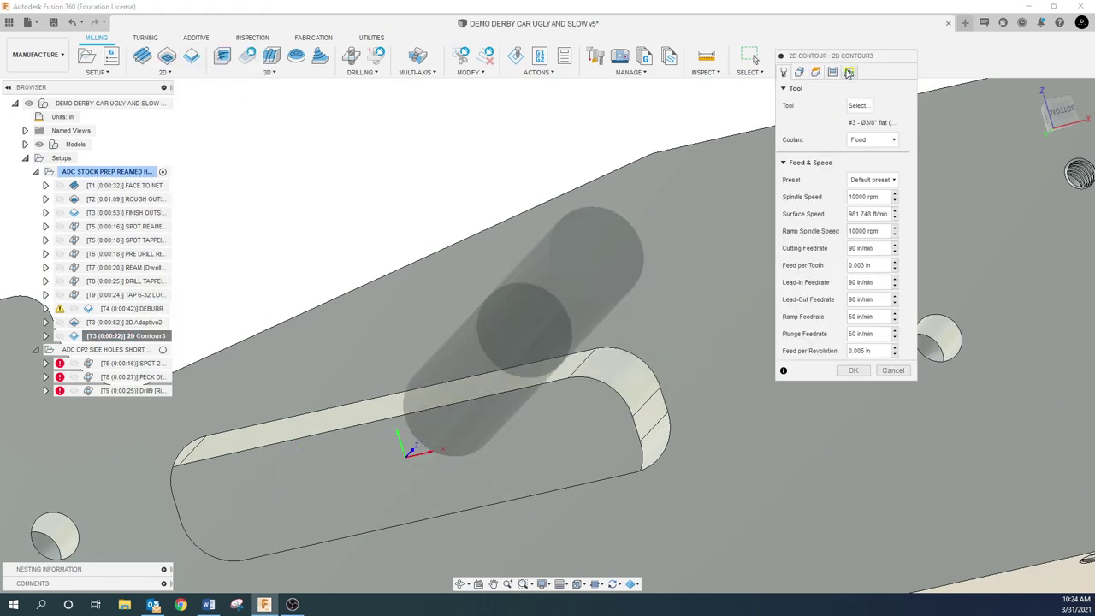
left_click(833, 73)
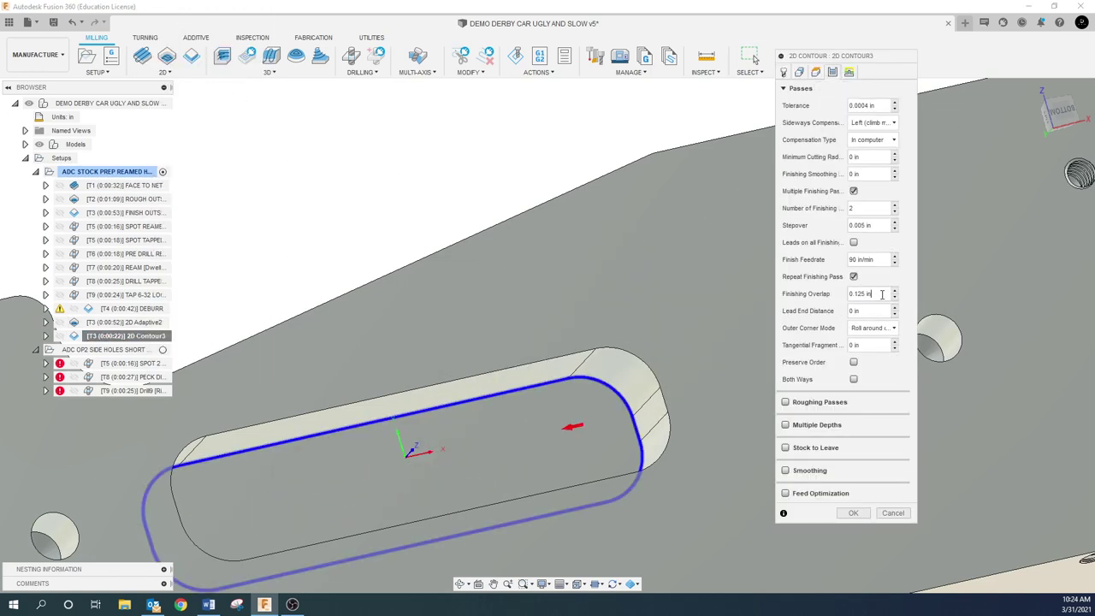
left_click(882, 294)
key("Return")
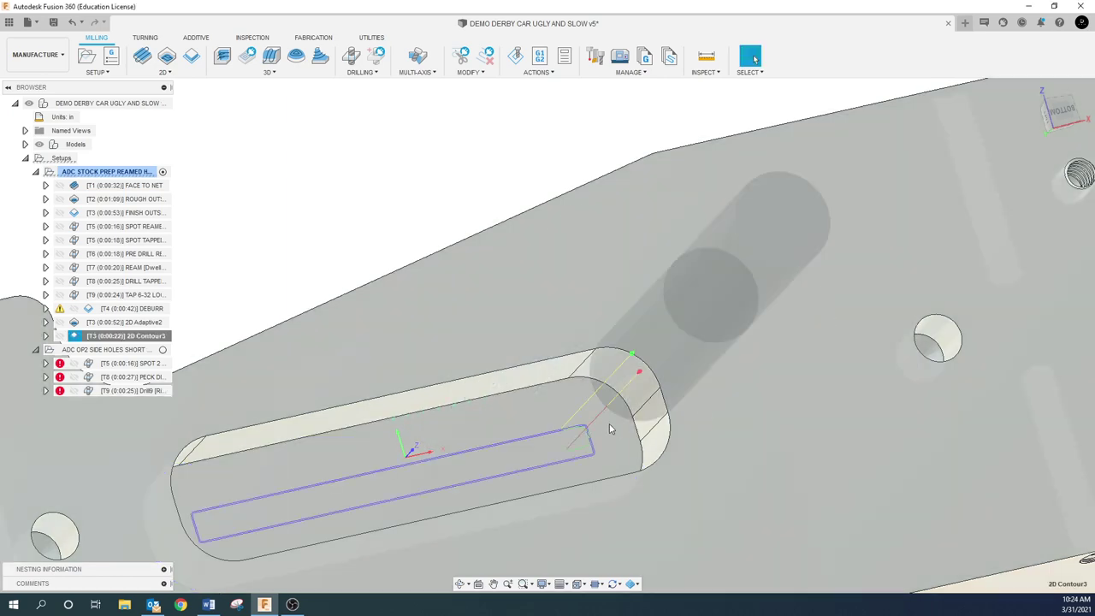
scroll(614, 440, "up", 3)
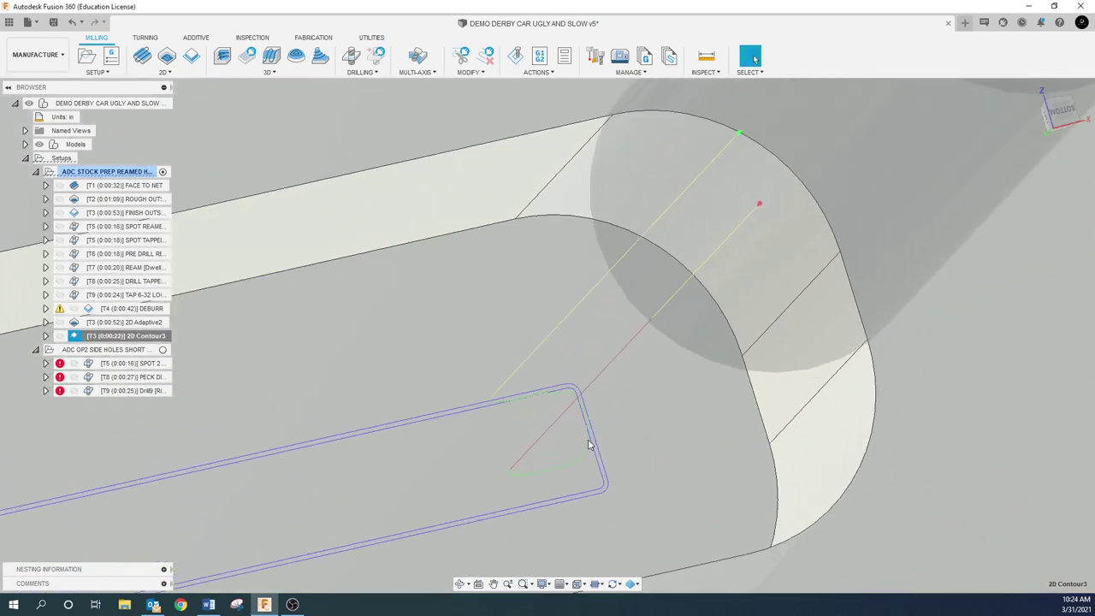
scroll(591, 442, "up", 2)
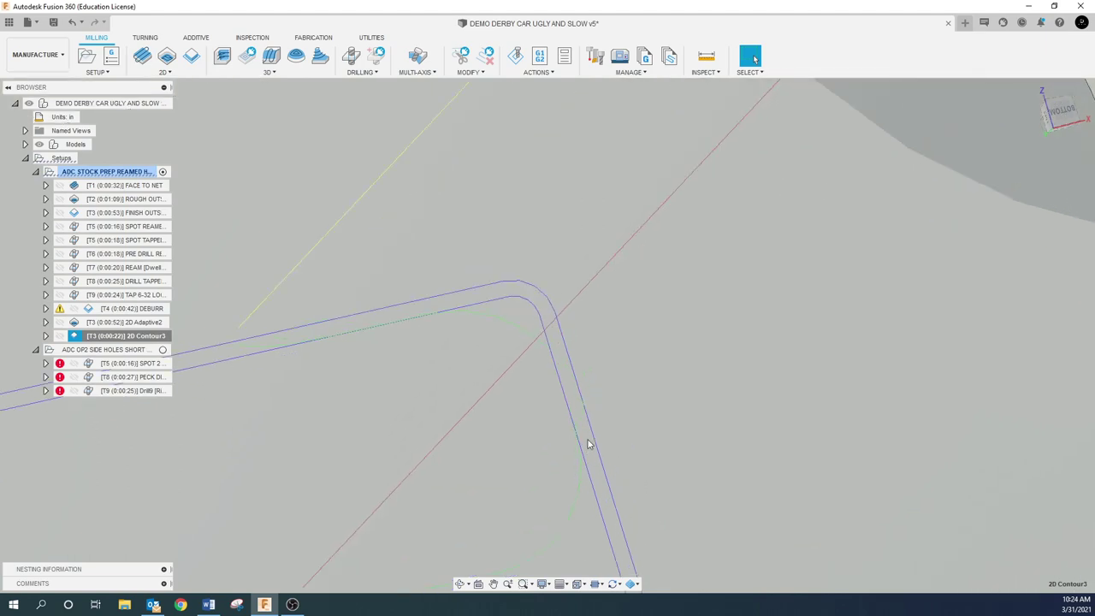
scroll(585, 442, "down", 4)
scroll(350, 264, "down", 2)
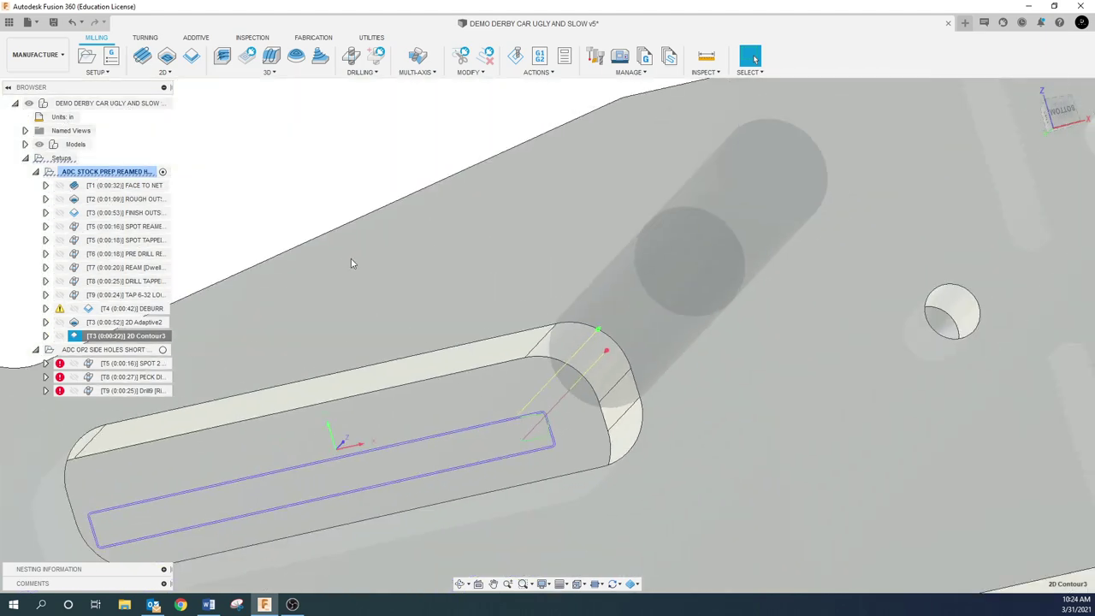
- Set the slot contour's finishing overlap back to 0.125 in and regenerate its toolpath
left_click(299, 236)
right_click(146, 336)
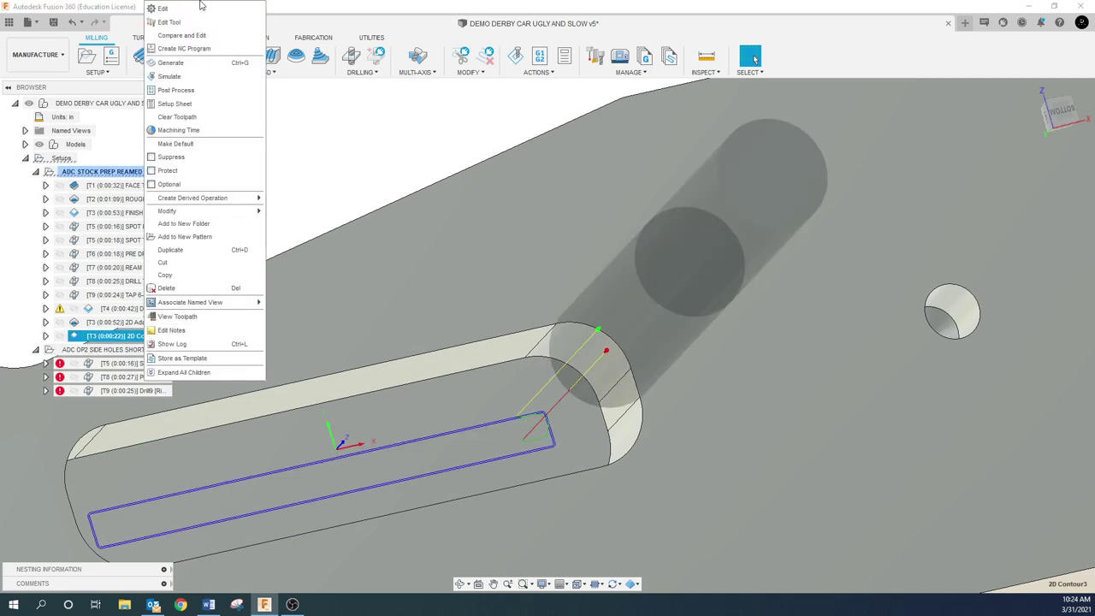
left_click(201, 7)
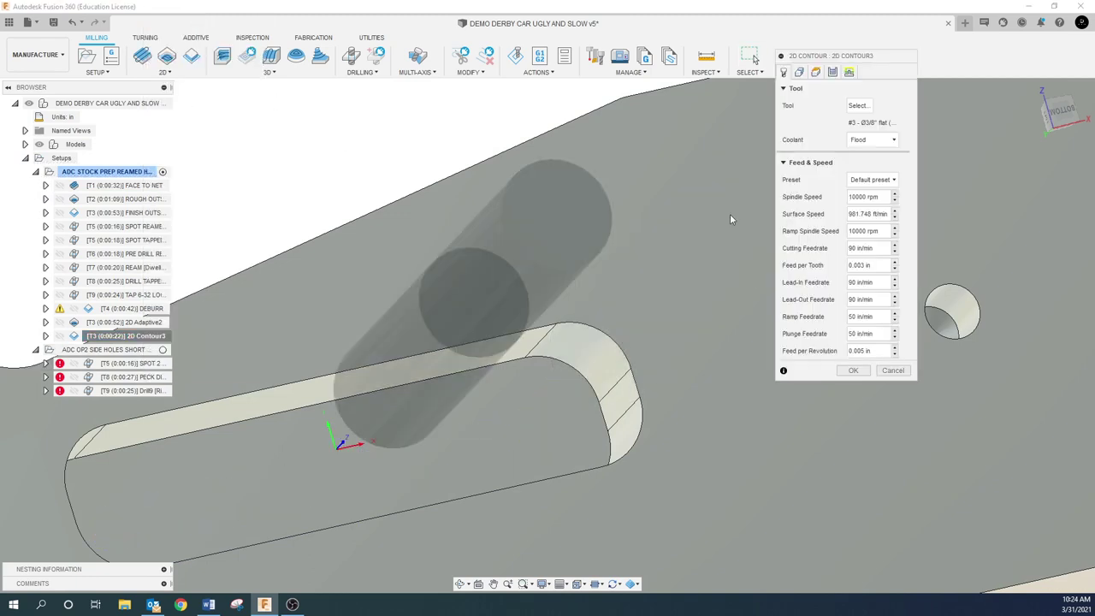
left_click(832, 73)
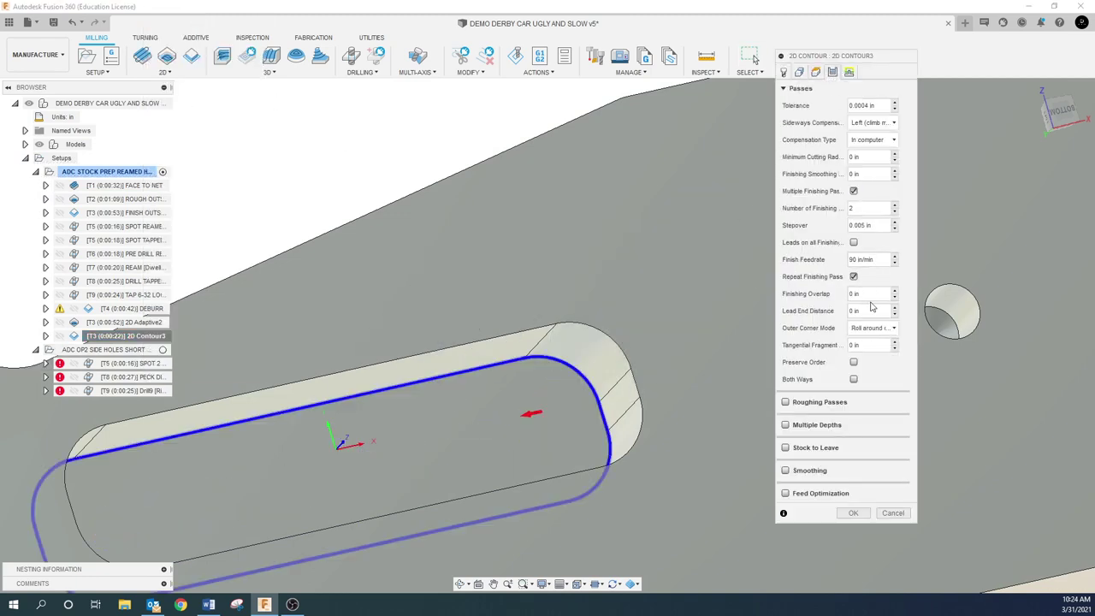
left_click(871, 296)
double_click(869, 292)
type(".125")
left_click(854, 513)
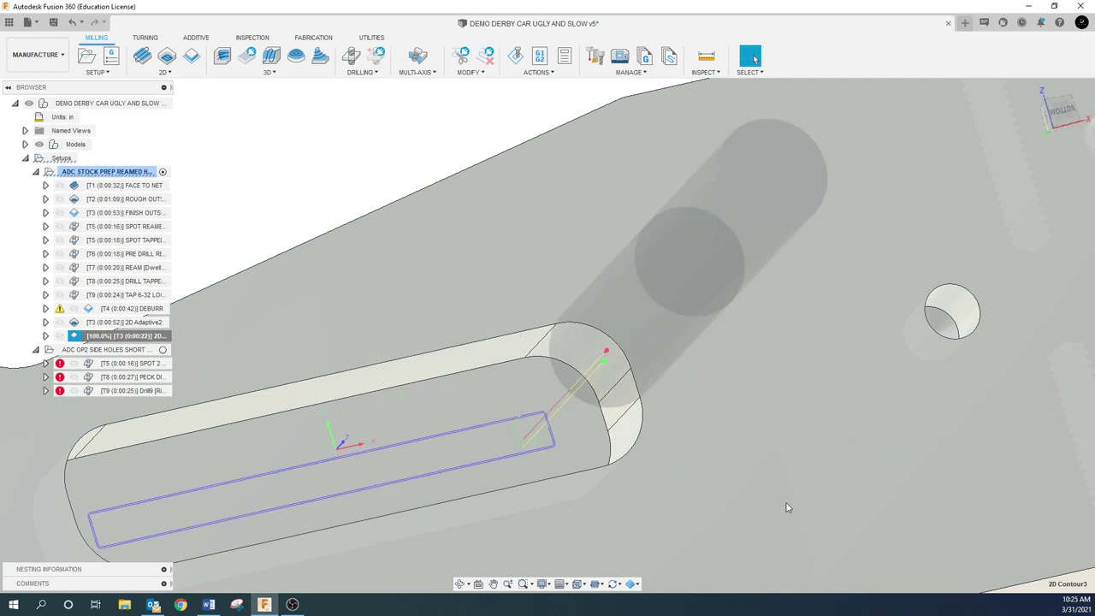
- Rename the slot's 2D Adaptive operation as ROUGH POCKET
scroll(581, 367, "down", 5)
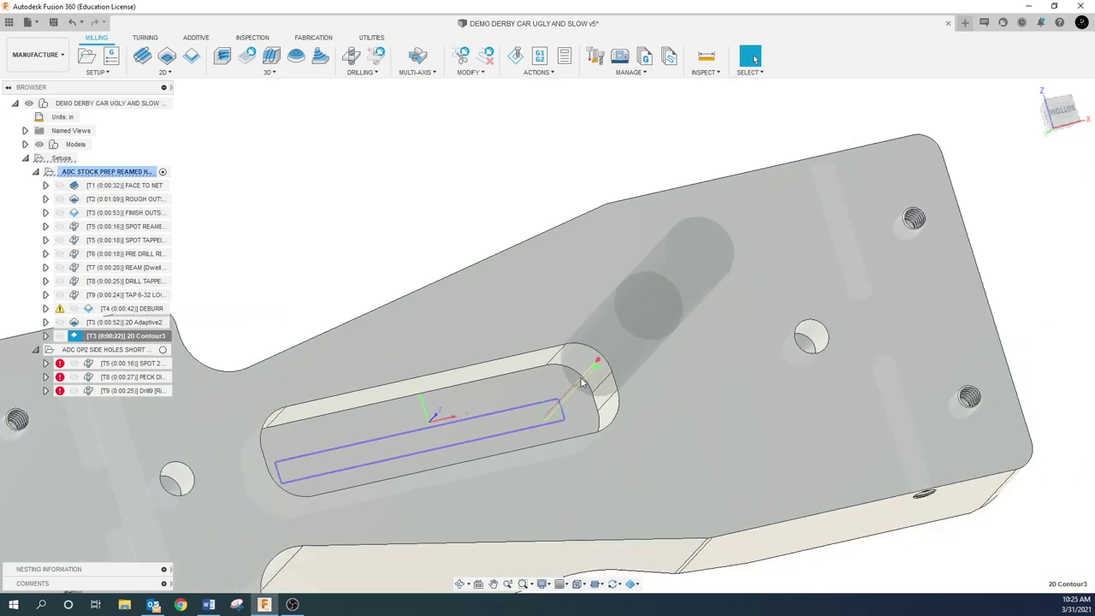
left_click(493, 584)
left_click_drag(530, 507, 539, 432)
middle_click_drag(643, 517, 628, 484, "shift")
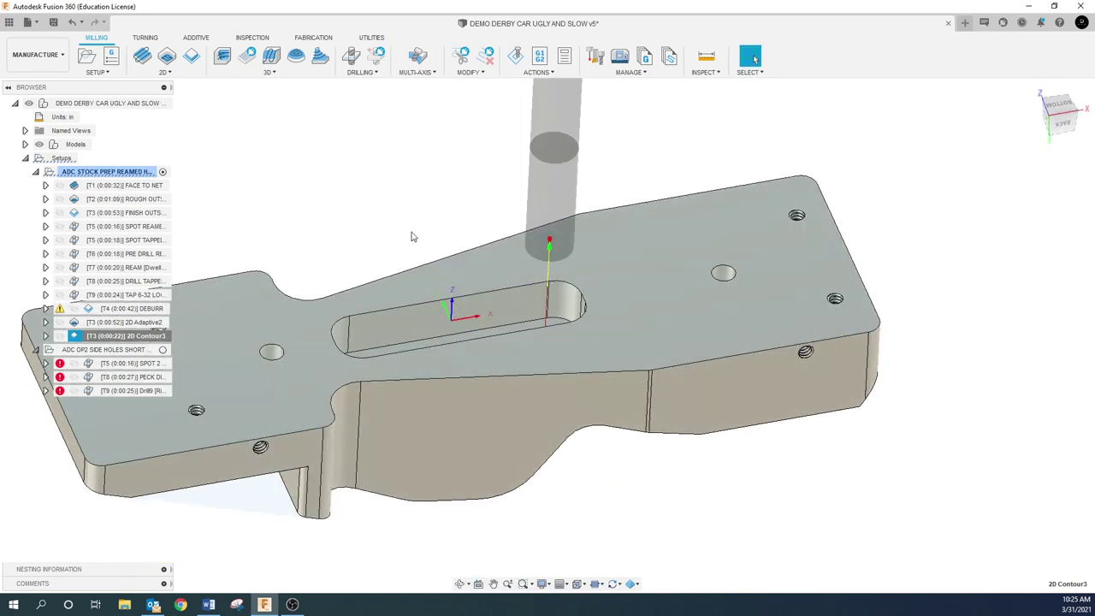
key("Escape")
left_click(121, 198)
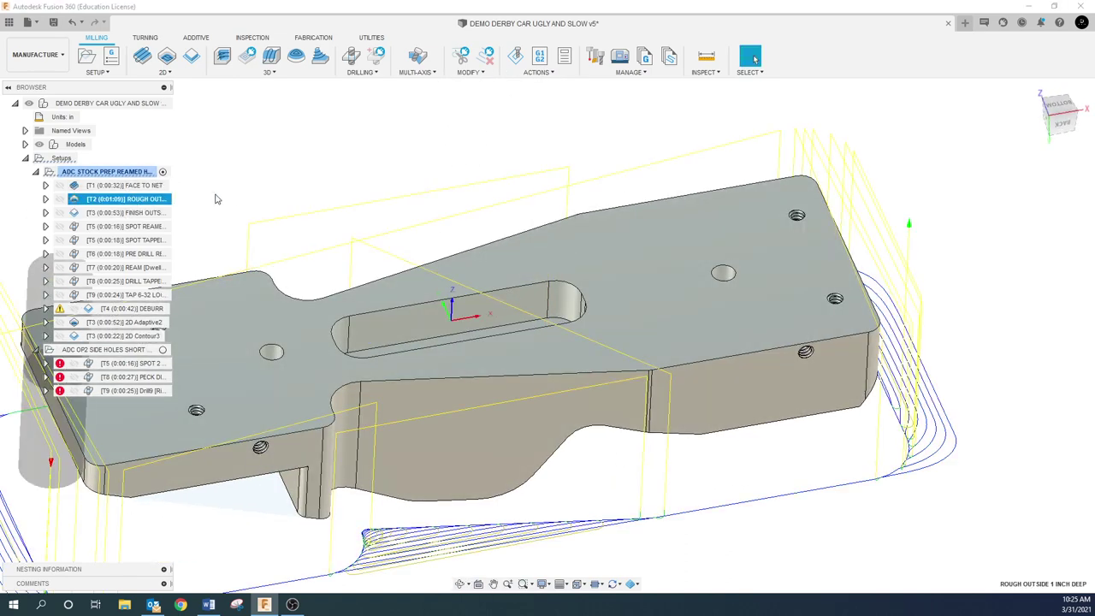
left_click(298, 158)
left_click(145, 322)
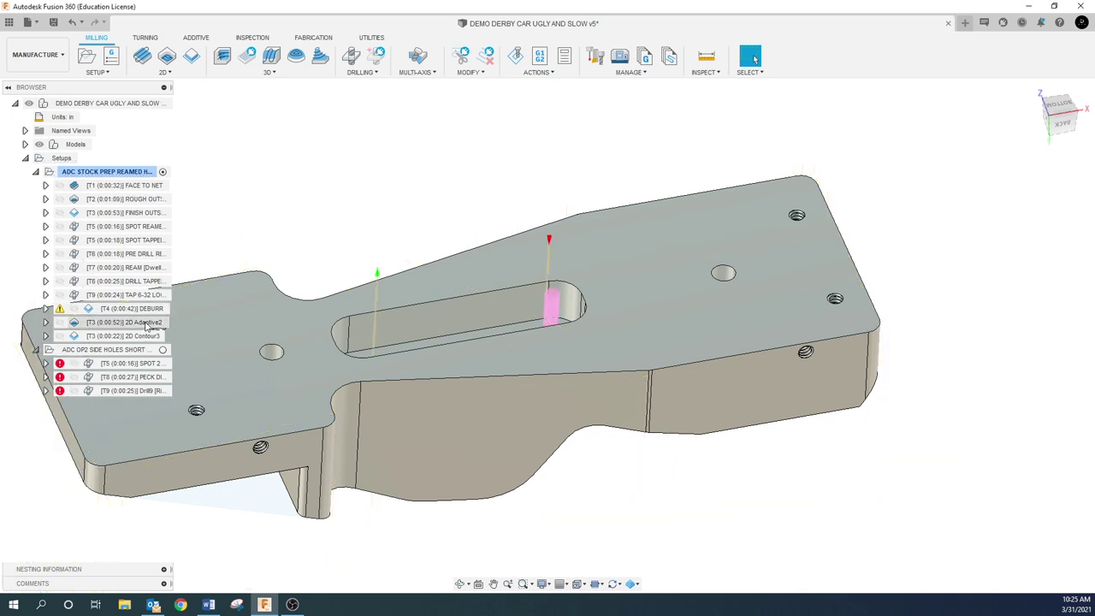
left_click(147, 323)
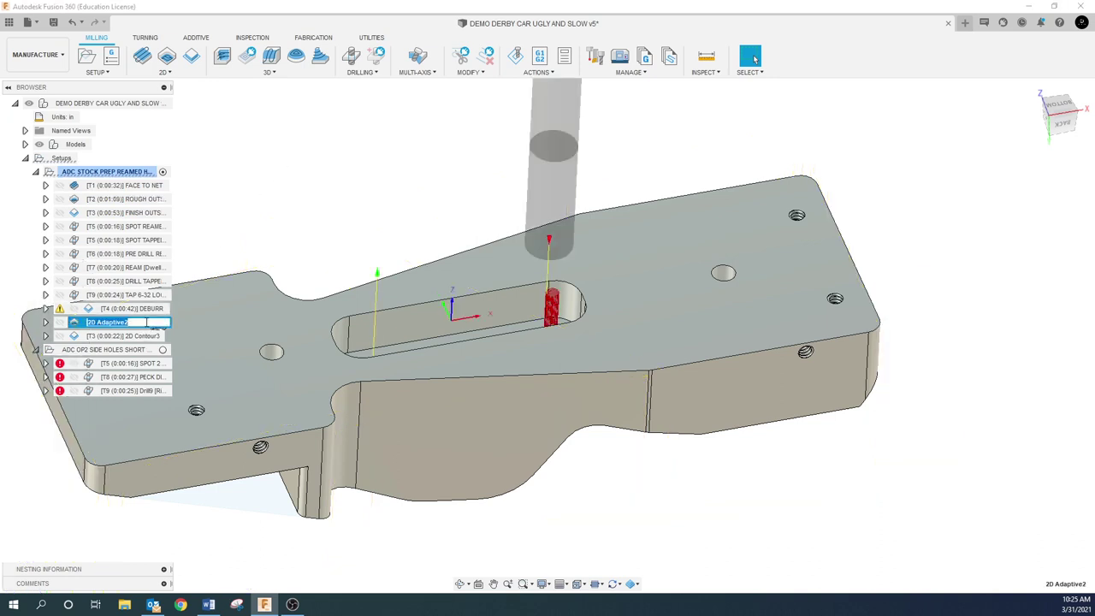
type("ROUGH POCKET")
key("Return")
key("Escape")
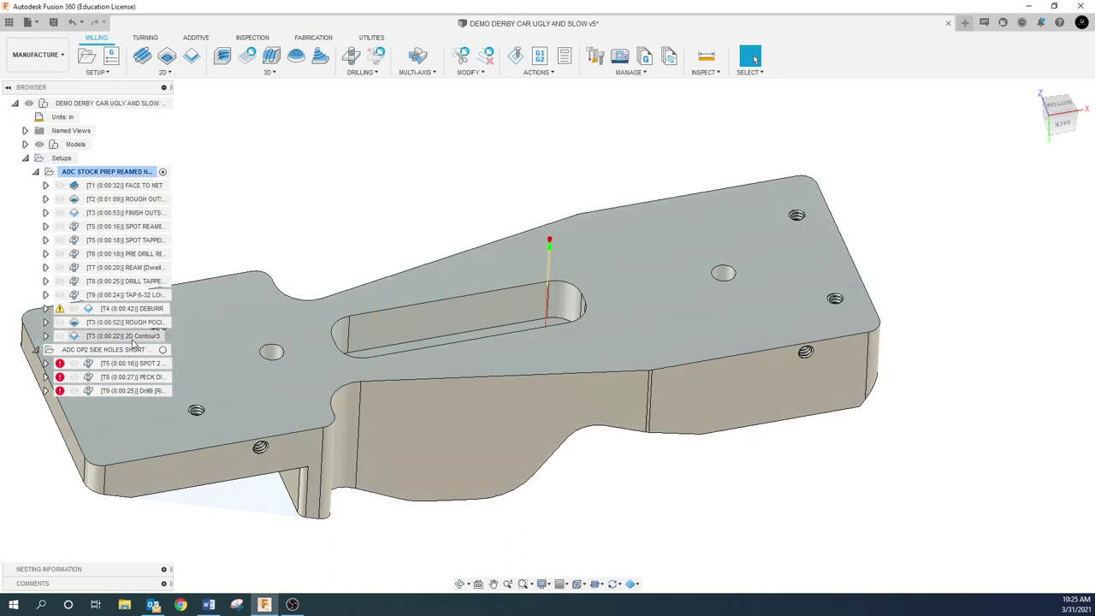
- Rename the slot's 2D Contour operation as FINISH POCKET
left_click(133, 339)
left_click(132, 338)
type("FINISH POCKET")
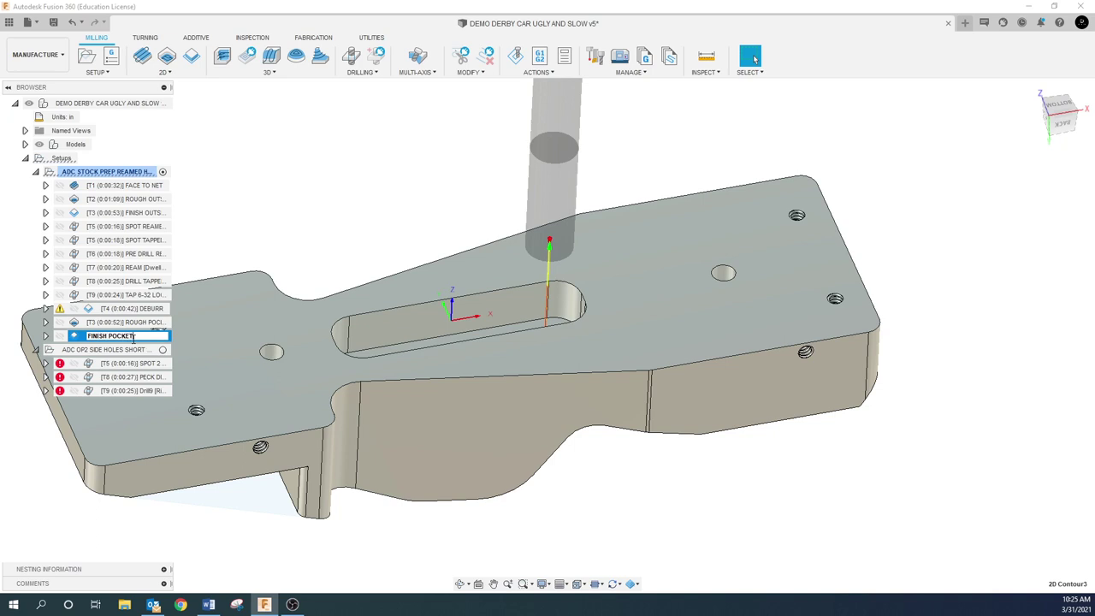
key("Return")
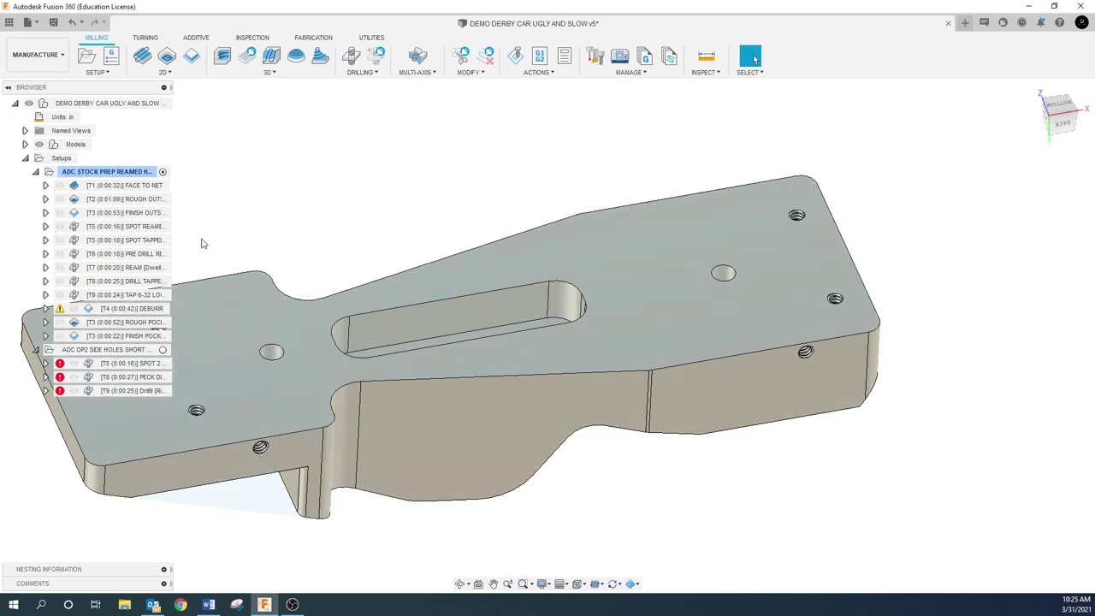
key("Escape")
- Move ROUGH POCKET and FINISH POCKET directly after the outside finishing operation and review the toolpaths in machining order
left_click(148, 321)
left_click_drag(148, 322, 148, 220)
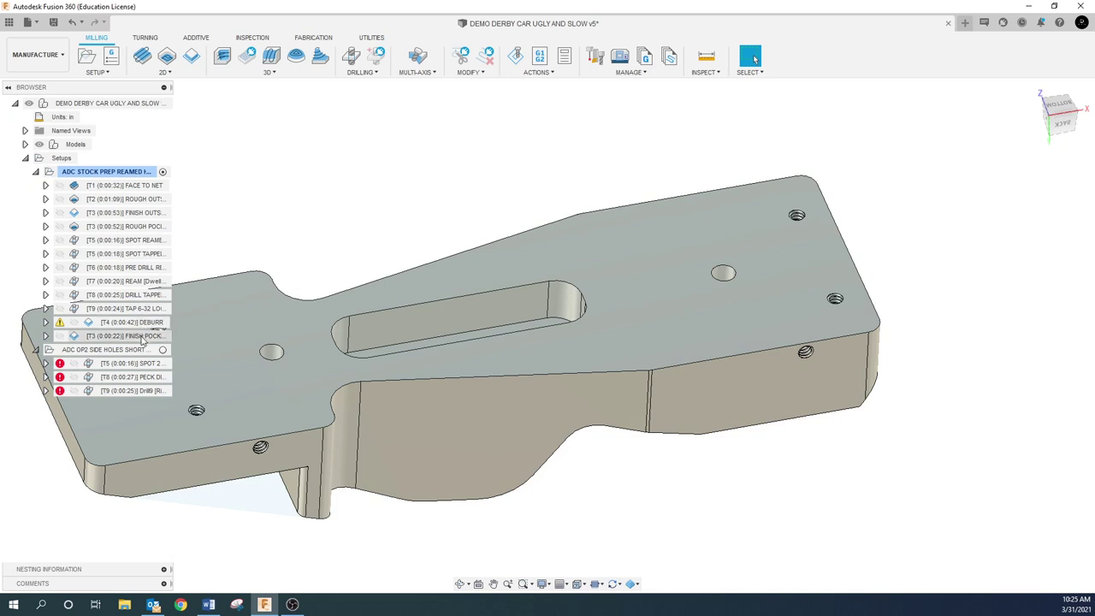
left_click(168, 199)
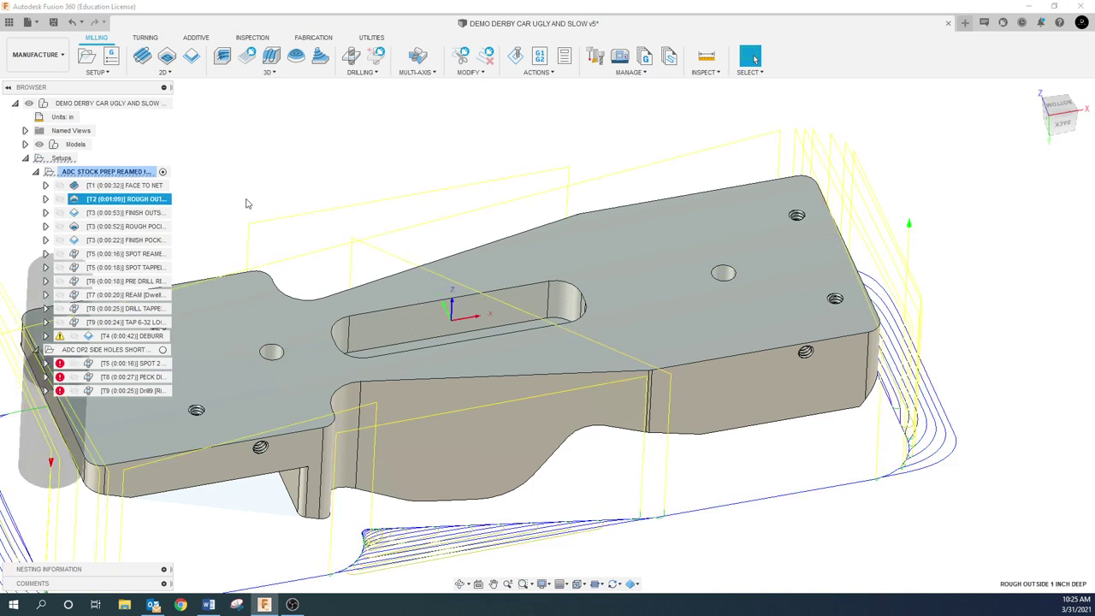
left_click(154, 212)
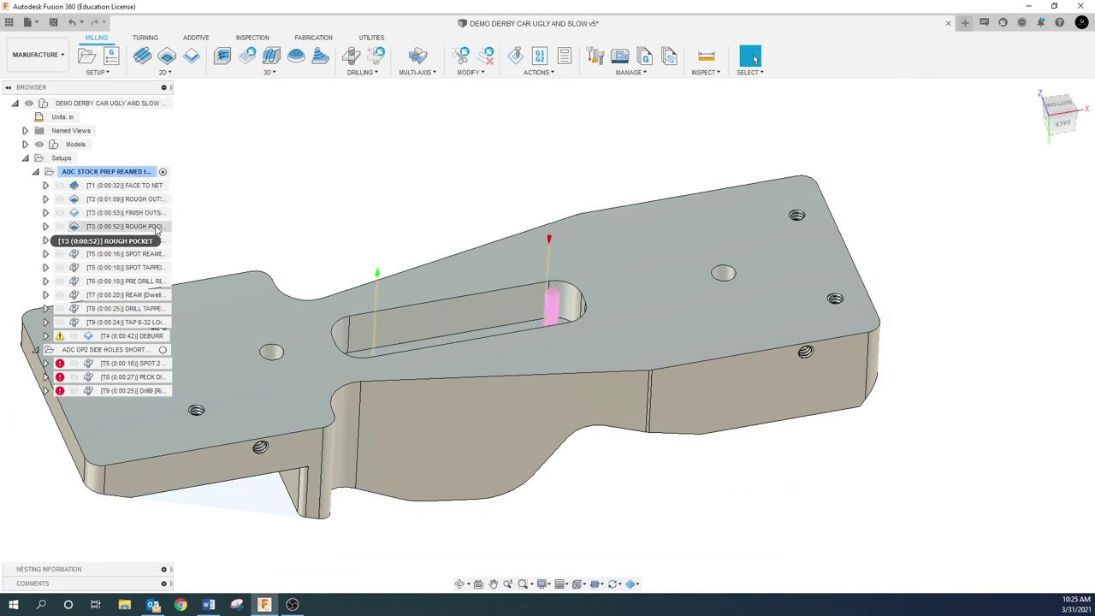
left_click(129, 226)
left_click(128, 239)
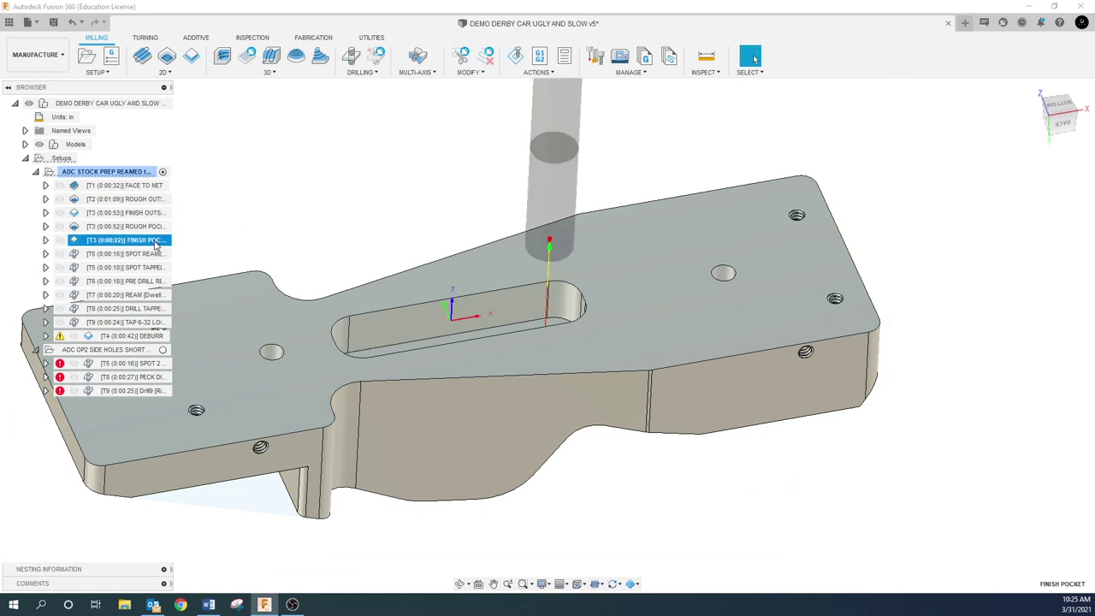
- Open the DEBURR contour operation for editing and clear its outdated contour selection
left_click(150, 254)
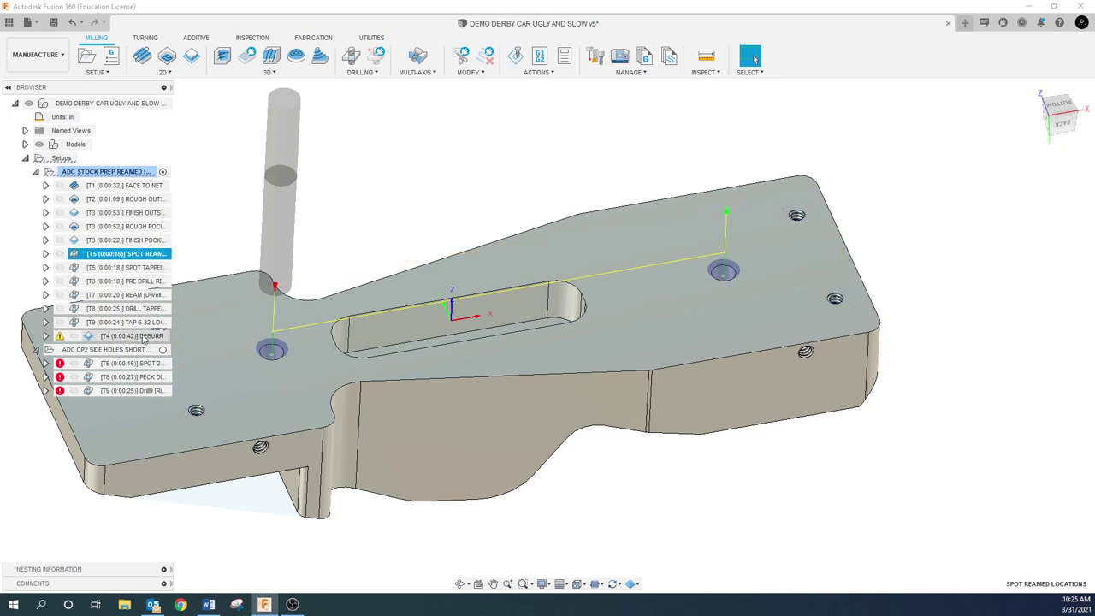
left_click(334, 173)
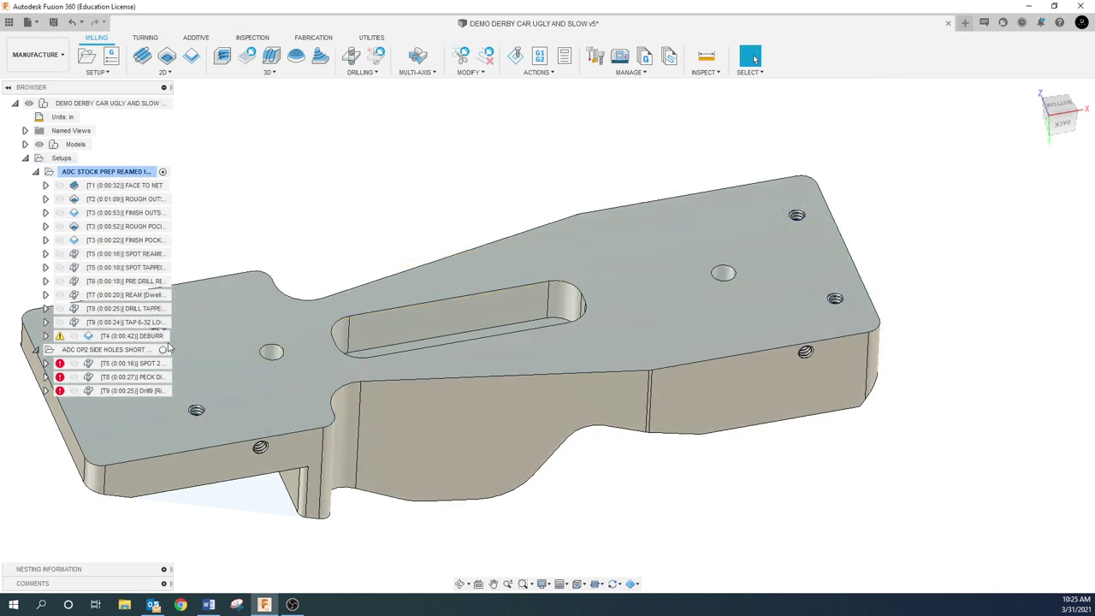
left_click(124, 338)
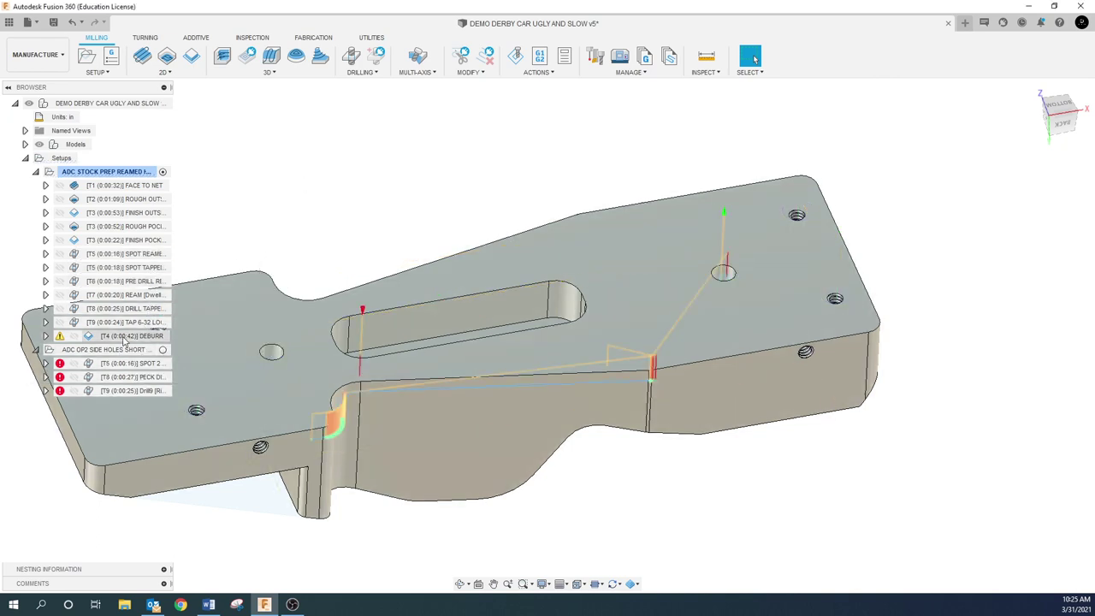
right_click(124, 340)
left_click(155, 17)
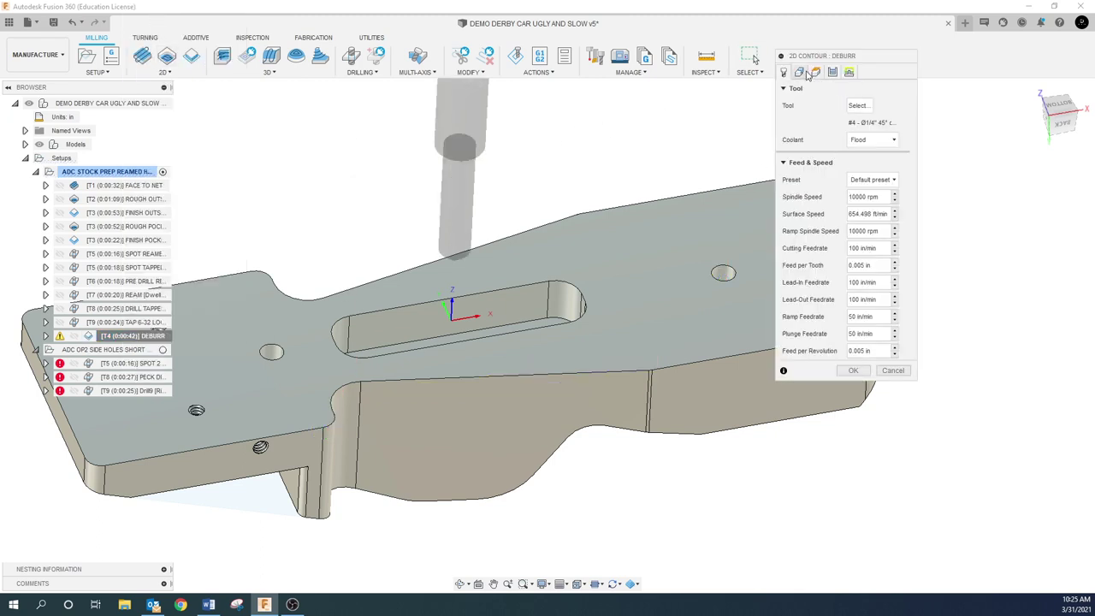
left_click(799, 71)
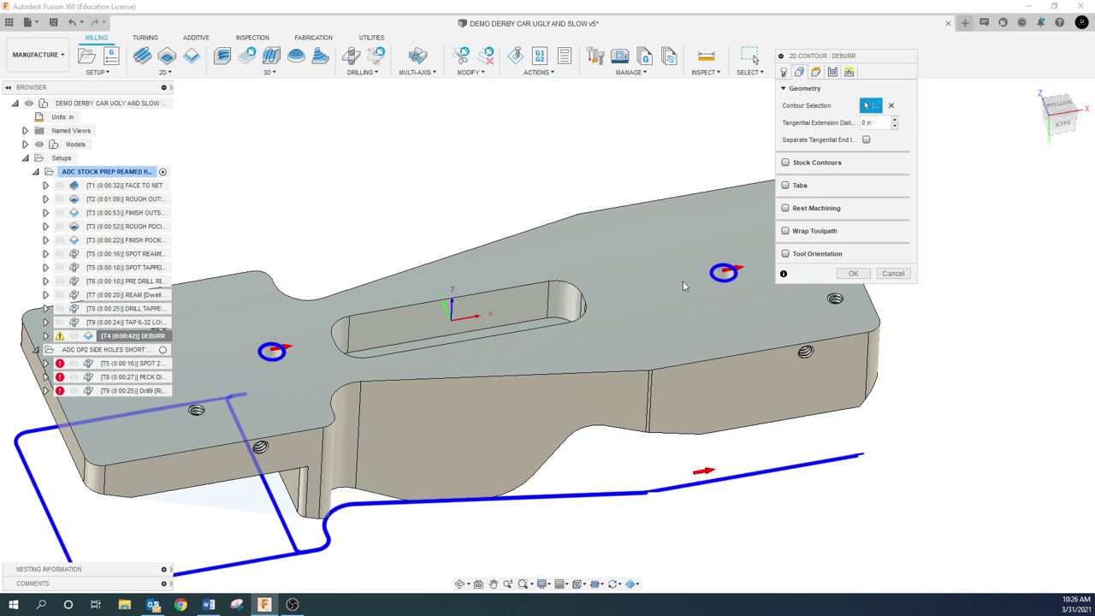
left_click(890, 105)
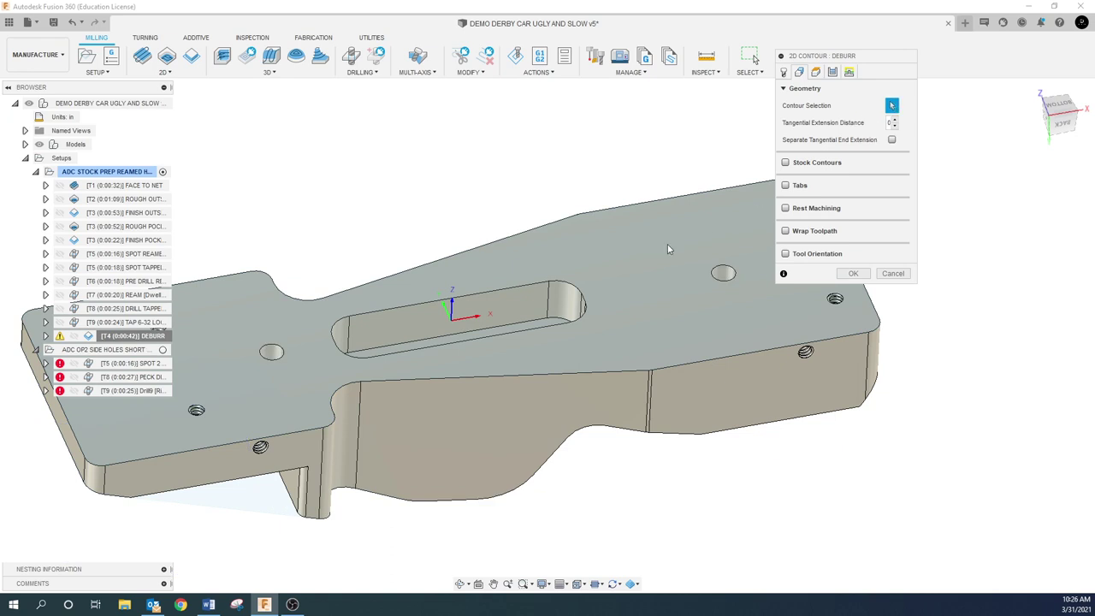
- Select the upper face's outer perimeter, both reamed hole edges and the central slot edge as deburr contours
left_click(280, 440)
left_click(279, 353)
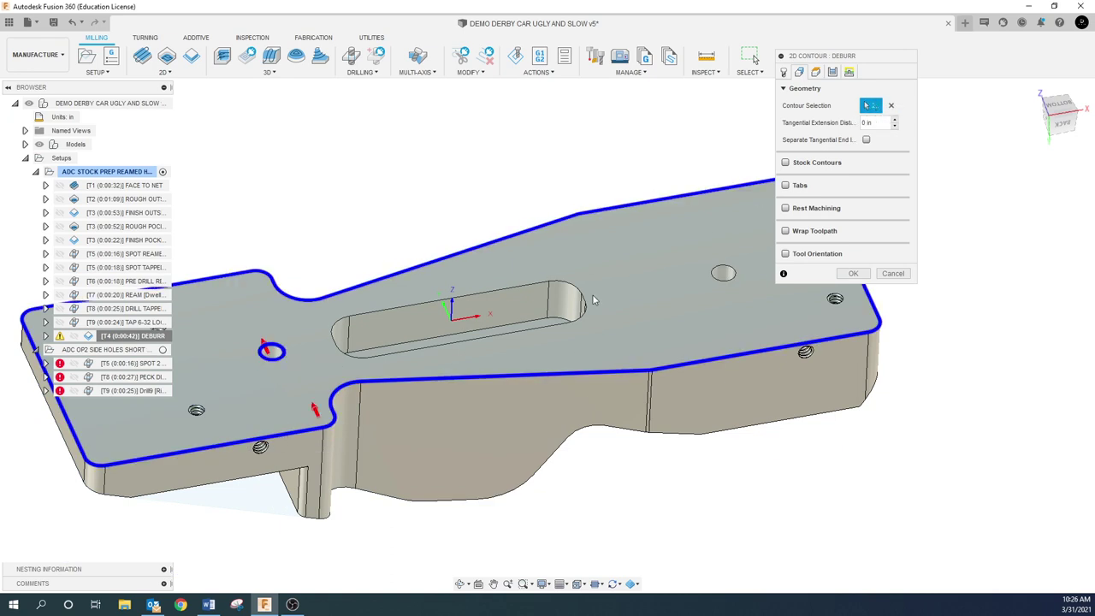
left_click(725, 272)
- Add the edges of all four tapped holes on the upper face to the deburr contours
scroll(197, 413, "up", 4)
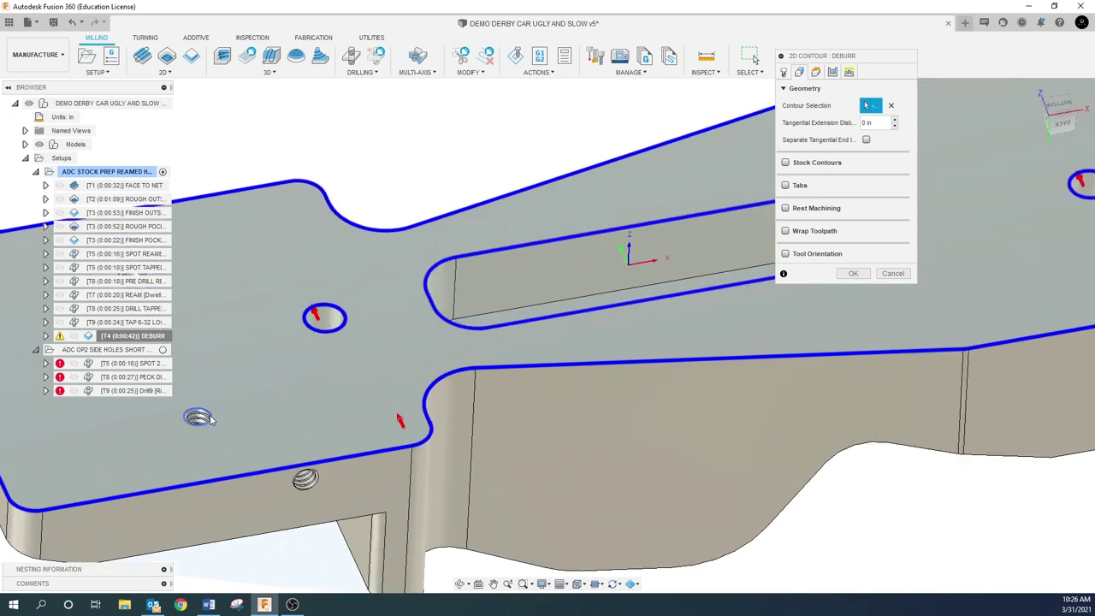
left_click(201, 417)
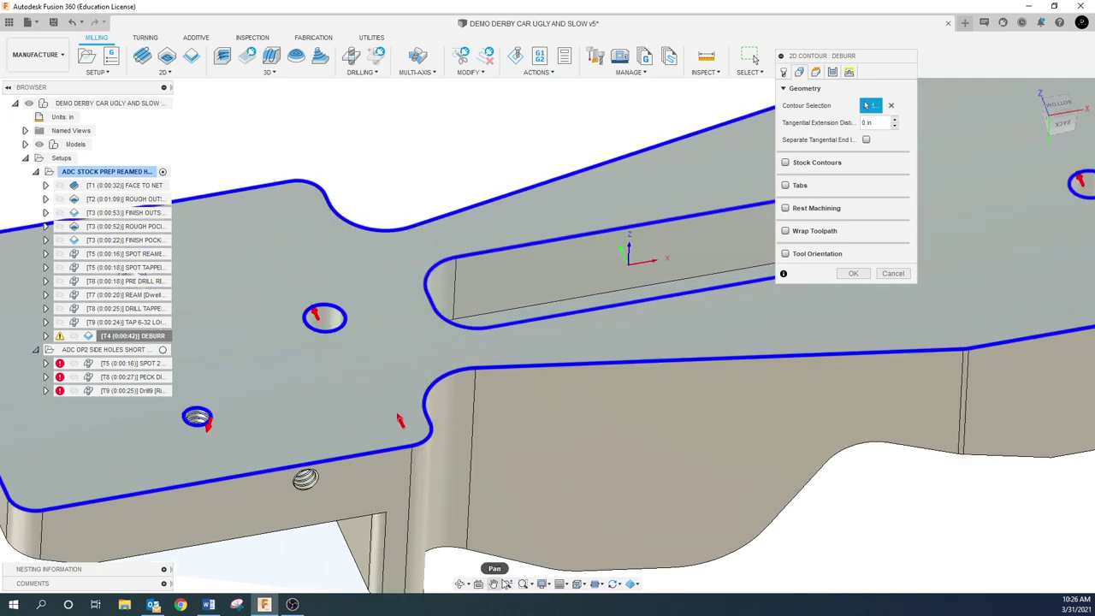
left_click(494, 583)
left_click_drag(505, 522, 713, 511)
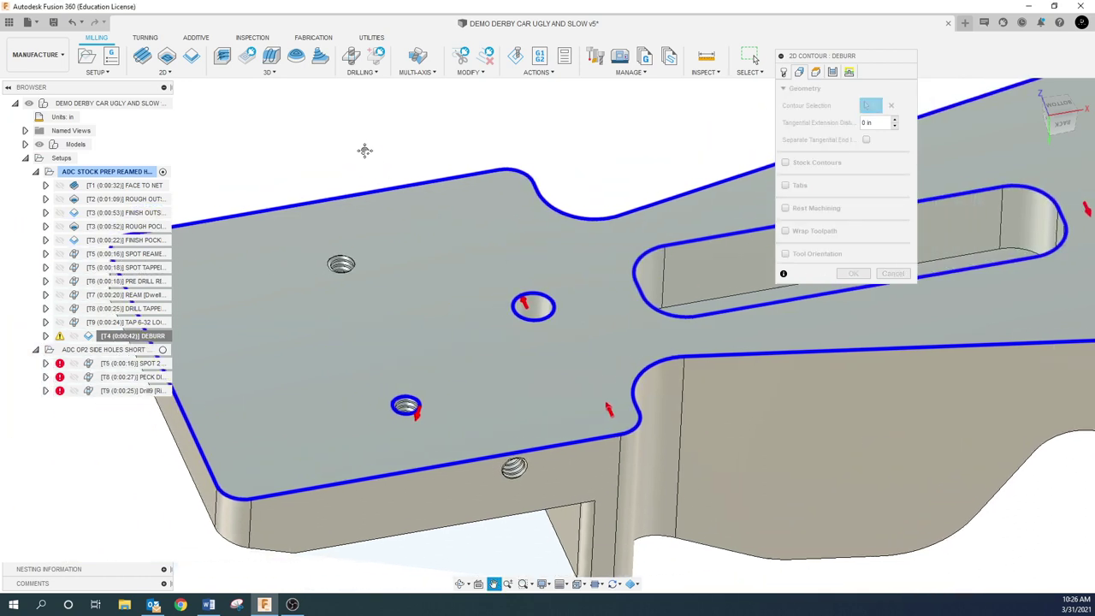
scroll(521, 305, "down", 3)
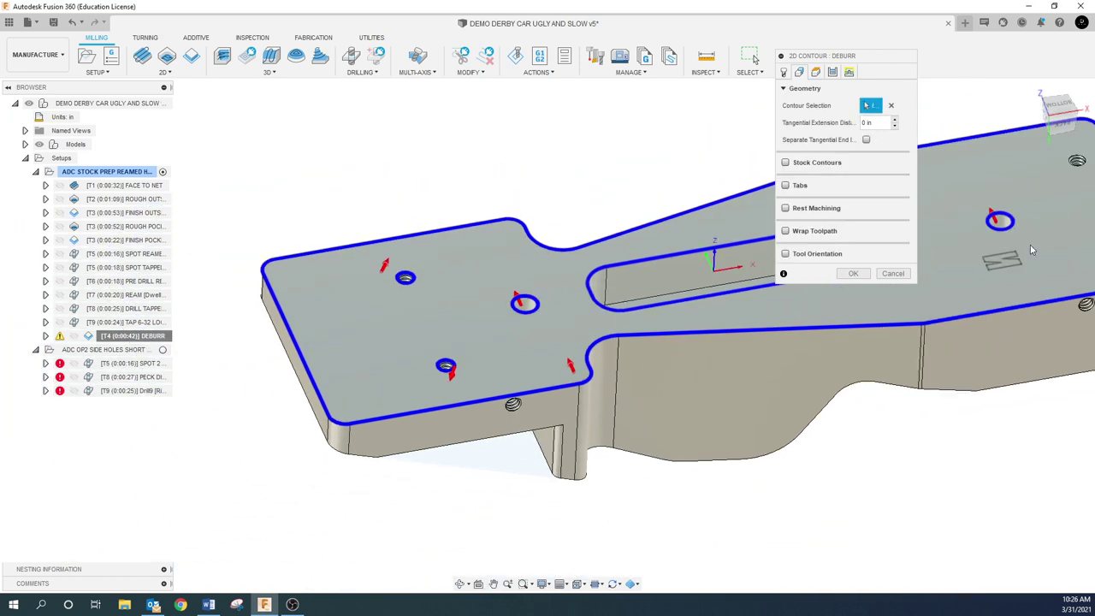
left_click(1084, 165)
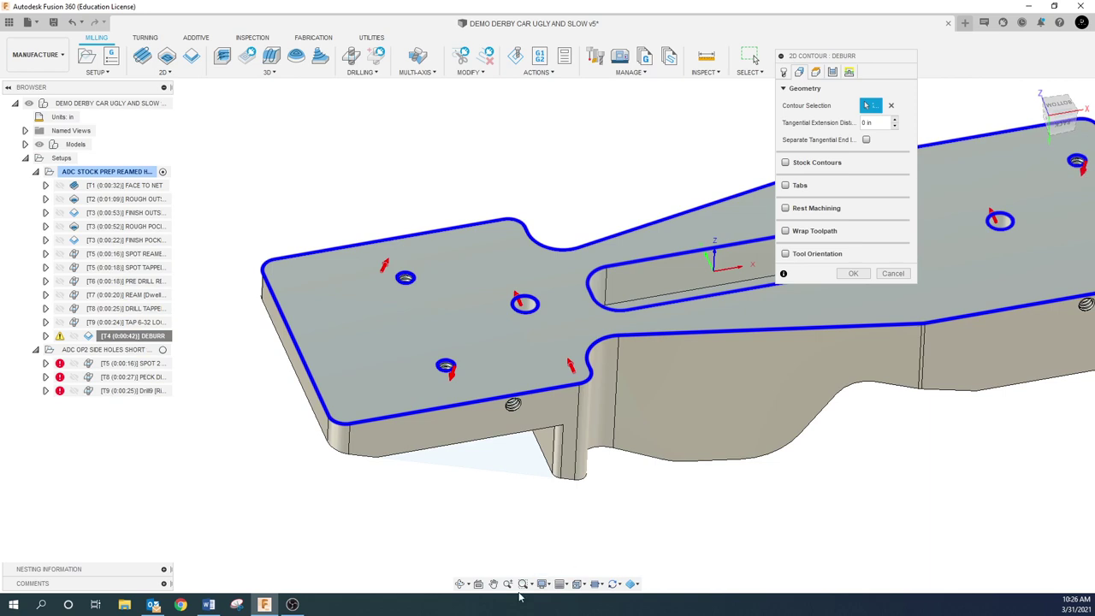
left_click(494, 583)
left_click_drag(631, 517, 218, 546)
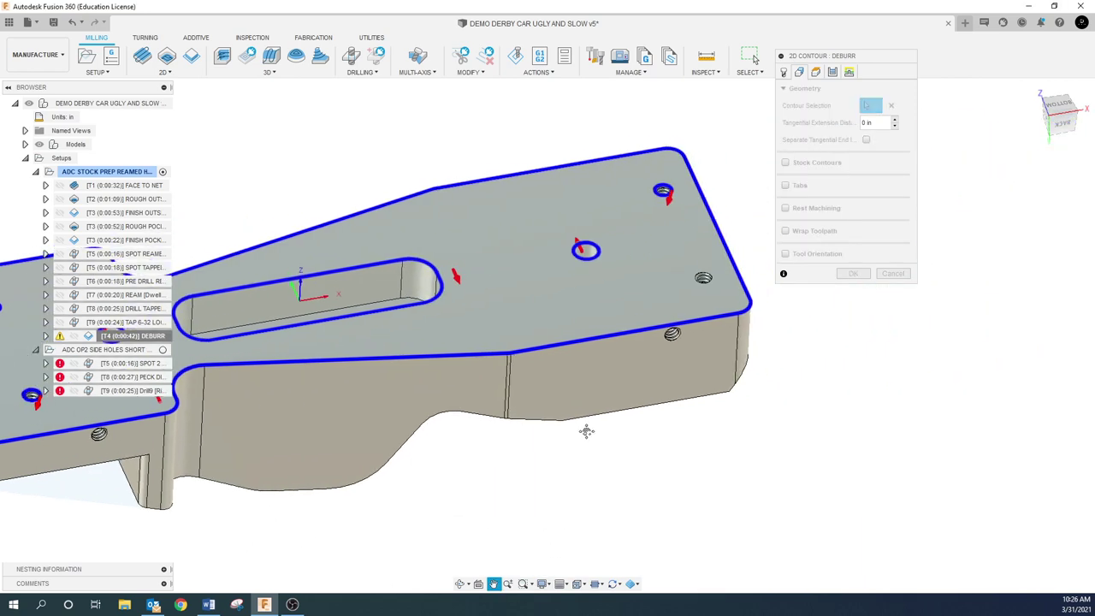
key("Escape")
left_click(703, 280)
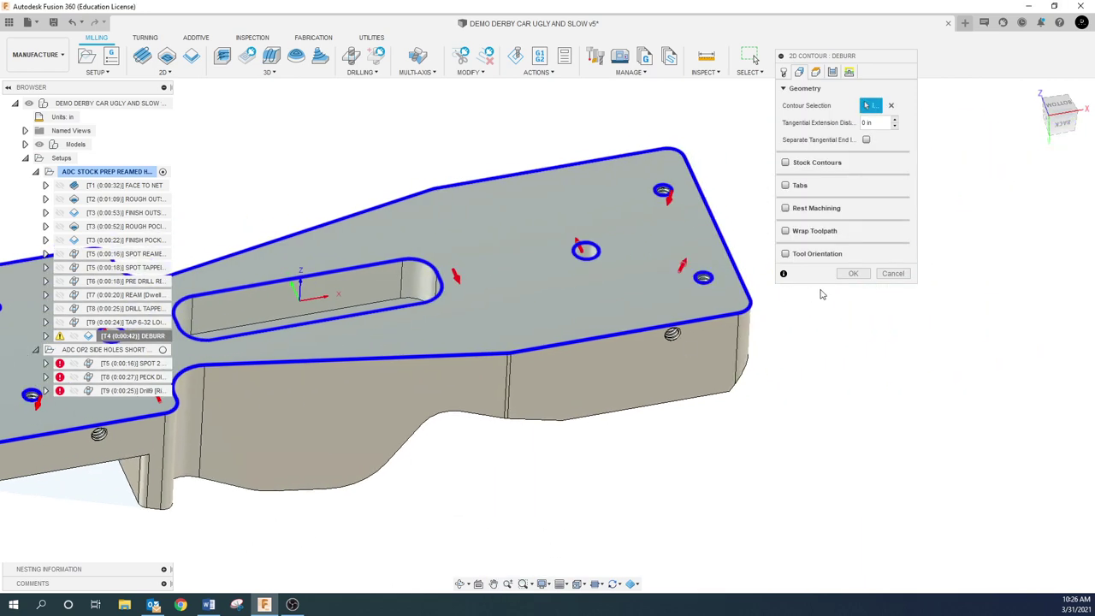
- Check the DEBURR chamfer width and tip offset, and accept the operation to regenerate its toolpath
scroll(591, 344, "down", 2)
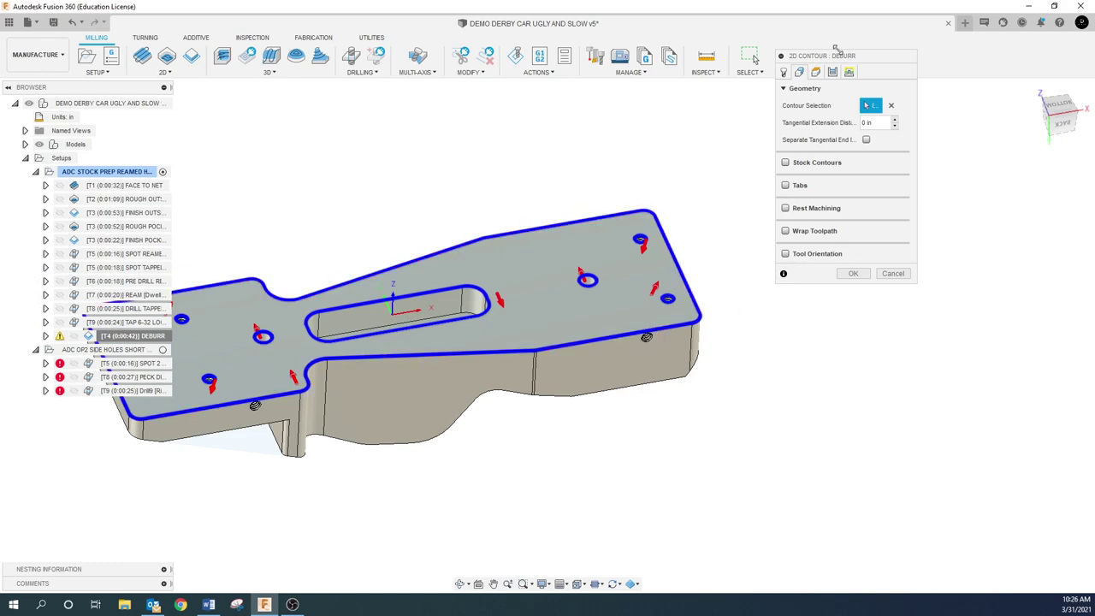
left_click(815, 72)
left_click(832, 72)
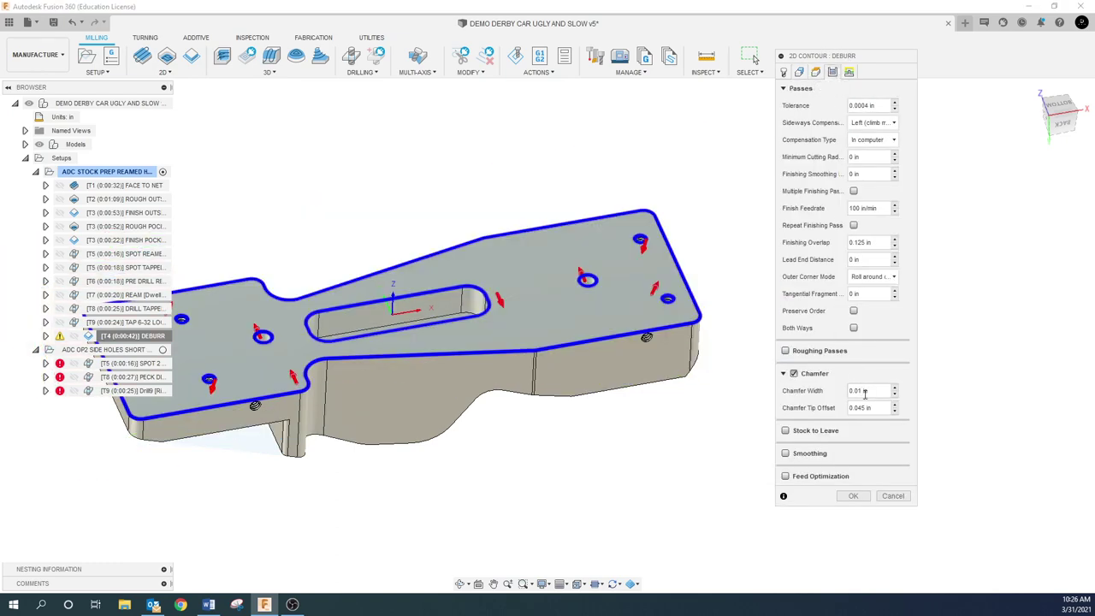
mouse_move(882, 407)
left_click(883, 407)
triple_click(883, 407)
left_click(845, 495)
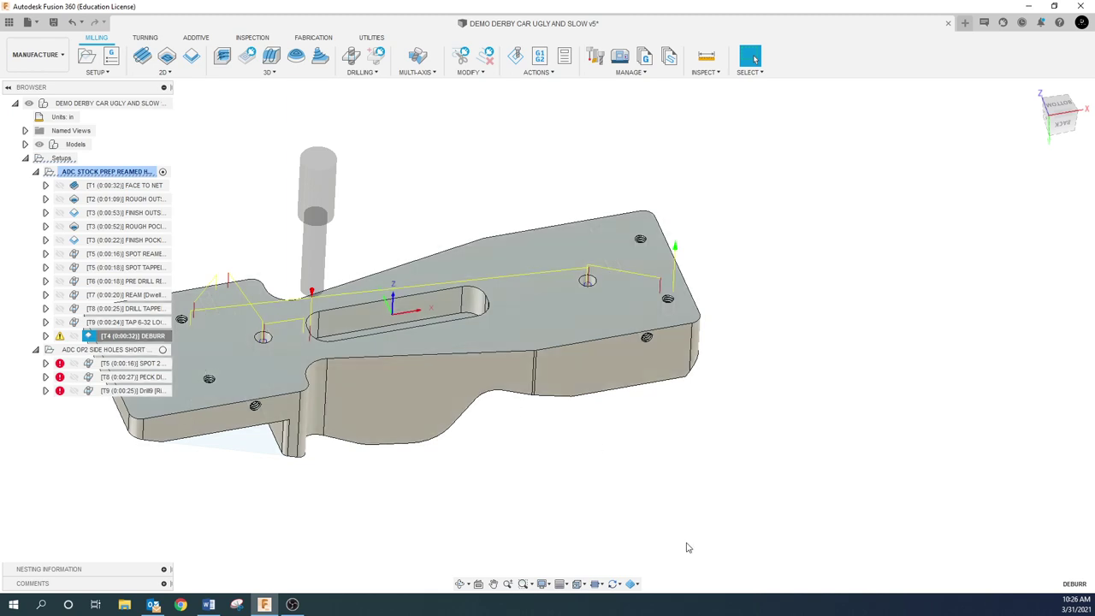
- Inspect the deburr toolpath at the holes, and flip the contour direction of the far tapped hole at the -X end
left_click(492, 584)
left_click_drag(481, 543, 635, 533)
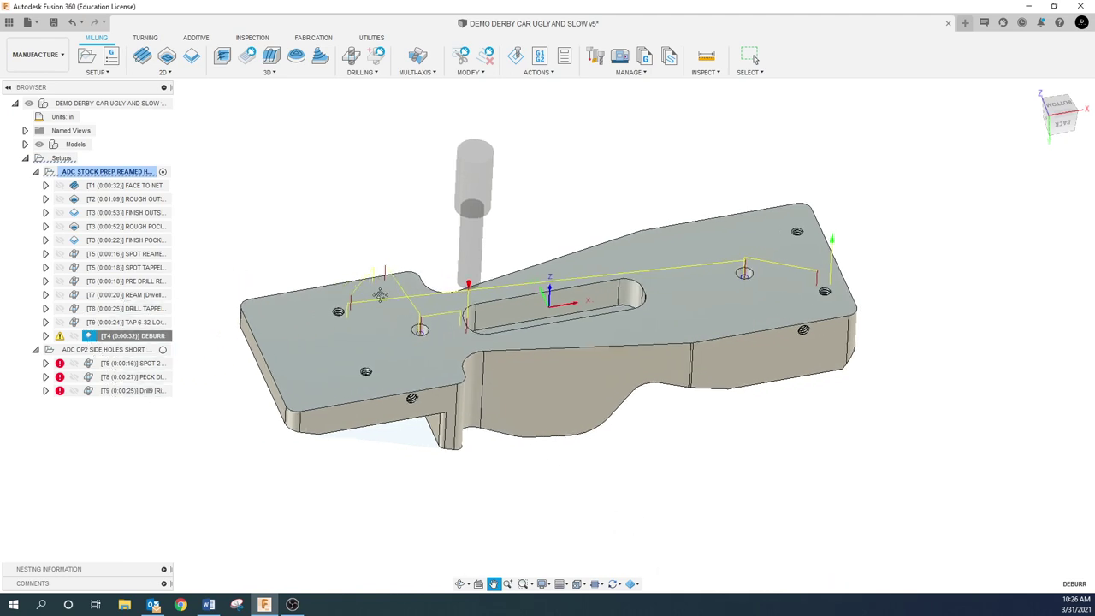
scroll(382, 295, "up", 2)
key("Escape")
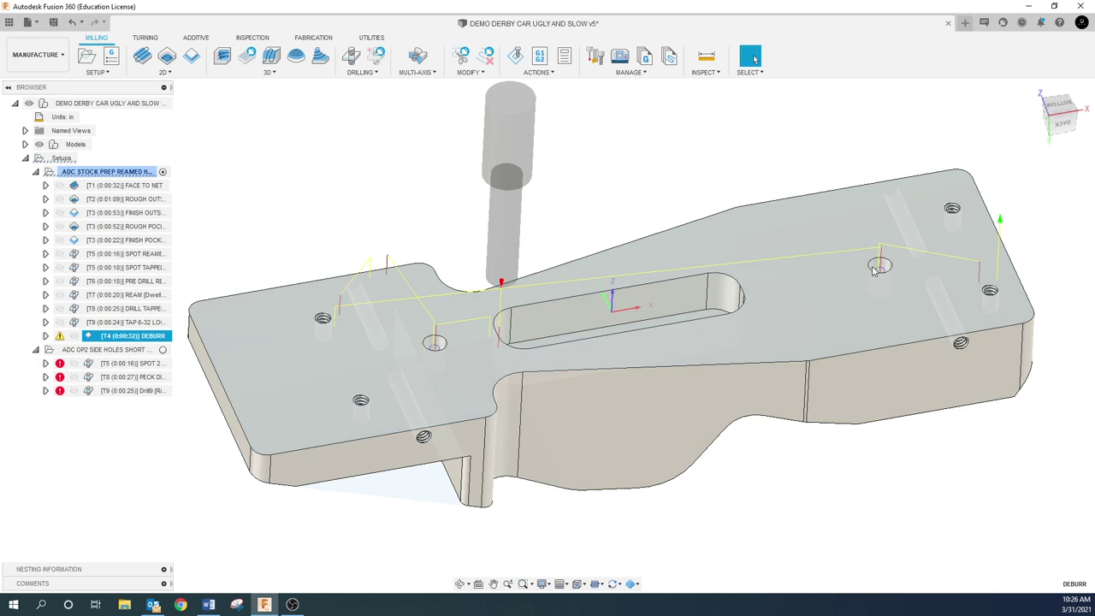
scroll(498, 347, "up", 4)
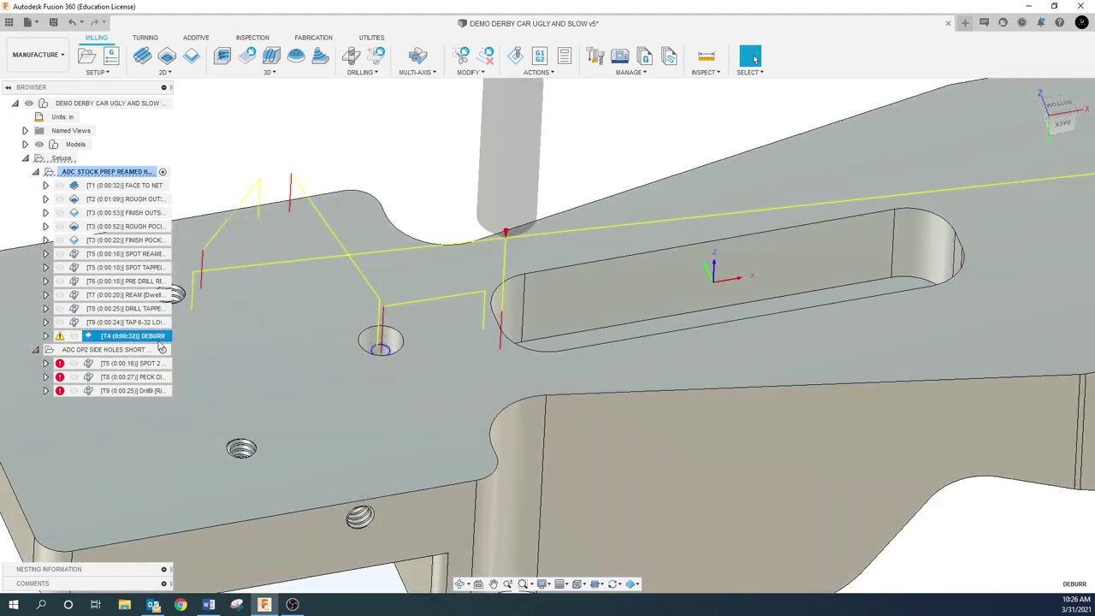
right_click(161, 338)
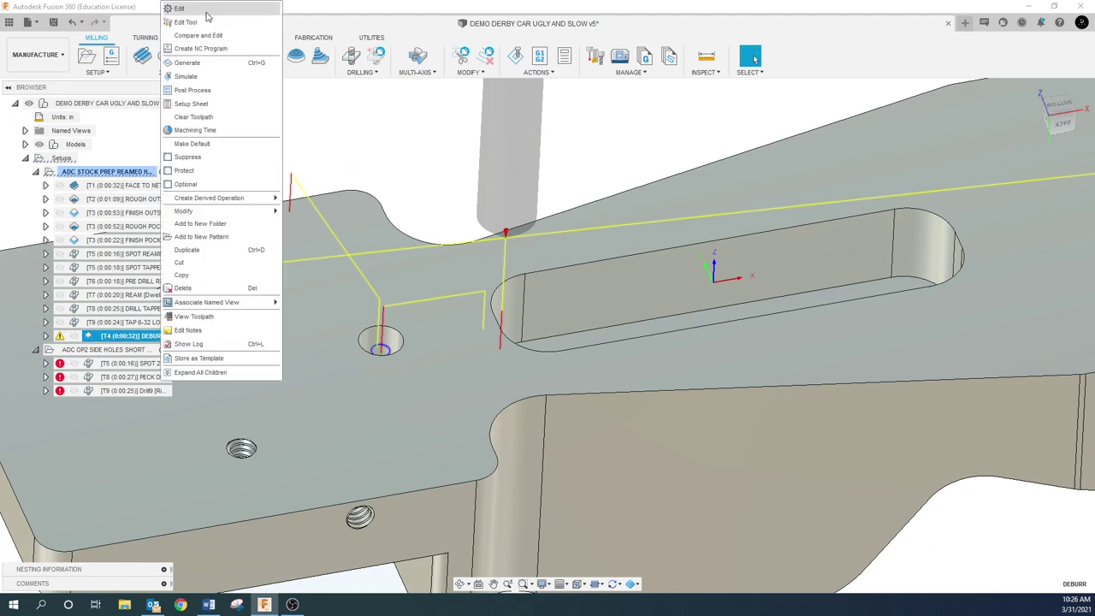
left_click(205, 11)
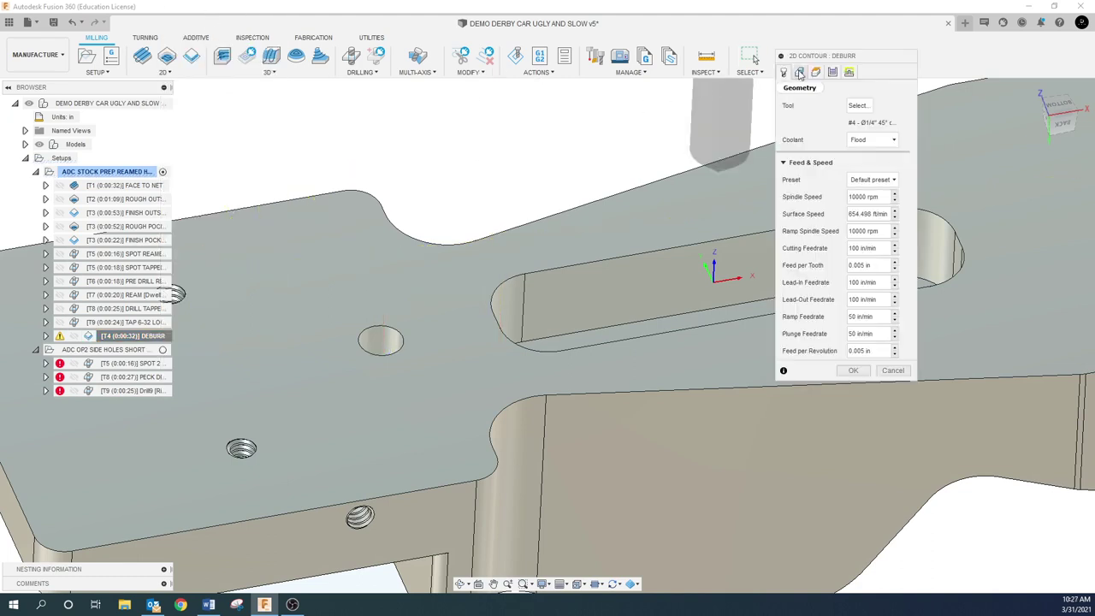
left_click(799, 72)
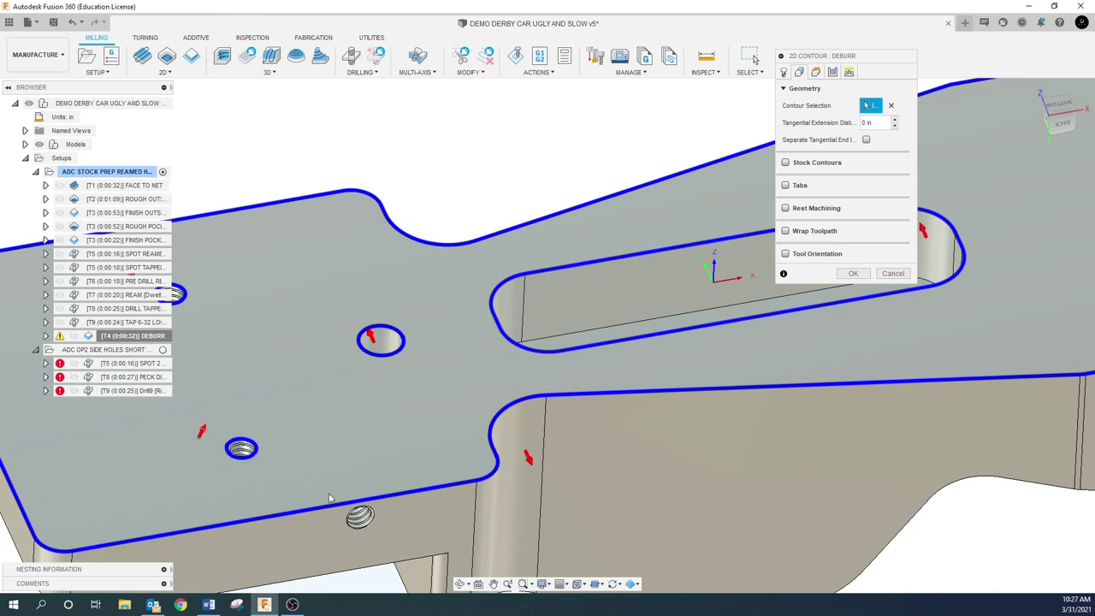
scroll(331, 497, "down", 2)
left_click(201, 339)
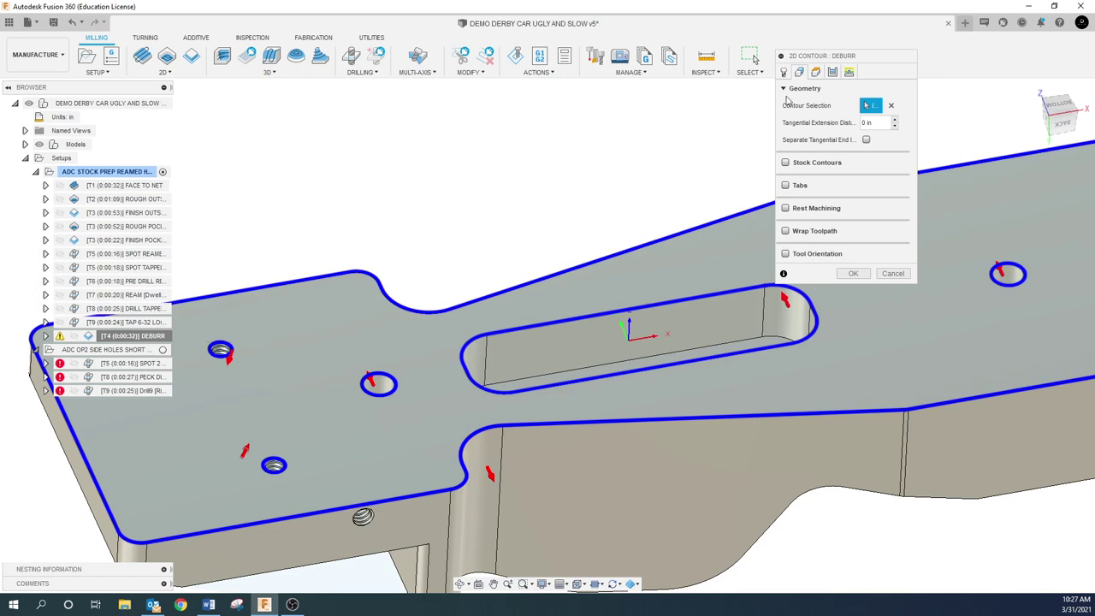
- Flip the contour direction of the near tapped hole at the +X end and regenerate the DEBURR toolpath
left_click_drag(885, 56, 501, 152)
left_click(522, 584)
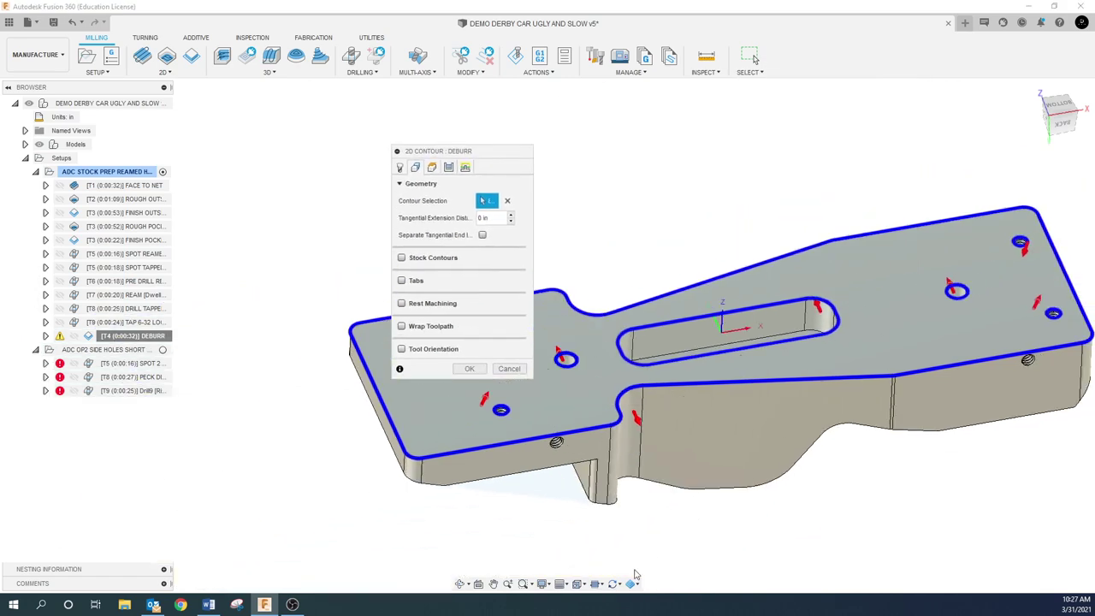
left_click(493, 583)
left_click_drag(787, 452, 504, 520)
scroll(804, 389, "up", 4)
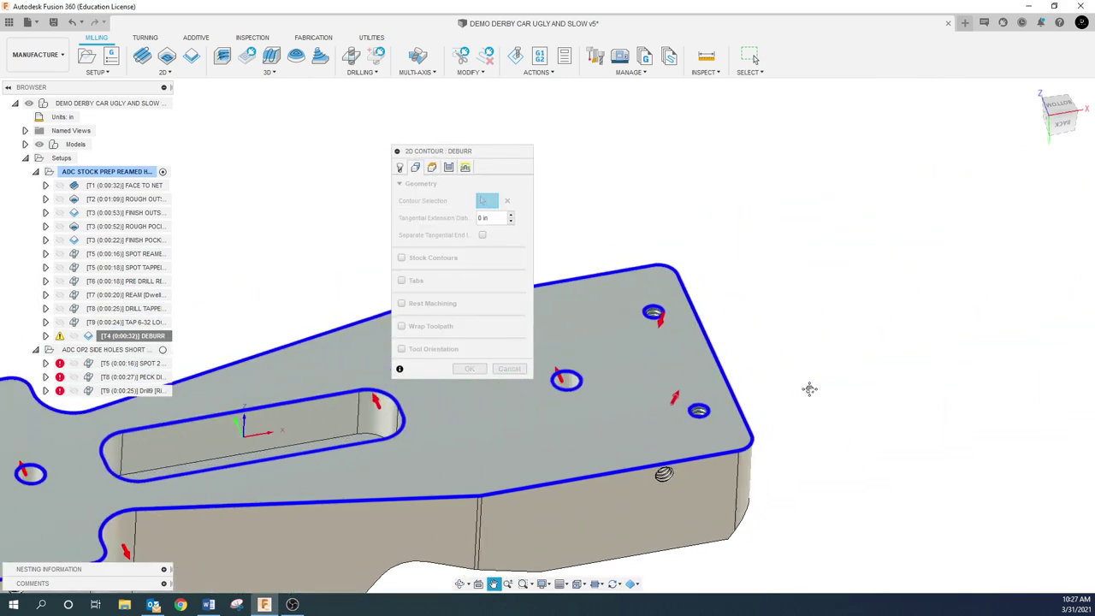
key("Escape")
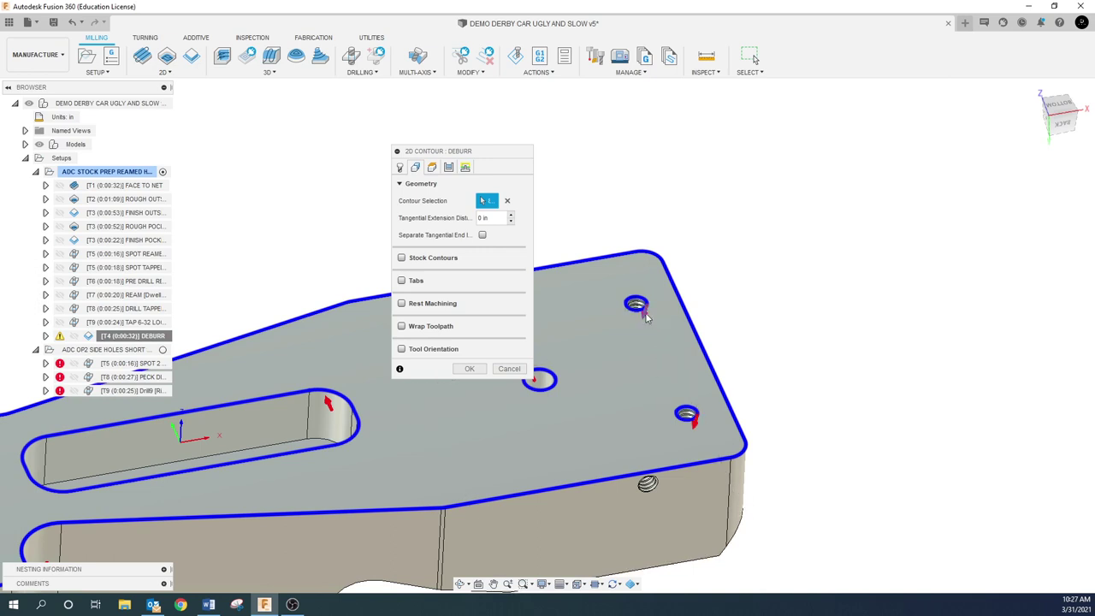
left_click(479, 368)
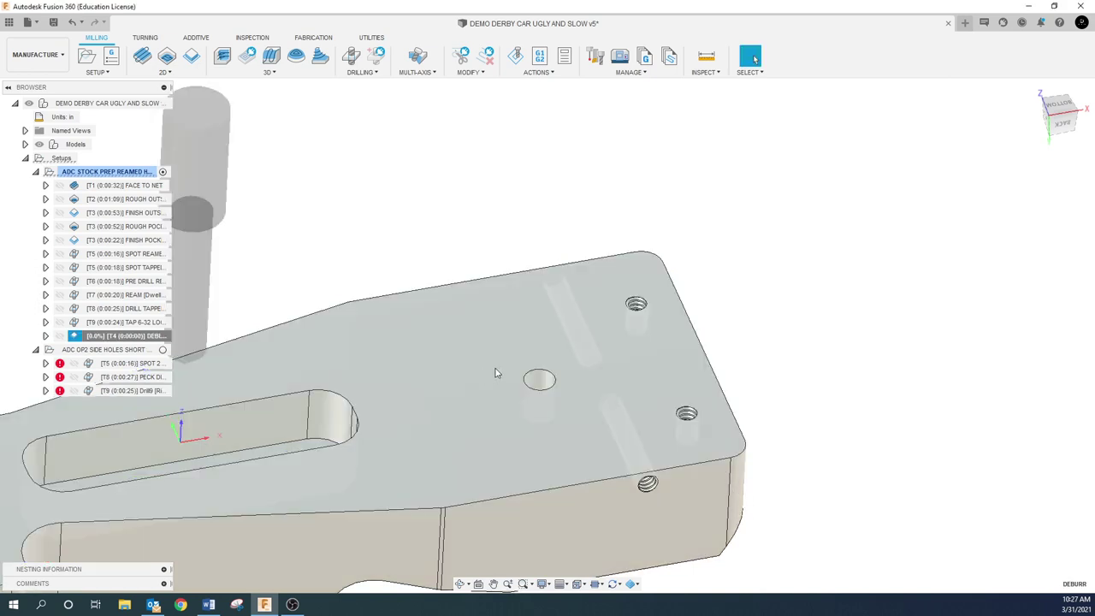
- Reopen the DEBURR operation for editing and delete the contours of both tapped holes at the -X end
scroll(675, 410, "up", 2)
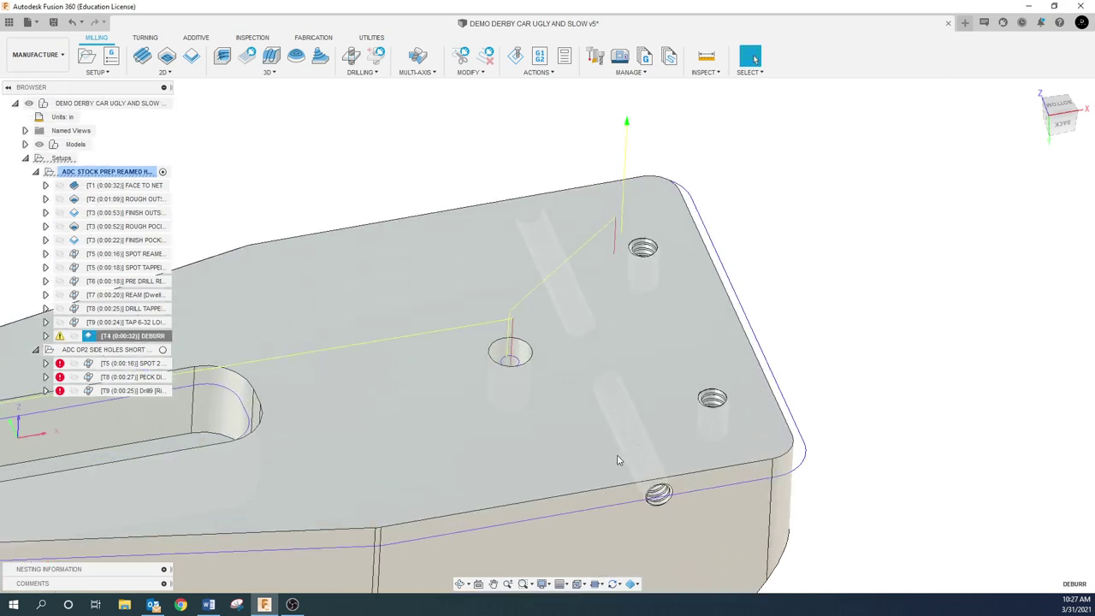
scroll(675, 411, "down", 2)
left_click(492, 584)
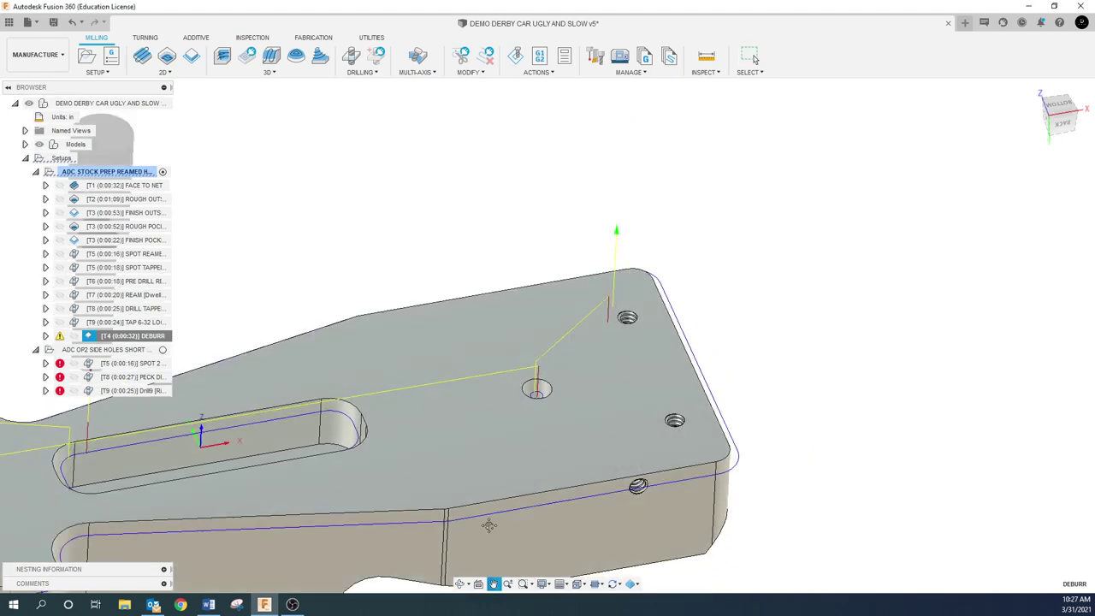
left_click_drag(85, 556, 358, 441)
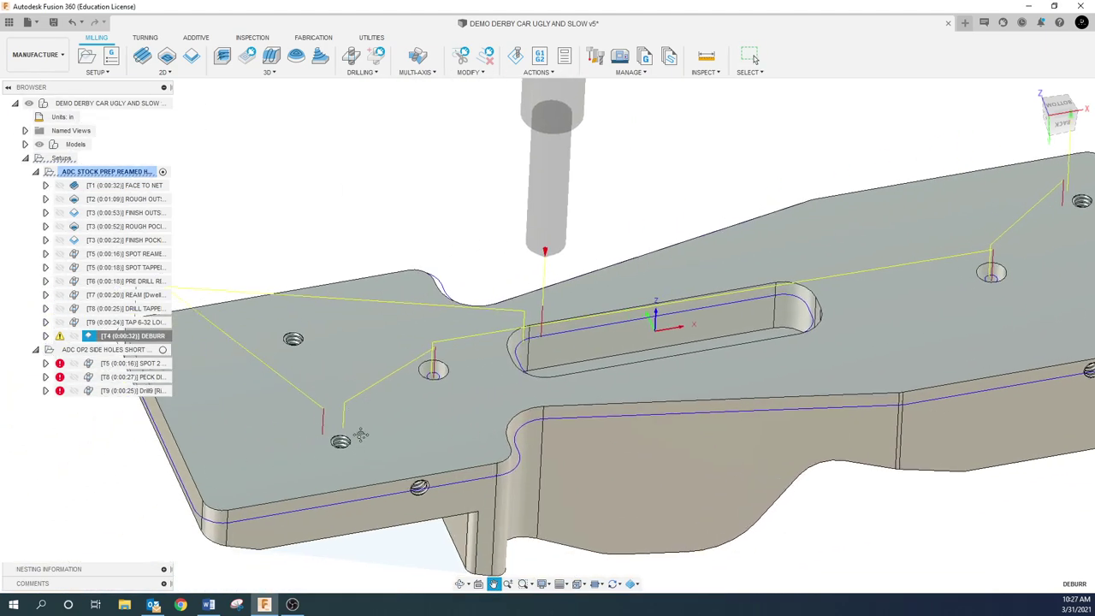
key("Escape")
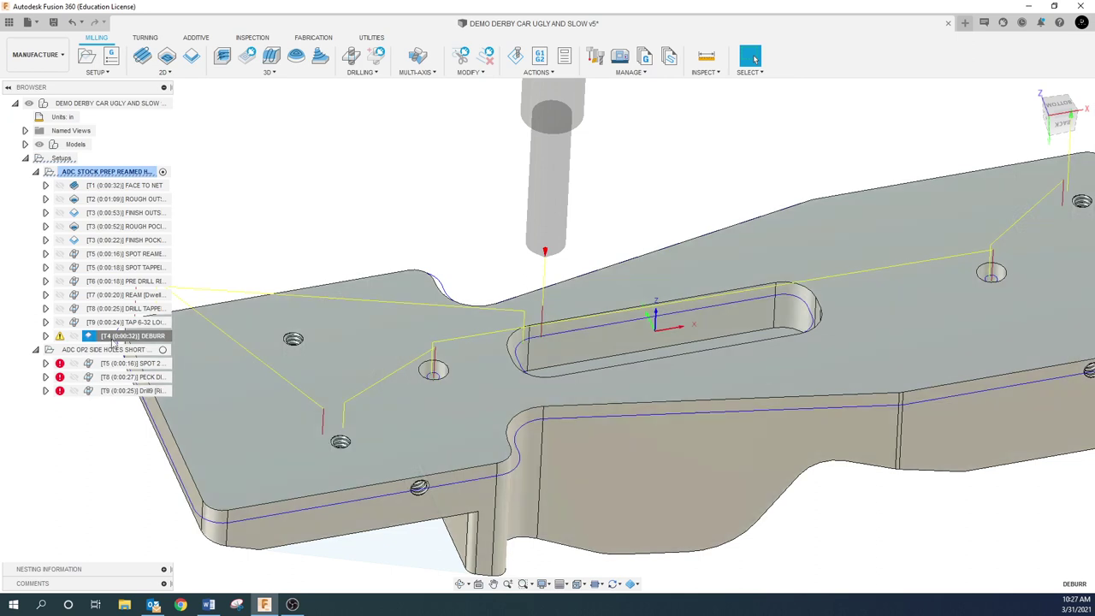
right_click(125, 336)
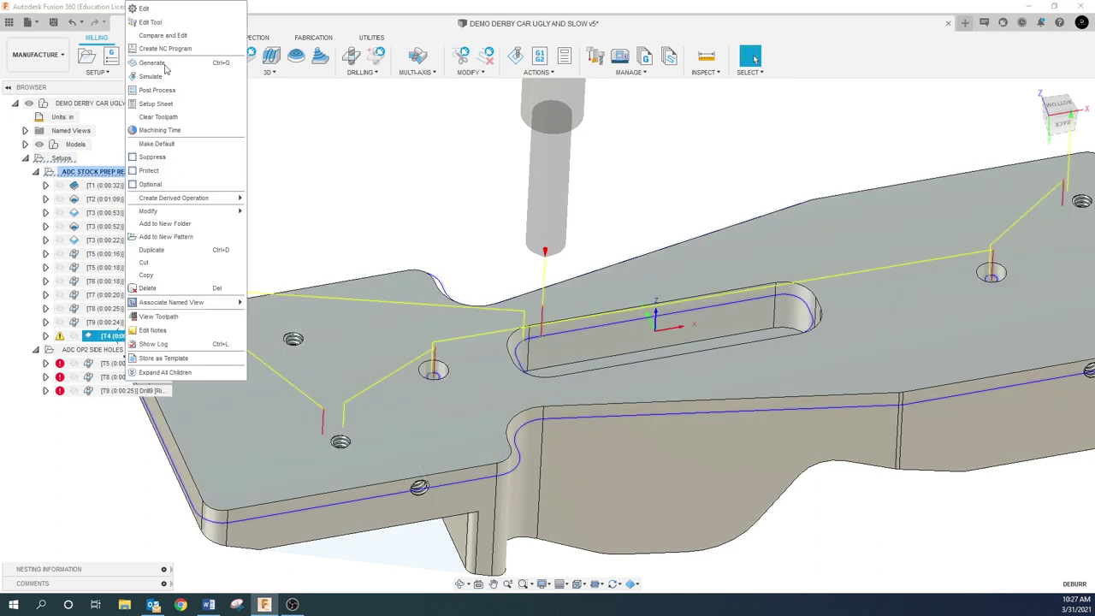
left_click(159, 9)
left_click(448, 168)
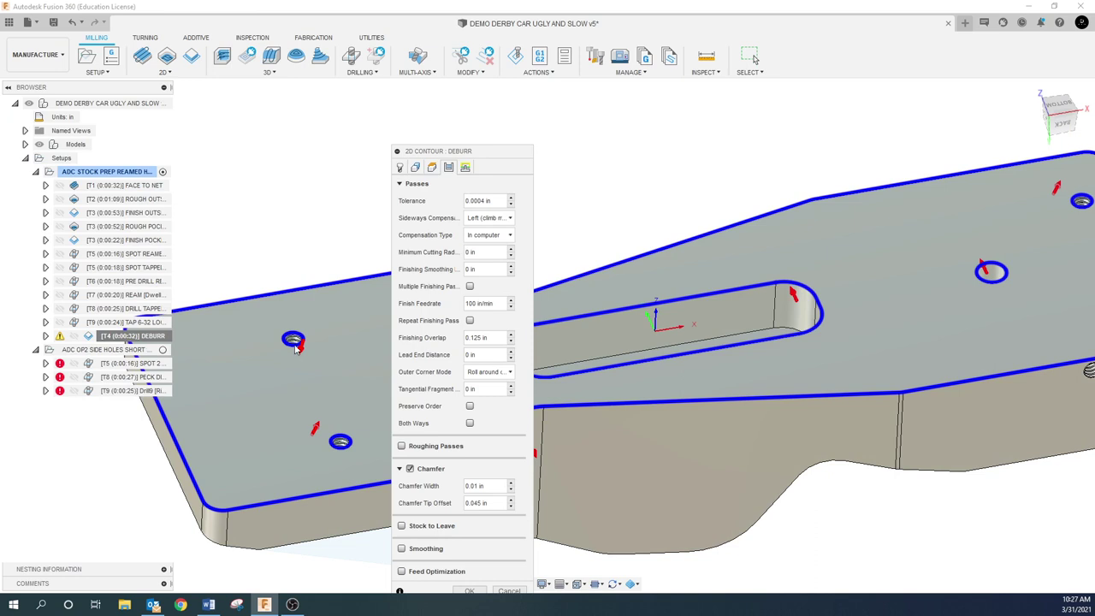
left_click(415, 168)
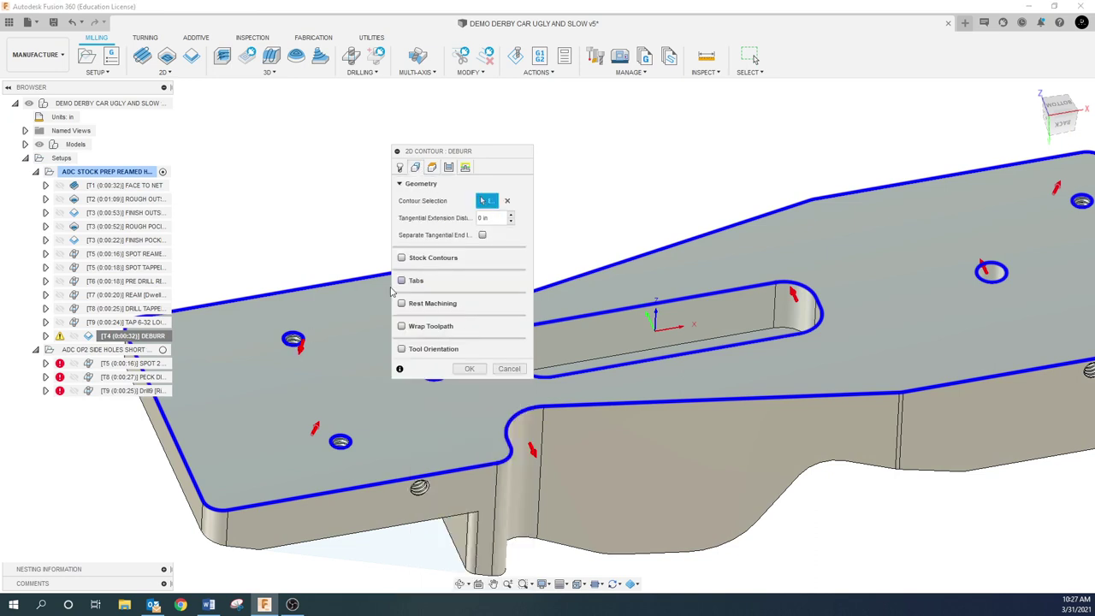
left_click(295, 352)
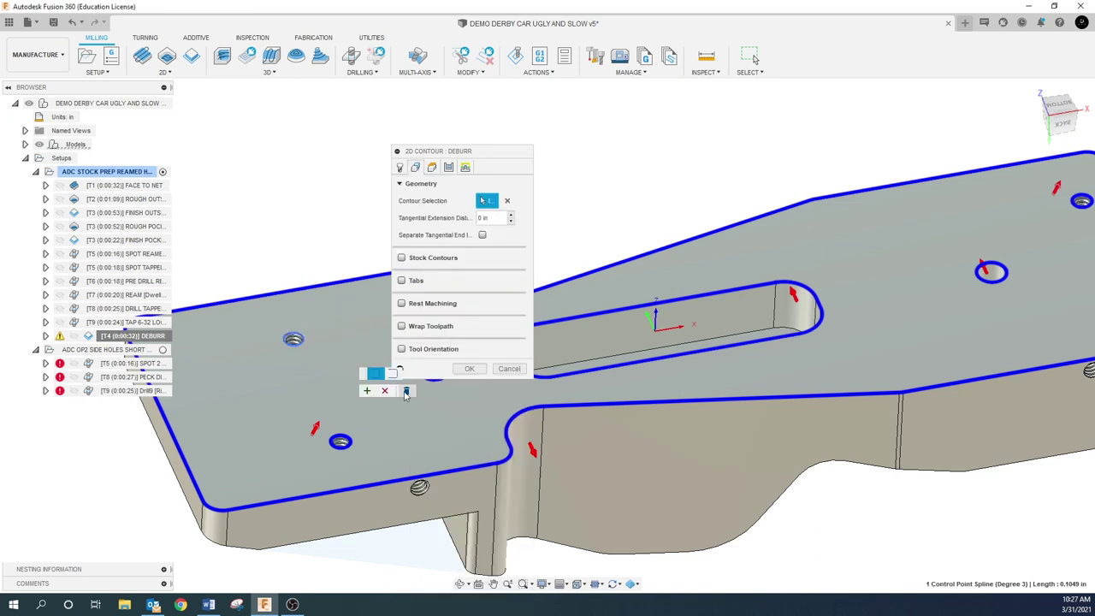
left_click(342, 438)
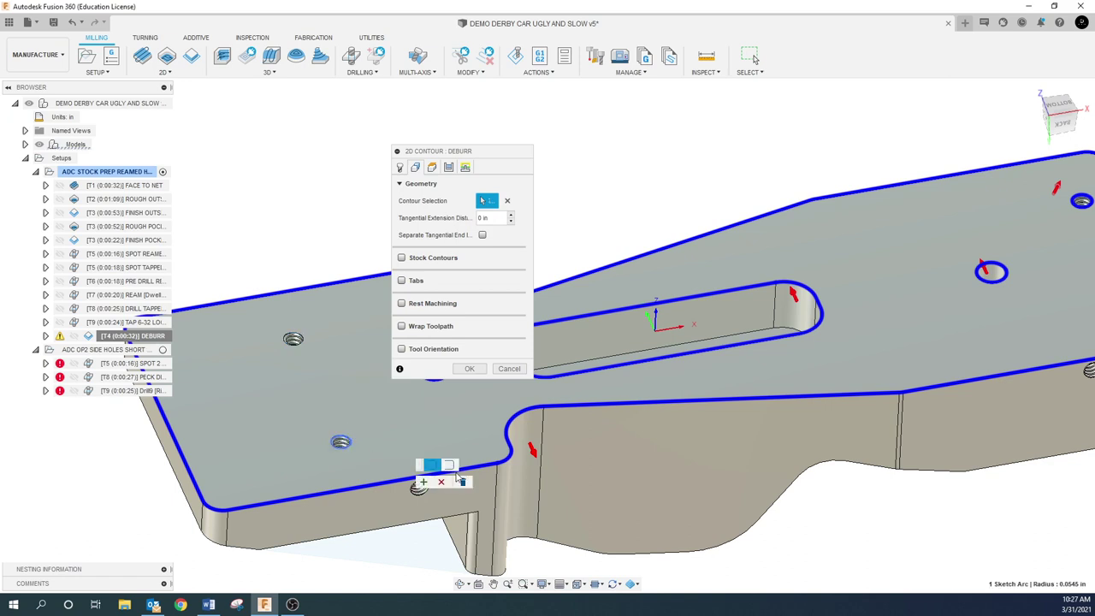
left_click(459, 480)
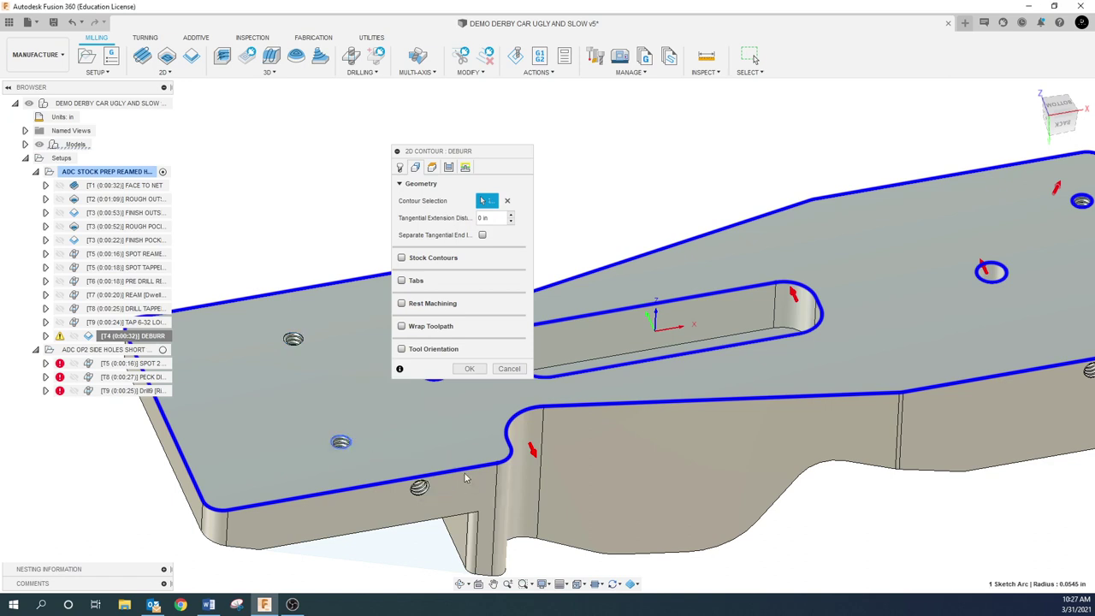
- Delete the contours of both tapped holes at the +X end and accept the DEBURR operation to regenerate its toolpath
left_click(1082, 200)
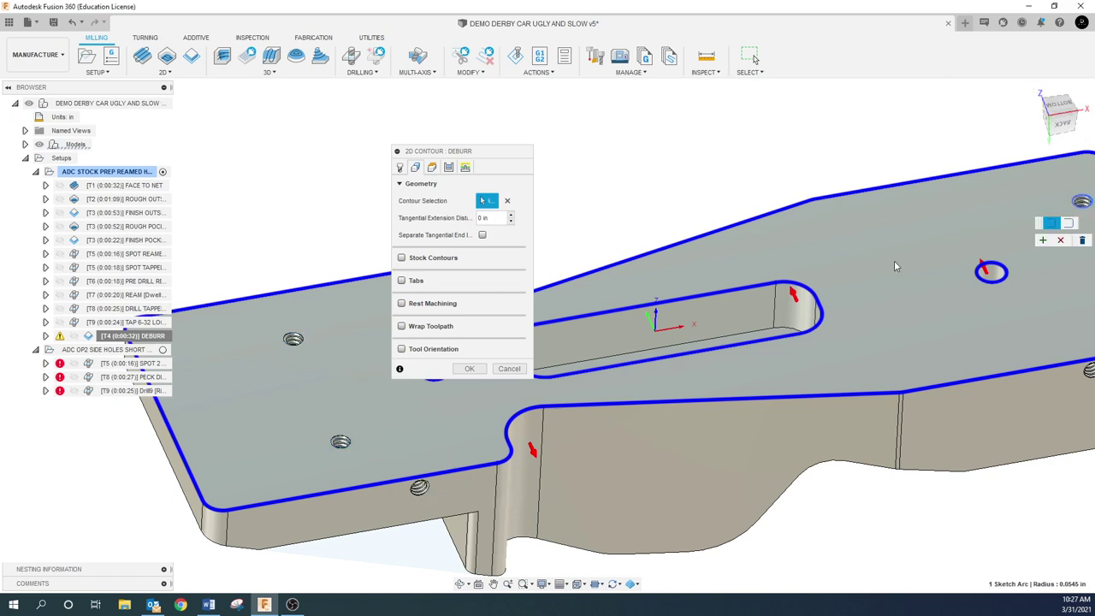
left_click(494, 583)
left_click_drag(826, 491, 624, 496)
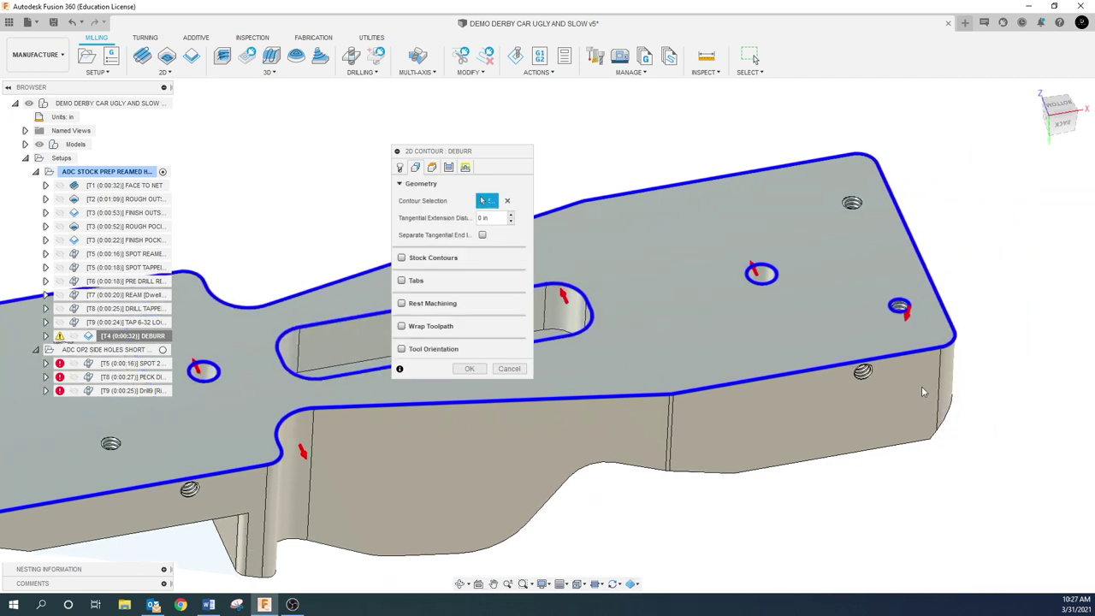
left_click(909, 321)
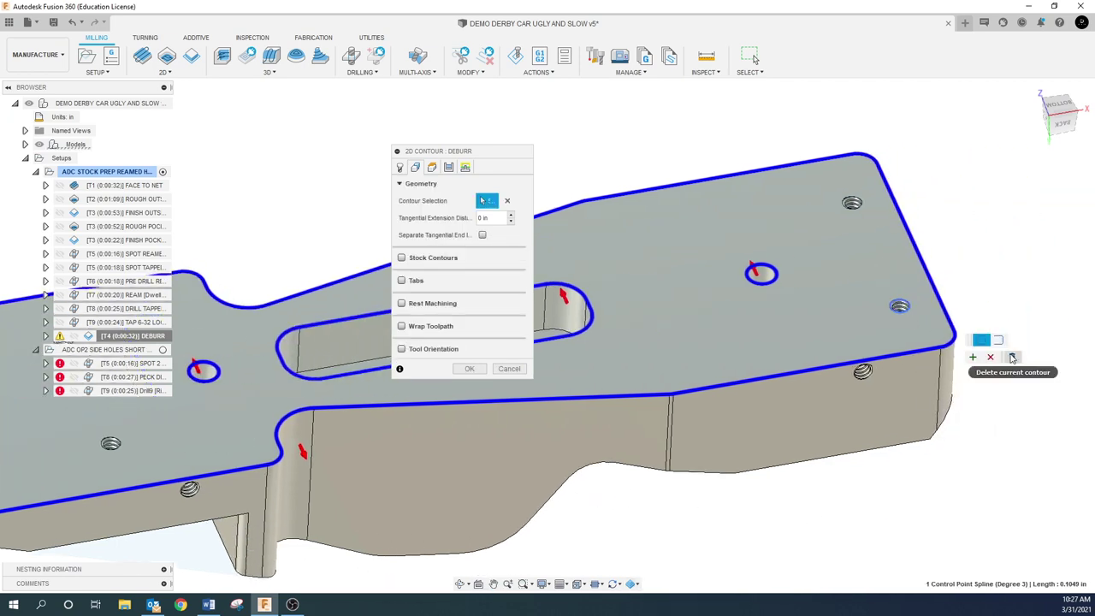
left_click(469, 369)
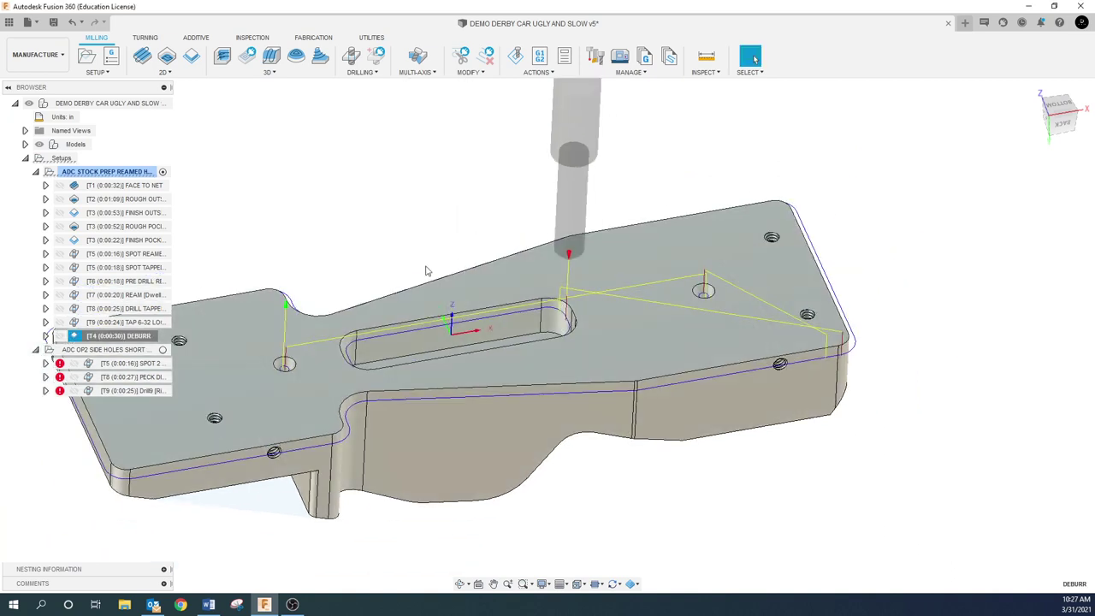
left_click(410, 231)
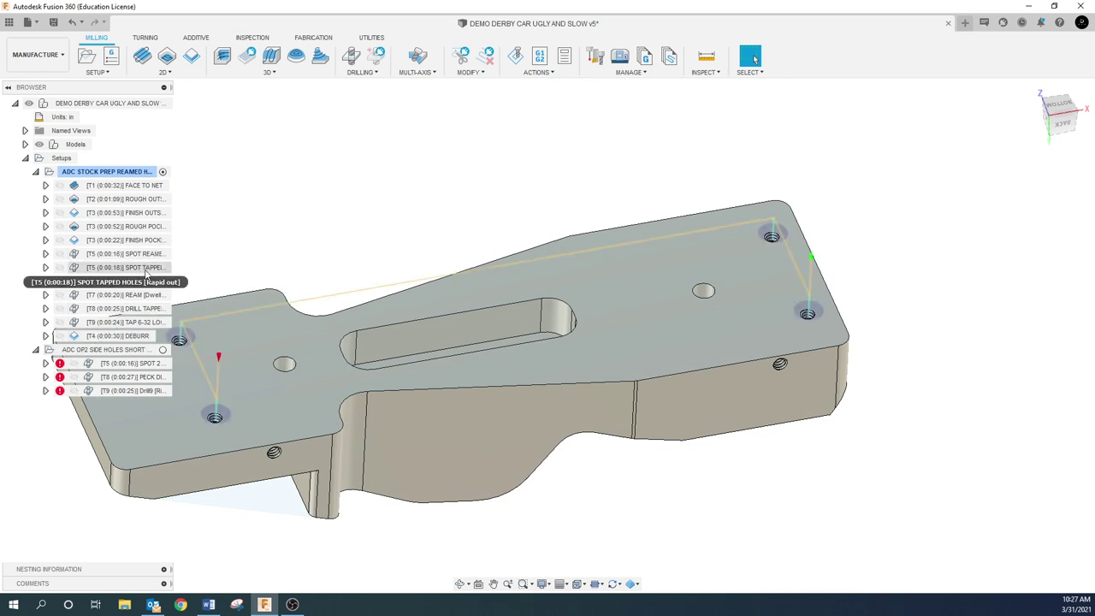
- Create a derived Drill operation from SPOT TAPPED HOLES, keeping its #5 1/4-inch 120° tool and settings
left_click(155, 268)
left_click(271, 223)
right_click(135, 271)
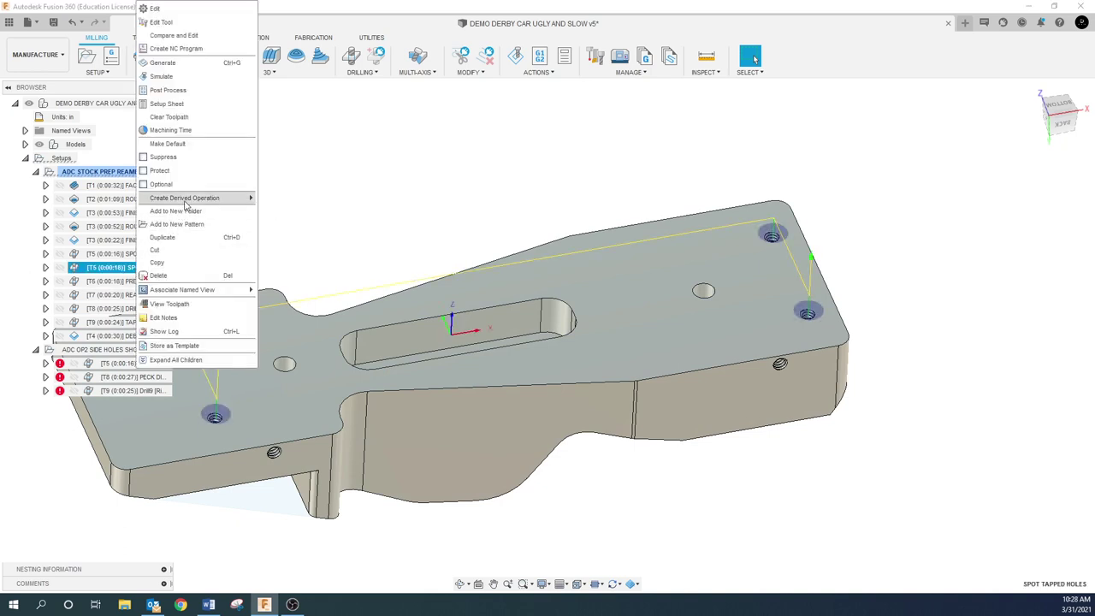
mouse_move(189, 201)
mouse_move(277, 200)
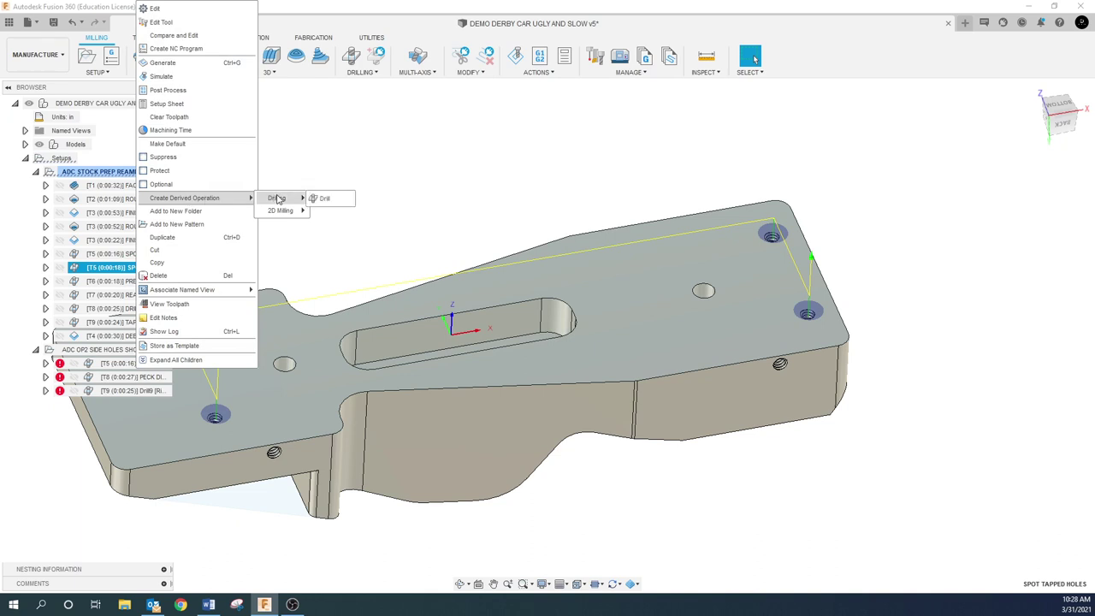
left_click(317, 198)
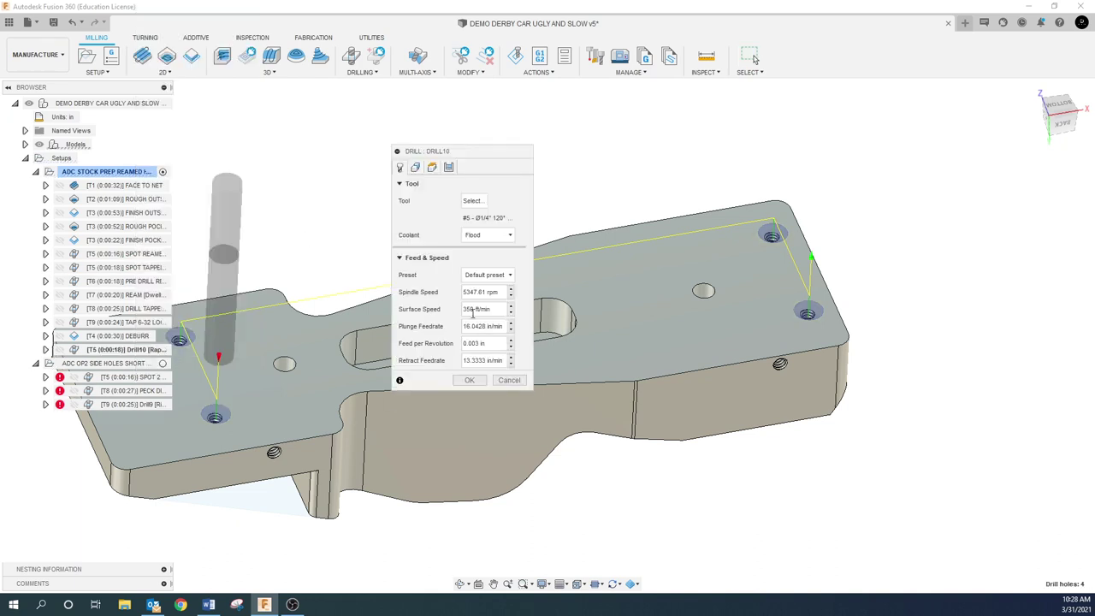
left_click(470, 380)
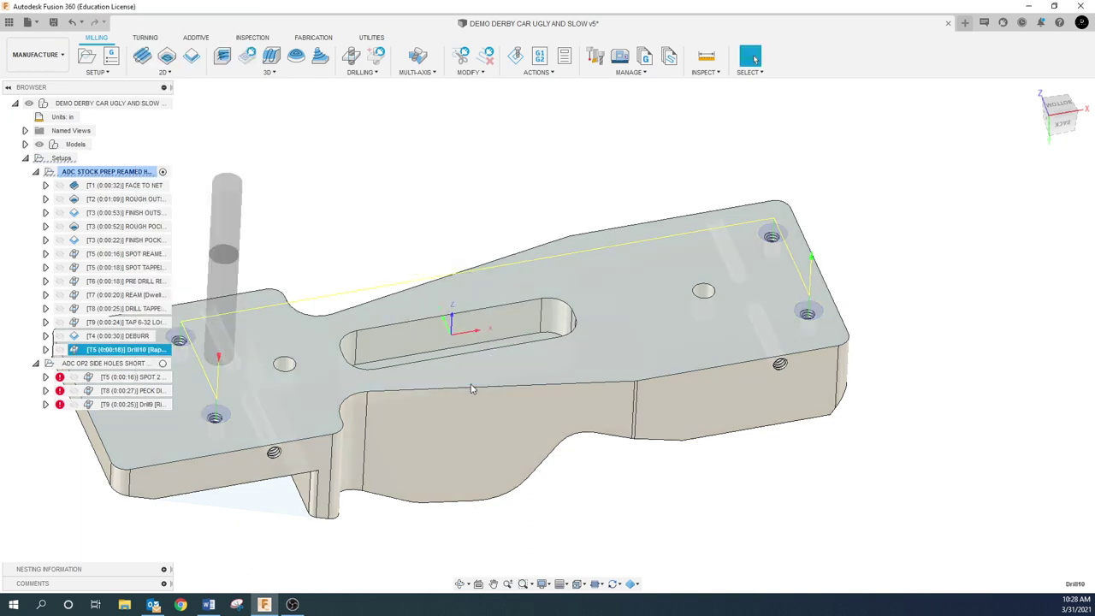
left_click(322, 246)
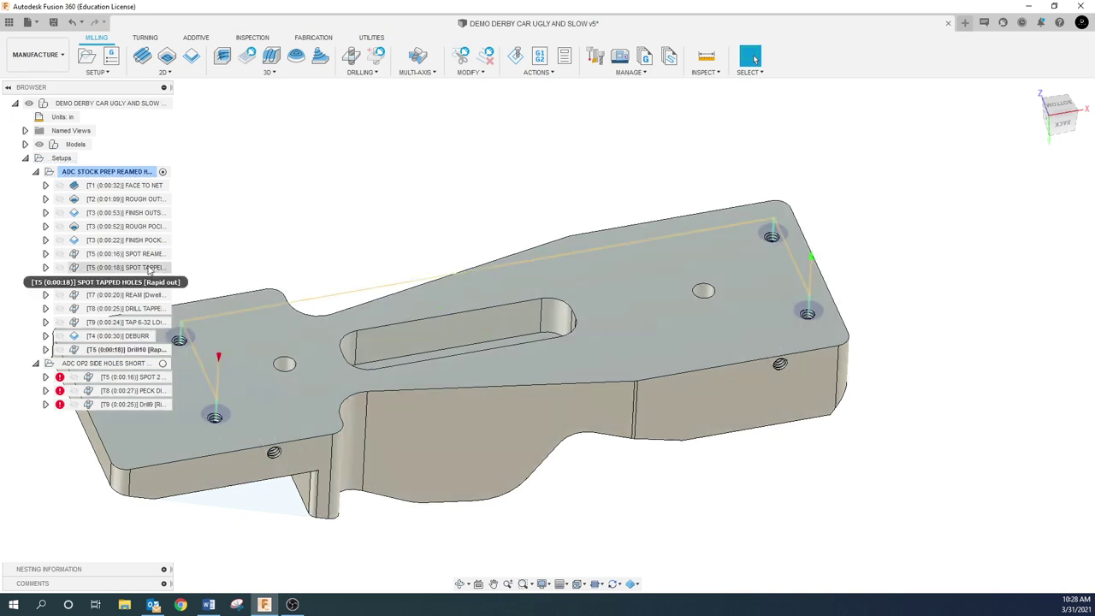
- Rename the Drill10 operation at the end of the first setup to DEBURR TAPPED HOLES
left_click(150, 268)
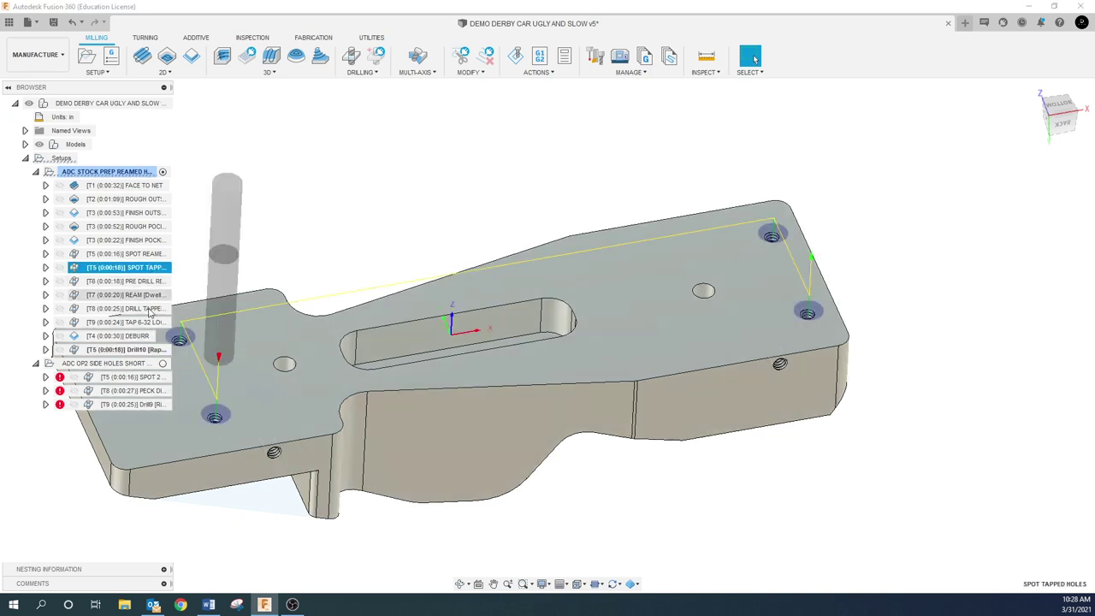
left_click(143, 350)
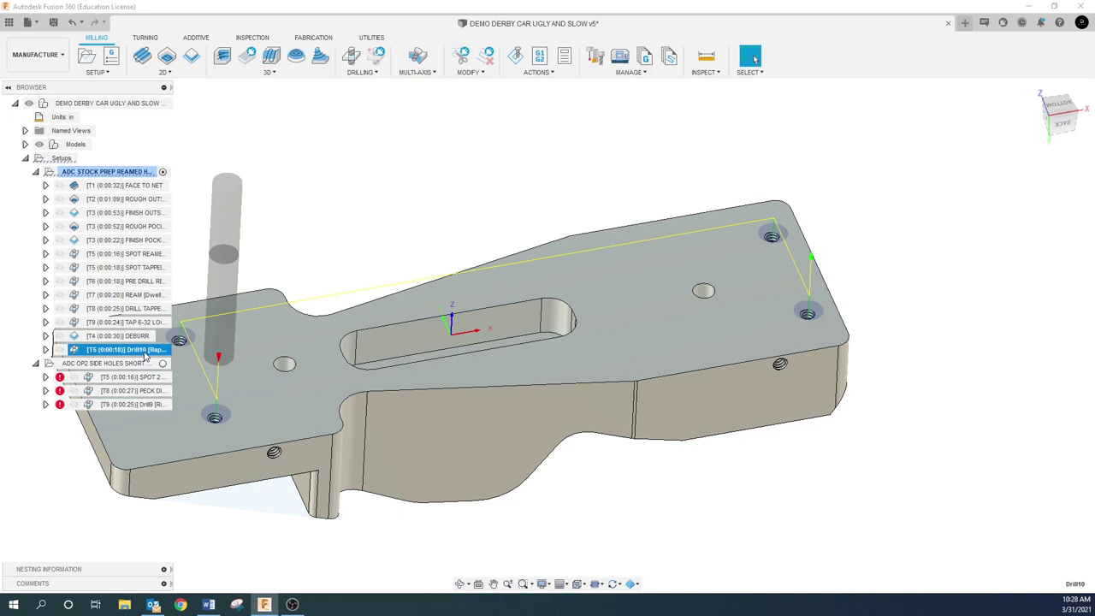
left_click(315, 229)
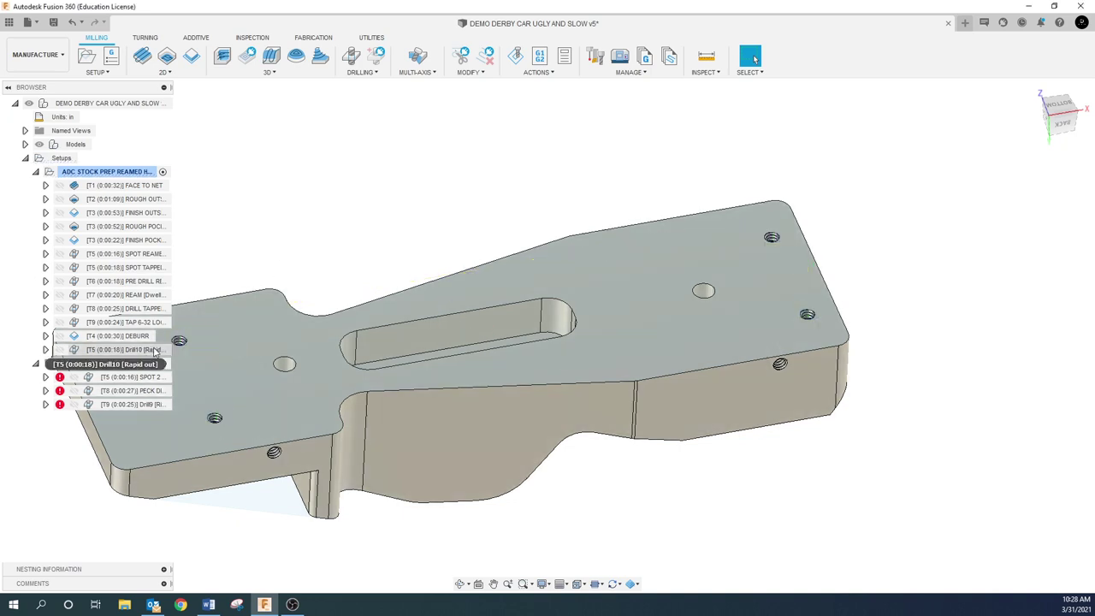
left_click(154, 351)
left_click(154, 351)
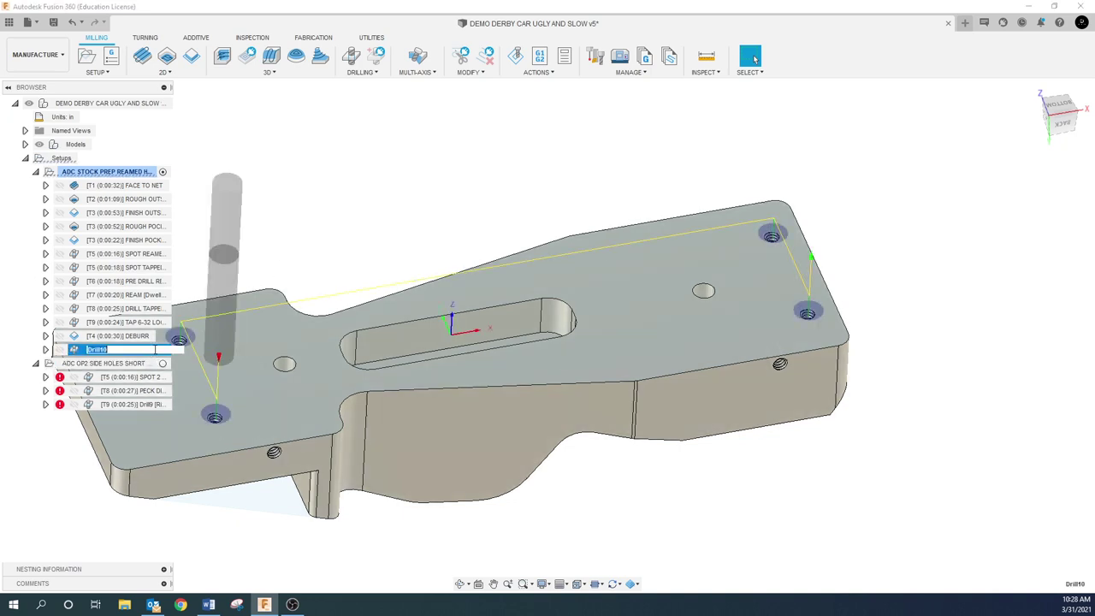
type("DEBURR TAPPED HOLES")
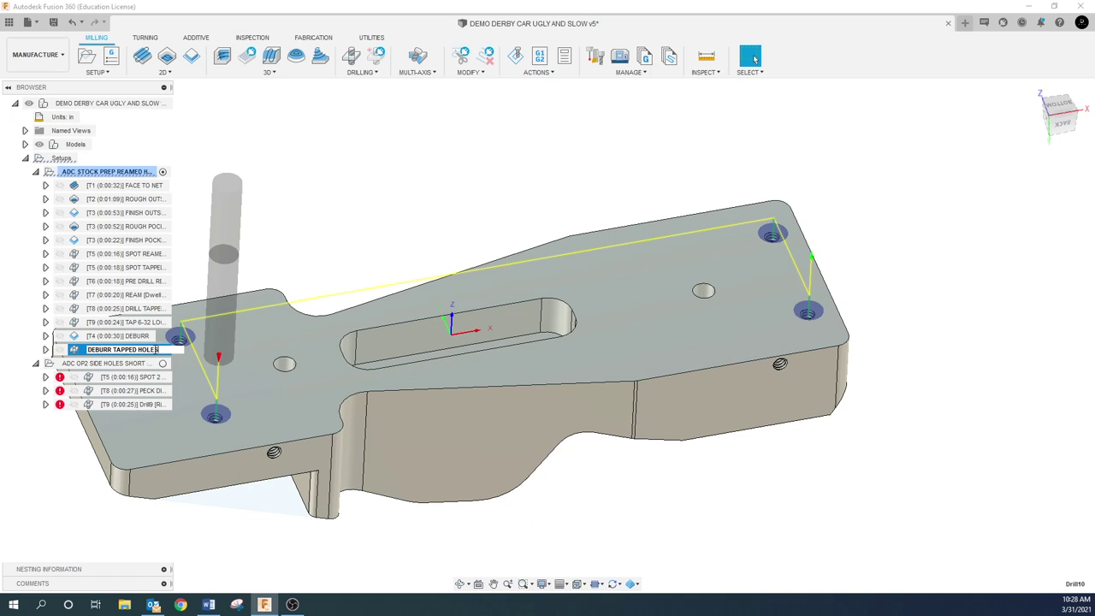
key("Return")
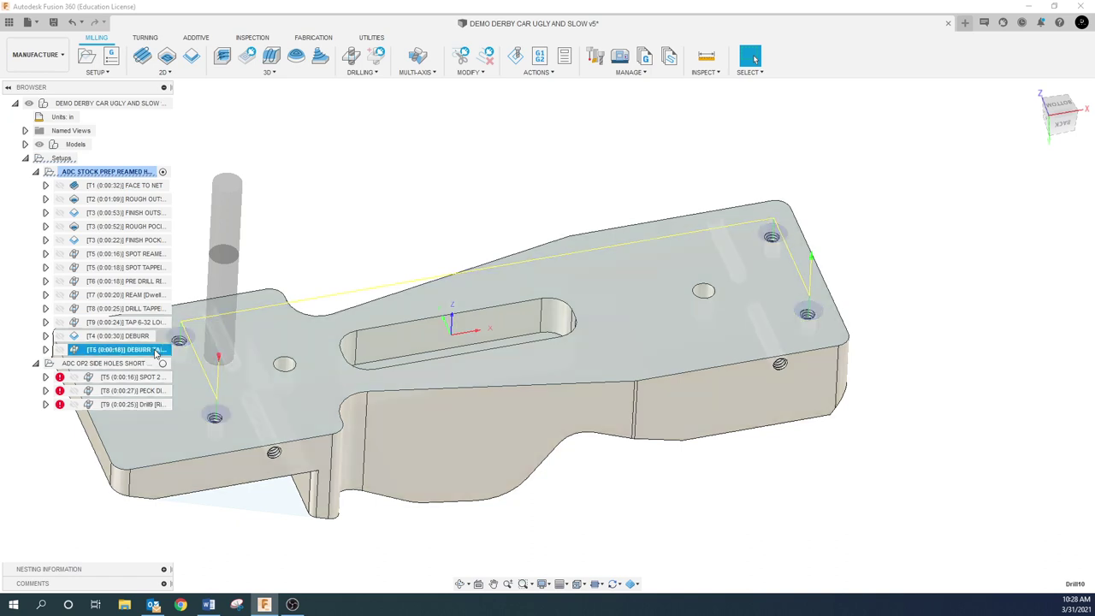
left_click(292, 296)
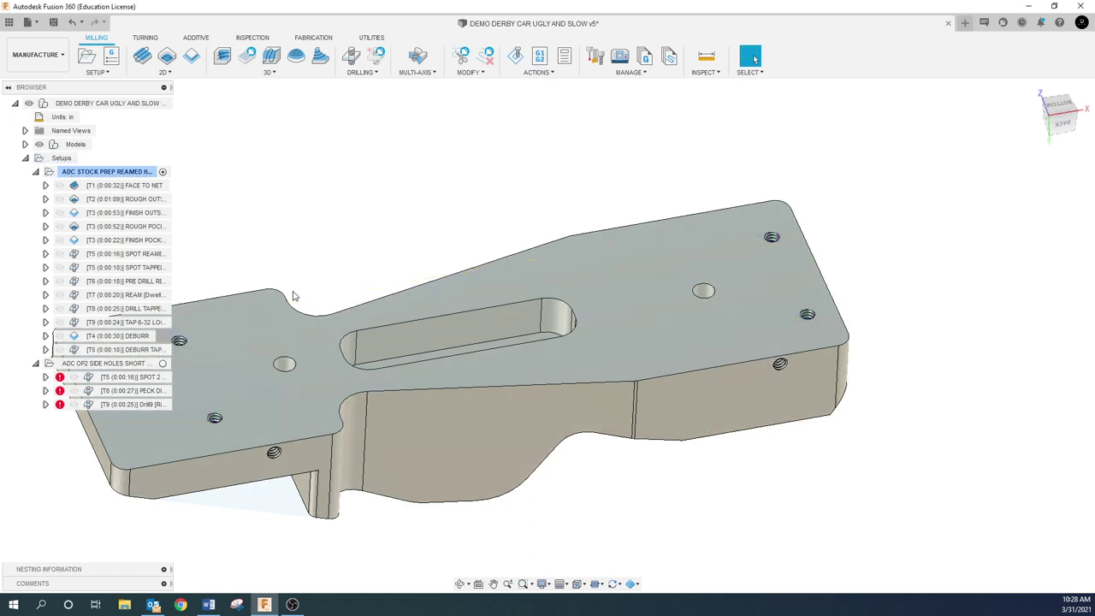
- Examine the tapped holes in the flat top face and the threaded side hole from close up and from several angles
left_click(493, 584)
scroll(389, 513, "up", 5)
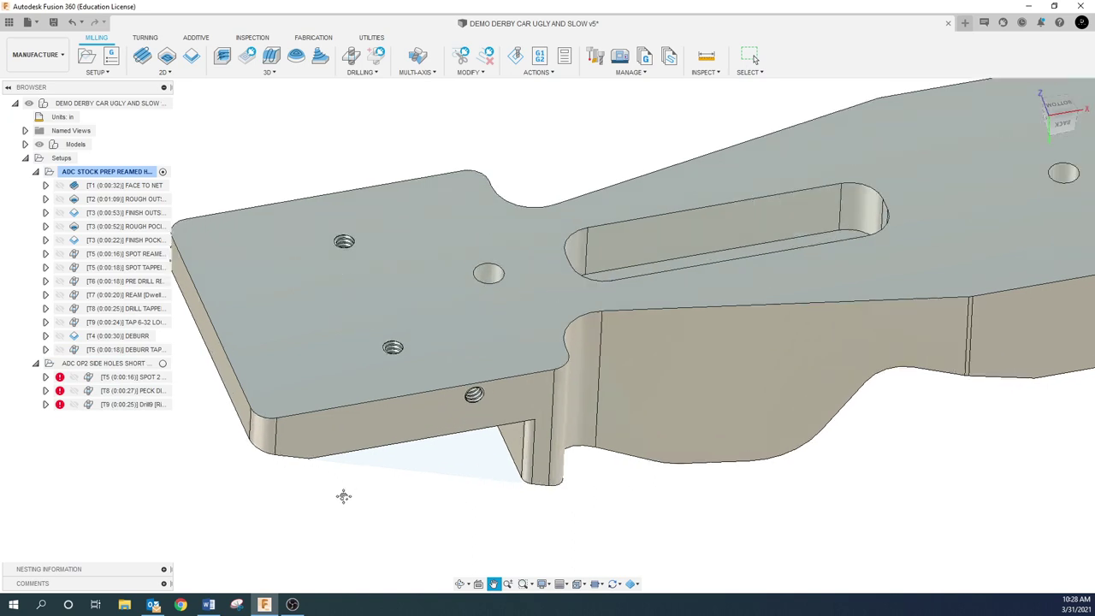
key("Escape")
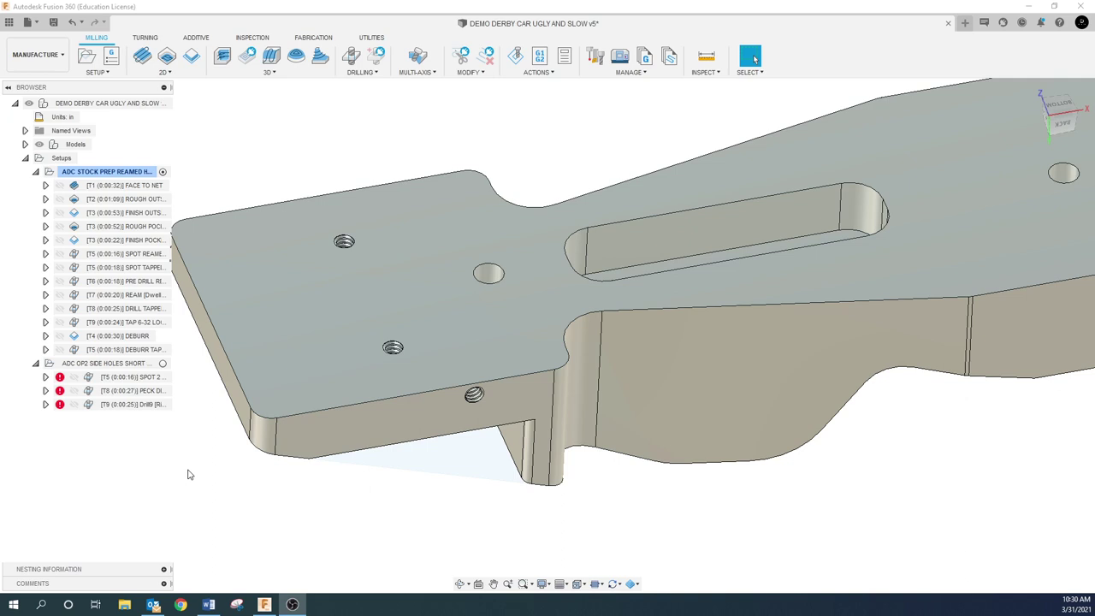
scroll(420, 350, "up", 3)
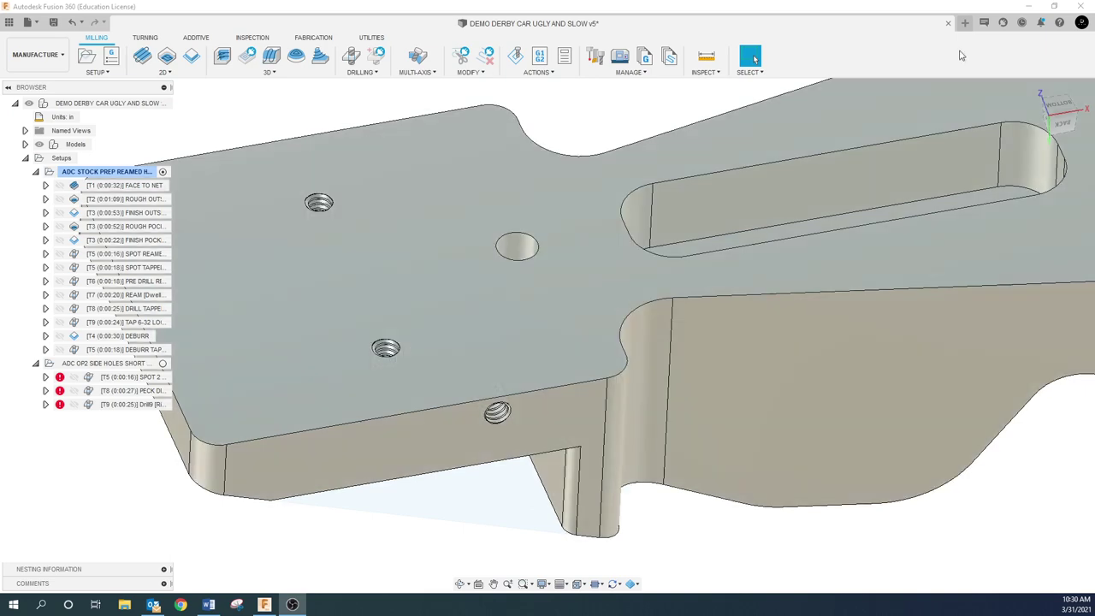
middle_click_drag(960, 56, 329, 218, "shift")
scroll(330, 218, "up", 2)
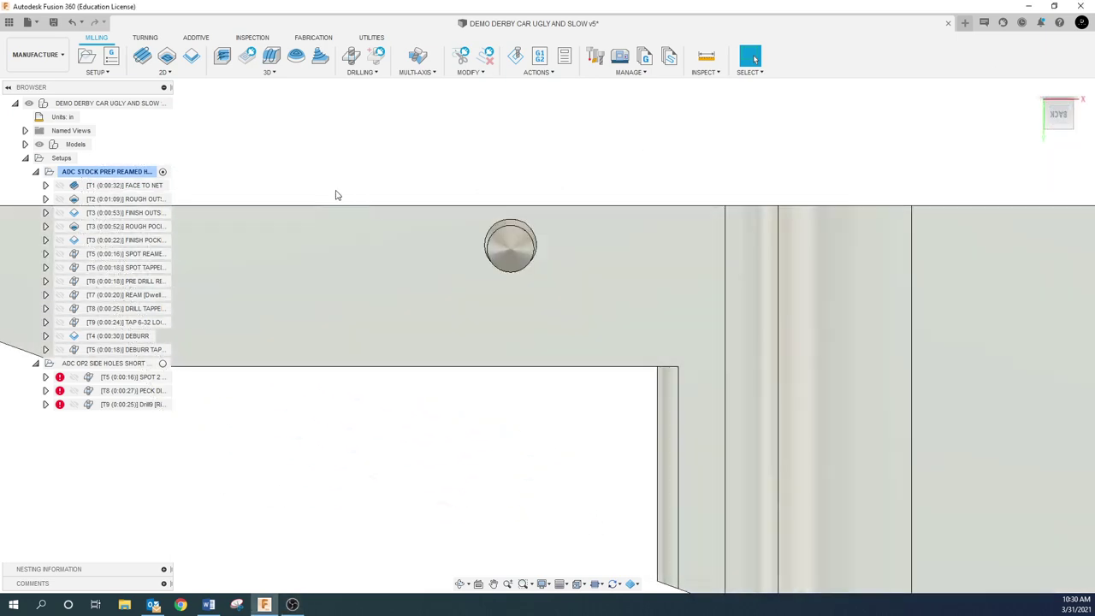
middle_click_drag(344, 215, 354, 225, "shift")
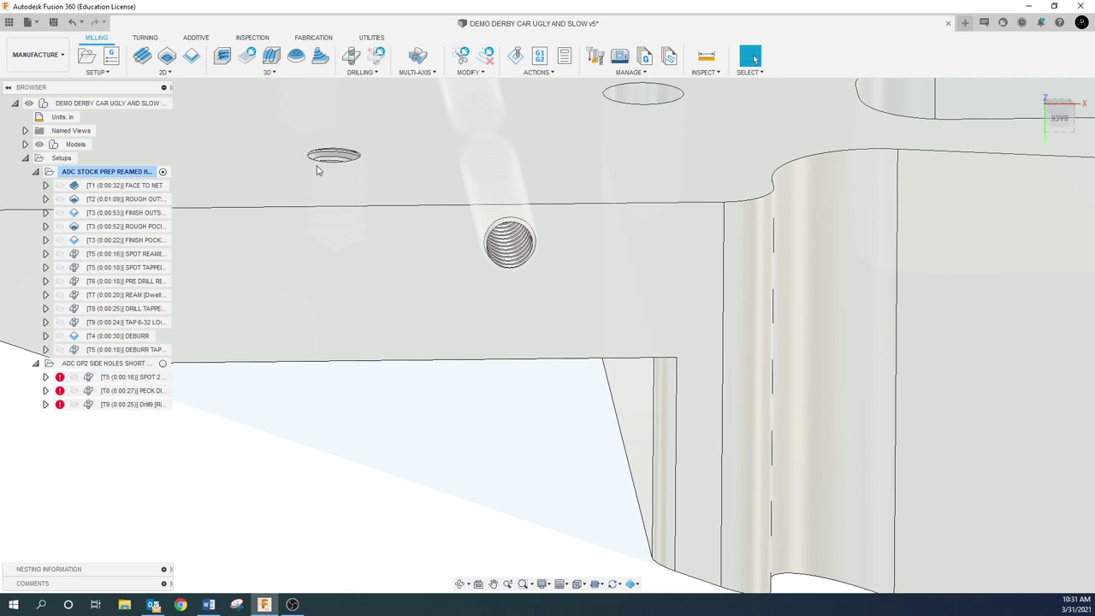
scroll(329, 193, "down", 4)
scroll(337, 249, "down", 1)
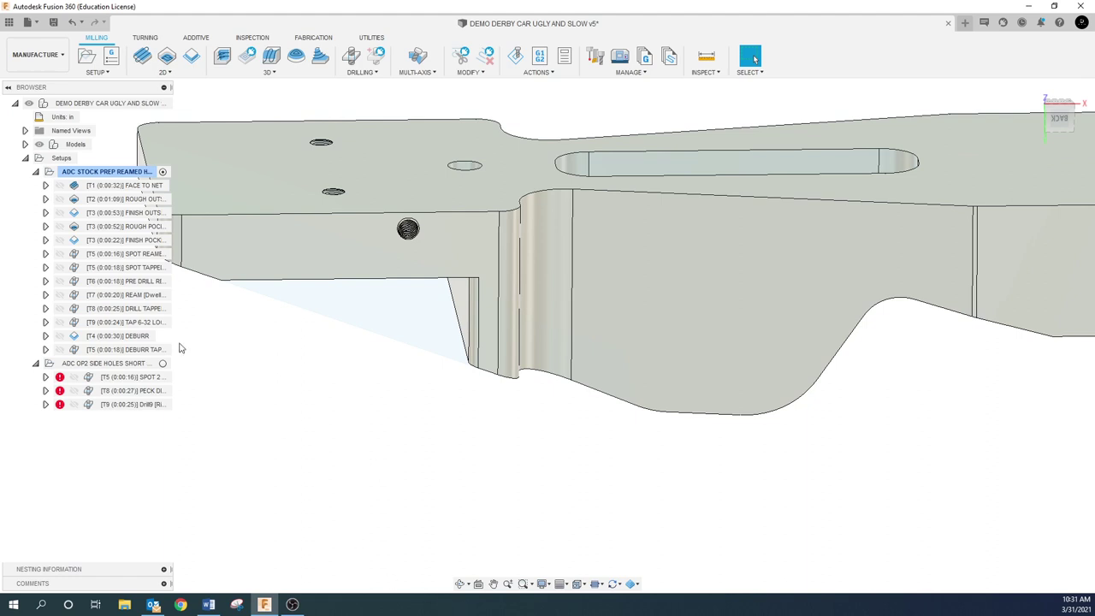
- Set the bottom height offset of the DEBURR TAPPED HOLES operation to -.035 in from the hole top
left_click(140, 352)
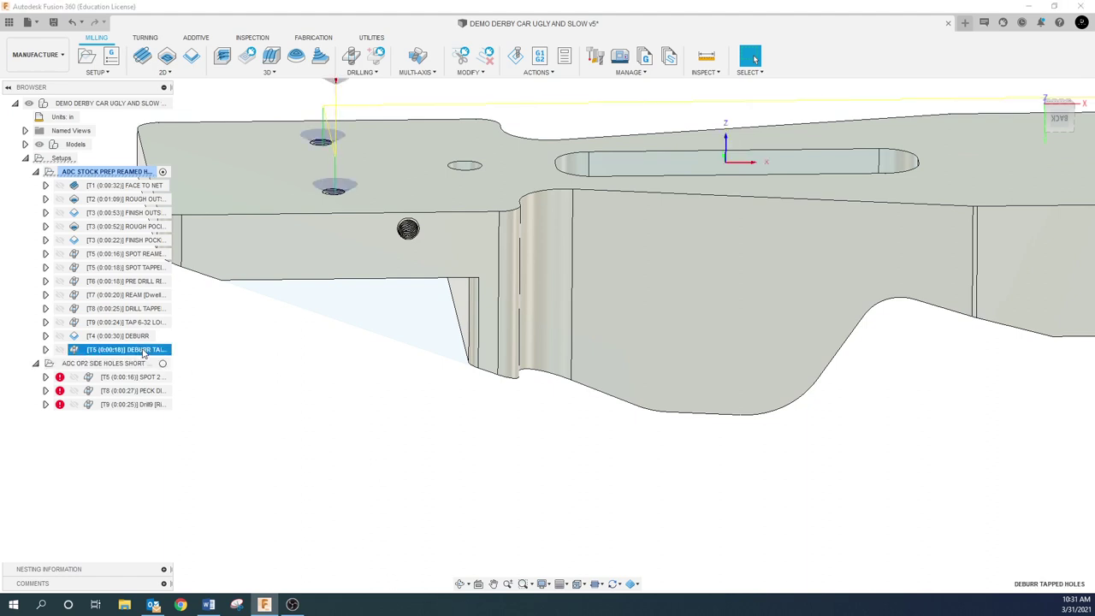
scroll(342, 186, "up", 6)
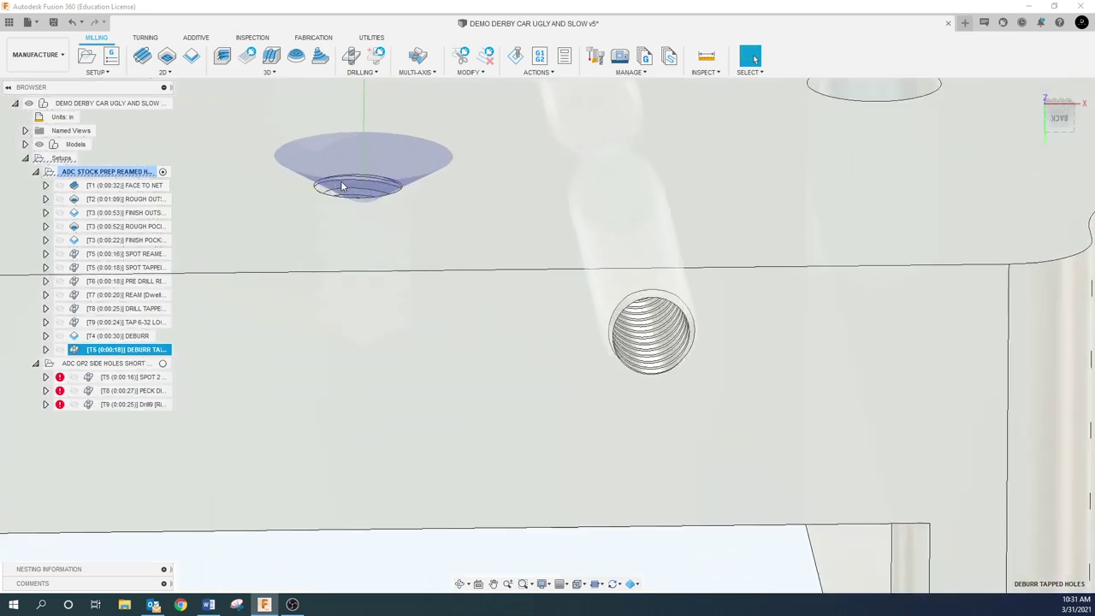
scroll(342, 187, "up", 3)
scroll(370, 246, "down", 2)
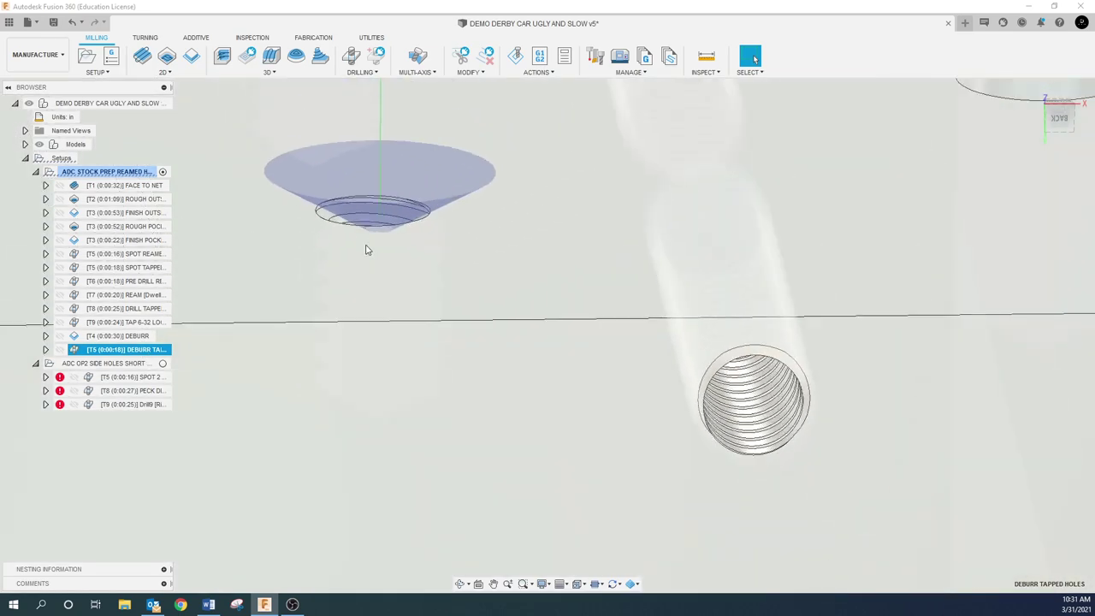
scroll(367, 249, "down", 5)
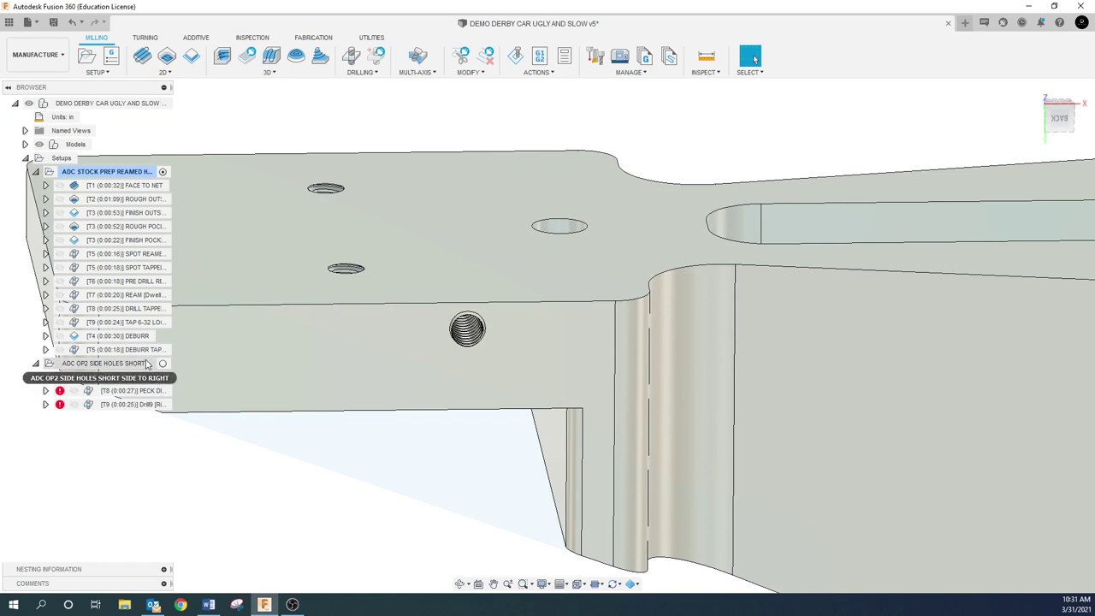
left_click(151, 349)
right_click(152, 348)
left_click(171, 17)
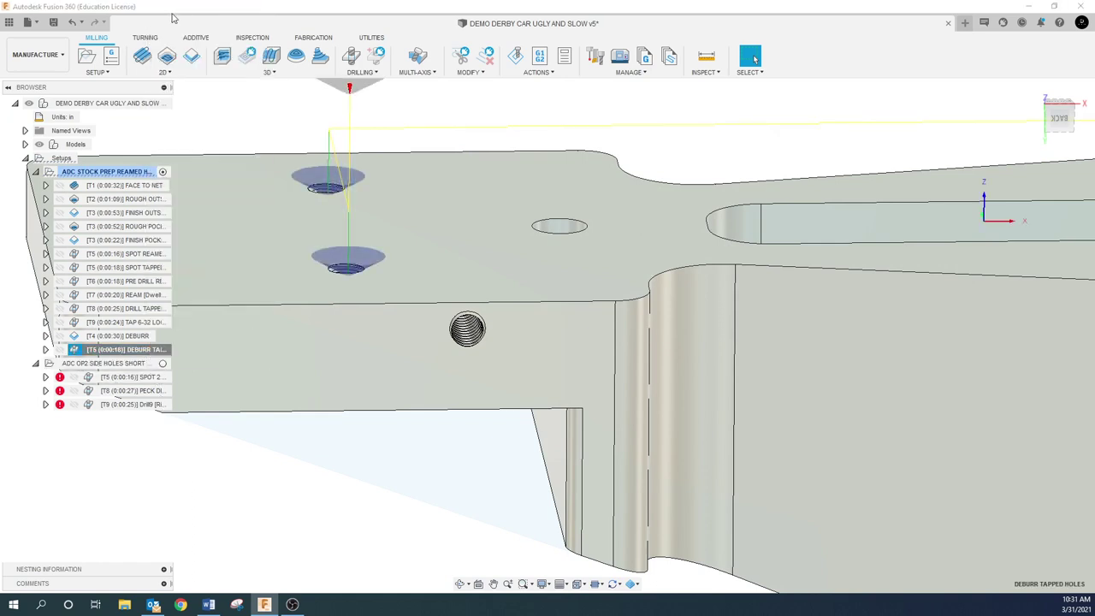
left_click(431, 167)
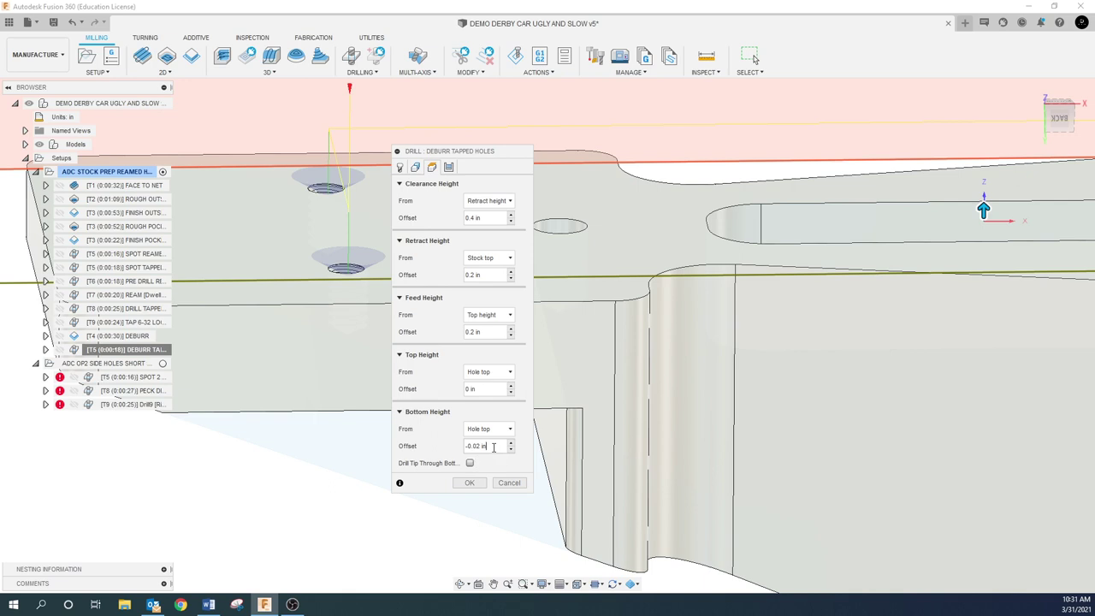
left_click(494, 448)
type("-.035")
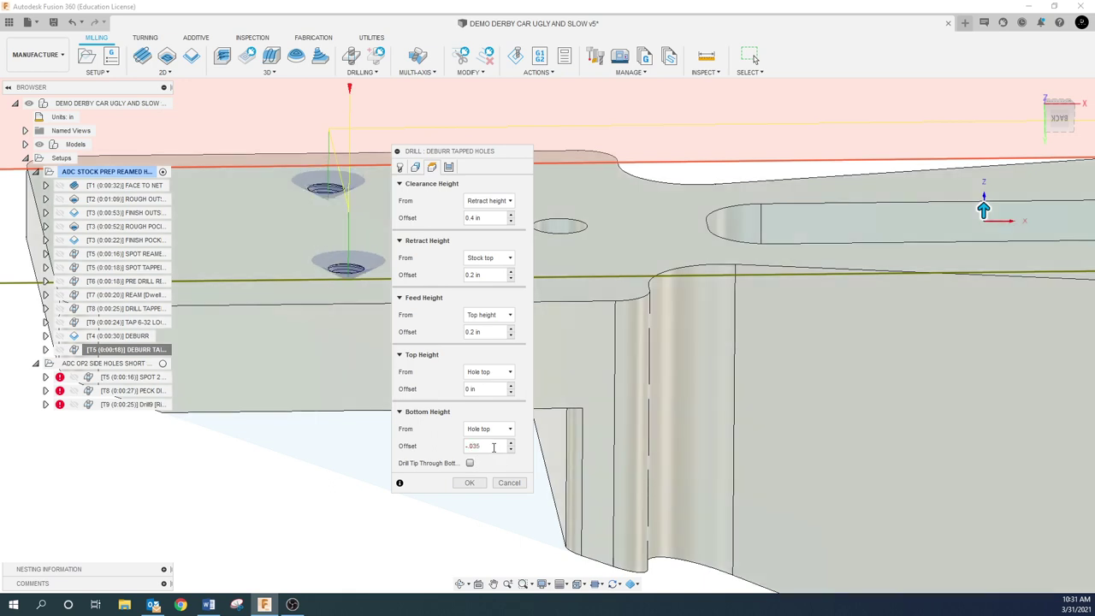
left_click(470, 483)
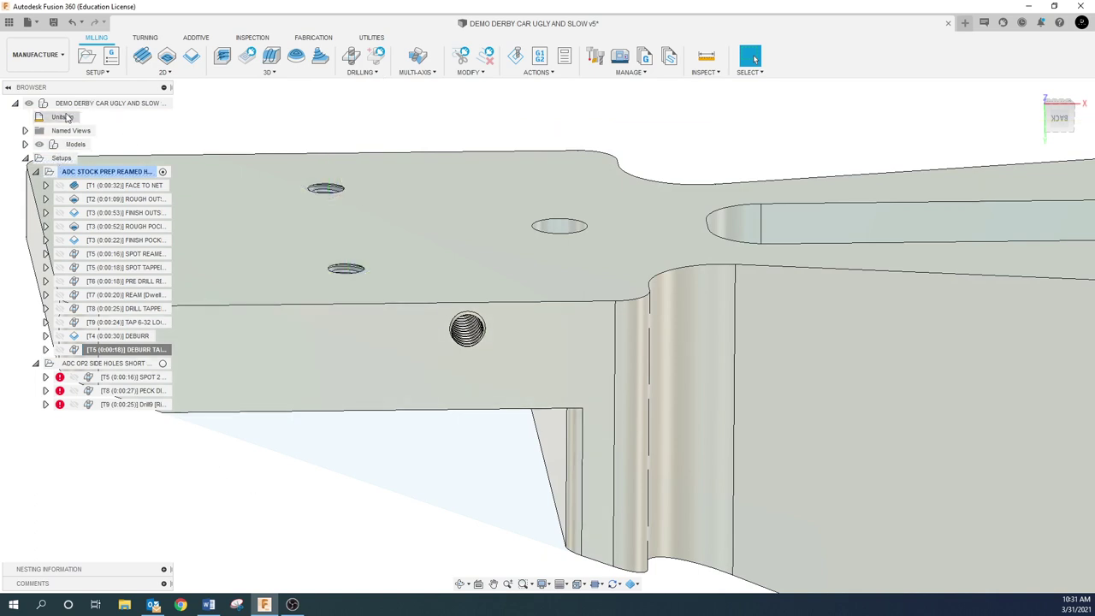
- Simulate the toolpaths of the ADC STOCK PREP REAMED HOLE OPERATION setup up to the outside roughing pass, and close the simulation
left_click(64, 171)
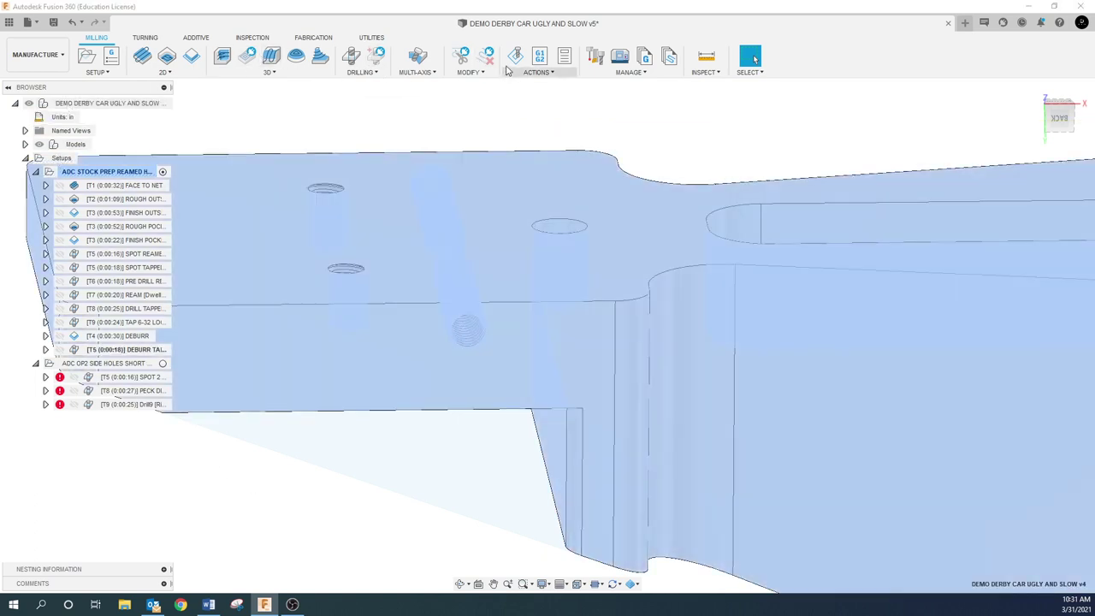
left_click(515, 56)
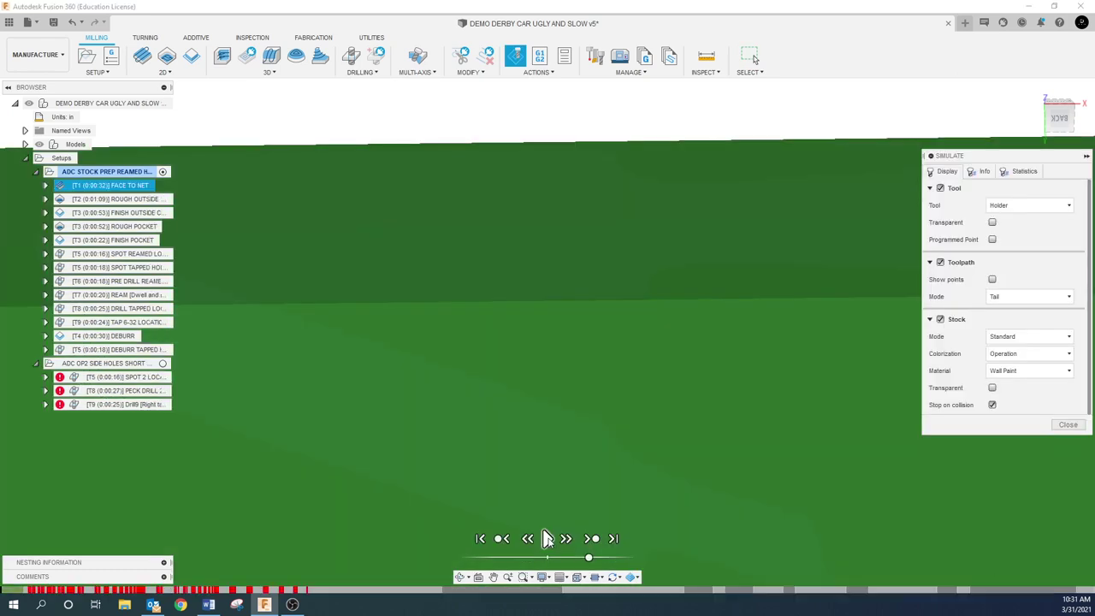
left_click(547, 538)
scroll(552, 486, "down", 3)
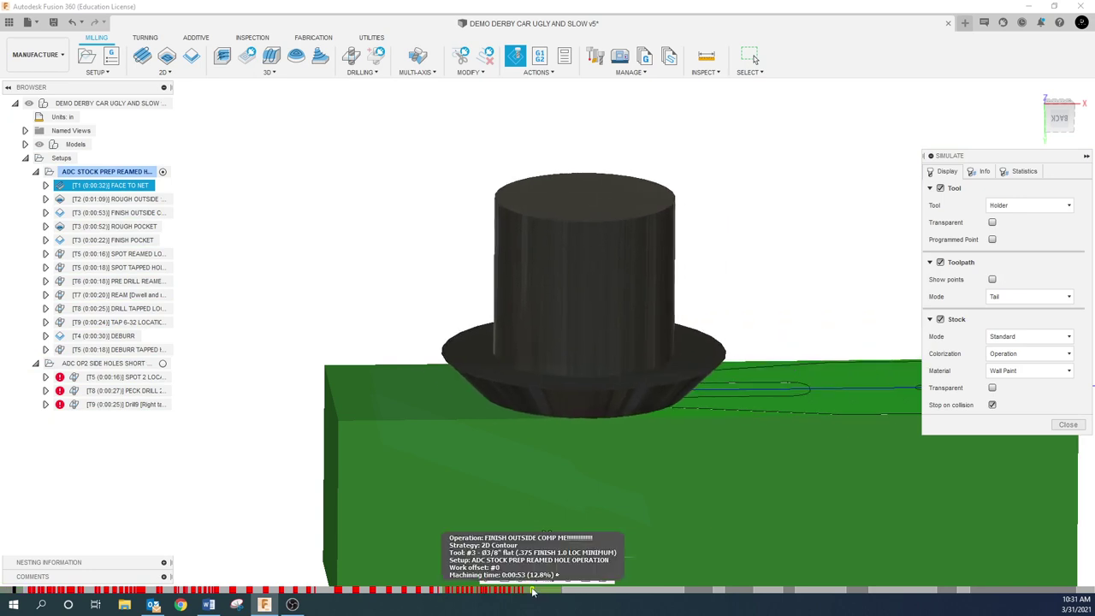
left_click(519, 577)
left_click_drag(520, 517, 469, 440)
scroll(468, 440, "down", 3)
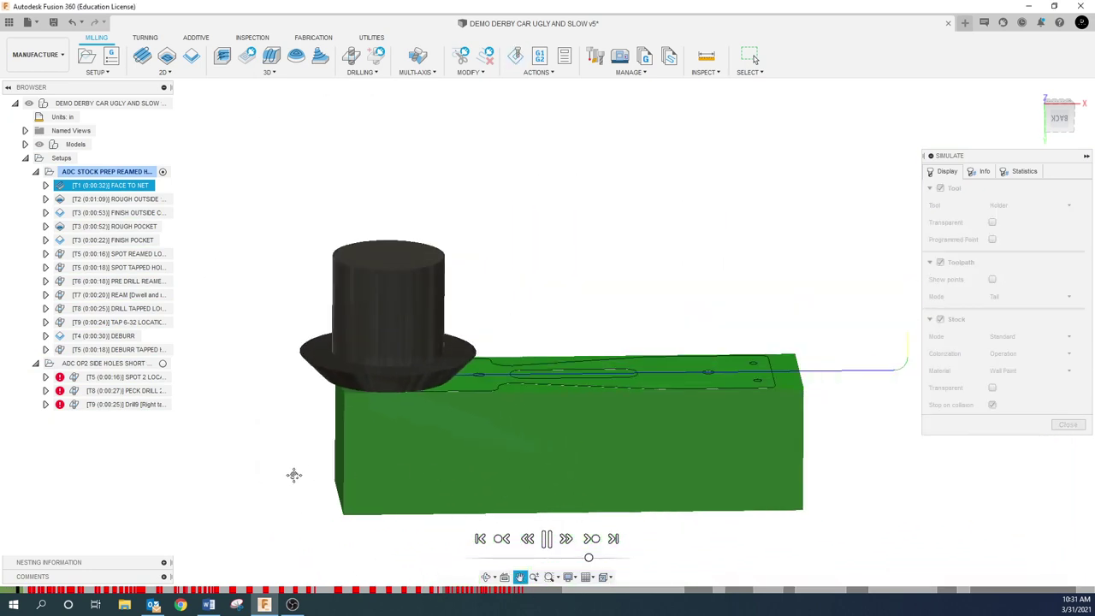
key("Escape")
left_click(212, 590)
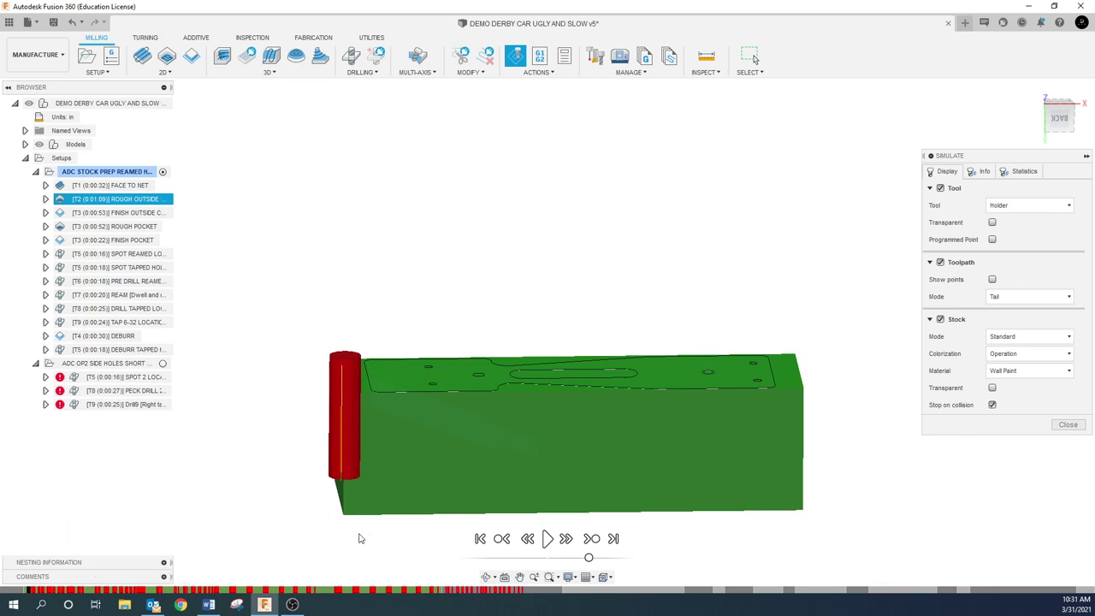
left_click(1060, 425)
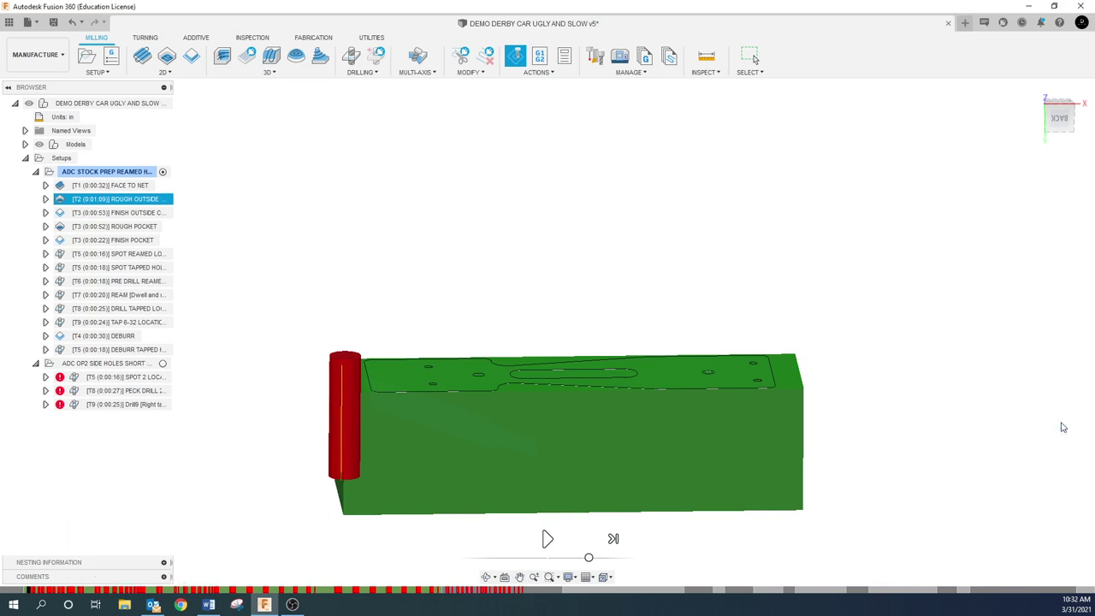
- Review the geometry and height settings of the ROUGH OUTSIDE 1 INCH DEEP adaptive operation
left_click(139, 198)
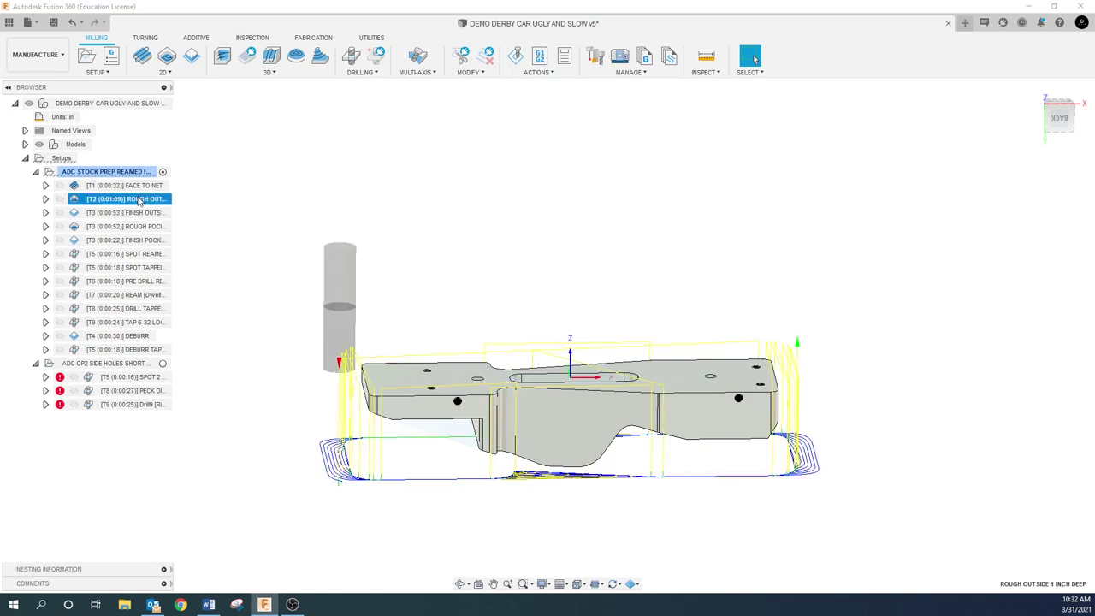
left_click(244, 239)
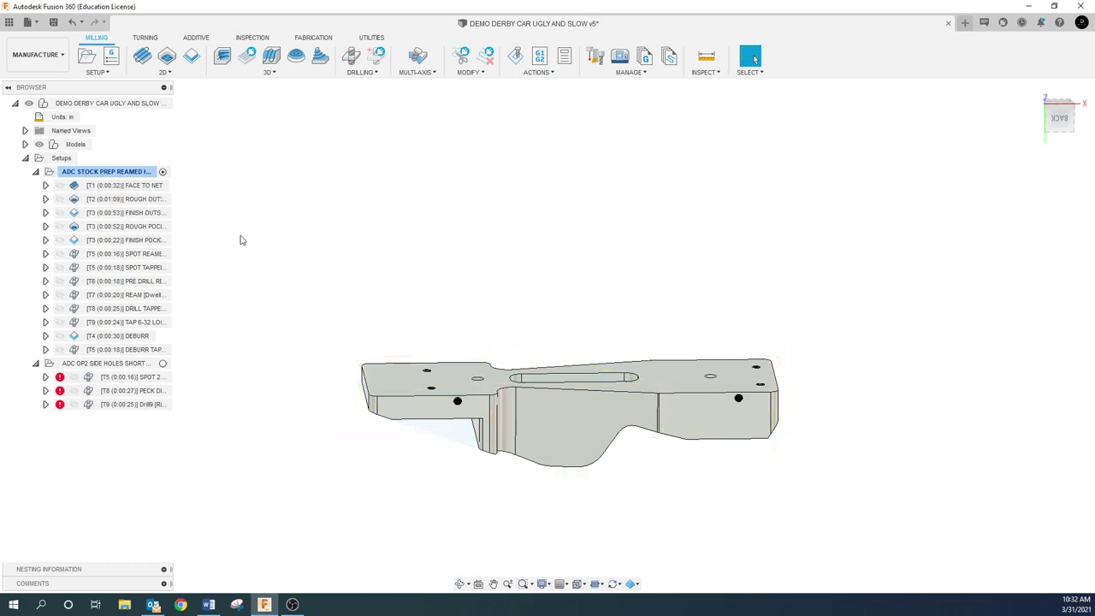
right_click(139, 201)
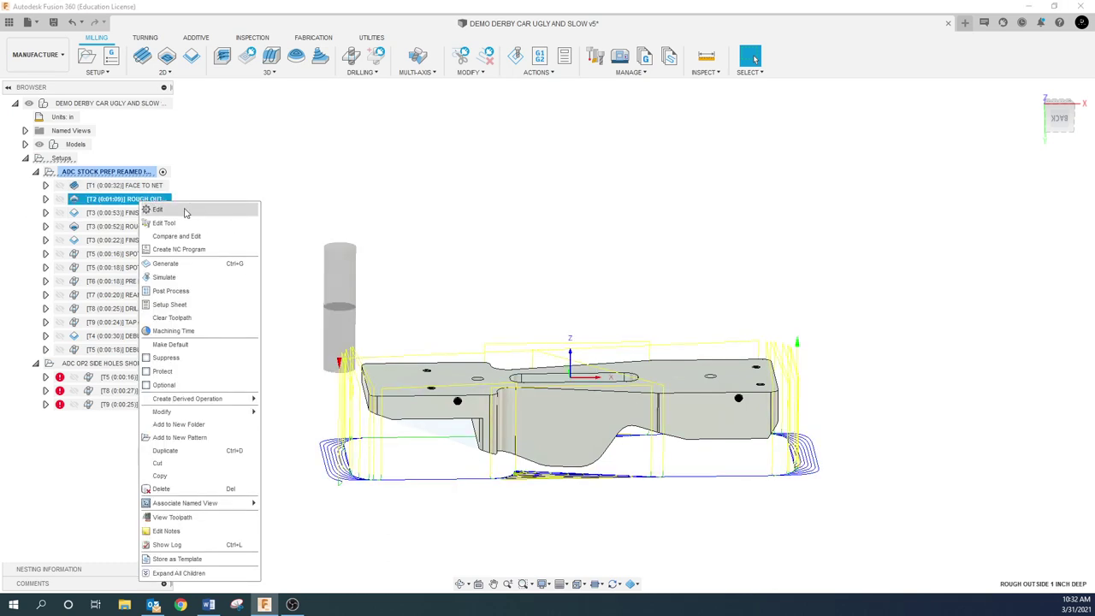
left_click(184, 213)
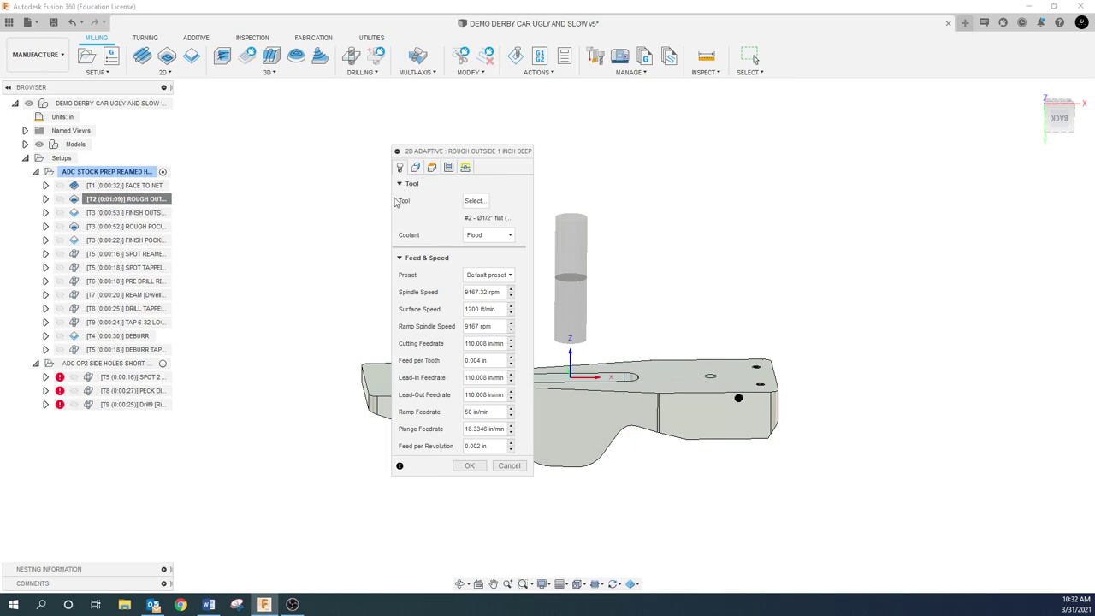
left_click(415, 168)
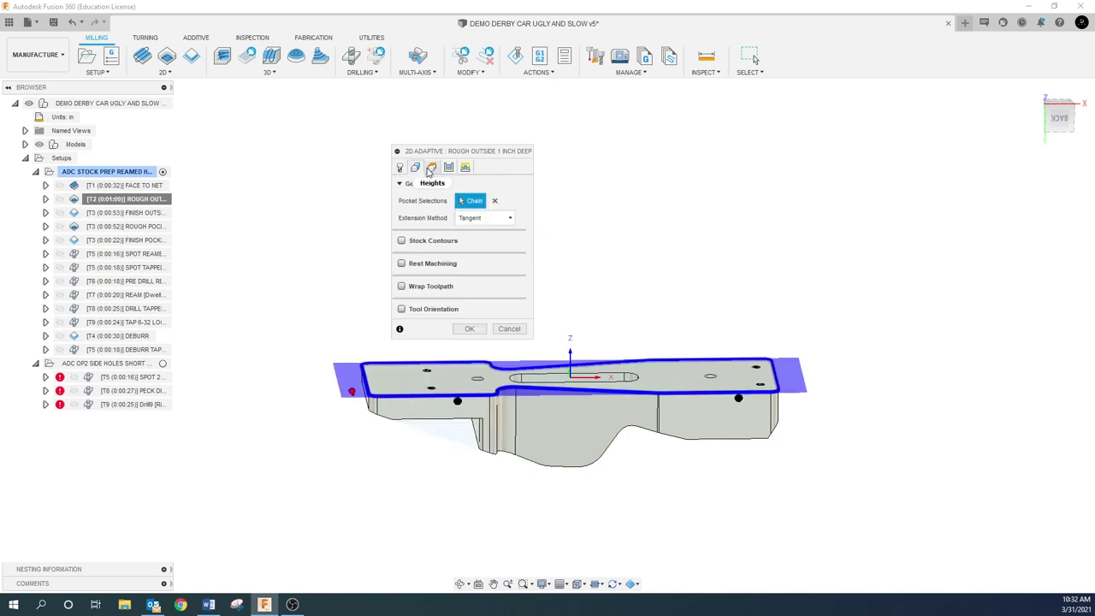
left_click(430, 168)
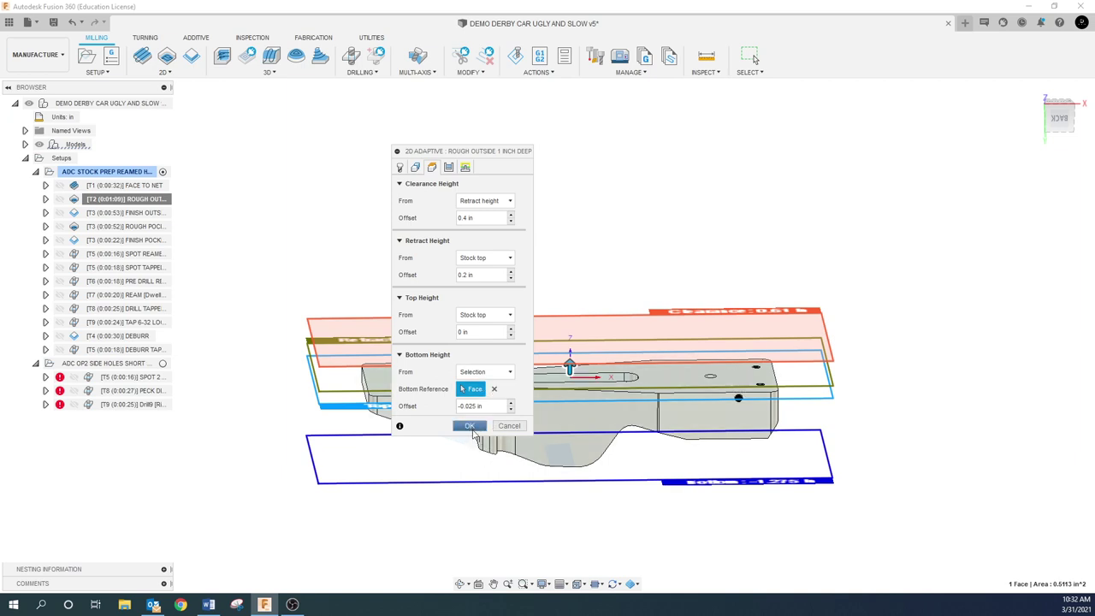
left_click(469, 426)
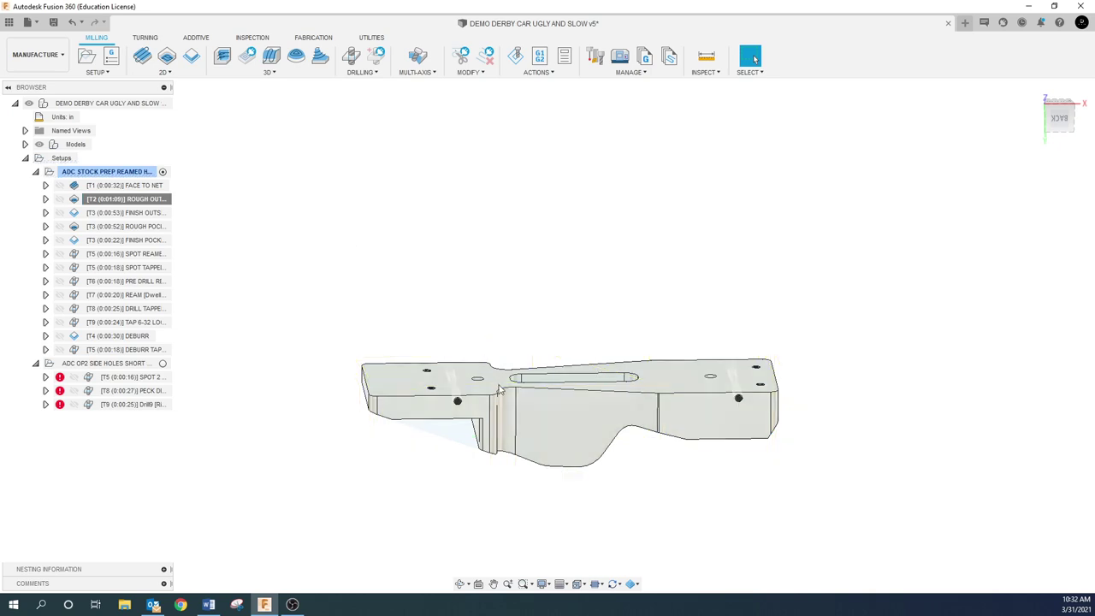
- Measure the distance from the flat top face to the lowest face of the body's central bulge, and close the measurement
key("i")
scroll(499, 387, "up", 3)
left_click(503, 369)
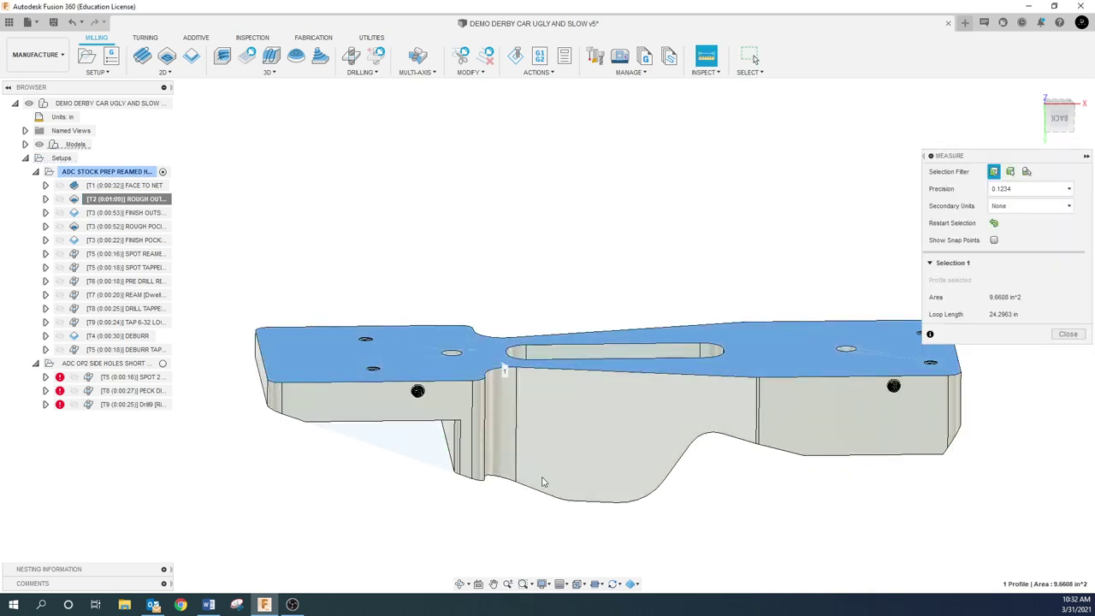
middle_click_drag(541, 481, 582, 493, "shift")
left_click(578, 466)
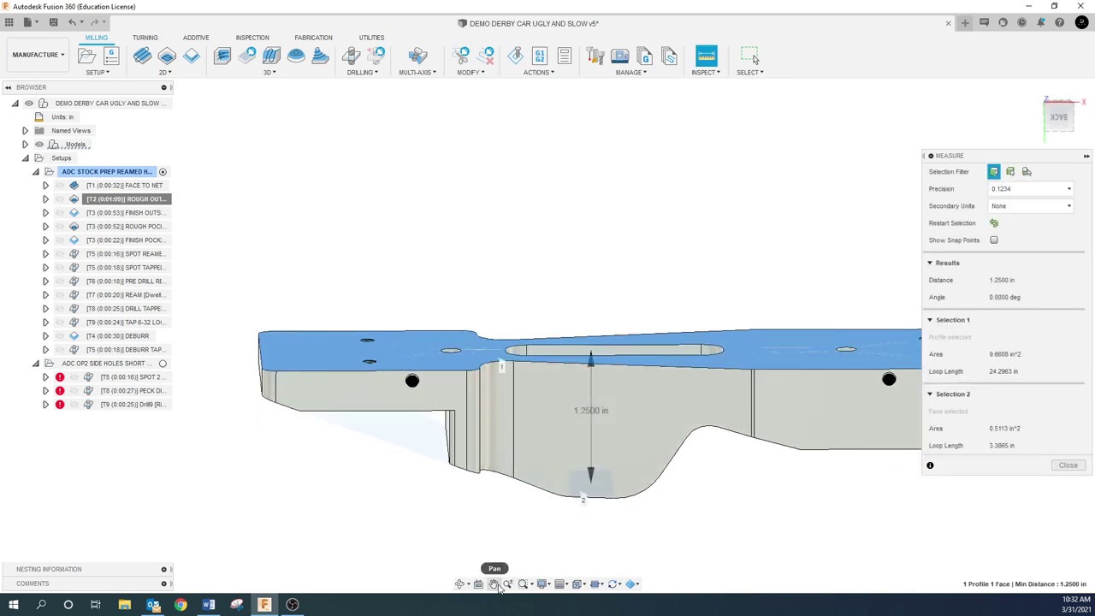
left_click(494, 584)
left_click_drag(521, 540, 526, 469)
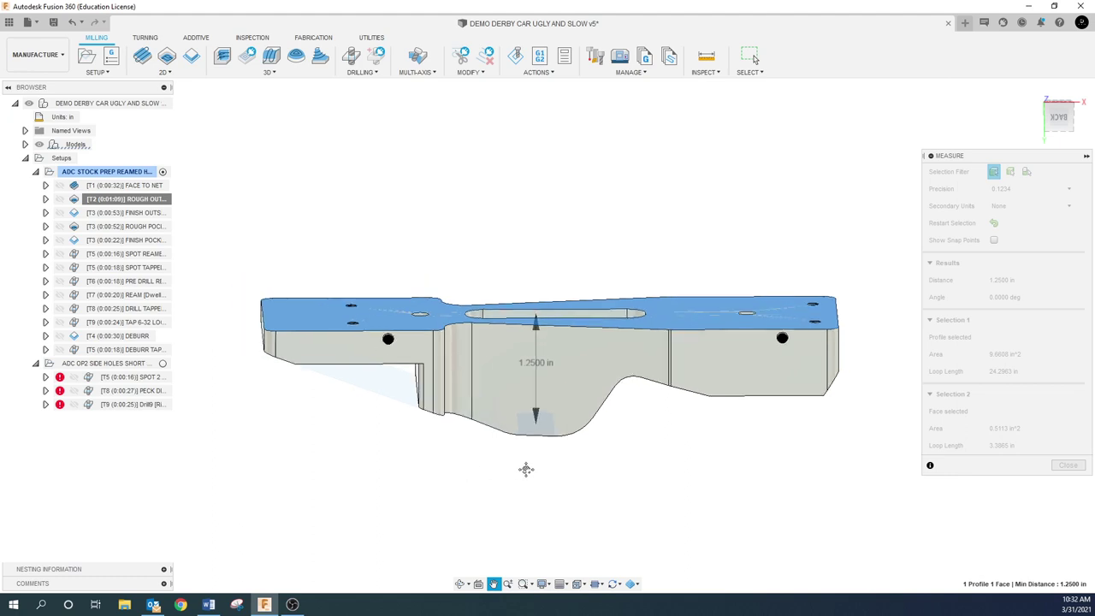
mouse_move(581, 457)
middle_mouse_down("shift")
mouse_move(591, 456)
mouse_move(582, 469)
middle_mouse_up("shift")
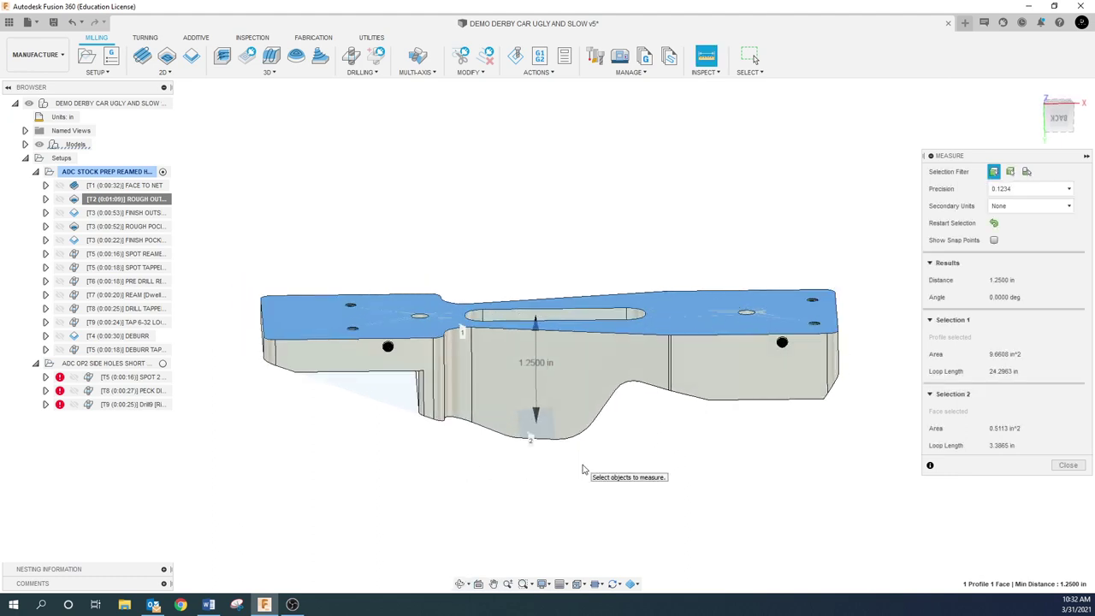
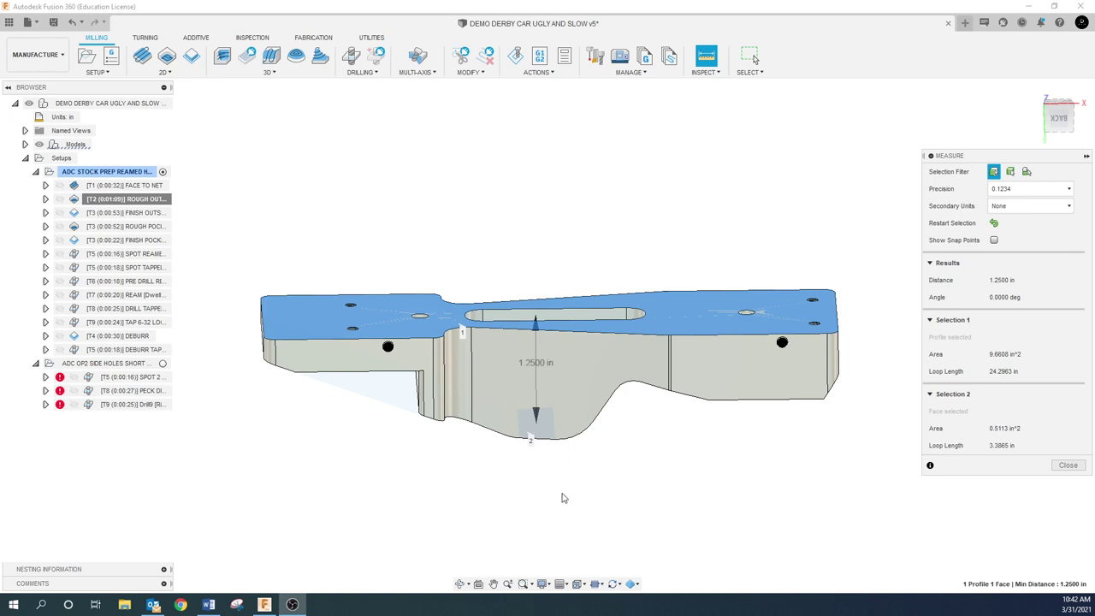
left_click(1067, 466)
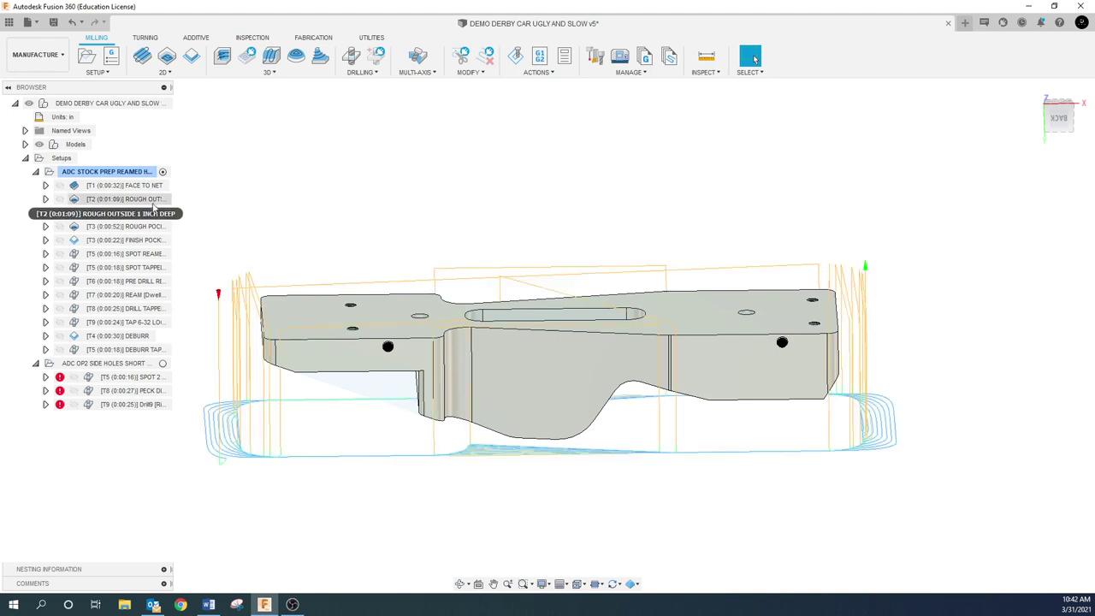
- Edit the 1/2 in end mill of the ROUGH OUTSIDE 1 INCH DEEP operation, setting its shoulder and flute lengths to 1.25 in
left_click(153, 202)
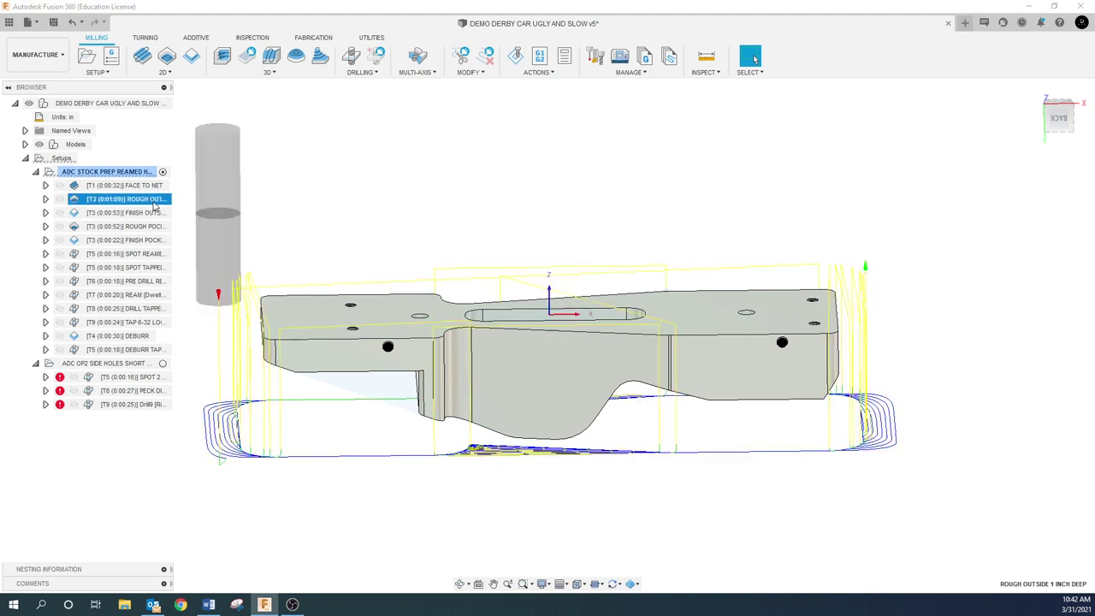
left_click(290, 212)
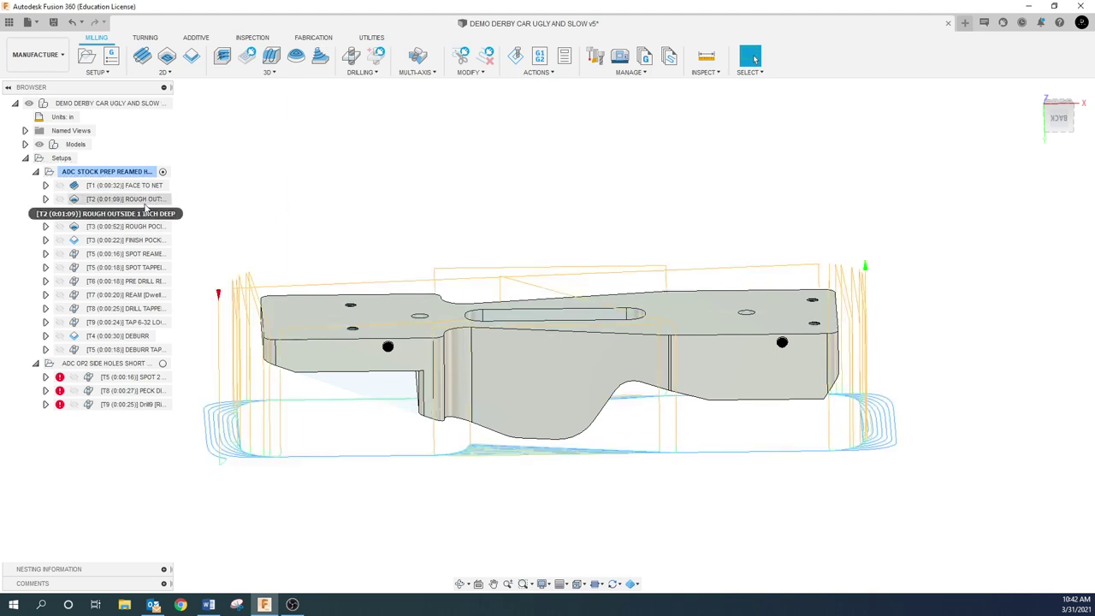
right_click(146, 204)
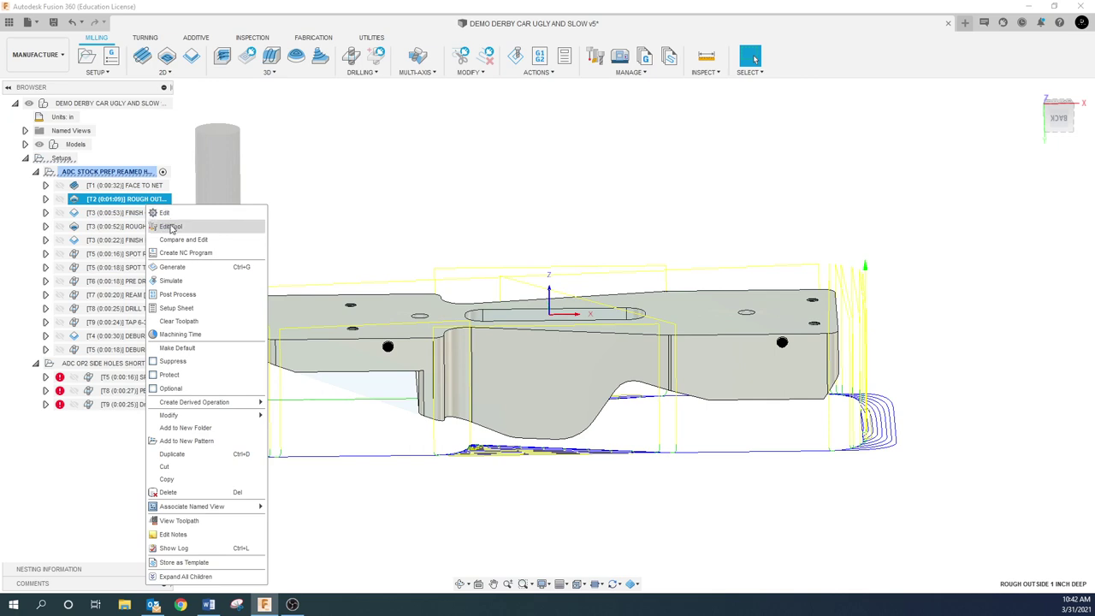
left_click(170, 226)
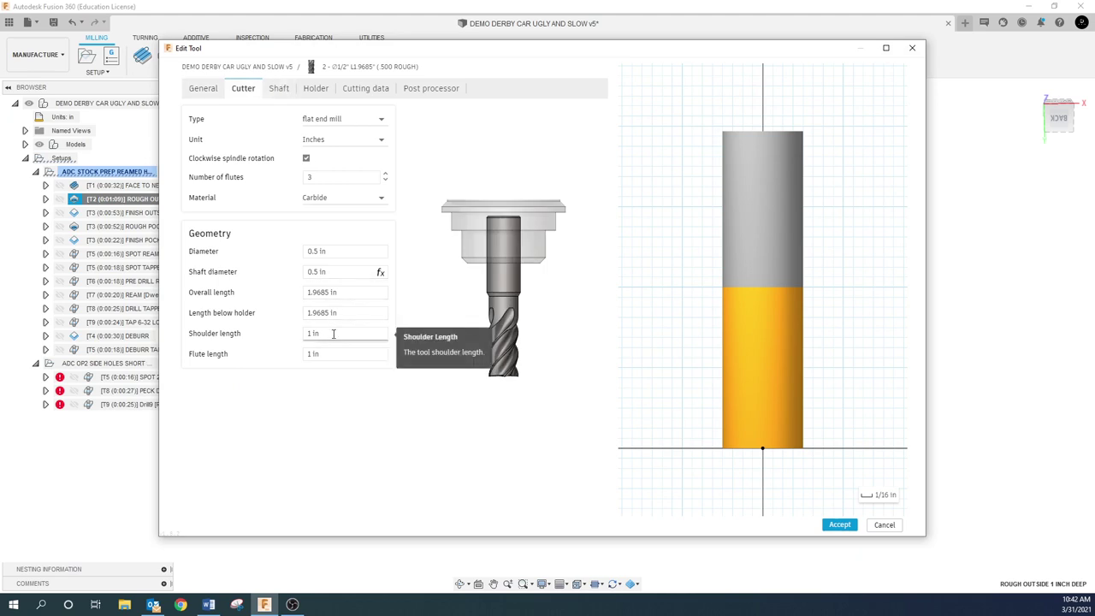
left_click(334, 333)
type("1.25")
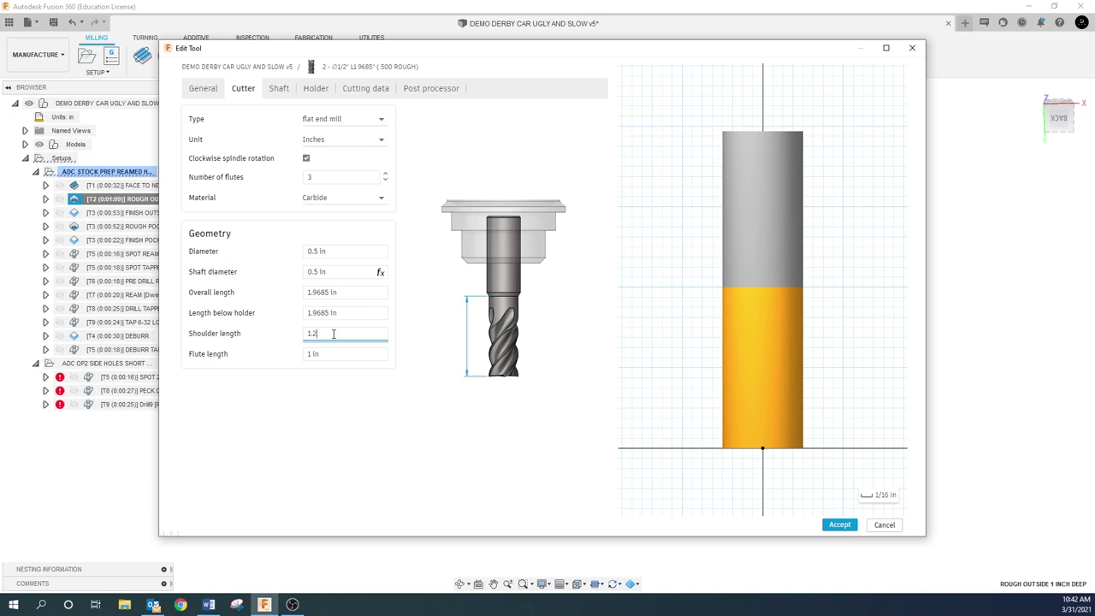
left_click(335, 354)
type("1.")
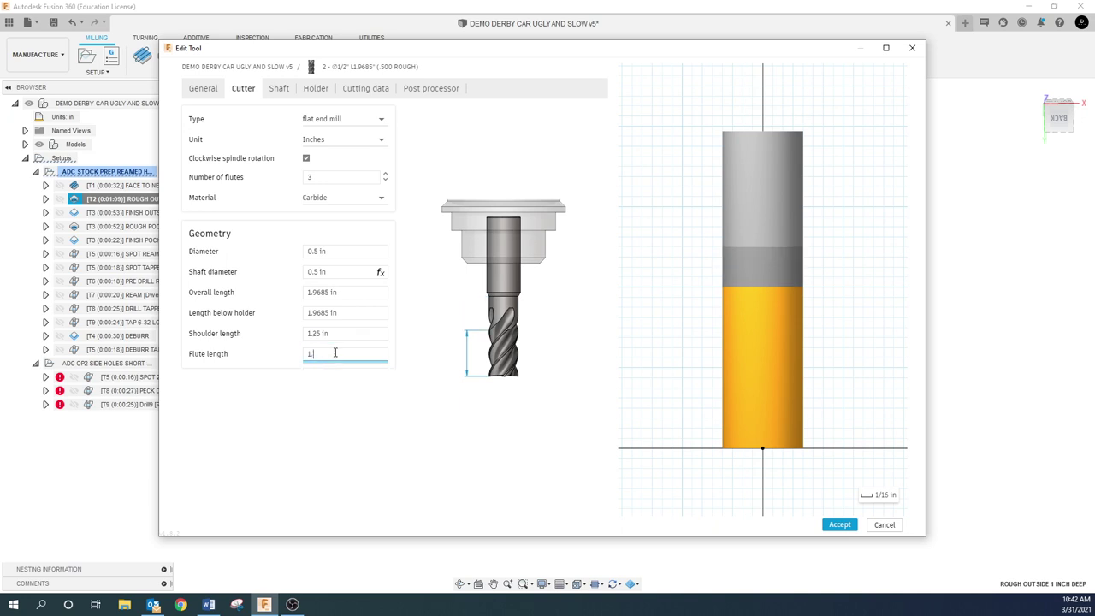
type("25")
- Set the roughing end mill's shoulder length and flute length to 1.275 in and accept the tool changes
left_click(336, 333)
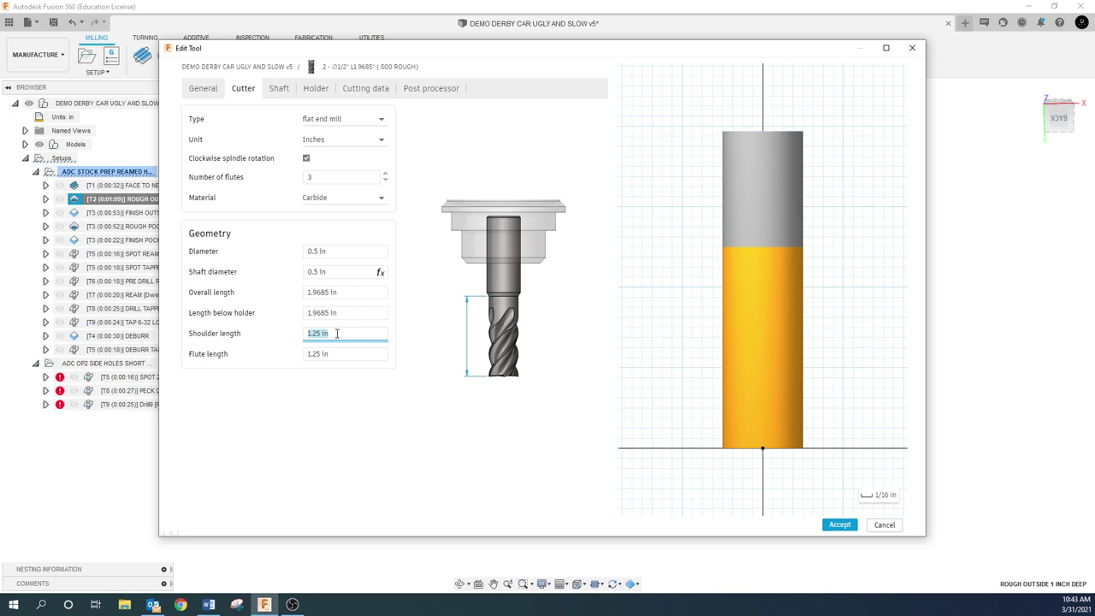
type("1.275")
left_click(342, 351)
triple_click(343, 350)
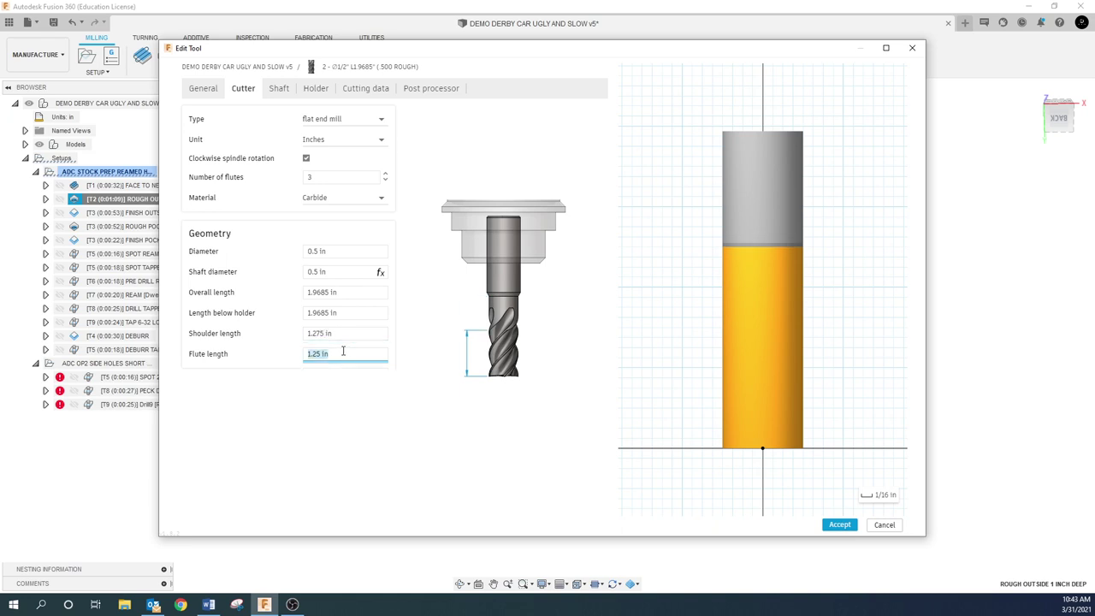
type("1.275")
triple_click(355, 314)
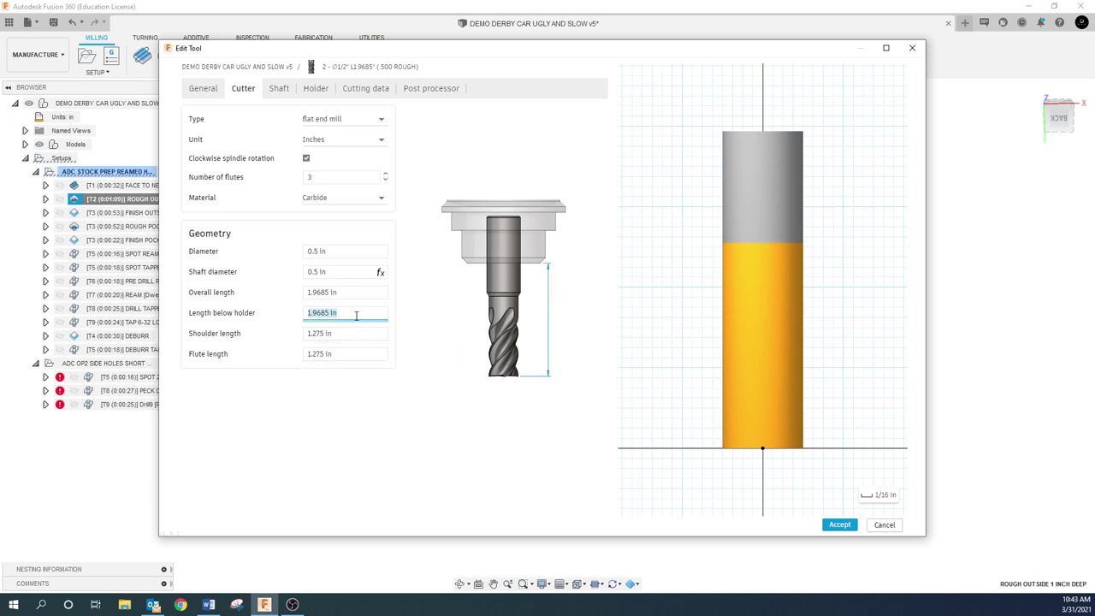
left_click(840, 525)
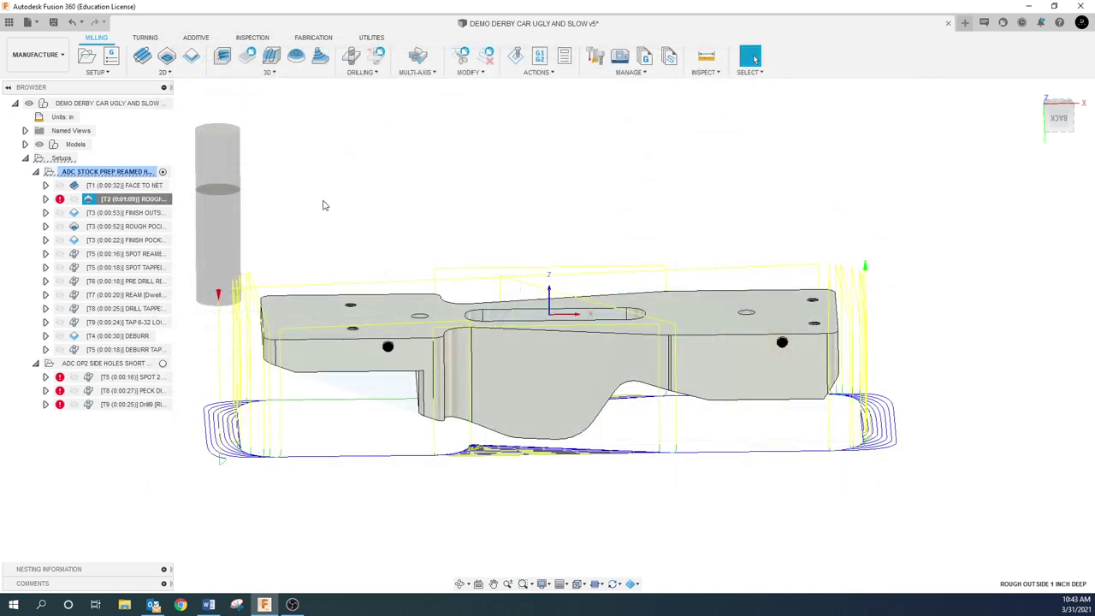
- Change the description of the outside finishing operation's 3/8 in end mill to .375 FINISH 1.25 LOC MINIMUM
left_click(151, 213)
right_click(151, 214)
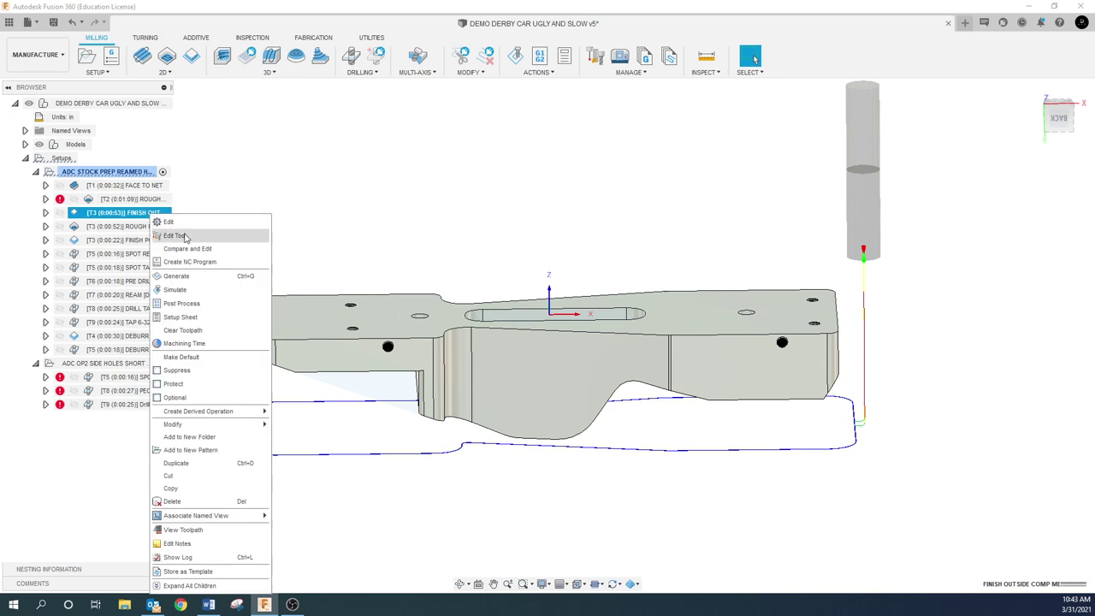
left_click(185, 237)
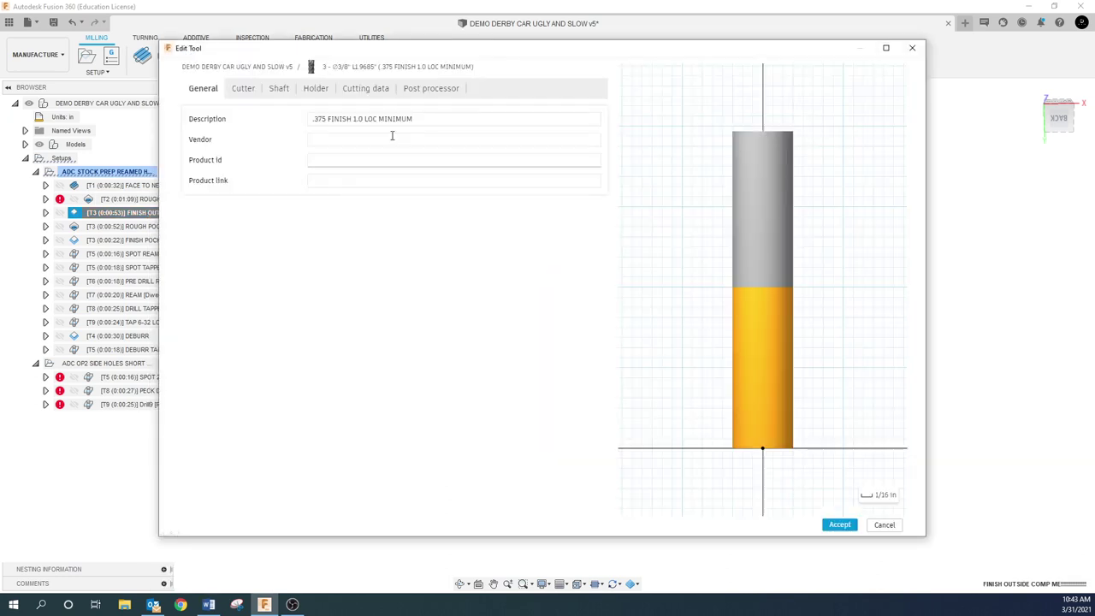
left_click(368, 119)
key("Home")
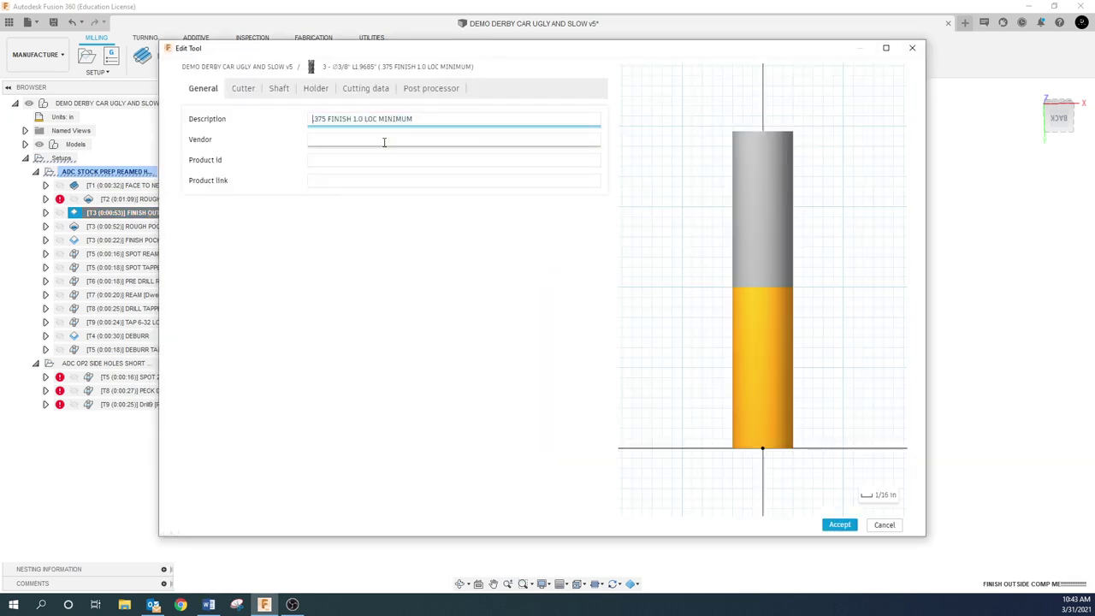
key("Right")
key("Right")
key("Right")
key("Right")
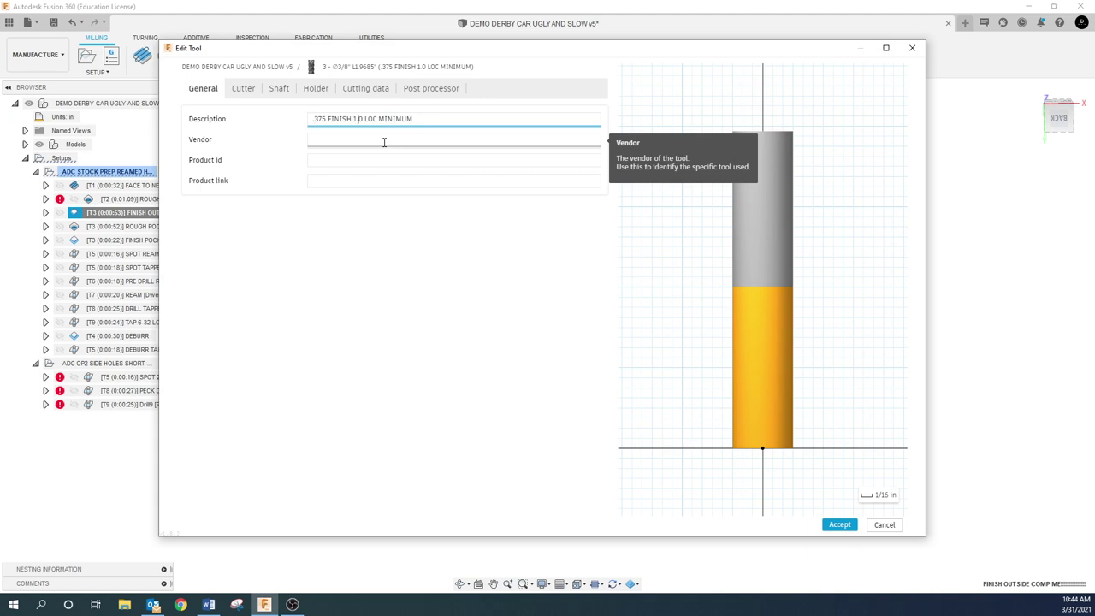
key("BackSpace")
type("25")
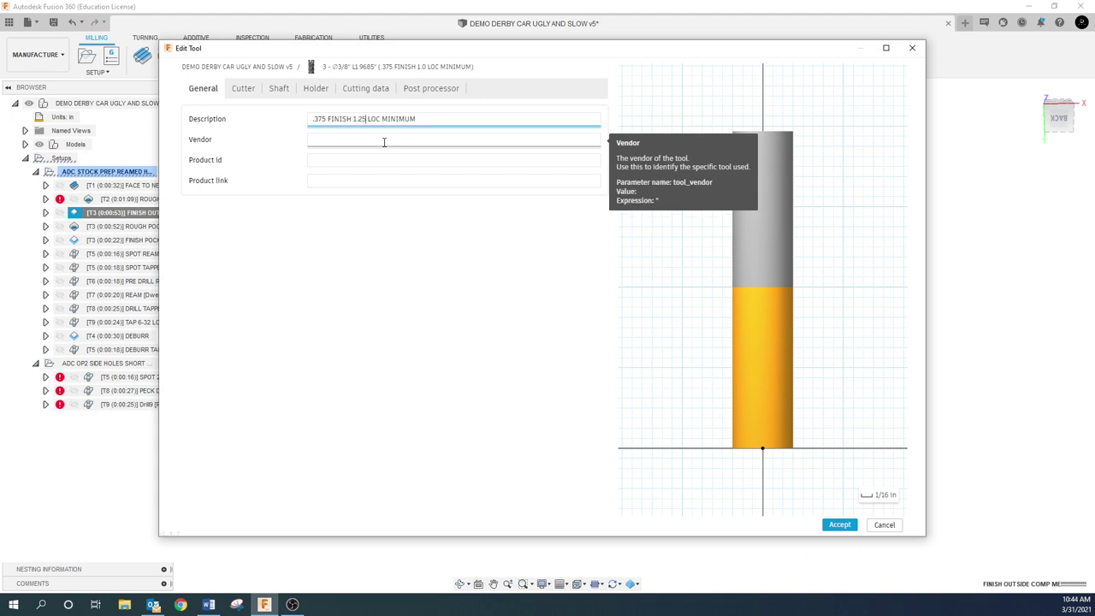
- Set the 3/8 in finishing end mill's flute length and shoulder length to 1.275 in and accept the tool changes
left_click(347, 92)
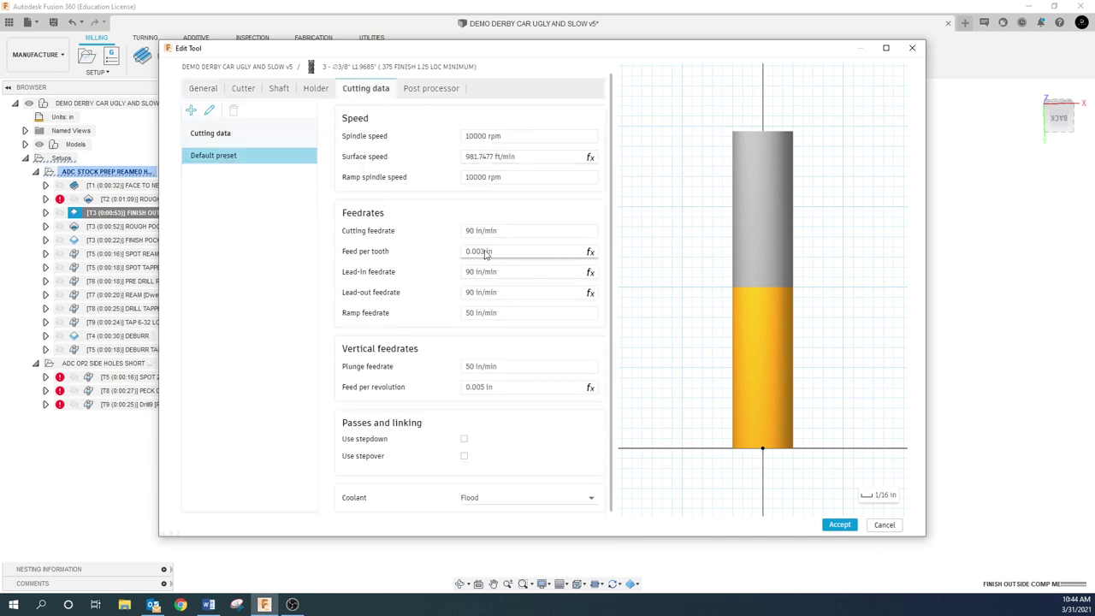
left_click(250, 90)
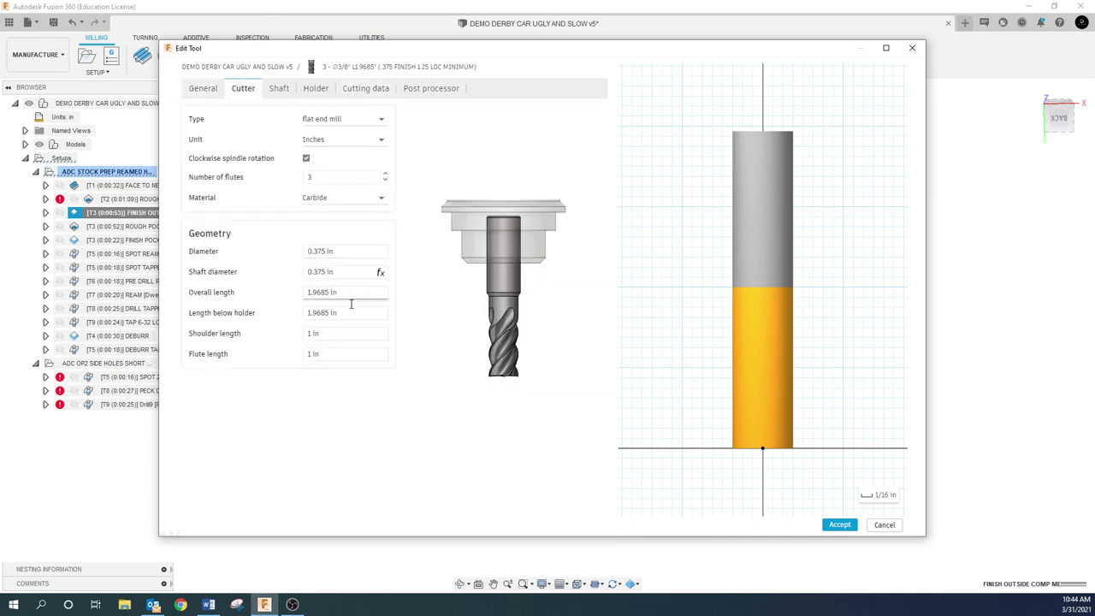
left_click(333, 353)
type("1.275")
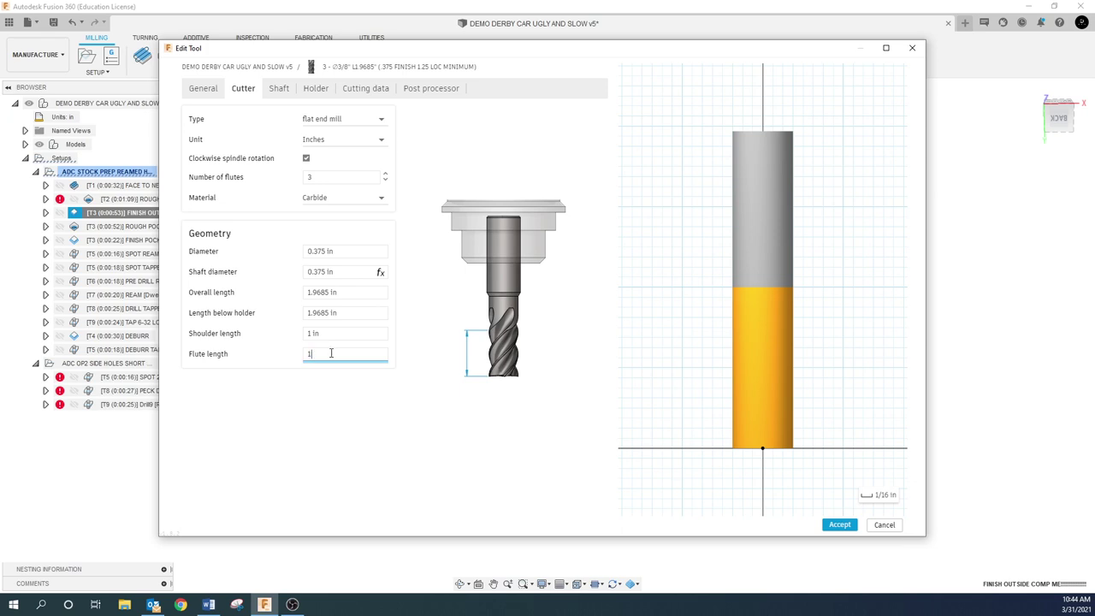
left_click(330, 332)
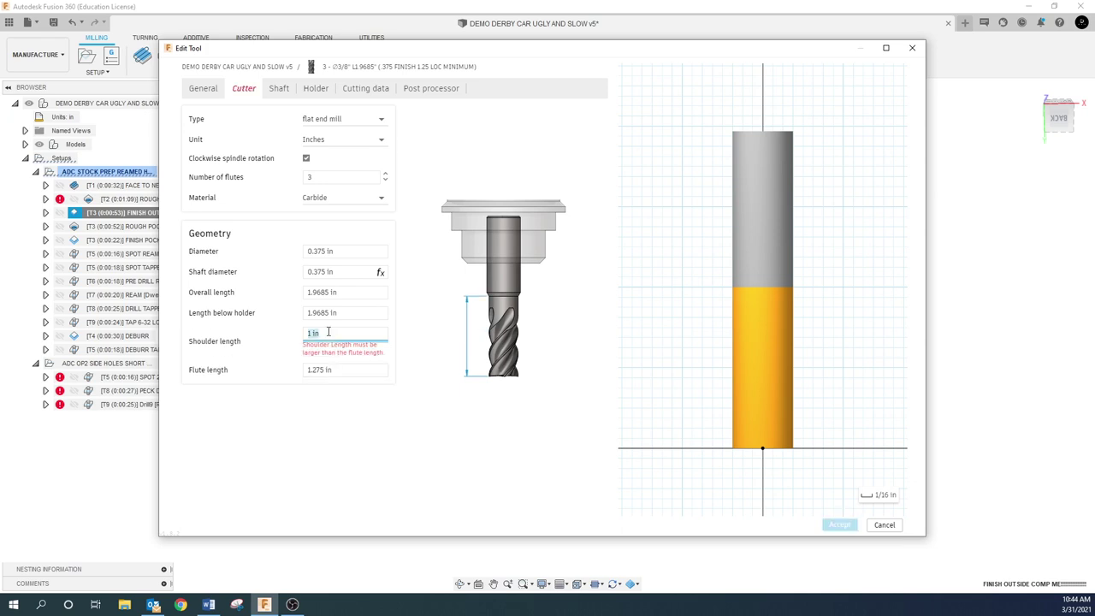
type("1.275")
left_click(348, 370)
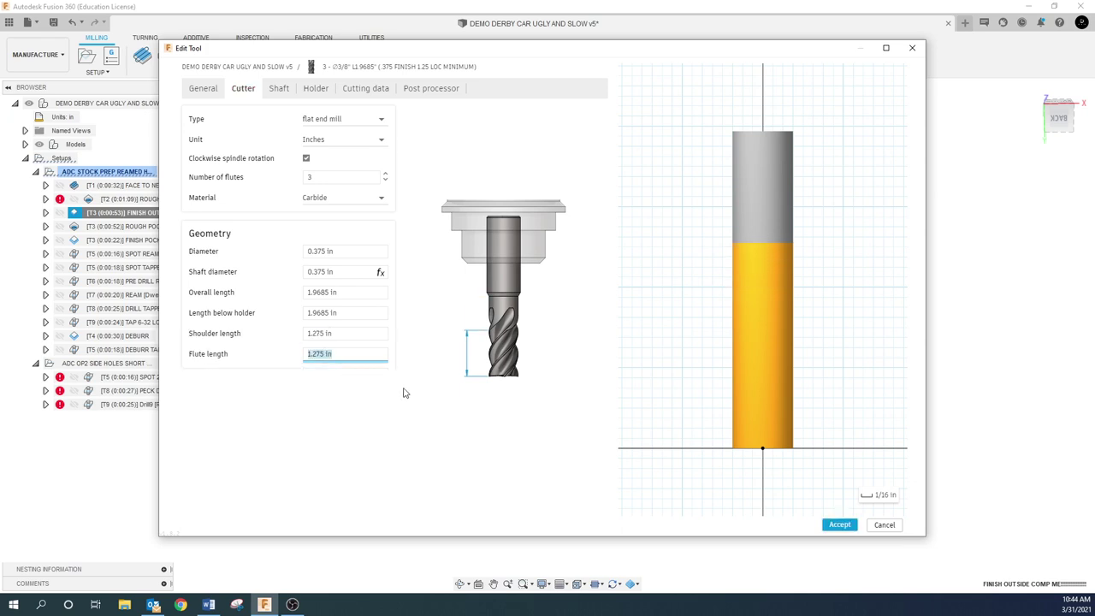
left_click(830, 527)
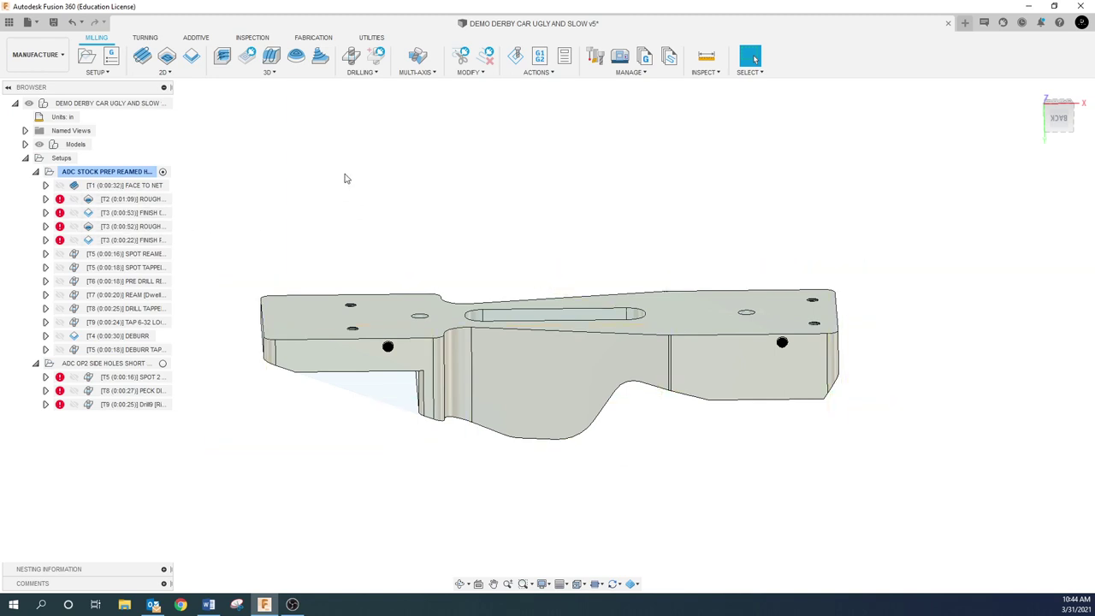
- Regenerate the four outdated toolpaths of the first setup, from the outside roughing through the pocket finishing
left_click(131, 199)
left_click(129, 241, "shift")
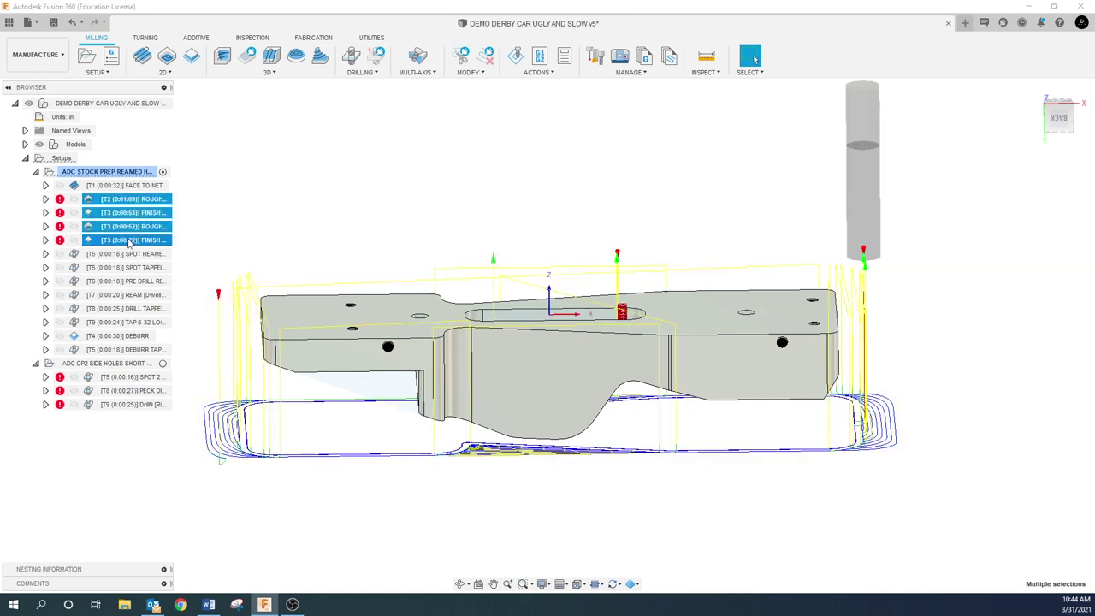
right_click(130, 242)
left_click(158, 277)
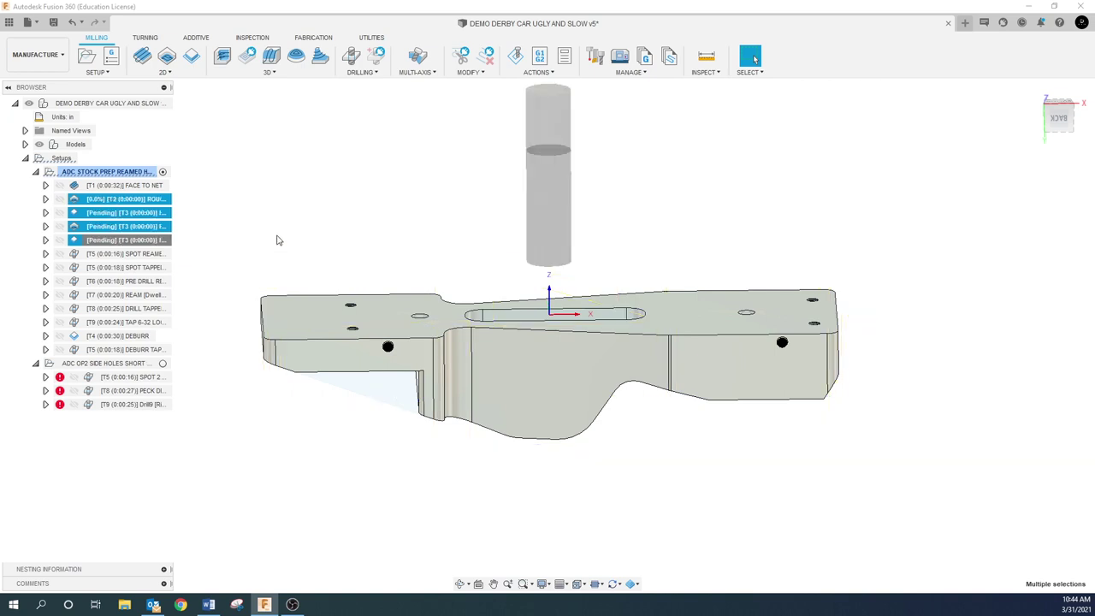
left_click(309, 169)
- Simulate the ADC STOCK PREP REAMED HOLE OPERATION setup into the outside roughing pass, and close the simulation
left_click(96, 172)
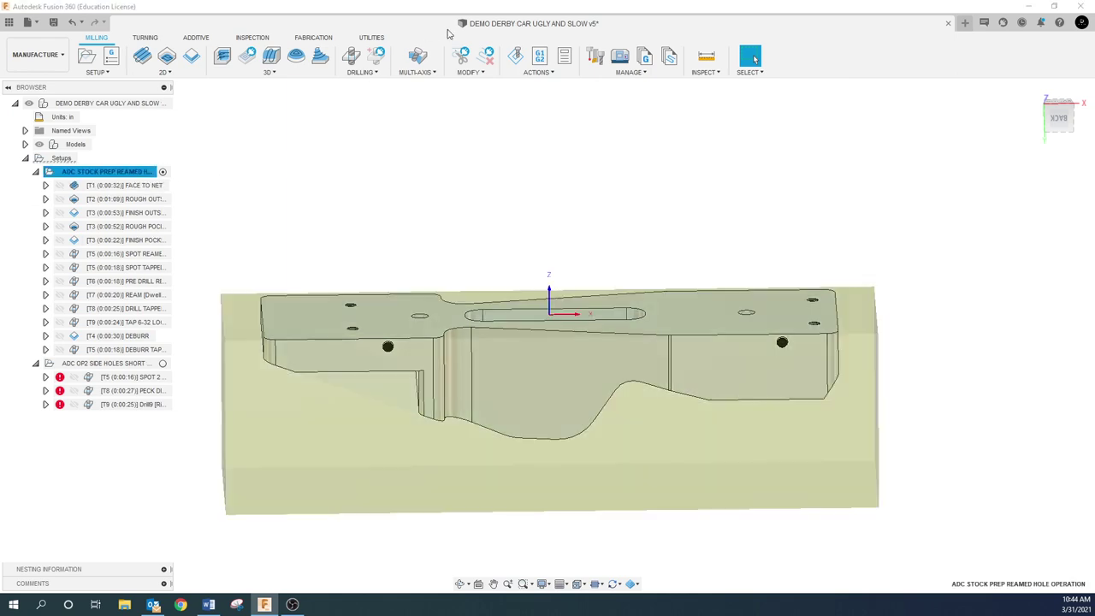
left_click(517, 57)
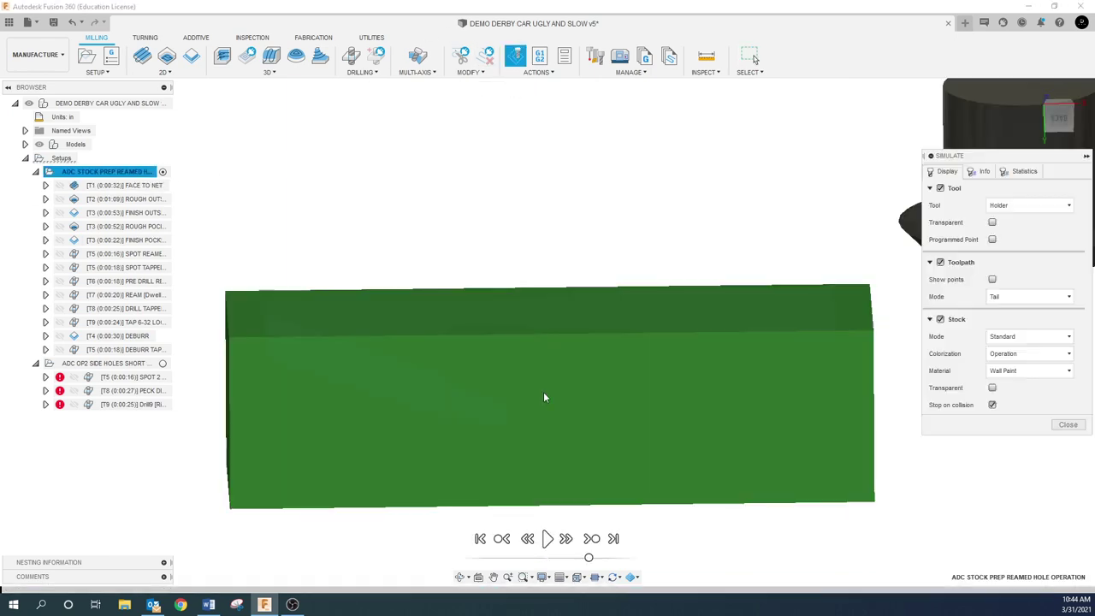
left_click(548, 539)
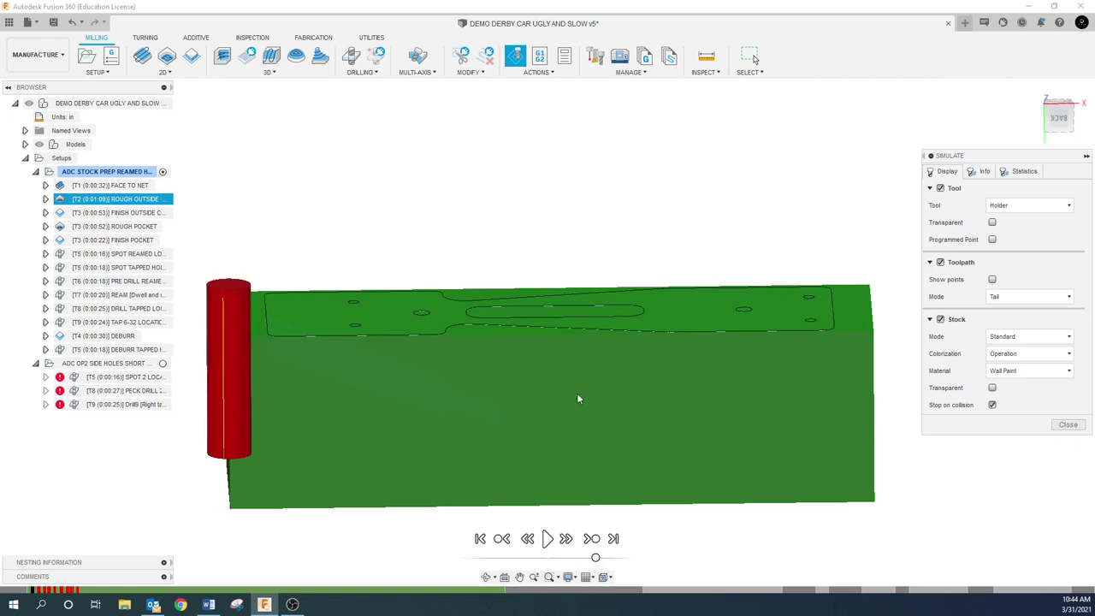
left_click(1068, 424)
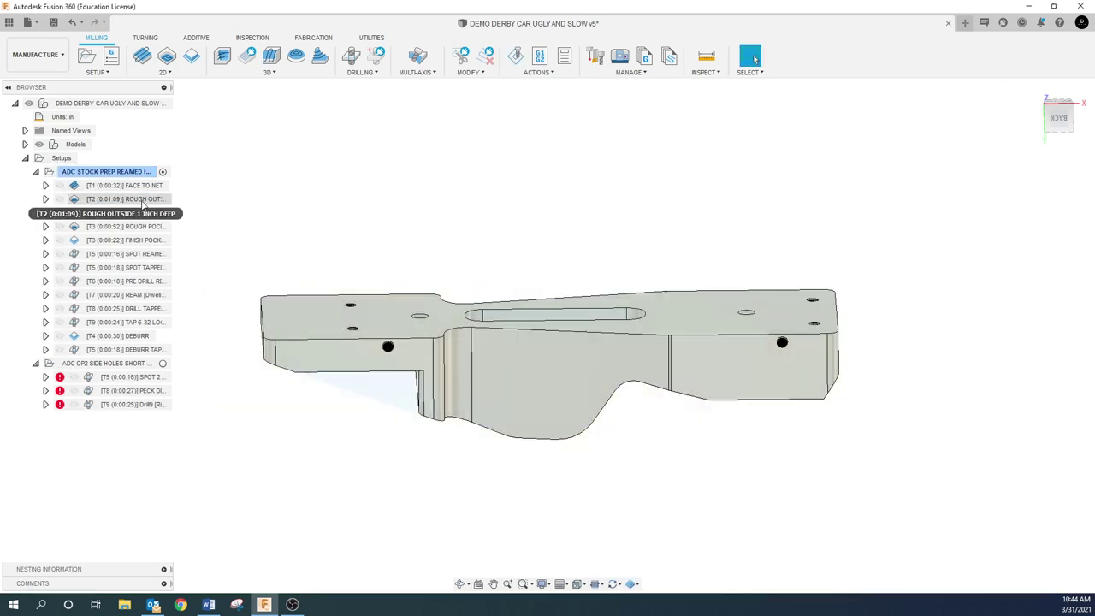
- Reduce the optimal load in the passes of the ROUGH OUTSIDE 1 INCH DEEP adaptive operation and accept the change
left_click(140, 200)
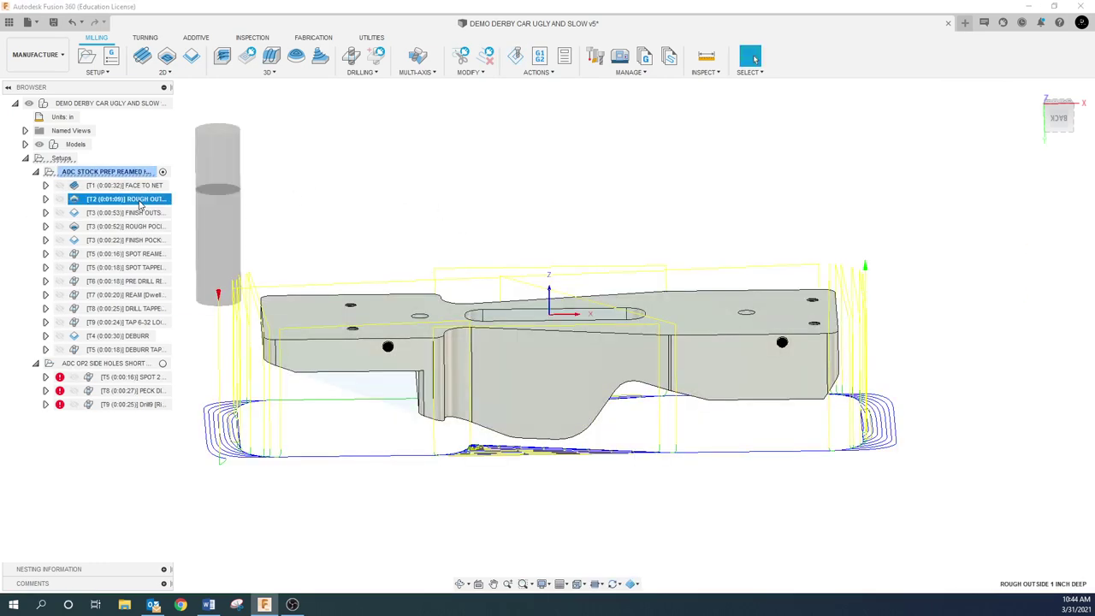
mouse_move(342, 278)
middle_mouse_down("shift")
mouse_move(342, 256)
mouse_move(338, 272)
middle_mouse_up("shift")
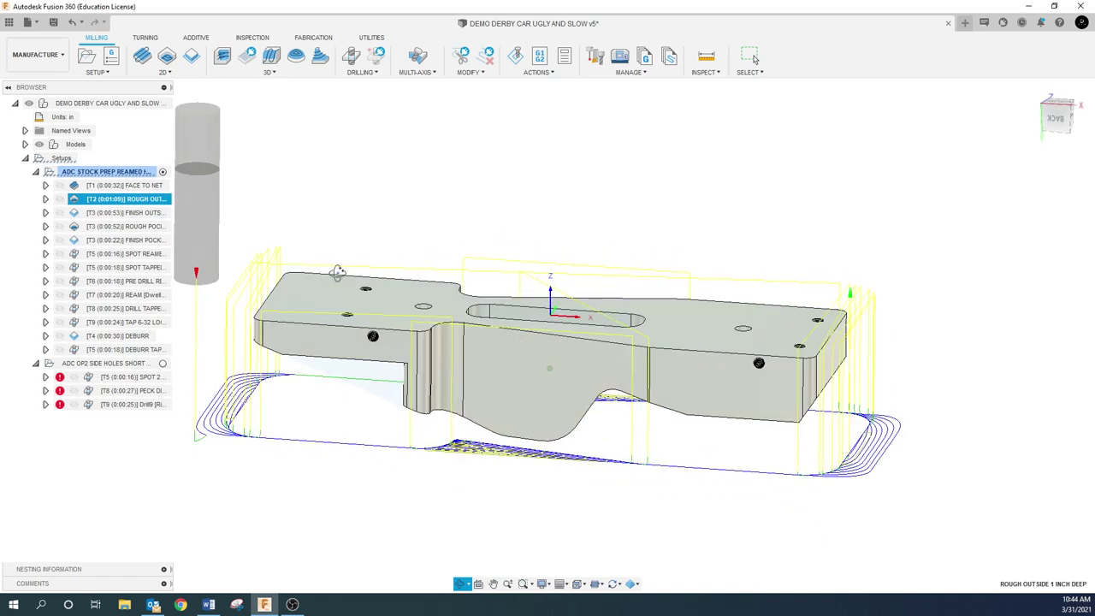
right_click(144, 199)
key("Escape")
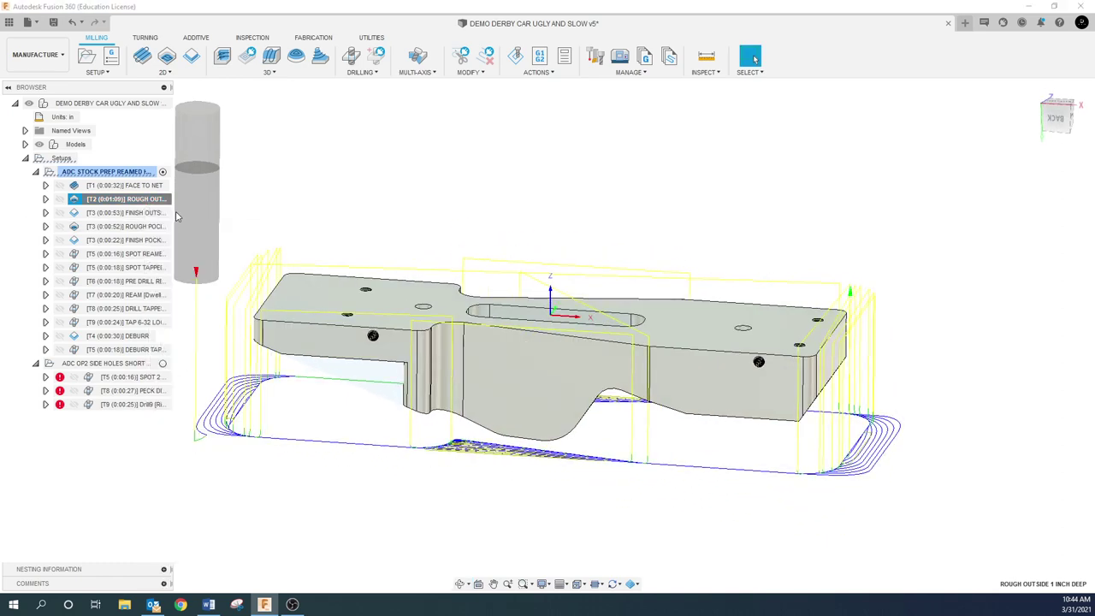
double_click(128, 199)
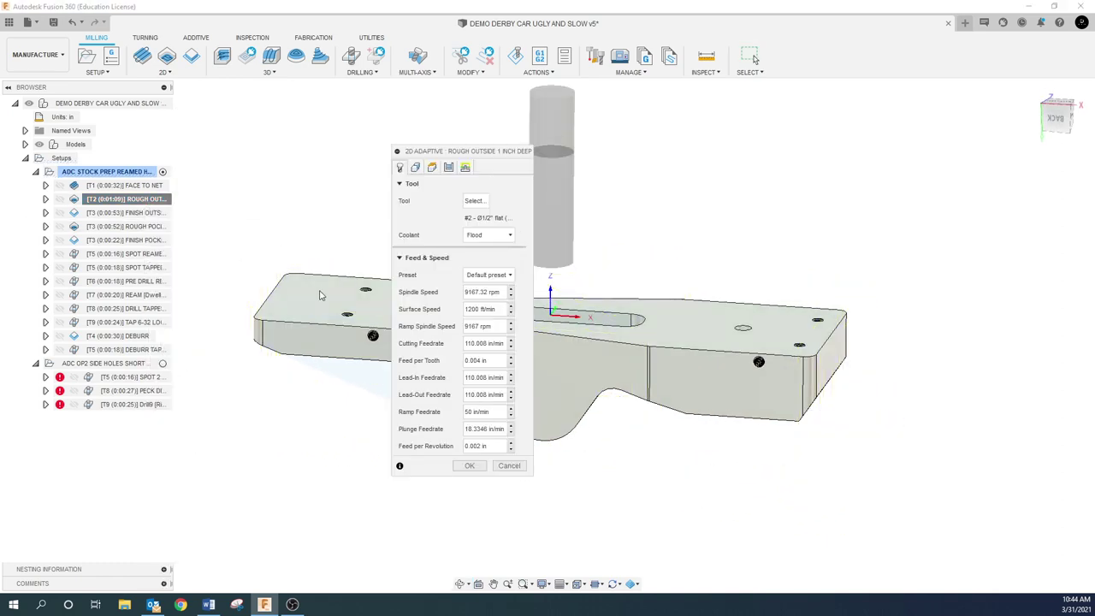
left_click(417, 169)
left_click(432, 168)
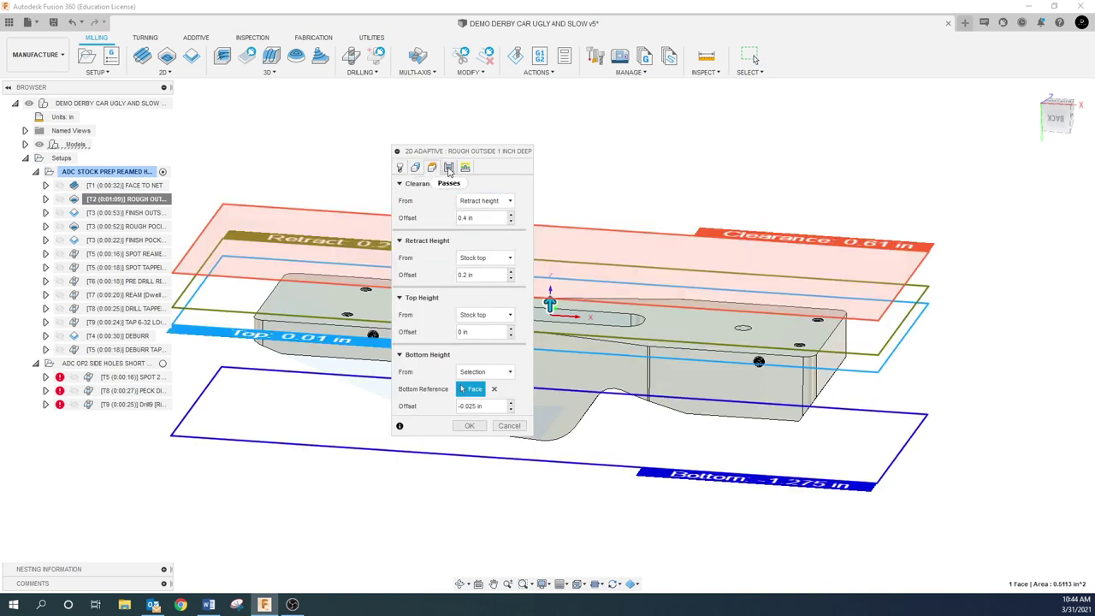
left_click(448, 168)
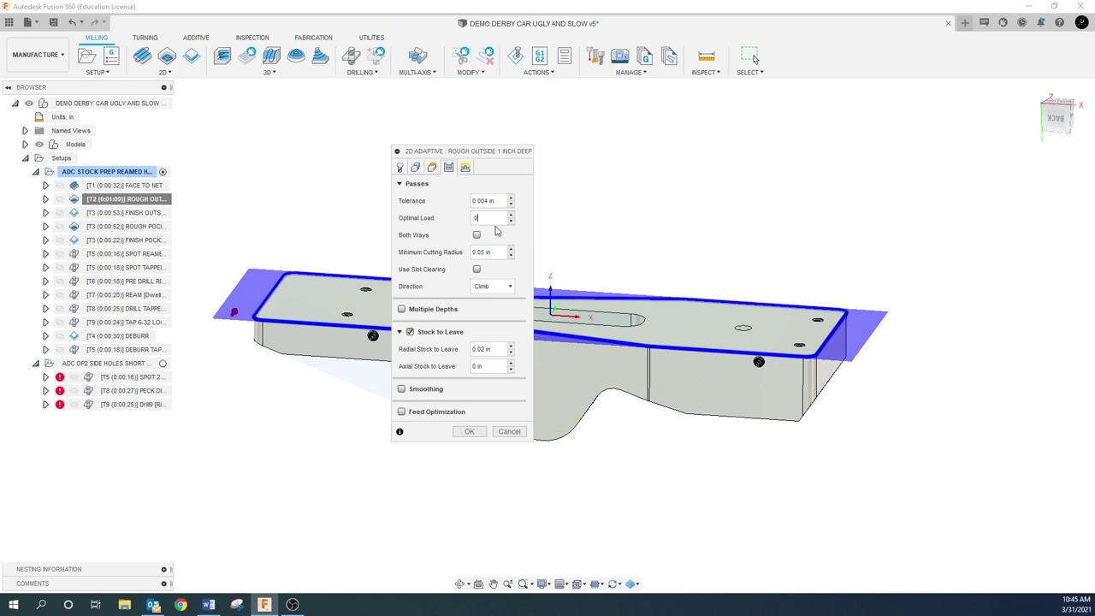
left_click(470, 431)
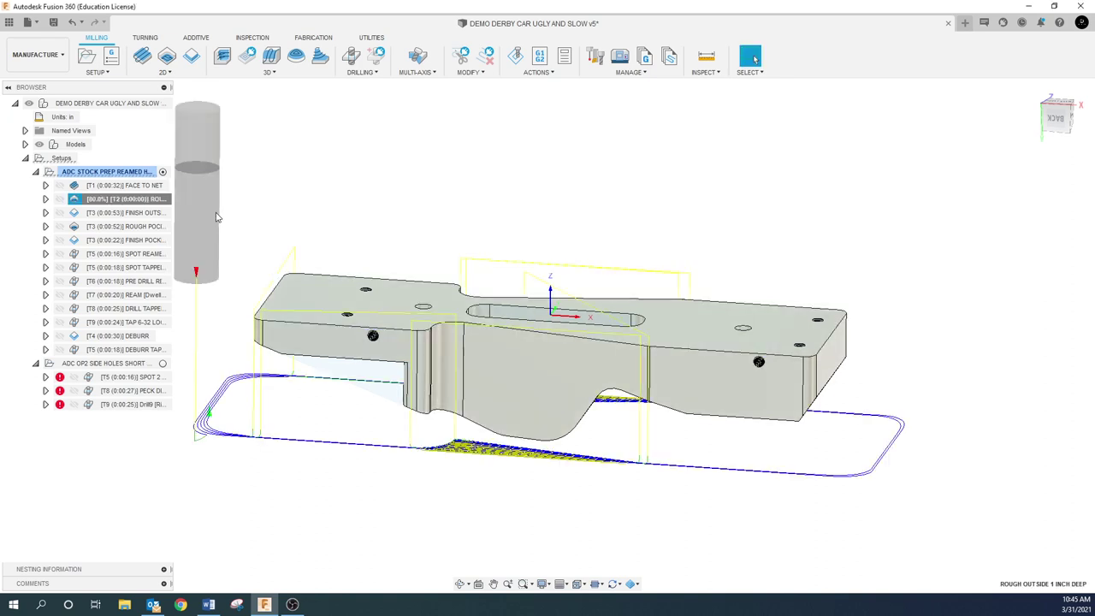
- Simulate the first setup into the outside roughing pass to check for tool collisions, and close the simulation
left_click(95, 172)
left_click(514, 55)
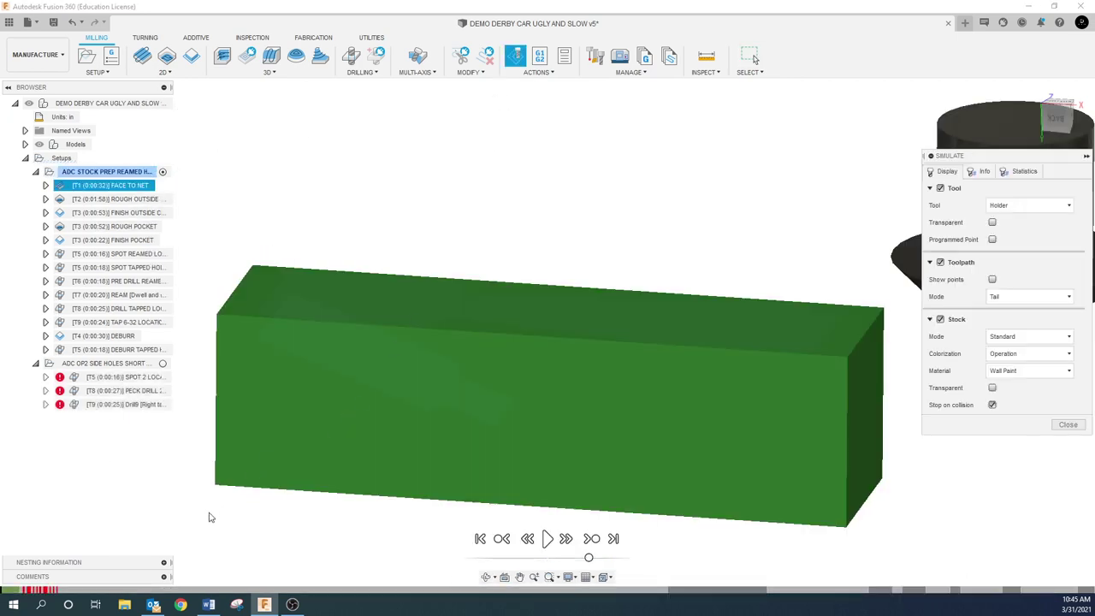
left_click(547, 538)
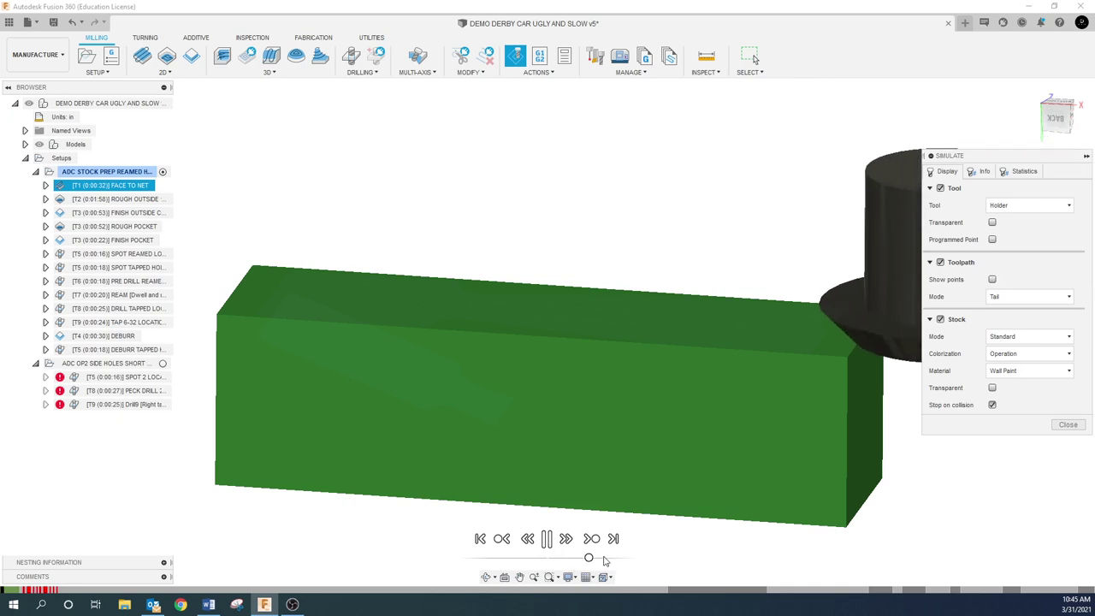
middle_click_drag(262, 506, 264, 479, "shift")
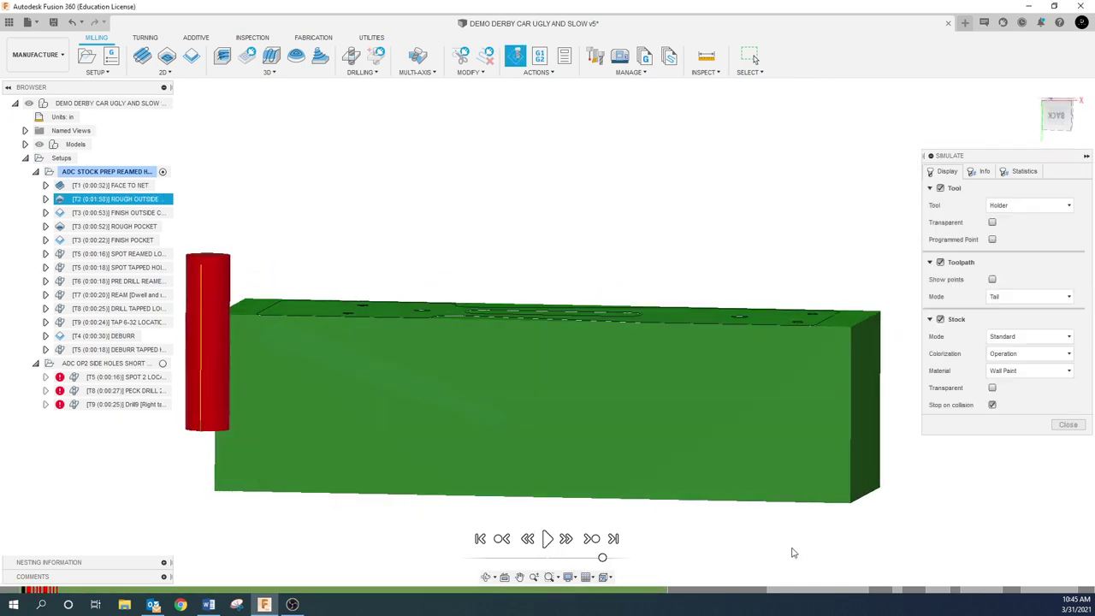
left_click(1068, 424)
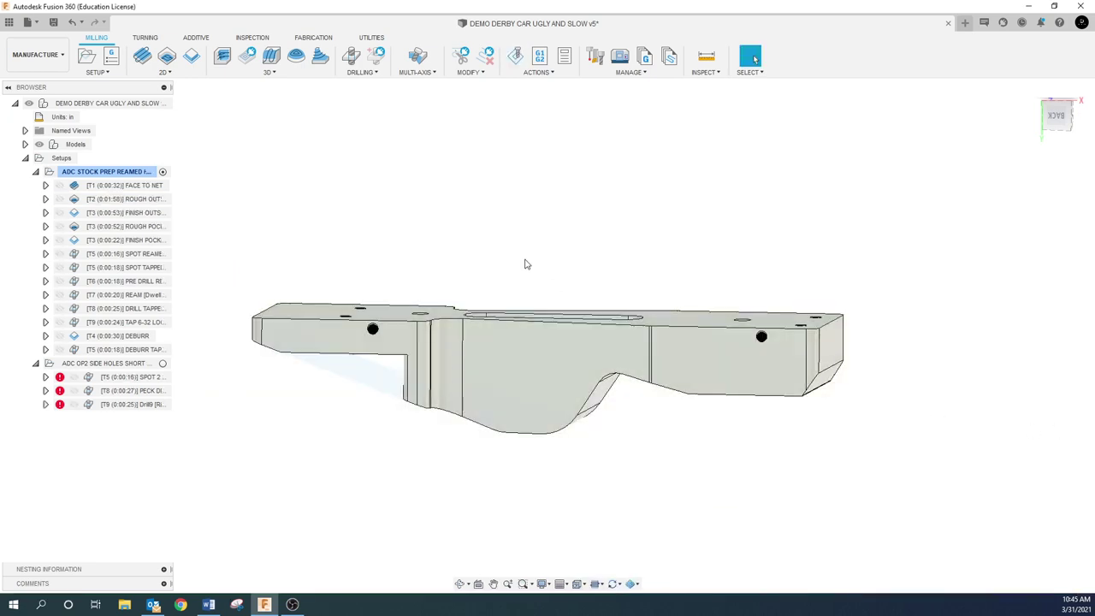
- Set the 1/2 in roughing end mill's shoulder length to 1.3 in, increase its flute length as well, and regenerate the outside roughing toolpath
left_click(134, 200)
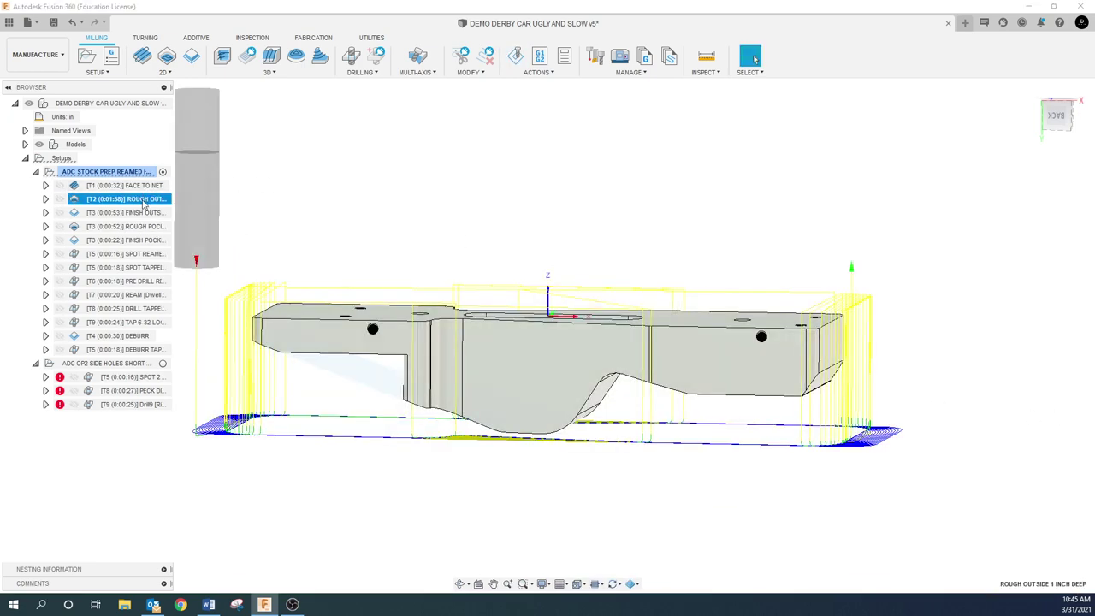
right_click(147, 201)
left_click(176, 220)
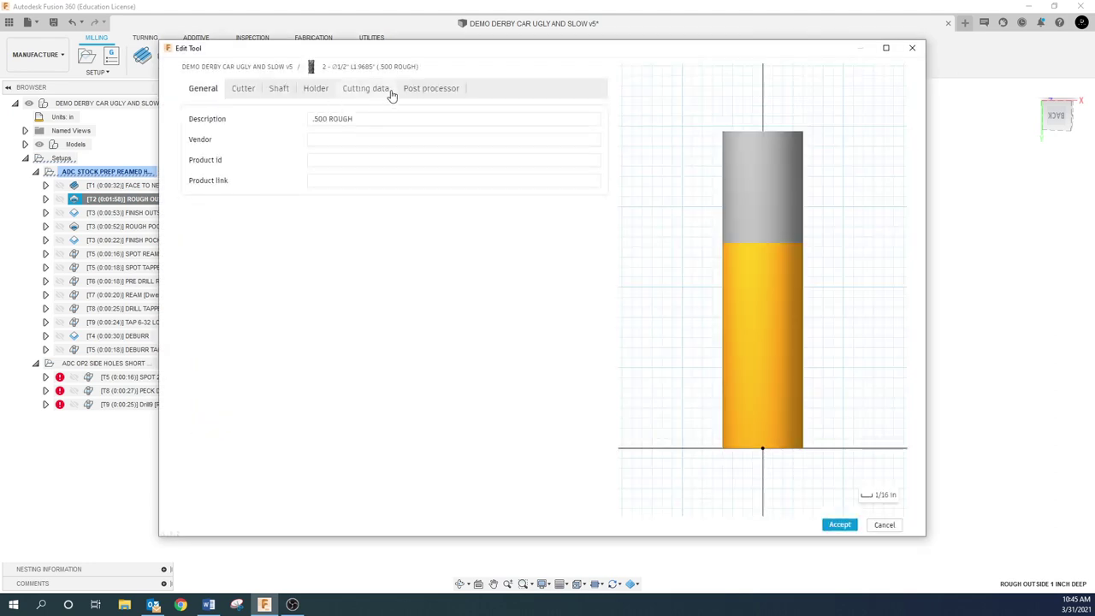
left_click(365, 91)
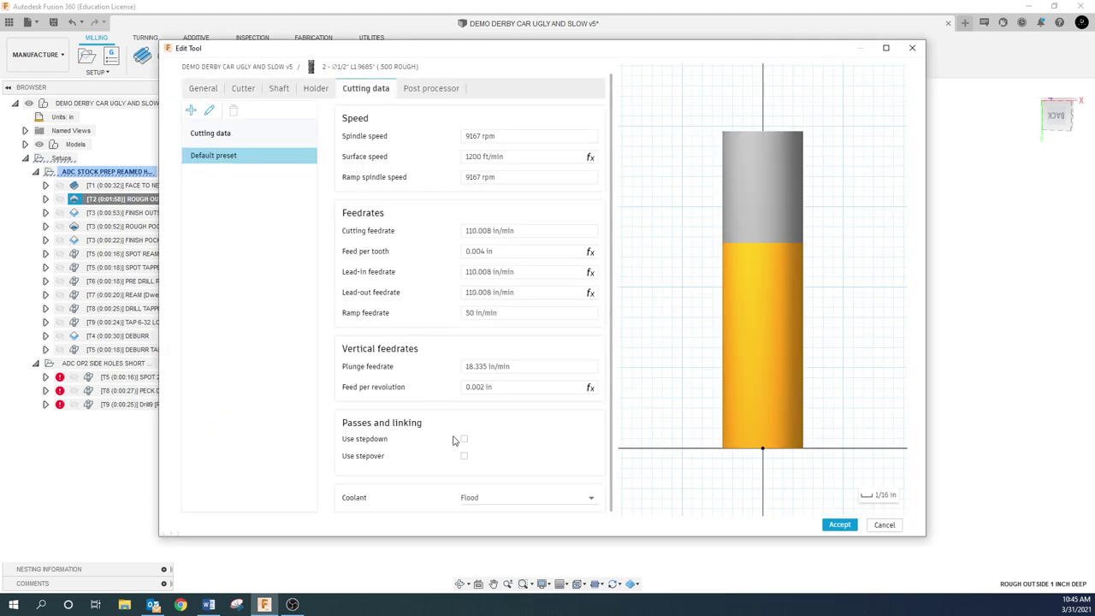
left_click(243, 90)
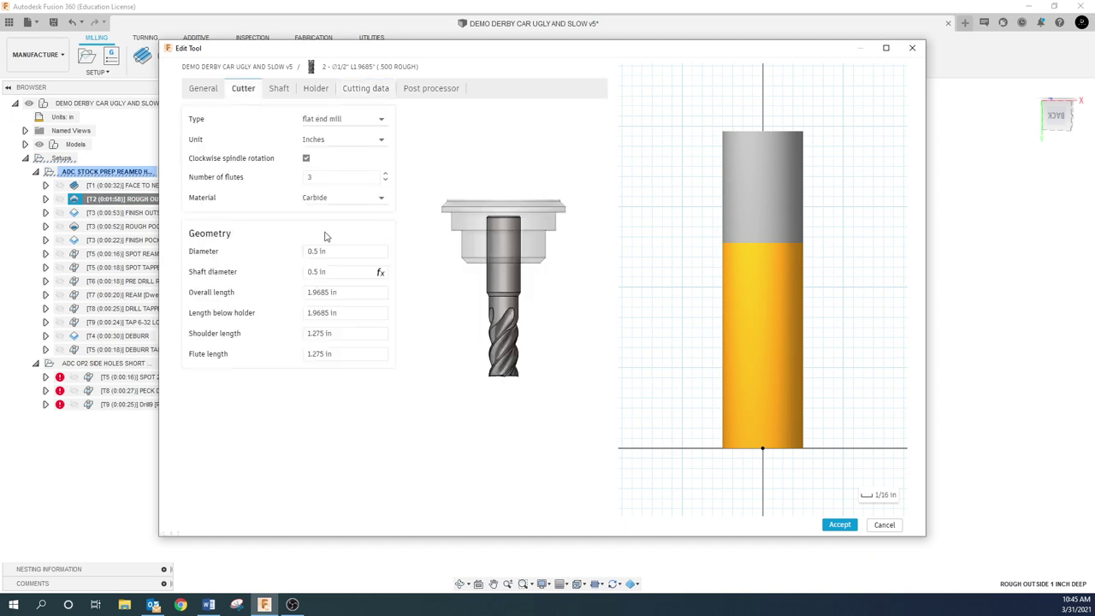
left_click(346, 335)
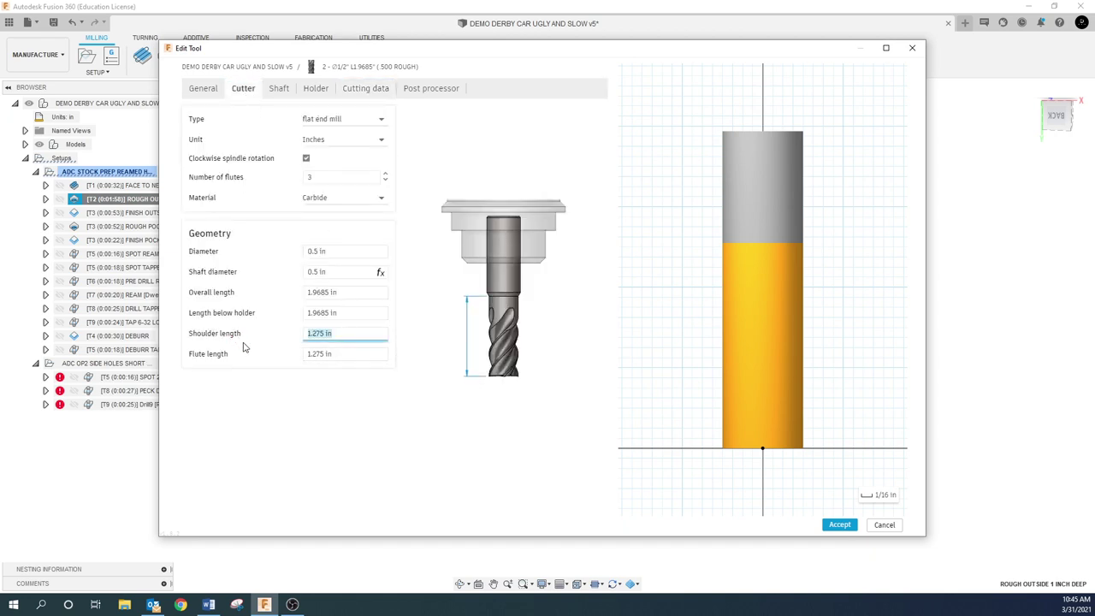
key("Tab")
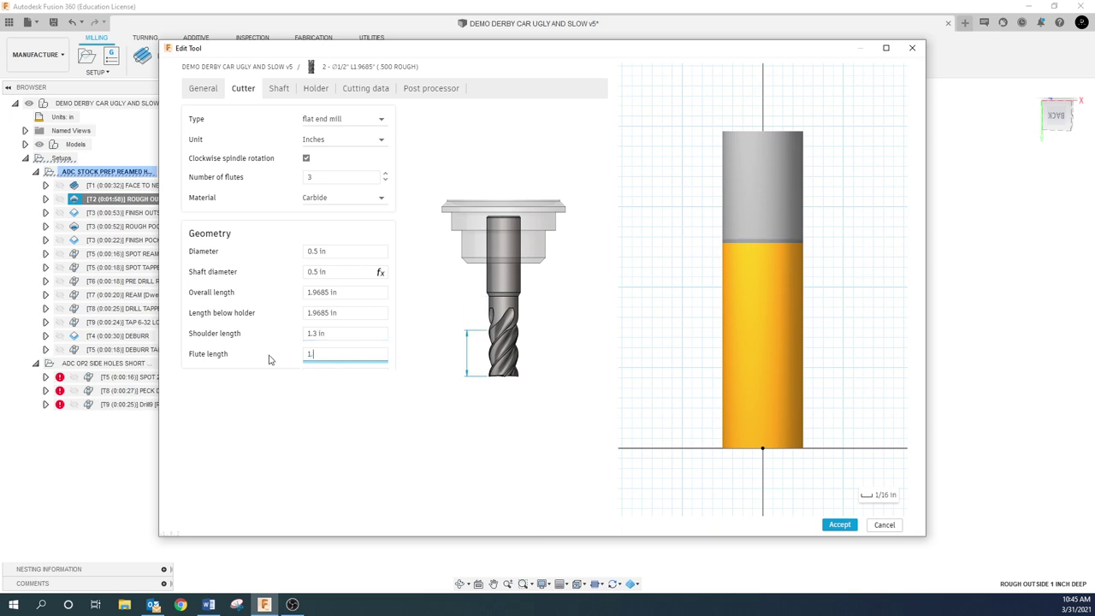
left_click(845, 529)
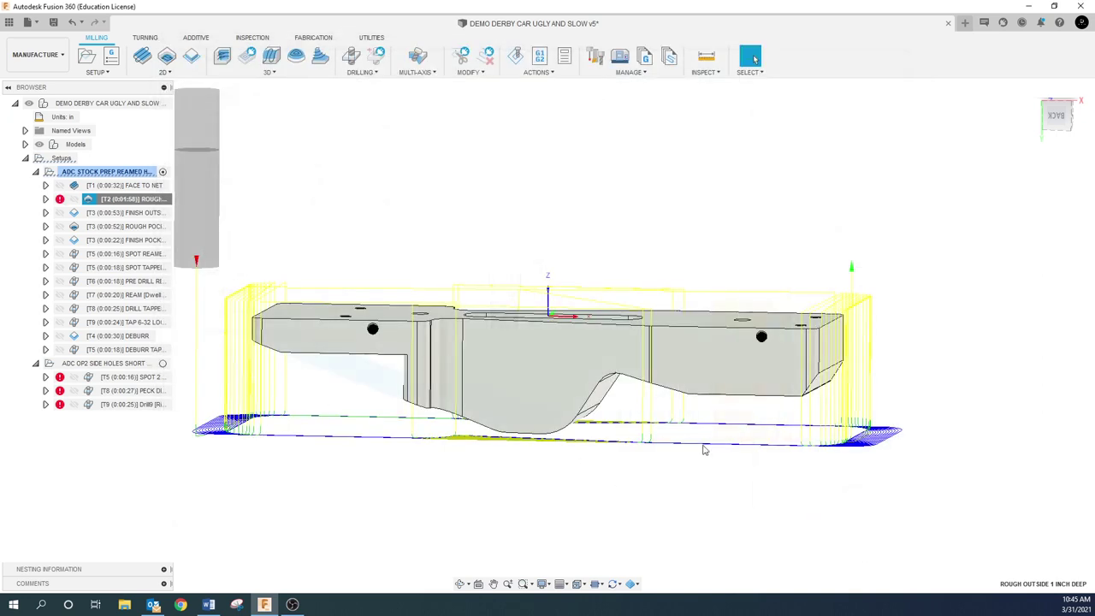
right_click(112, 199)
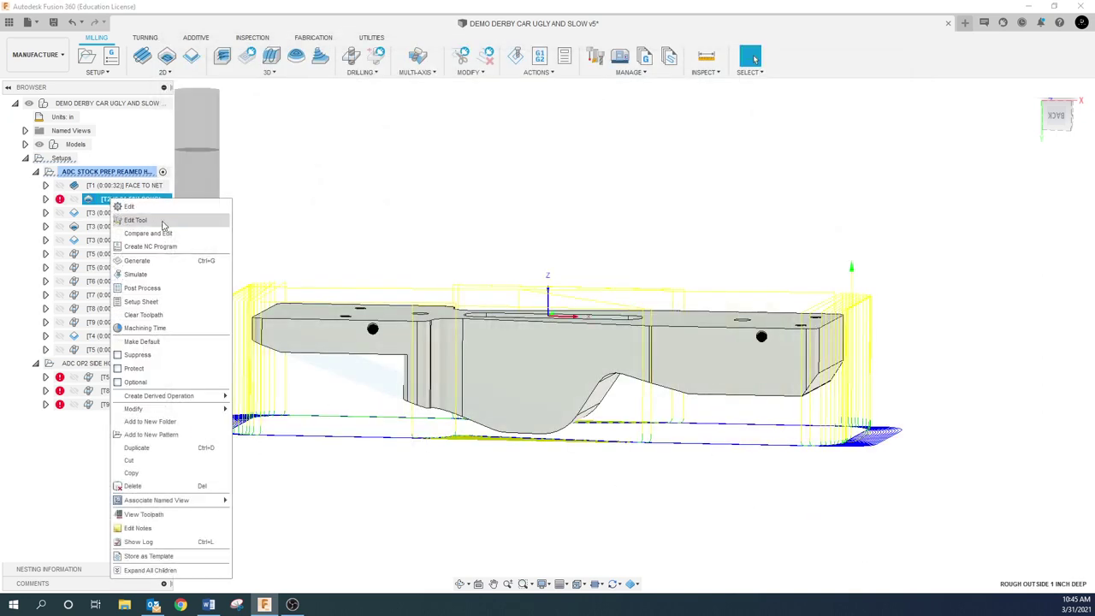
left_click(145, 260)
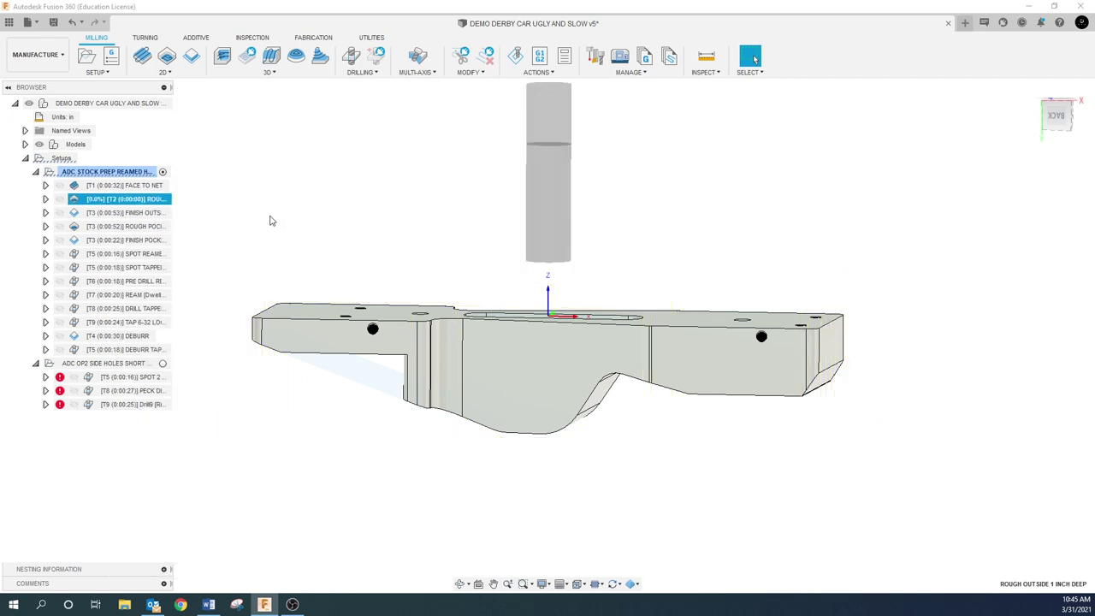
- Simulate the whole first setup through the deburring operations, examine the chamfer on a tapped hole up close, and close the simulation
left_click(103, 171)
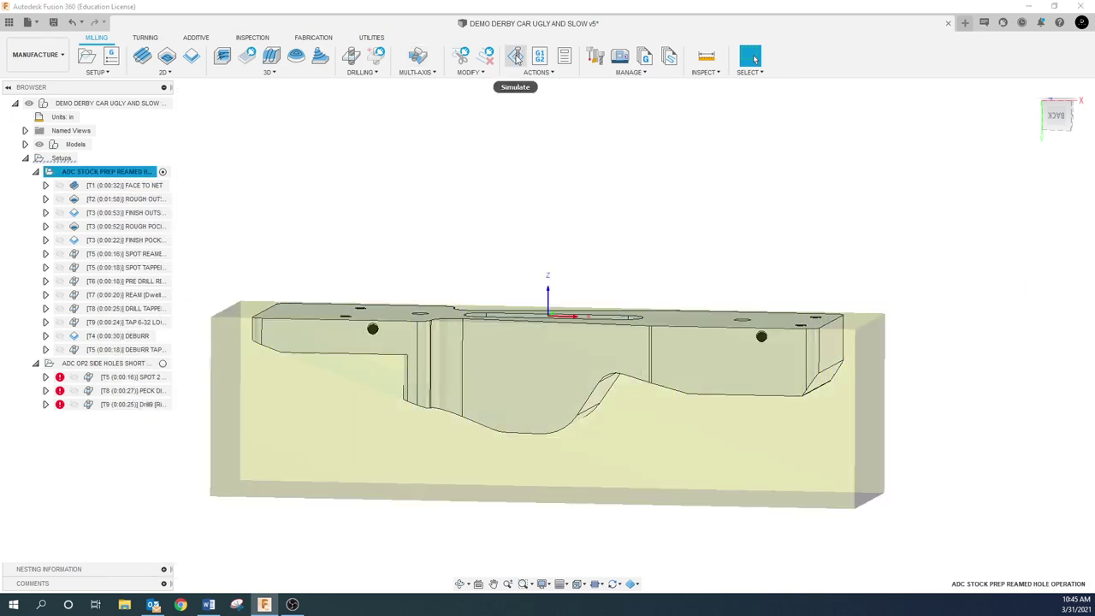
left_click(515, 56)
left_click(547, 538)
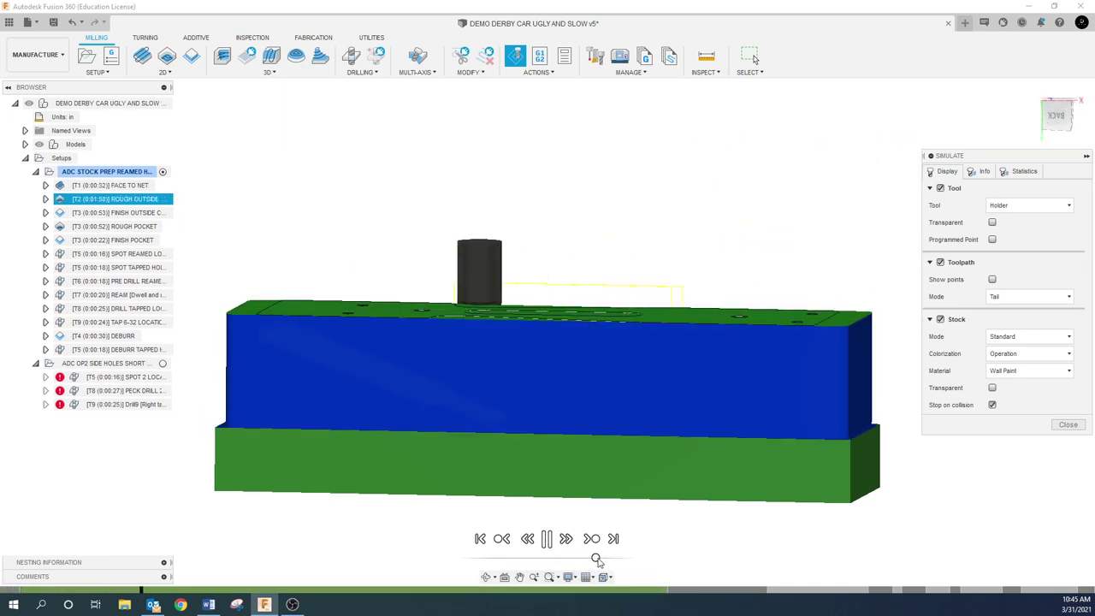
middle_click_drag(409, 392, 404, 383, "shift")
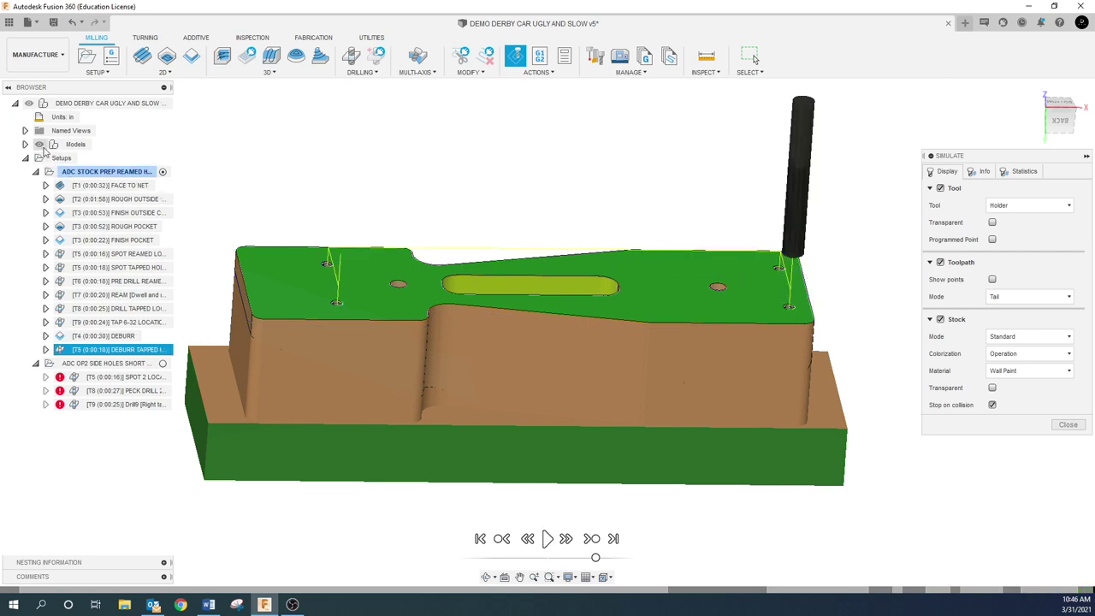
scroll(338, 301, "up", 8)
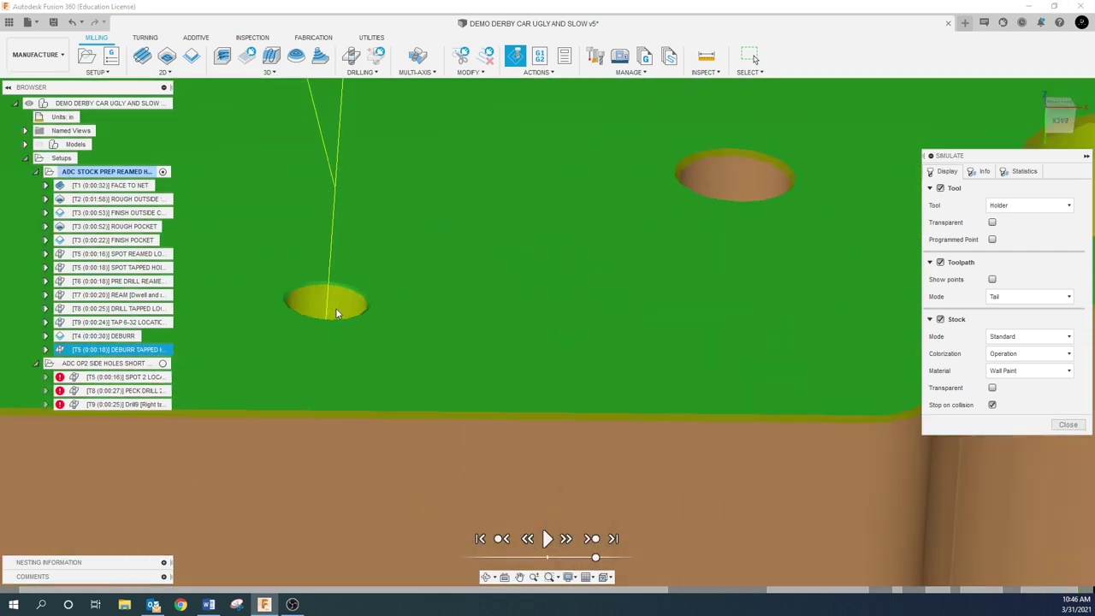
scroll(368, 299, "up", 5)
scroll(347, 309, "down", 10)
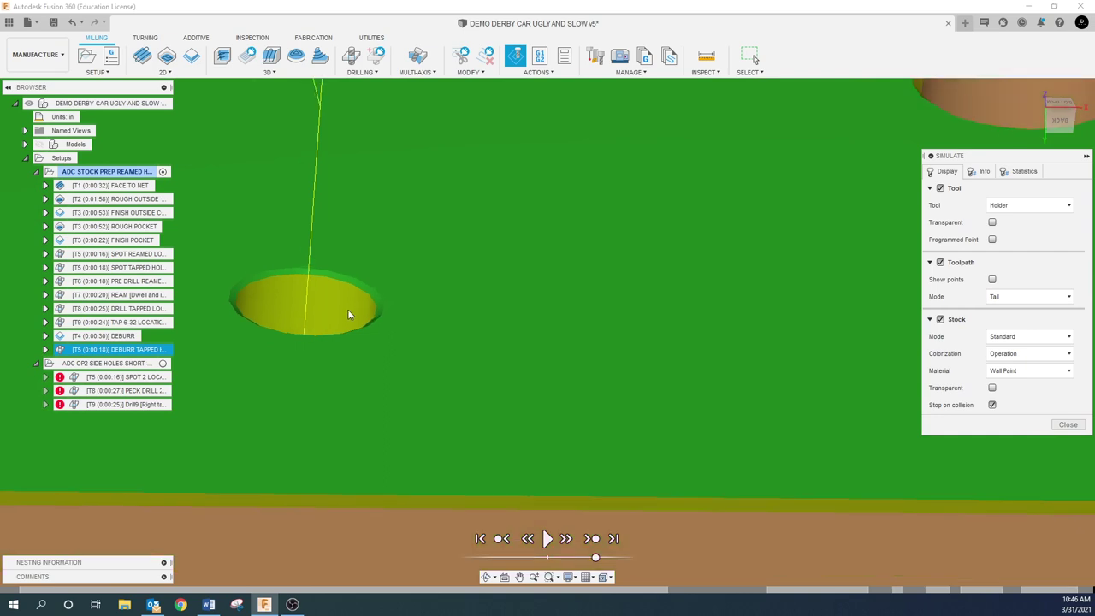
left_click(1066, 425)
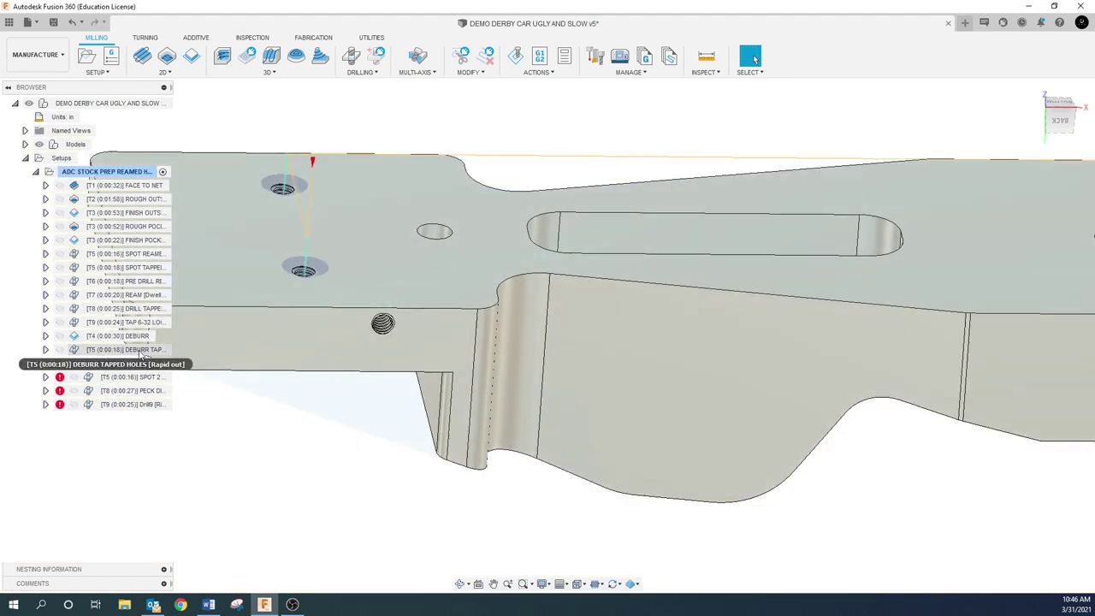
- Set the bottom height offset of the DEBURR TAPPED HOLES drilling operation to -0.04 in from the hole top
left_click(141, 351)
right_click(141, 350)
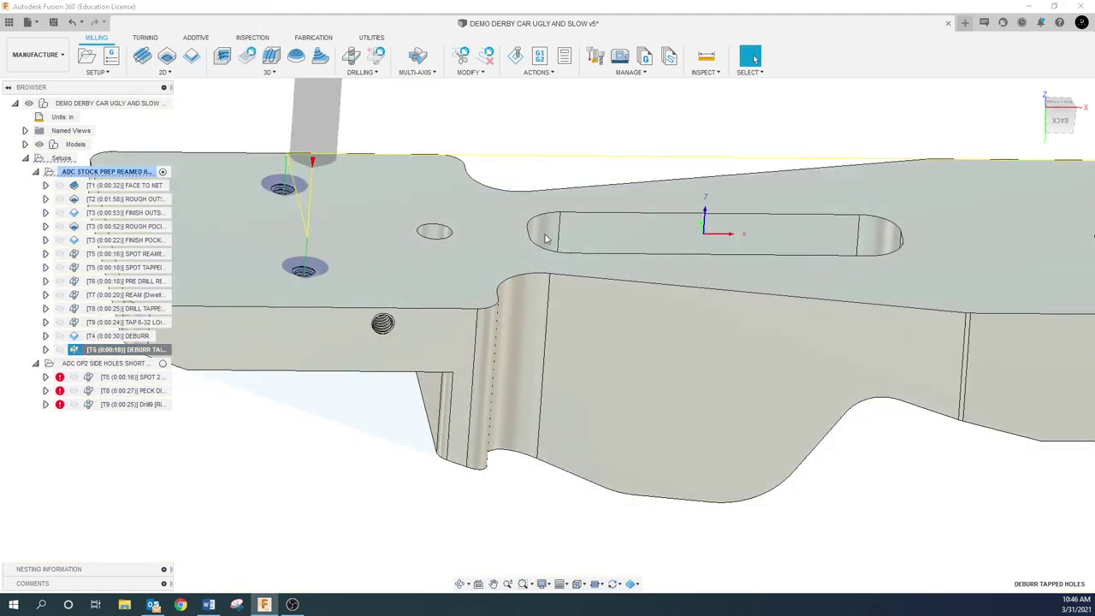
left_click(431, 167)
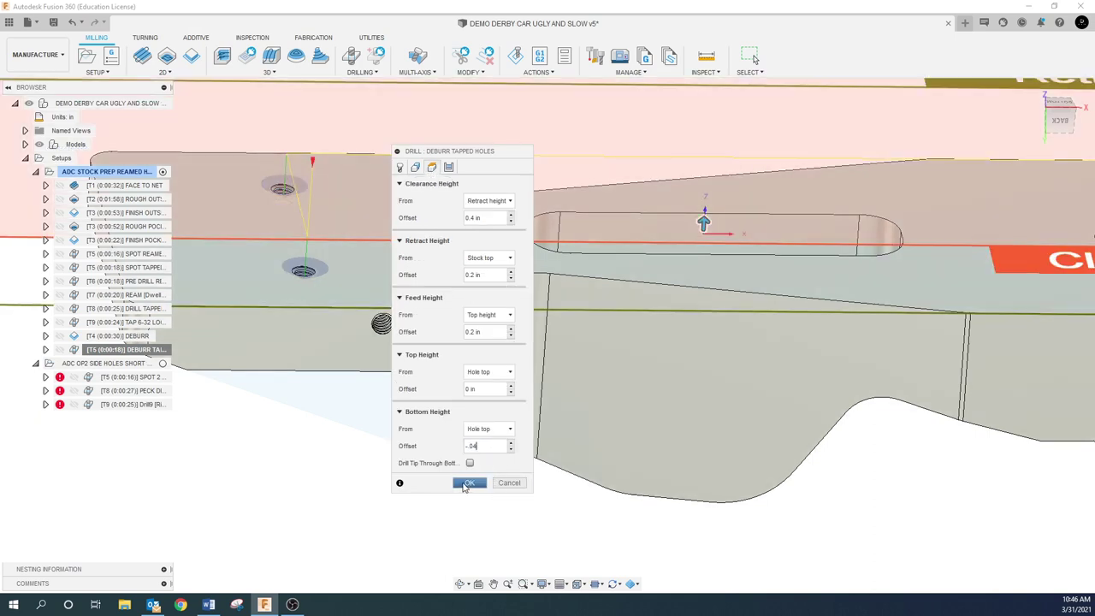
left_click(467, 483)
scroll(251, 463, "down", 2)
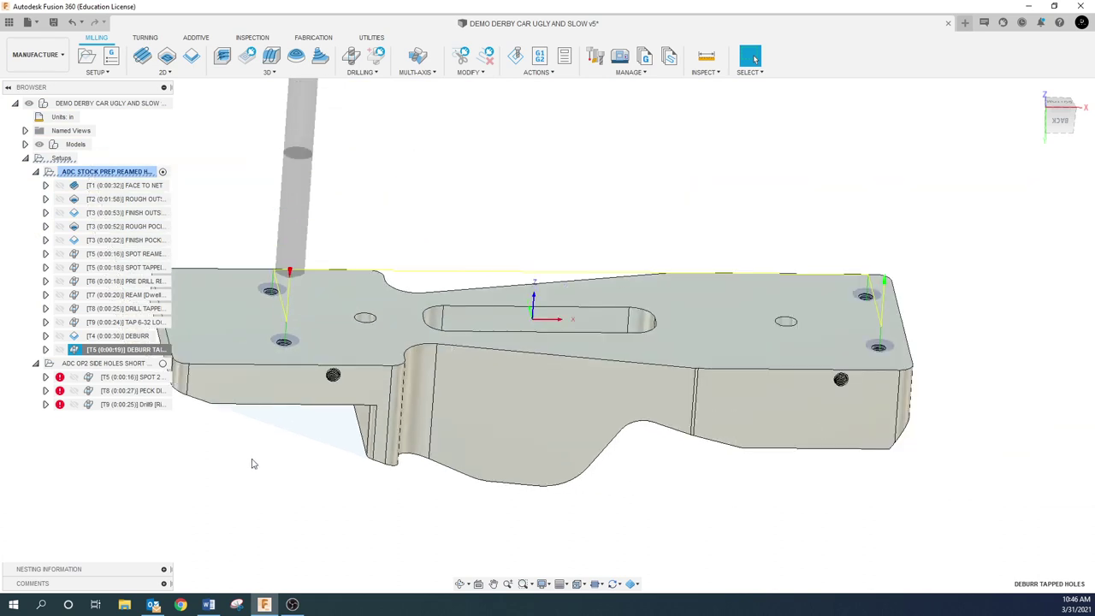
- Simulate the complete first setup again with the new deburring depth and examine the tapped hole chamfers and the machined part
left_click(148, 172)
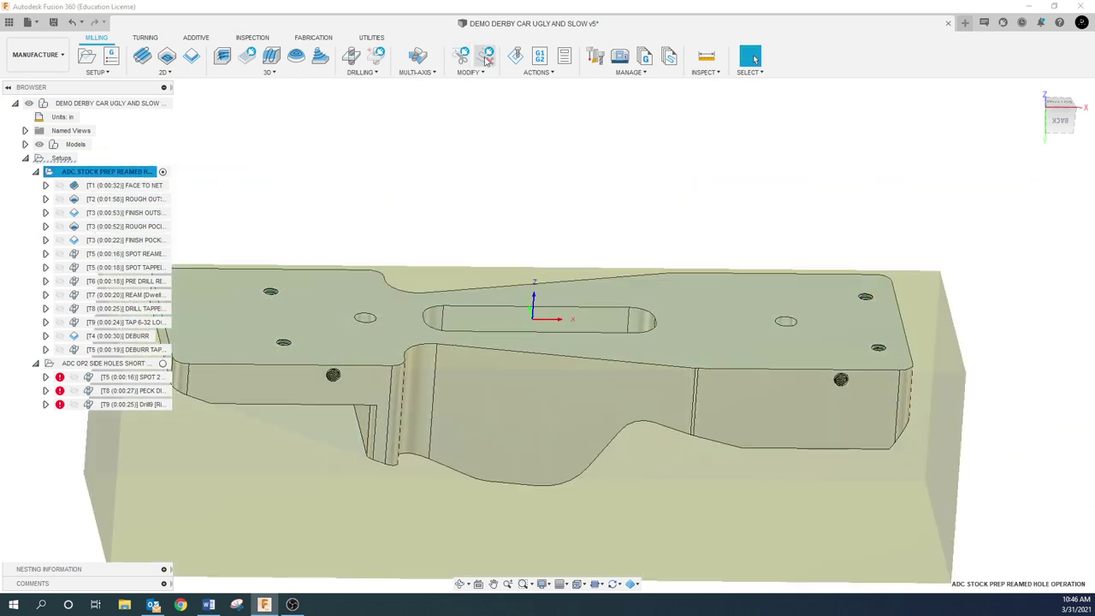
left_click(515, 56)
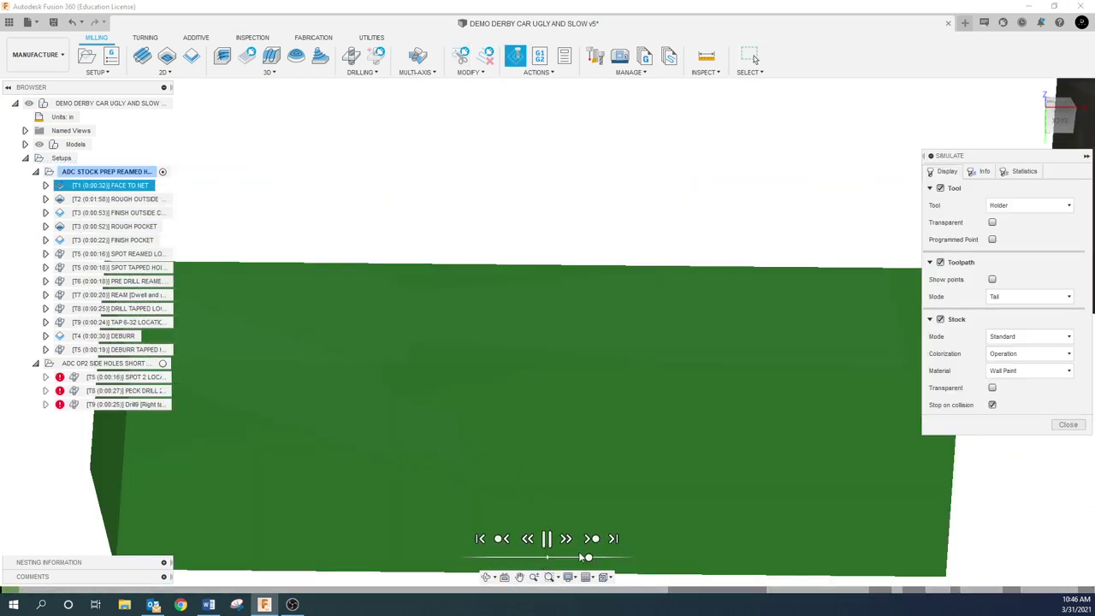
left_click_drag(587, 557, 602, 559)
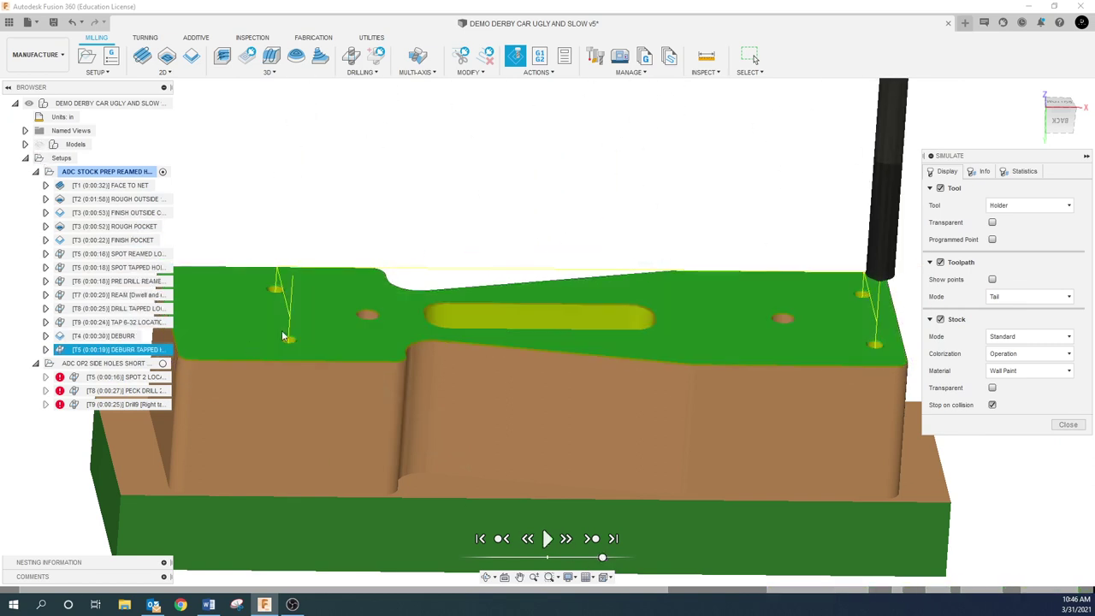
scroll(297, 360, "up", 5)
scroll(317, 354, "down", 6)
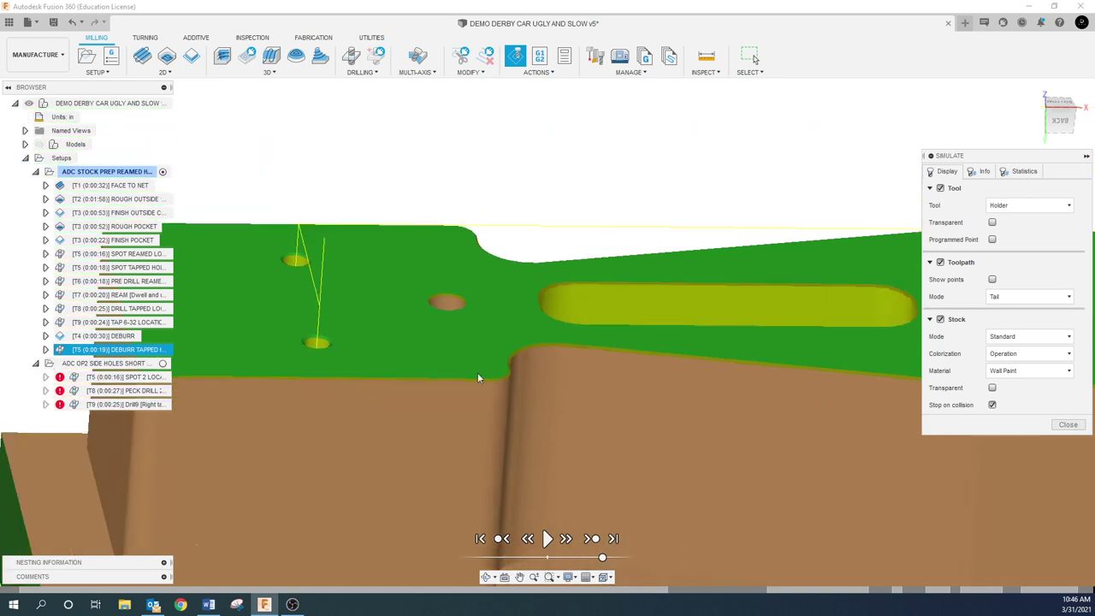
left_click(519, 577)
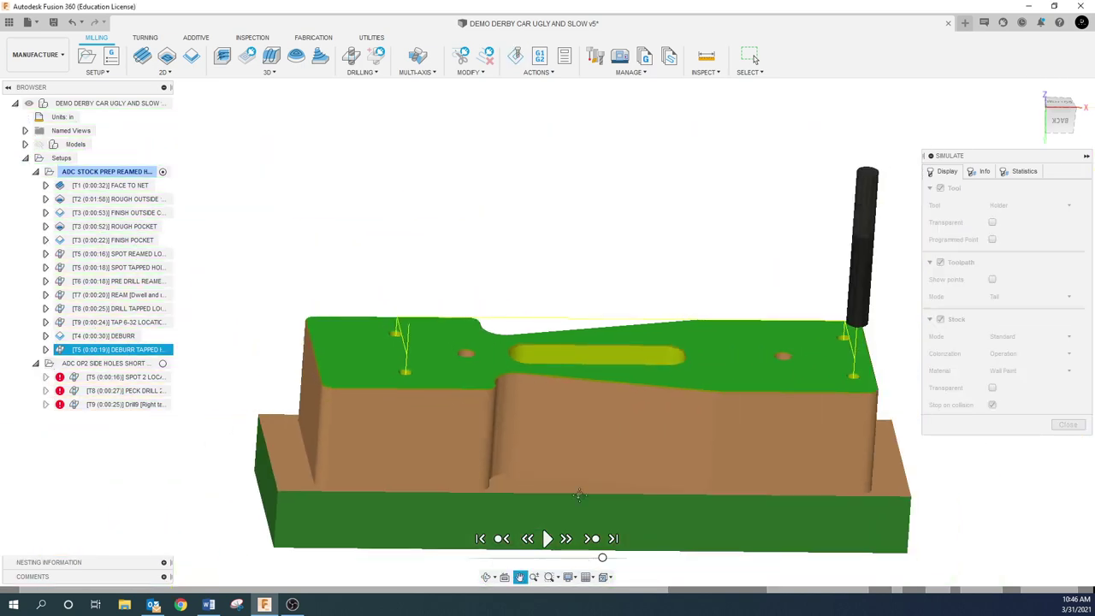
left_click_drag(928, 570, 862, 508)
key("Escape")
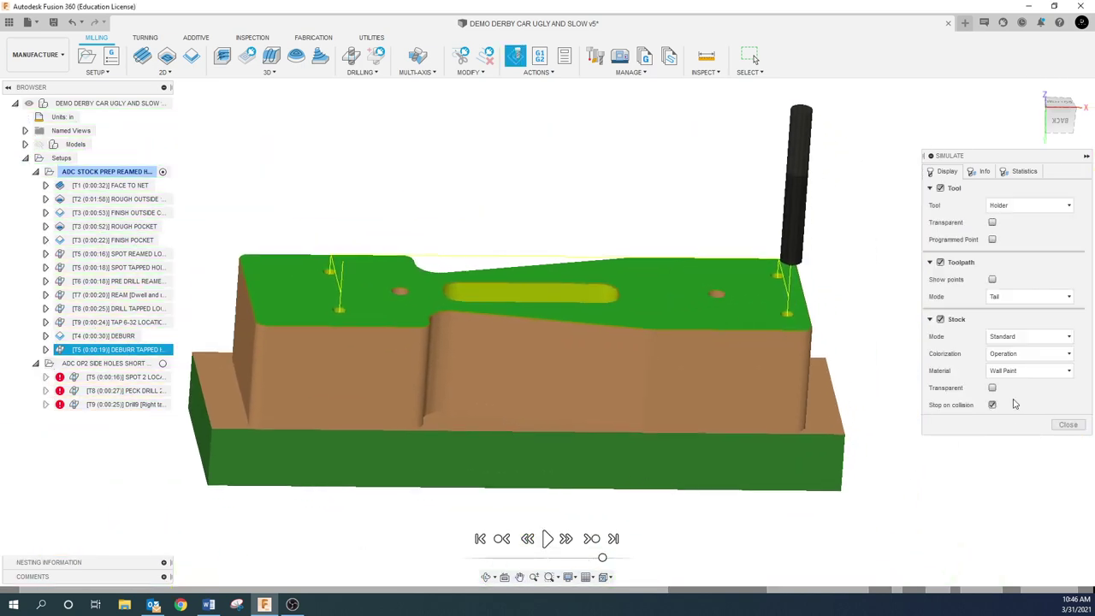
- Compare the simulated stock with the finished model using Comparison colorization, restore Operation colorization, and close the simulation
left_click(1029, 353)
left_click(1018, 412)
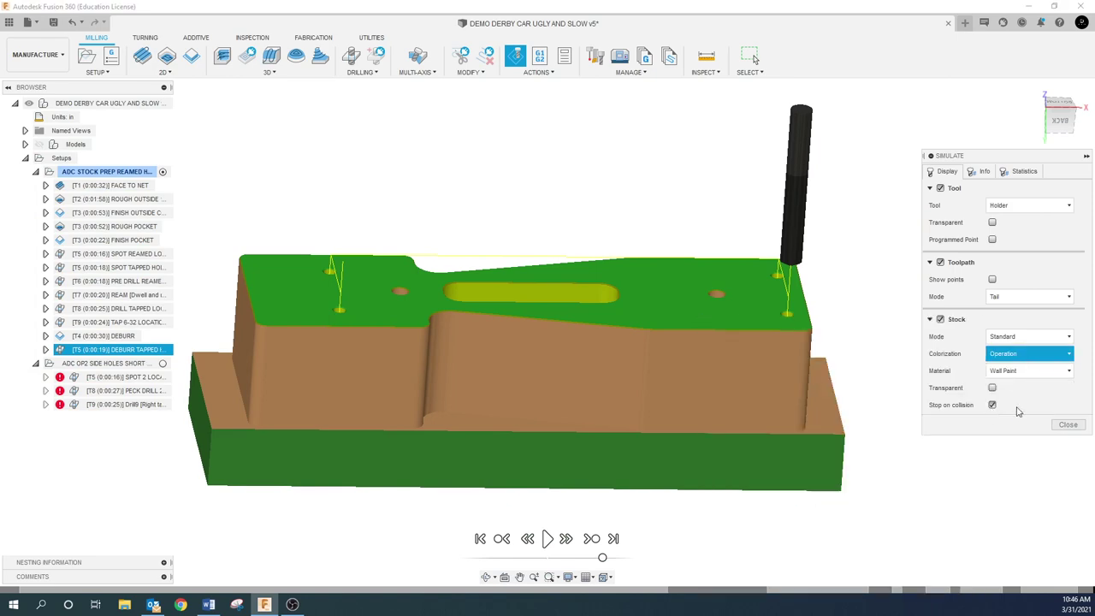
key("Down")
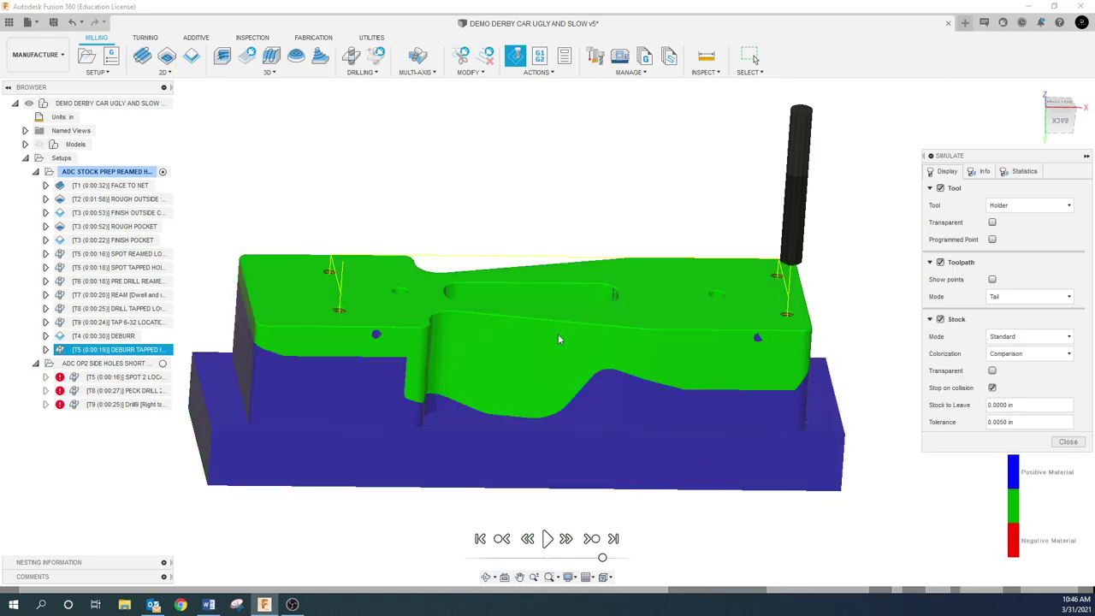
middle_click_drag(558, 340, 524, 306, "shift")
left_click(1030, 353)
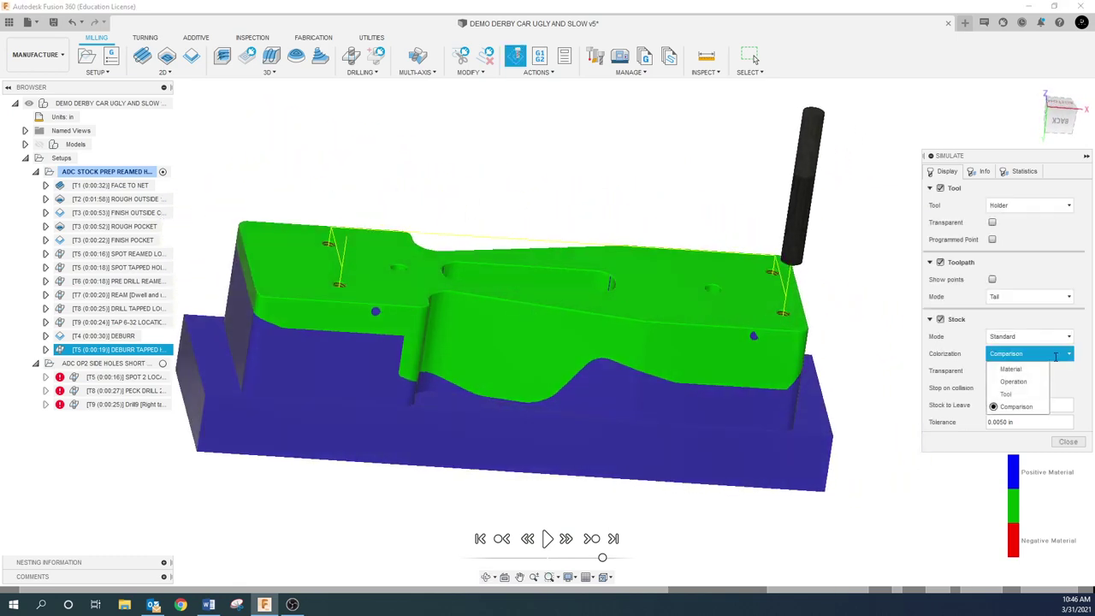
left_click(1018, 382)
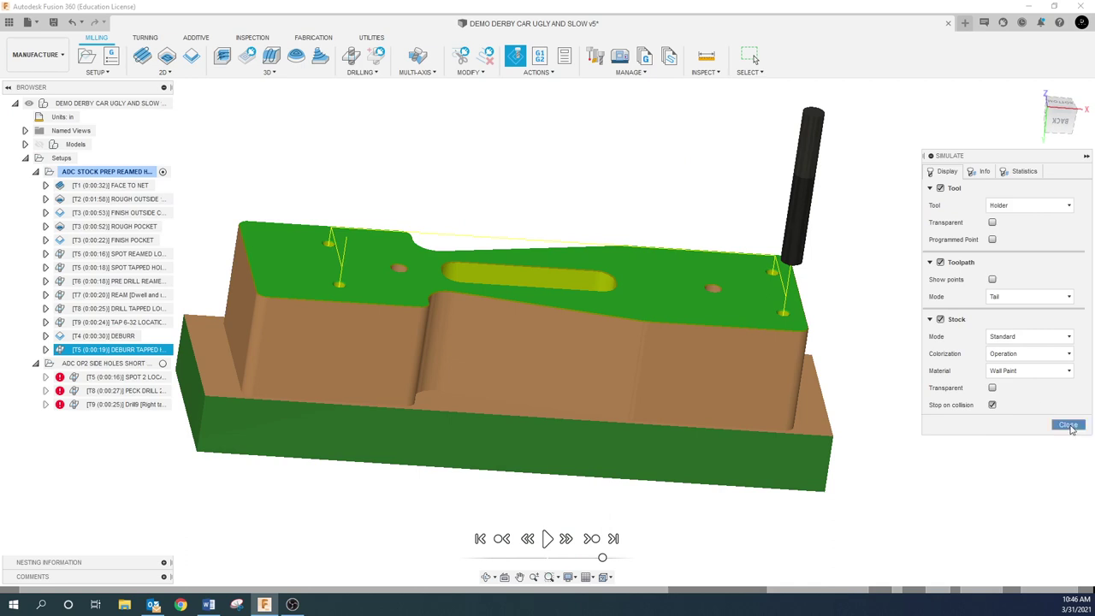
left_click(1067, 425)
- Show the models and save the design as a new version with the description User Saved
left_click(39, 145)
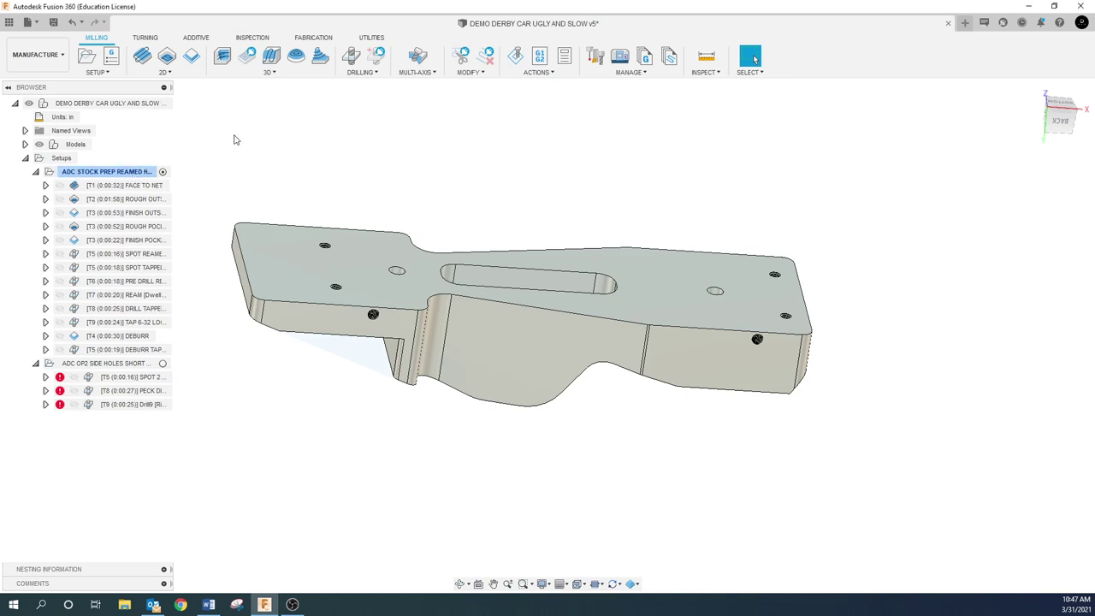
left_click(53, 21)
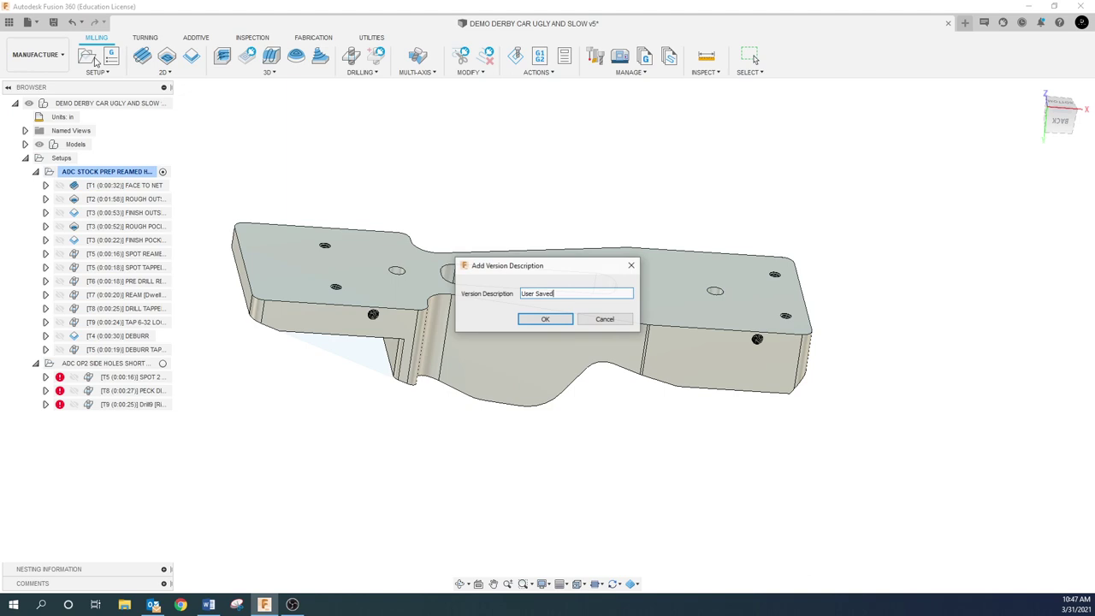
left_click(532, 325)
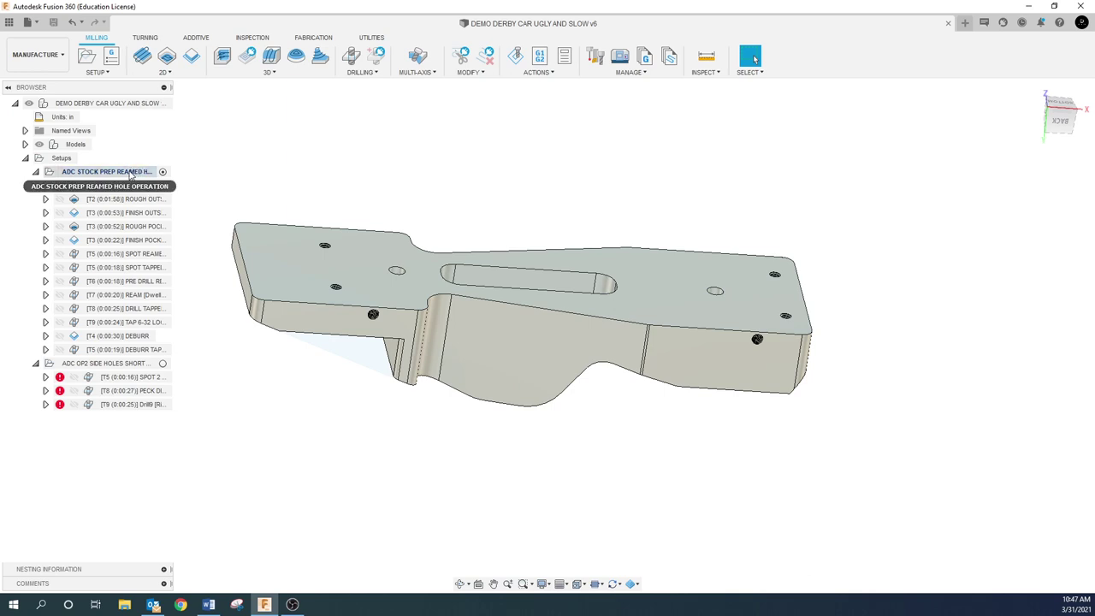
- Start post processing the first setup, filtering posts to Milling and selecting the HAAS (pre-NGC) / haas configuration
right_click(134, 173)
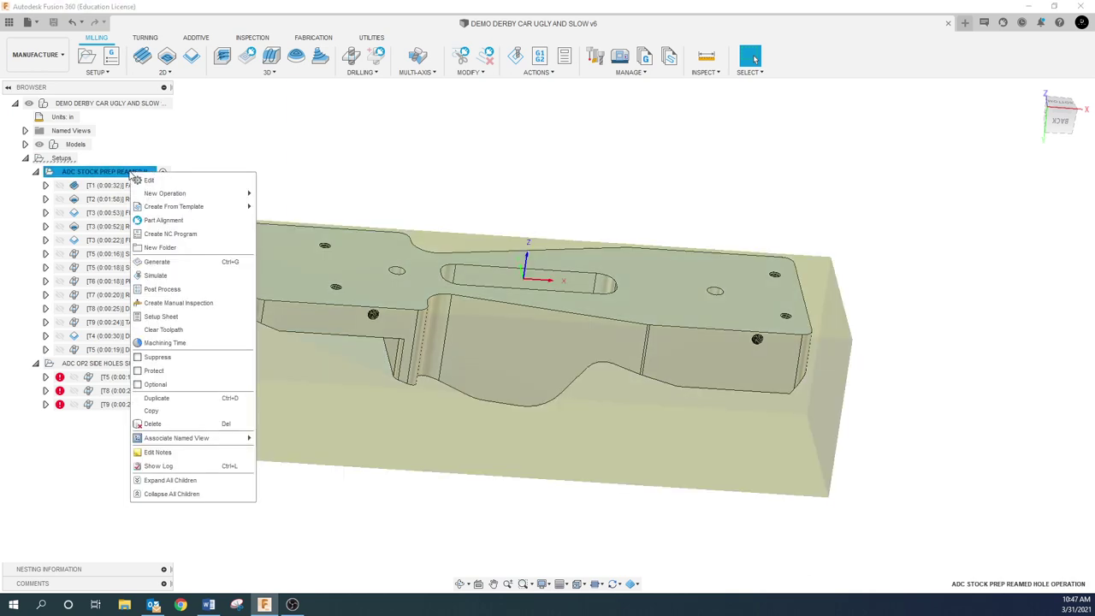
left_click(173, 289)
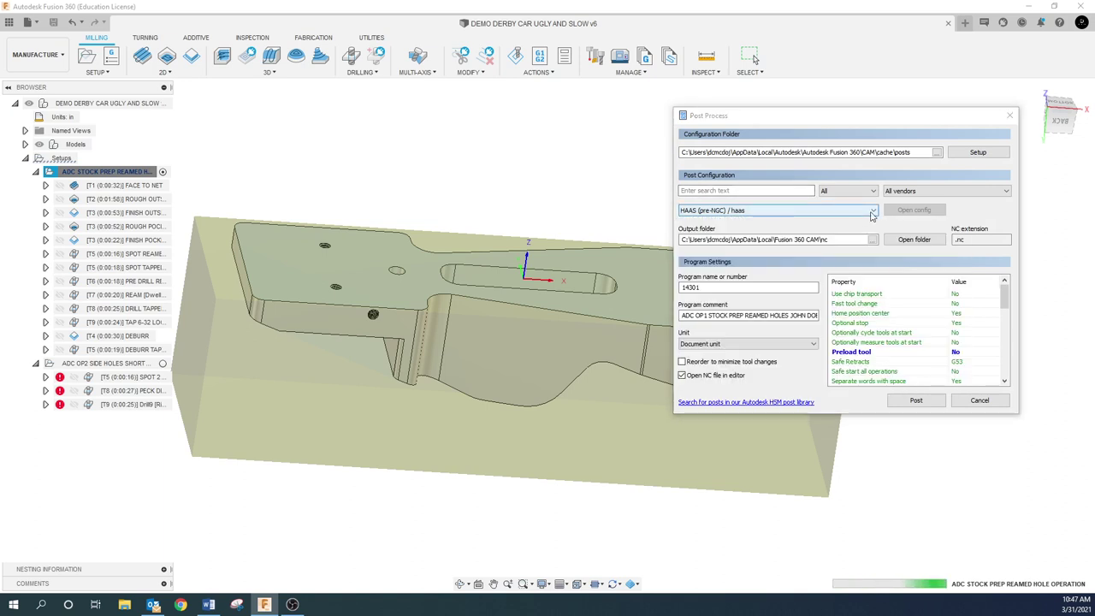
left_click(871, 213)
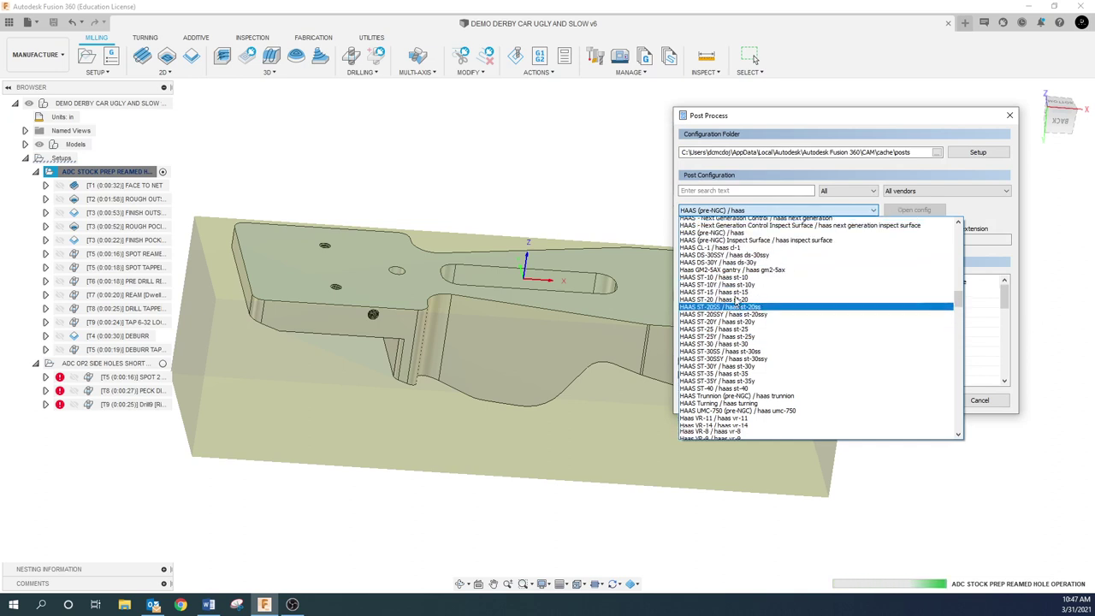
scroll(736, 300, "up", 2)
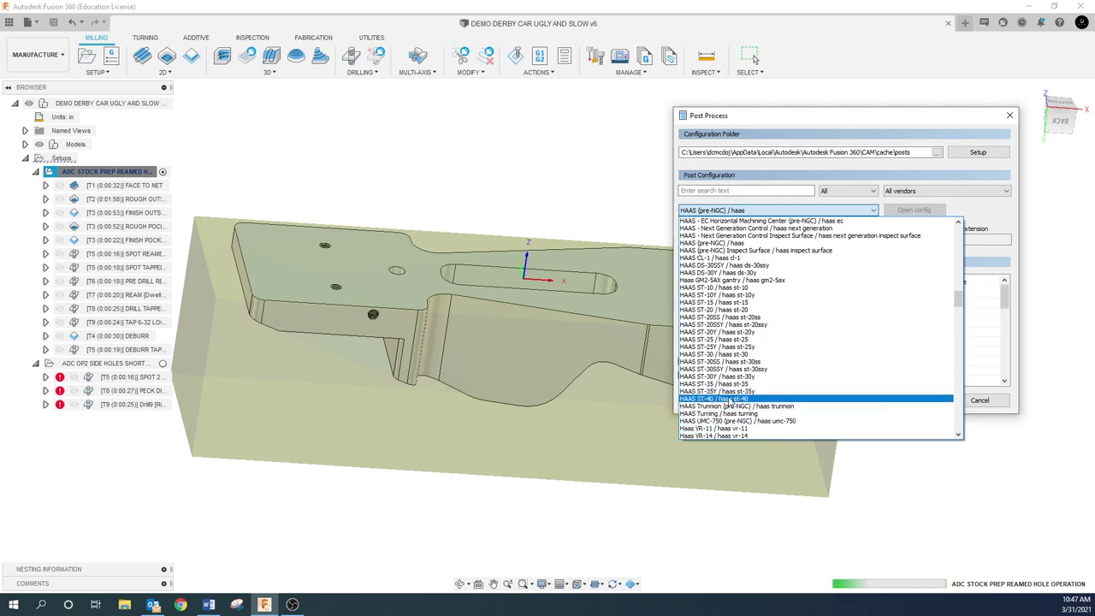
left_click(825, 211)
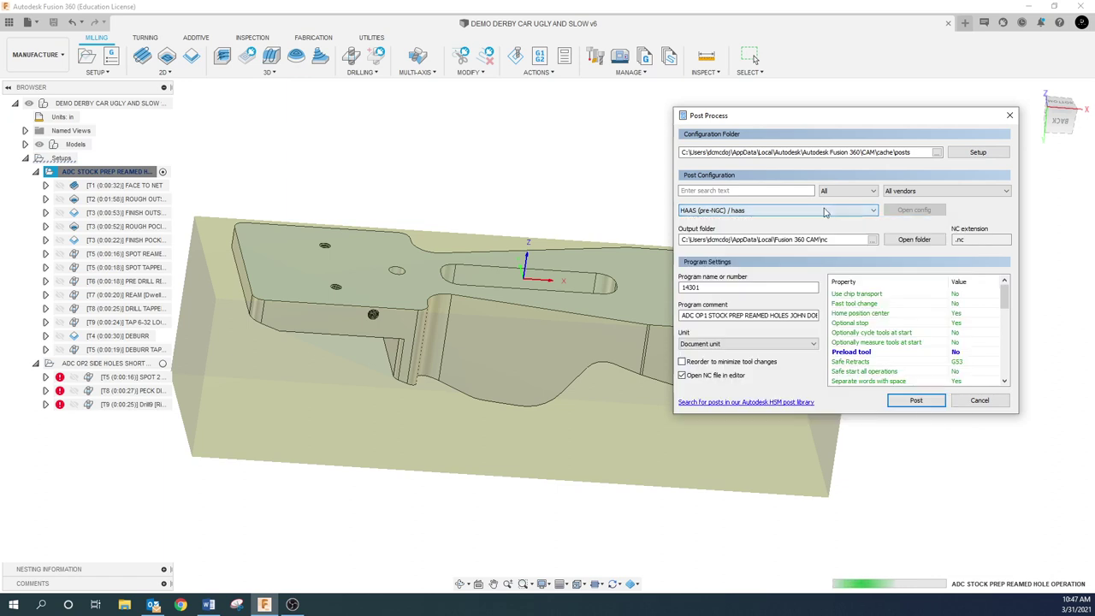
left_click(845, 190)
left_click(834, 213)
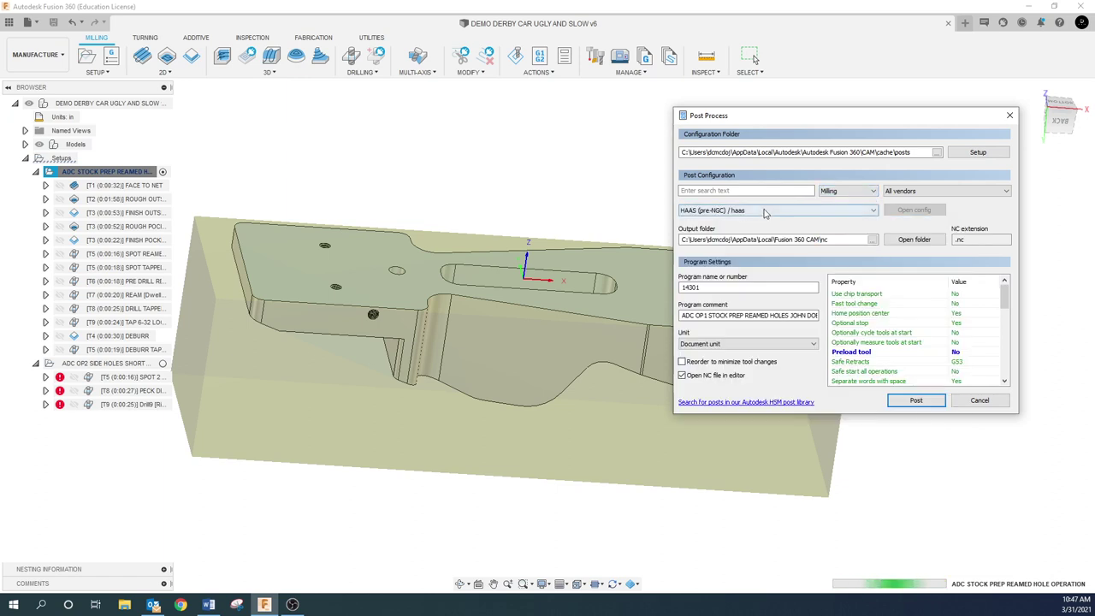
left_click(767, 214)
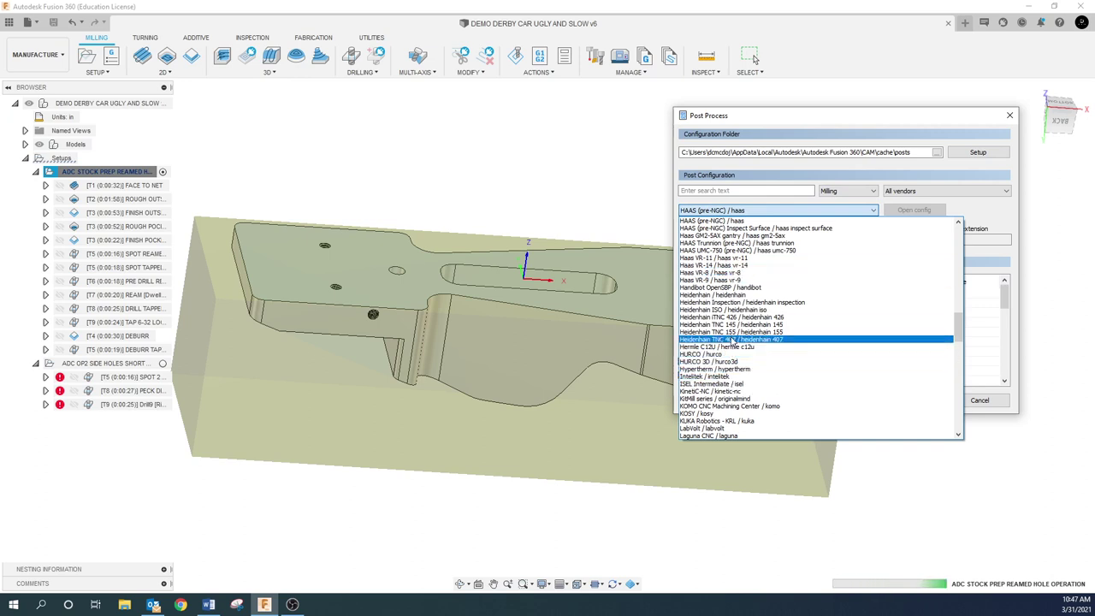
scroll(732, 340, "up", 3)
left_click(728, 268)
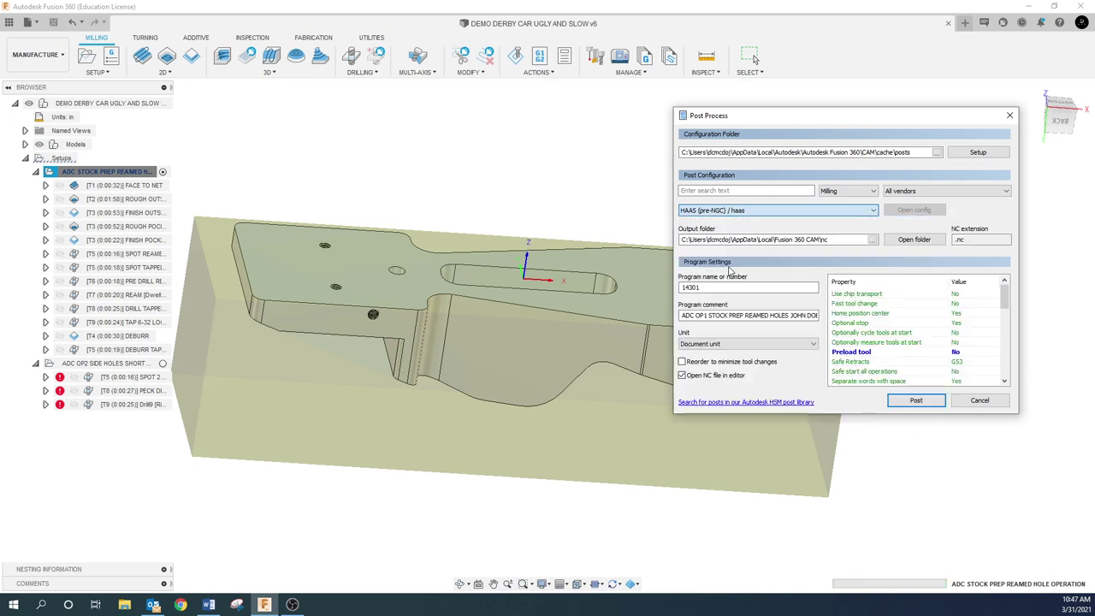
- Set the program comment to UGLY AND SLOW, the student's name and OP1, and enter 14301 as the program number
left_click(737, 287)
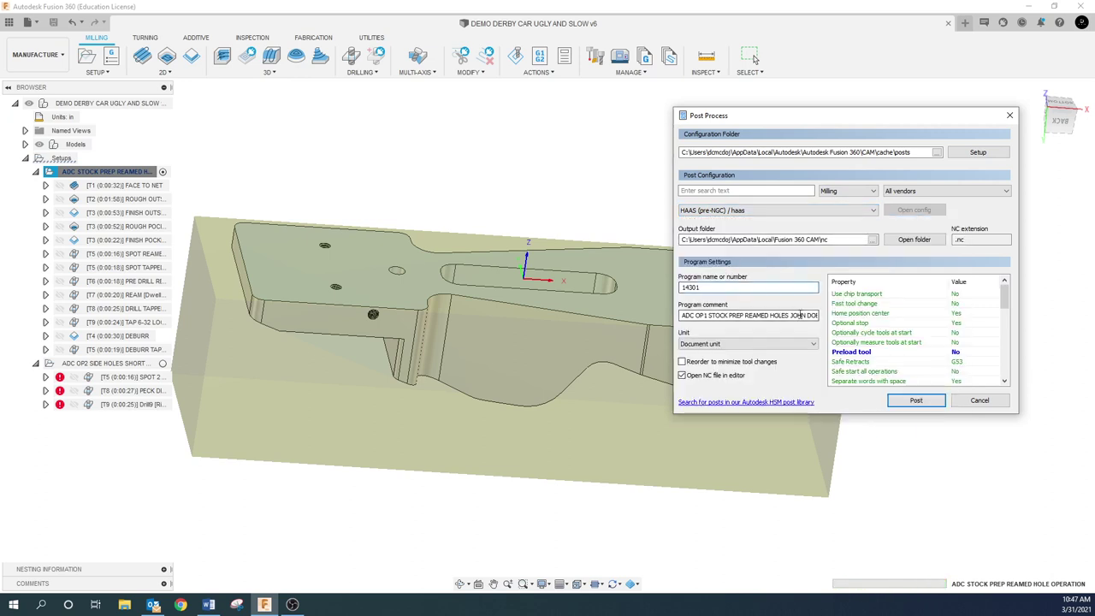
left_click_drag(681, 316, 828, 326)
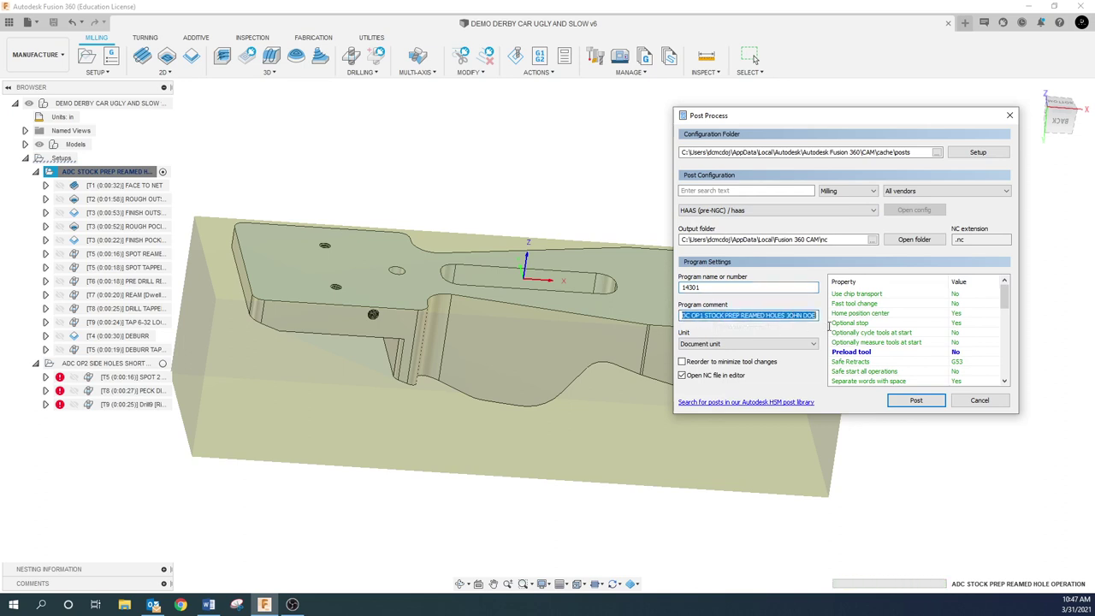
type("UGLY")
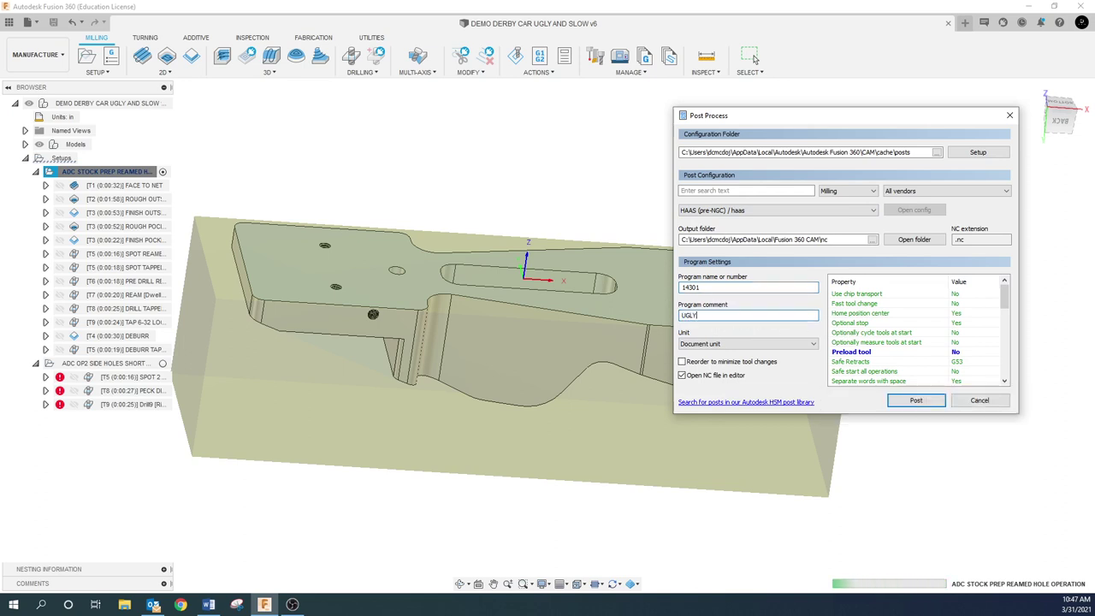
type(" AND SLOW JOHN ")
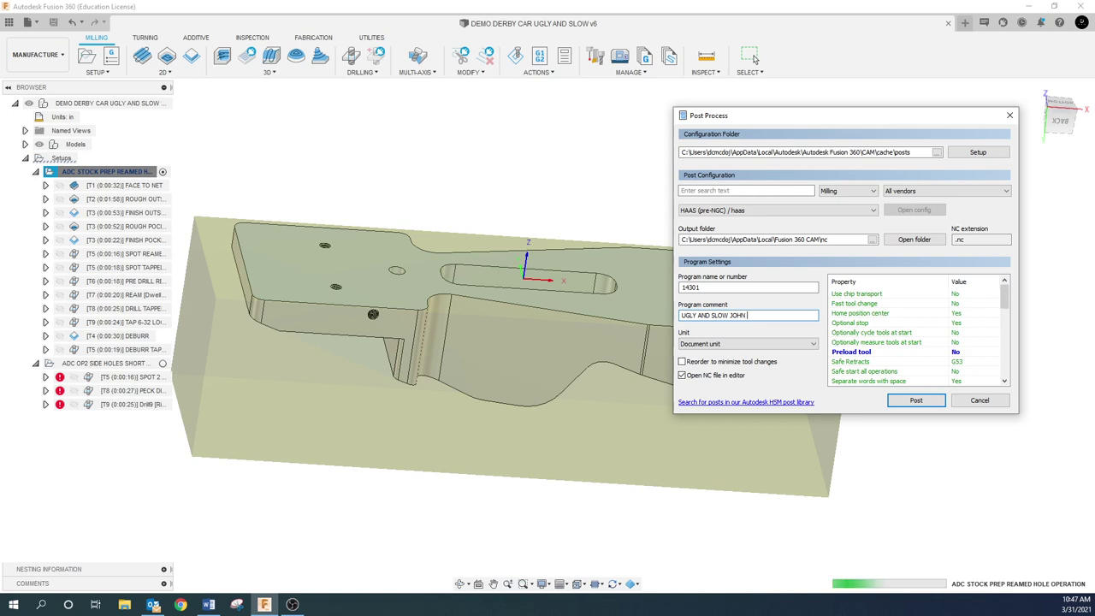
type("DOE OP1")
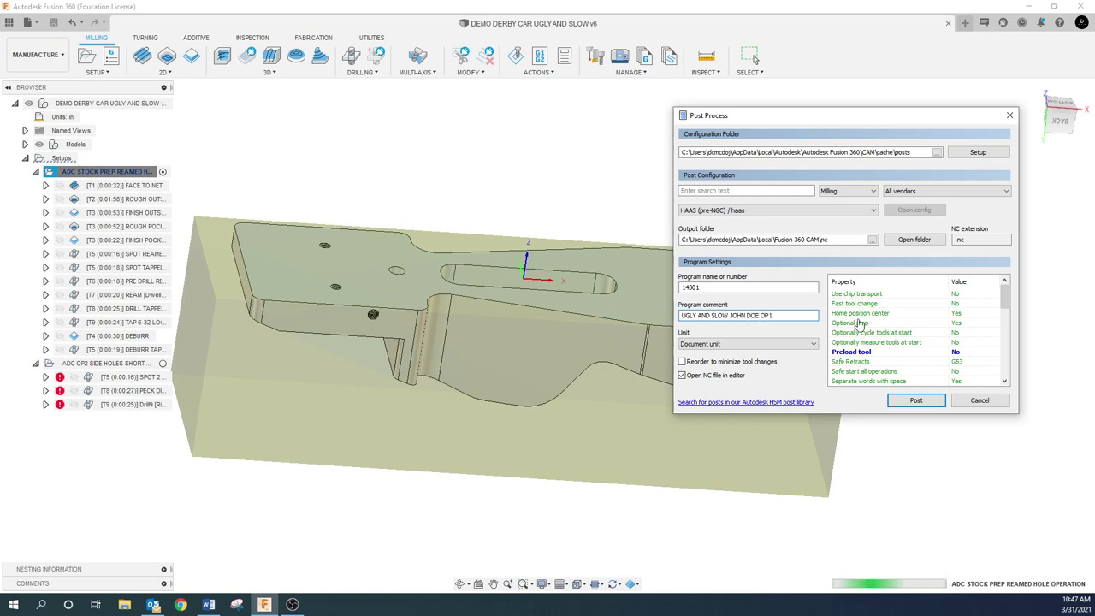
double_click(725, 289)
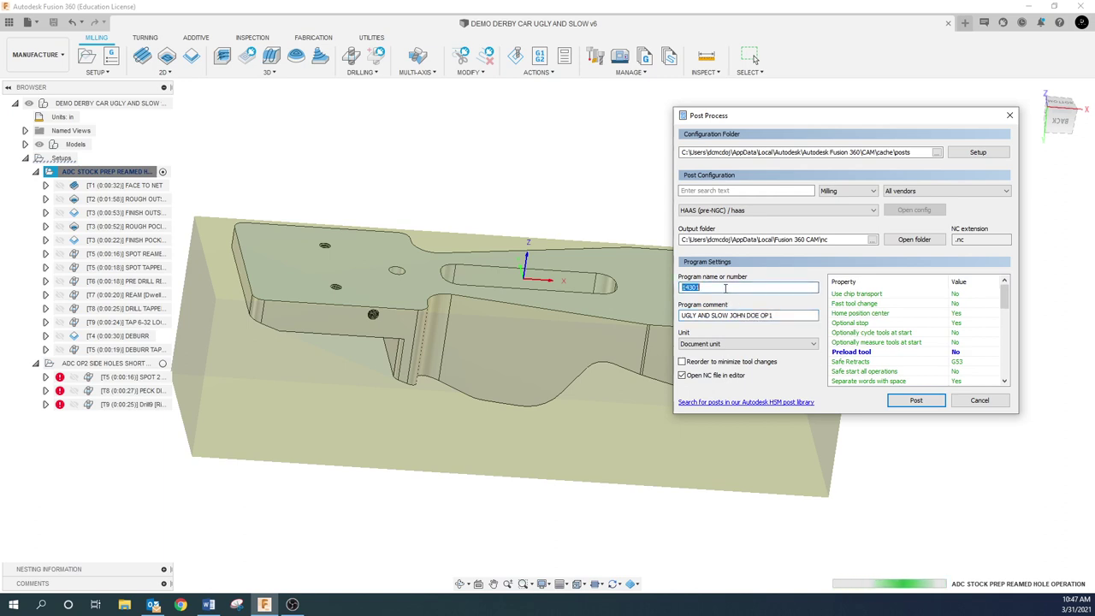
type("14301")
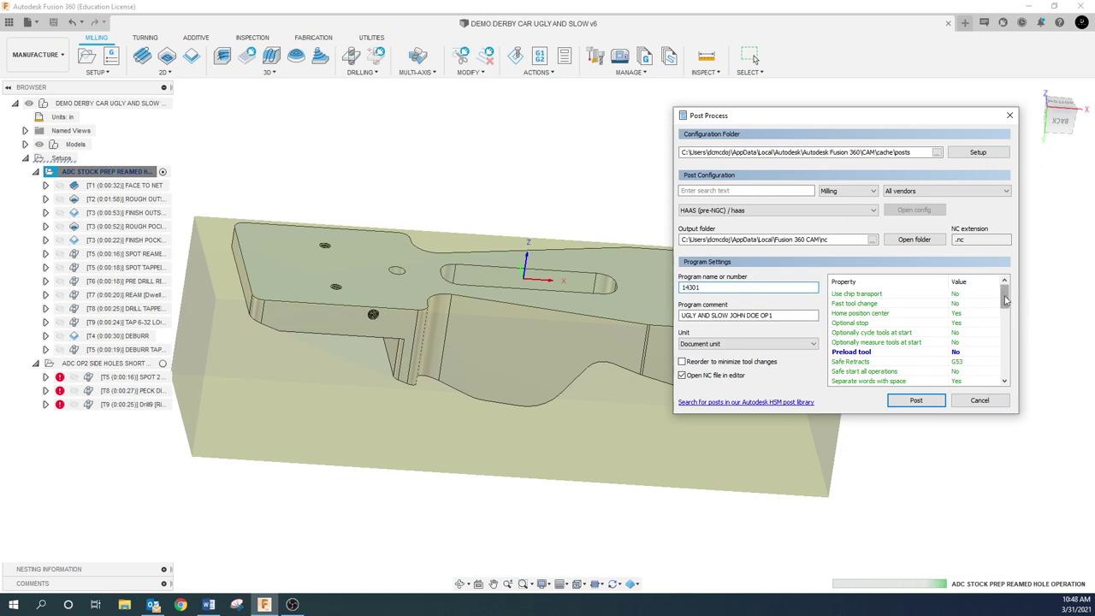
- Review the post properties down to the built-in tolerance, post the program as far as the file save prompt, and cancel it
scroll(975, 325, "down", 1)
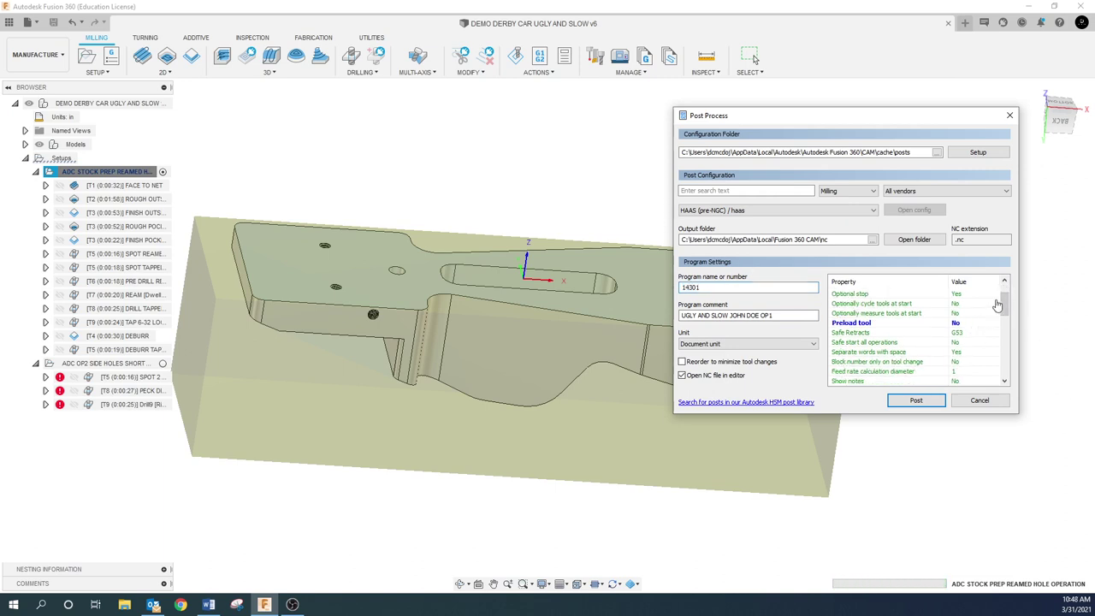
scroll(1004, 304, "down", 3)
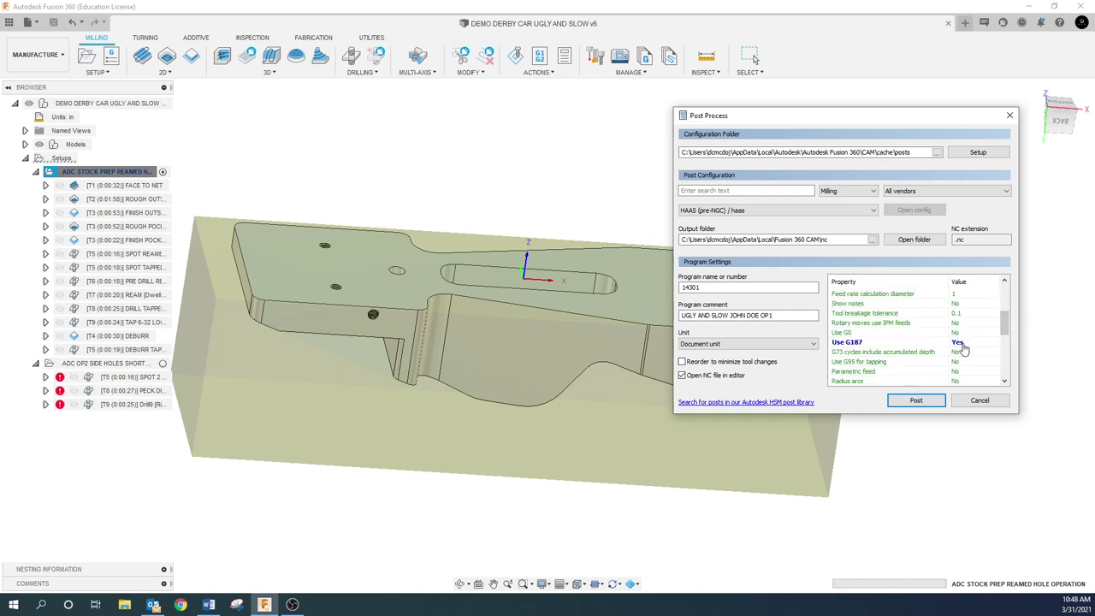
scroll(971, 356, "down", 5)
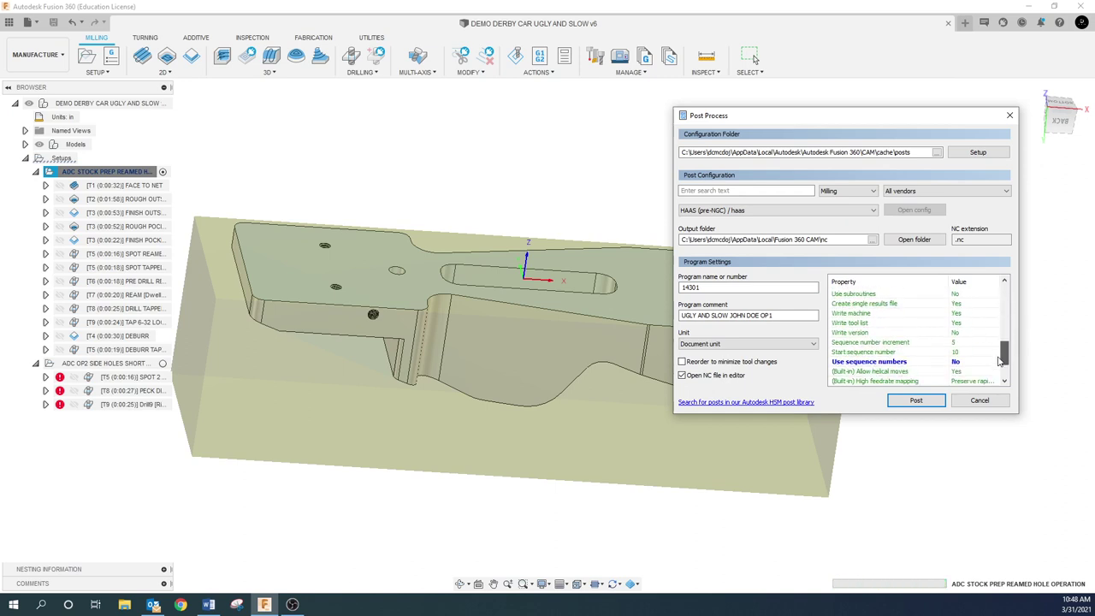
scroll(1008, 358, "down", 2)
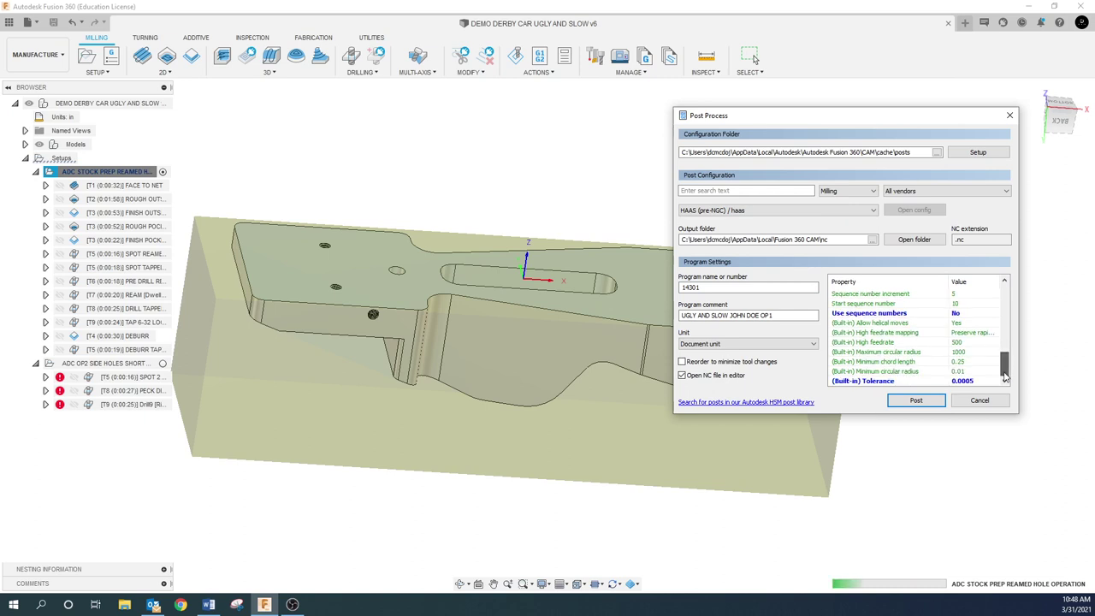
left_click(915, 401)
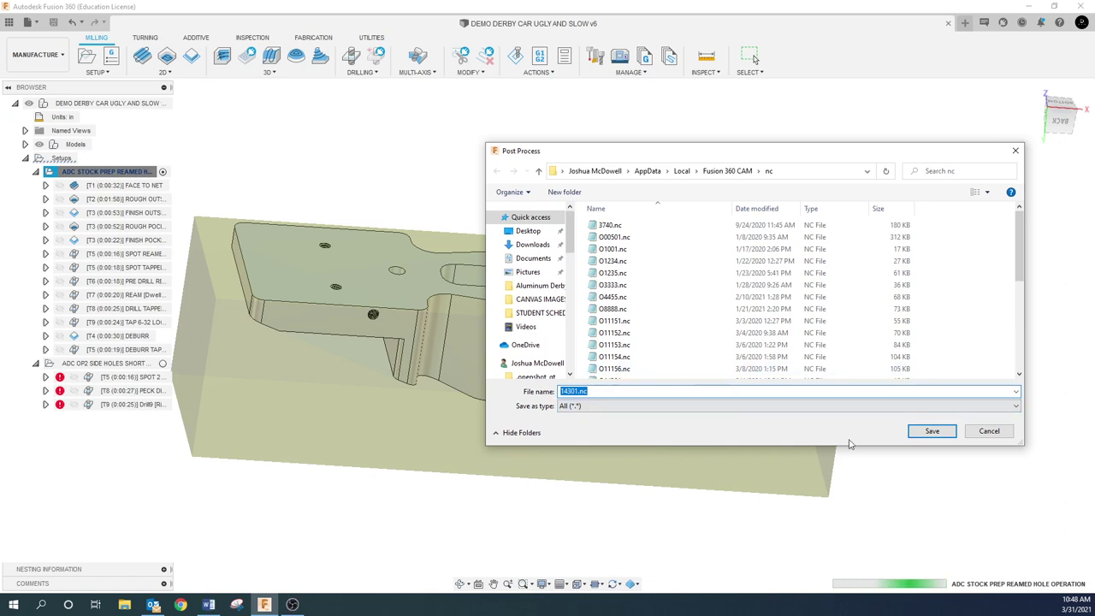
left_click(984, 431)
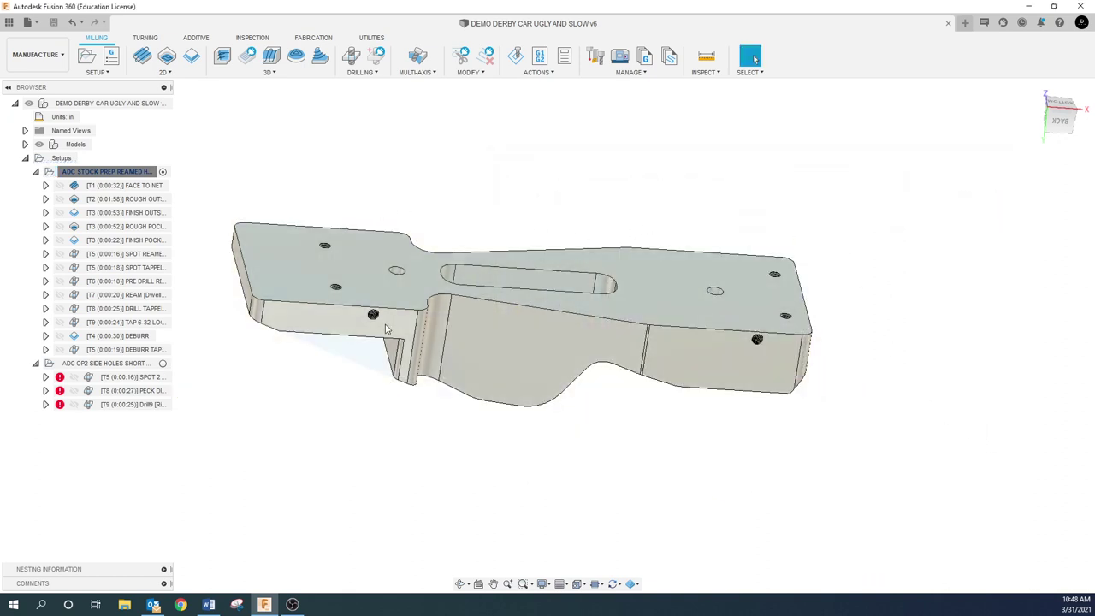
middle_click_drag(285, 379, 554, 315, "shift")
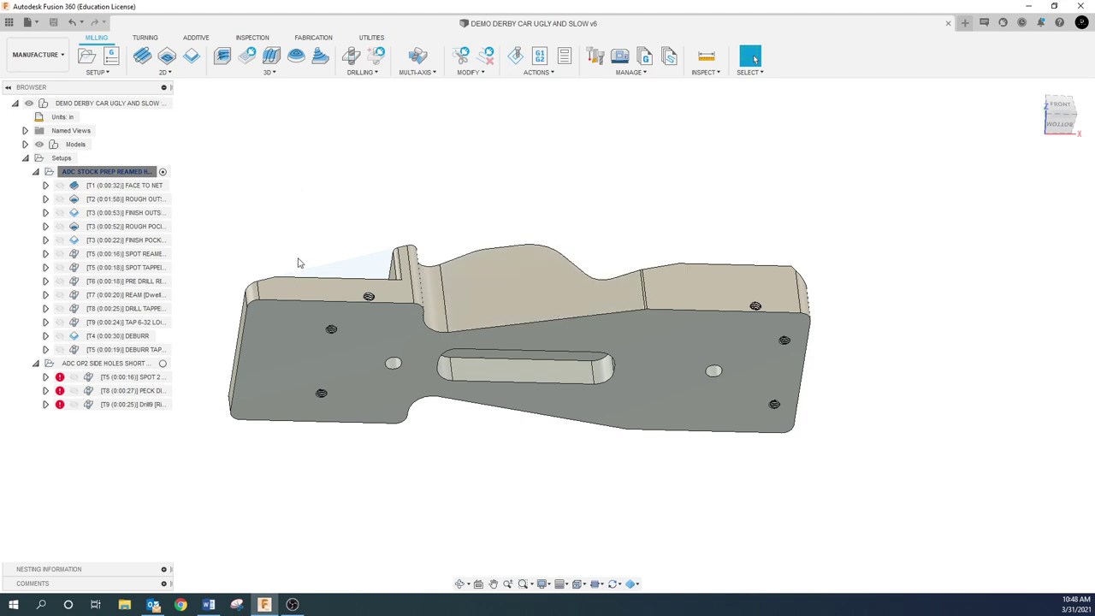
mouse_move(298, 263)
middle_mouse_down("shift")
mouse_move(300, 313)
mouse_move(310, 306)
mouse_move(366, 333)
mouse_move(371, 508)
mouse_move(374, 459)
mouse_move(345, 472)
mouse_move(346, 443)
mouse_move(390, 445)
mouse_move(384, 472)
mouse_move(611, 498)
mouse_move(554, 526)
mouse_move(435, 548)
mouse_move(465, 583)
middle_mouse_up("shift")
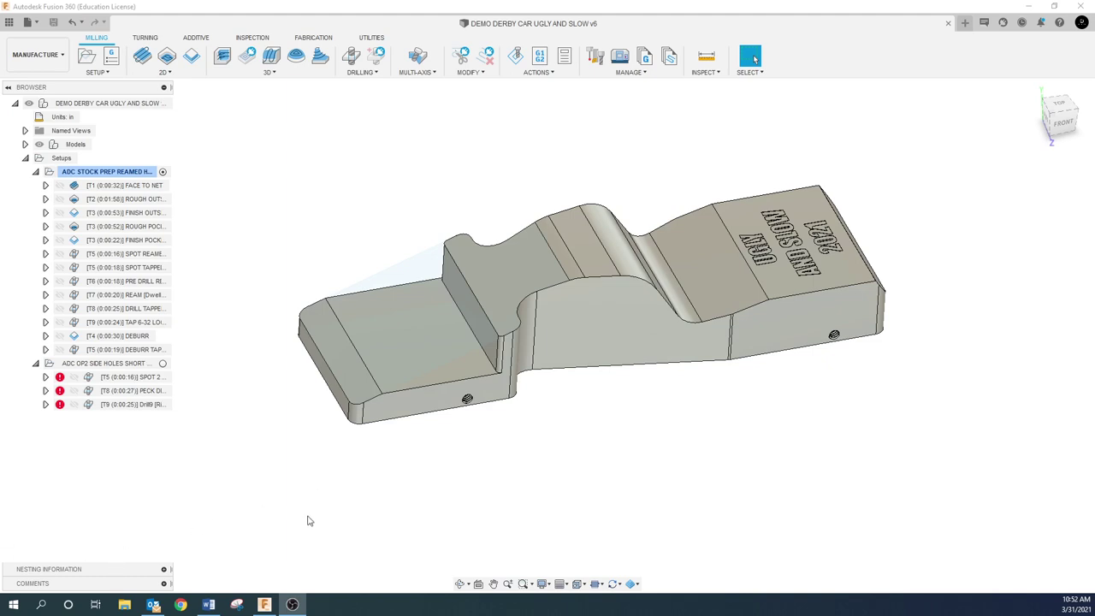
middle_click_drag(306, 537, 531, 430, "shift")
middle_click_drag(567, 373, 585, 353, "shift")
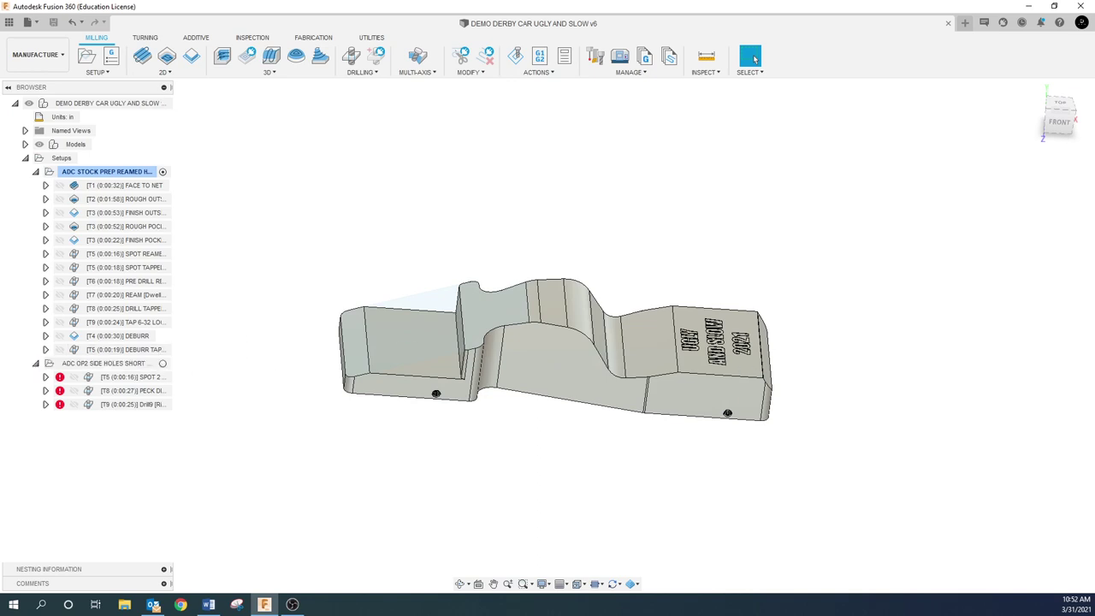
- Collapse the first setup and delete the ADC OP2 SIDE HOLES SHORT SIDE TO RIGHT setup with its three operations
left_click(36, 171)
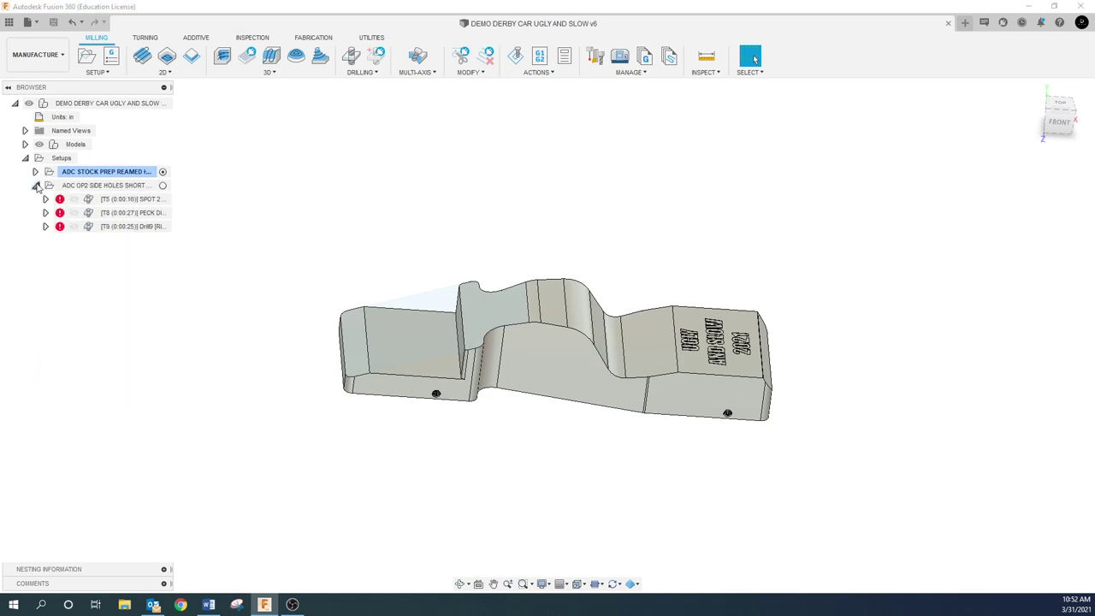
right_click(127, 190)
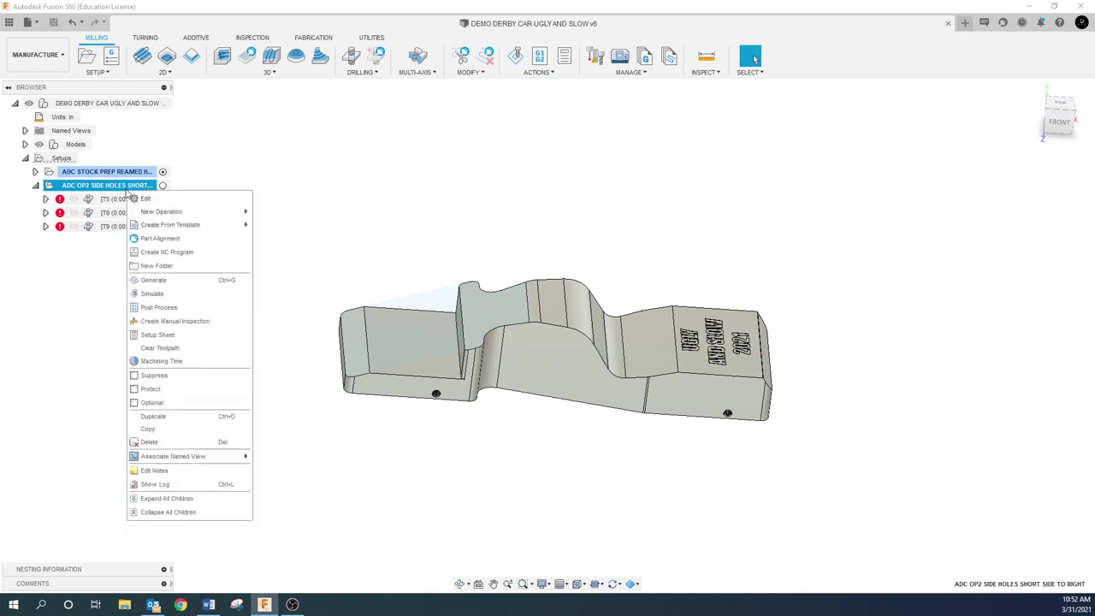
left_click(162, 294)
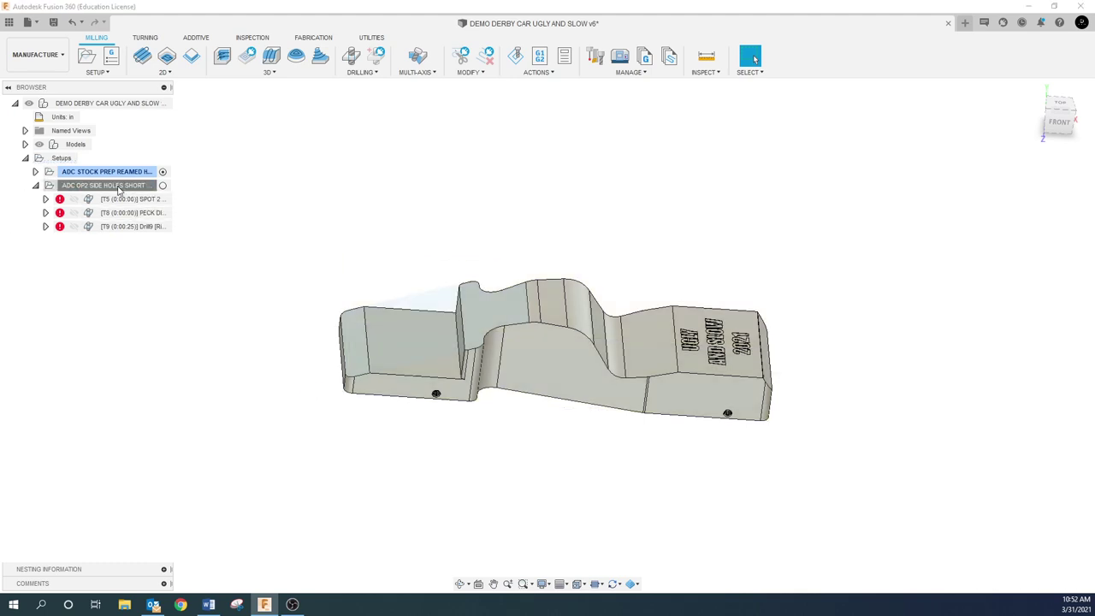
key("Delete")
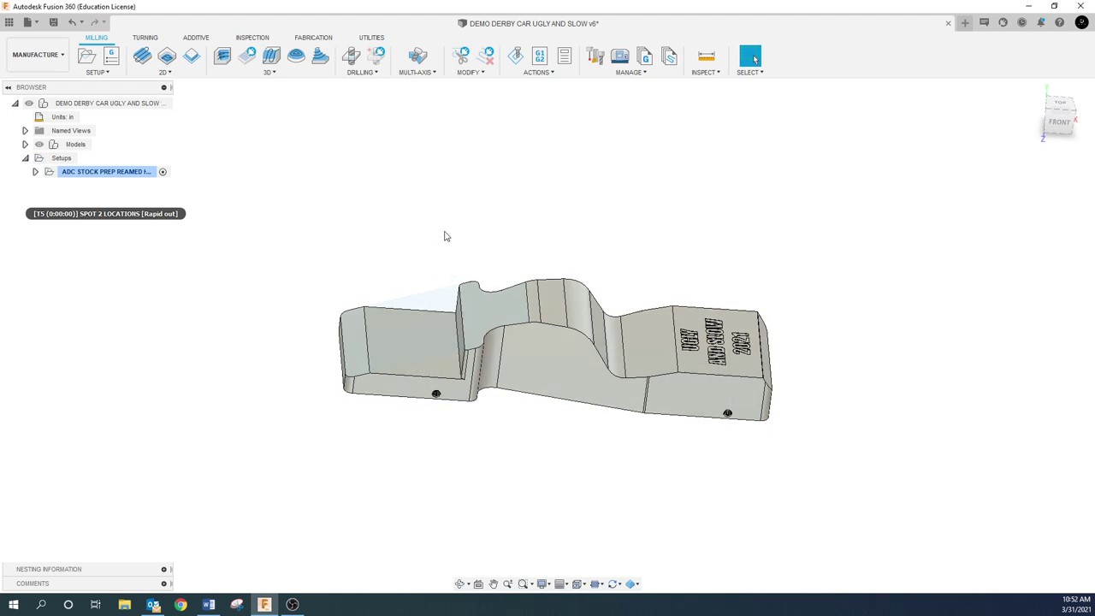
- Create a new milling setup for the car body, oriented by selecting a Z axis/plane and X axis
middle_click_drag(445, 236, 439, 320, "shift")
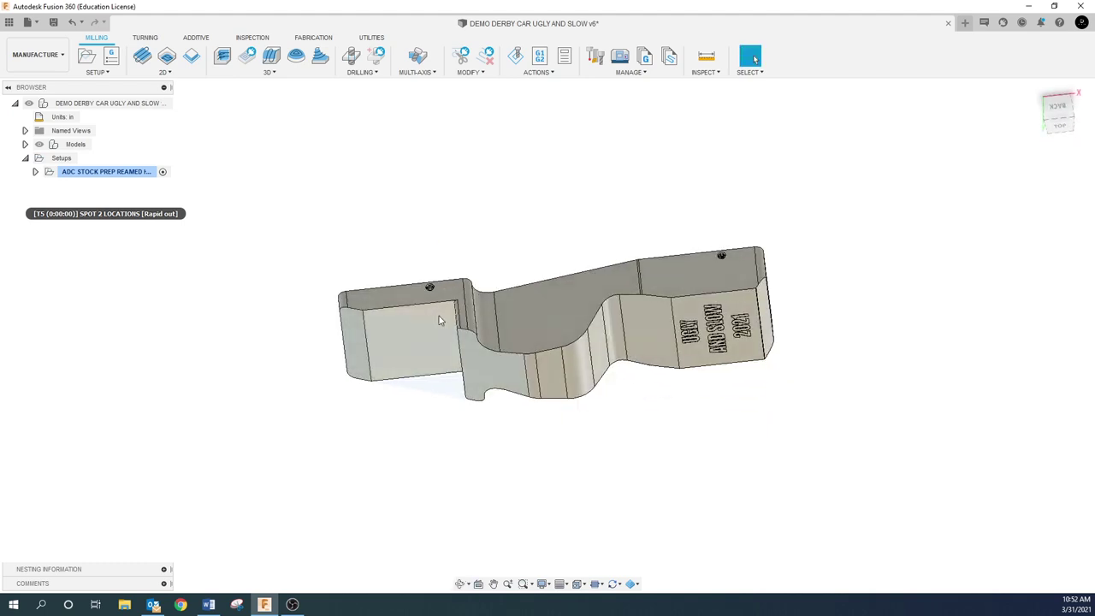
middle_click_drag(469, 276, 418, 248, "shift")
middle_click_drag(413, 325, 462, 326, "shift")
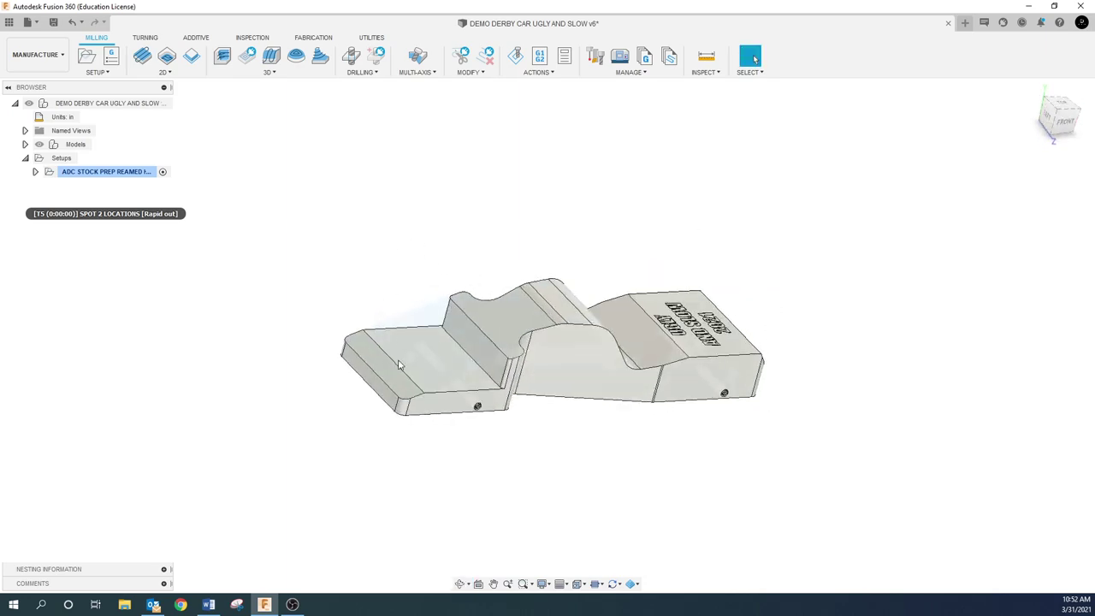
left_click(89, 65)
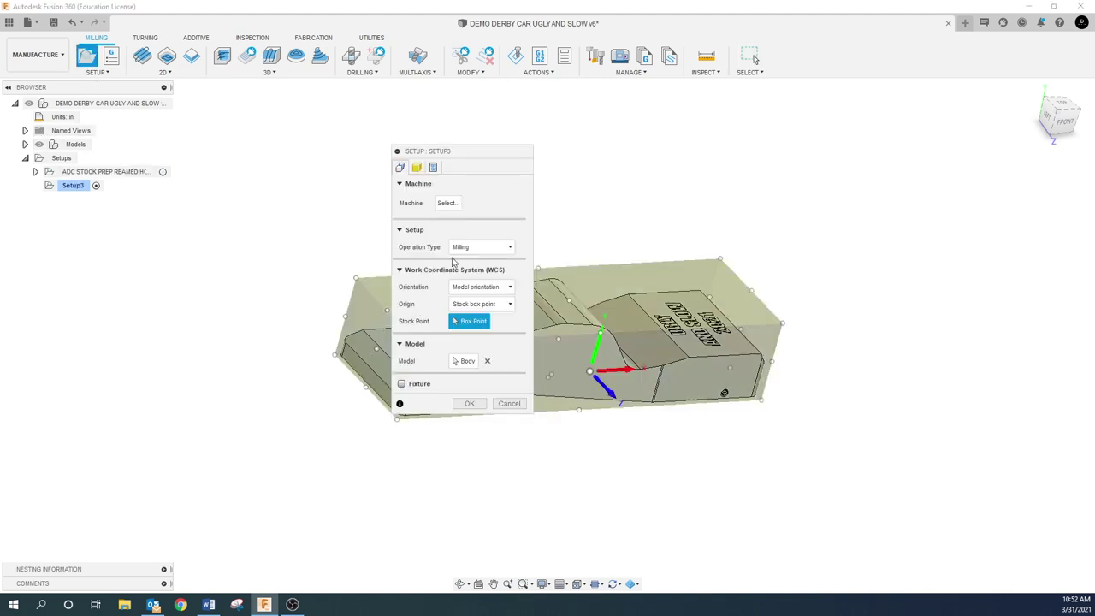
left_click(481, 286)
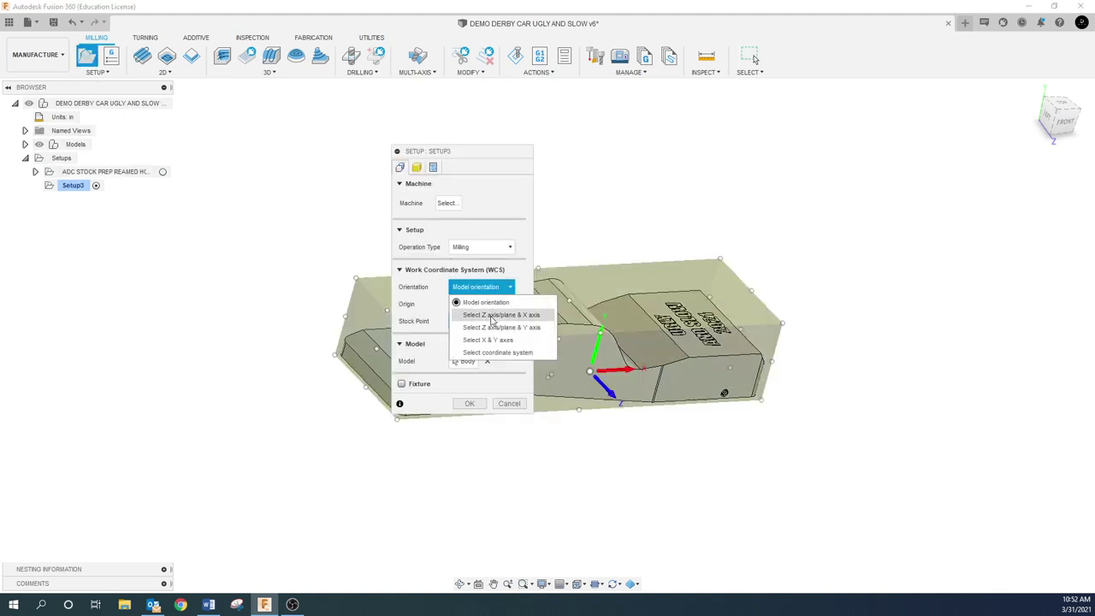
left_click(492, 317)
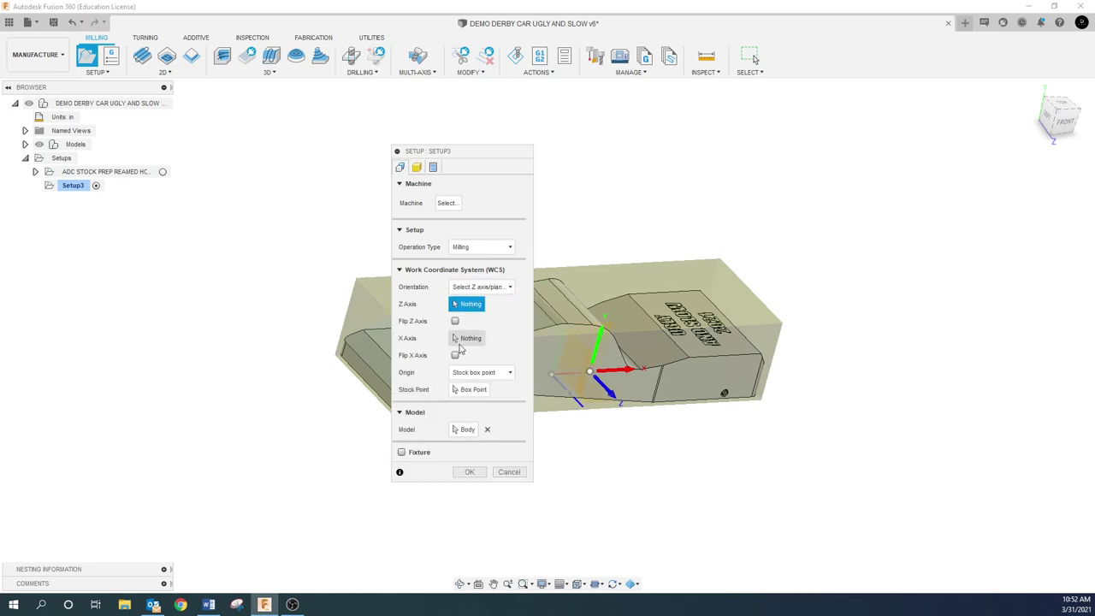
- Define the setup's Z axis from the vertical edge at the body's lettered end and its X axis from the lengthwise bottom line
middle_click_drag(531, 342, 562, 362, "shift")
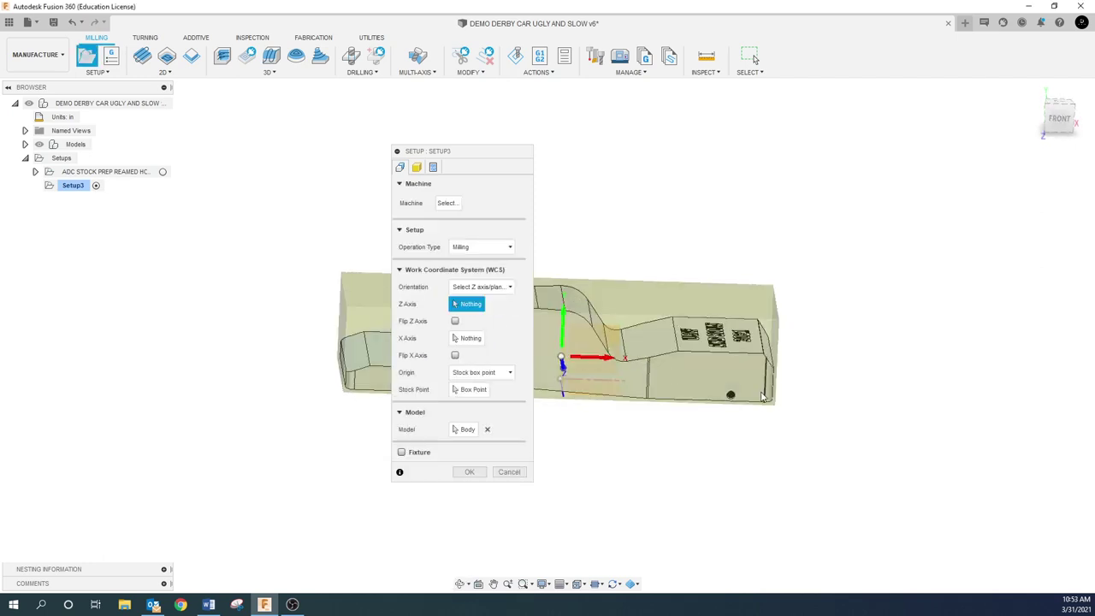
scroll(768, 376, "up", 3)
left_click(769, 370)
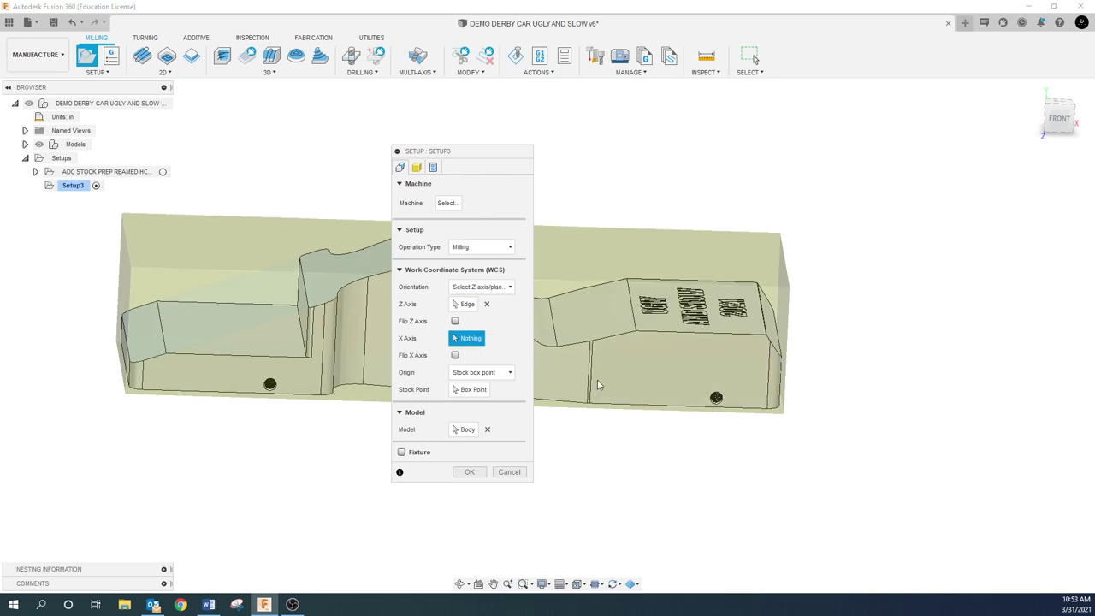
left_click(646, 407)
left_click_drag(494, 154, 266, 133)
left_click_drag(276, 87, 860, 206)
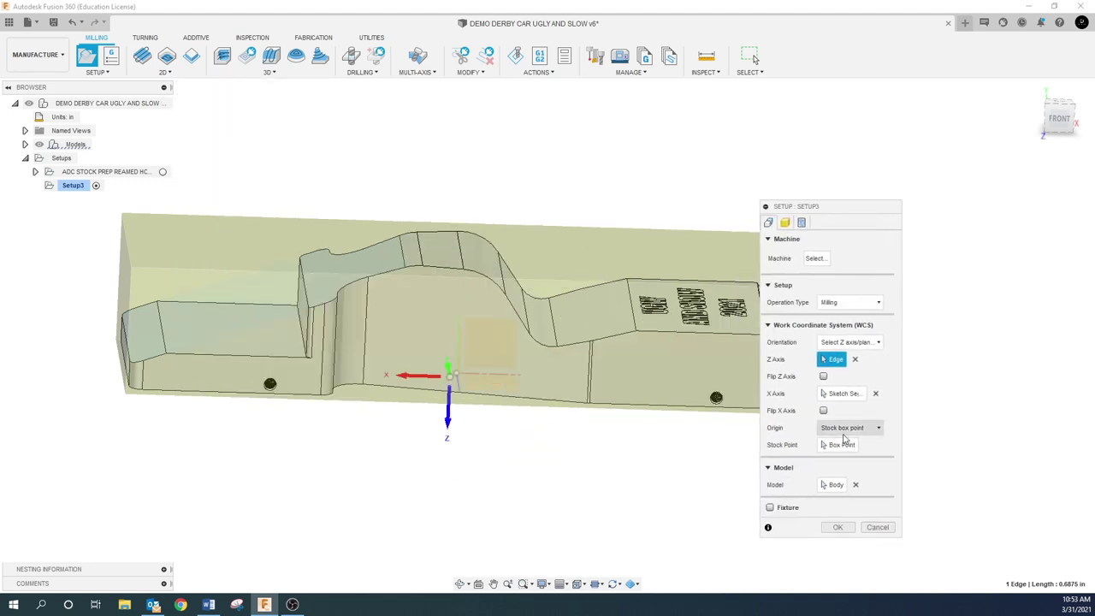
- Place the work origin on the model box point at the centre of the body's top and flip the Z axis upward
left_click(846, 428)
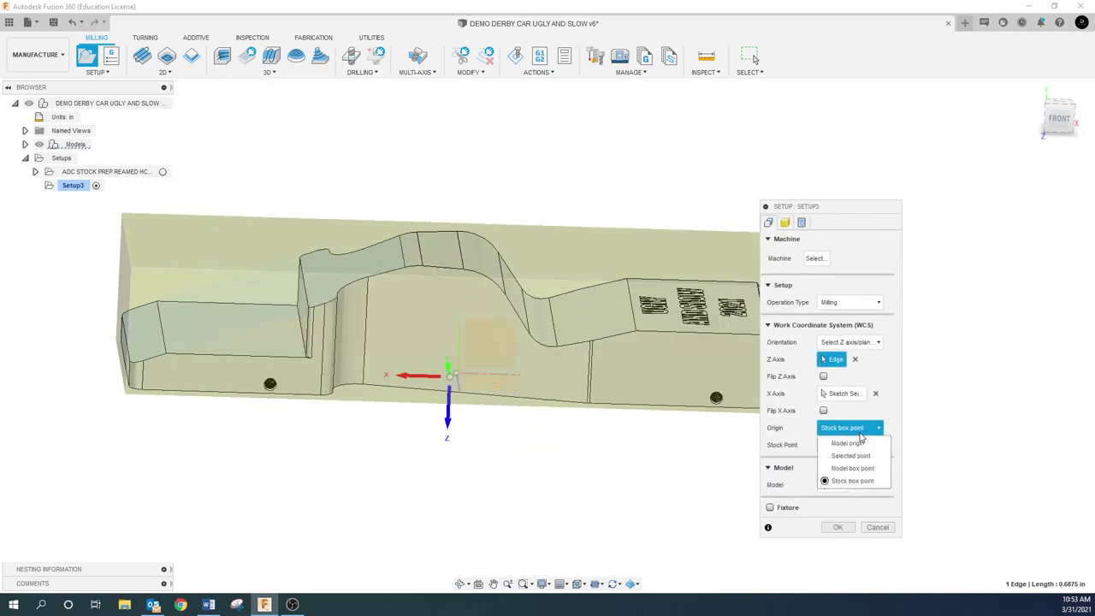
left_click(851, 467)
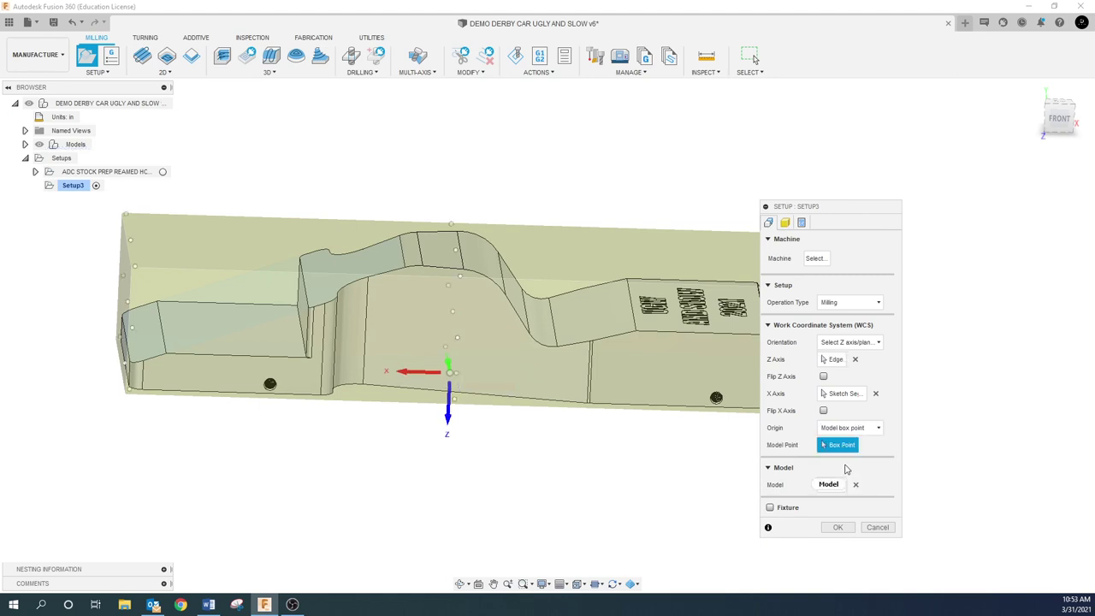
left_click(455, 249)
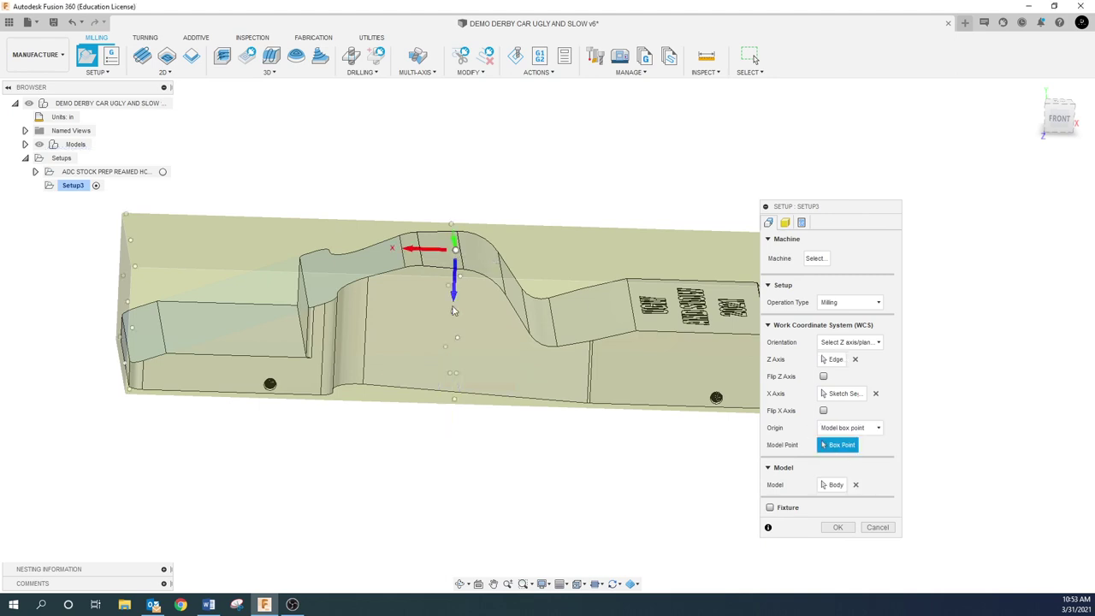
left_click(828, 484)
middle_click_drag(455, 295, 500, 331, "shift")
left_click_drag(828, 208, 963, 197)
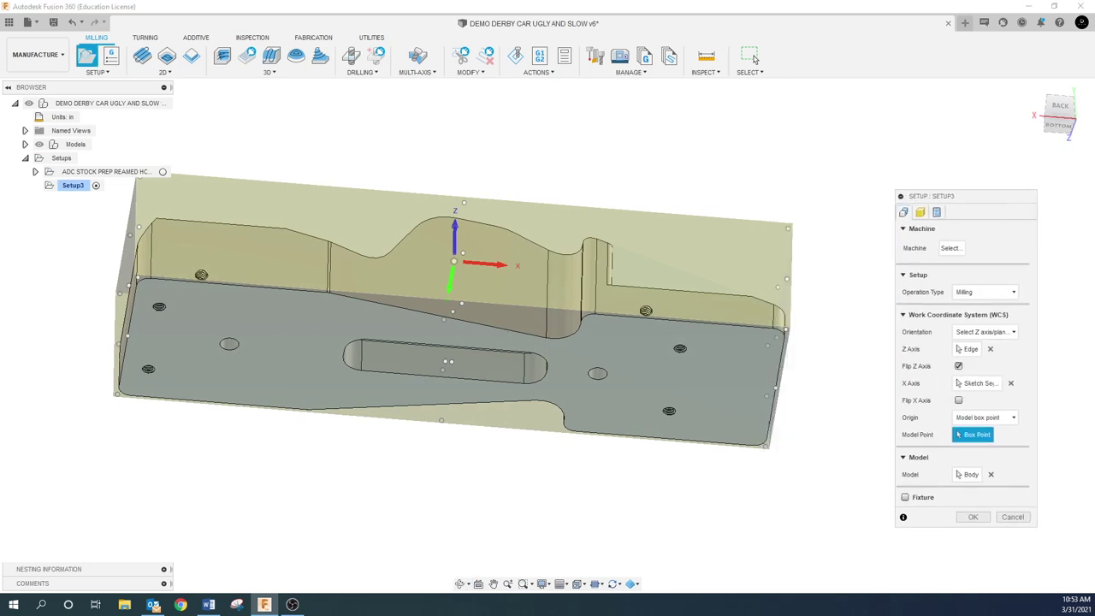
middle_click_drag(386, 325, 458, 402, "shift")
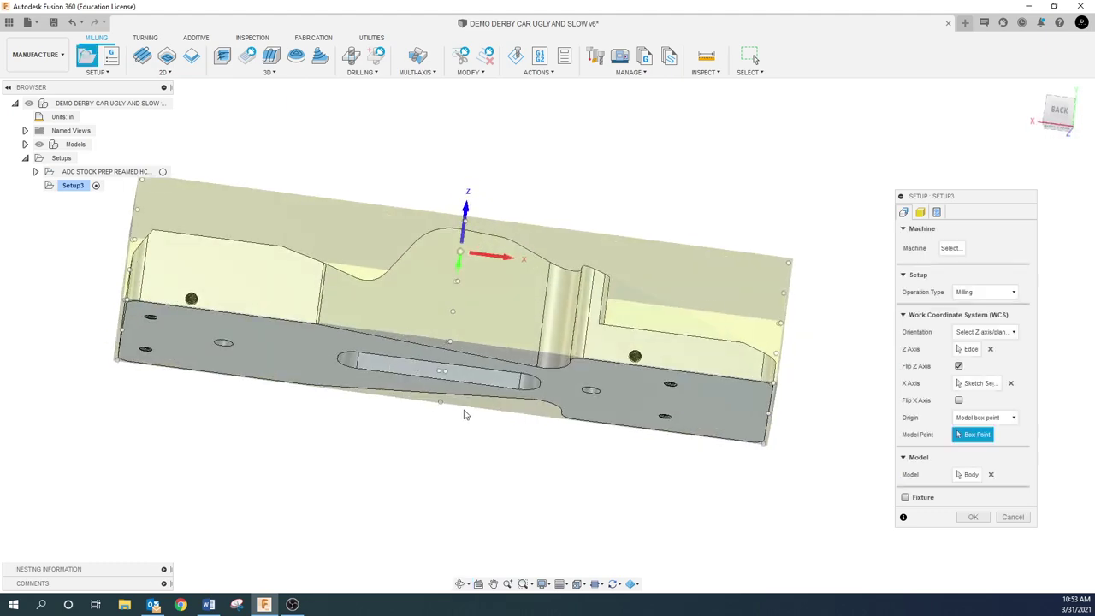
middle_click_drag(121, 332, 117, 374, "shift")
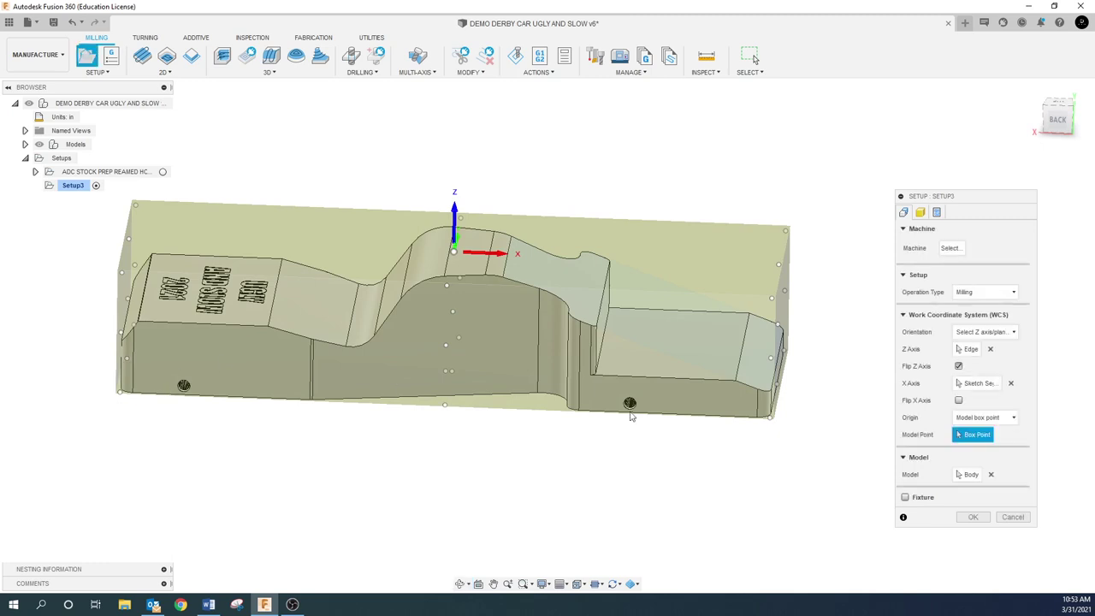
- Set the stock to a fixed size box 7.25 in wide, 2.125 in deep and 2.0 in high
left_click(920, 212)
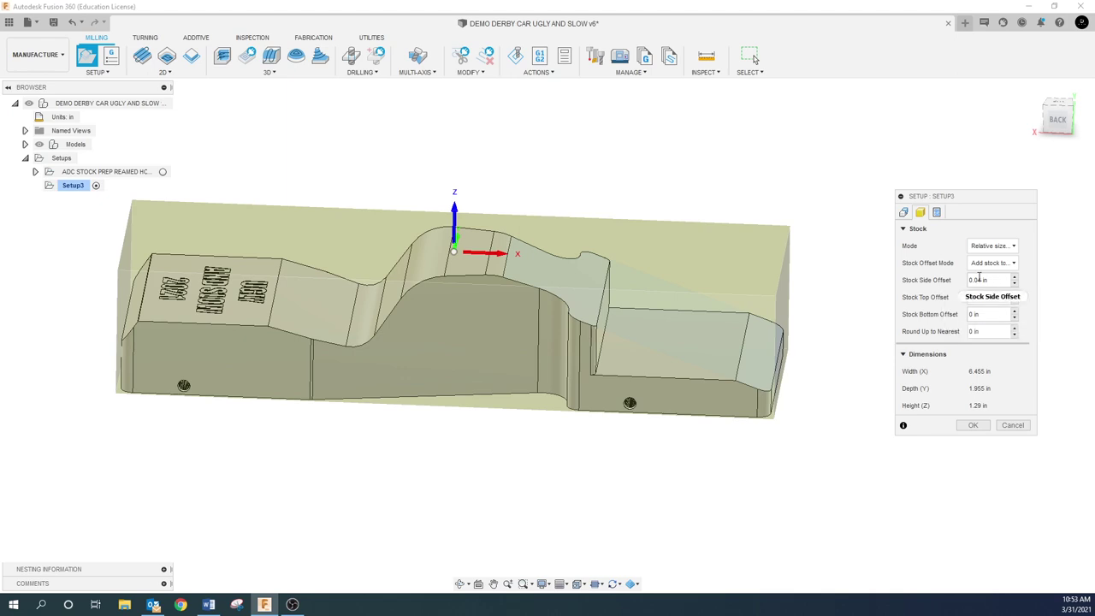
left_click(1005, 246)
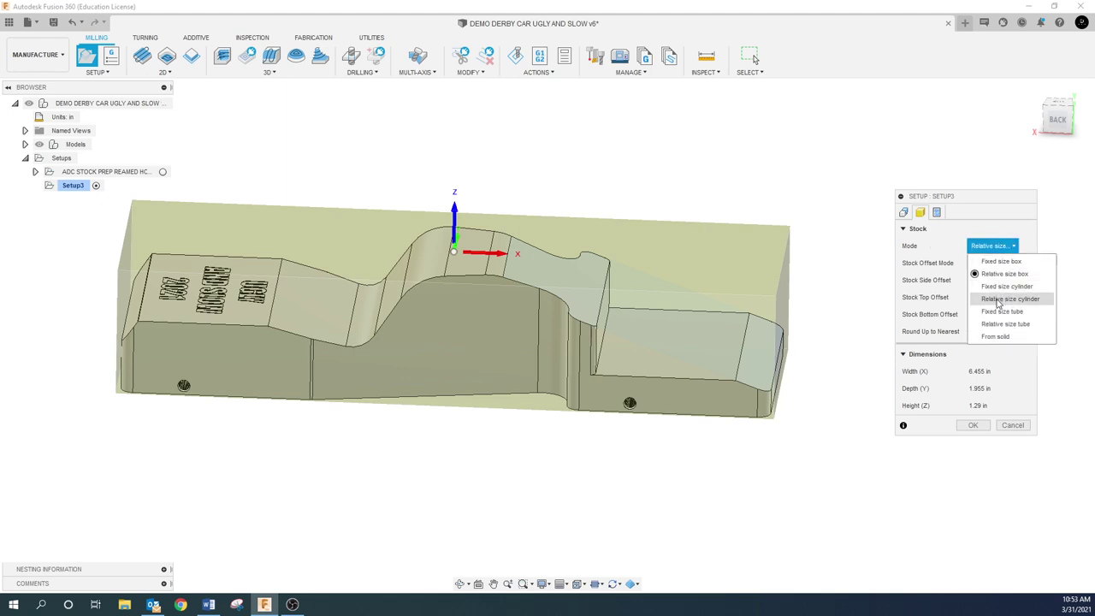
left_click(1001, 261)
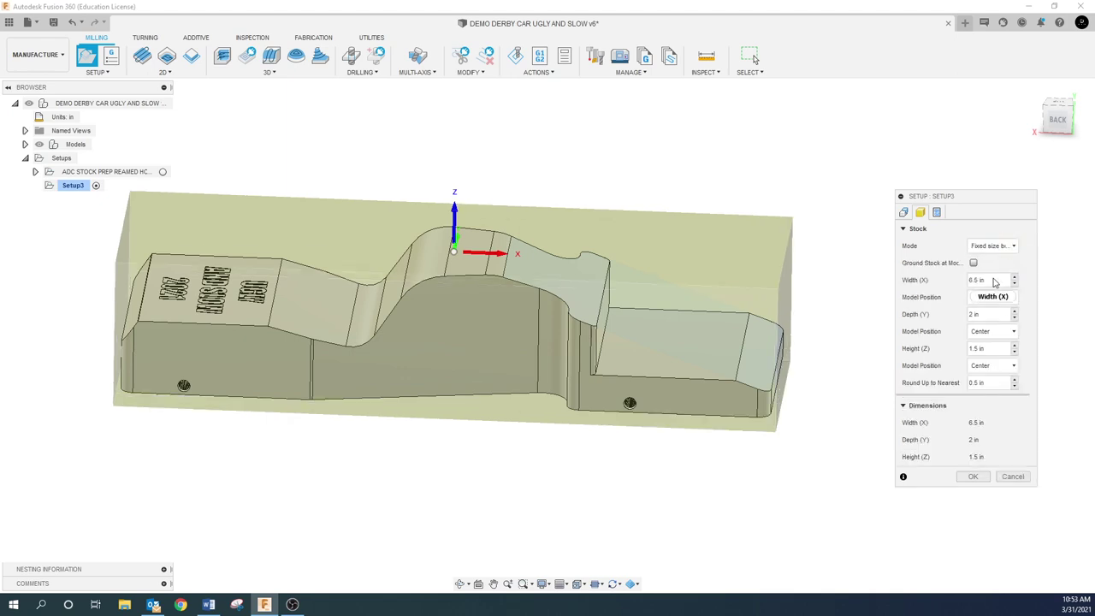
left_click(992, 281)
type("7.25")
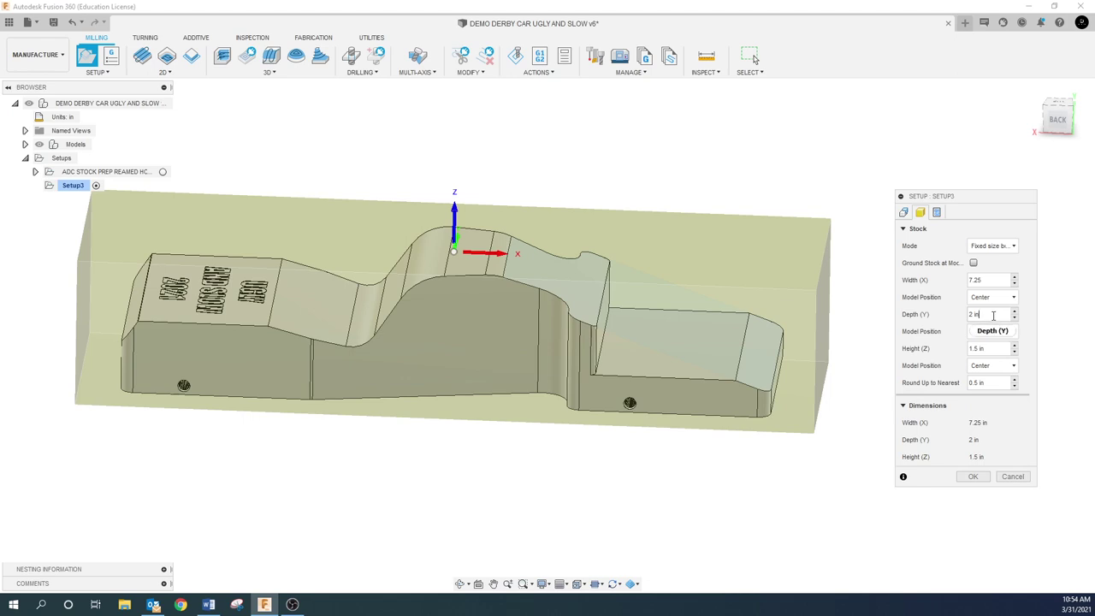
double_click(992, 315)
left_click_drag(987, 321, 951, 317)
triple_click(992, 353)
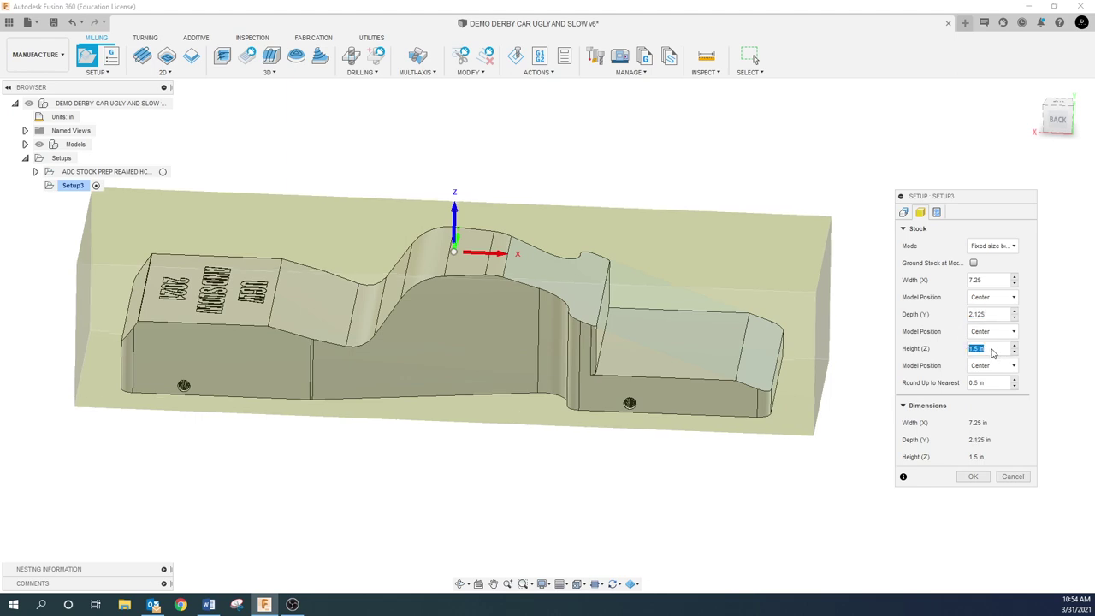
type("2")
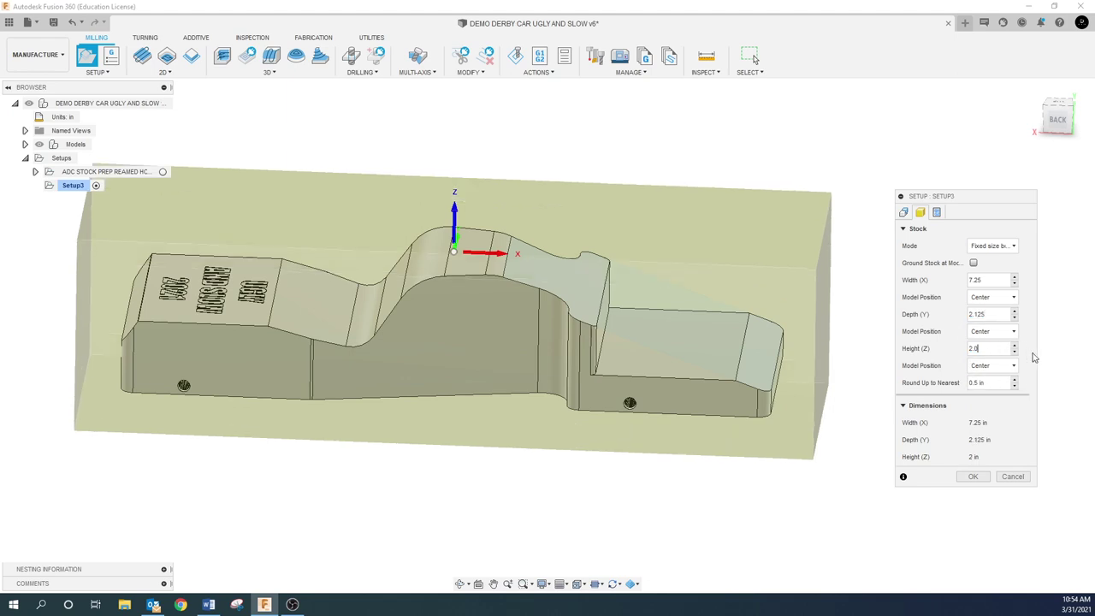
- Position the model in the stock height by an offset from bottom (-Z) of .01
middle_click_drag(630, 439, 631, 406, "shift")
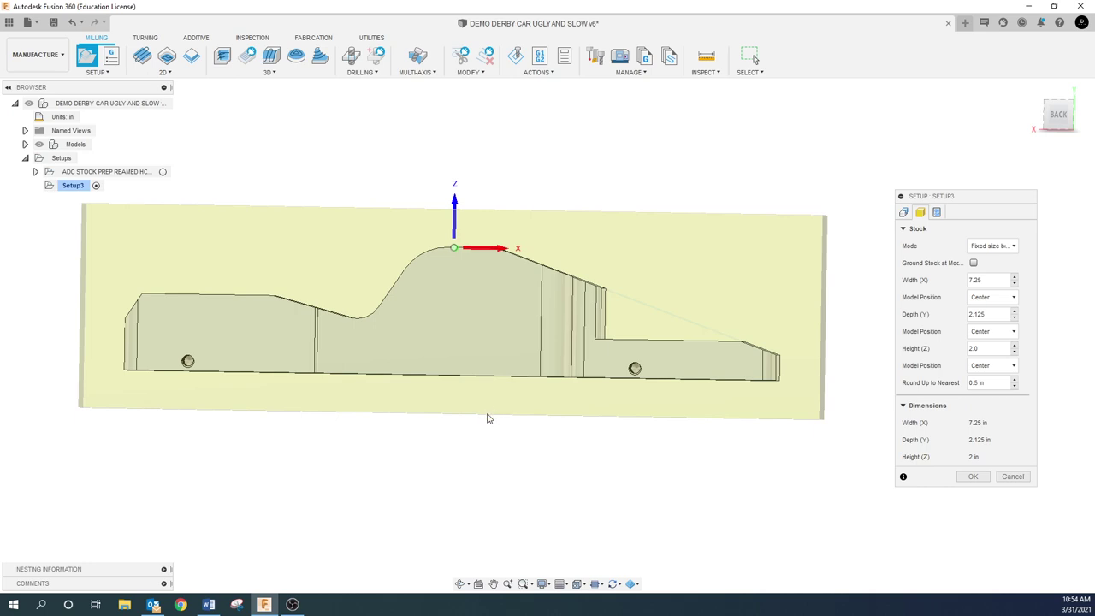
left_click(990, 366)
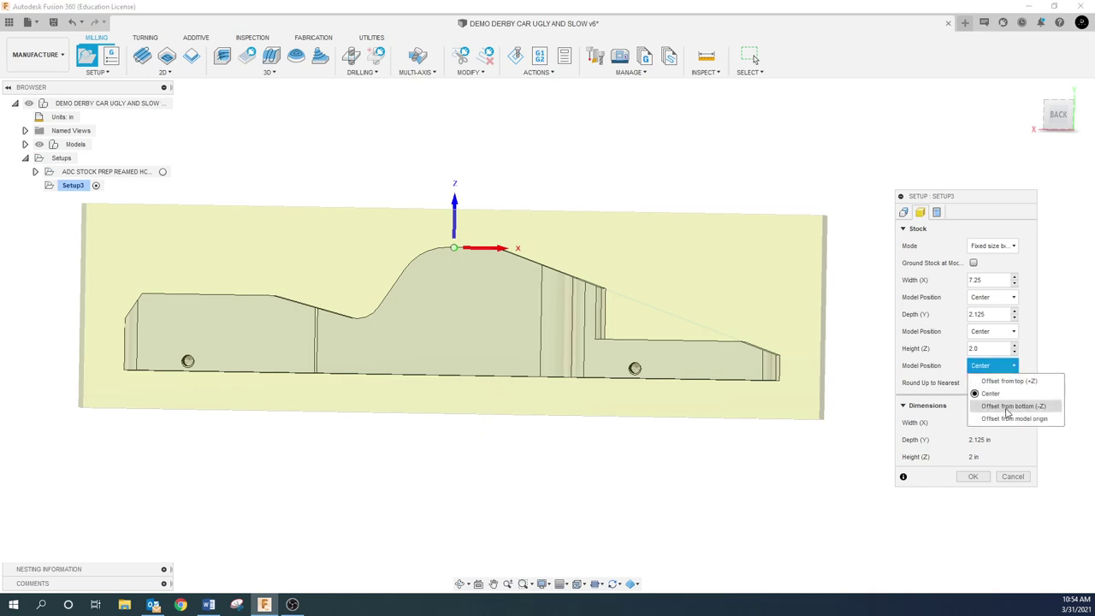
left_click(1006, 407)
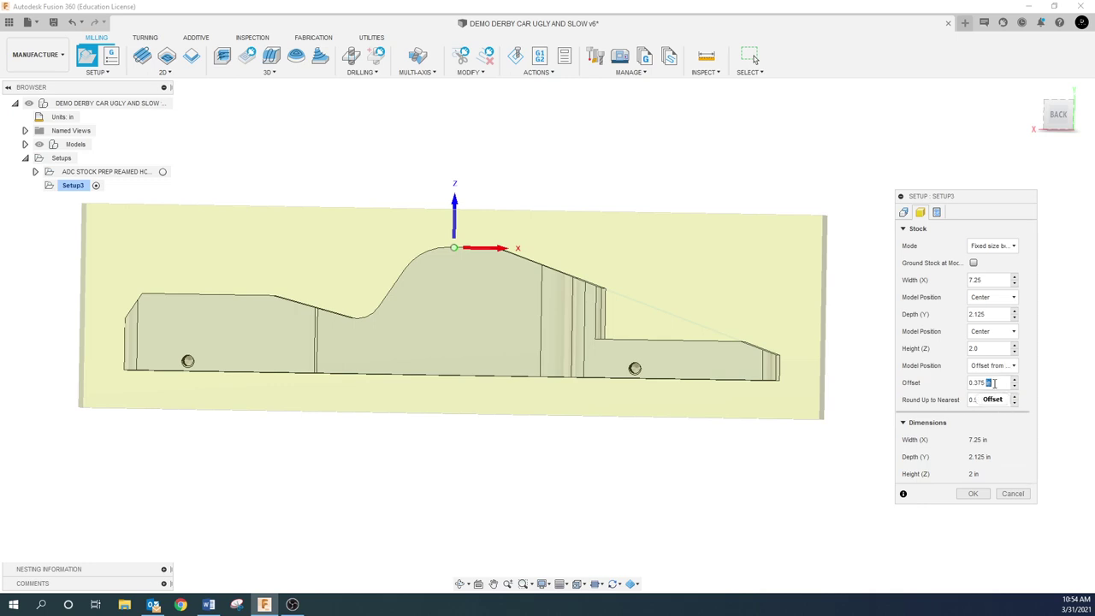
double_click(995, 385)
type("01")
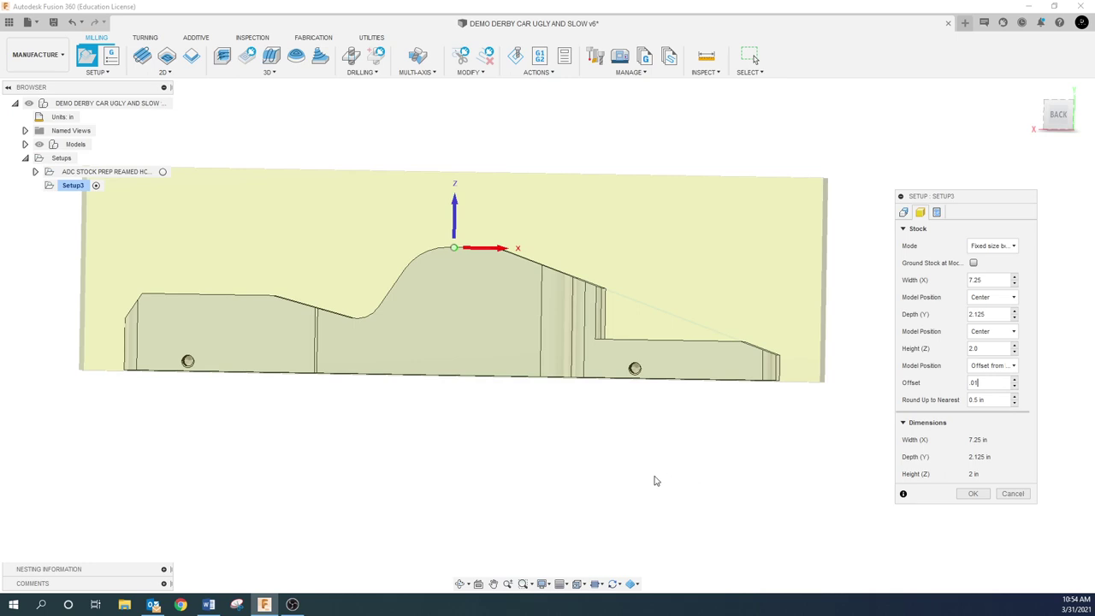
scroll(557, 404, "down", 1)
middle_click_drag(550, 385, 537, 330, "shift")
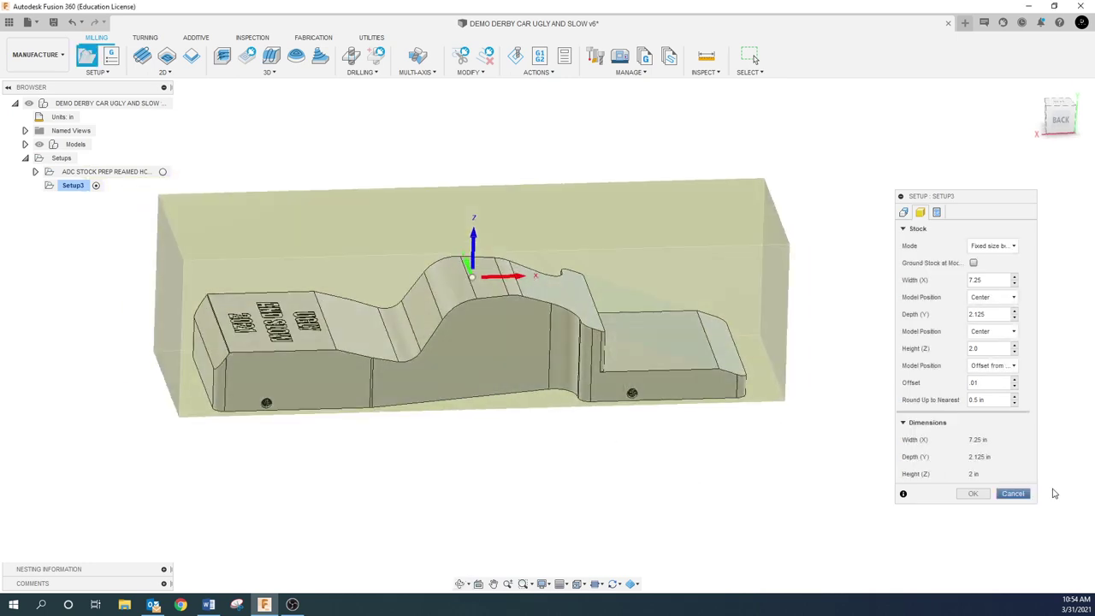
- Set the program comment to UGLY AND SLOW MAIN OP plus the student's name, enter program number 14304, and accept the setup
left_click(937, 215)
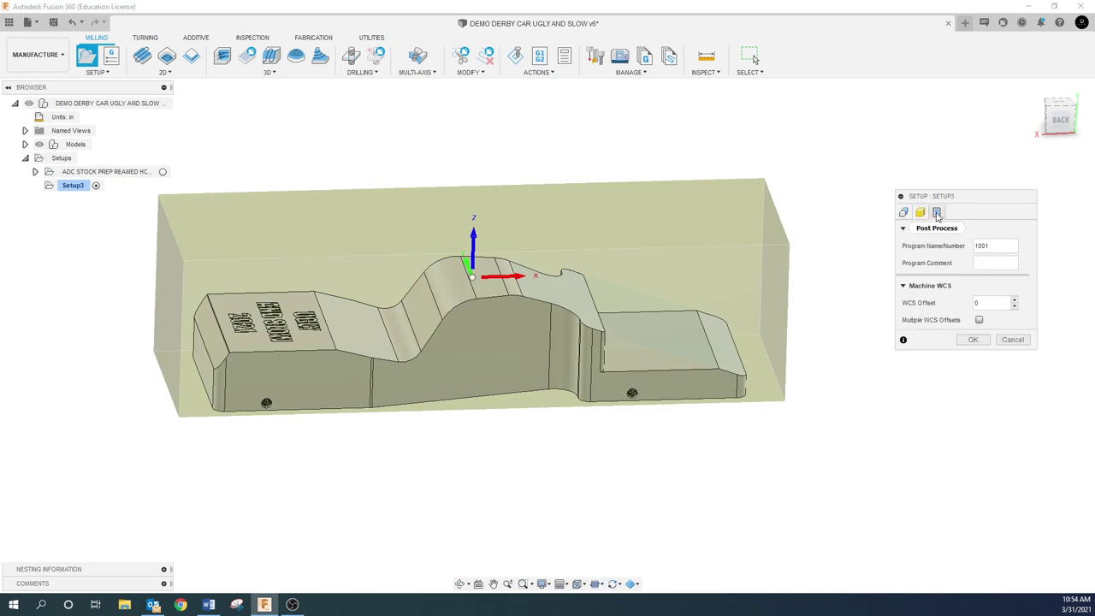
left_click(990, 267)
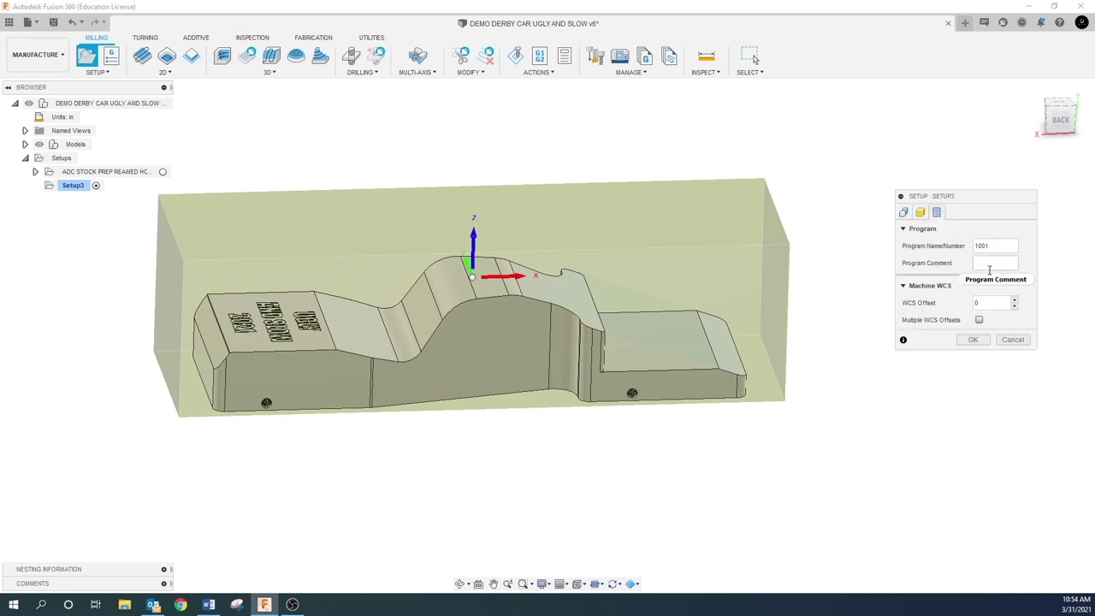
type("UGLY")
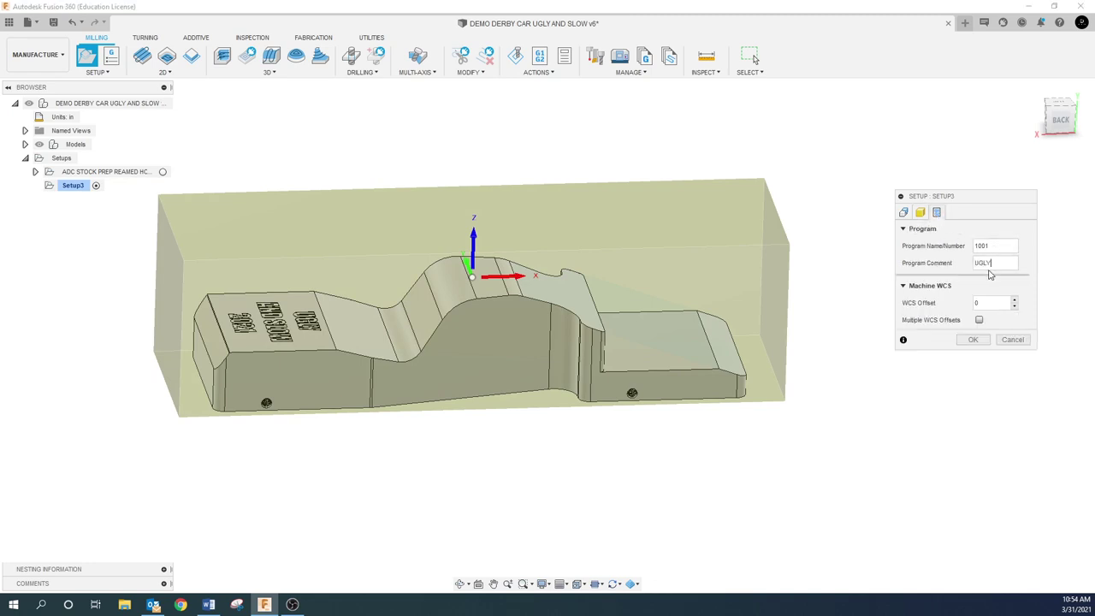
type(" AND SLOW O")
type("AIN OP")
type(" JOHN DOE")
double_click(996, 246)
type("14304")
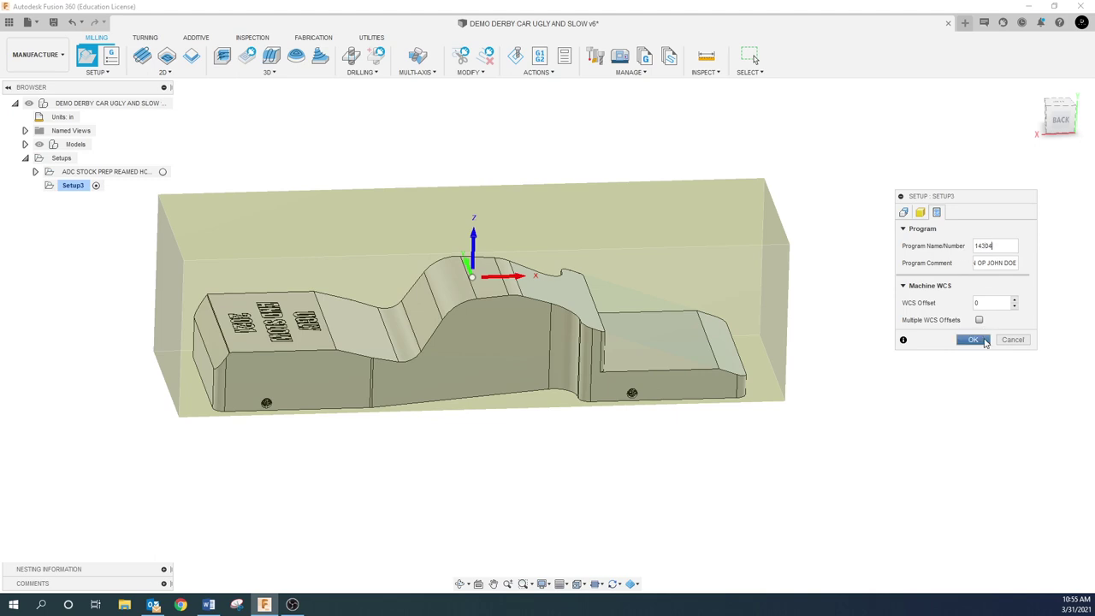
left_click(972, 343)
- Rename the new setup as MAIN 3D OP
left_click(76, 187)
left_click(75, 187)
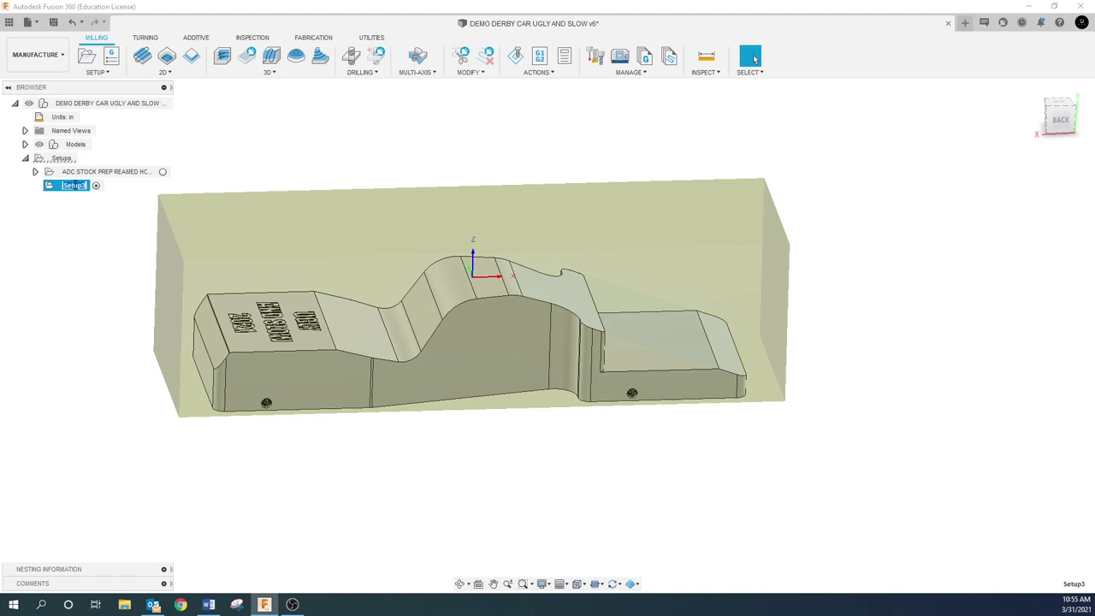
type("MAIN 3D OP")
key("Return")
left_click(94, 250)
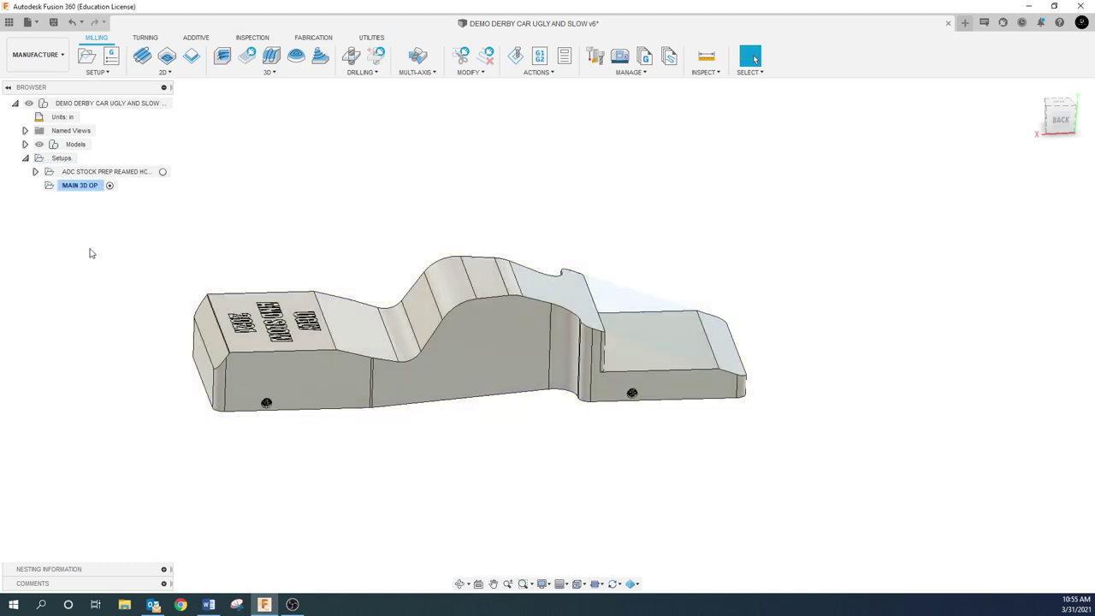
right_click(70, 190)
mouse_move(98, 213)
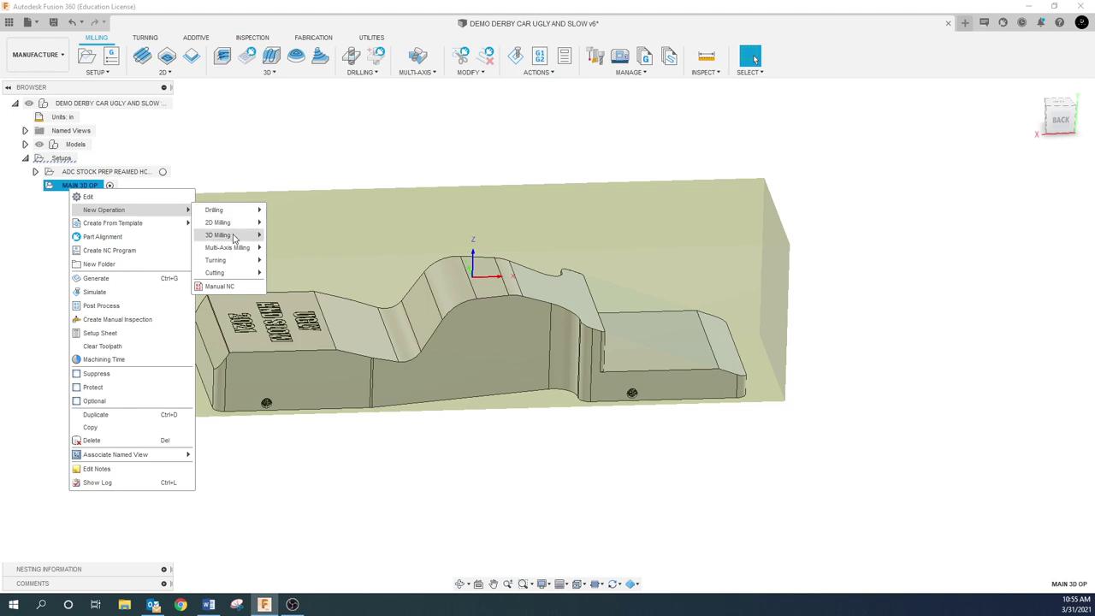
mouse_move(234, 240)
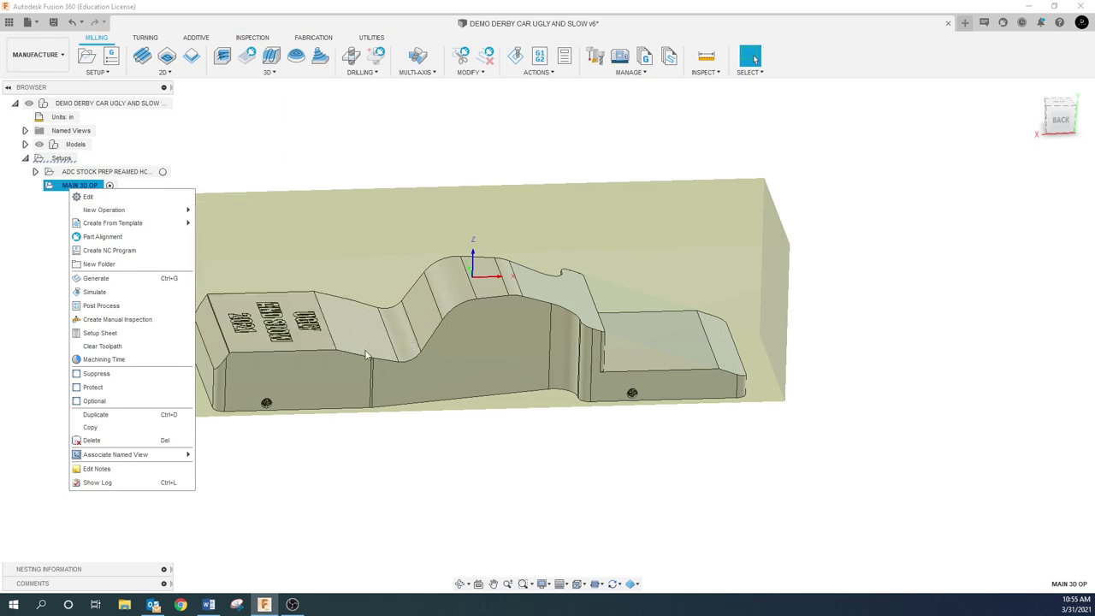
mouse_move(133, 210)
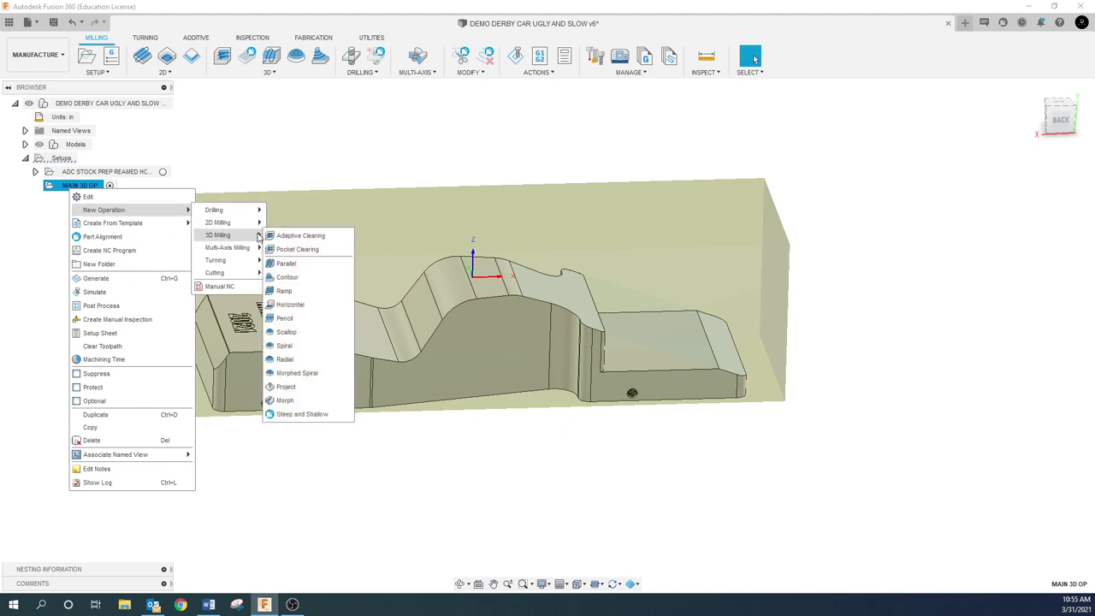
left_click(306, 237)
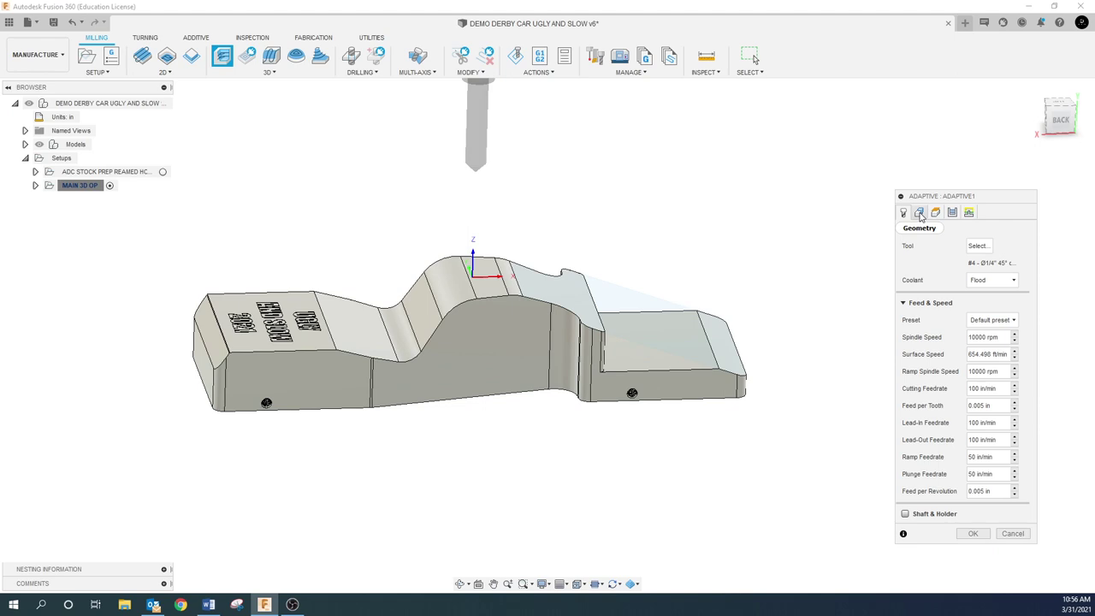
left_click(919, 213)
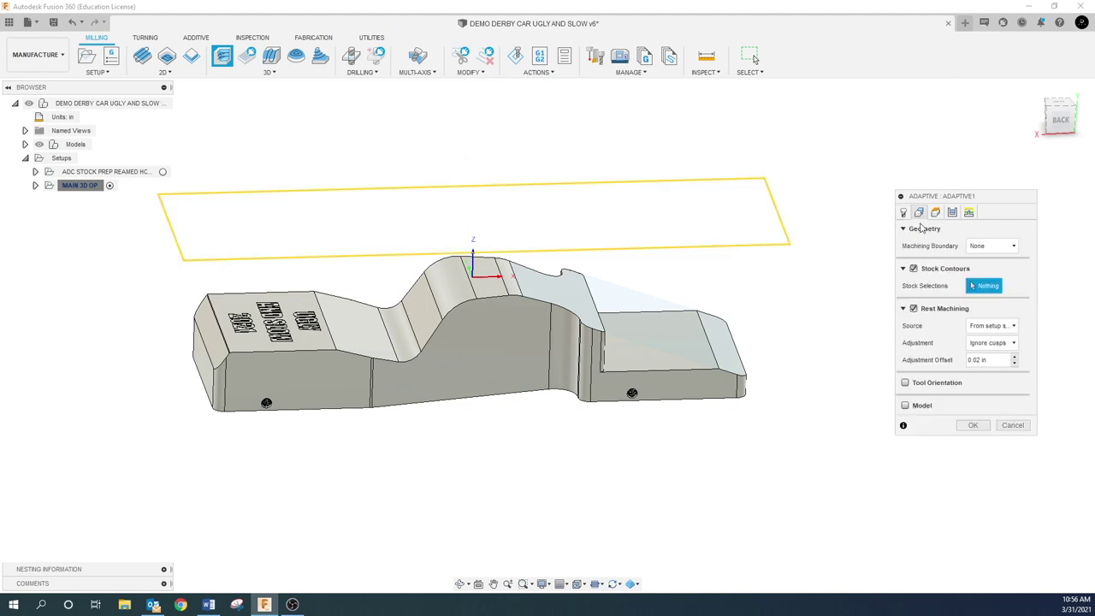
left_click(903, 212)
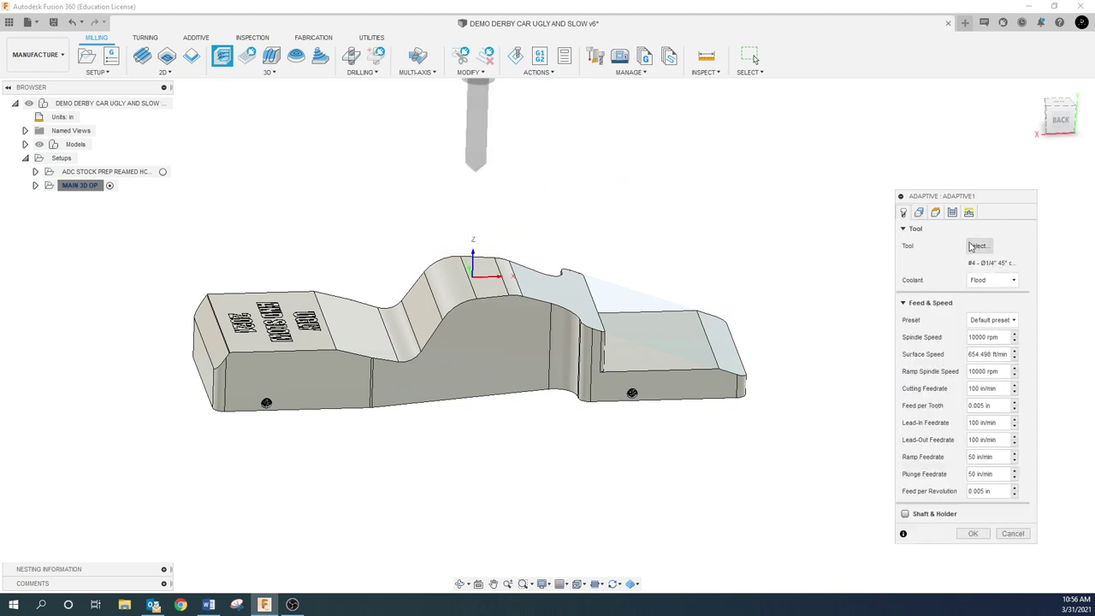
left_click(975, 246)
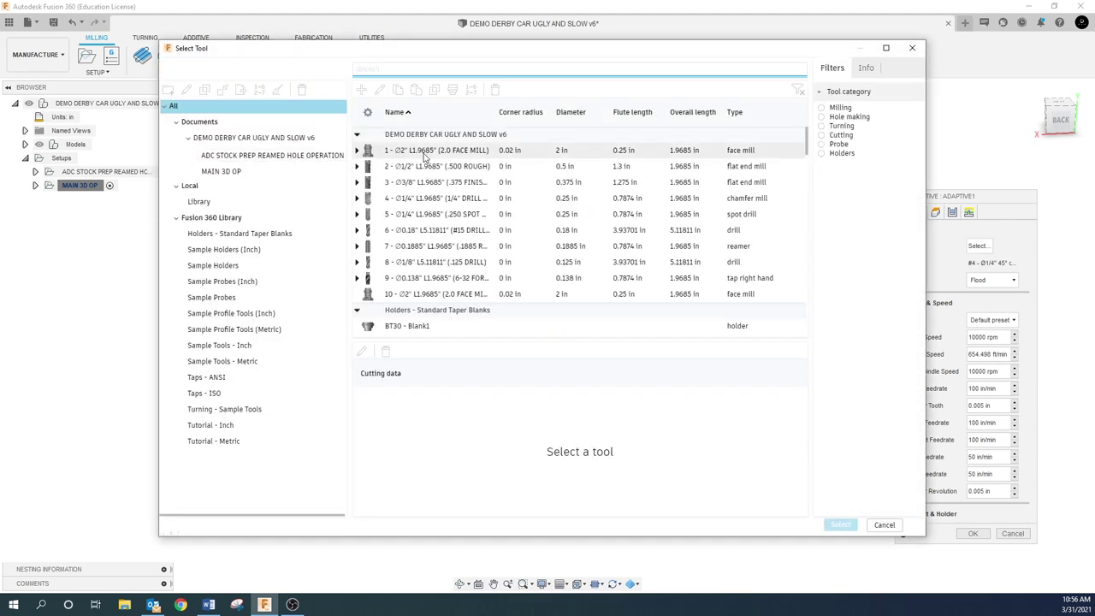
left_click(436, 171)
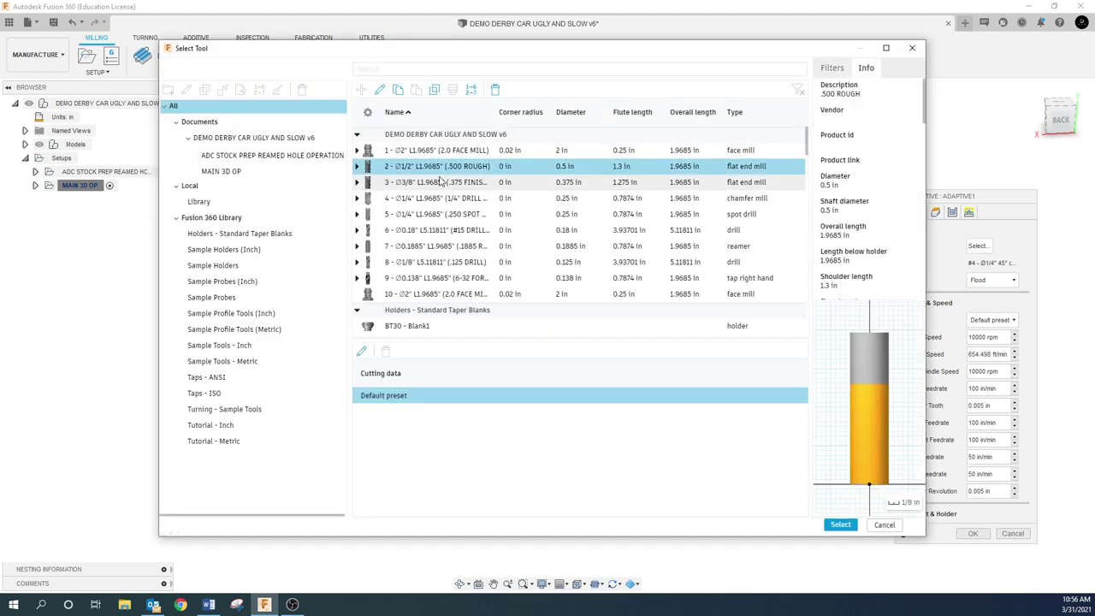
left_click(842, 525)
left_click(1012, 534)
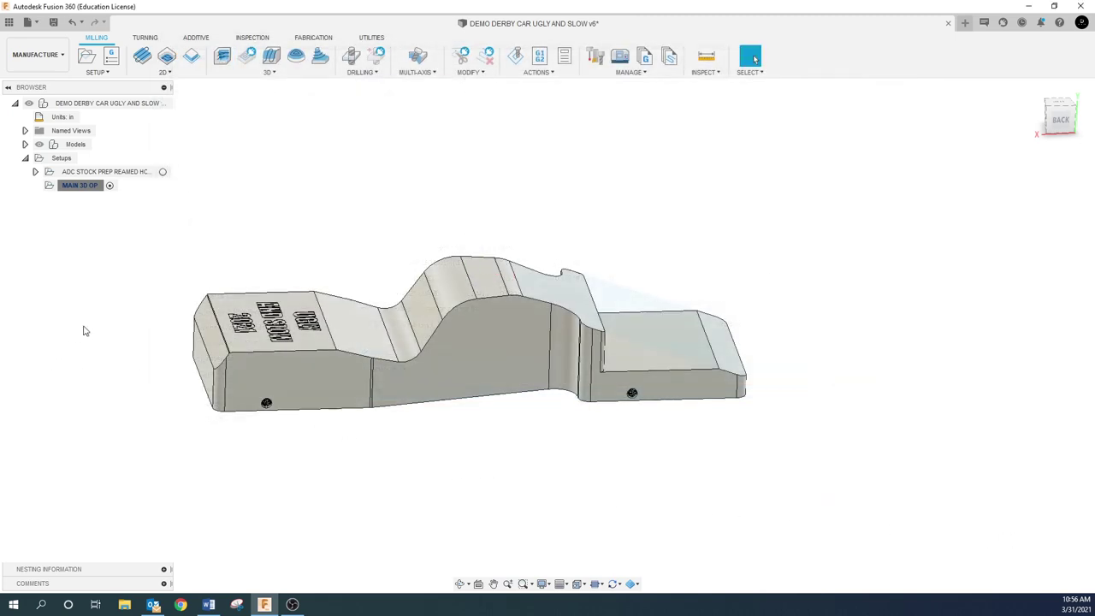
- Create a 2D Face operation in the MAIN 3D OP setup using tool 1, the 2.0 FACE MILL
left_click(86, 188)
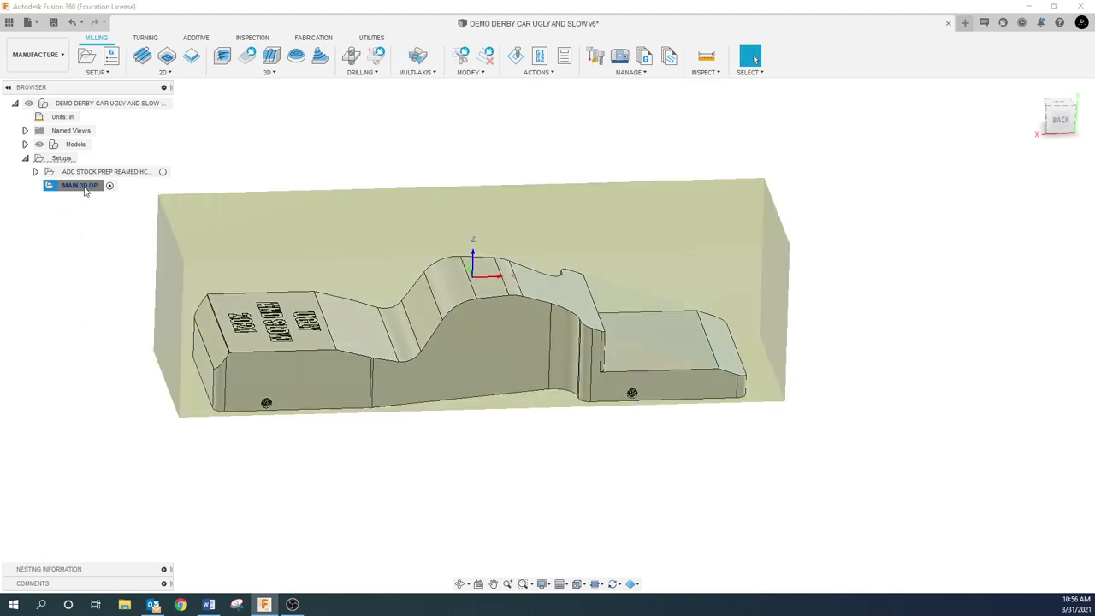
right_click(85, 190)
mouse_move(107, 212)
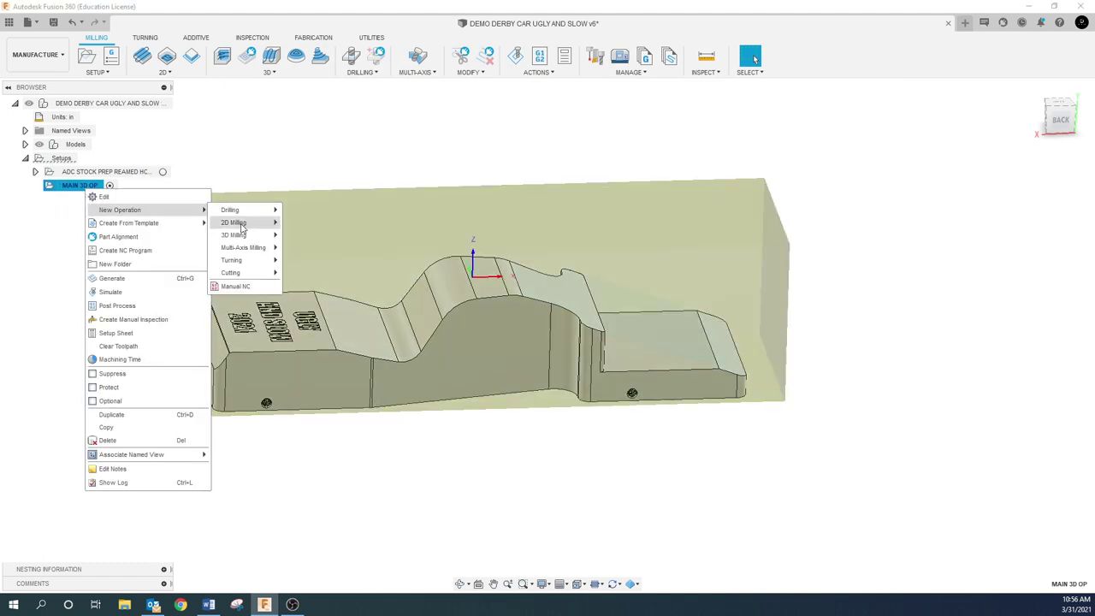
mouse_move(240, 224)
left_click(303, 223)
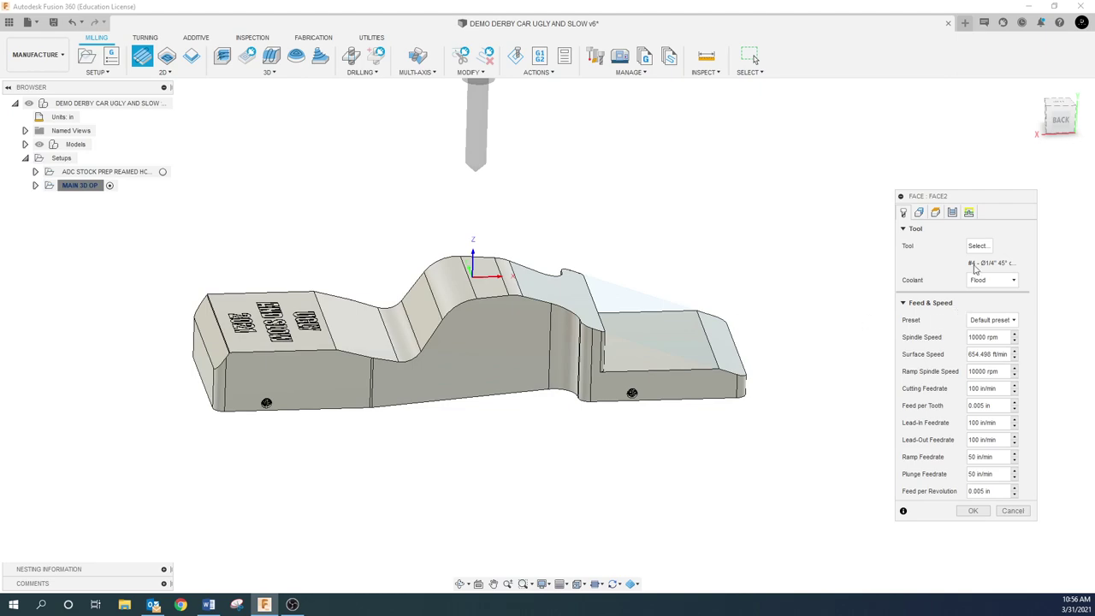
left_click(977, 246)
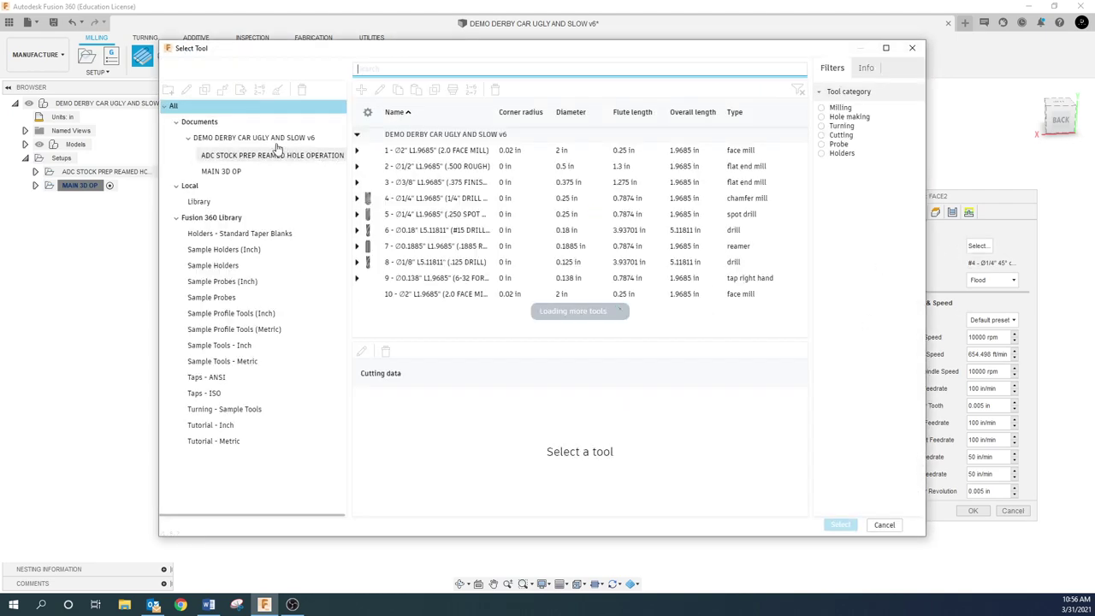
left_click(449, 152)
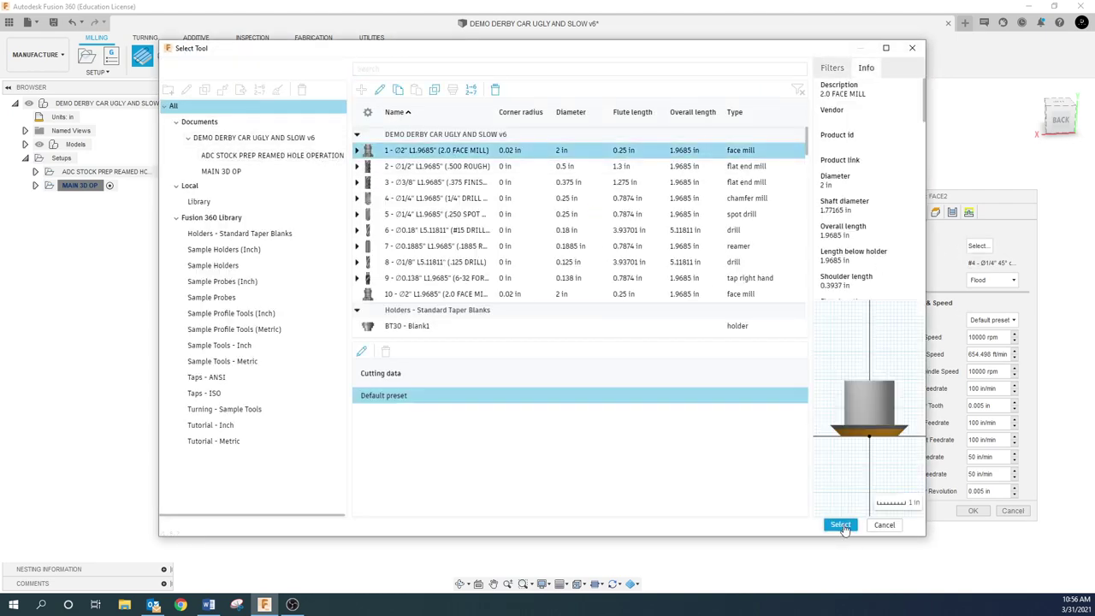
left_click(841, 525)
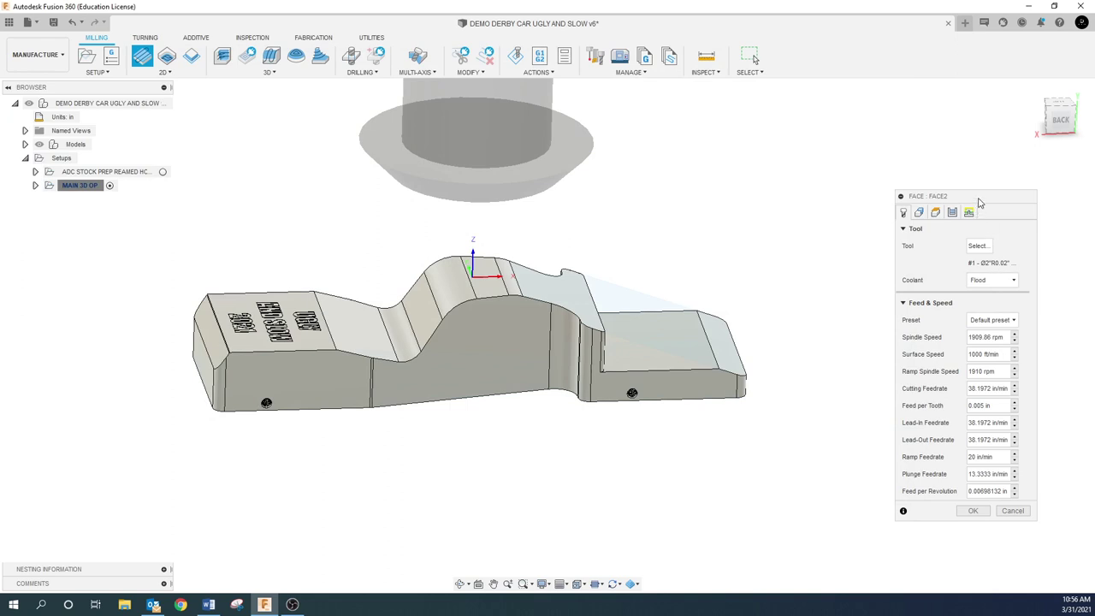
- Set the face operation's pass extension to 1.5 in and its stepover to 1.5 in
left_click_drag(980, 202, 875, 142)
left_click(813, 152)
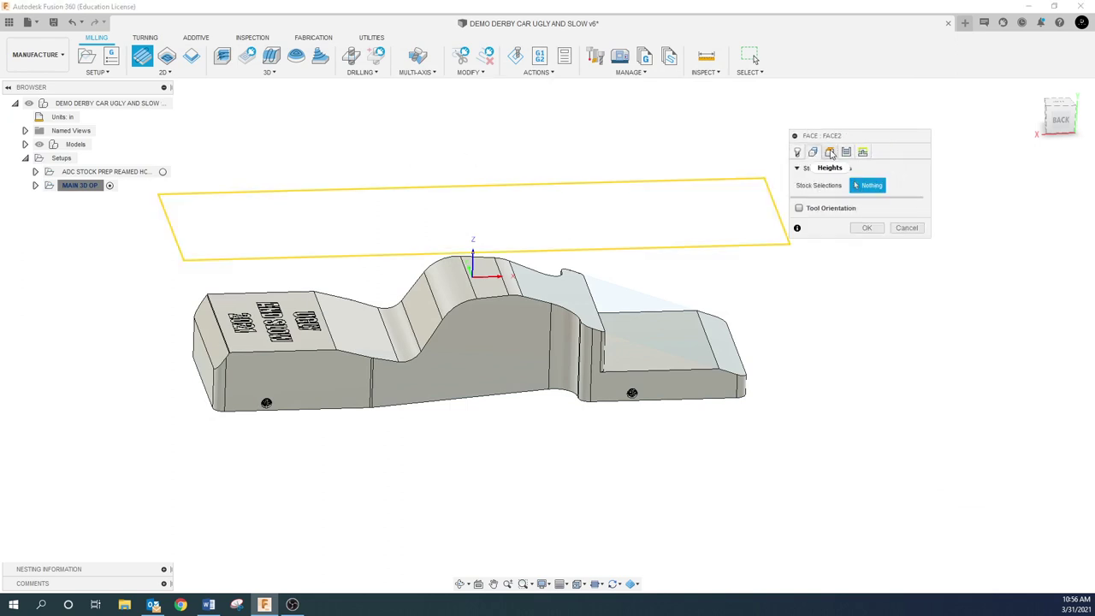
left_click(830, 152)
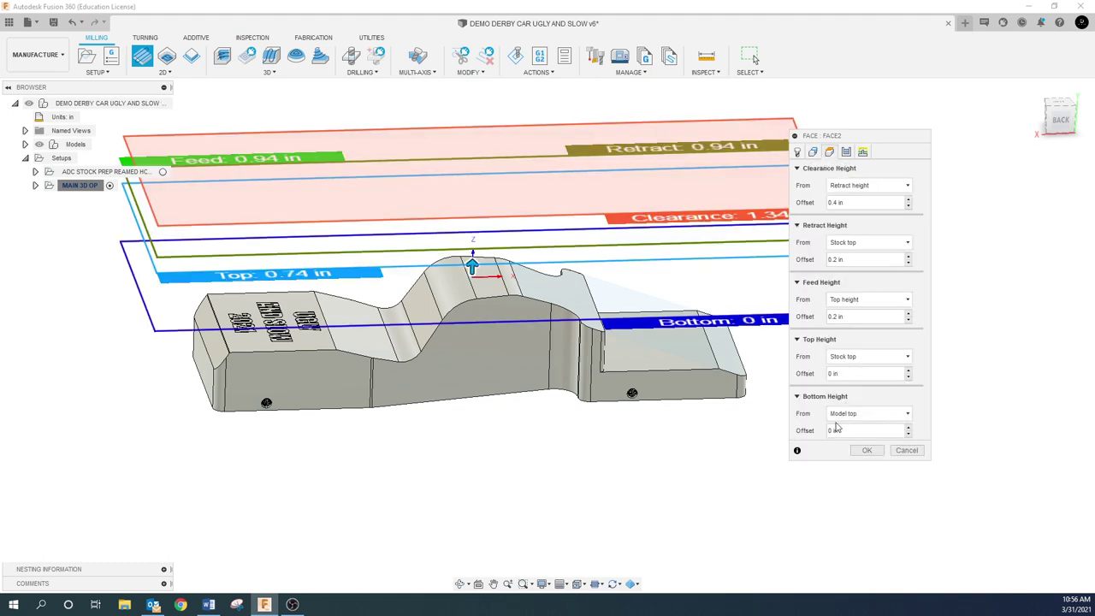
left_click(846, 151)
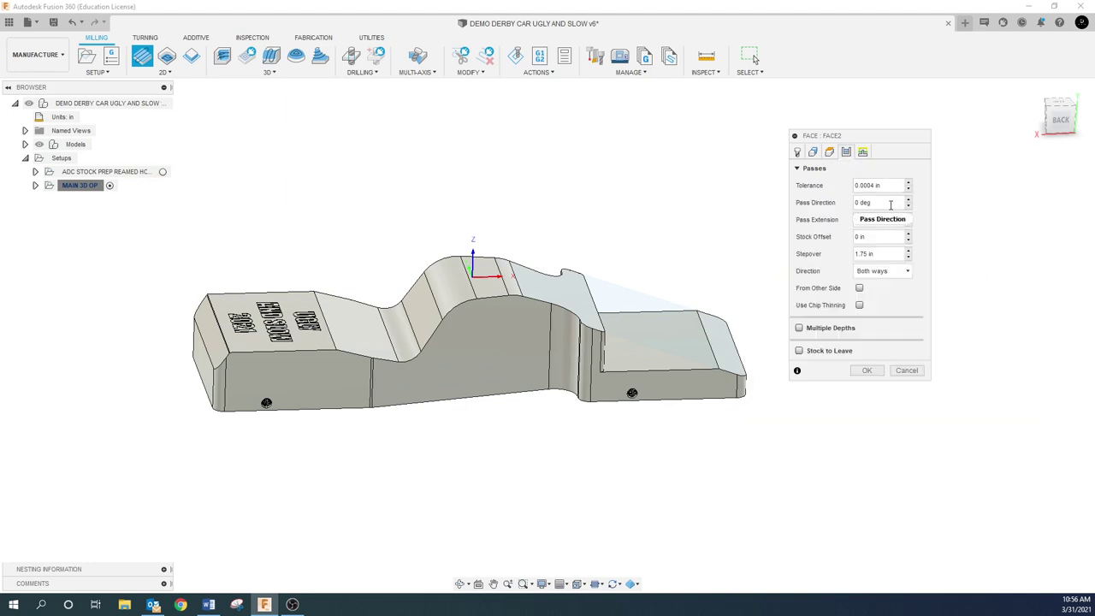
left_click(882, 220)
type("1.5")
left_click(892, 254)
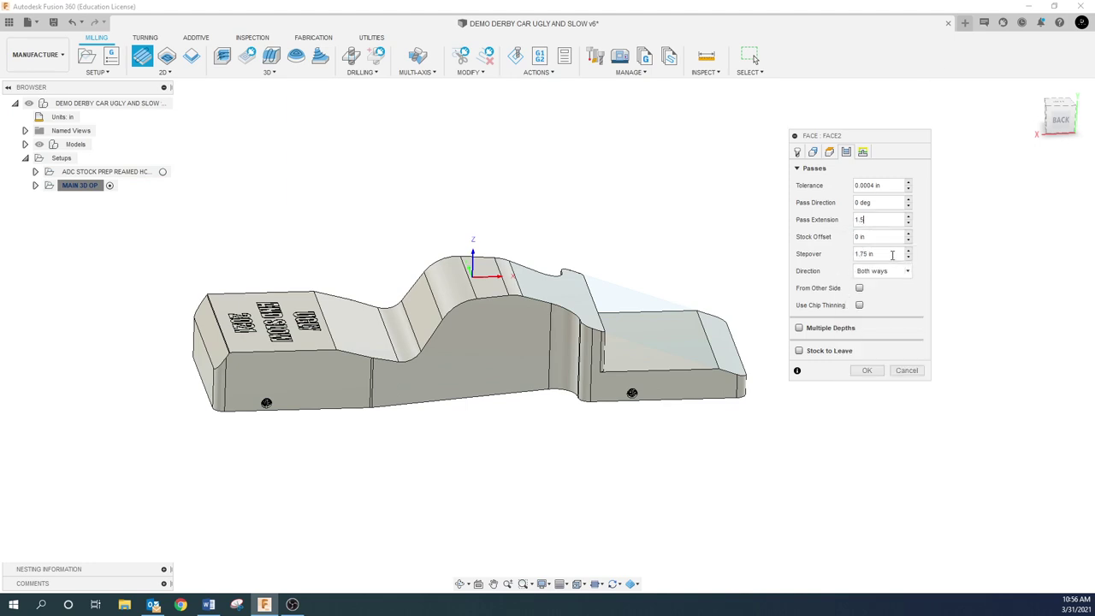
double_click(892, 254)
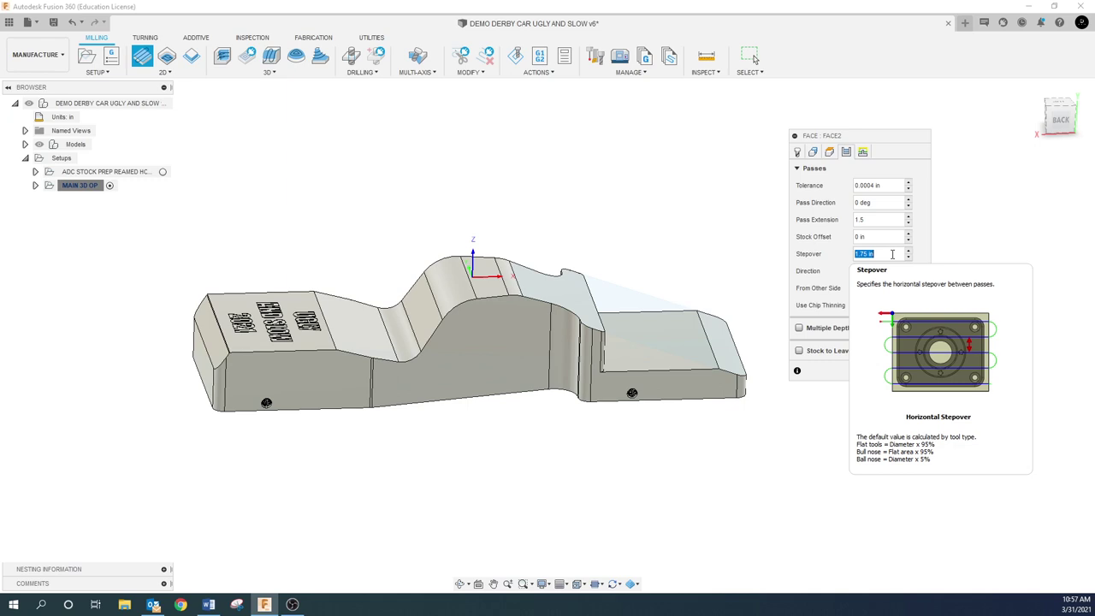
type("1.5")
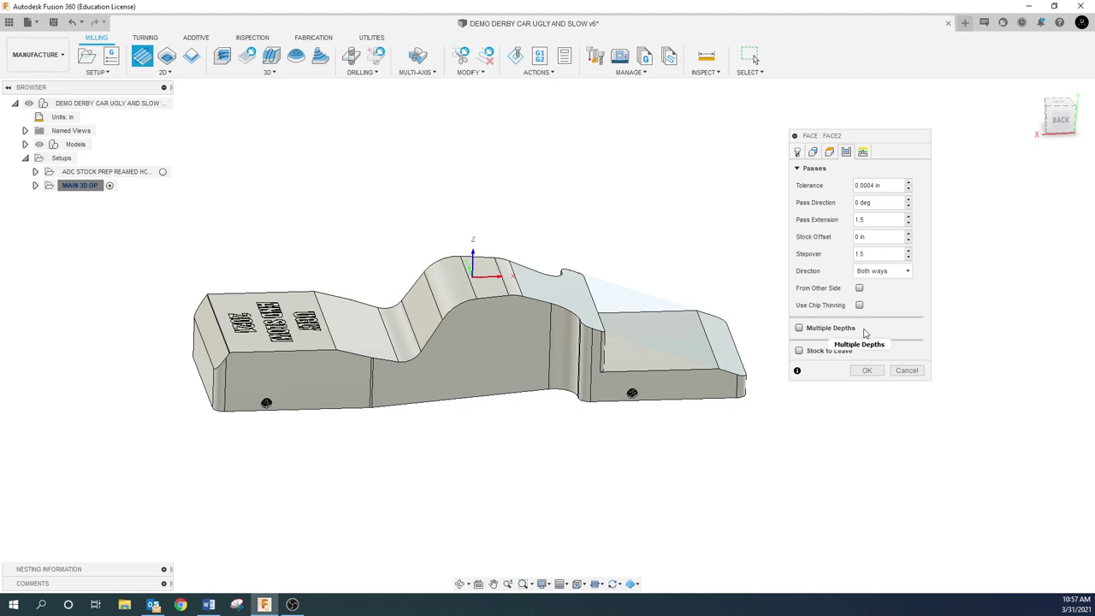
- Enable multiple depths with a .05 in maximum stepdown, leave .01 in axial stock, and generate the face toolpath
left_click(809, 330)
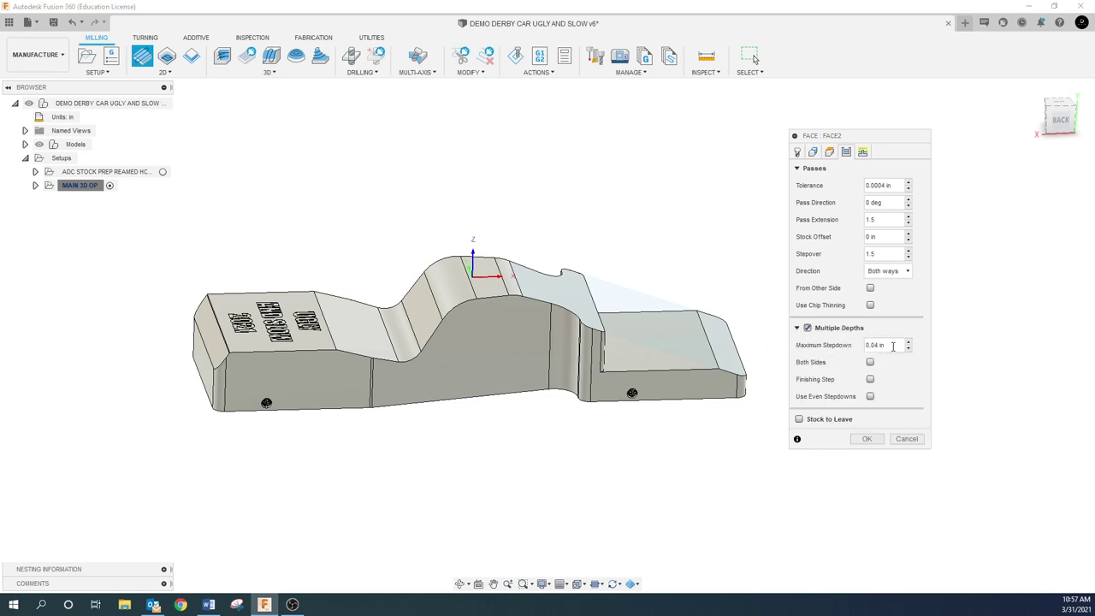
left_click(892, 345)
type("05")
left_click(799, 419)
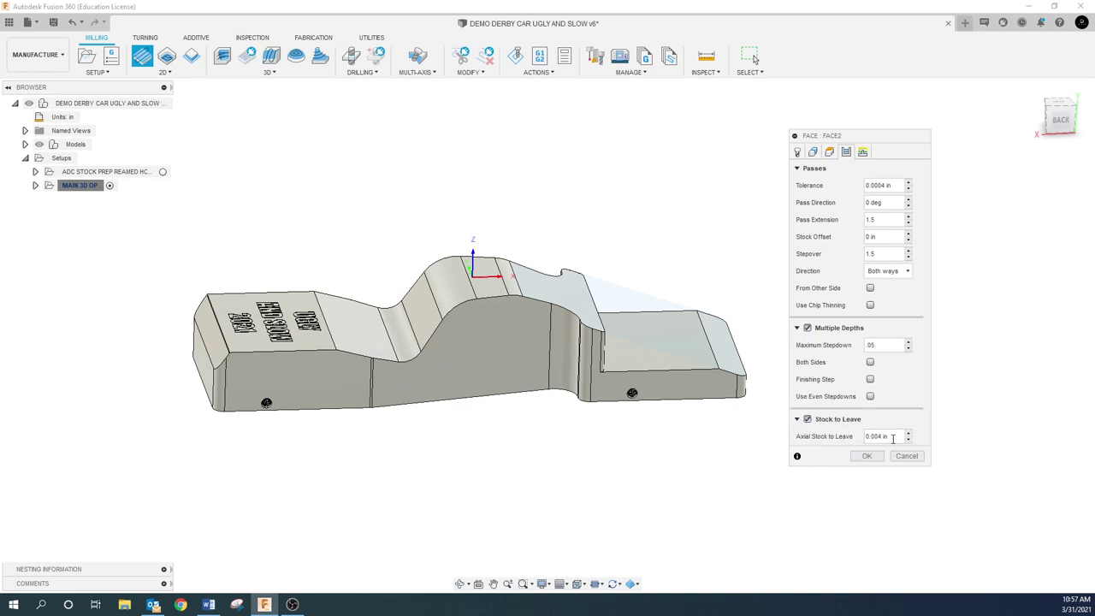
left_click(892, 437)
type(".01")
left_click(867, 456)
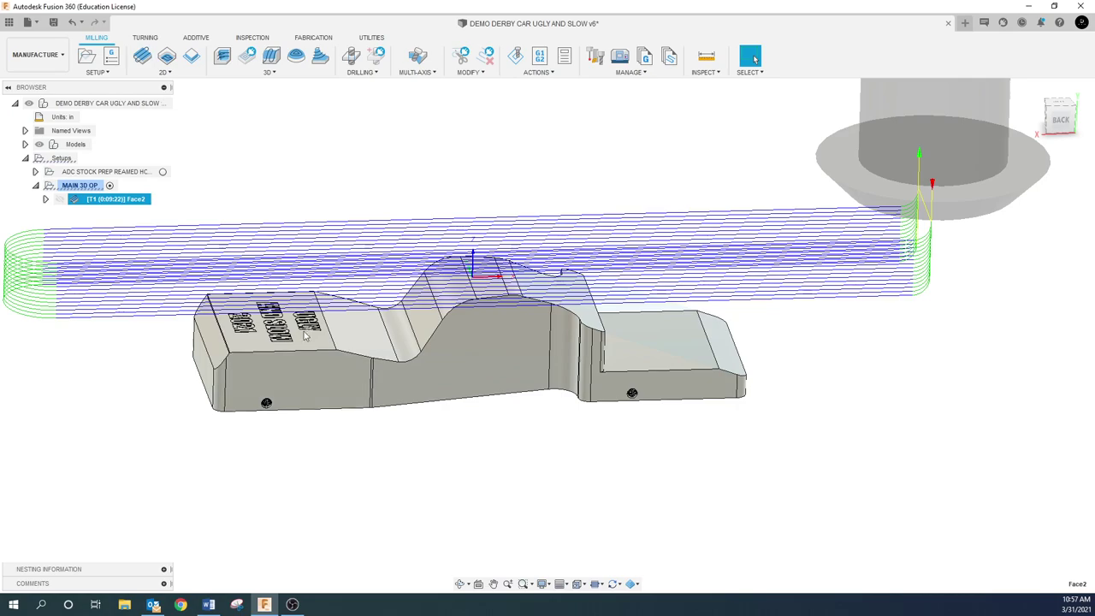
- Inspect the facing toolpath over the car body and review the operation's tool, feed and speed settings
middle_click_drag(270, 369, 405, 362, "shift")
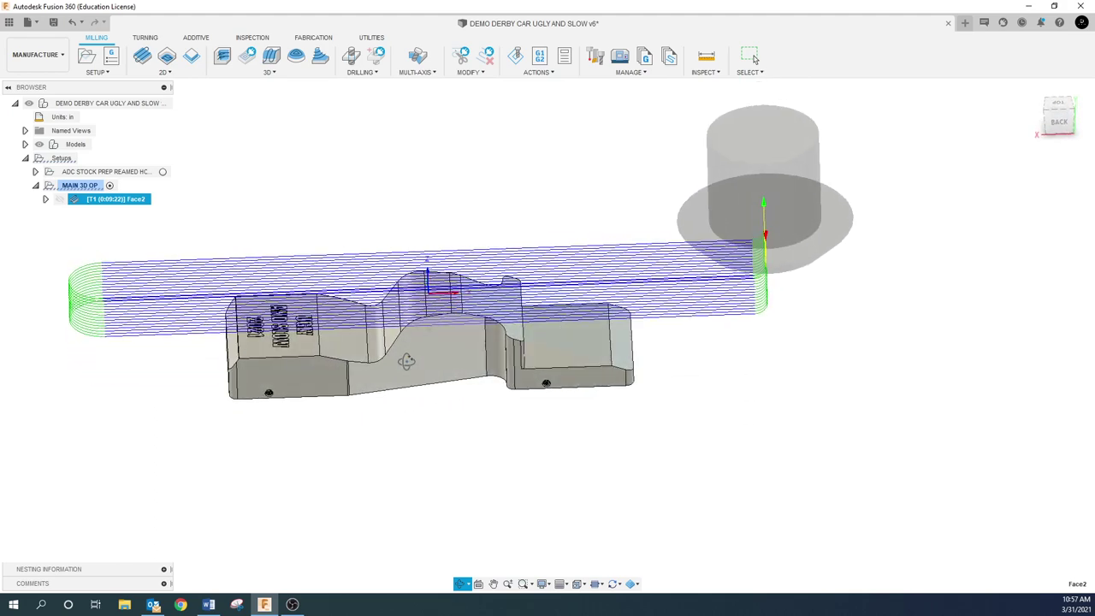
left_click(246, 379)
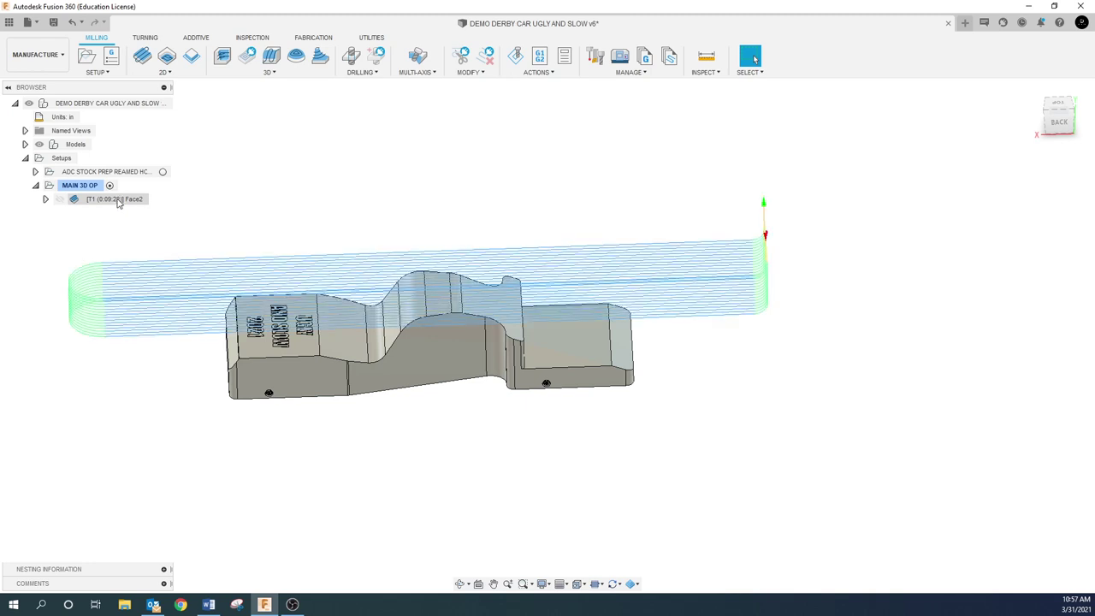
right_click(120, 202)
left_click(137, 208)
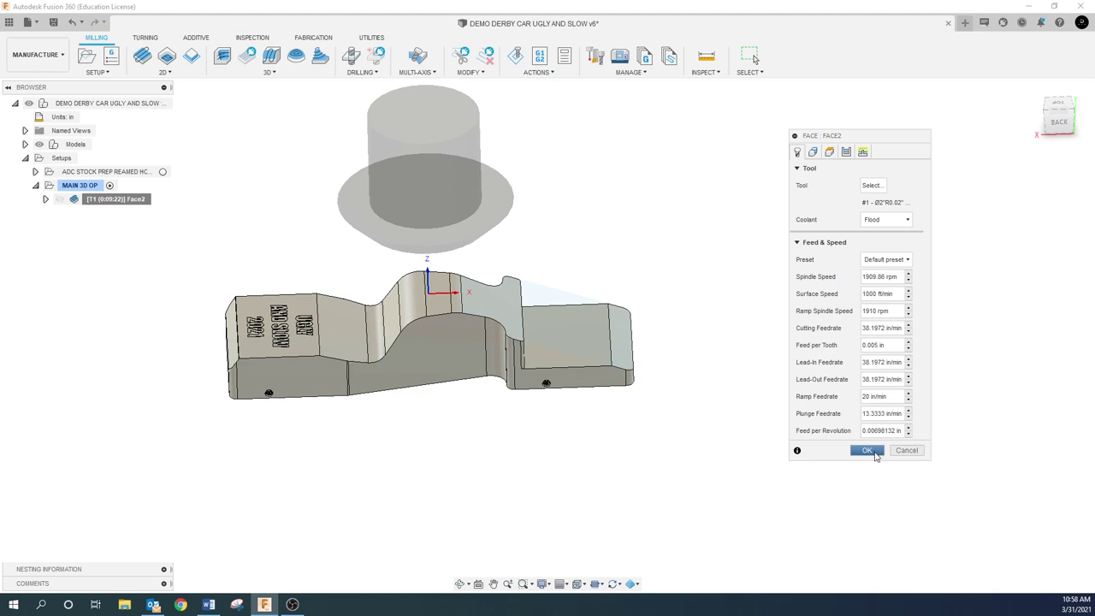
left_click(866, 450)
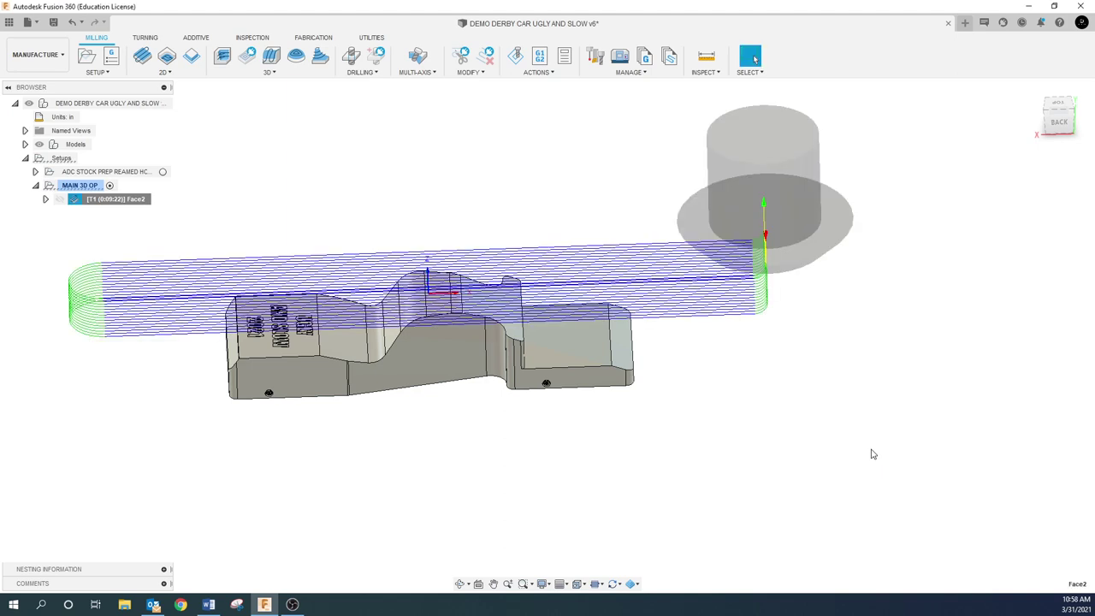
left_click(444, 450)
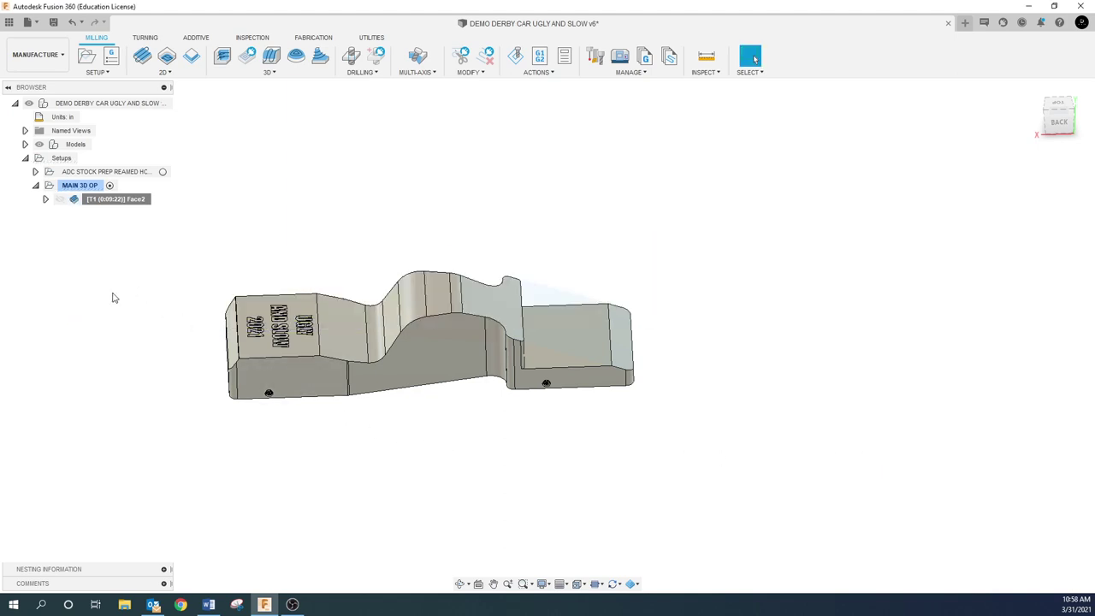
- Simulate the MAIN 3D OP setup's facing toolpath at a faster playback speed, then close the simulation
left_click(96, 185)
left_click(515, 56)
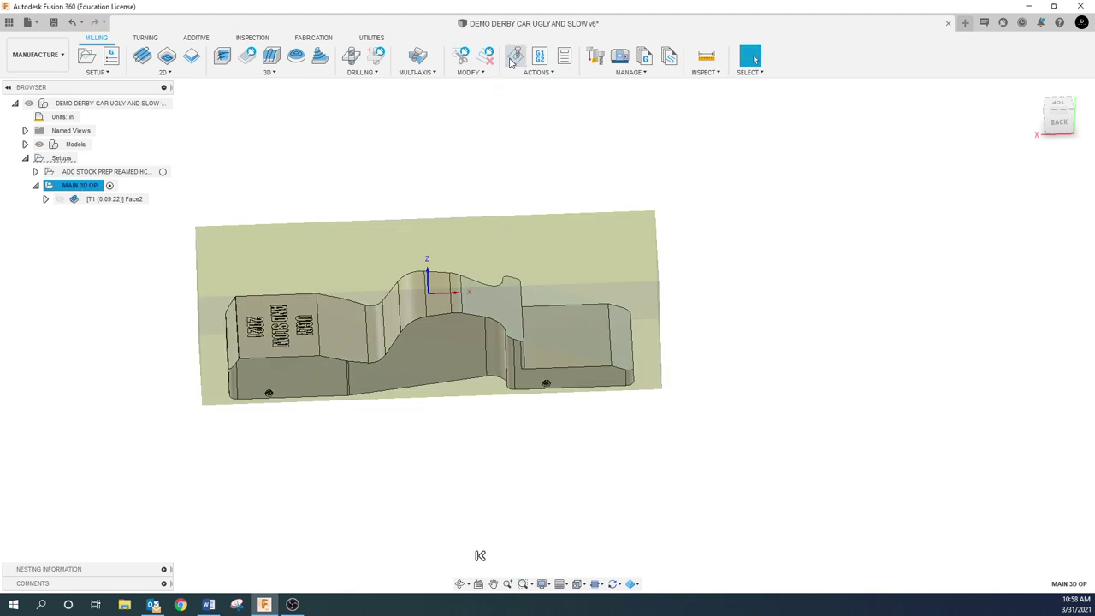
left_click(548, 539)
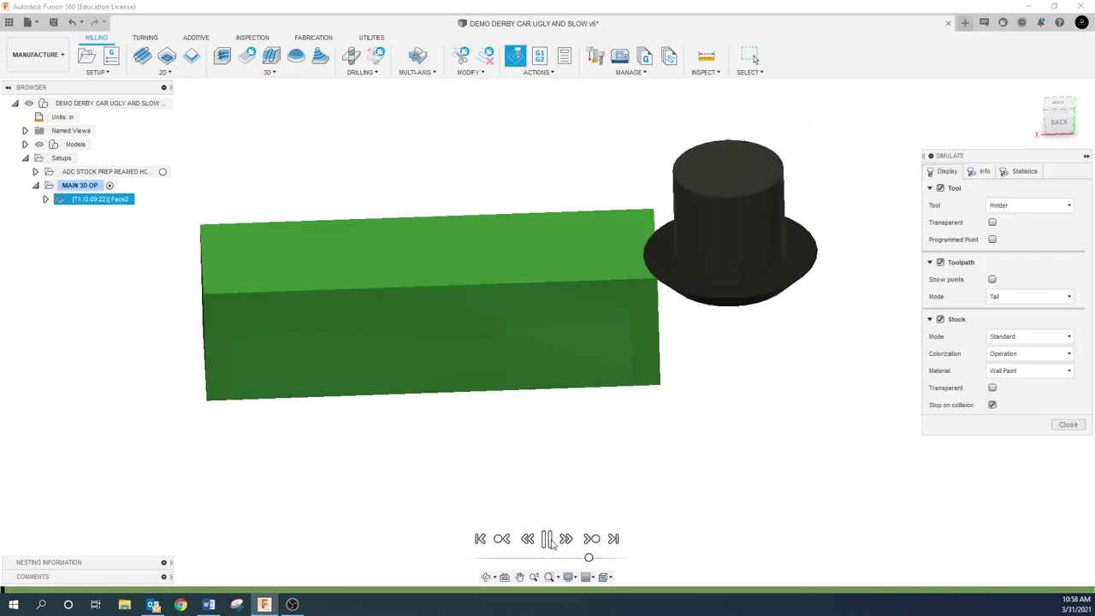
left_click(609, 559)
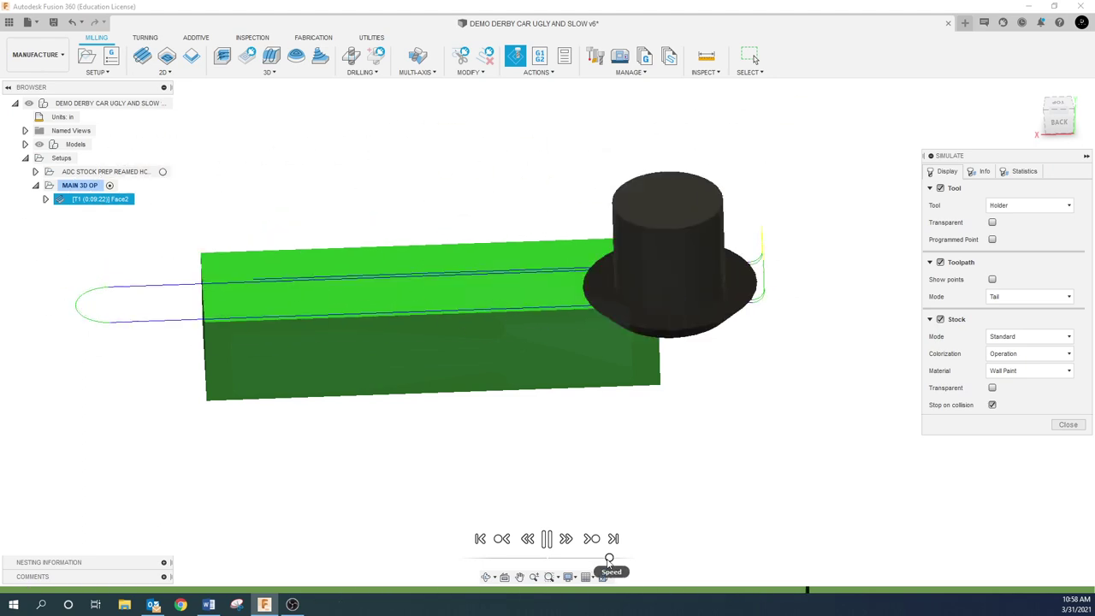
left_click(1067, 424)
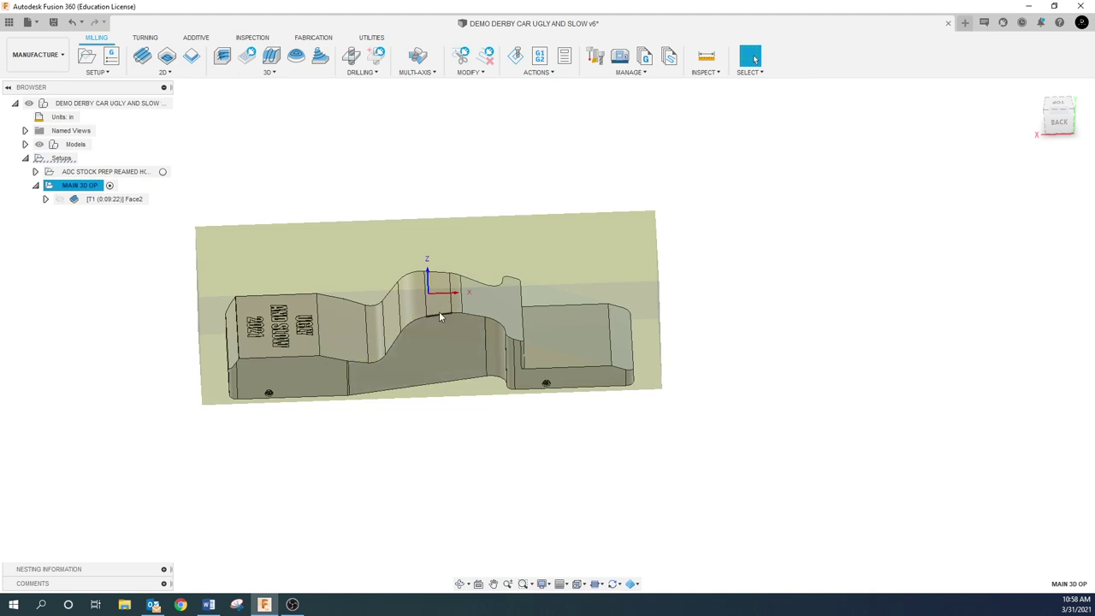
- Add a 3D adaptive clearing operation to the MAIN 3D OP setup with tool 2, the 1/2" flat end mill (.500 ROUGH)
left_click(142, 323)
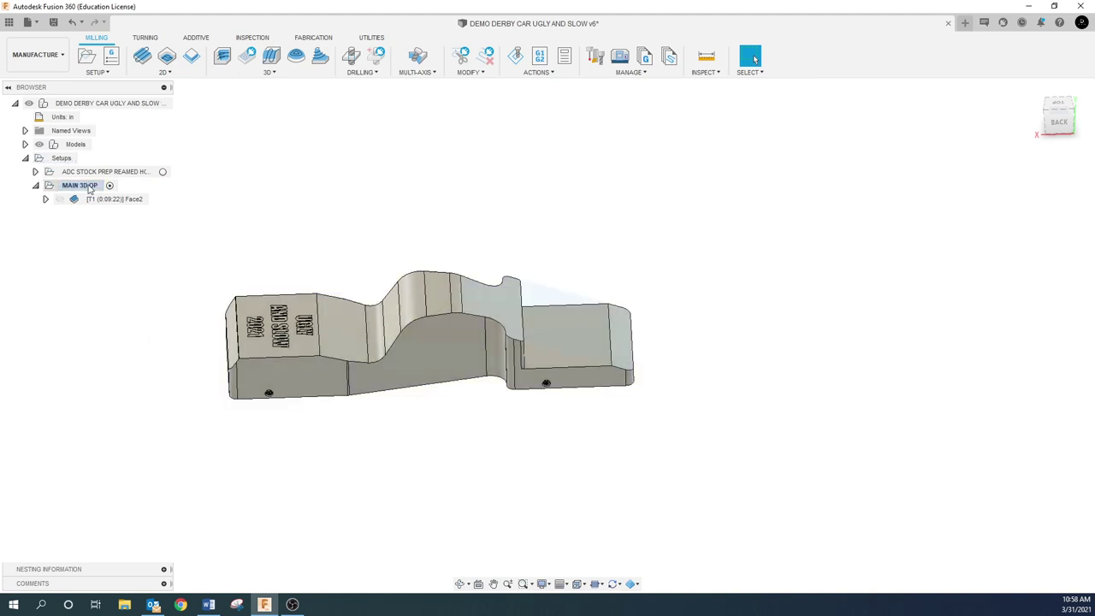
right_click(89, 189)
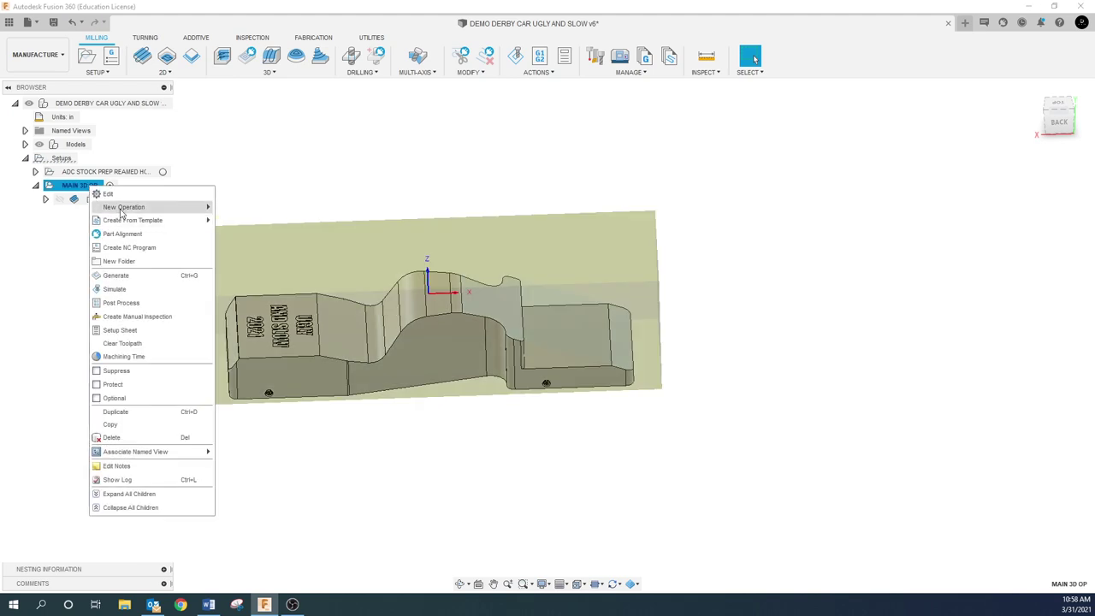
mouse_move(123, 213)
mouse_move(240, 234)
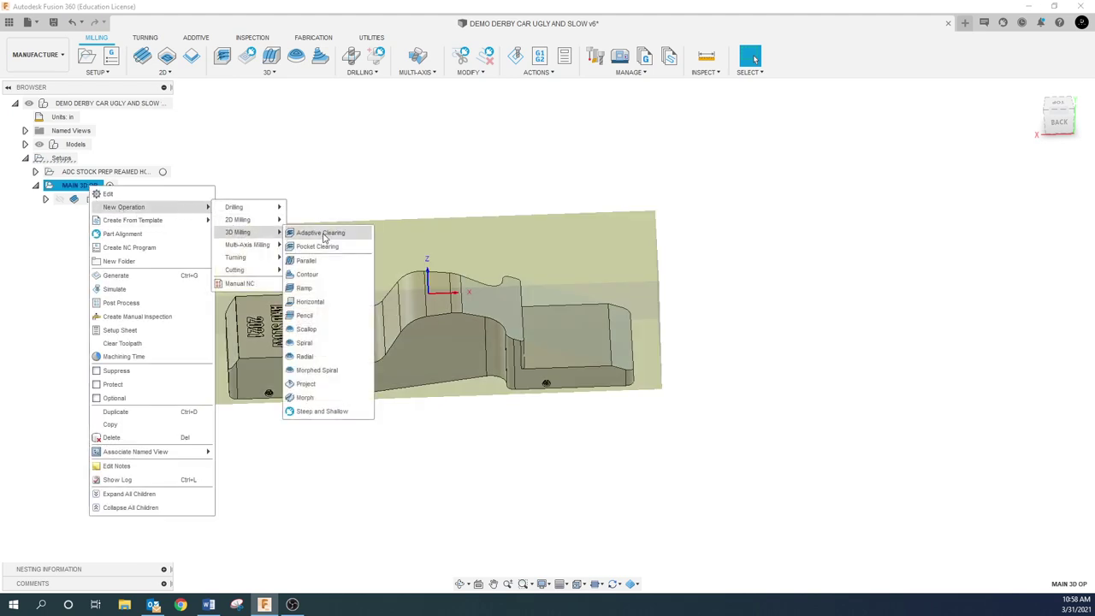
left_click(325, 239)
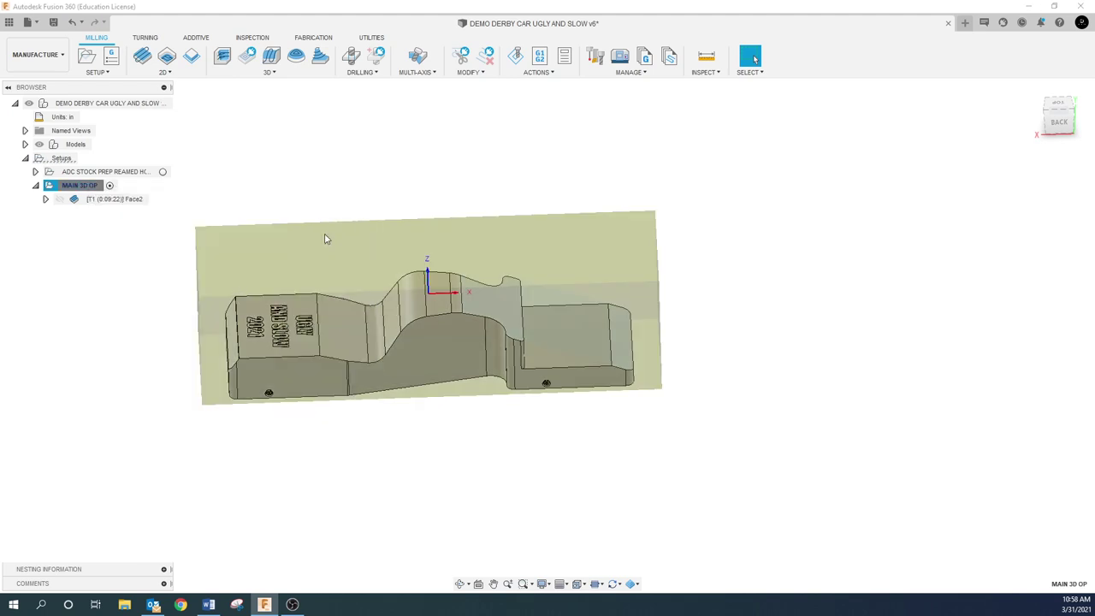
left_click(812, 151)
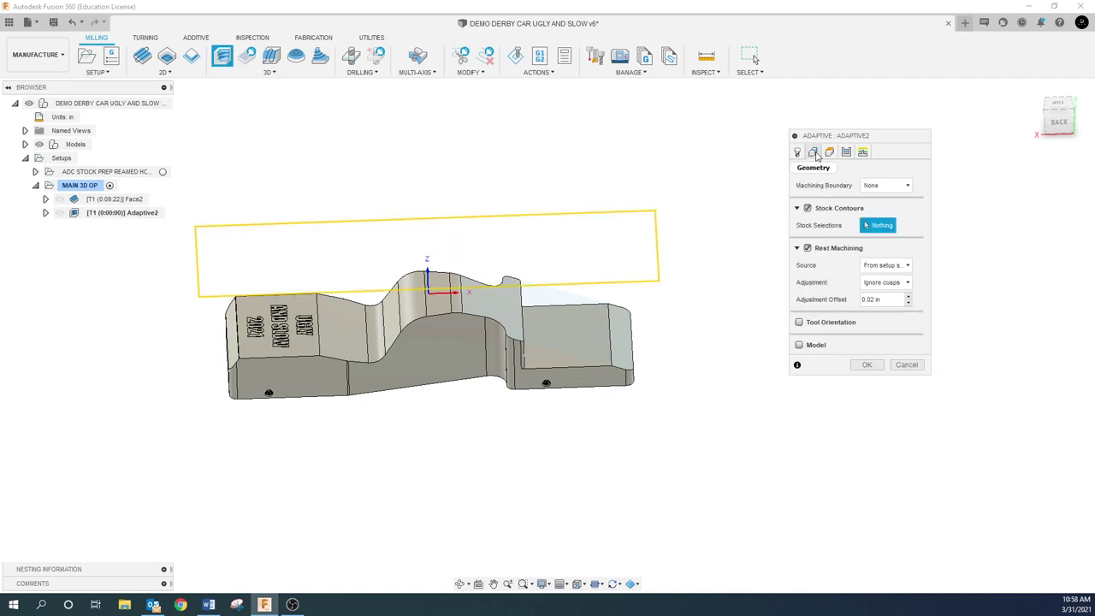
left_click(798, 152)
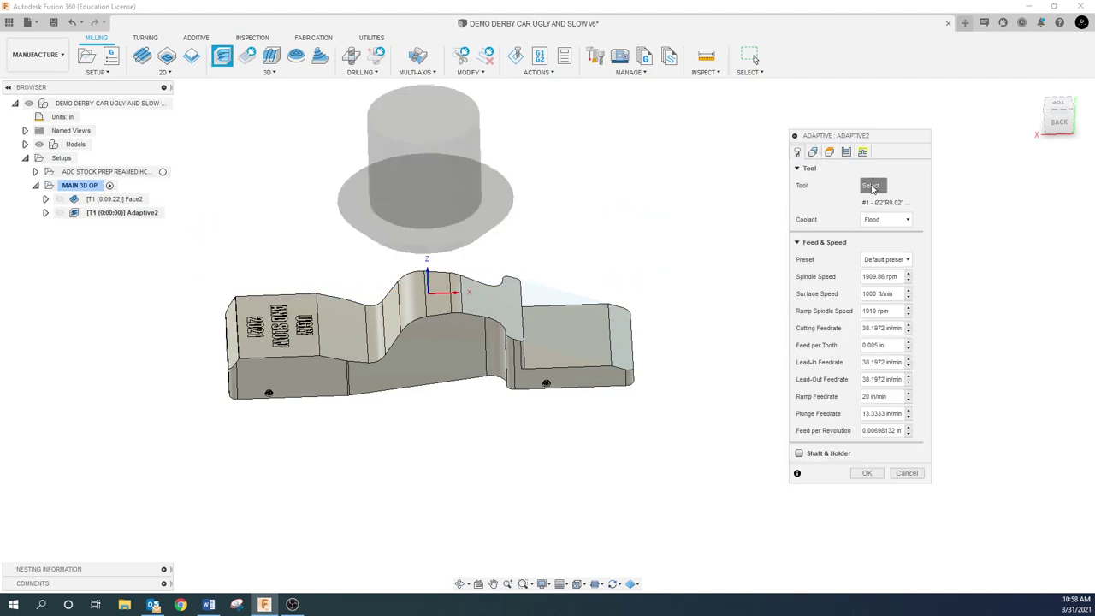
left_click(872, 185)
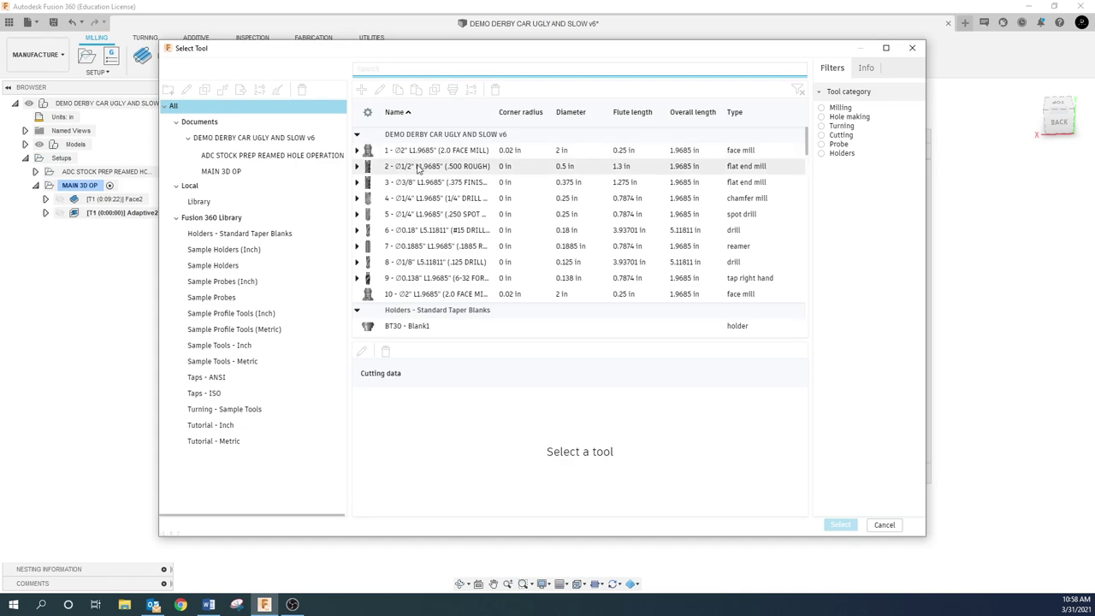
left_click(417, 166)
left_click(839, 524)
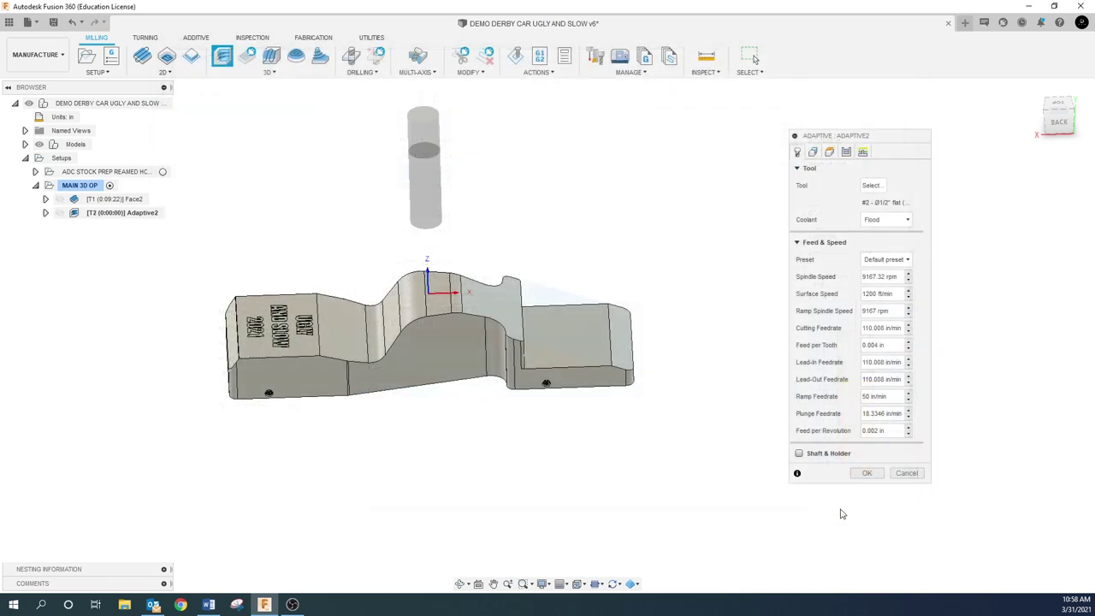
- Set the adaptive operation's optimal load to .05 in and maximum roughing stepdown to .5 in, and generate the toolpath
left_click(813, 152)
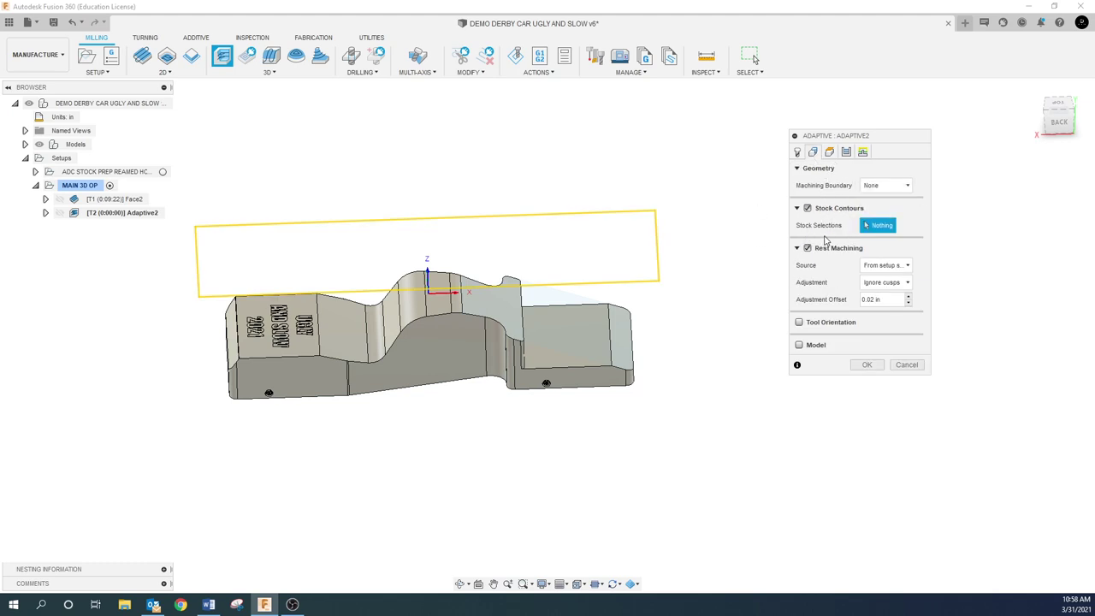
left_click(829, 153)
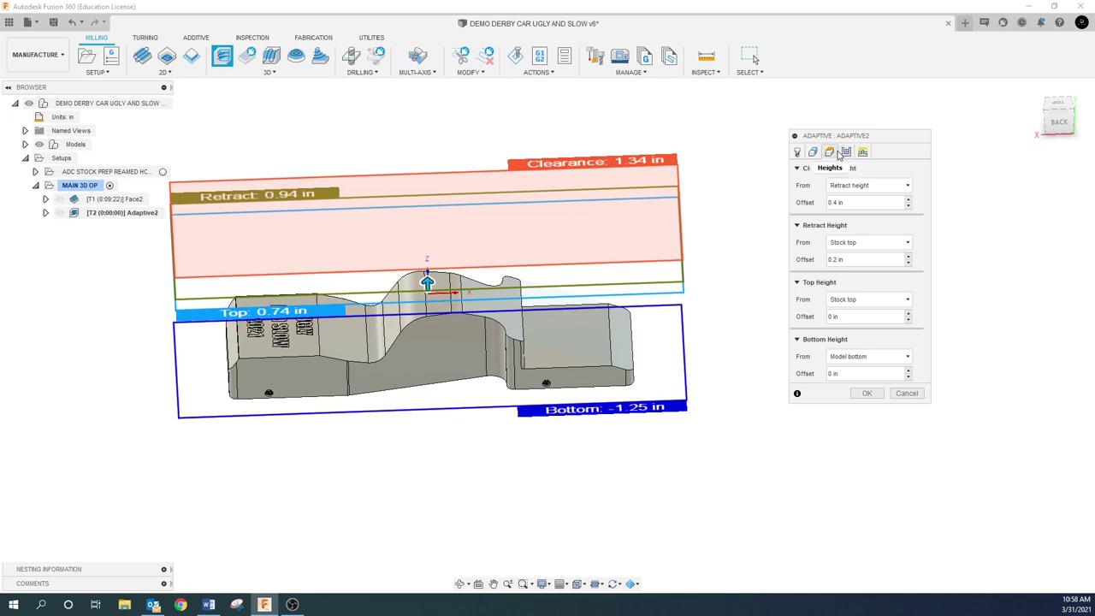
left_click(846, 152)
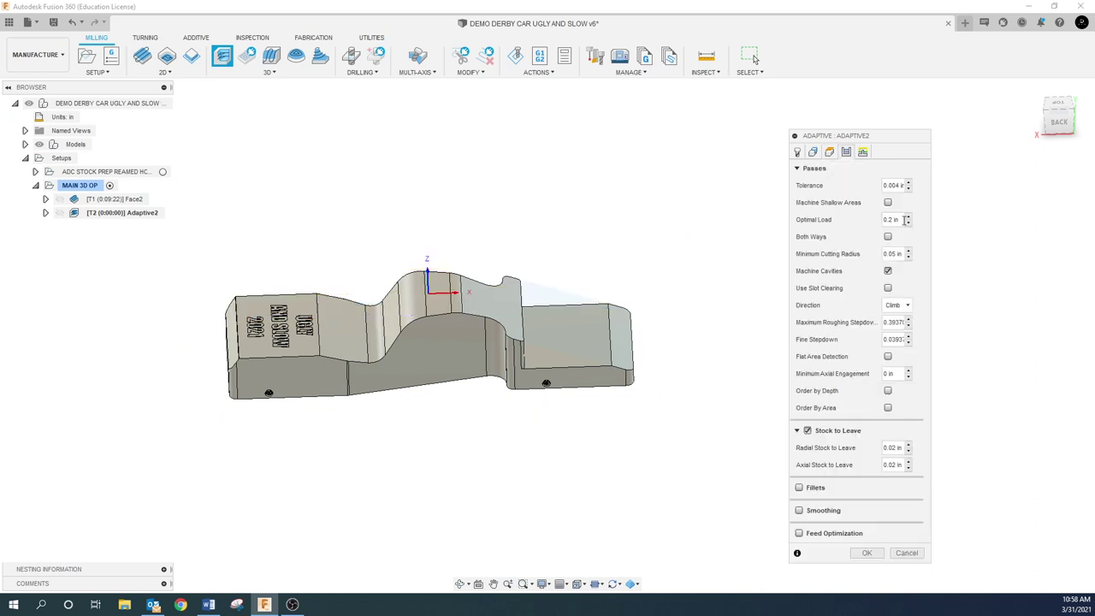
left_click(900, 222)
type("0.05")
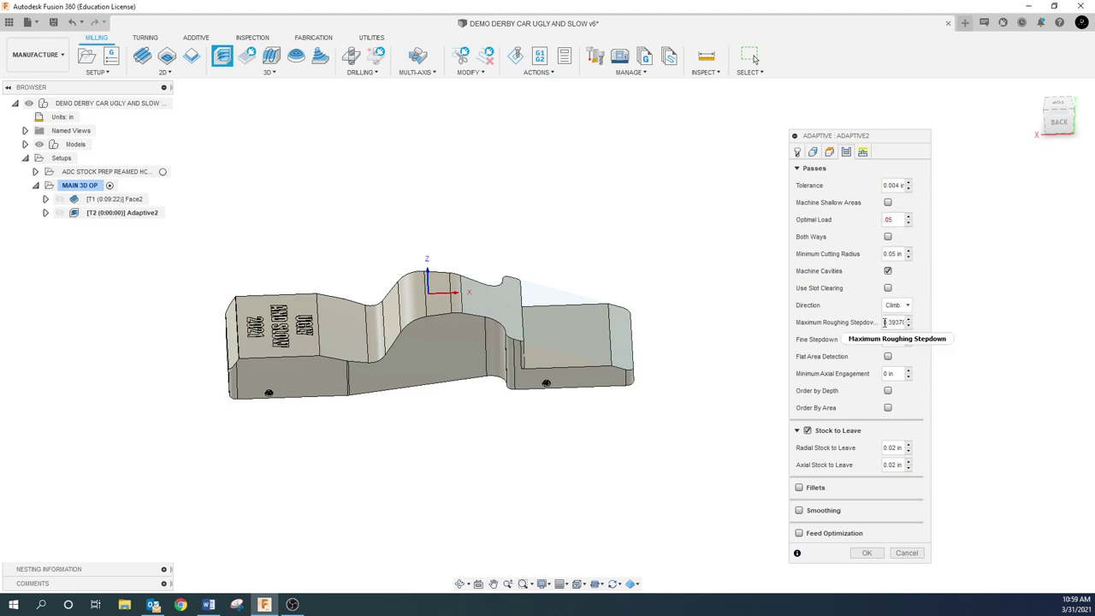
left_click_drag(883, 321, 943, 319)
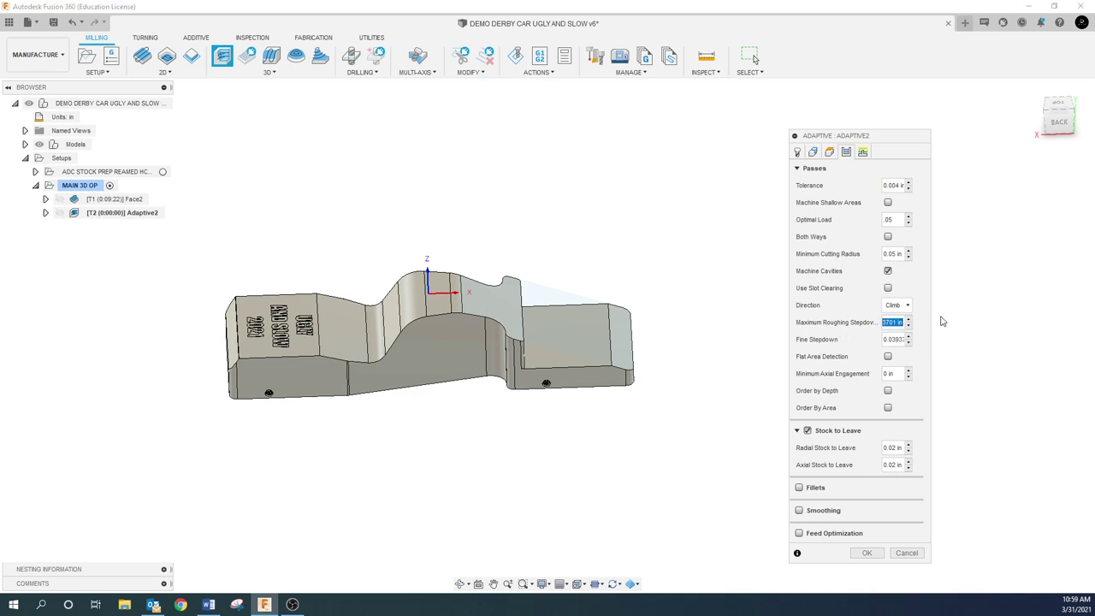
type(".5")
left_click_drag(893, 337, 938, 340)
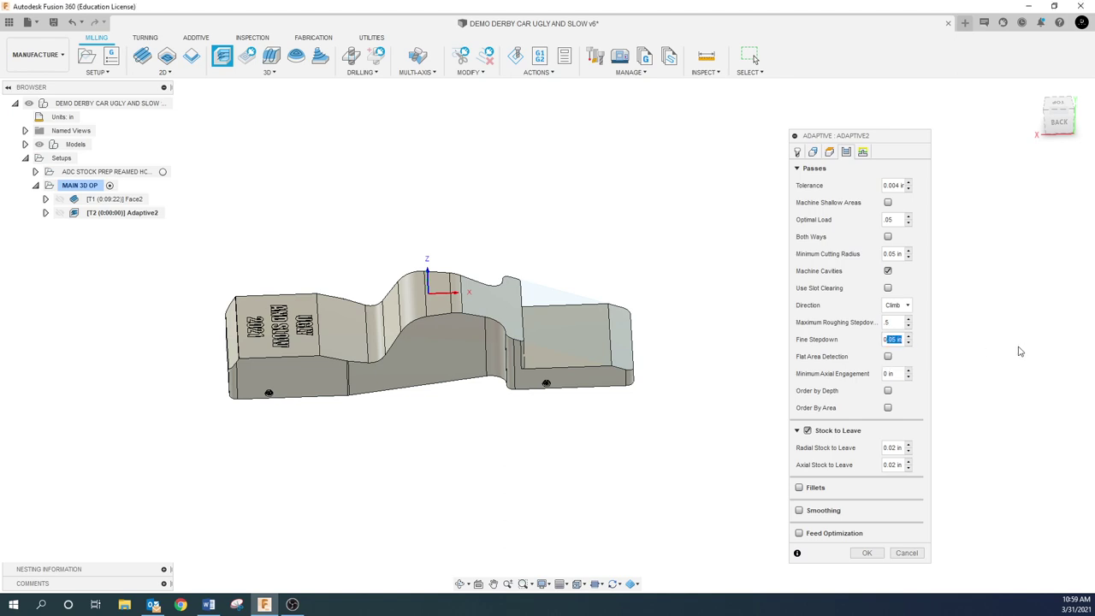
left_click(864, 391)
left_click(867, 551)
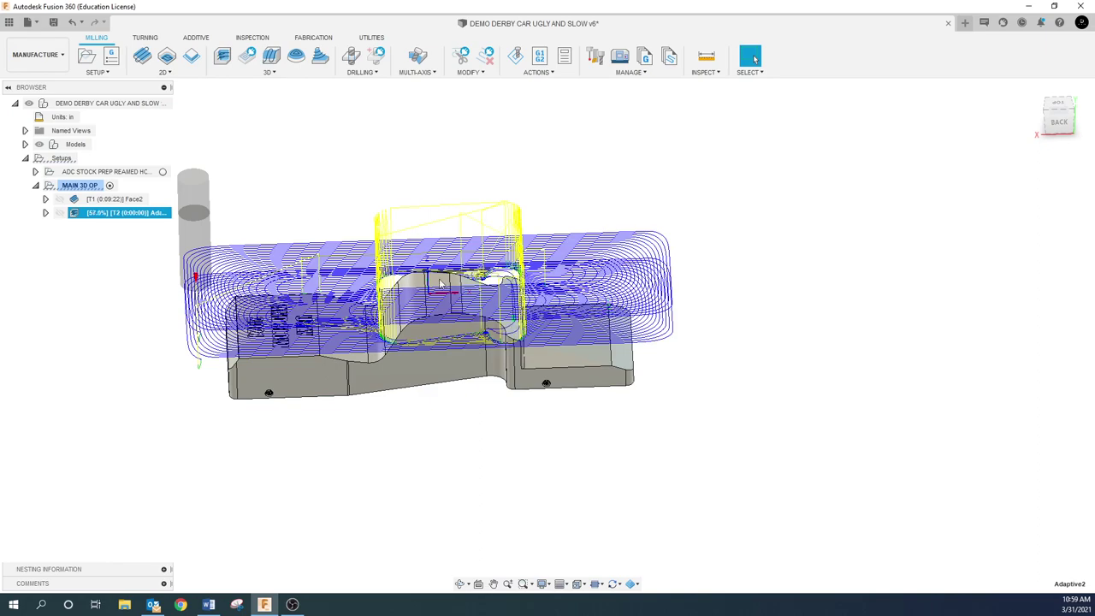
- Inspect the adaptive toolpath, then try regenerating it with the rest machining source set to From previous operation(s)
middle_click_drag(362, 403, 411, 377, "shift")
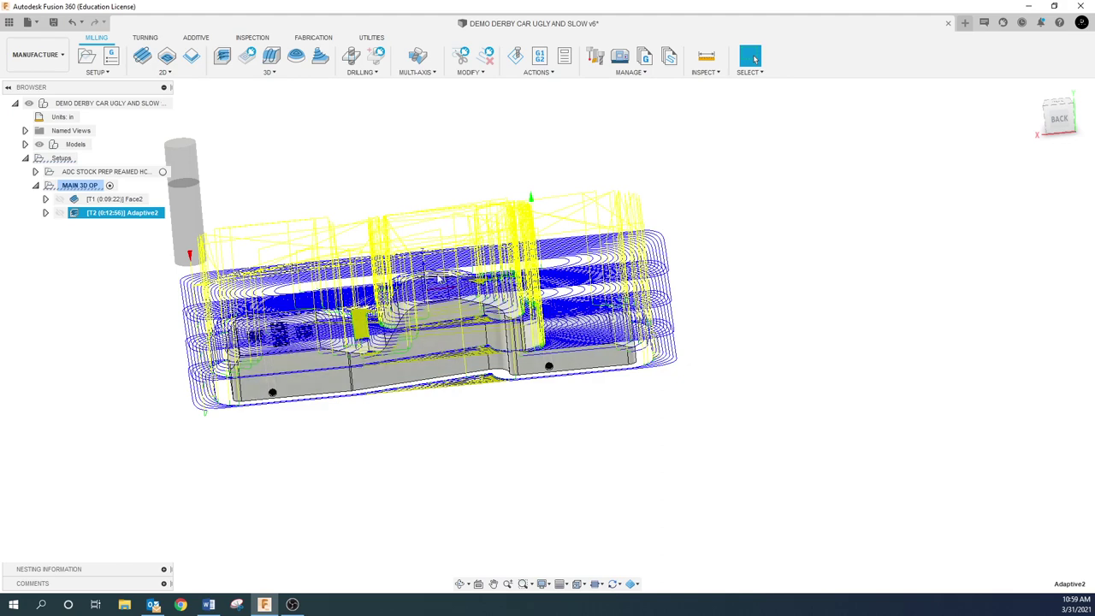
middle_click_drag(438, 278, 411, 321, "shift")
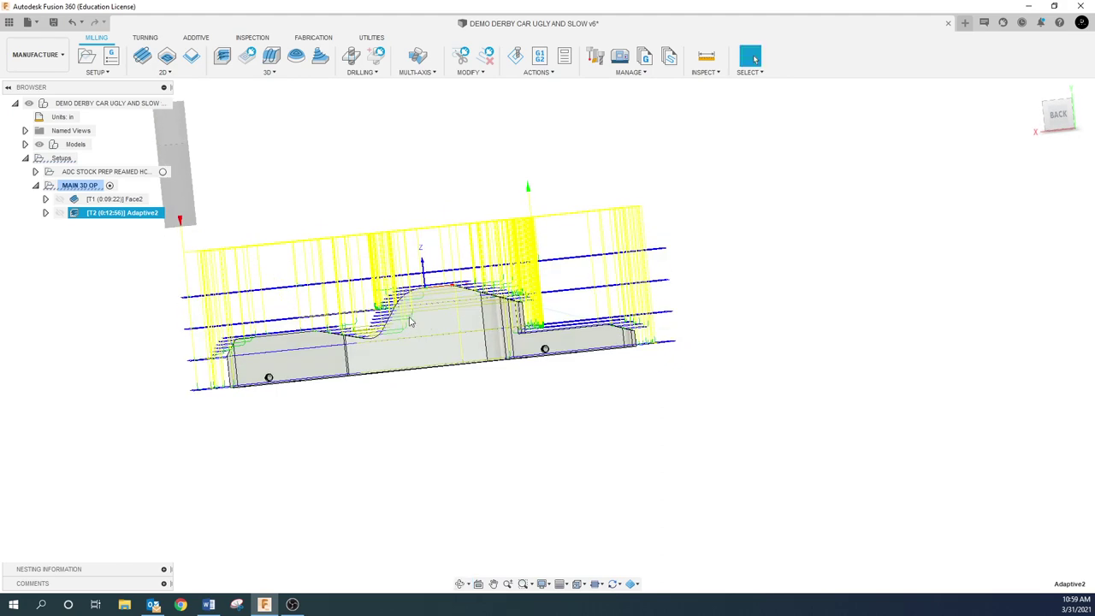
scroll(325, 284, "up", 3)
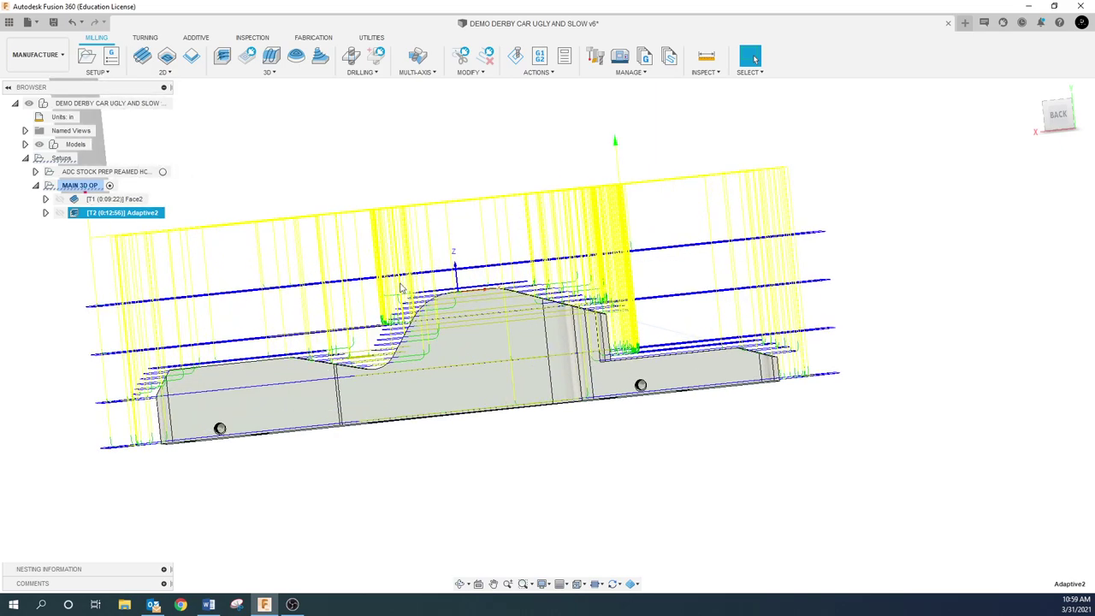
middle_click_drag(400, 289, 115, 335, "shift")
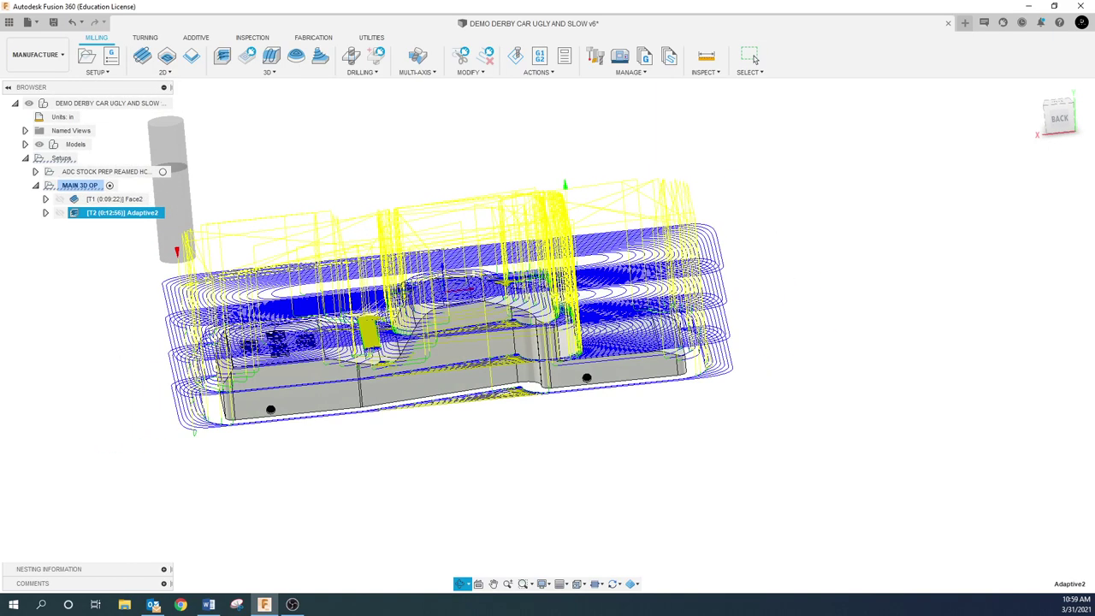
left_click(99, 318)
left_click(120, 213)
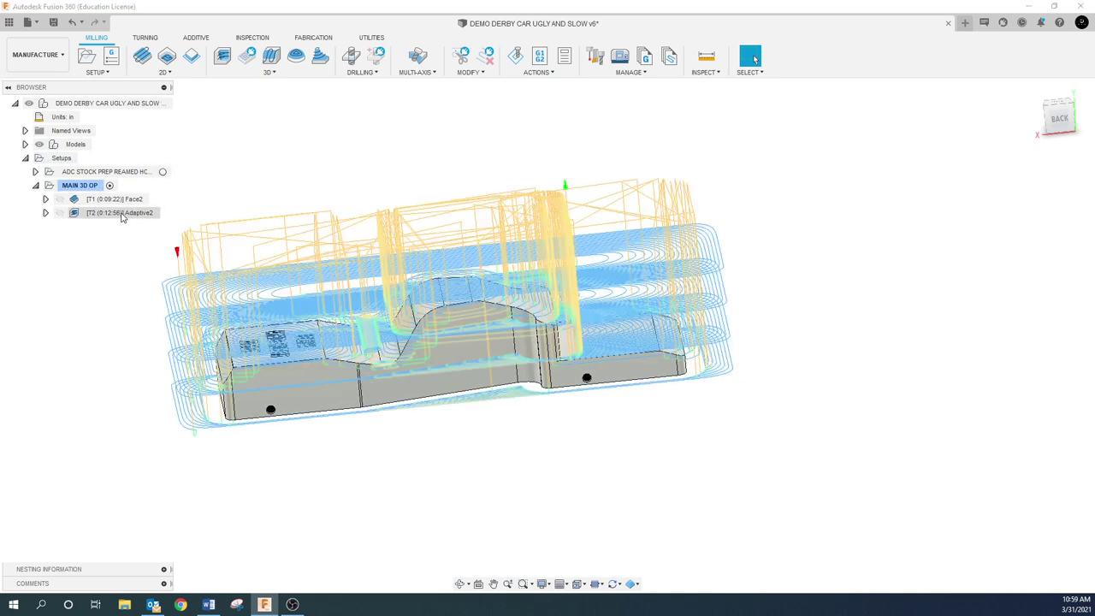
right_click(122, 215)
left_click(152, 224)
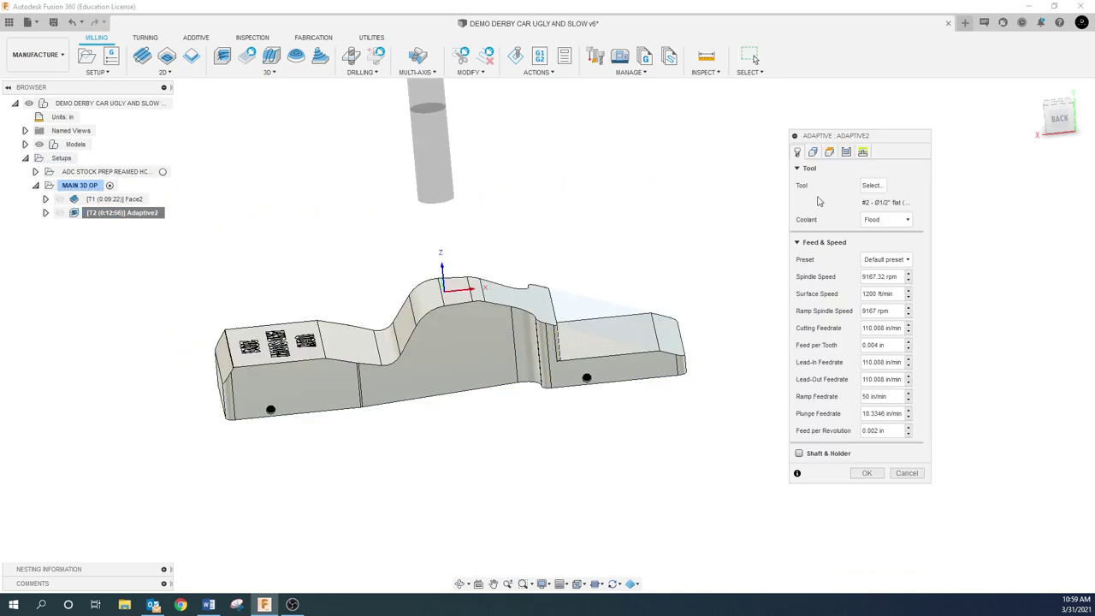
left_click(813, 152)
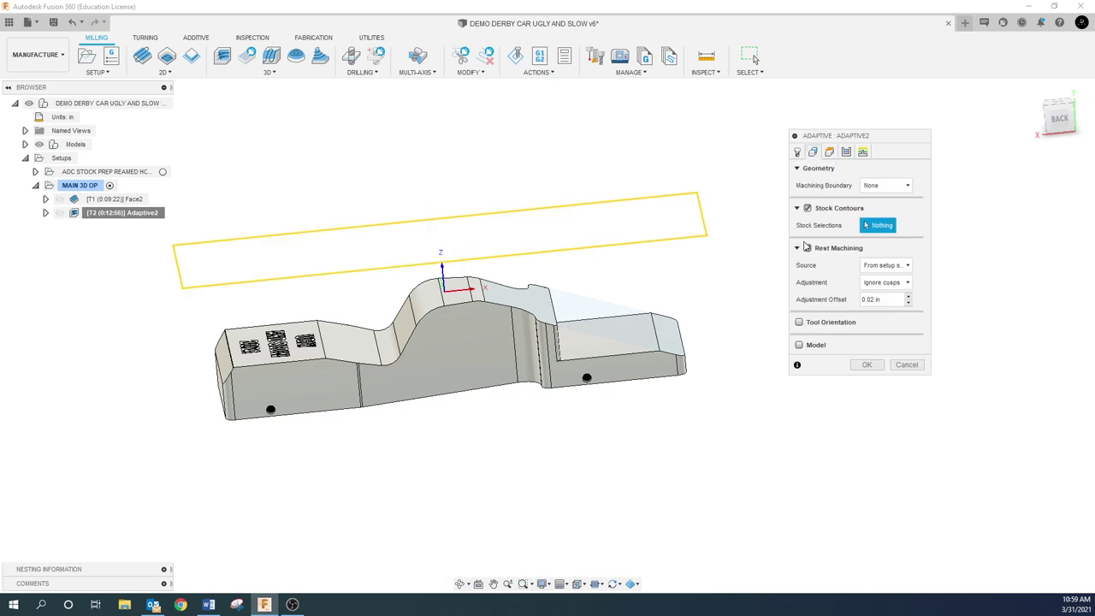
left_click(907, 267)
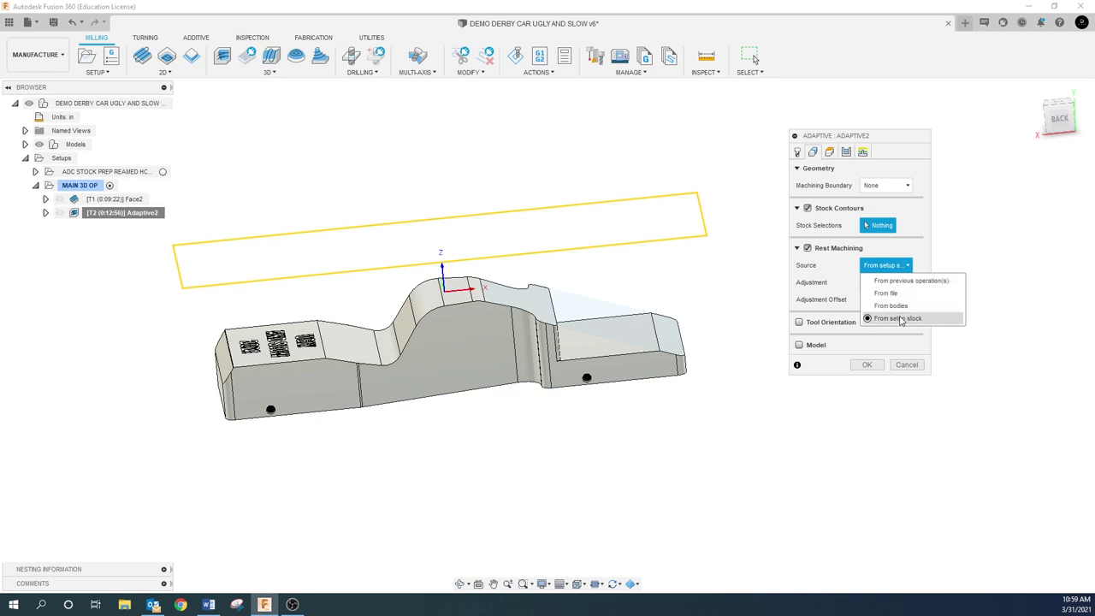
left_click(898, 282)
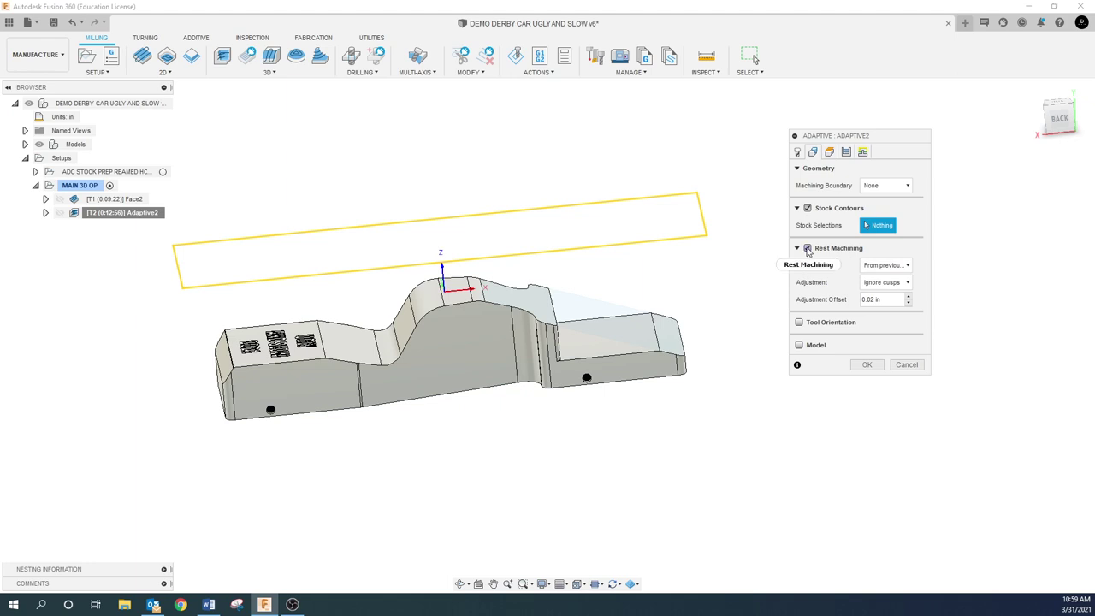
left_click(866, 364)
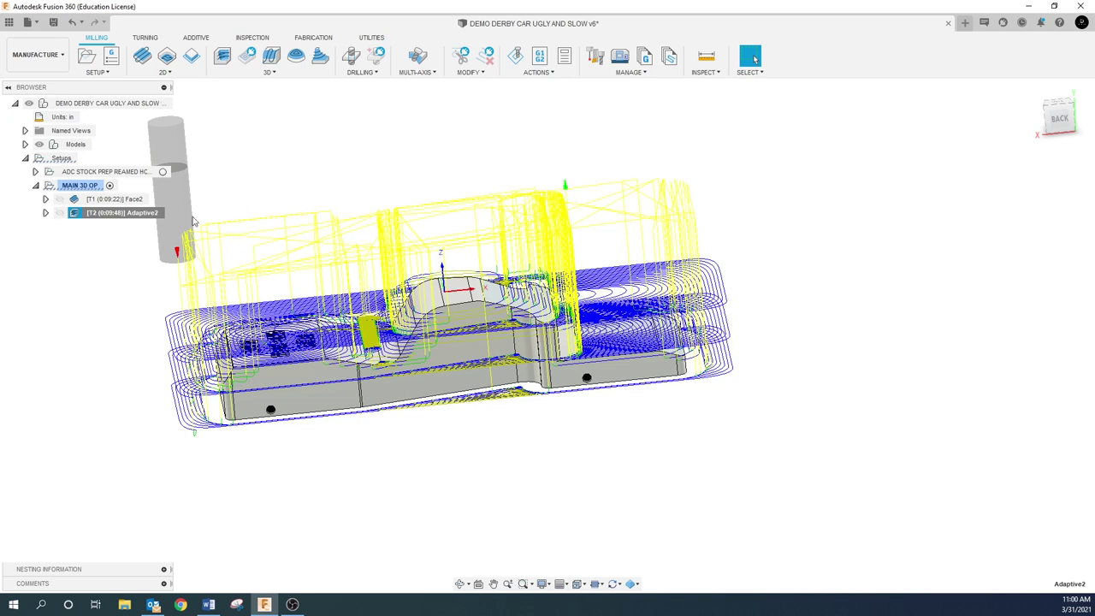
- Disable rest machining in the adaptive operation, set its top height to Model top, and regenerate the toolpath
right_click(127, 221)
left_click(161, 226)
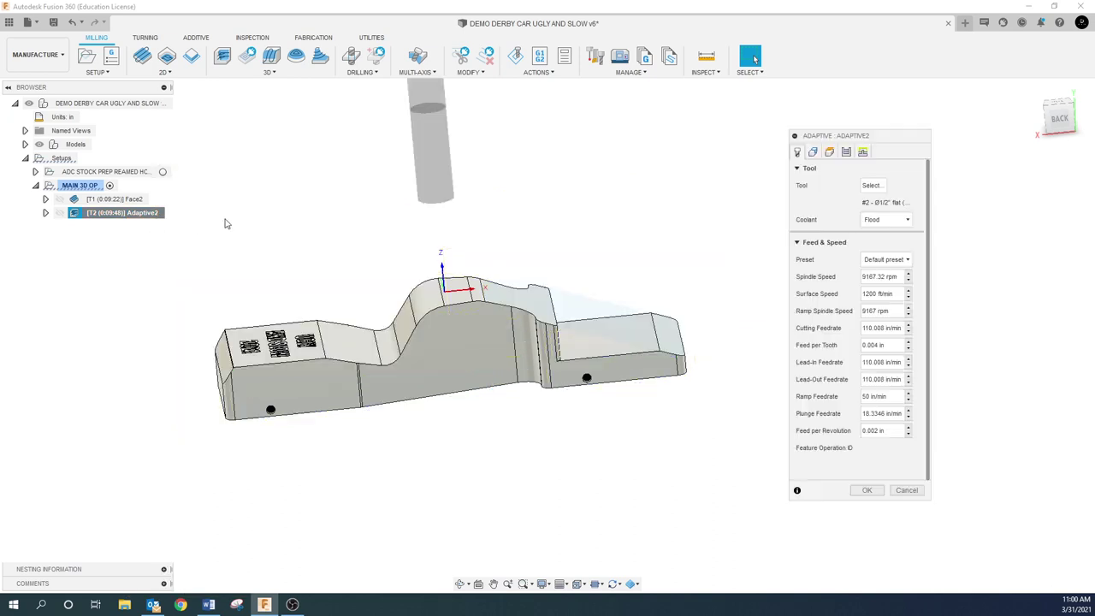
left_click(812, 151)
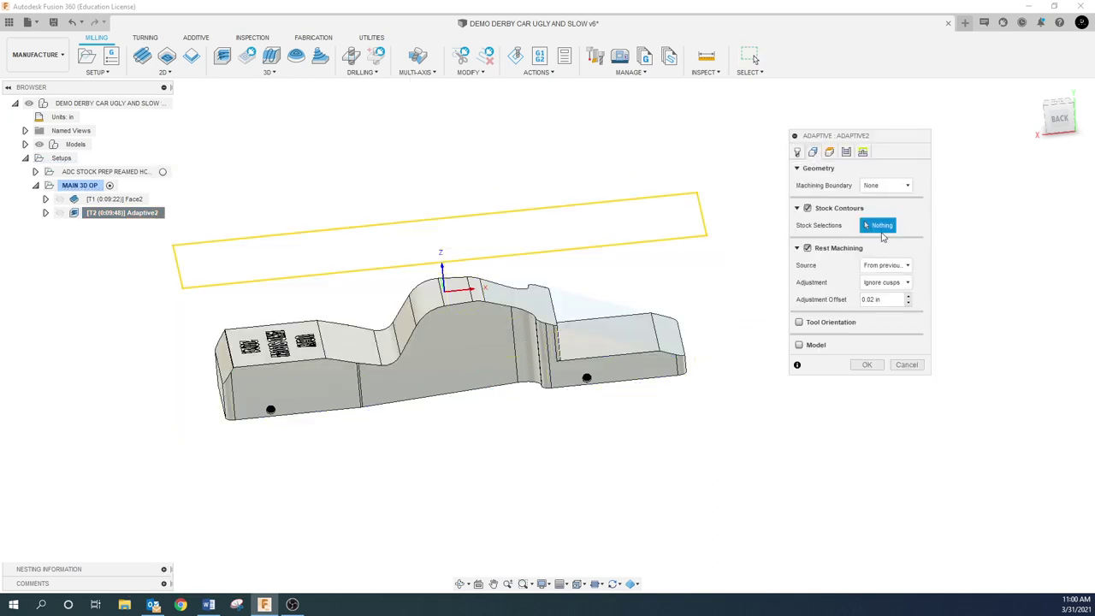
left_click(808, 248)
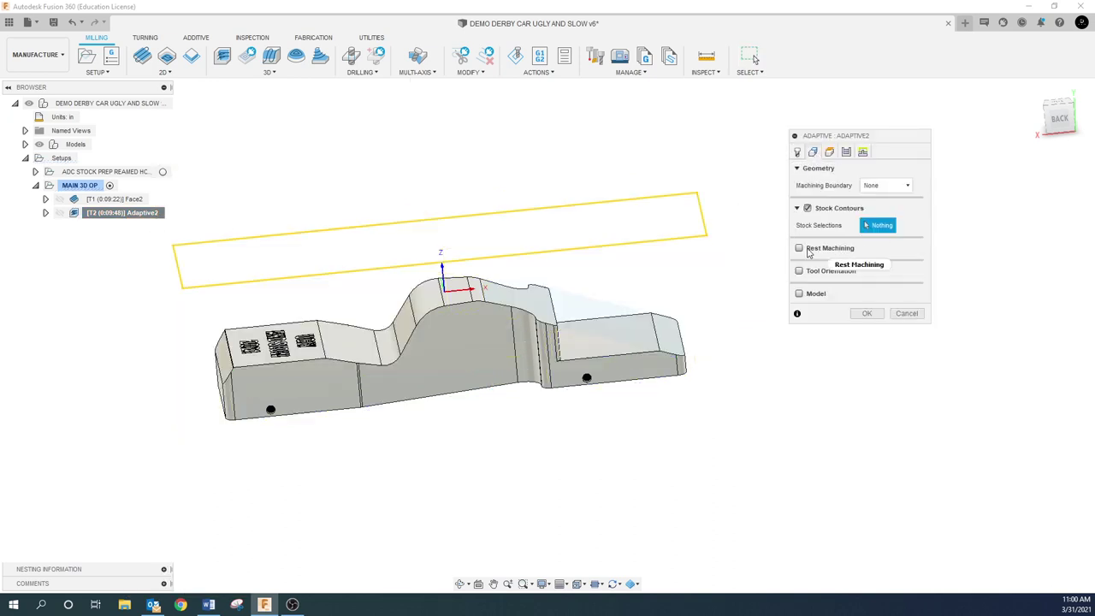
left_click(830, 152)
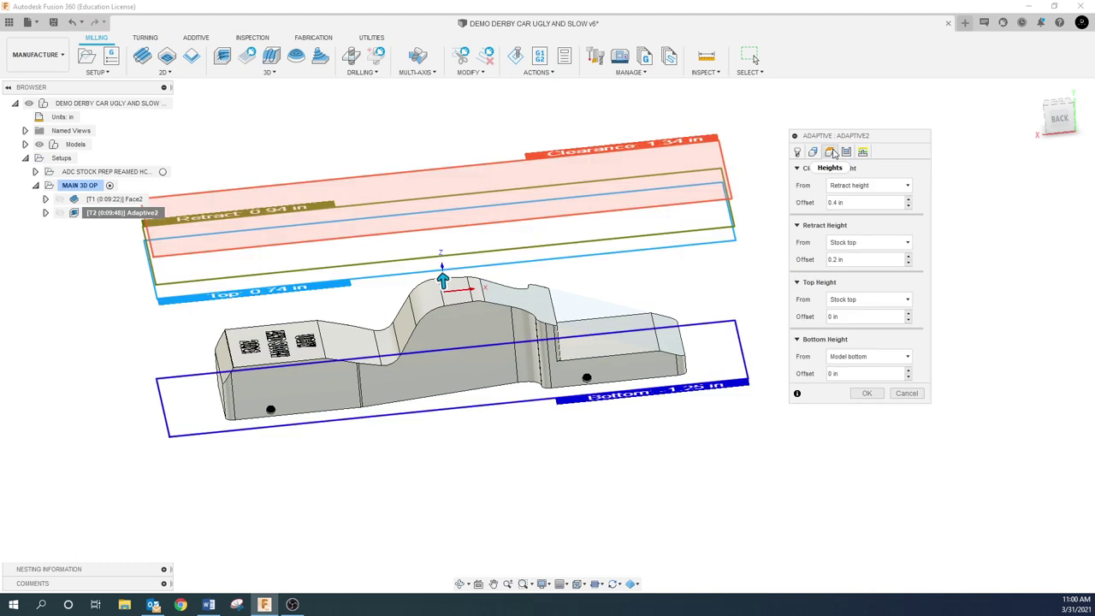
left_click(864, 299)
left_click(857, 353)
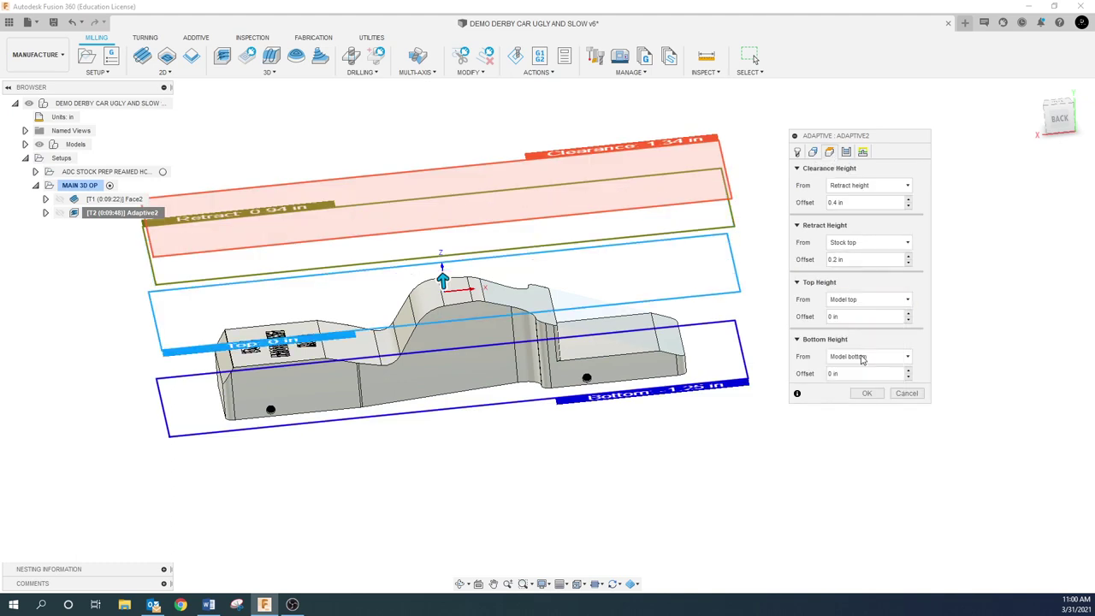
left_click(865, 391)
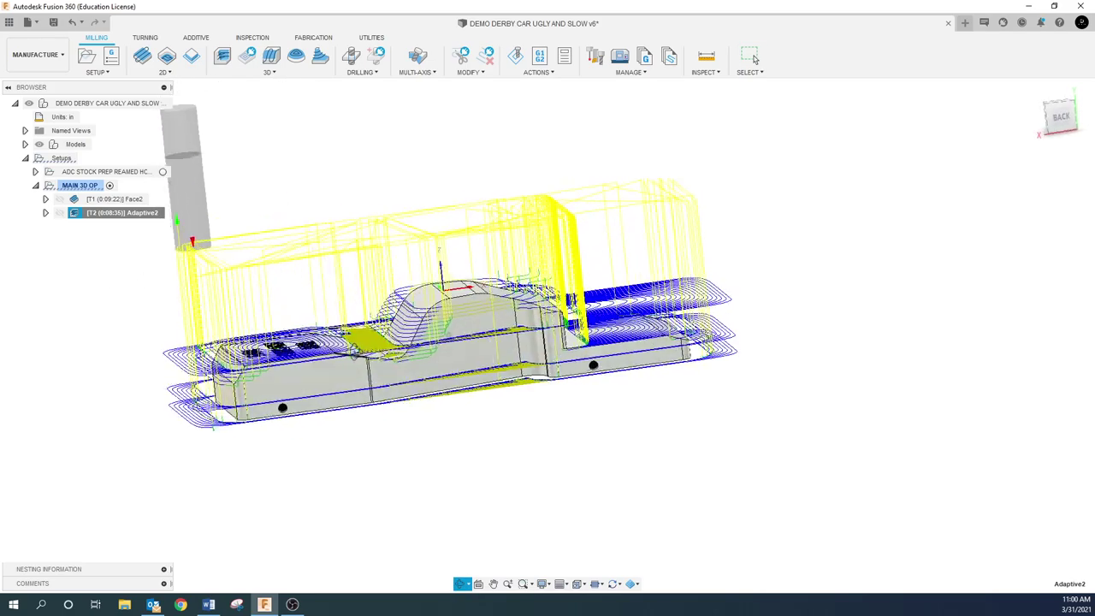
- Simulate the facing and adaptive operations of the MAIN 3D OP setup and inspect the roughed car body
left_click(754, 58)
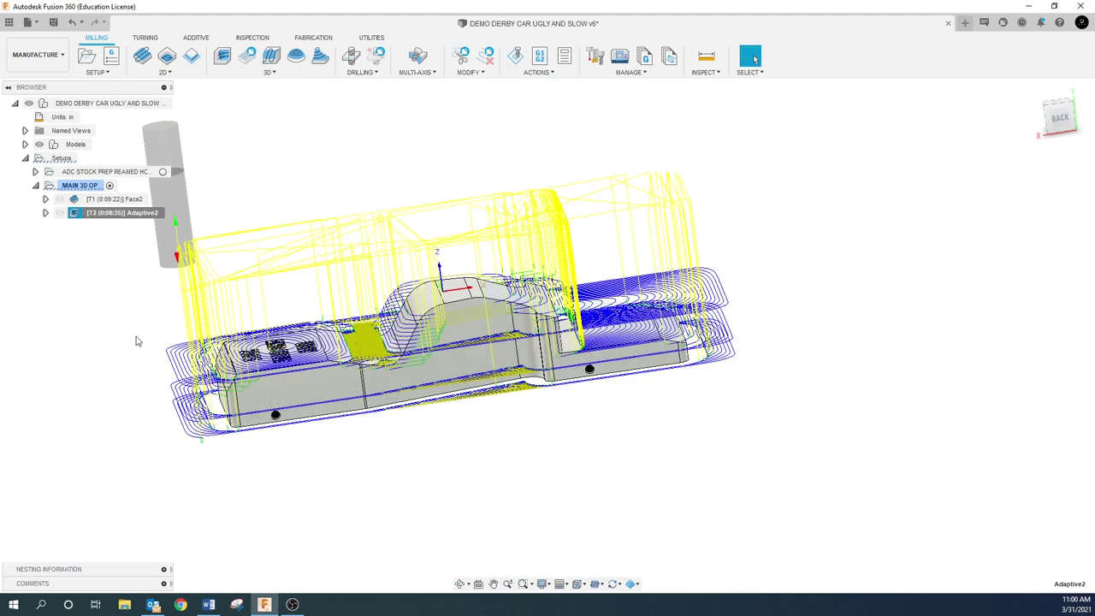
left_click(79, 186)
left_click(515, 57)
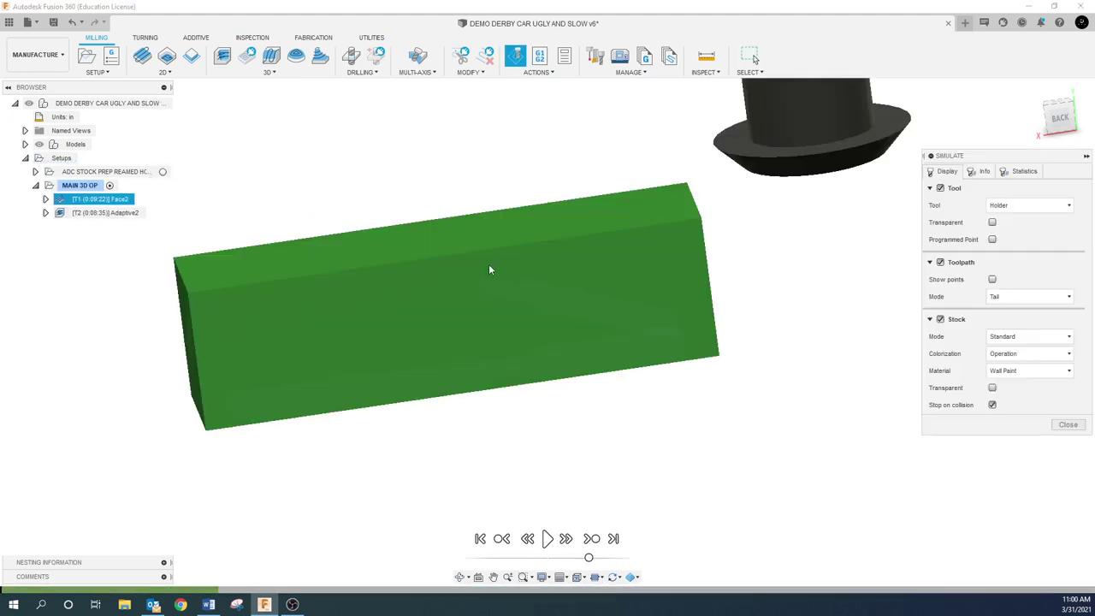
left_click(547, 538)
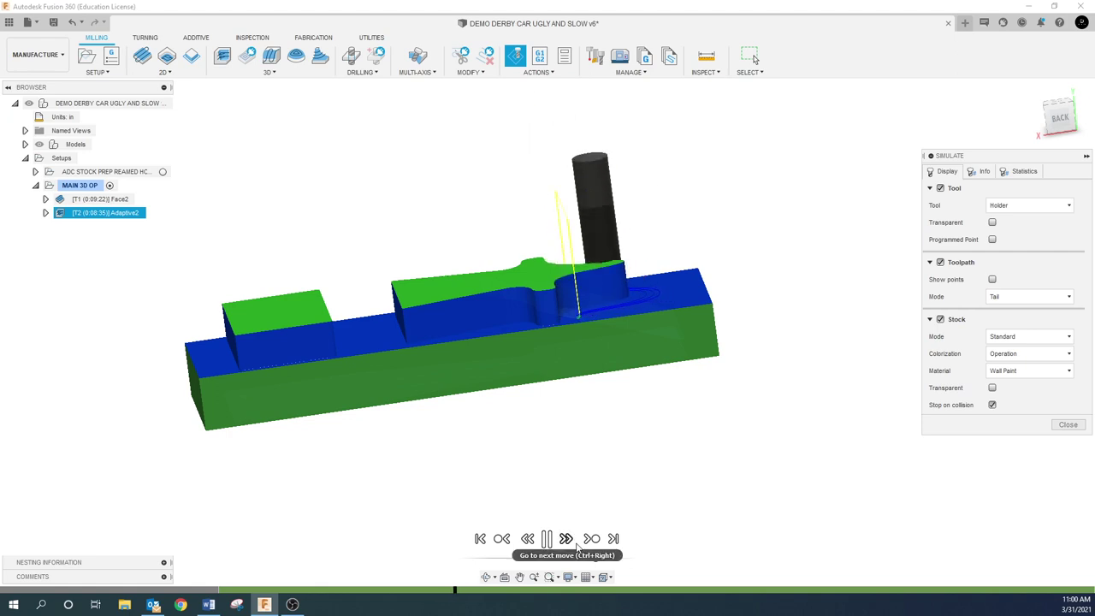
left_click(571, 546)
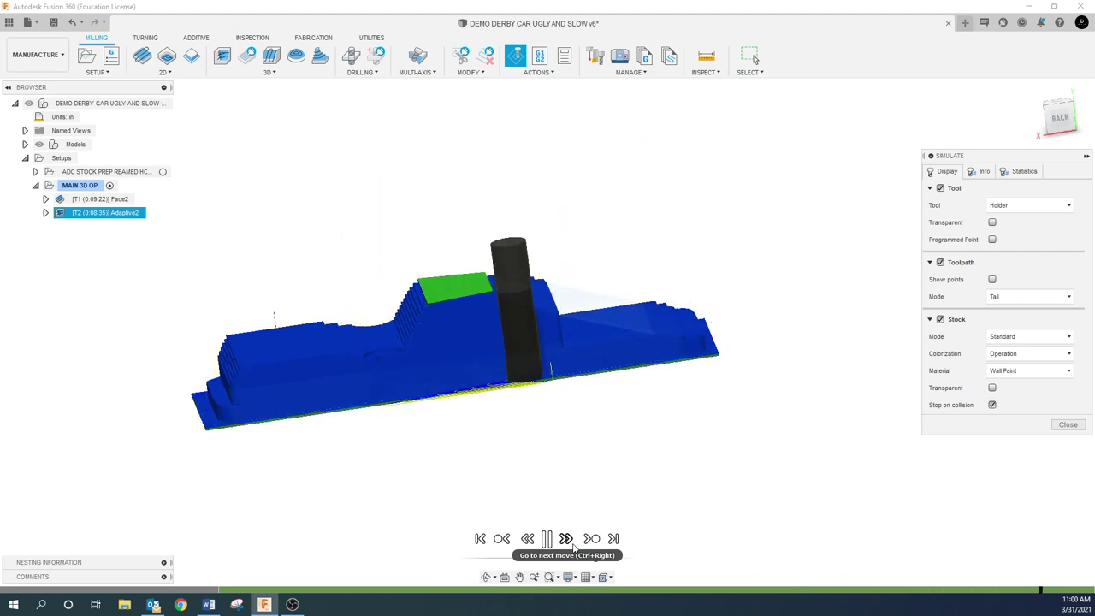
scroll(374, 357, "up", 4)
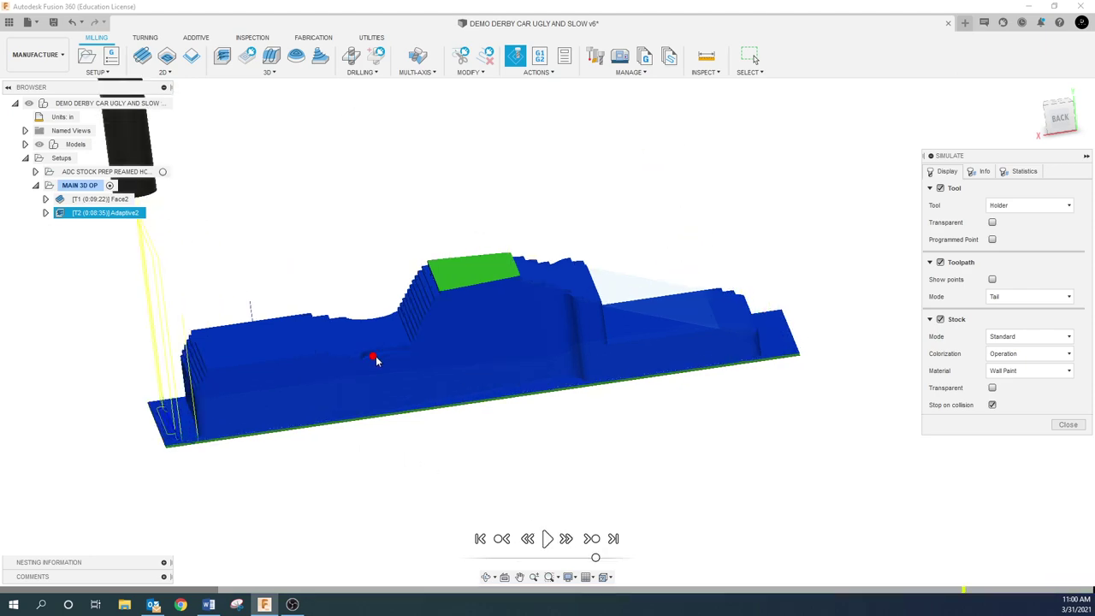
middle_click_drag(403, 354, 385, 377, "shift")
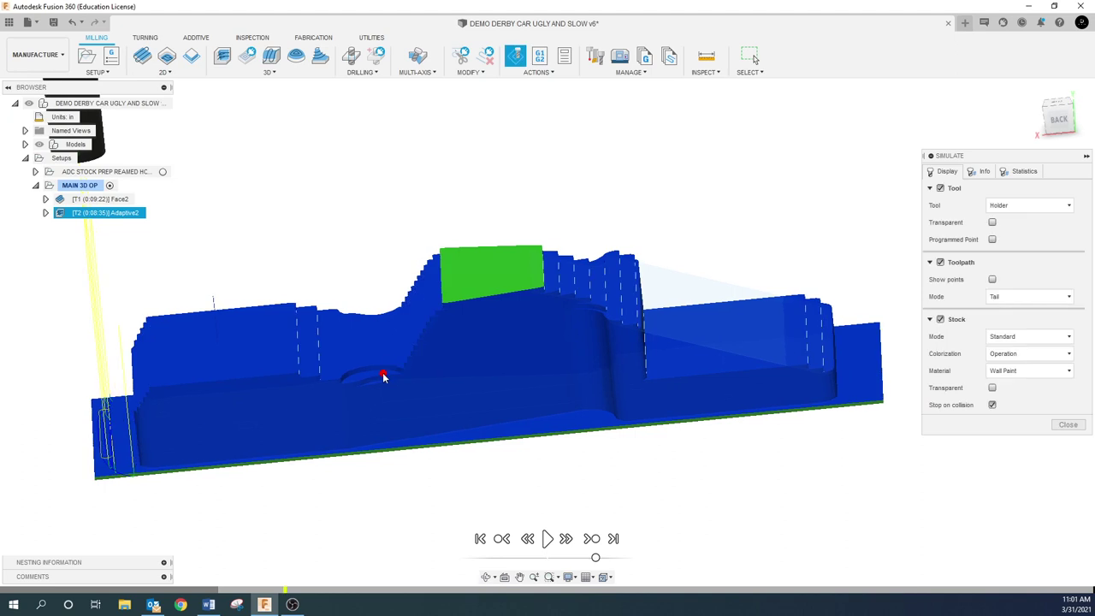
scroll(617, 368, "up", 3)
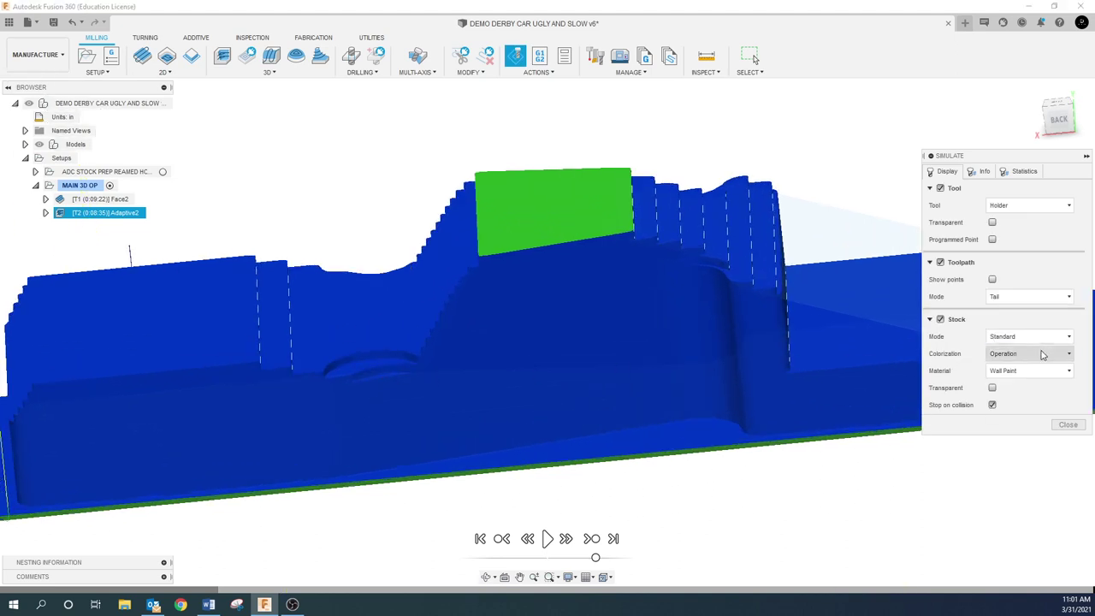
- Colorize the simulated stock by Comparison with a tolerance of .03 in and examine the remaining material around the car body
left_click(1026, 353)
left_click(1005, 405)
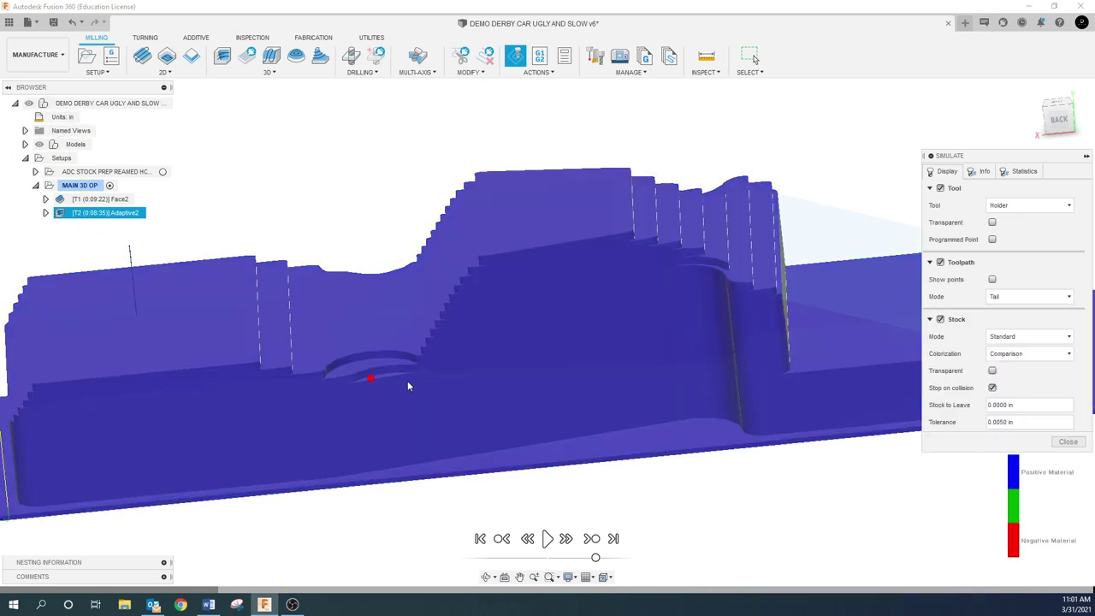
triple_click(1024, 406)
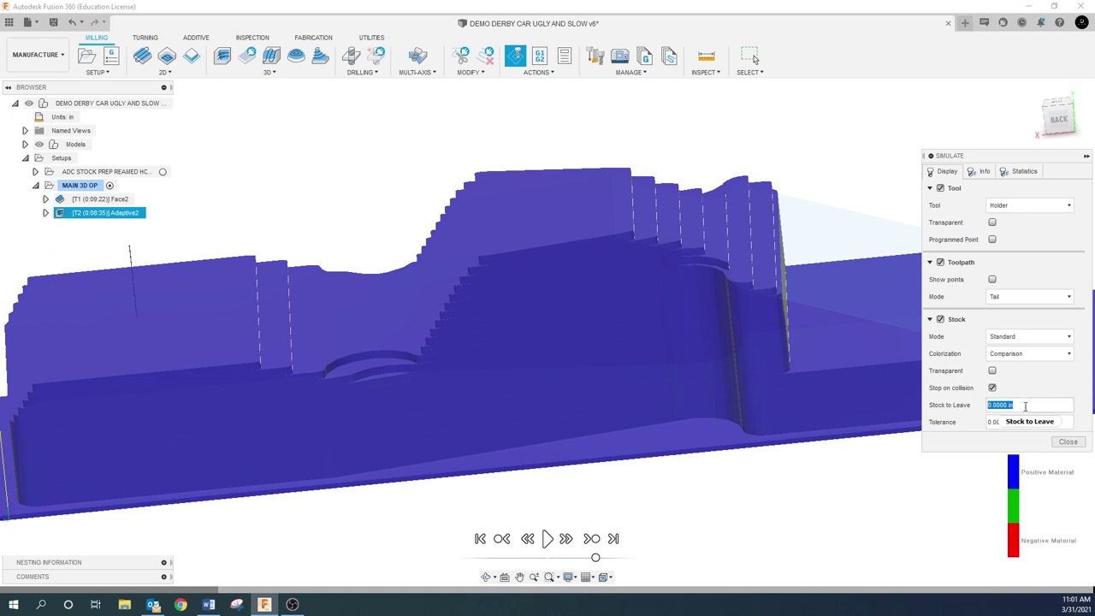
triple_click(1029, 421)
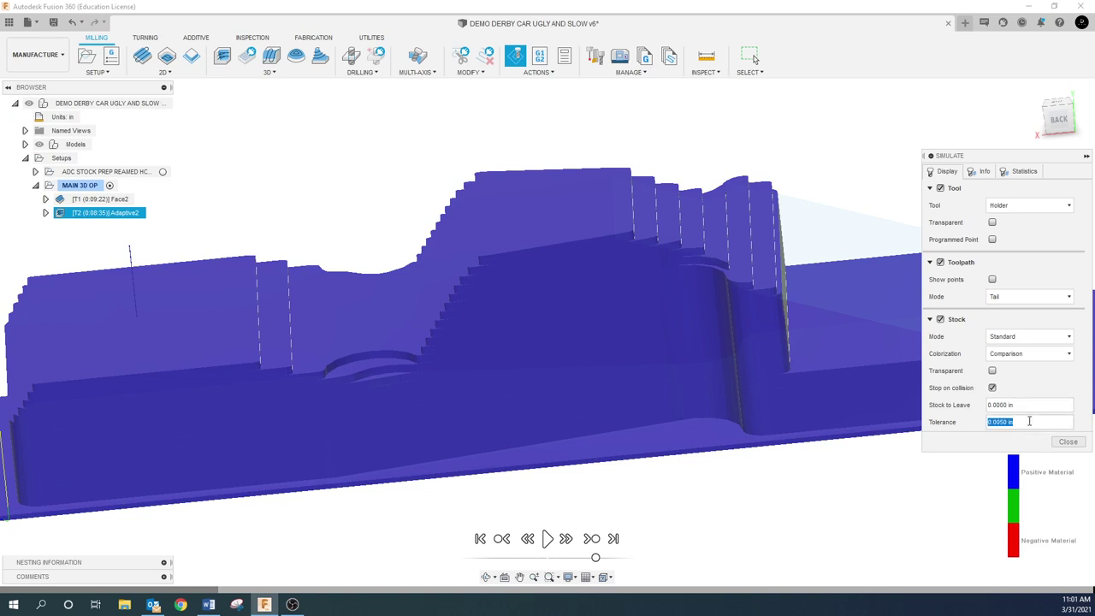
type("30")
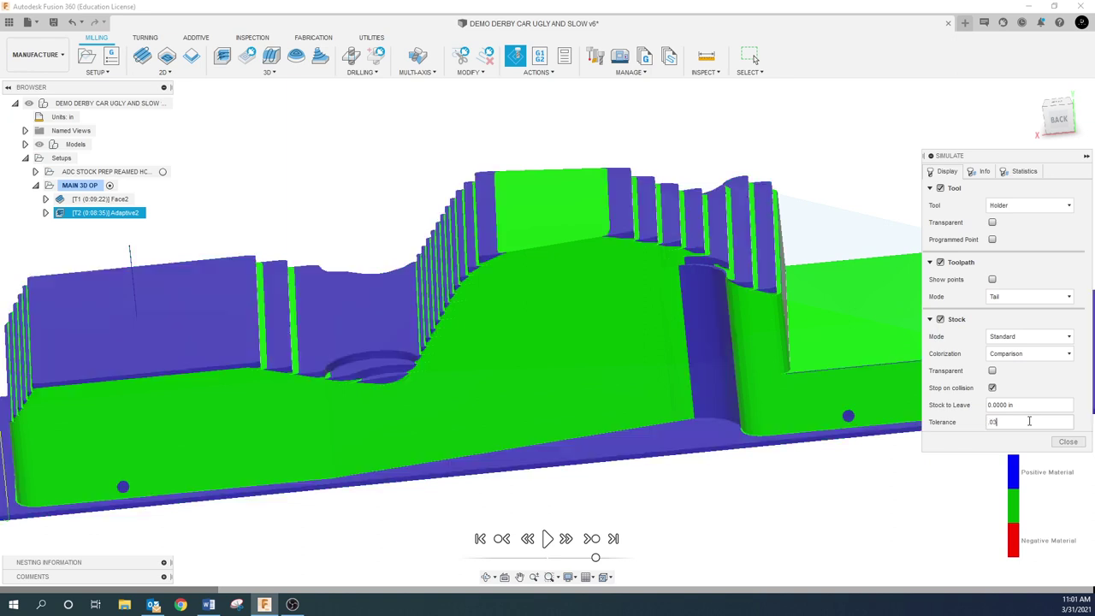
scroll(348, 353, "up", 2)
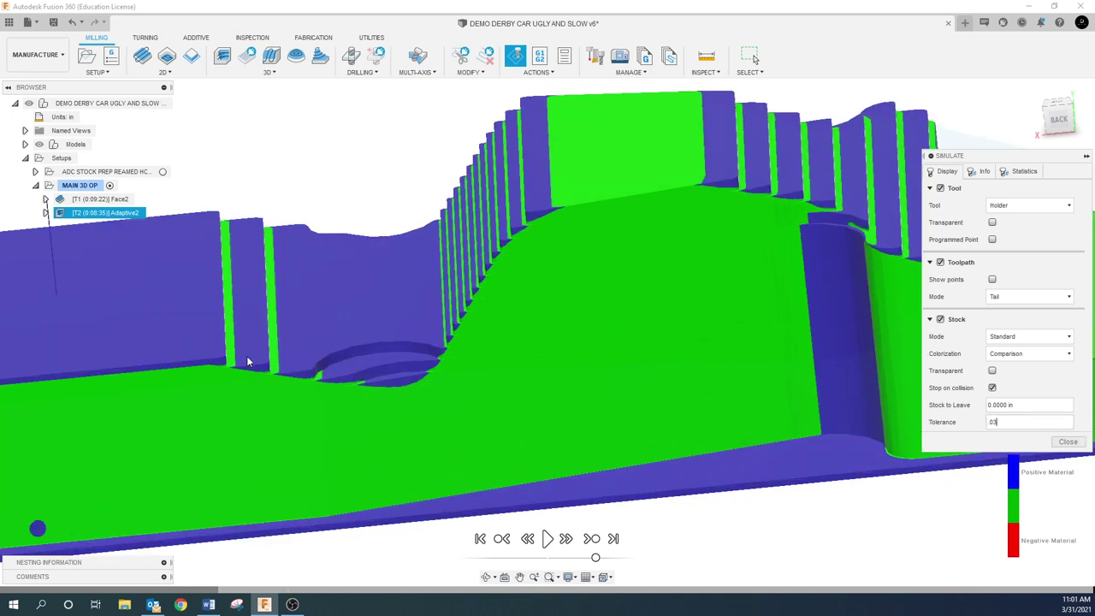
left_click(301, 364)
scroll(410, 346, "down", 5)
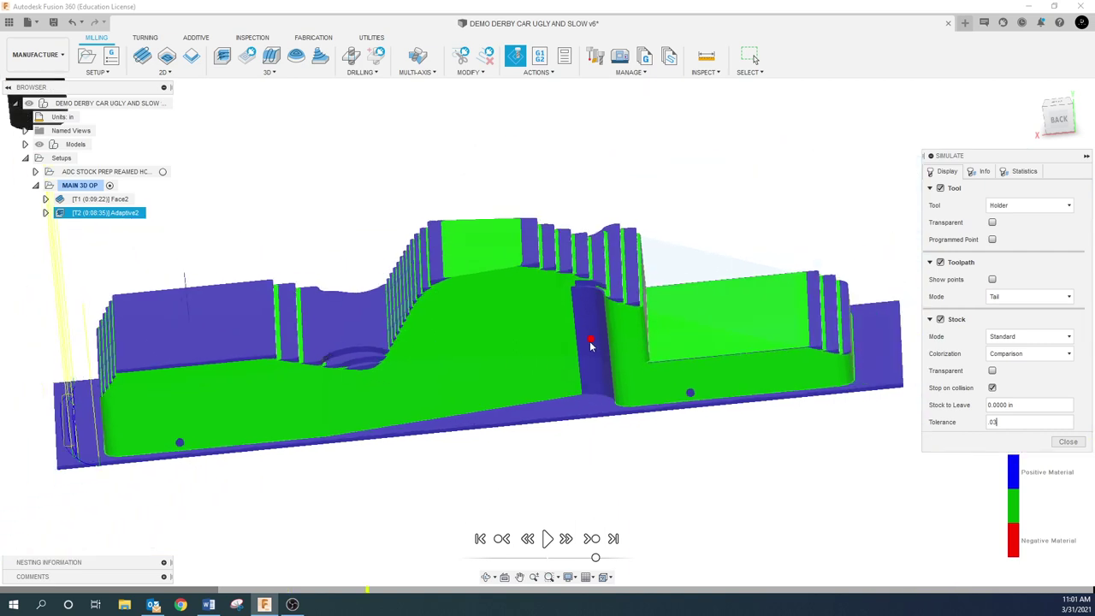
scroll(533, 354, "up", 1)
scroll(491, 342, "down", 2)
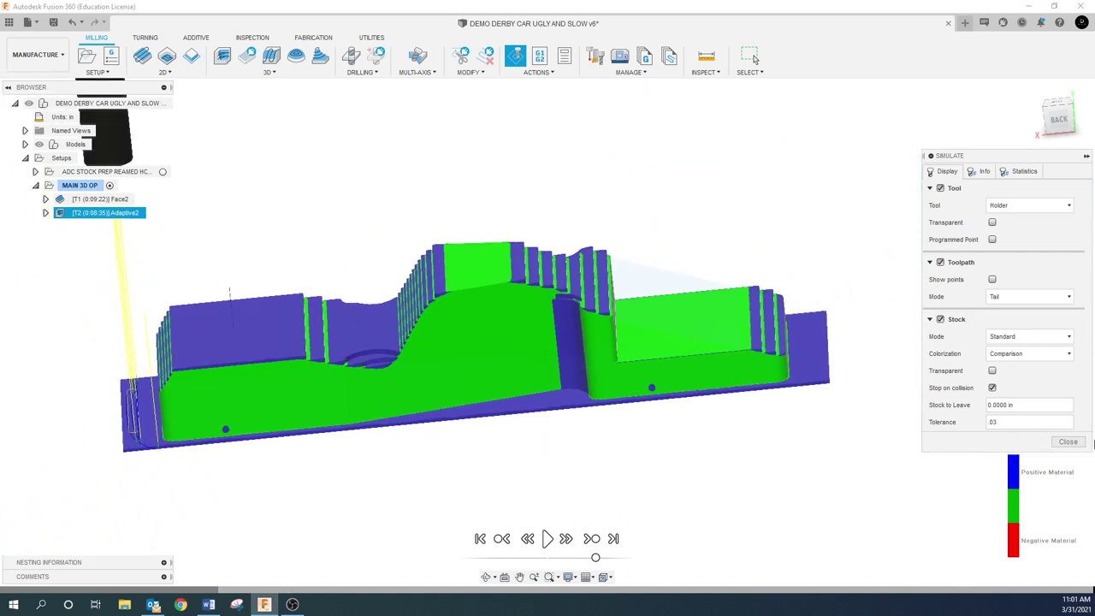
- Set the stock colorization back to Operation and close the simulation
left_click(1038, 357)
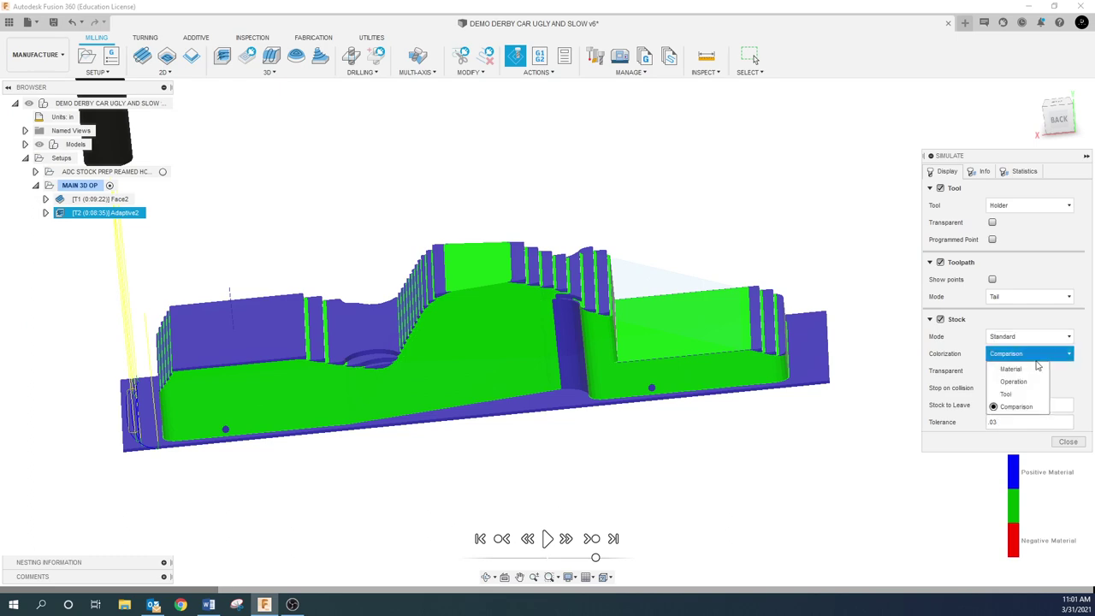
left_click(1014, 381)
left_click(1067, 427)
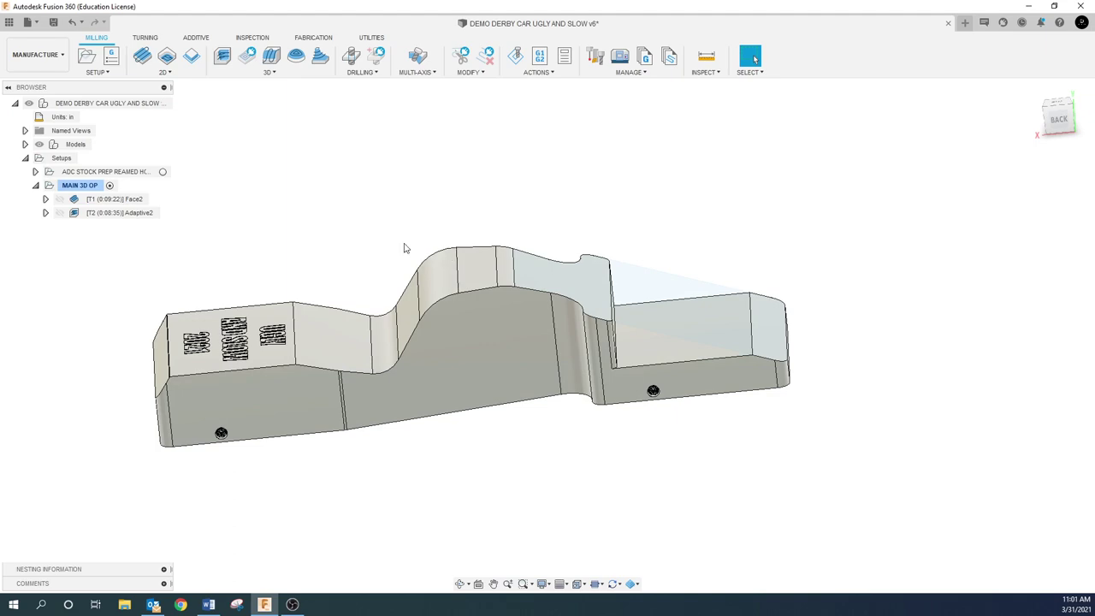
- Add a 2D contour operation to the MAIN 3D OP setup with tool 3, the 3/8" flat end mill (.375 FINISH)
middle_click_drag(409, 248, 384, 245, "shift")
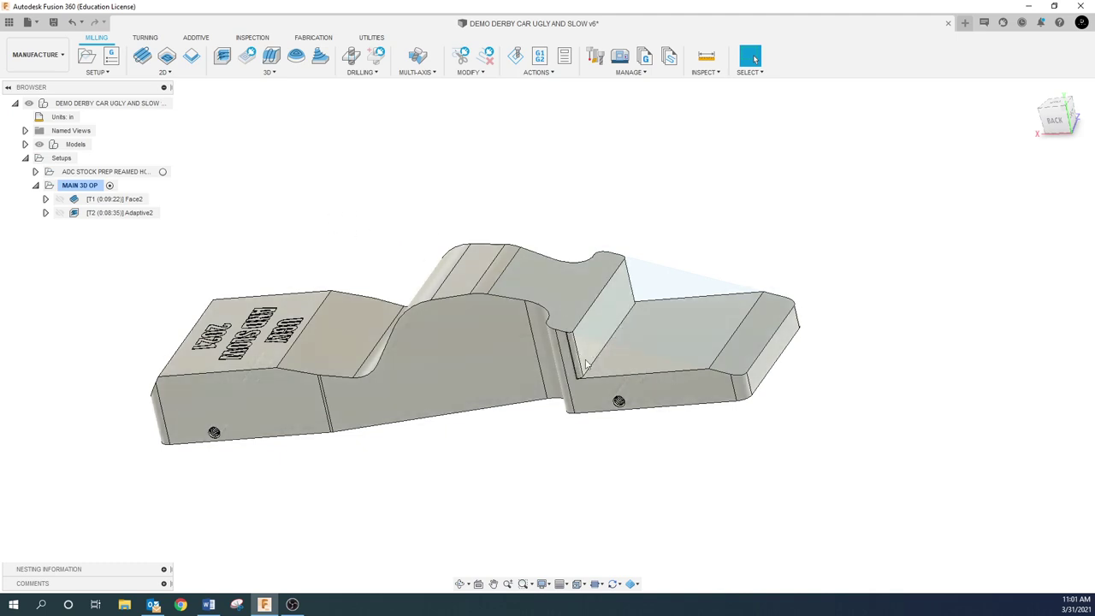
right_click(80, 186)
mouse_move(109, 206)
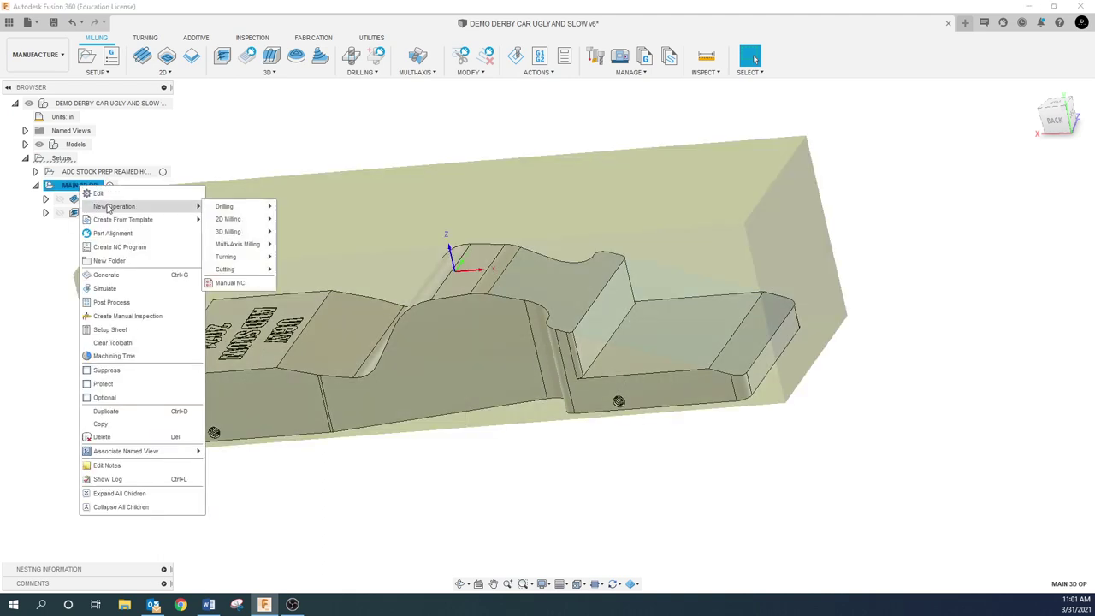
mouse_move(240, 221)
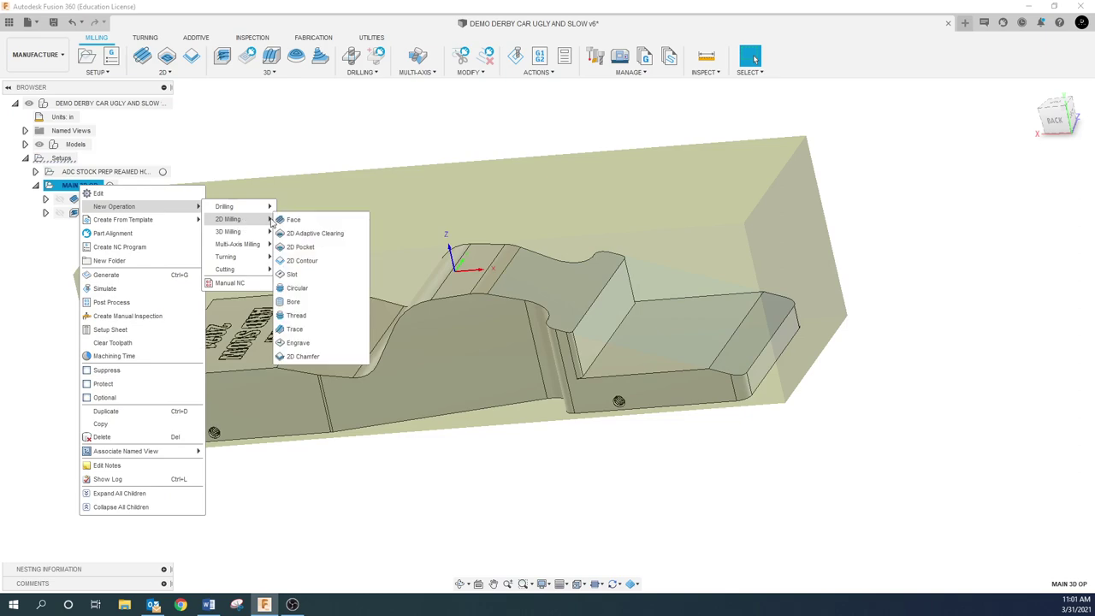
left_click(304, 261)
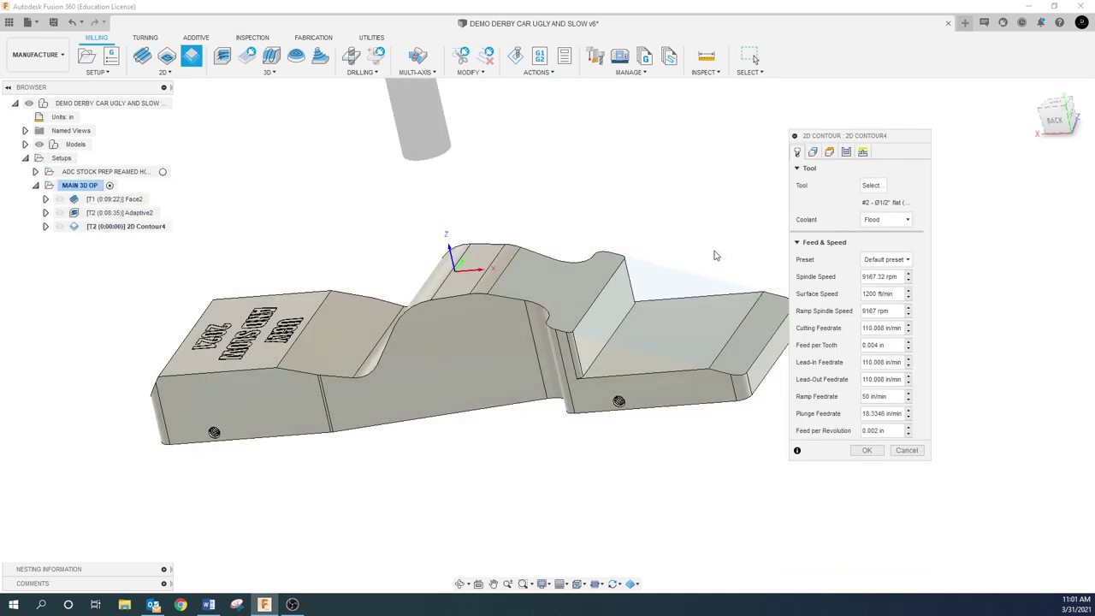
left_click(870, 185)
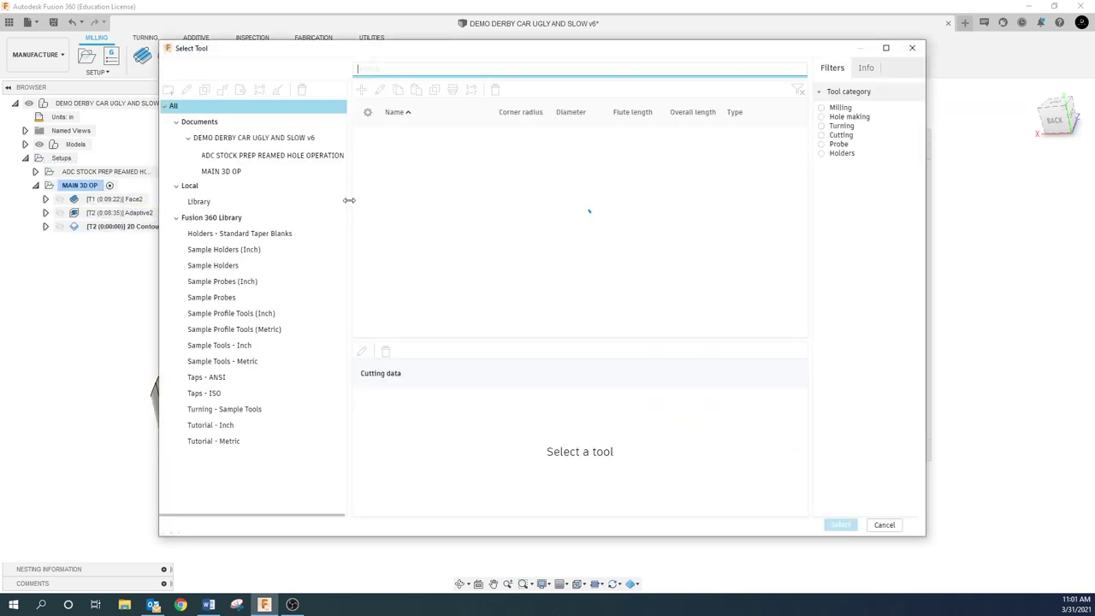
left_click(424, 184)
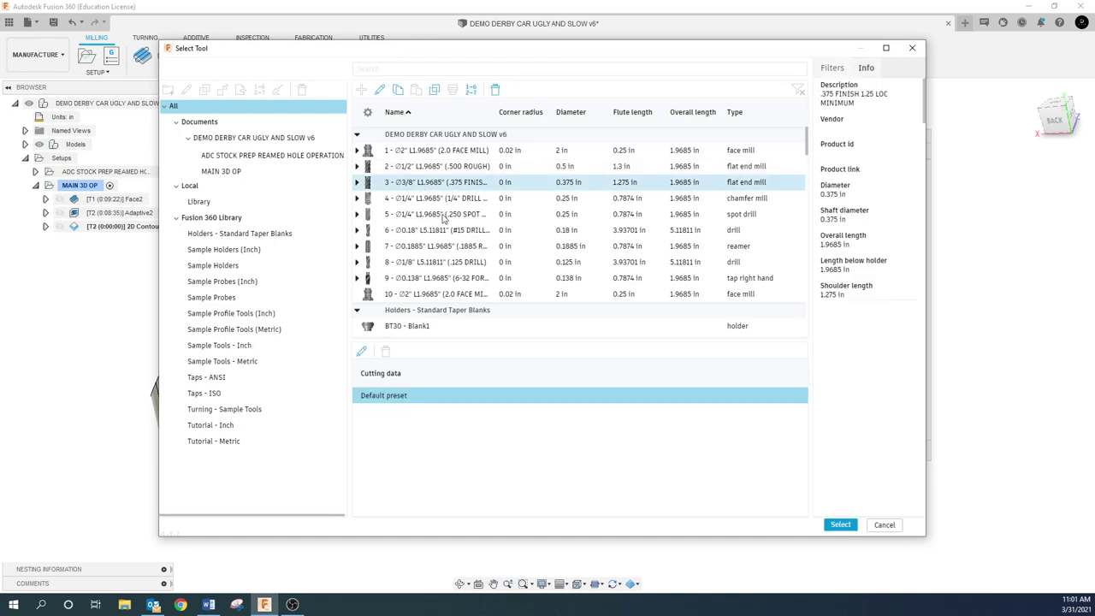
left_click(840, 524)
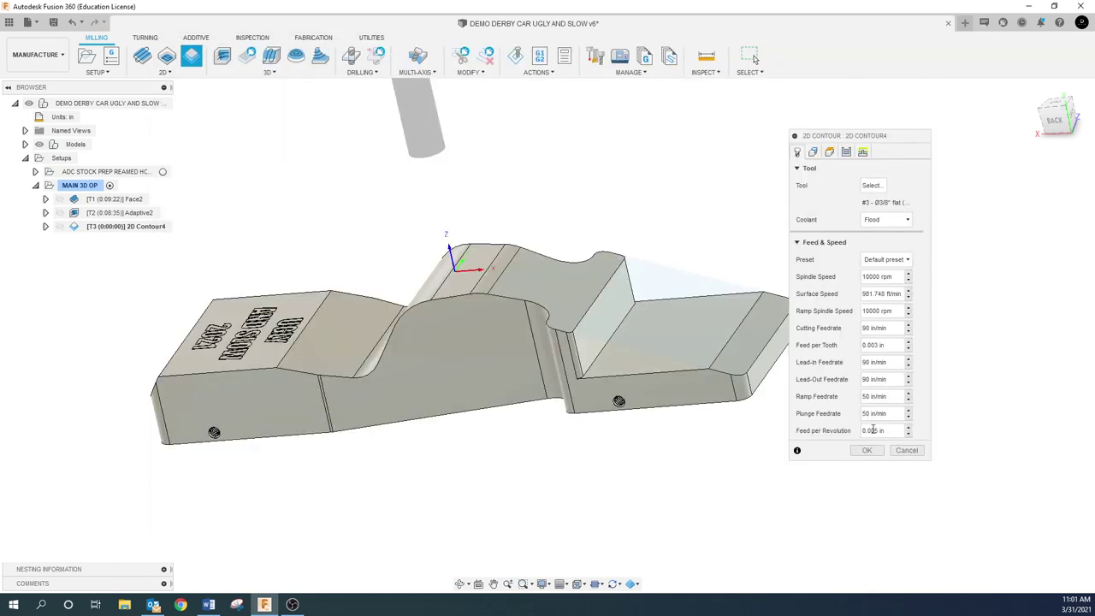
- Select the bottom edge of the vertical wall beside the low flat deck as the contour, keep default heights and passes, and generate the toolpath
left_click(812, 152)
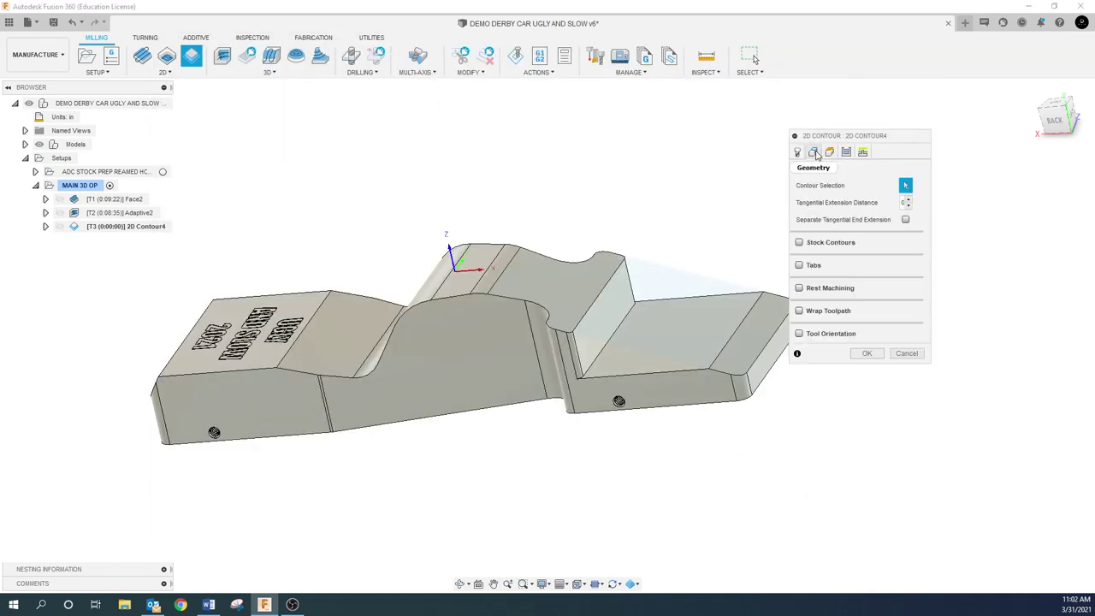
left_click(614, 341)
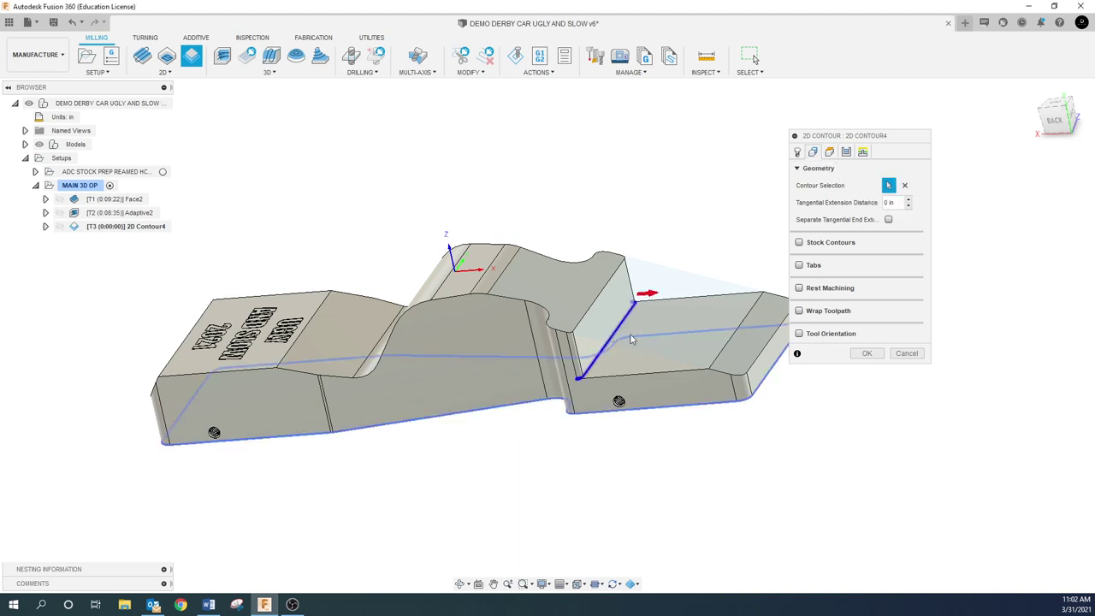
left_click(829, 152)
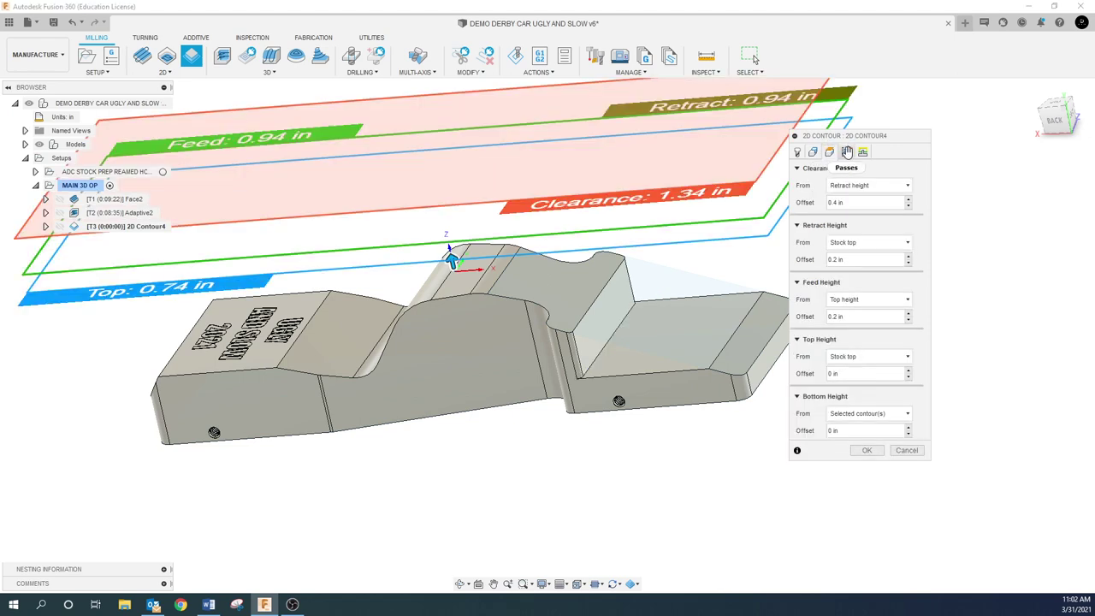
left_click(847, 152)
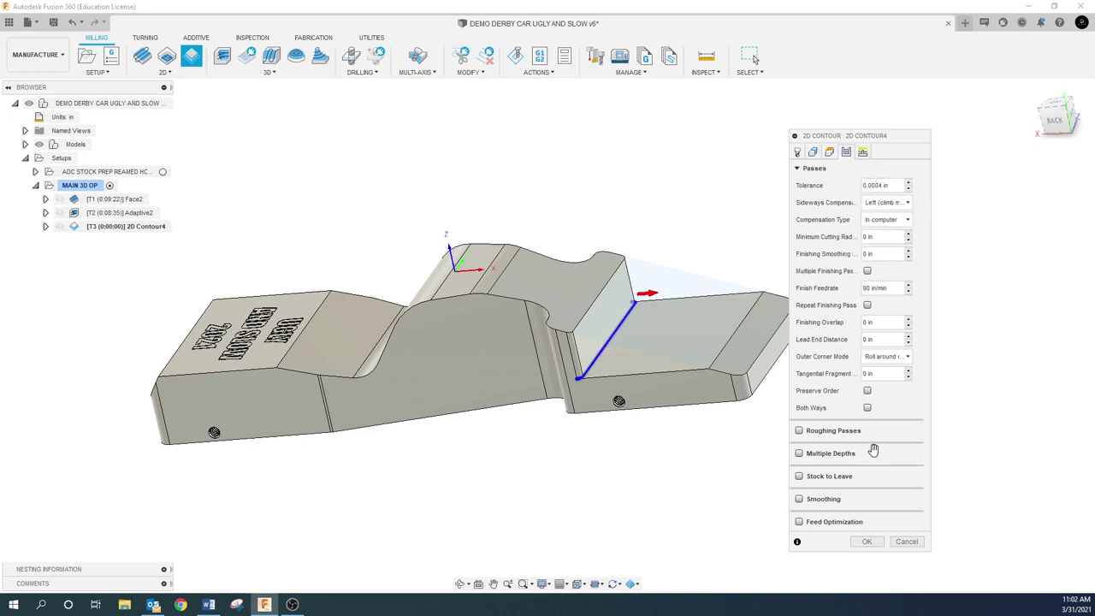
left_click(867, 541)
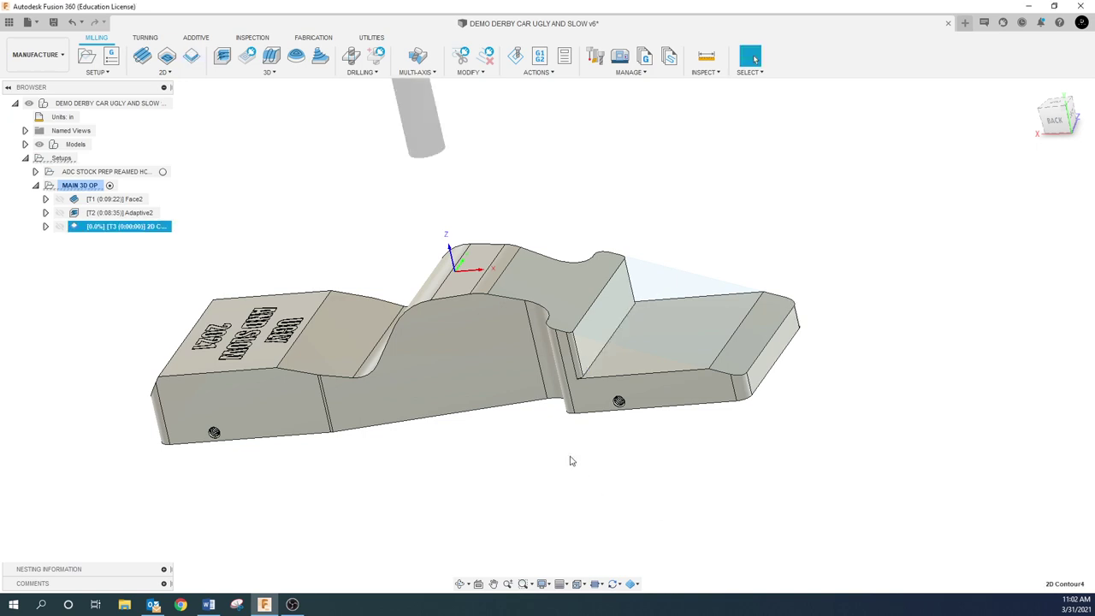
mouse_move(545, 302)
middle_mouse_down("shift")
mouse_move(549, 364)
mouse_move(565, 358)
middle_mouse_up("shift")
key("Escape")
- Simulate the whole MAIN 3D OP setup, inspect the 2D contour cut along the vertical wall, and close the simulation
left_click(77, 185)
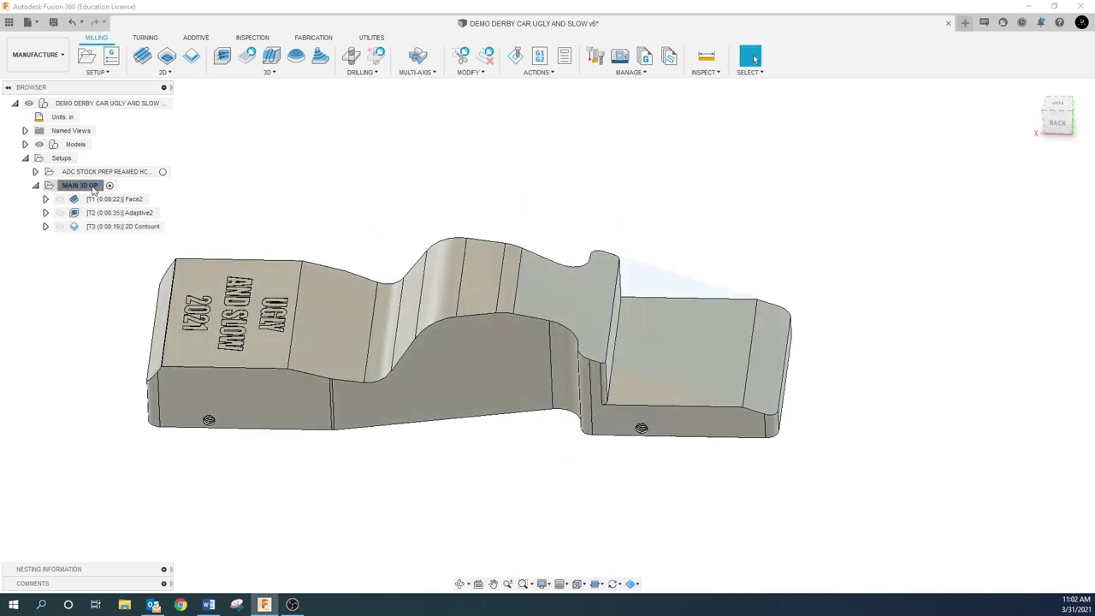
left_click(515, 56)
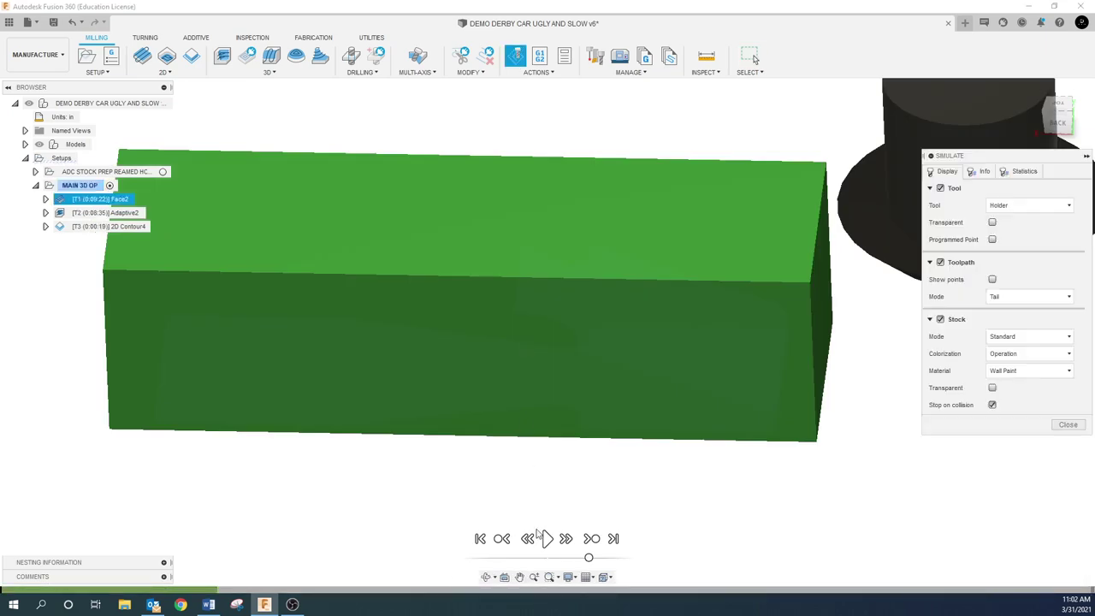
left_click(547, 537)
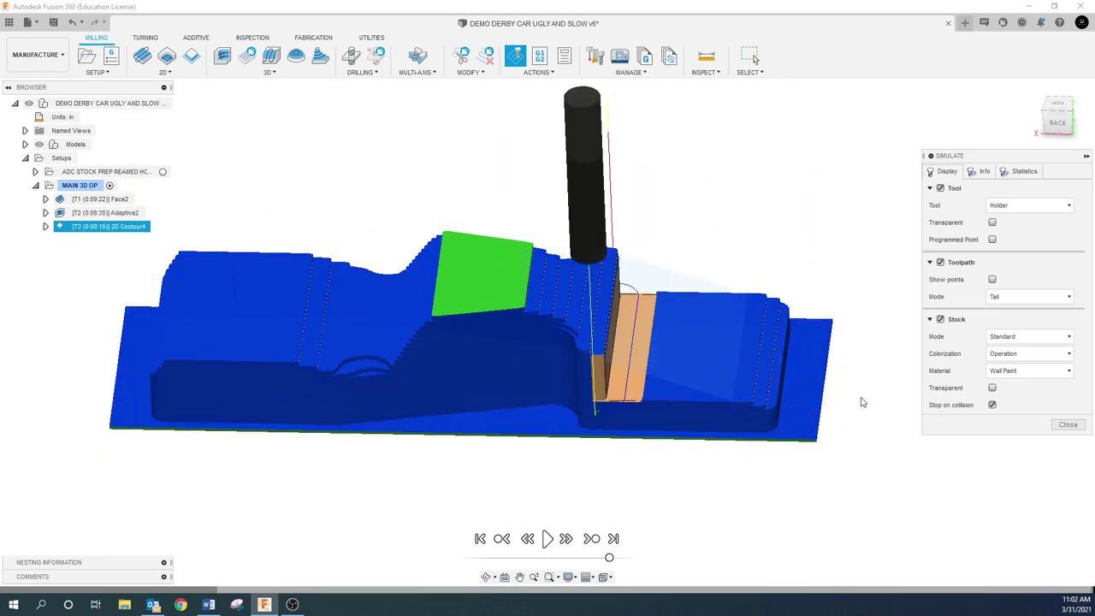
scroll(655, 444, "up", 3)
scroll(653, 444, "down", 3)
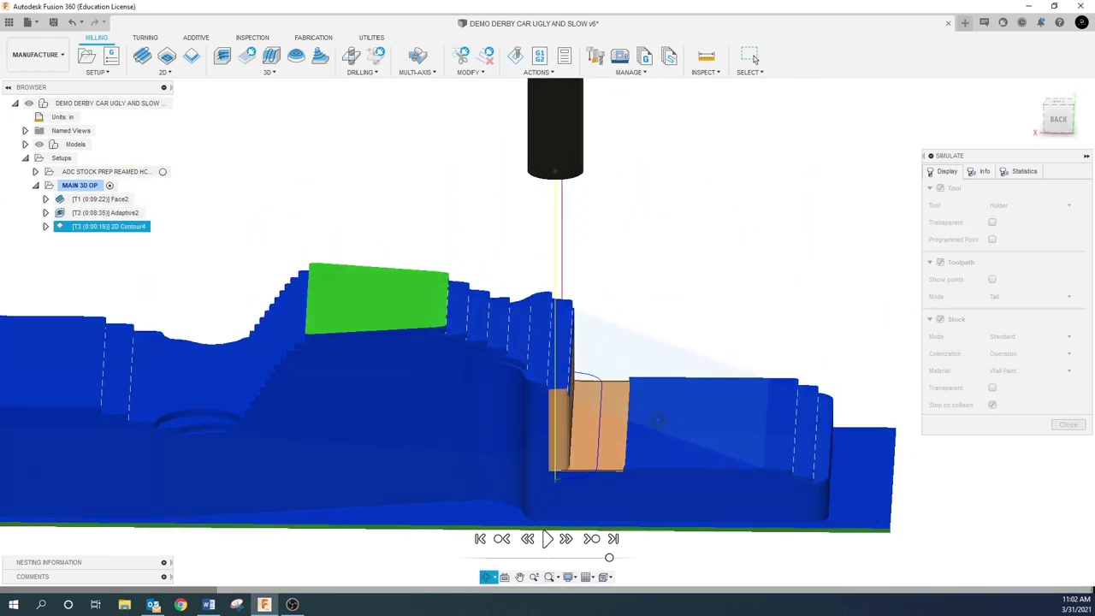
middle_click_drag(653, 444, 654, 401, "shift")
scroll(635, 460, "up", 3)
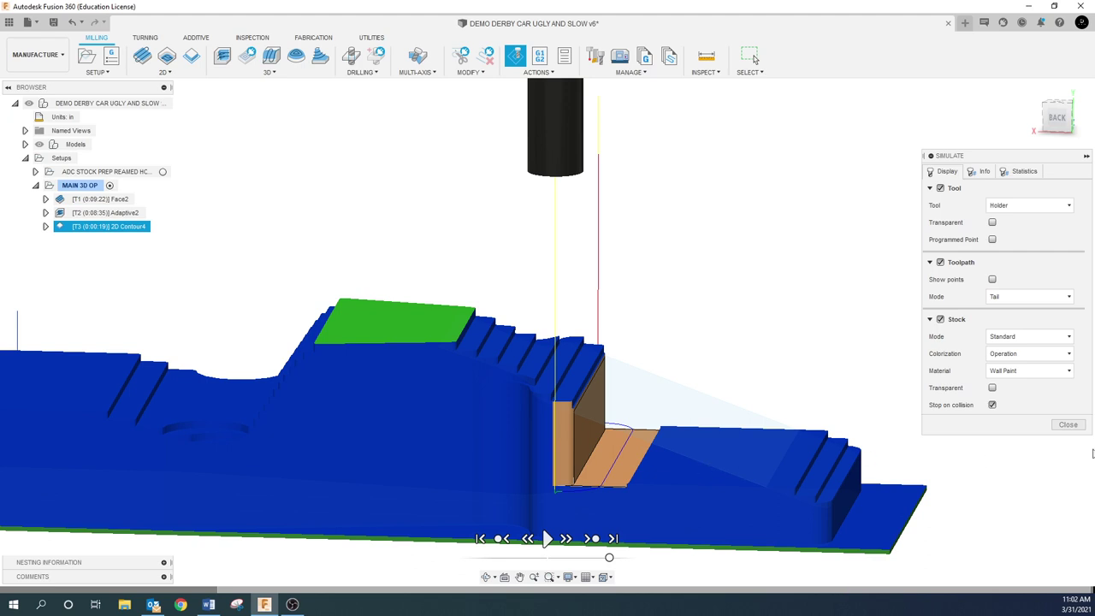
left_click(1066, 424)
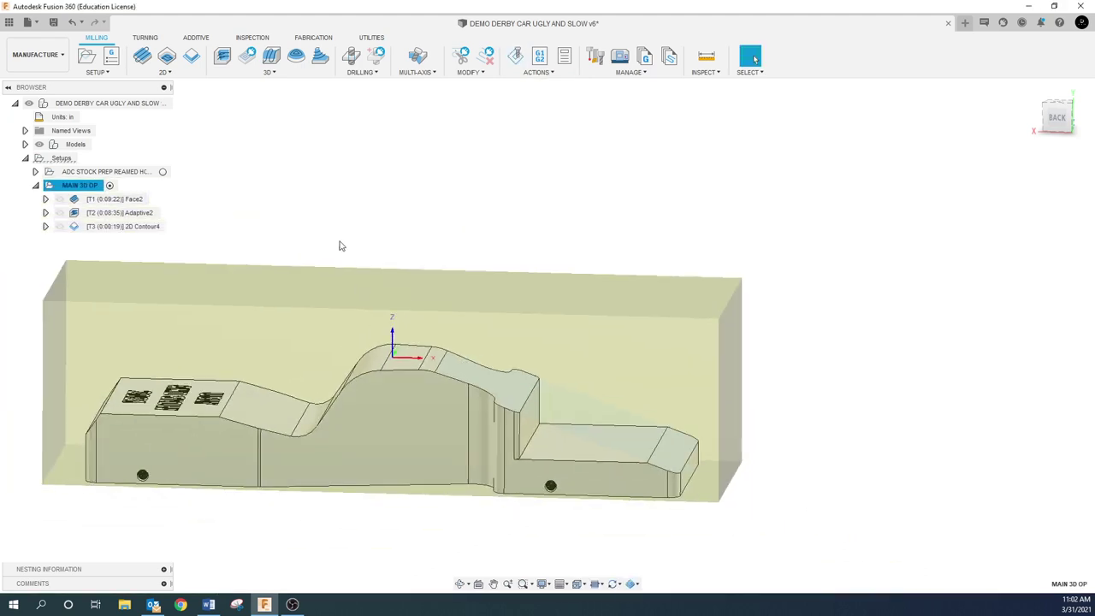
left_click(128, 226)
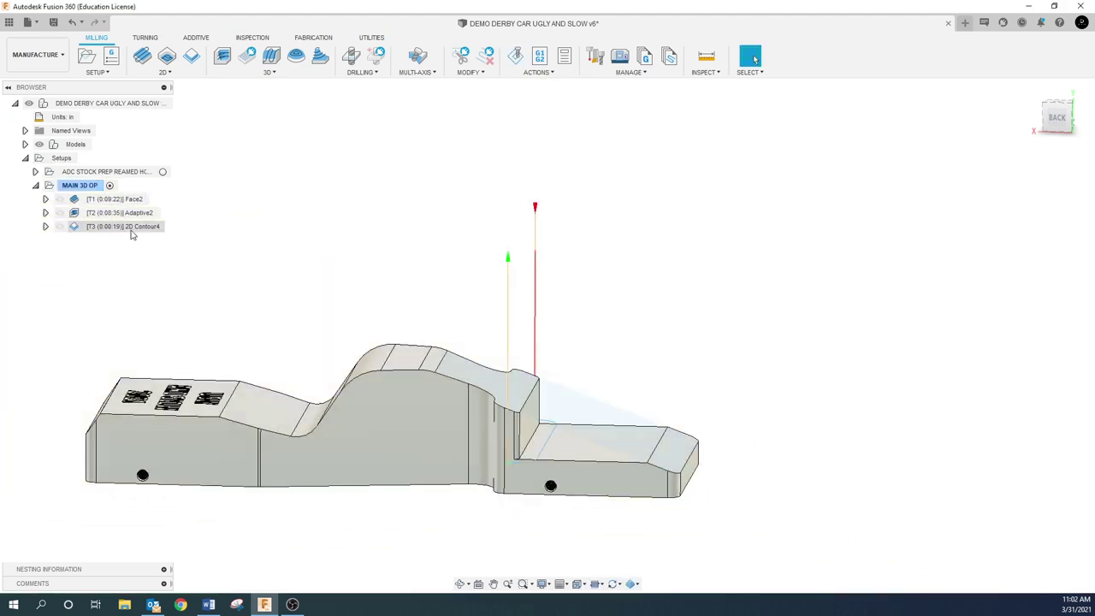
- Edit the 2D contour beside the low deck to use five finishing passes with a 0.2 in stepover, and regenerate it
right_click(134, 227)
left_click(174, 240)
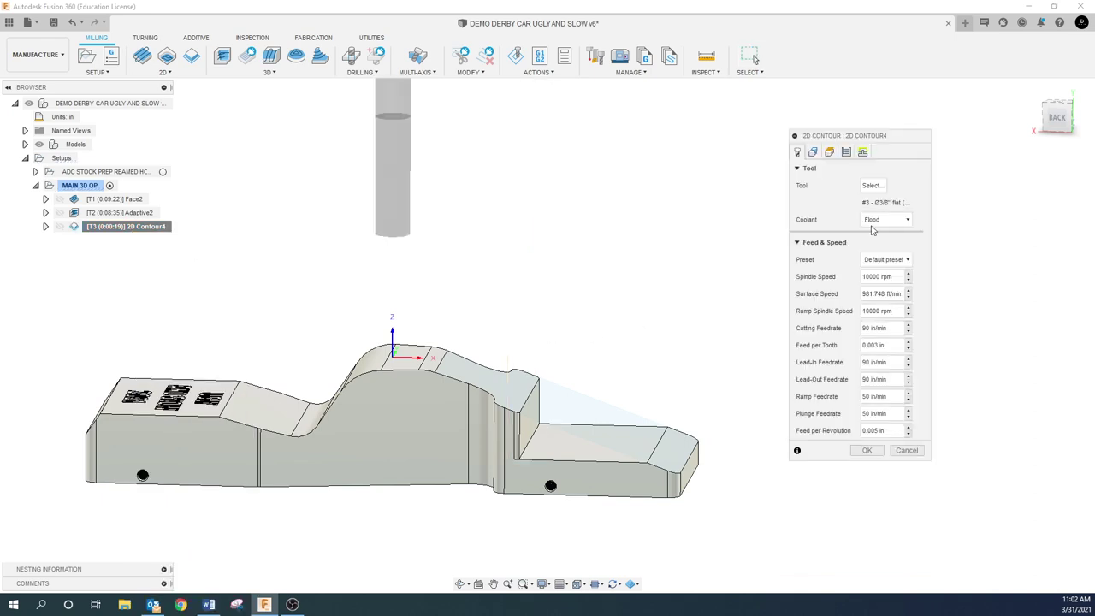
left_click(847, 152)
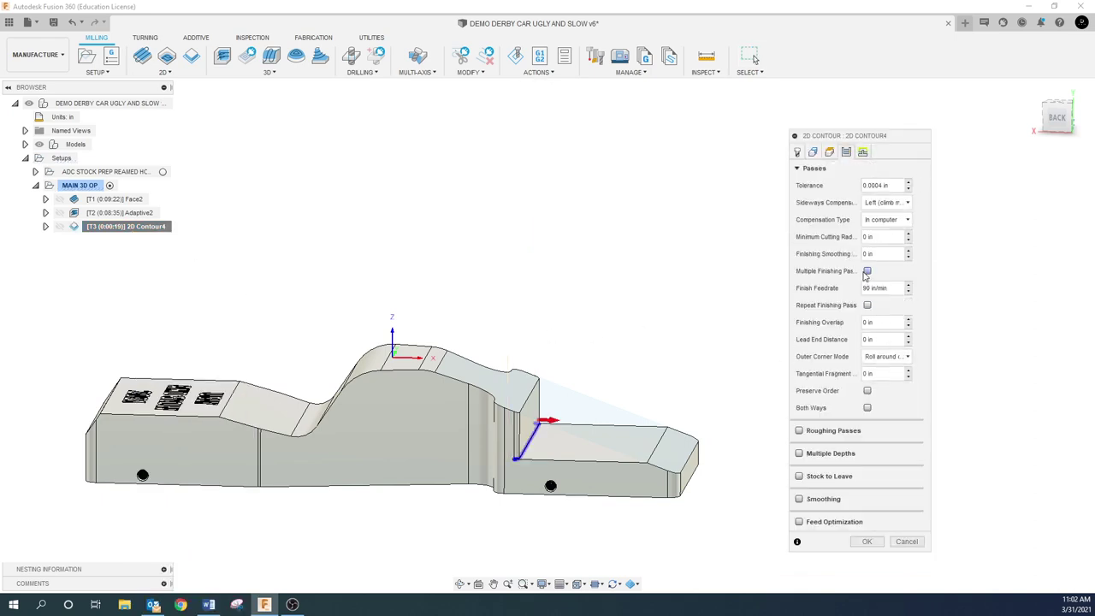
left_click(867, 271)
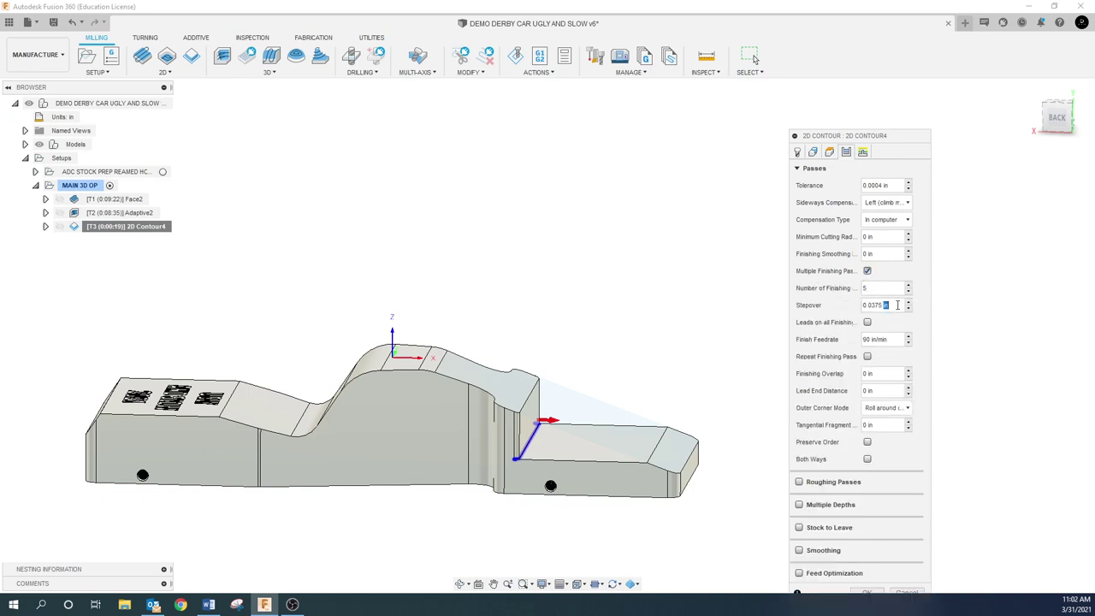
type(".2")
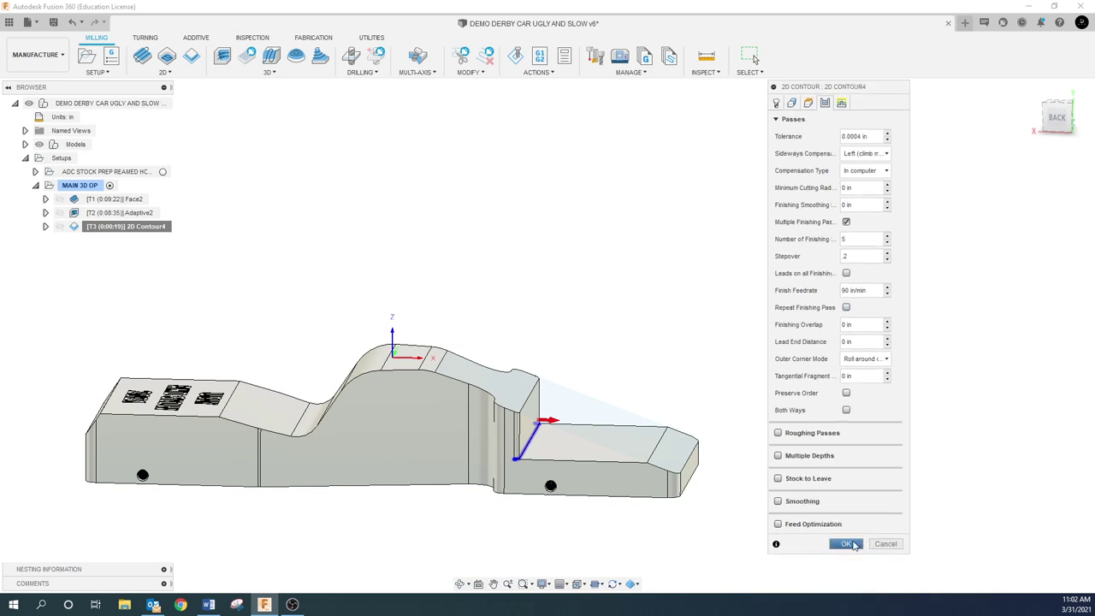
left_click(846, 545)
middle_click_drag(480, 376, 586, 407, "shift")
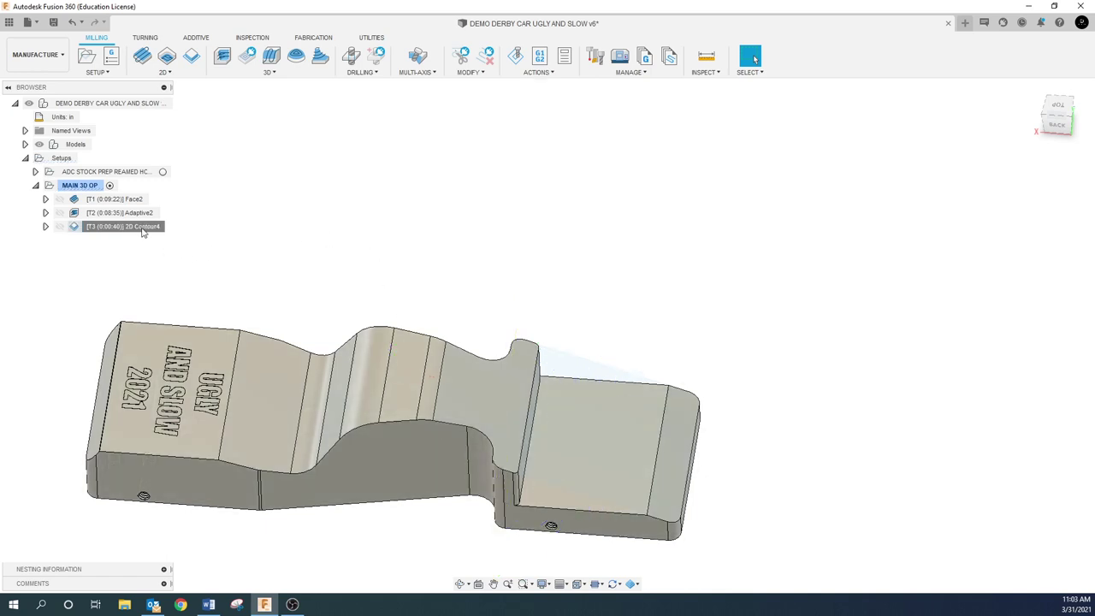
- Set the 2D contour's finishing stepover to 0.3 in and its number of finishing passes to 6, and regenerate the toolpath
right_click(142, 226)
left_click(167, 239)
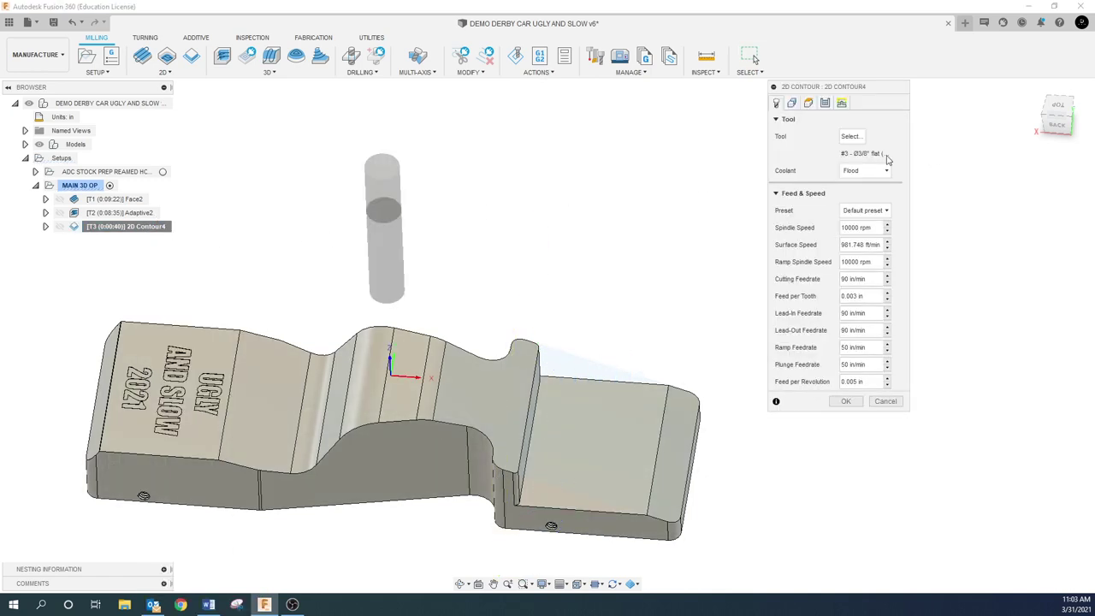
left_click(826, 103)
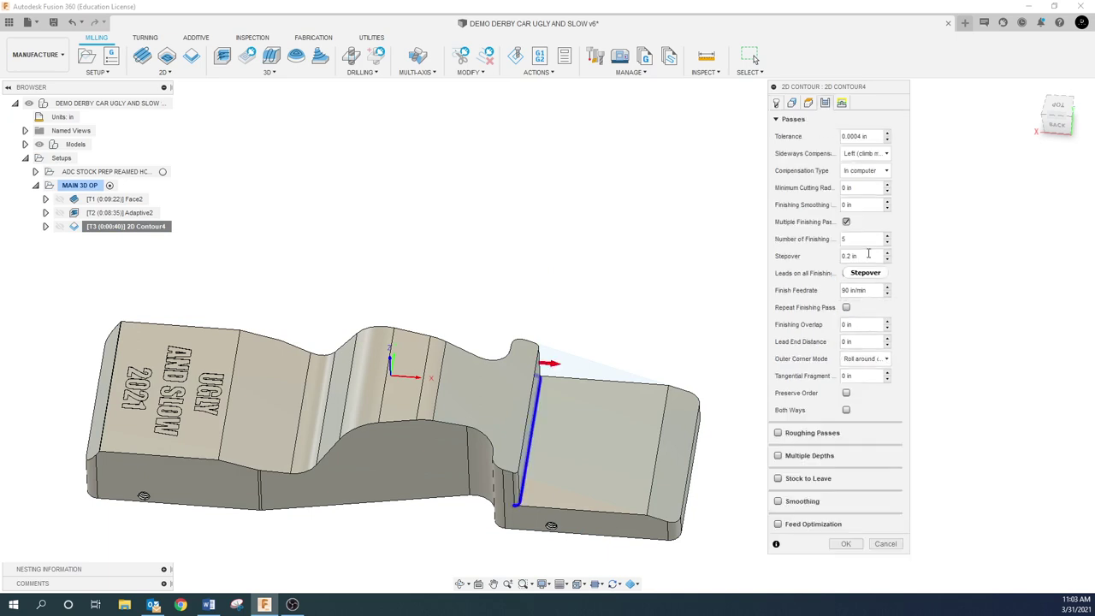
left_click(867, 255)
type(".3")
left_click(862, 239)
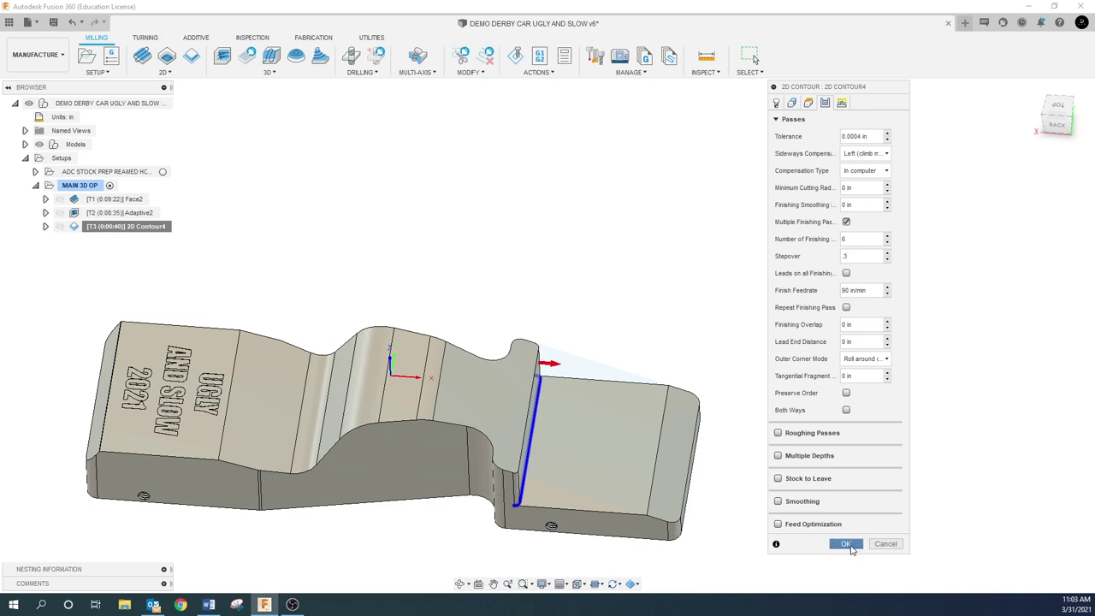
left_click(845, 544)
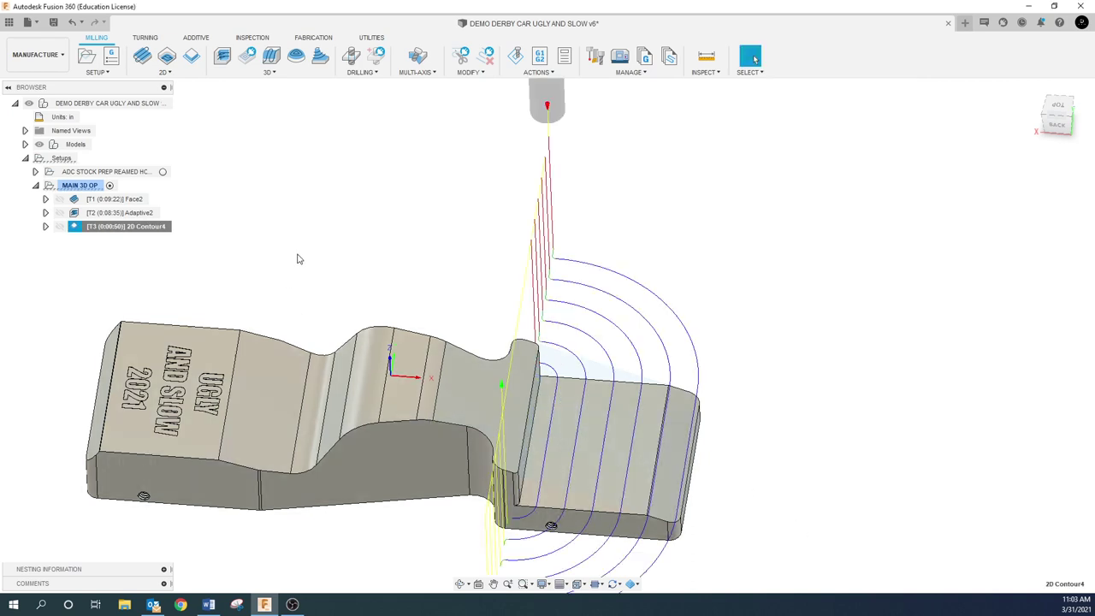
- Set the 2D contour's number of finishing passes to 5 and regenerate the toolpath
left_click(297, 259)
right_click(125, 226)
left_click(158, 241)
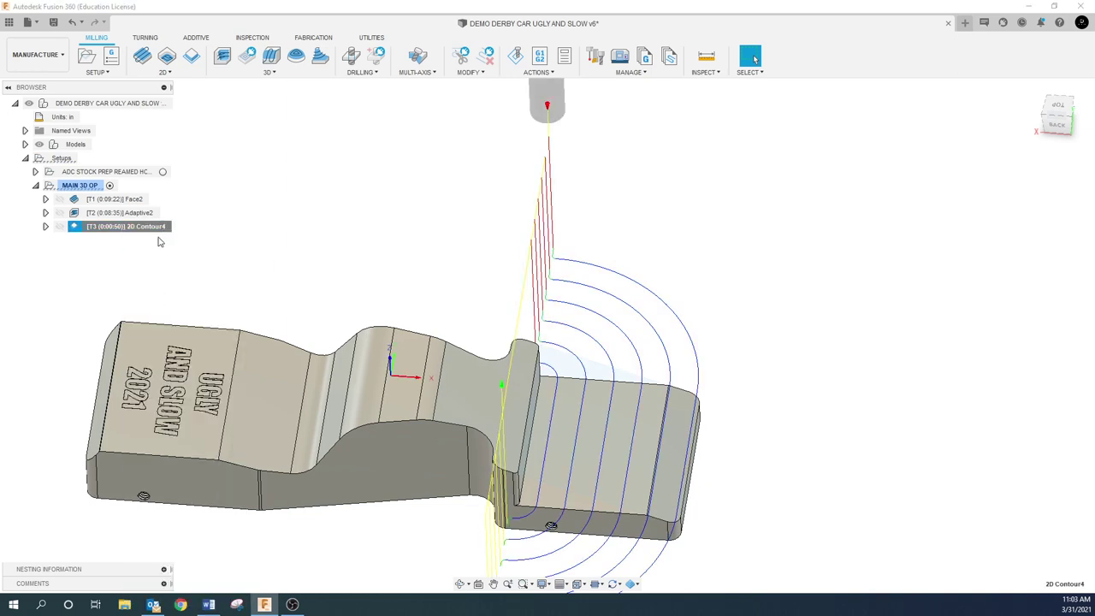
left_click(824, 106)
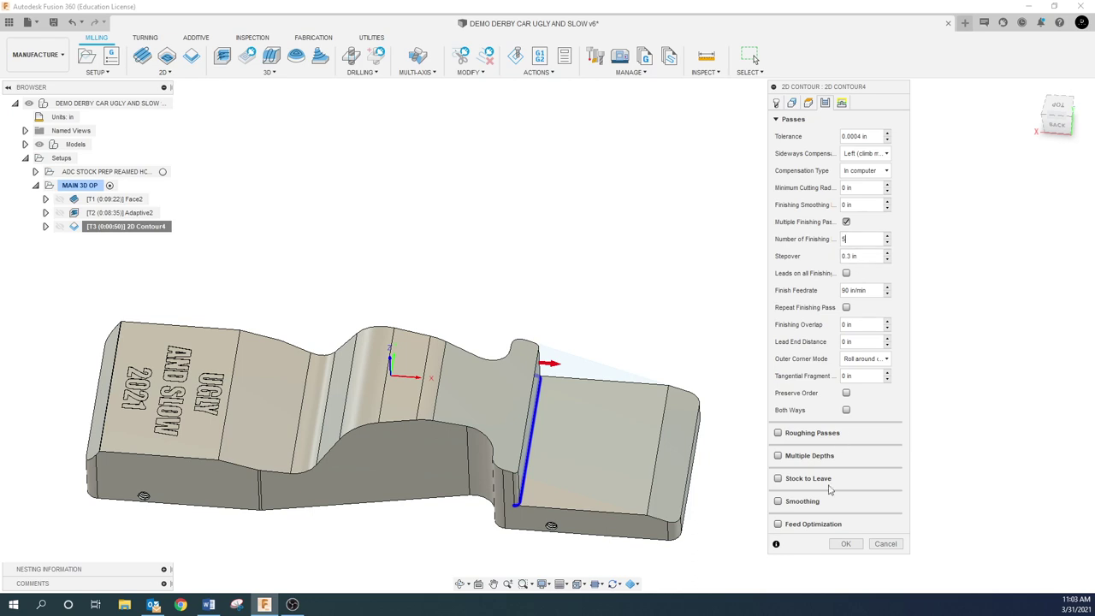
left_click(845, 544)
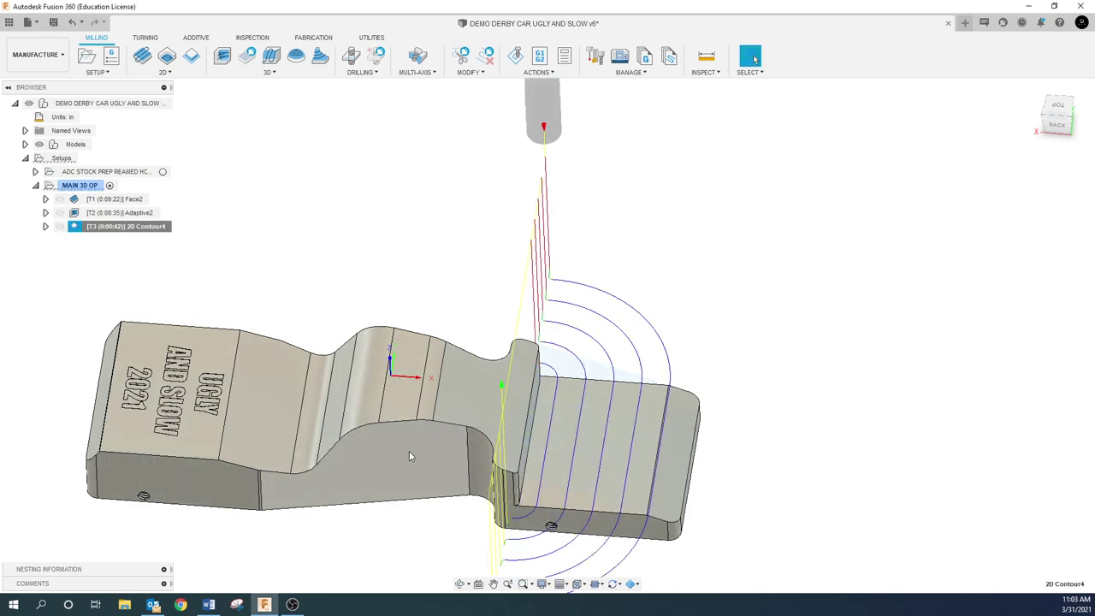
- Inspect how the 2D contour passes cover the low flat deck from several angles, and clear the selection
left_click(493, 583)
left_click_drag(469, 522, 455, 437)
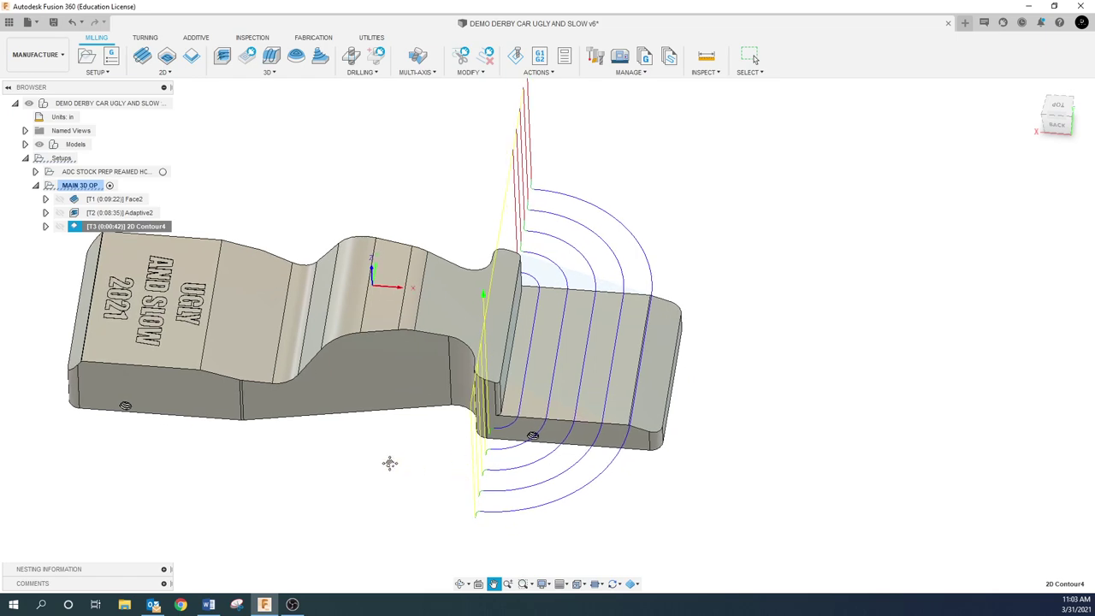
middle_click_drag(384, 479, 384, 482, "shift")
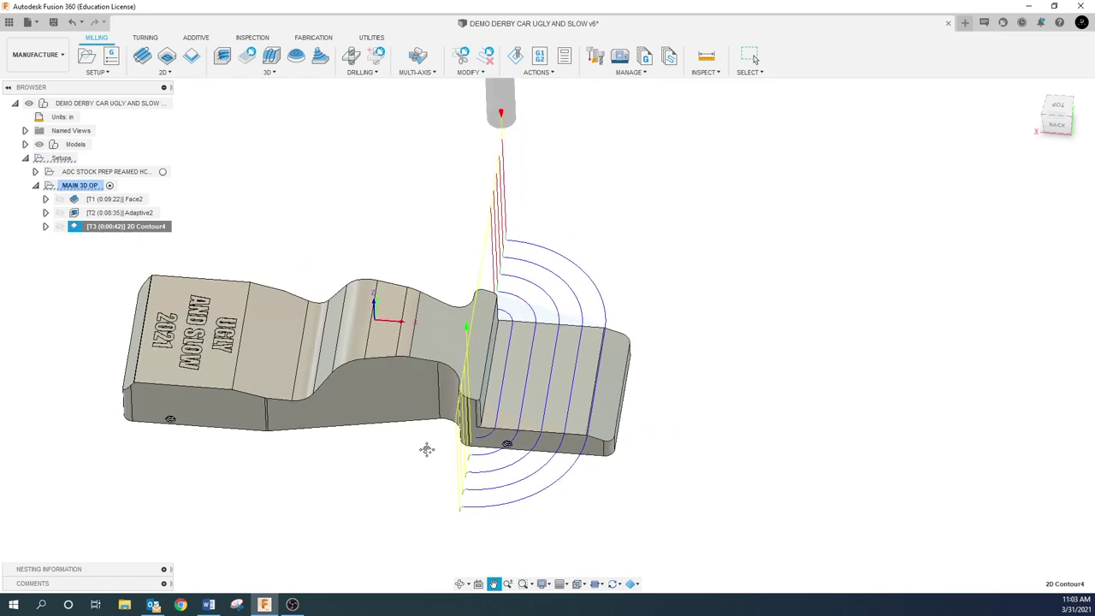
middle_click_drag(425, 450, 445, 430, "shift")
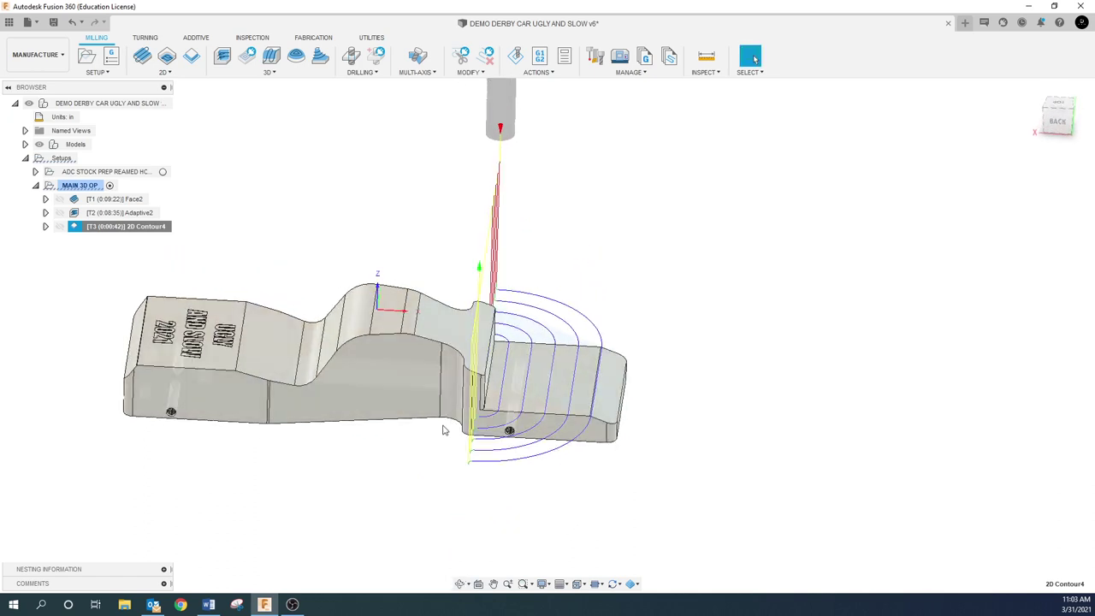
left_click(310, 228)
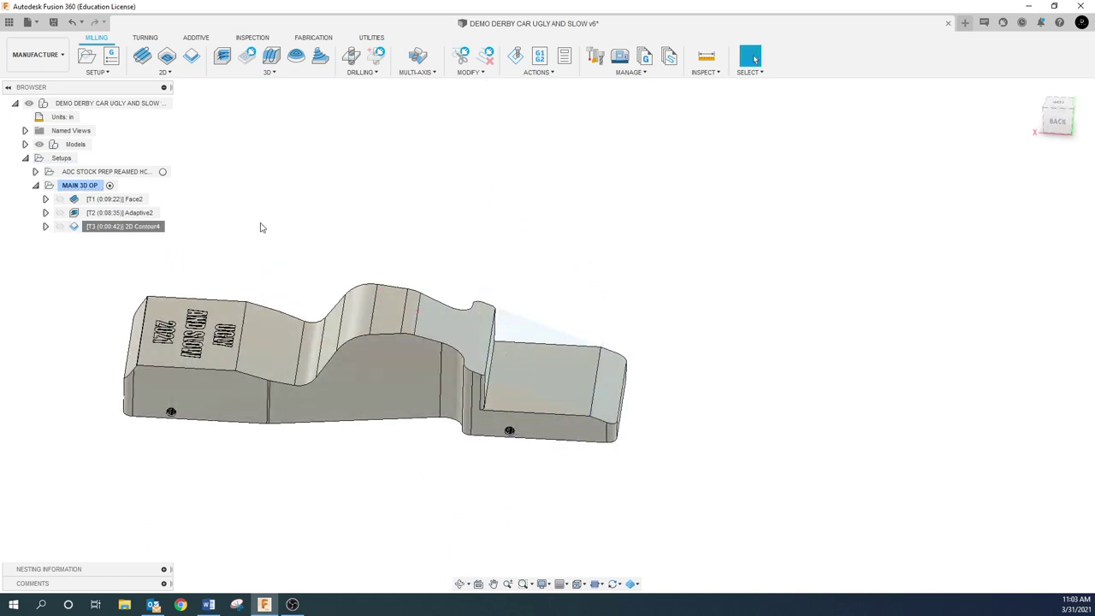
left_click(137, 228)
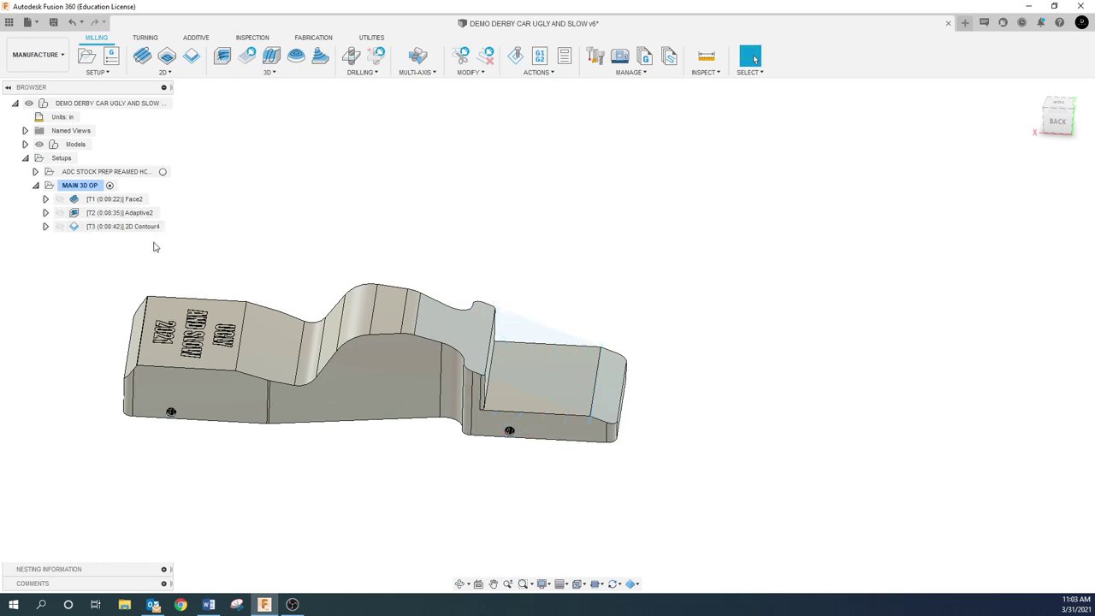
middle_click_drag(242, 361, 253, 351, "shift")
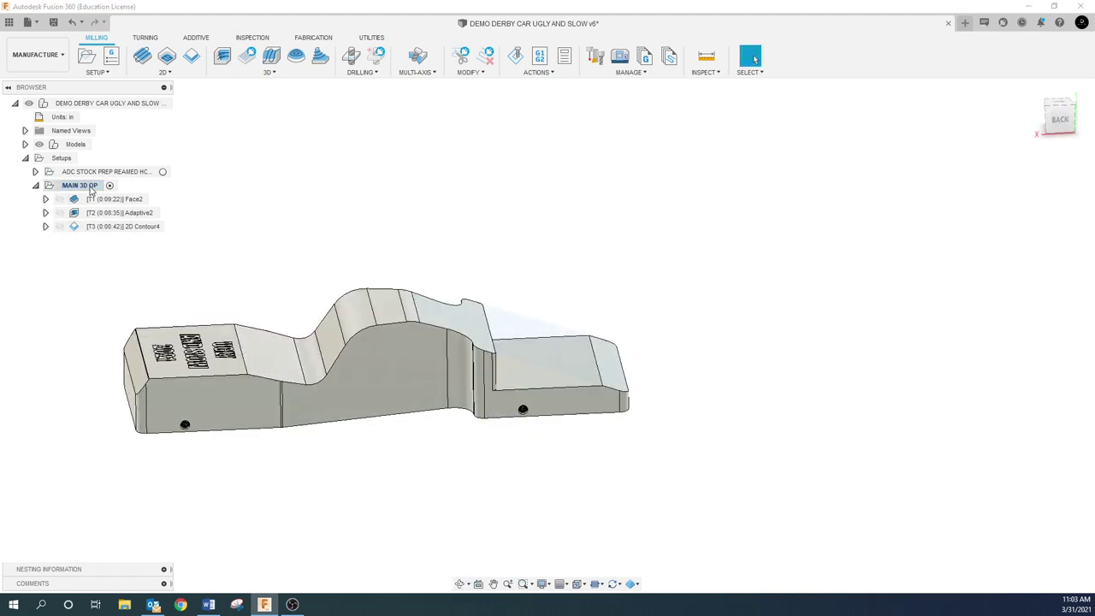
- Add a 3D parallel operation to the MAIN 3D OP setup
right_click(89, 187)
mouse_move(124, 214)
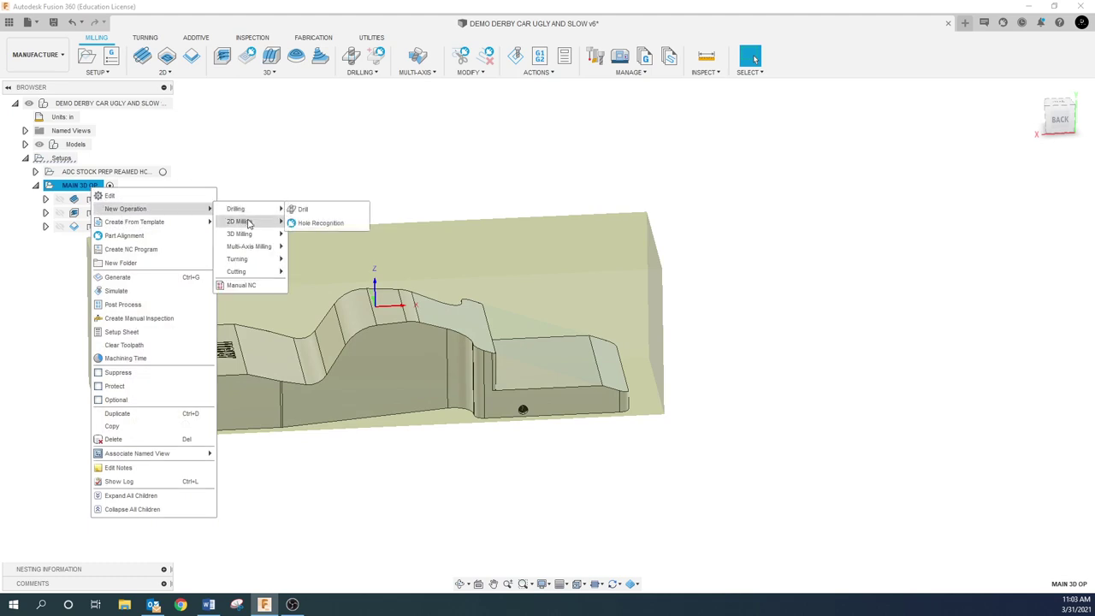
mouse_move(255, 235)
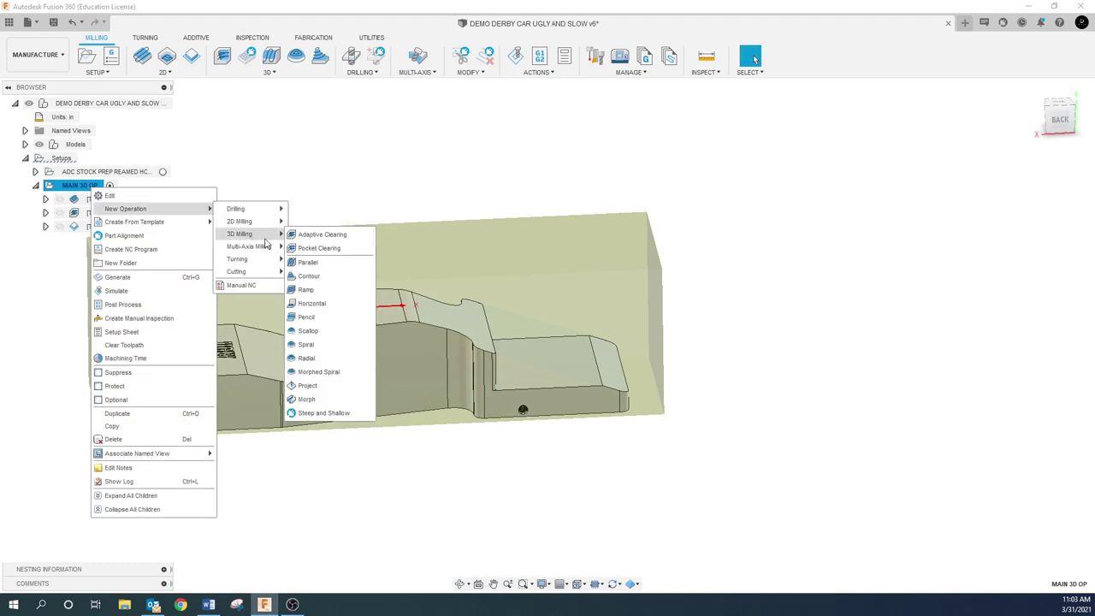
left_click(322, 264)
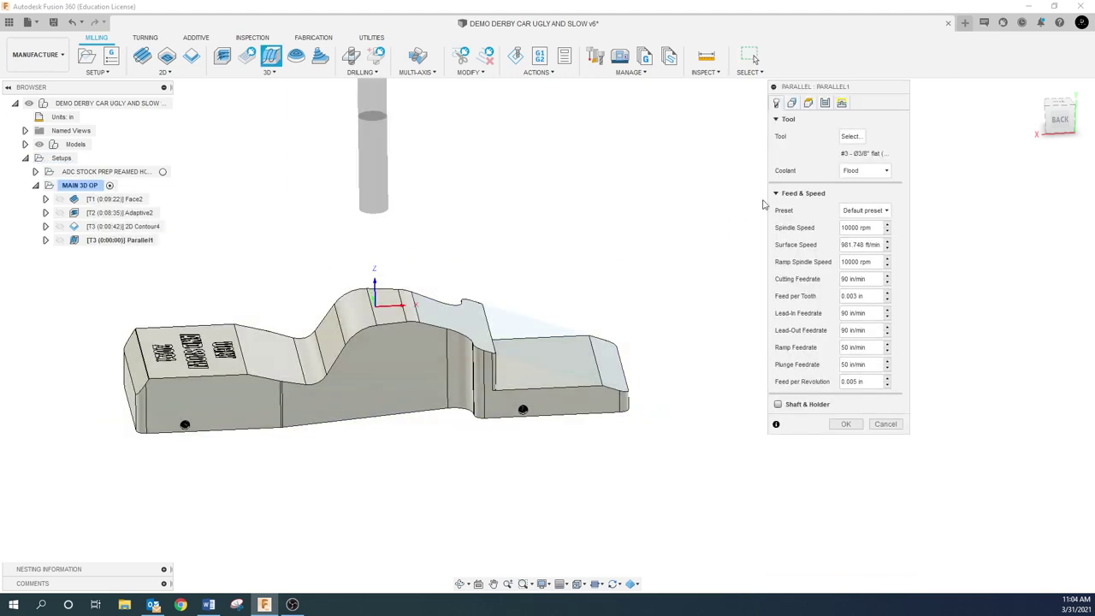
- Create a ball end mill in the DEMO DERBY CAR document's tool library, described as .375 BALL NOSE
left_click(847, 138)
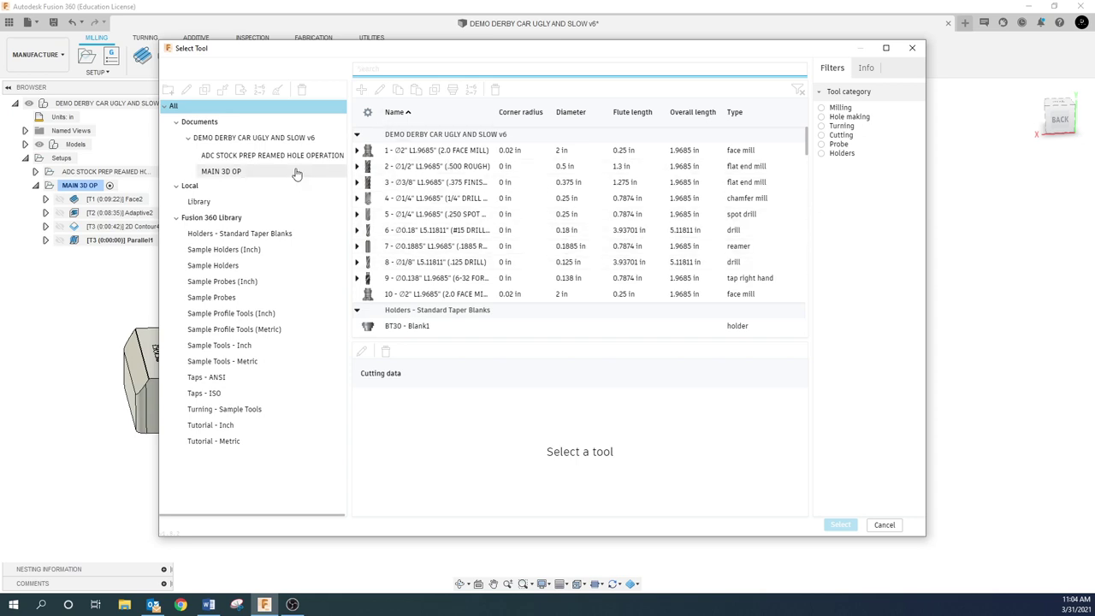
left_click(256, 141)
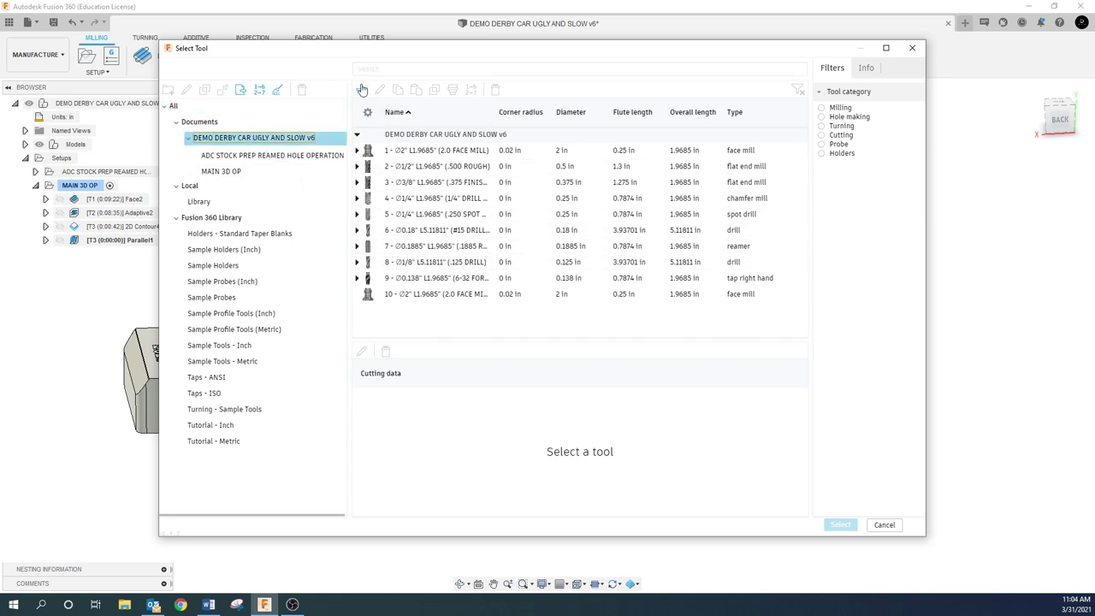
left_click(361, 90)
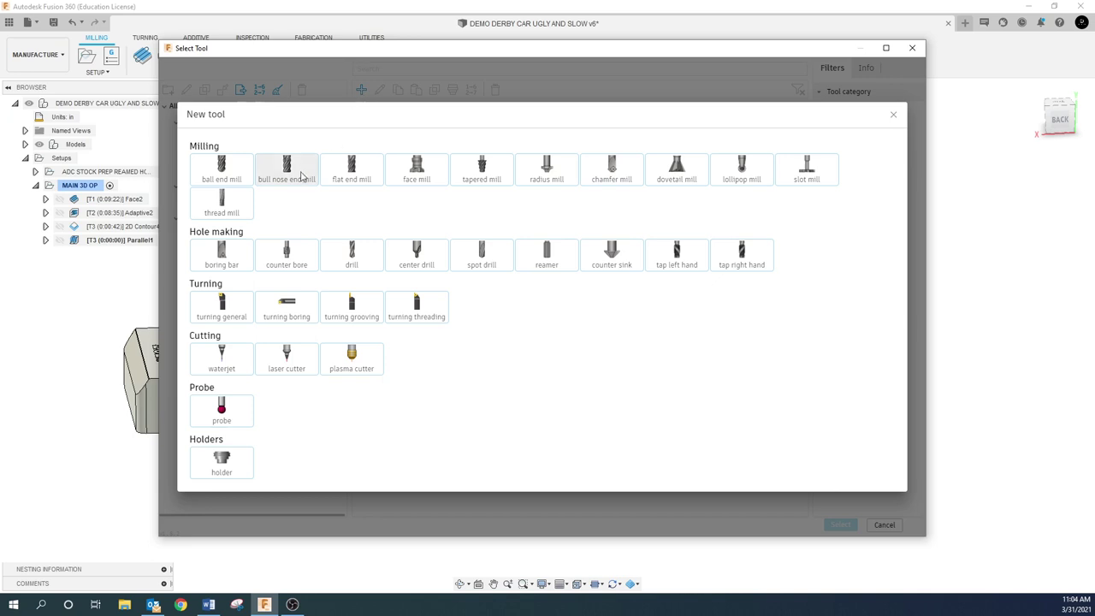
left_click(236, 180)
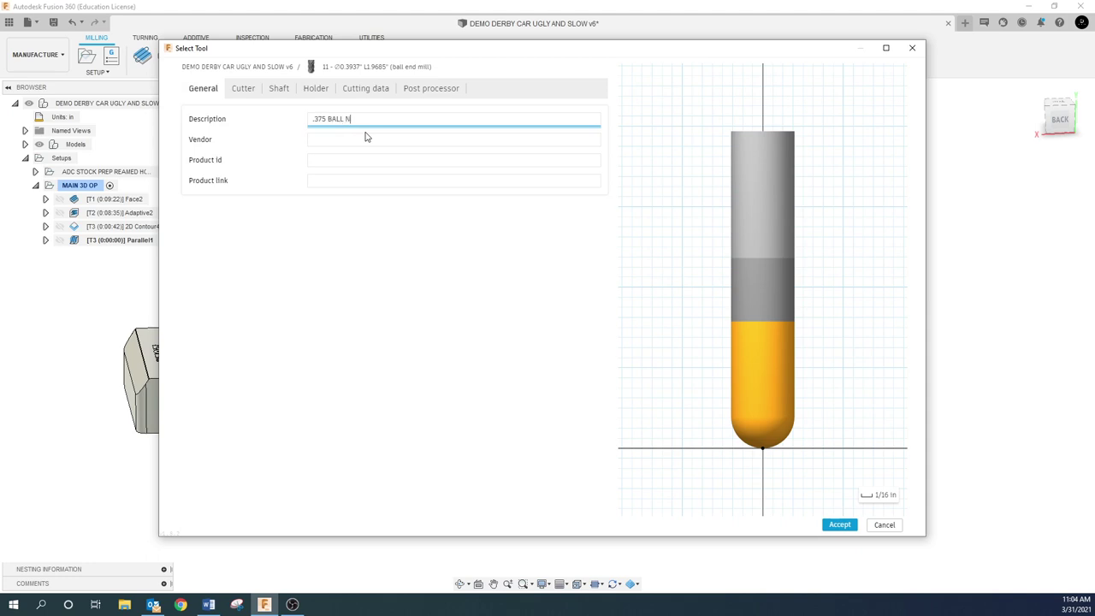
- Set the ball end mill's diameter to 0.375 in and its flute length to 1 in, keeping the default shoulder length
left_click(243, 89)
left_click(362, 251)
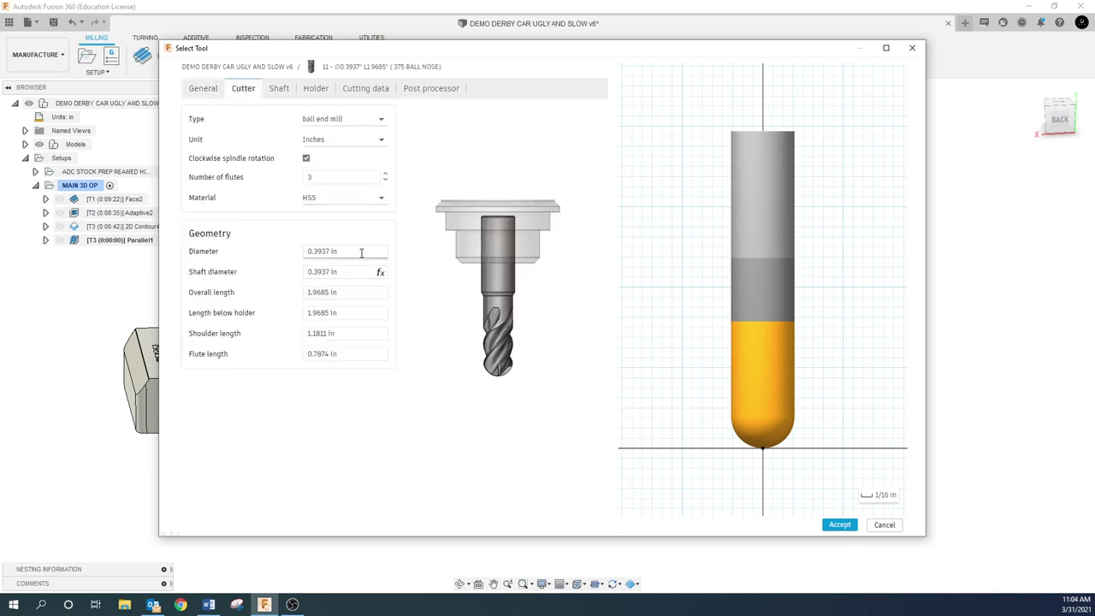
type(".3765")
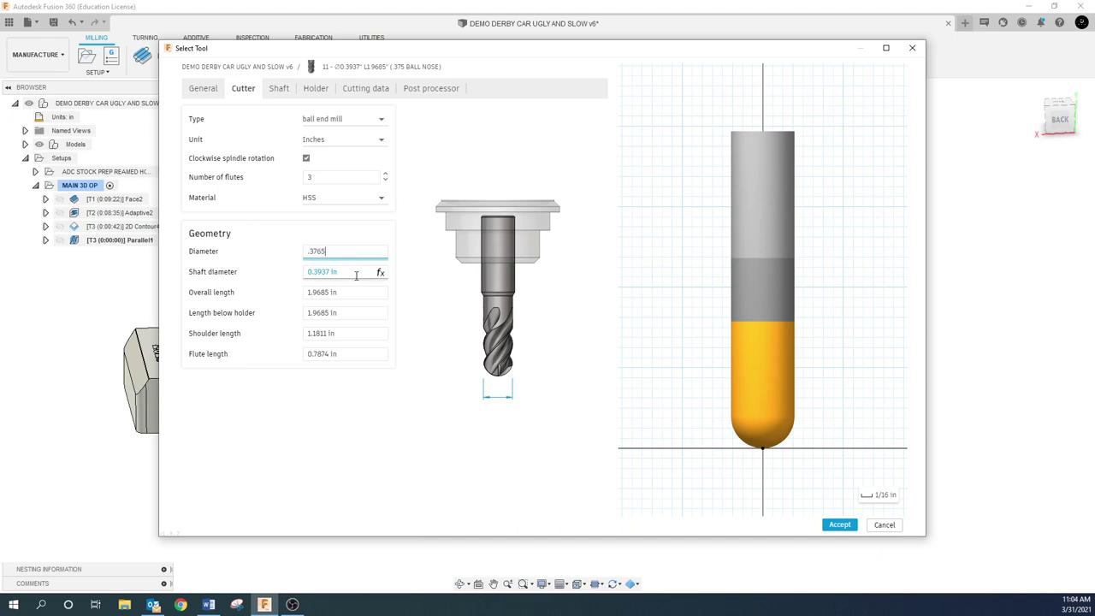
left_click(359, 272)
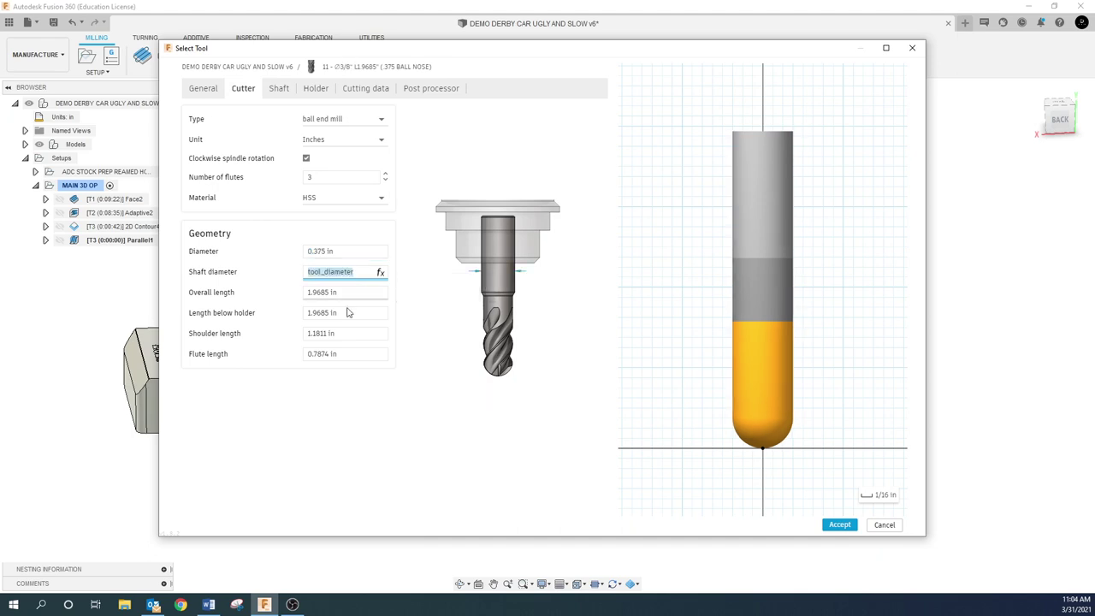
left_click(342, 333)
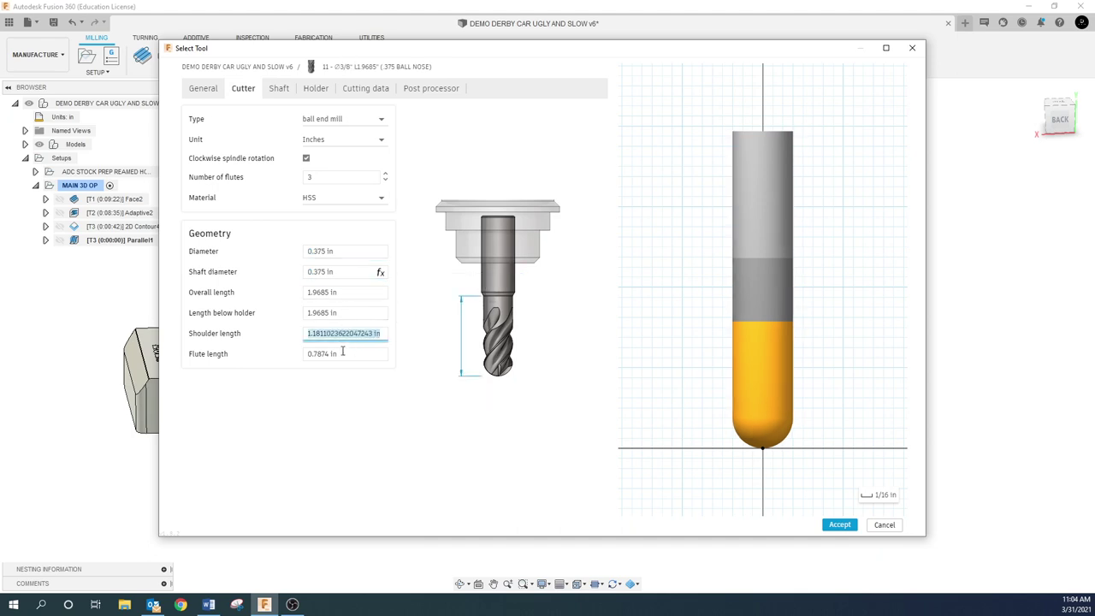
left_click(342, 354)
type("1.0")
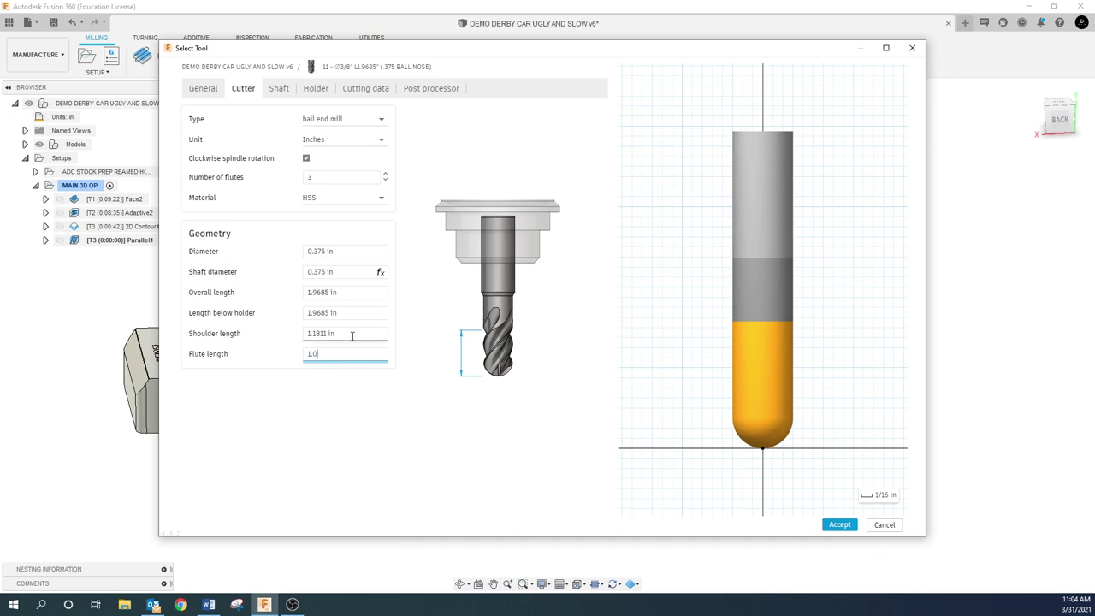
left_click(352, 334)
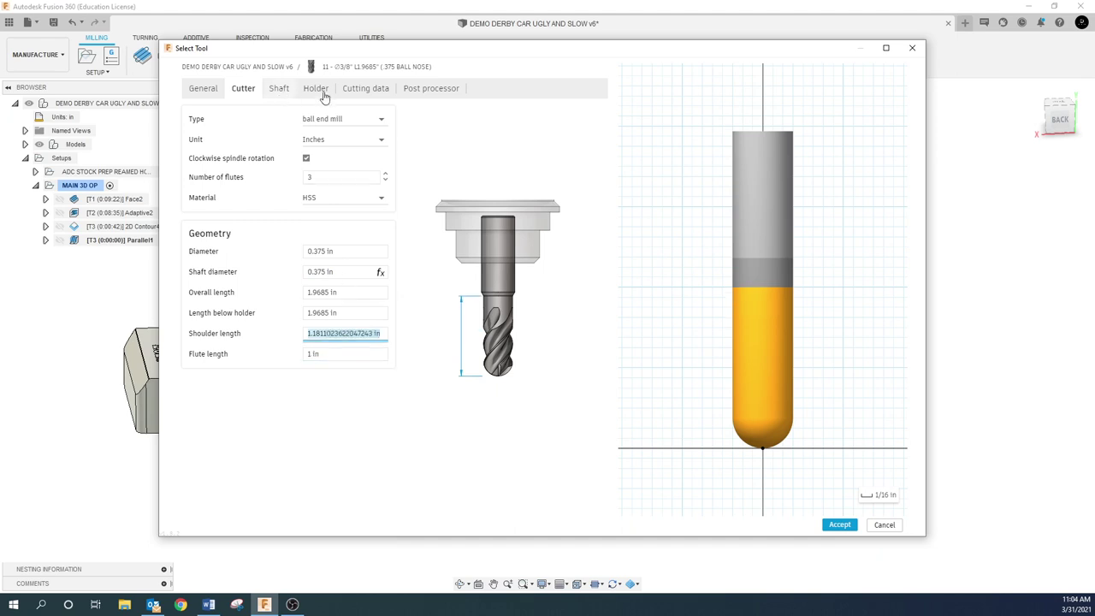
- Set both the spindle speed and the ramp spindle speed of the .375 ball nose to 10000 rpm
left_click(363, 89)
left_click(501, 140)
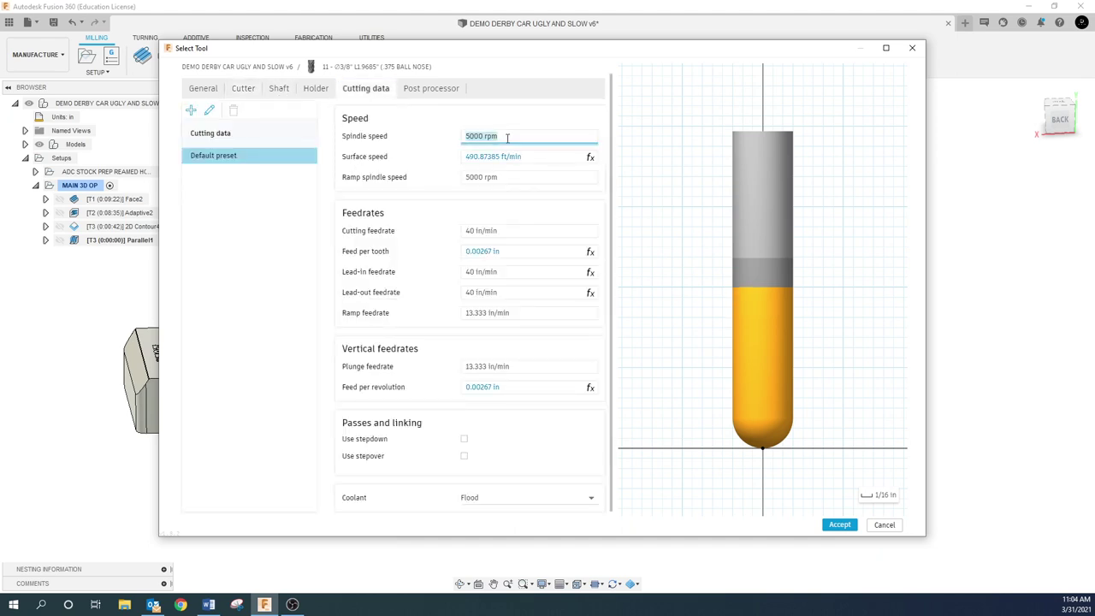
type("10000")
left_click(513, 178)
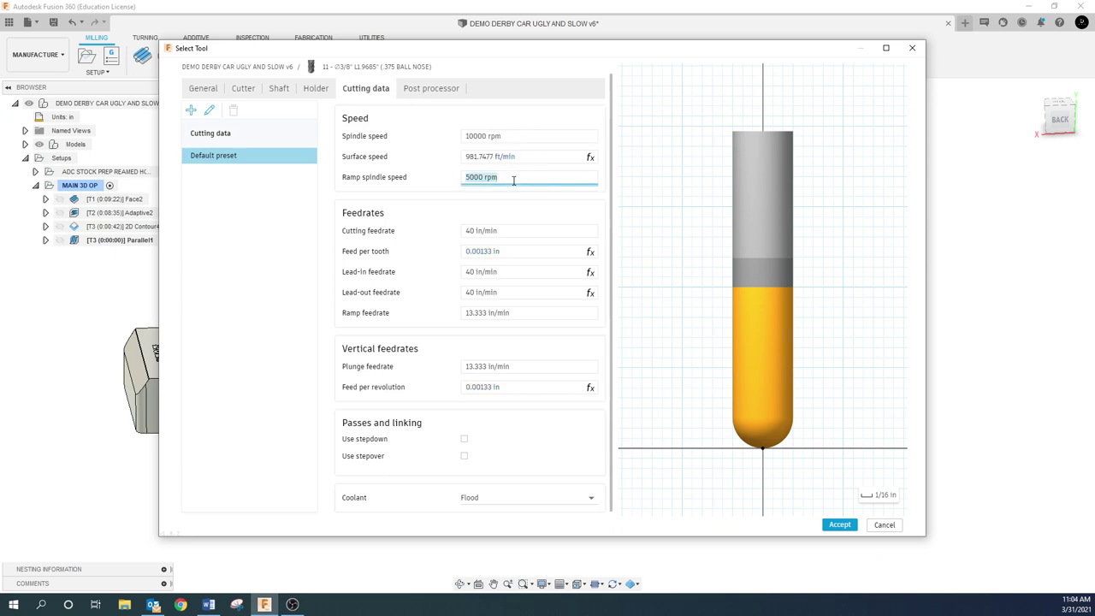
type("10000")
- Set the ball nose's cutting and lead-in feedrates to 100 in/min, ramp feedrate to 50 in/min and plunge feedrate to 25 in/min
left_click(516, 231)
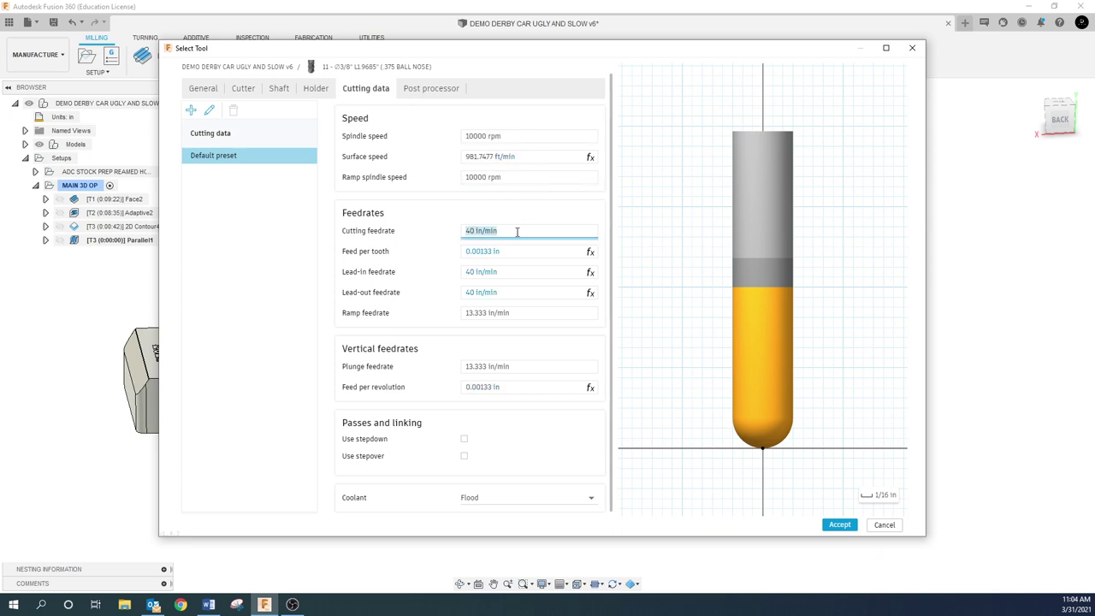
type("100")
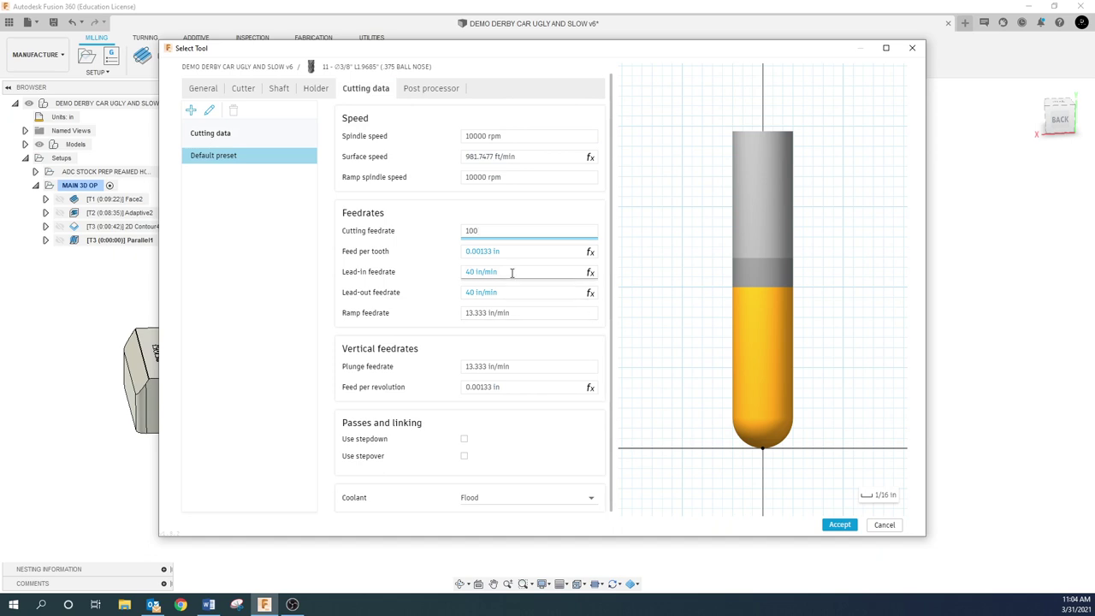
left_click(511, 271)
type("100")
left_click(516, 292)
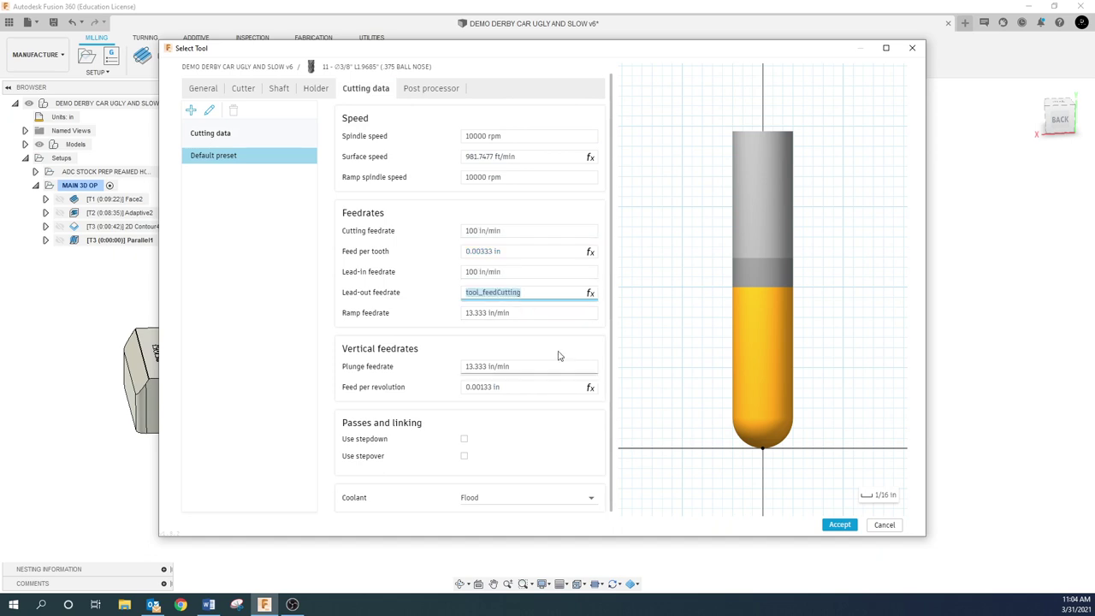
left_click(528, 312)
type("50")
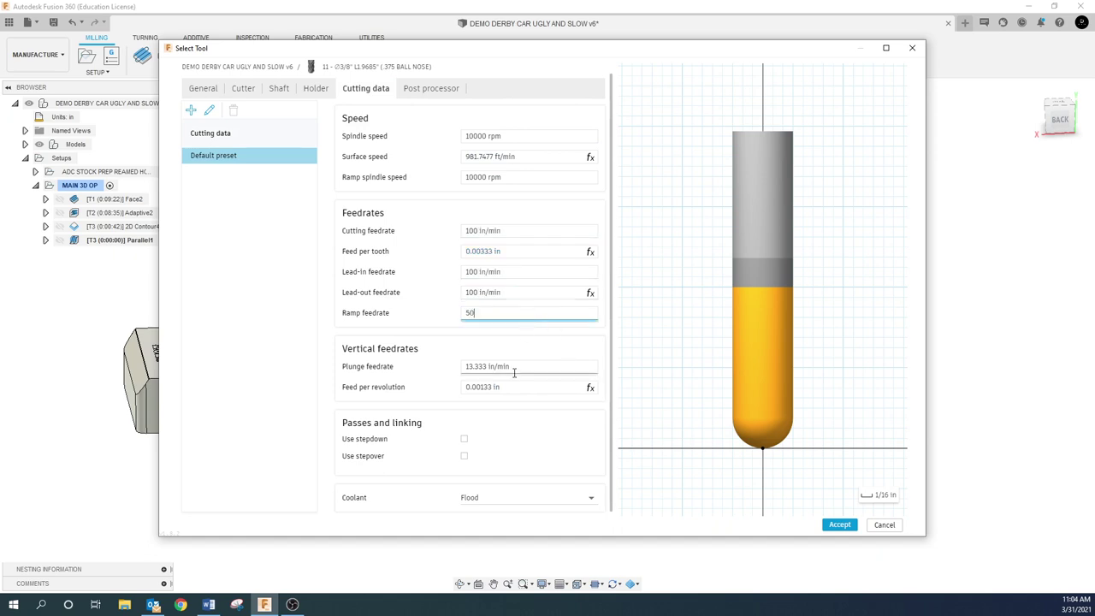
left_click(523, 366)
type("25")
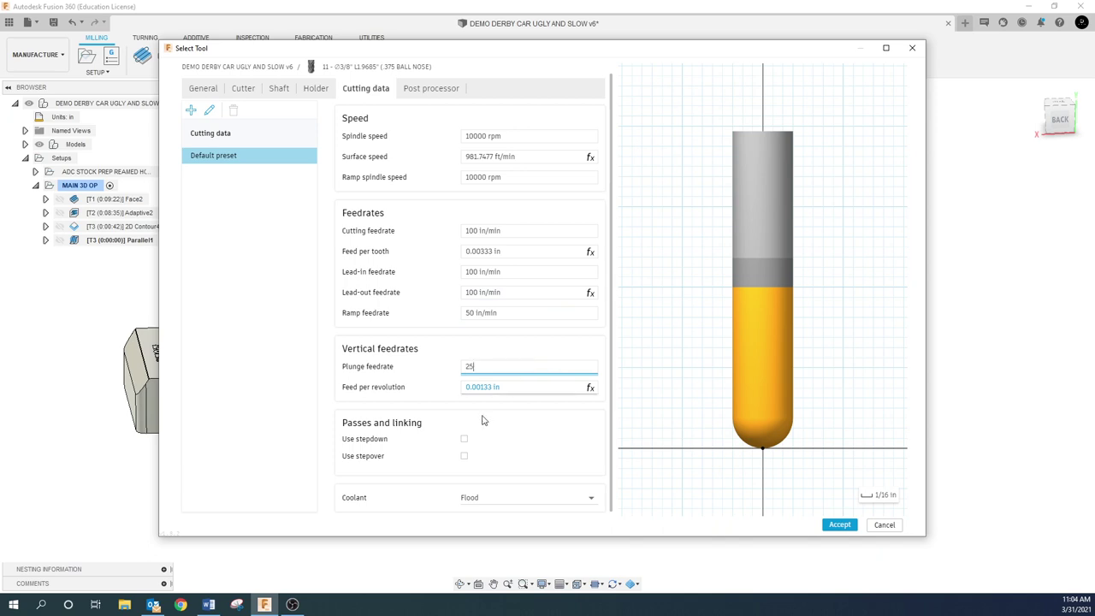
- Add a post processor comment to the ball end mill, accept the tool and assign it to the parallel operation
left_click(421, 88)
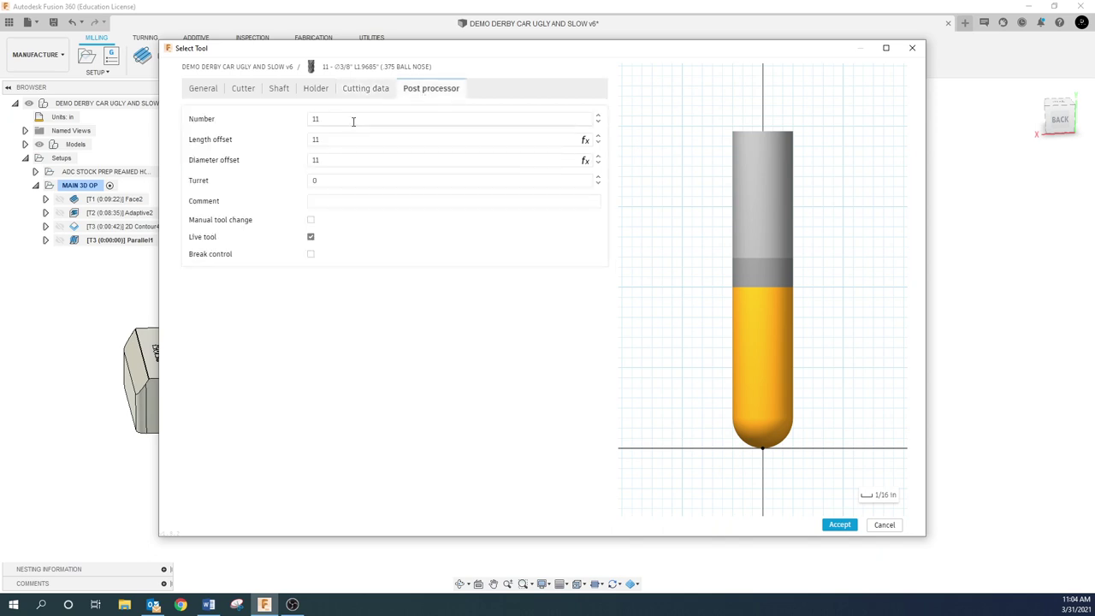
left_click(337, 200)
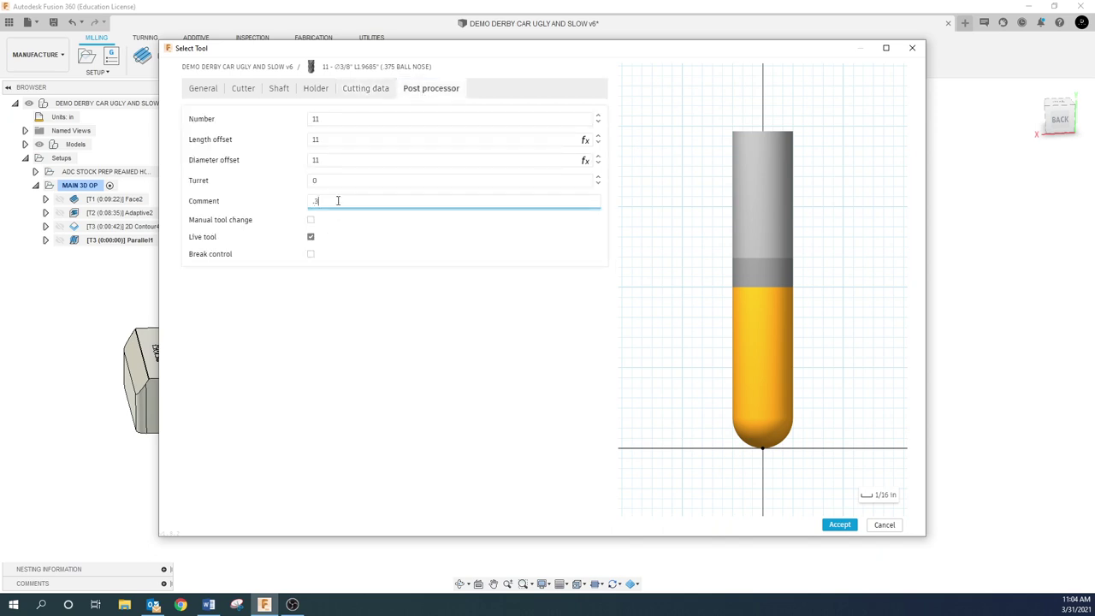
left_click(834, 524)
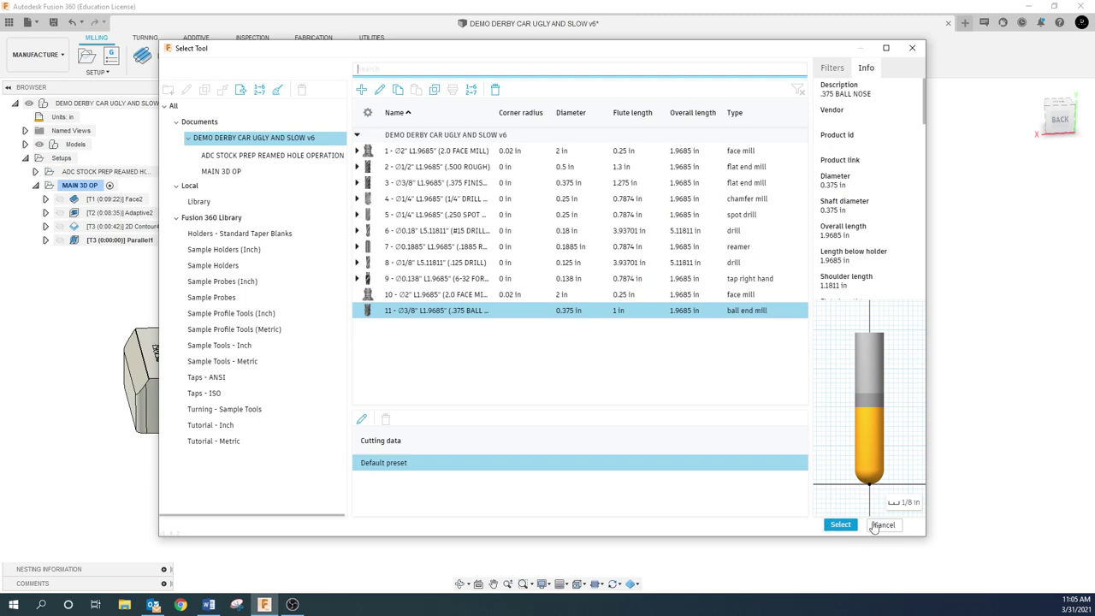
left_click(839, 524)
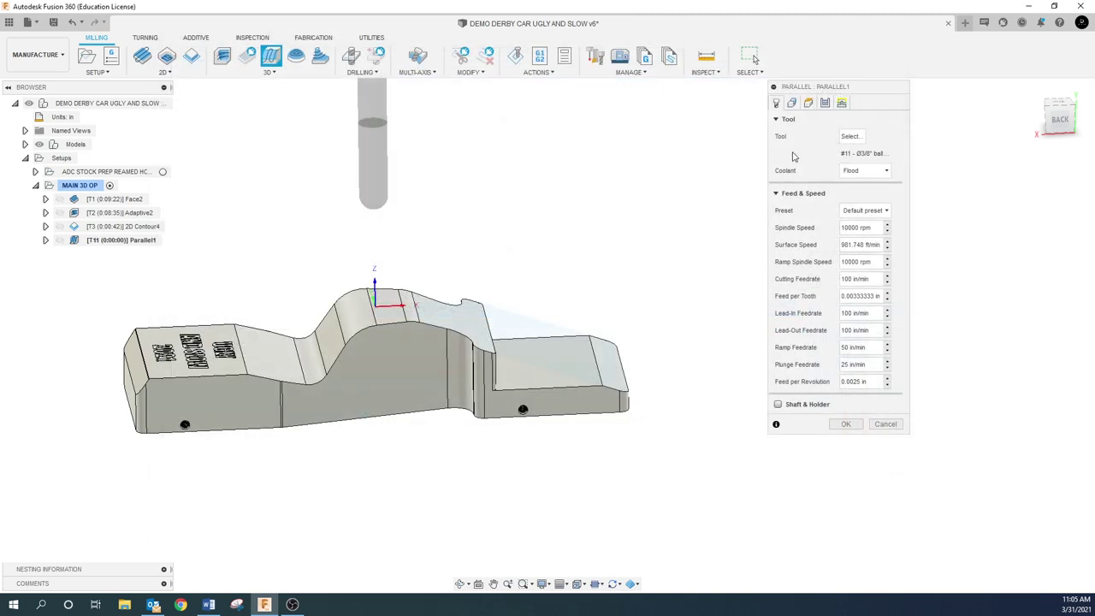
- Choose the closed chain around the car body's bottom edge as the parallel operation's machining boundary
left_click(792, 104)
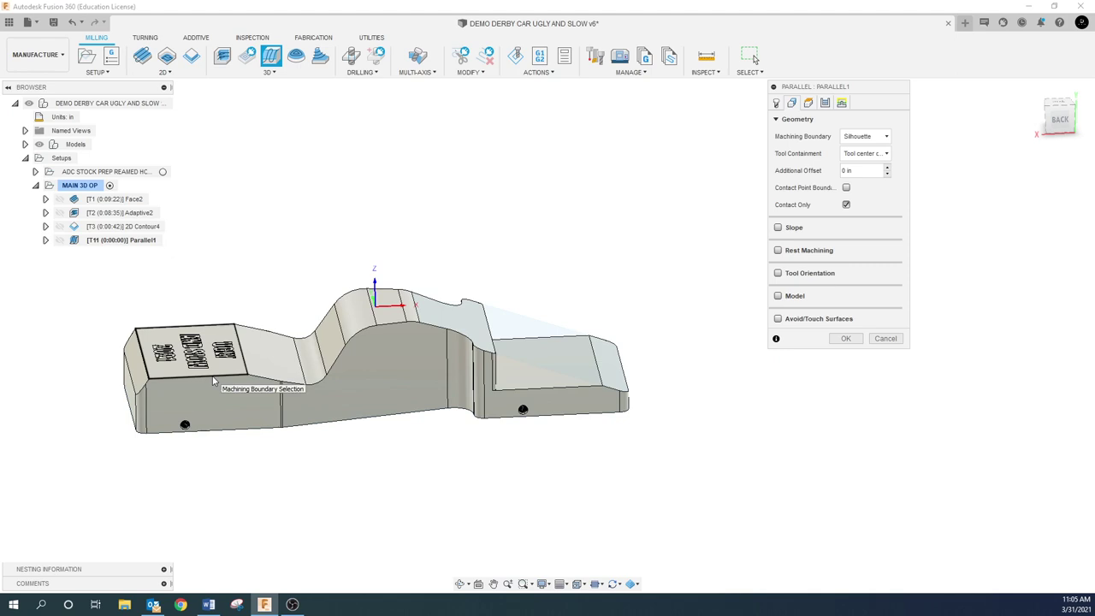
left_click(217, 433)
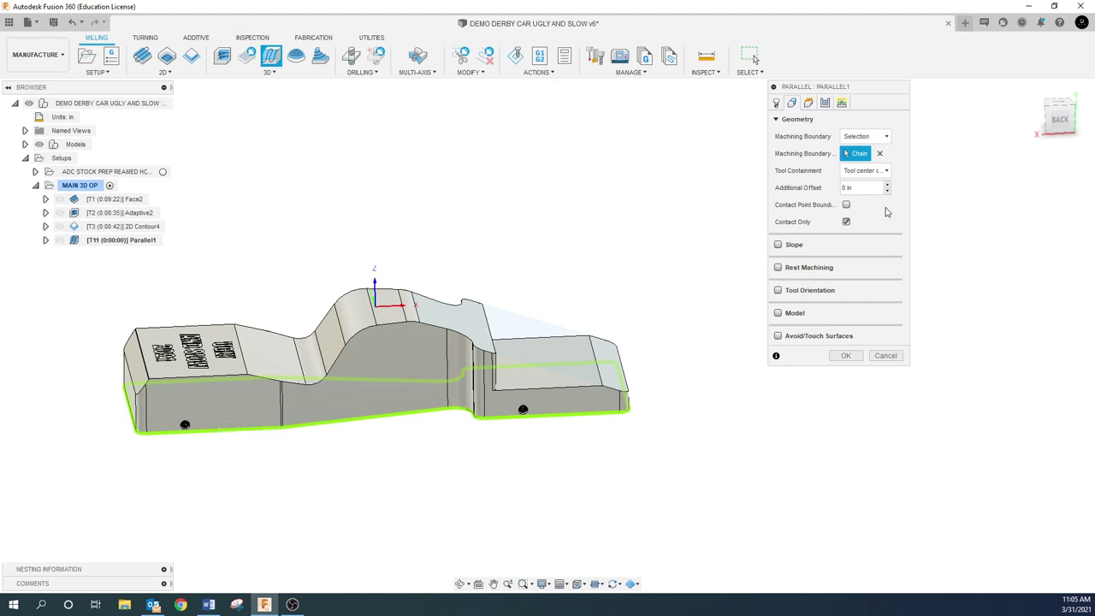
left_click(880, 153)
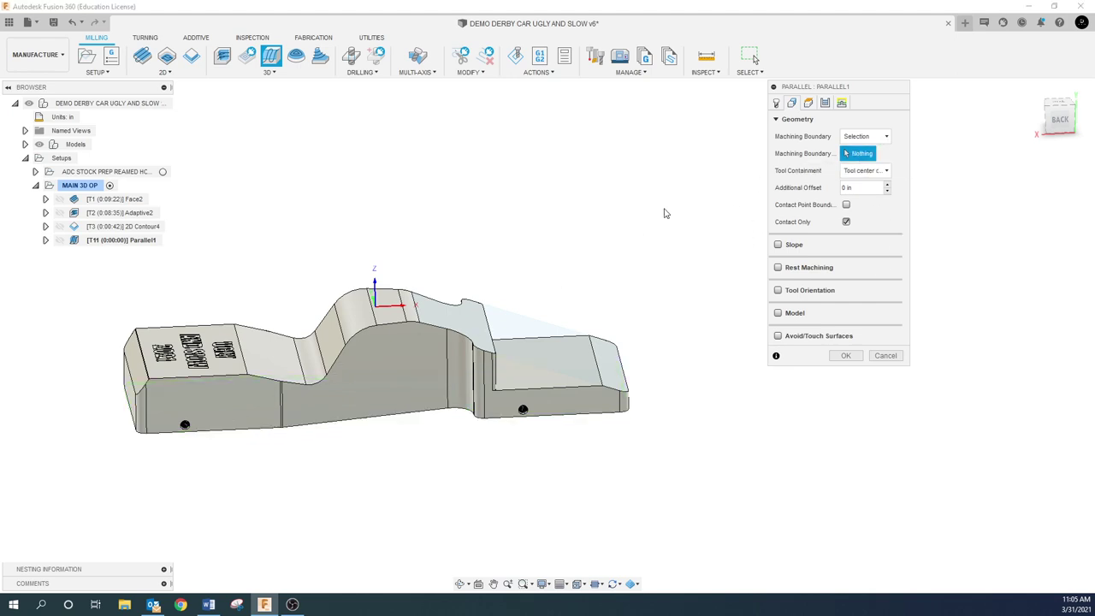
left_click(324, 357)
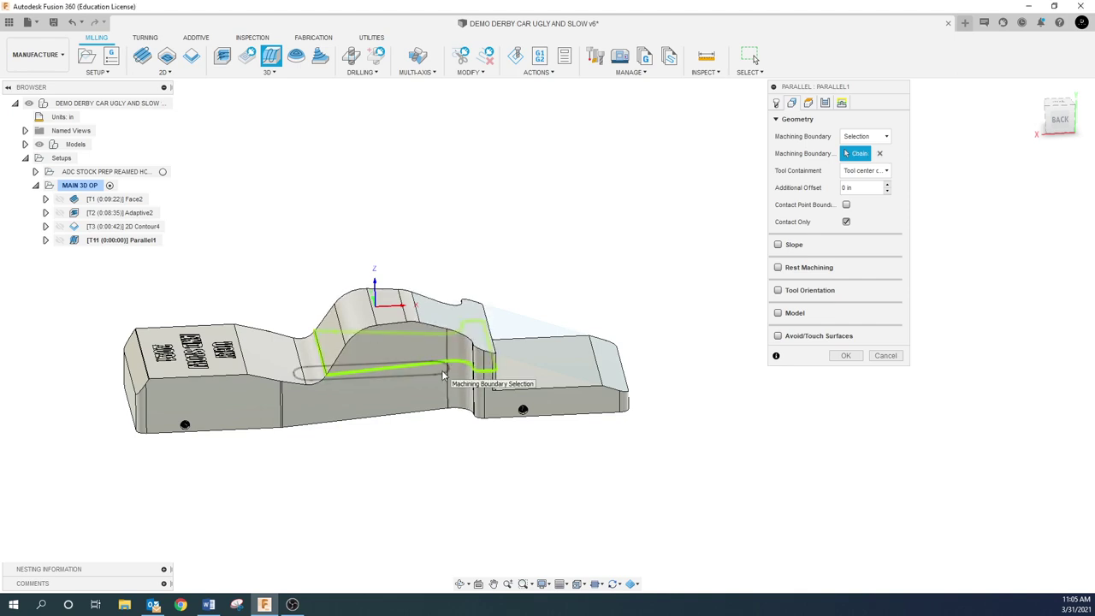
left_click(880, 153)
left_click(410, 420)
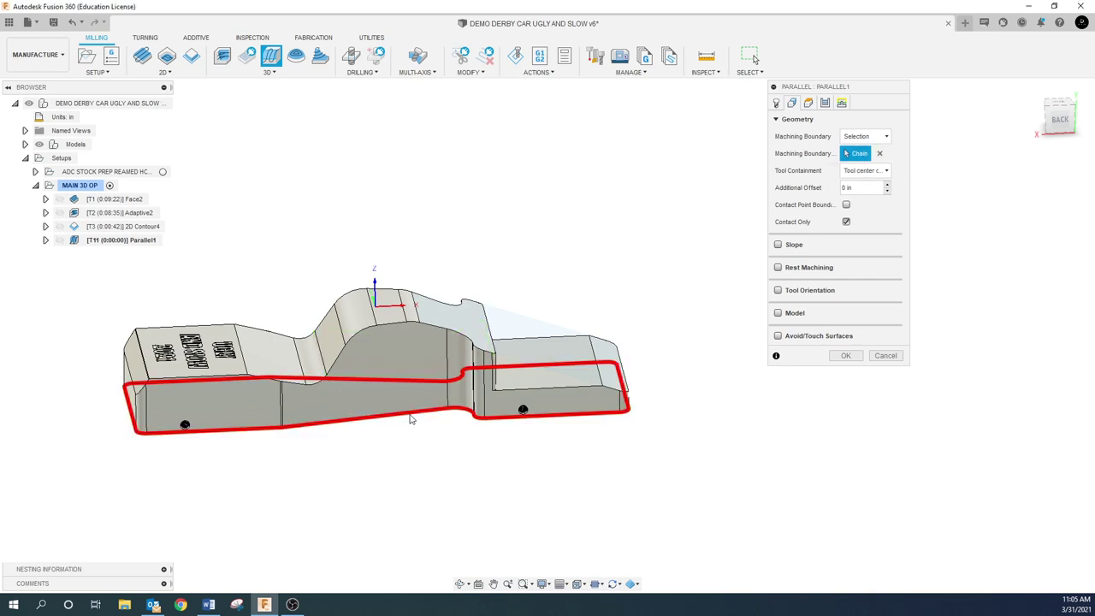
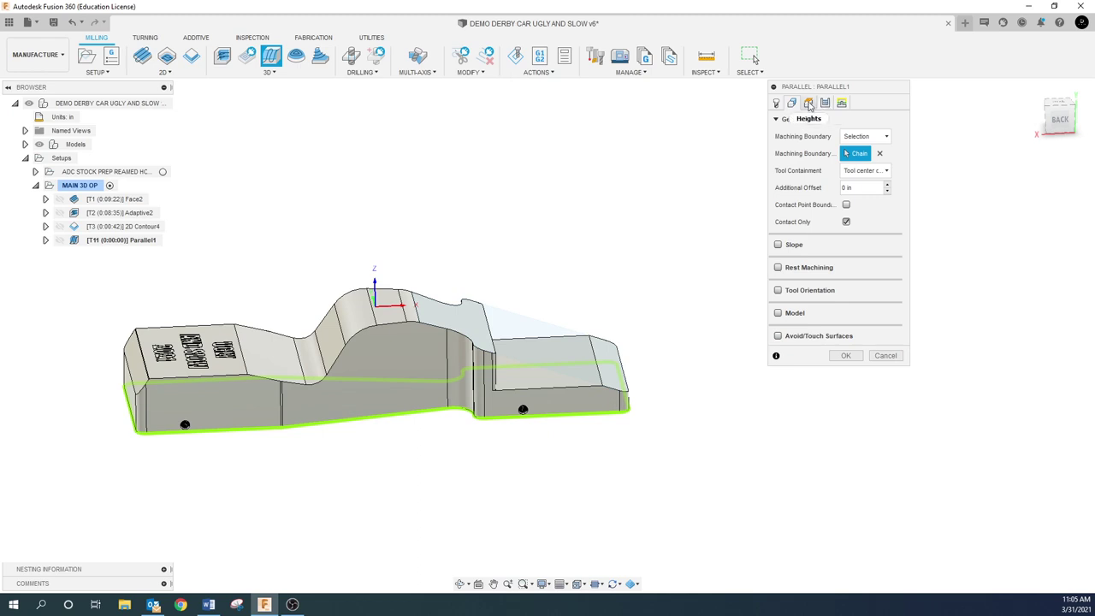
- Review the parallel operation's heights without changing them, and set the stepover to .05 in
left_click(809, 104)
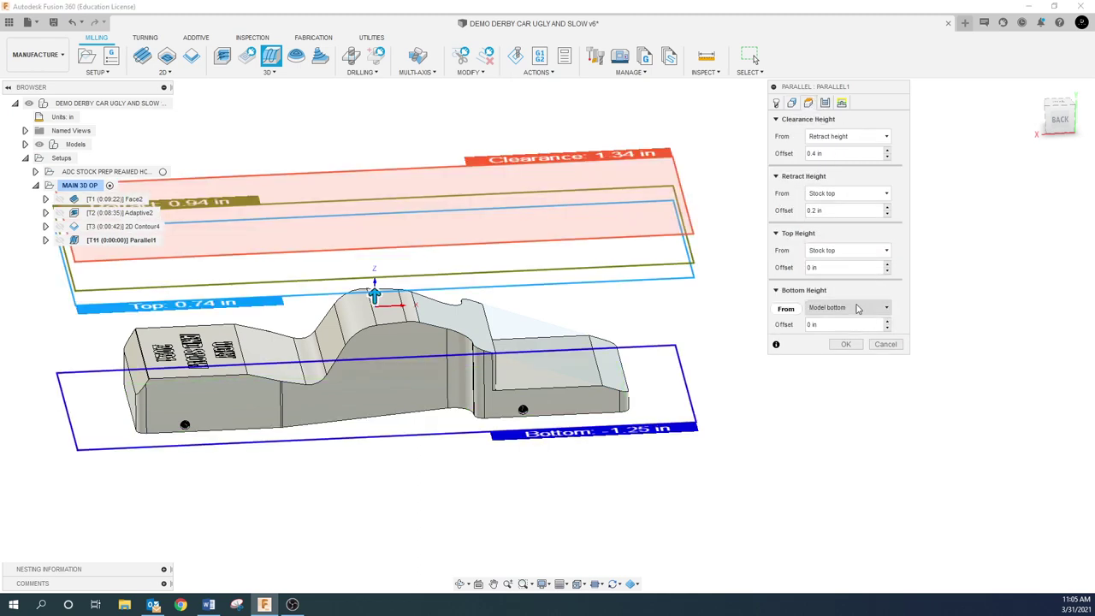
mouse_move(858, 308)
left_click(825, 103)
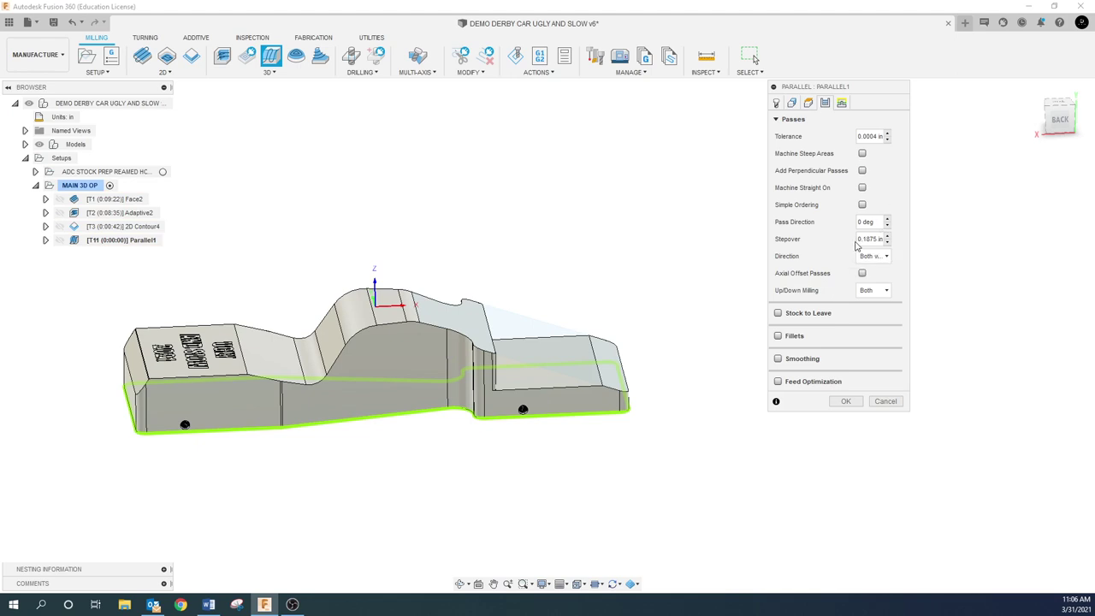
left_click_drag(858, 238, 910, 240)
type("05")
- Enable stock to leave with 0.01 in radial and axial allowance, and generate the parallel toolpath
left_click(778, 313)
left_click(880, 331)
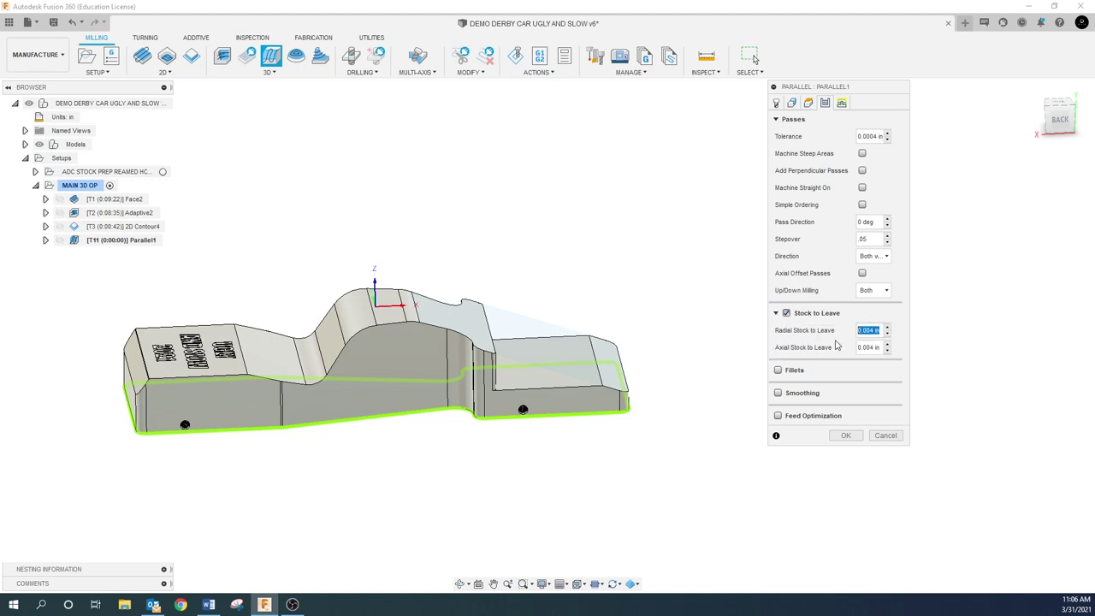
type(".01")
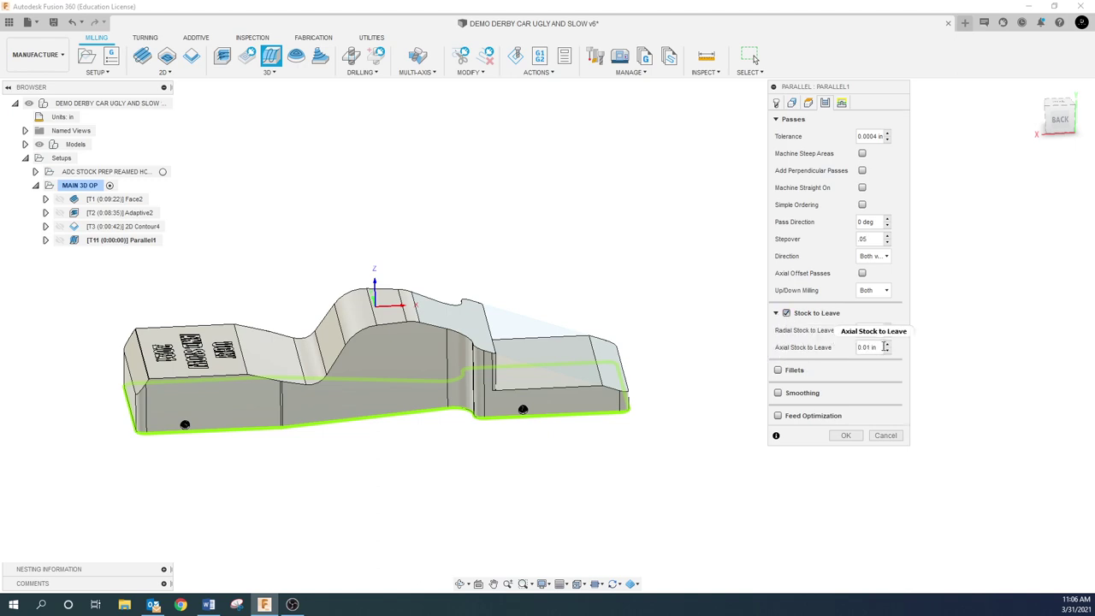
left_click(845, 437)
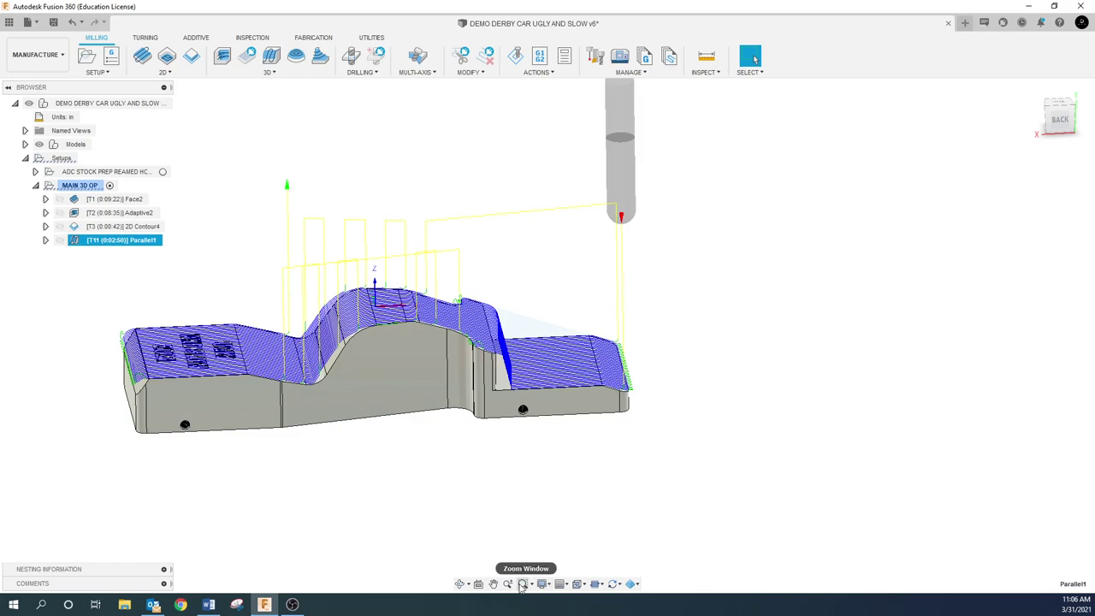
left_click(459, 583)
left_click_drag(471, 482, 462, 344)
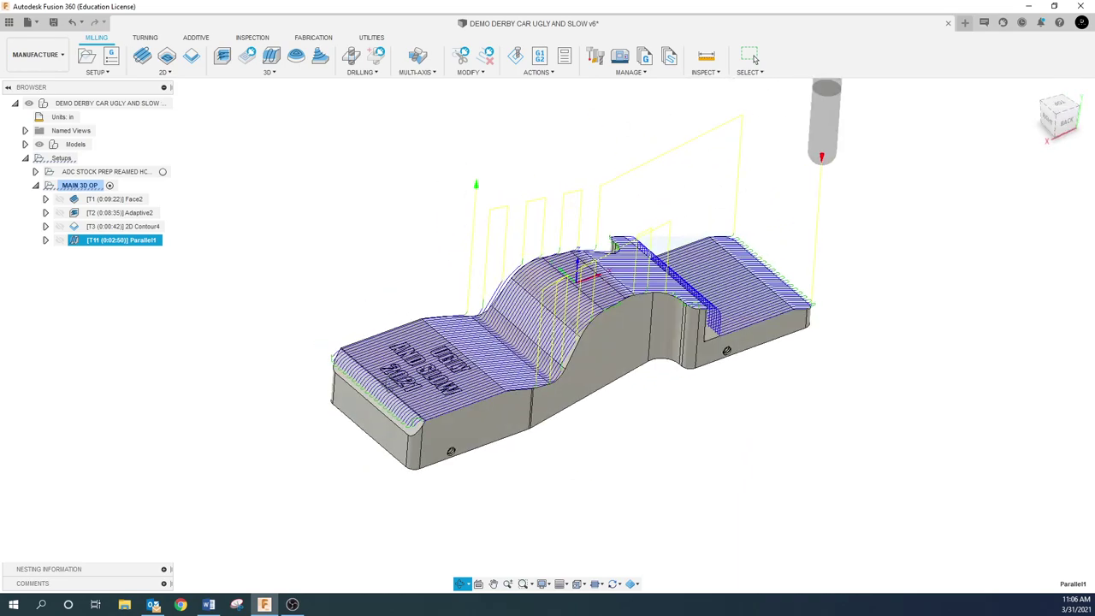
- Edit the Parallel1 operation to turn on Contact Point Boundary in its geometry settings, and regenerate the toolpath
key("Escape")
left_click(234, 286)
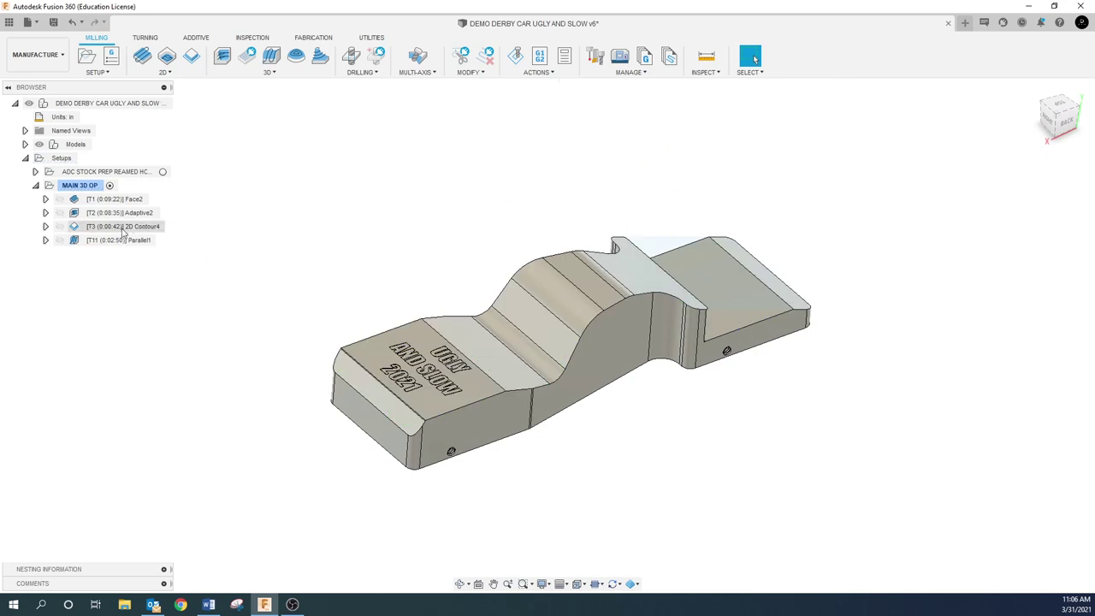
left_click(128, 240)
left_click(141, 265)
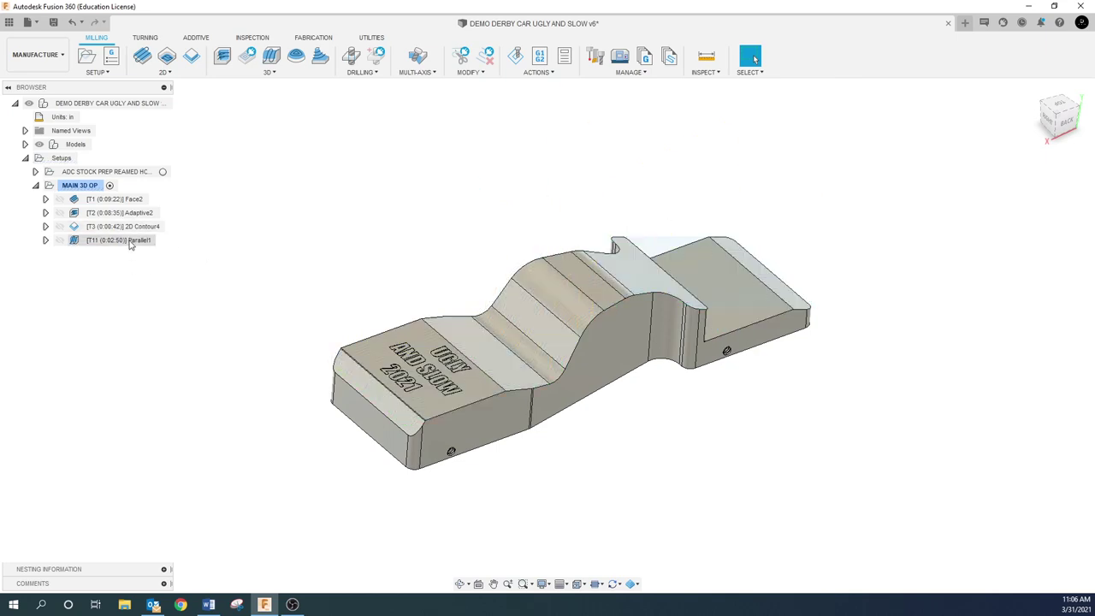
right_click(130, 244)
left_click(149, 9)
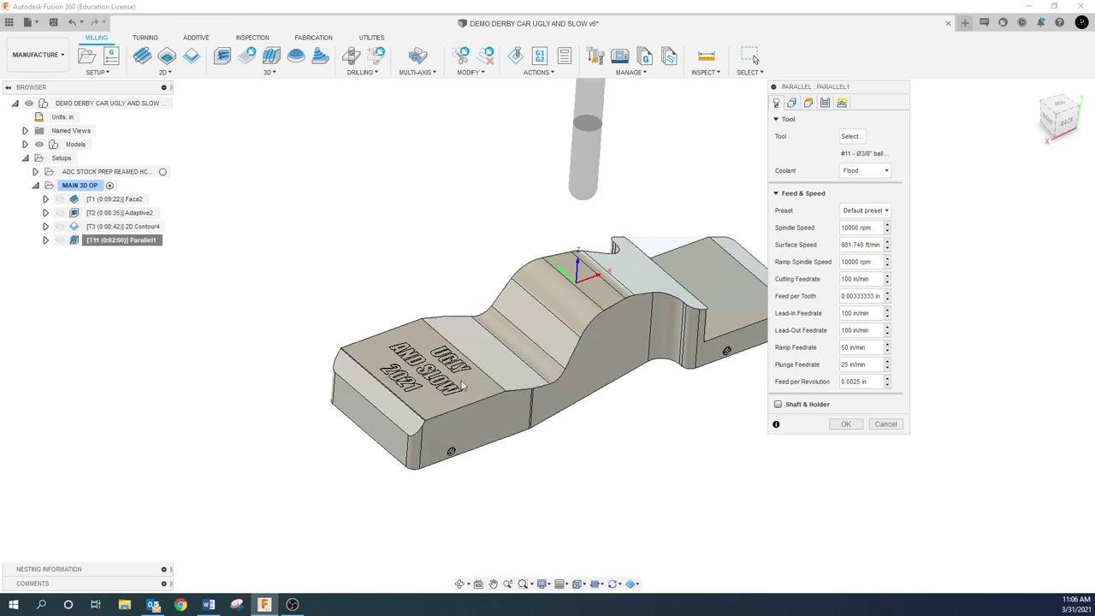
left_click(791, 103)
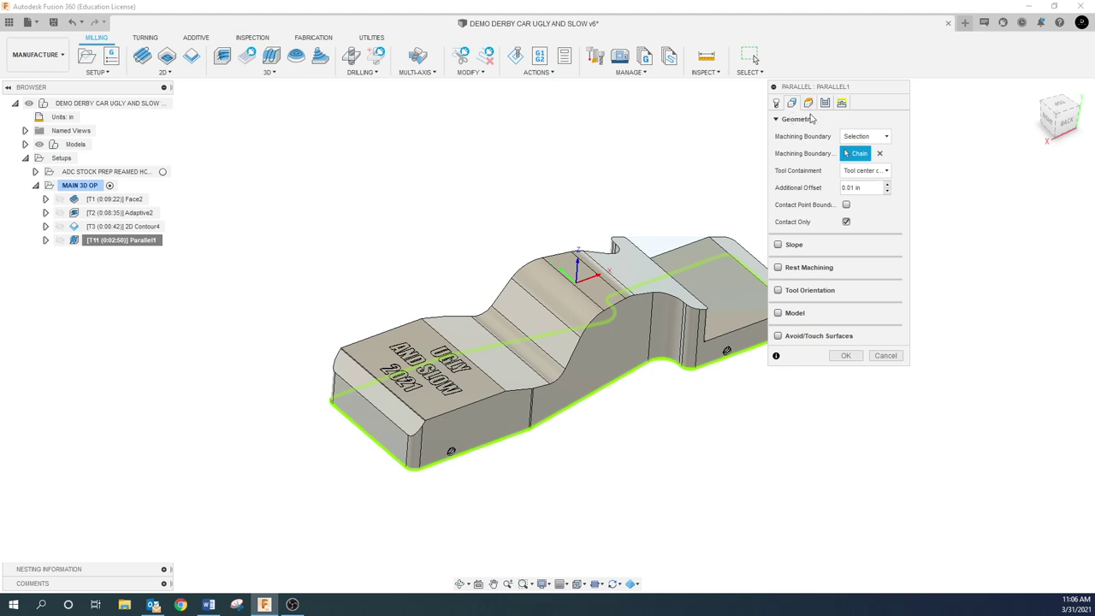
left_click(846, 206)
left_click(845, 355)
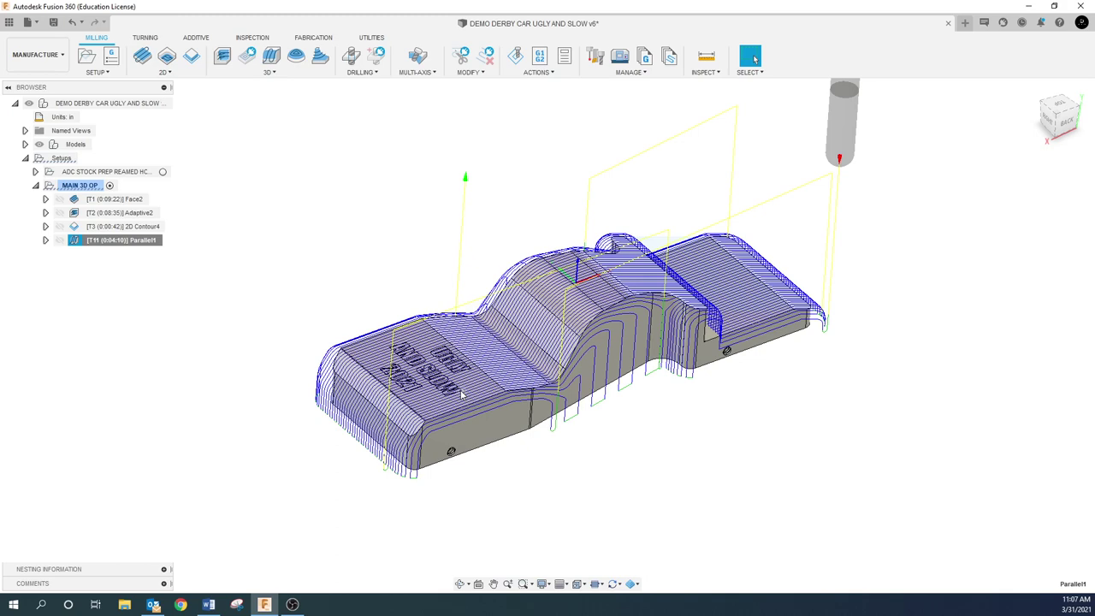
- Set the Parallel1 operation's additional machining boundary offset to 0 in and regenerate the toolpath
left_click(324, 253)
left_click(142, 242)
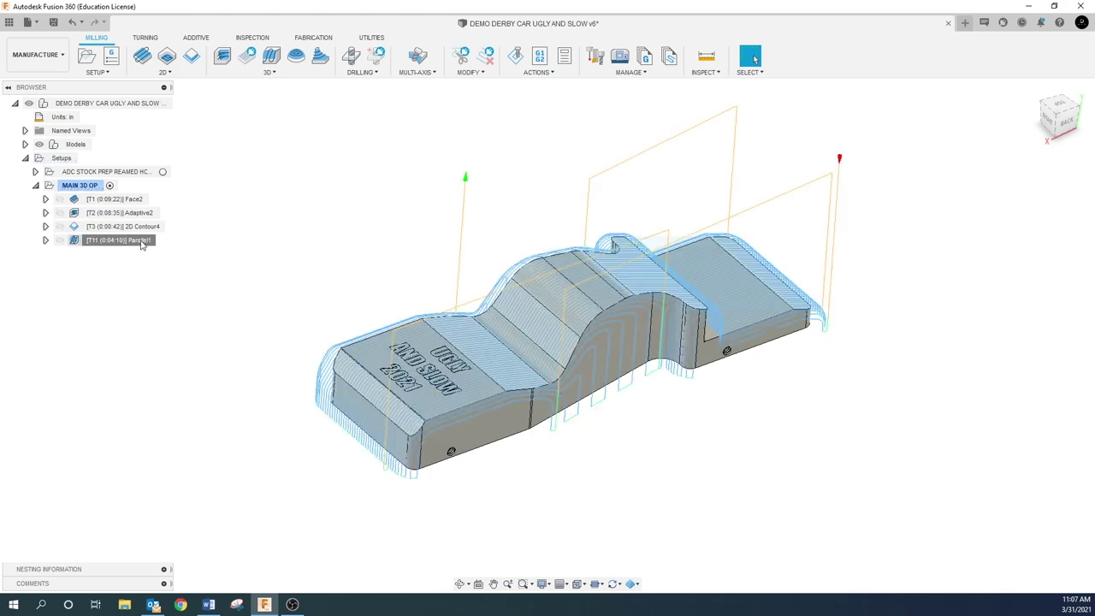
right_click(142, 242)
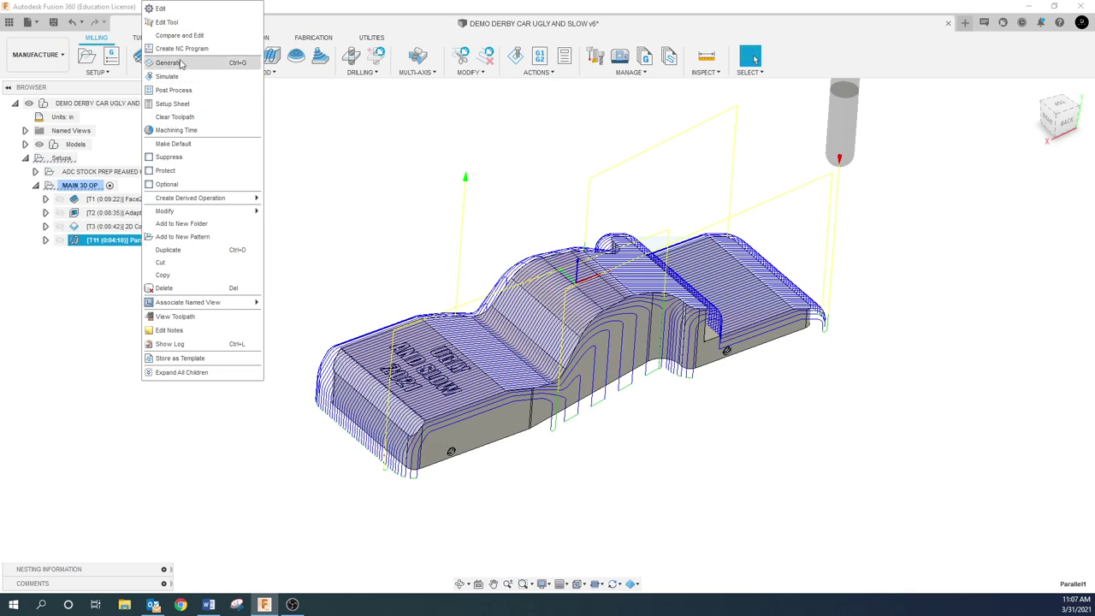
left_click(181, 10)
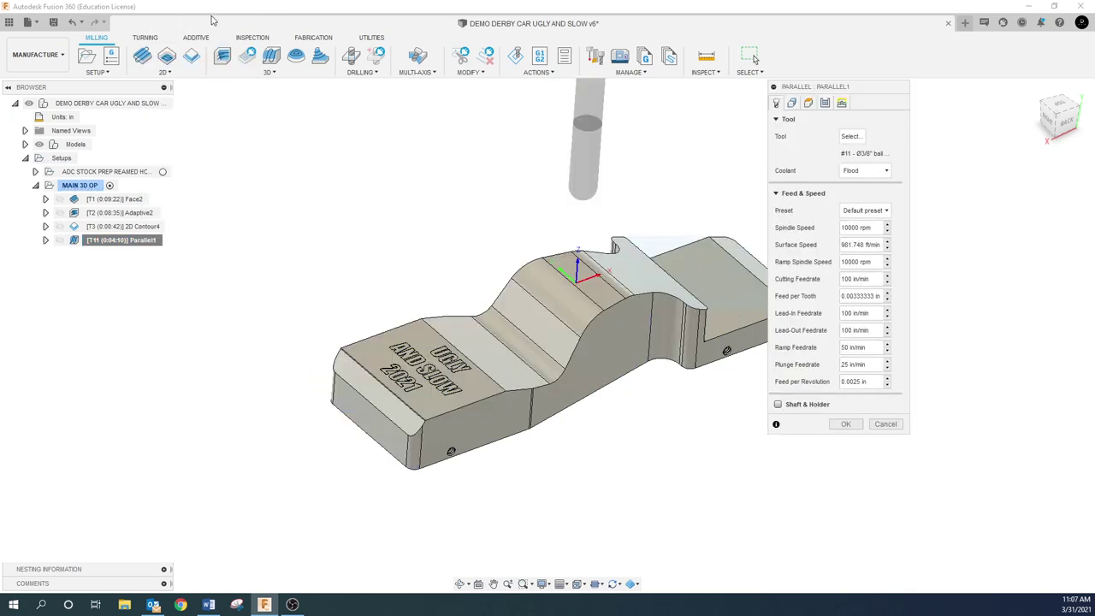
left_click(795, 105)
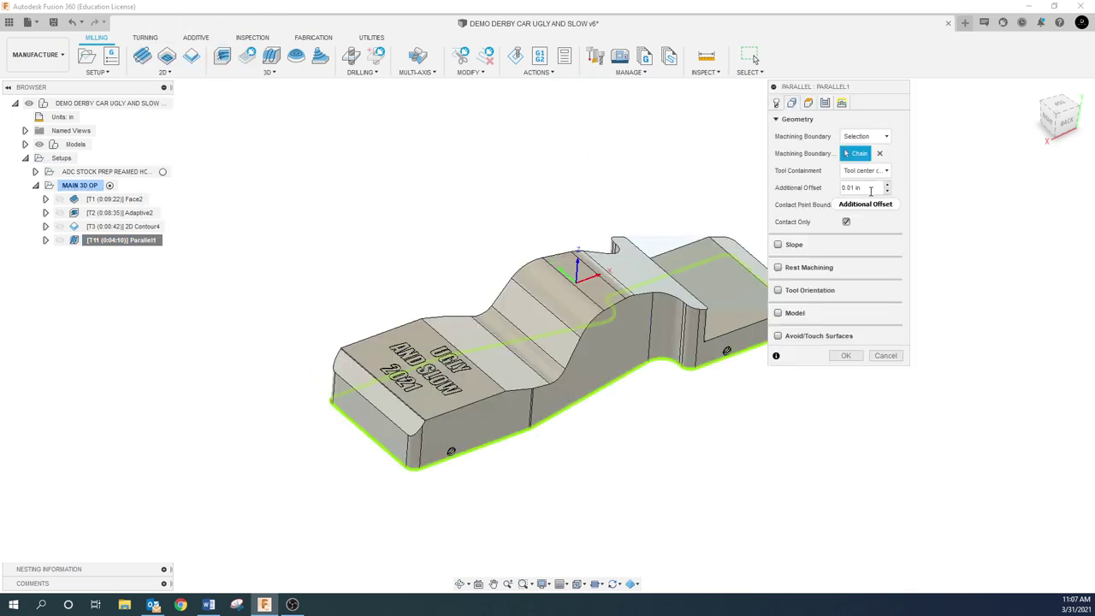
left_click(856, 188)
type("0")
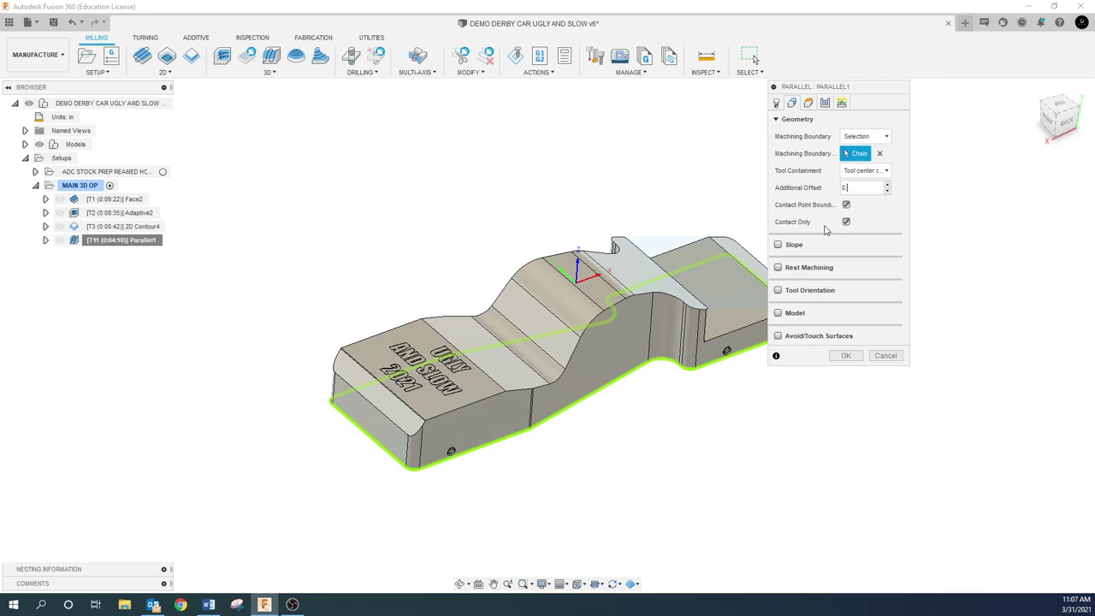
left_click(845, 355)
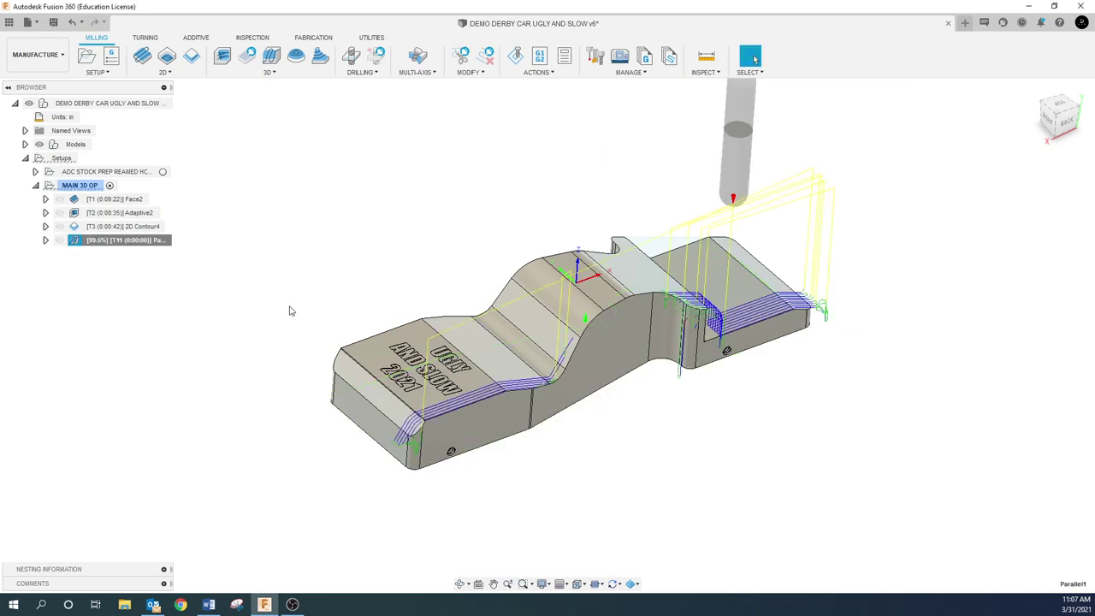
- Check the Parallel1 toolpath along the car's sides, and enable Avoid/Touch Surfaces in the operation's geometry settings
middle_click_drag(468, 299, 649, 302, "shift")
scroll(649, 302, "up", 5)
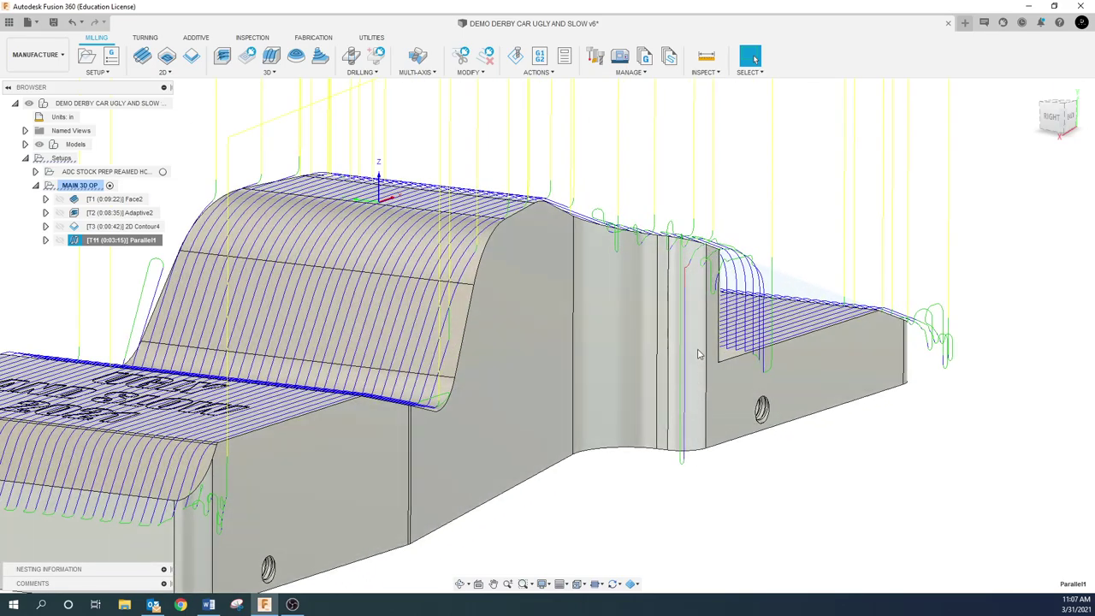
middle_click_drag(665, 410, 359, 359, "shift")
scroll(637, 419, "down", 3)
left_click(100, 308)
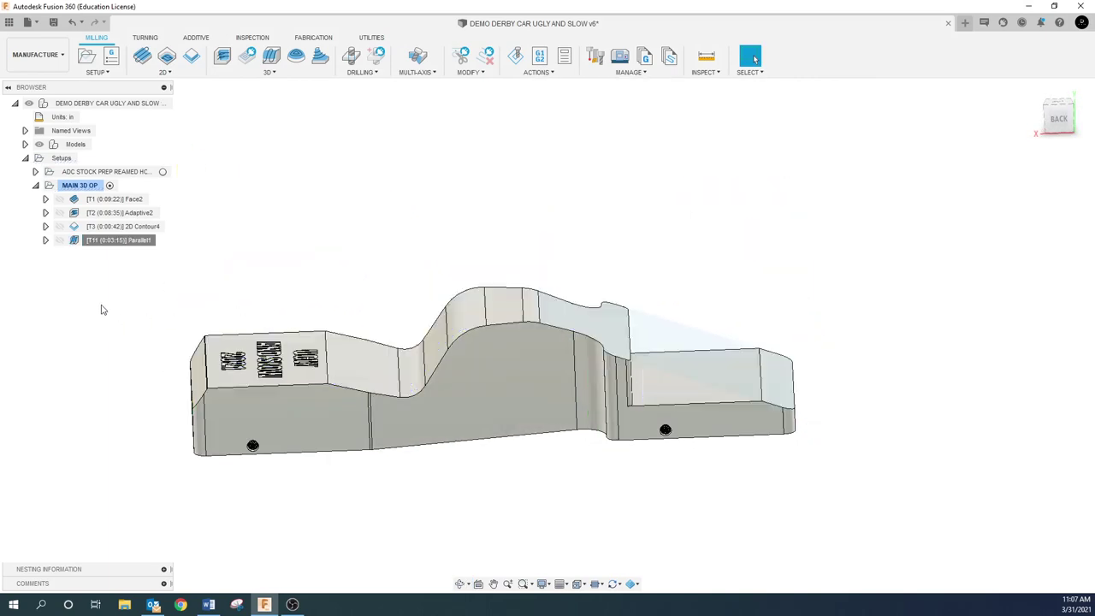
right_click(137, 241)
left_click(167, 8)
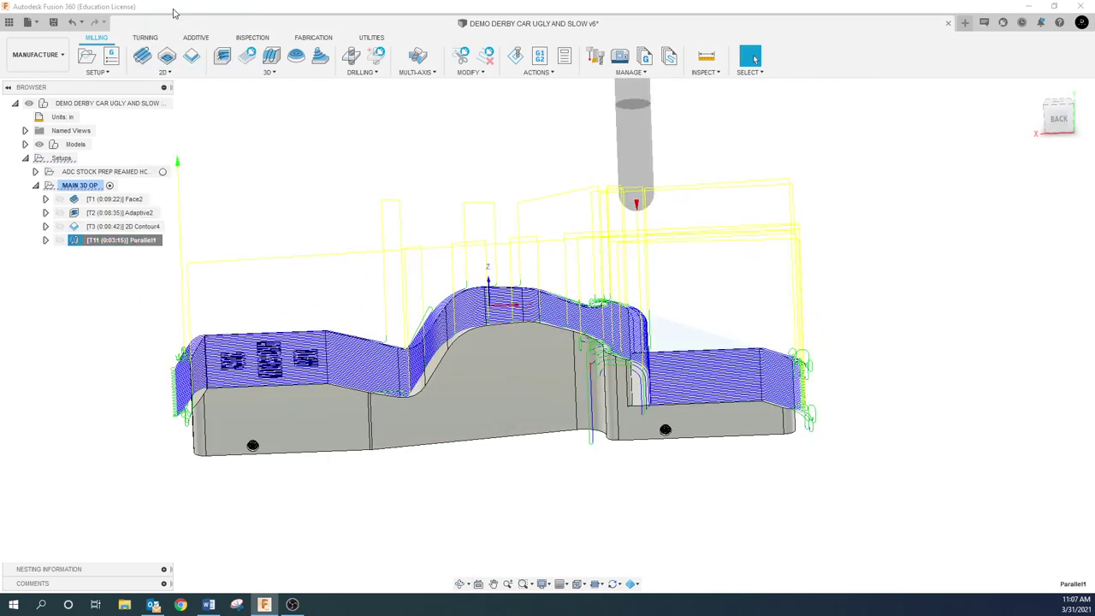
left_click(792, 102)
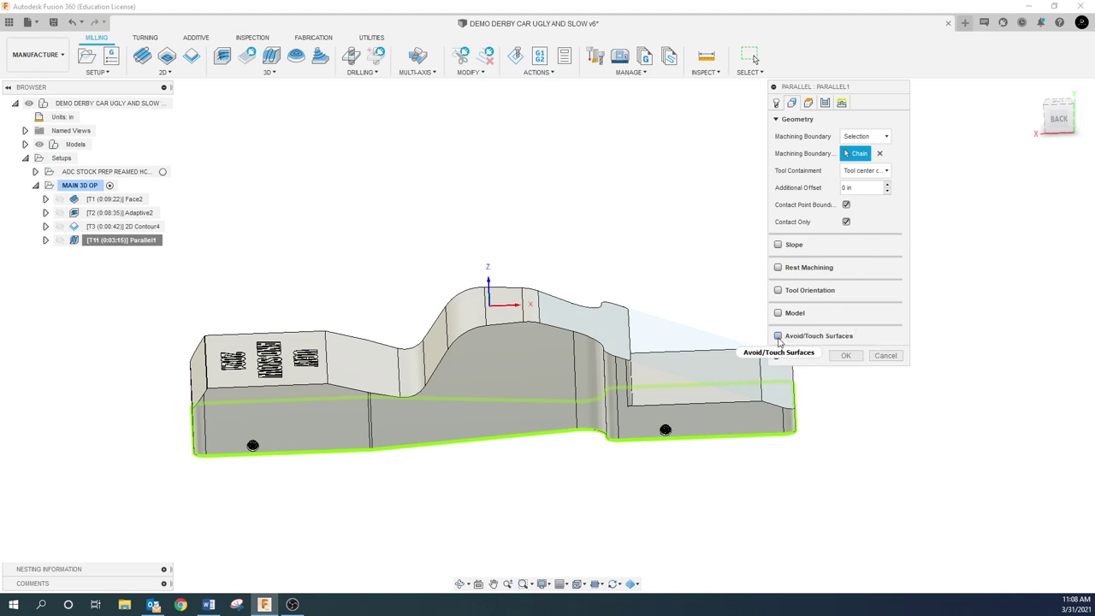
left_click(777, 336)
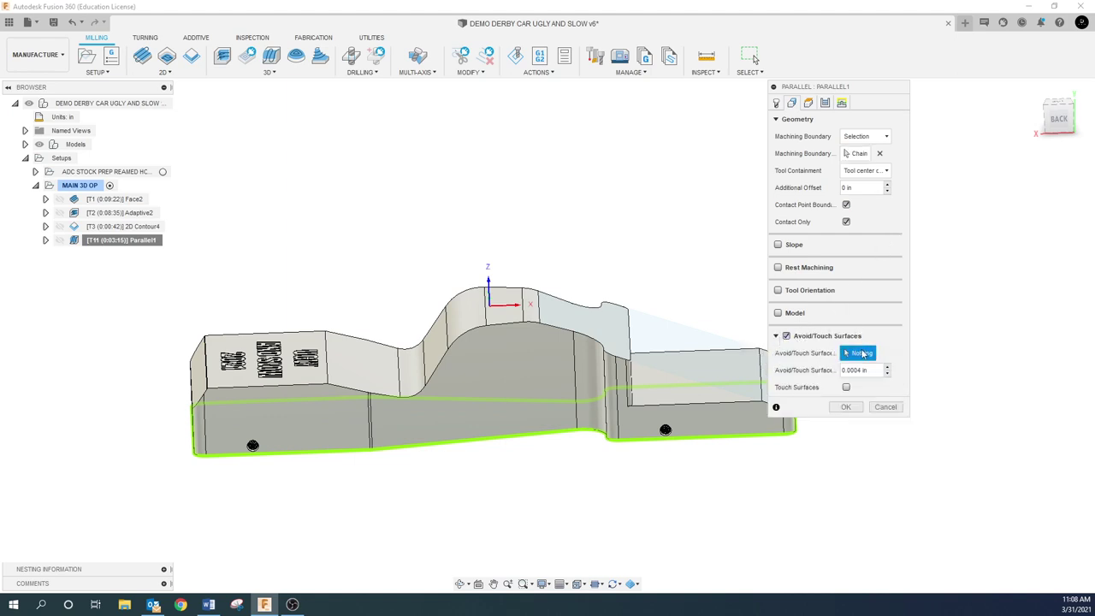
left_click(346, 418)
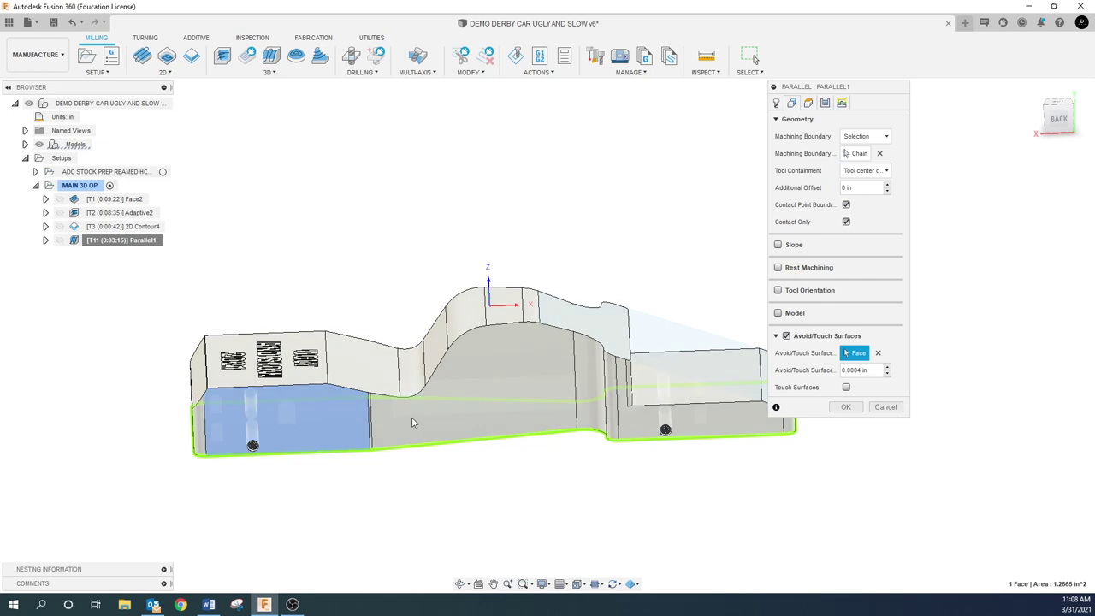
left_click(563, 407)
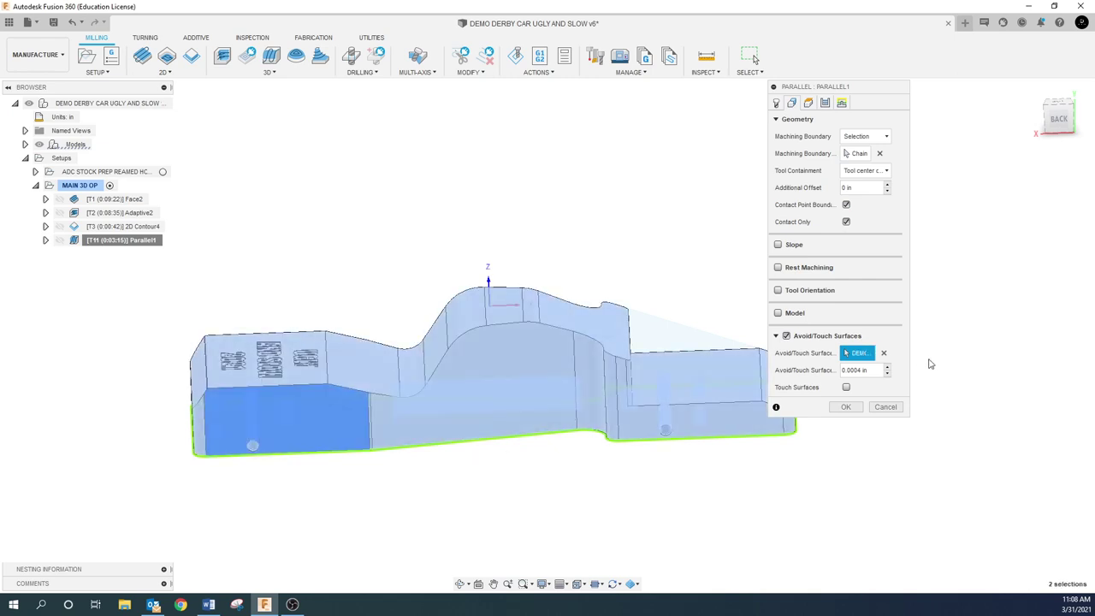
left_click(884, 353)
- Choose the vertical side faces of the nose, body and curved recess on both sides as Parallel1's avoid surfaces, and regenerate the toolpath
left_click(508, 369)
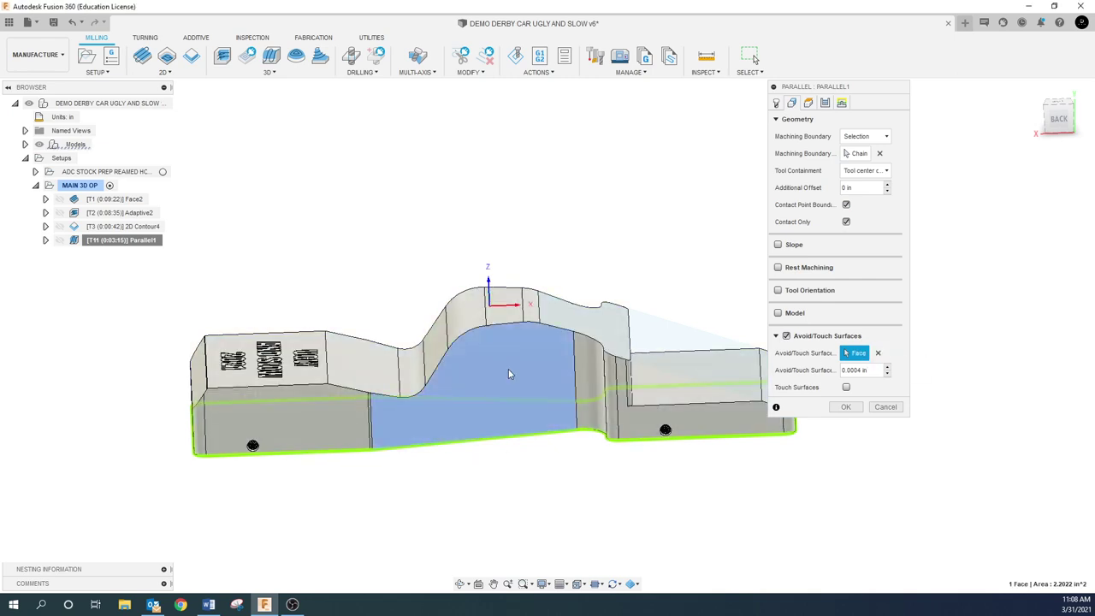
left_click(611, 383)
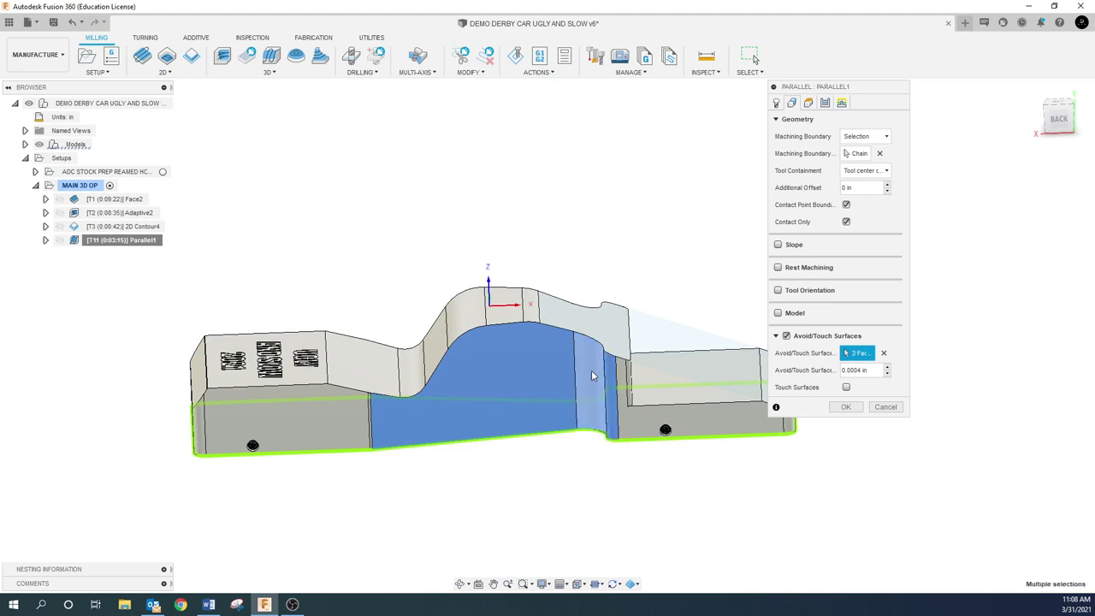
left_click(318, 421)
middle_click_drag(337, 310, 420, 410, "shift")
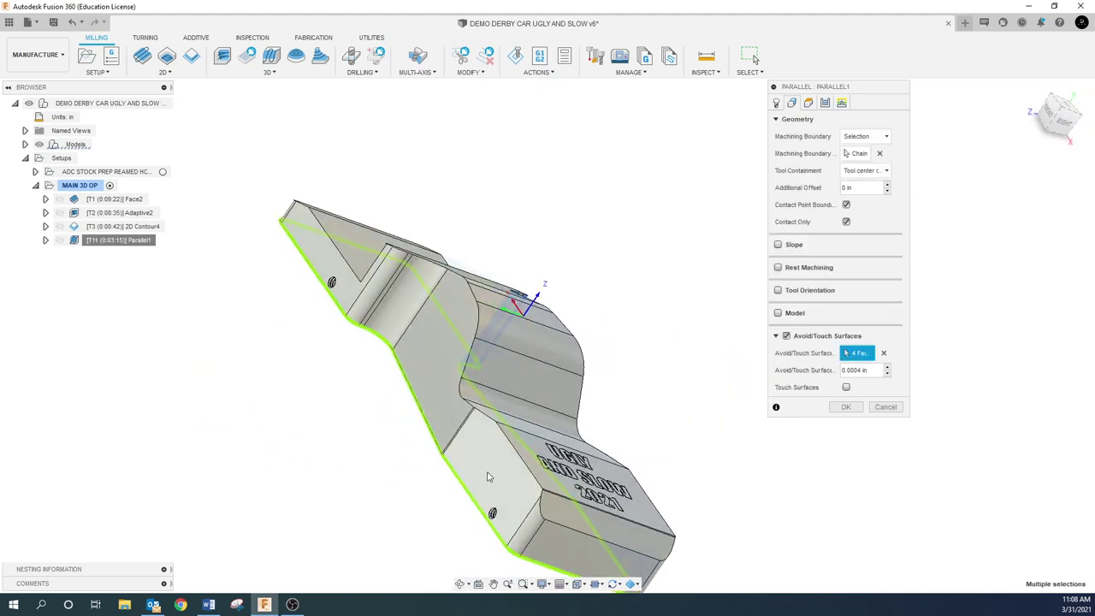
left_click(435, 398)
left_click(385, 308)
scroll(383, 309, "up", 2)
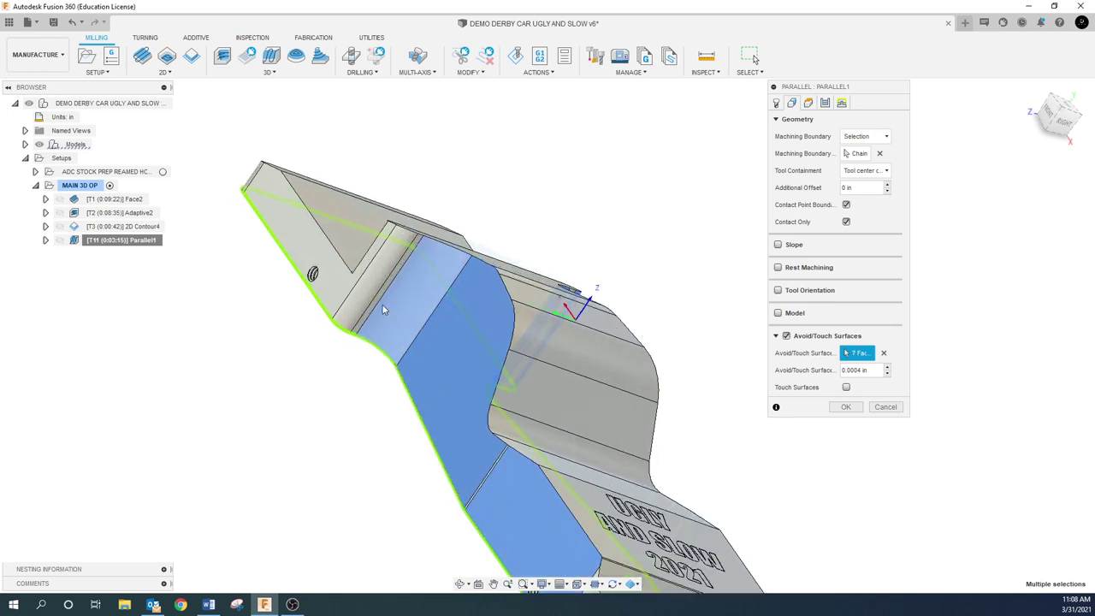
scroll(380, 304, "up", 2)
left_click(362, 301)
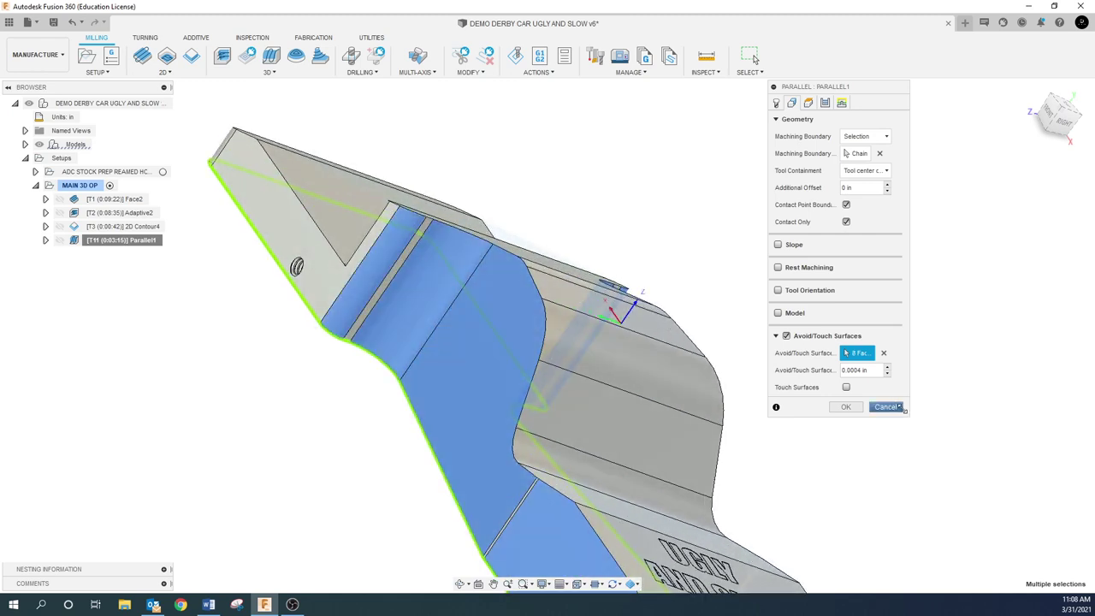
left_click(847, 407)
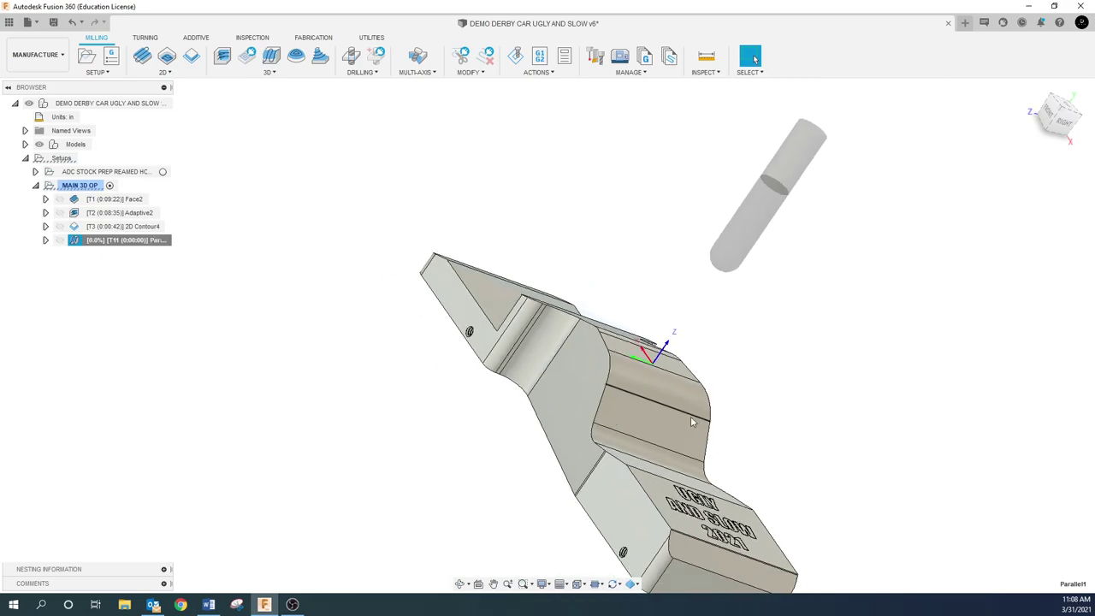
- Add the end face and its two rounded corner faces at the stepped end opposite the lettering to Parallel1's avoid surfaces, and regenerate
middle_click_drag(635, 402, 606, 387, "shift")
scroll(851, 456, "up", 5)
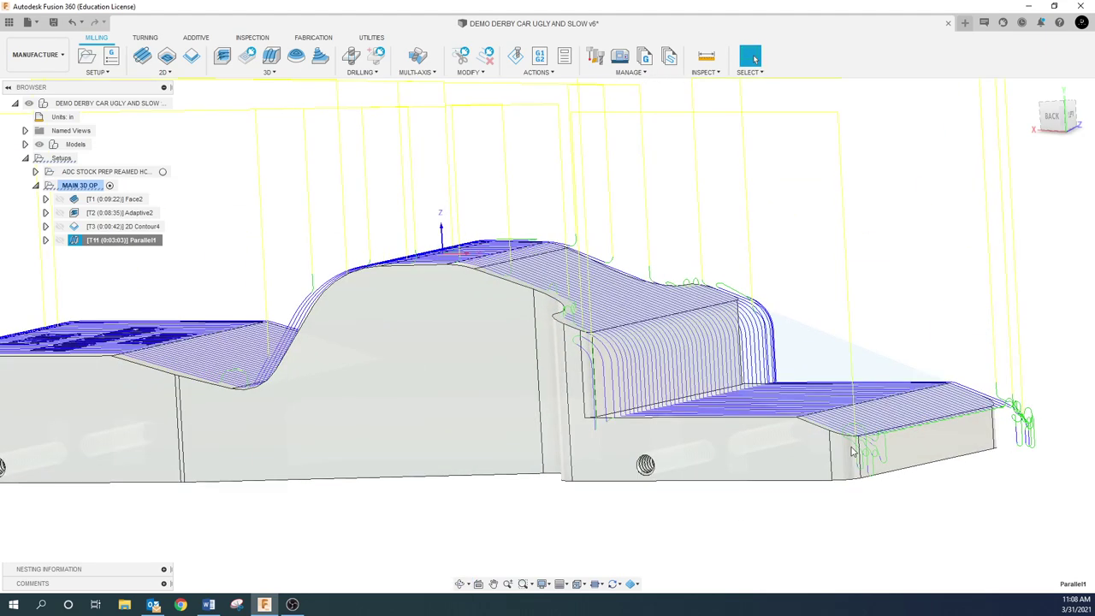
scroll(851, 456, "down", 5)
right_click(154, 242)
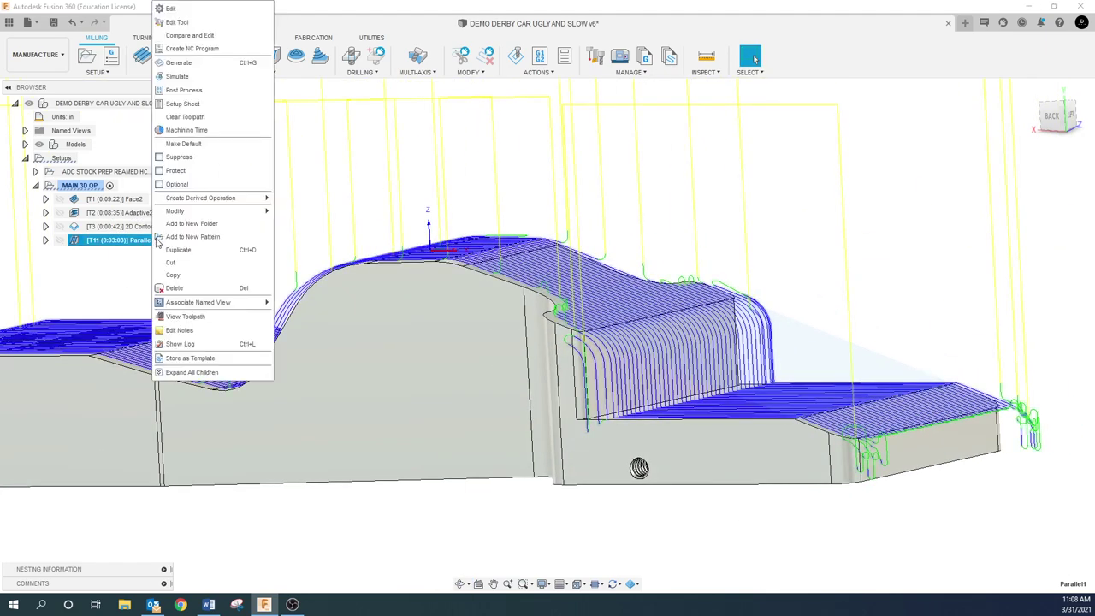
left_click(195, 6)
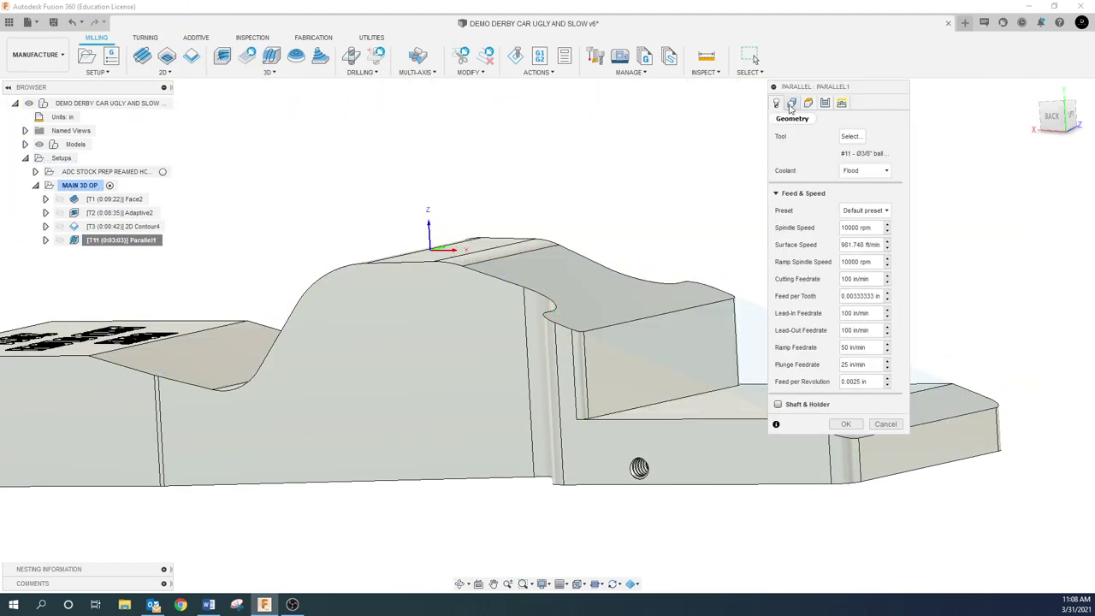
left_click(791, 103)
left_click(861, 355)
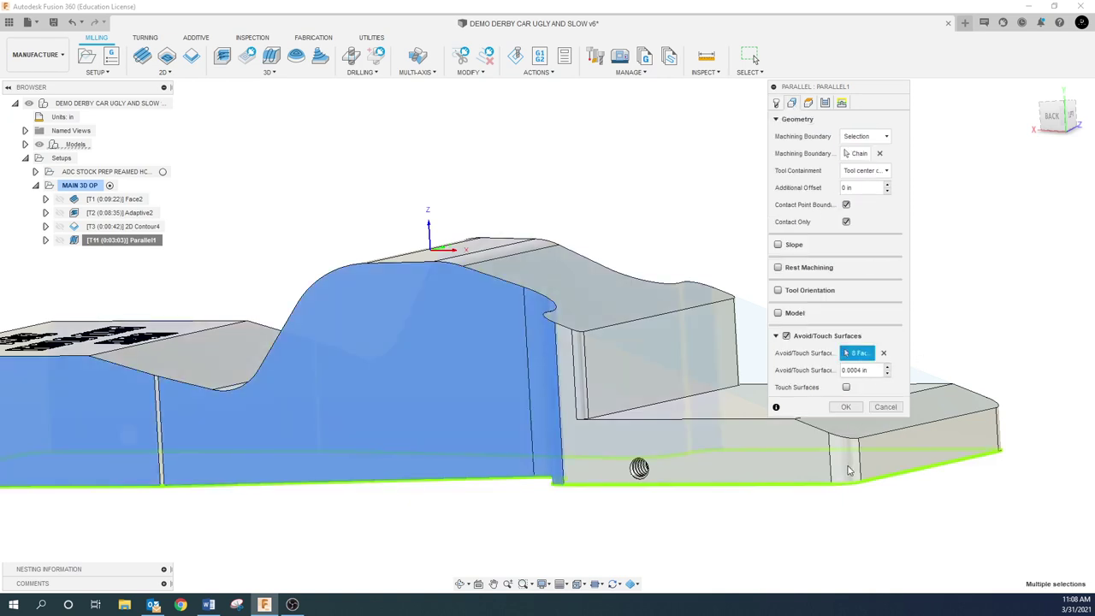
left_click(847, 470)
middle_click_drag(904, 471, 785, 476, "shift")
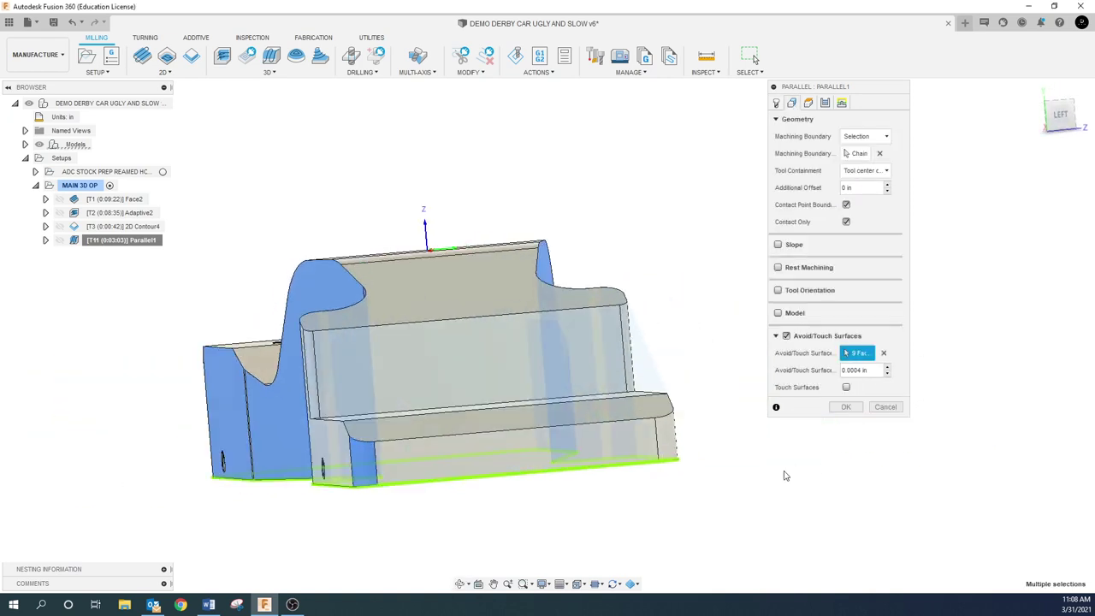
left_click(672, 439)
left_click(474, 484)
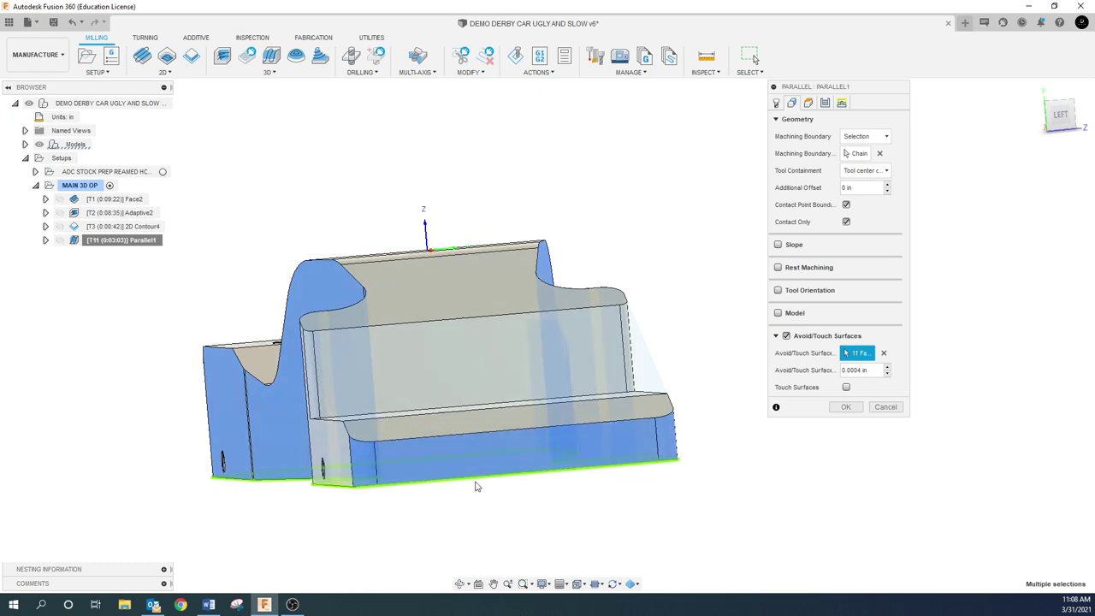
left_click(857, 409)
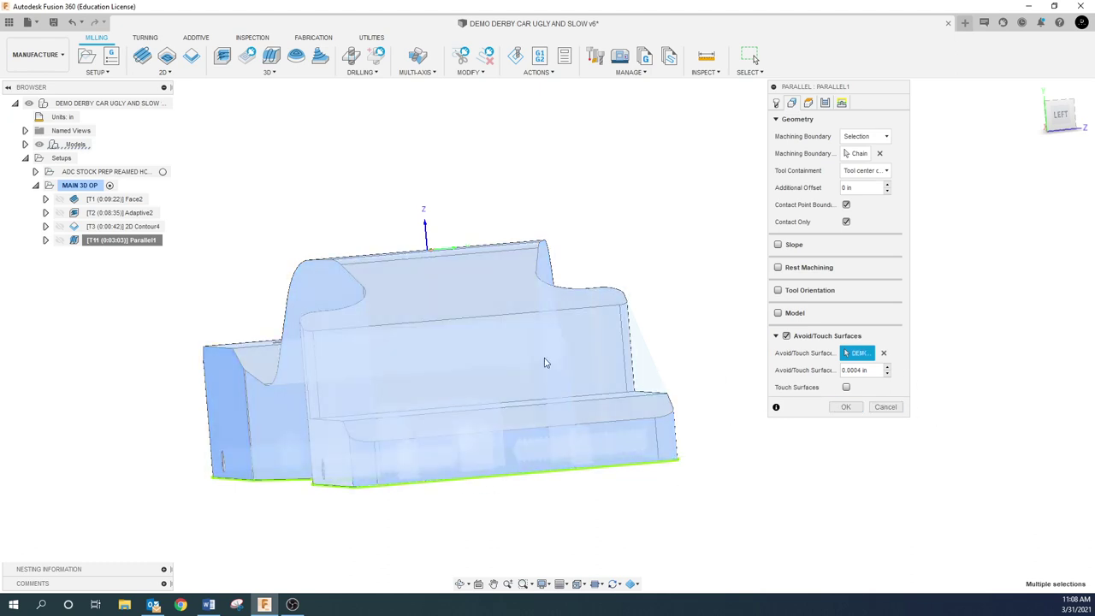
left_click(855, 410)
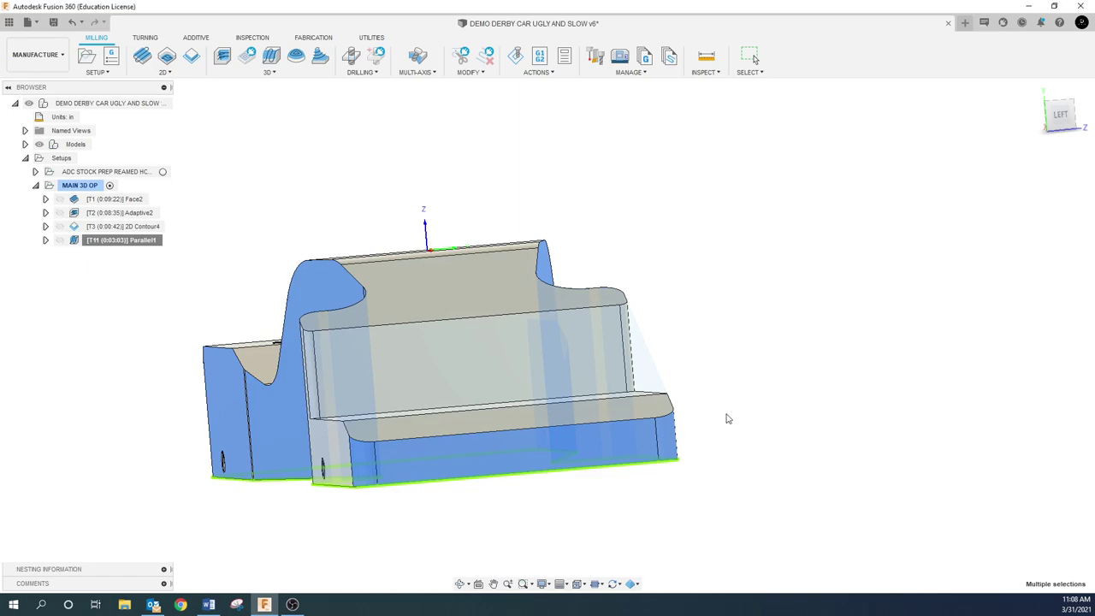
- Open the toolpath simulation for the whole MAIN 3D OP setup
middle_click_drag(693, 417, 262, 428, "shift")
left_click(226, 354)
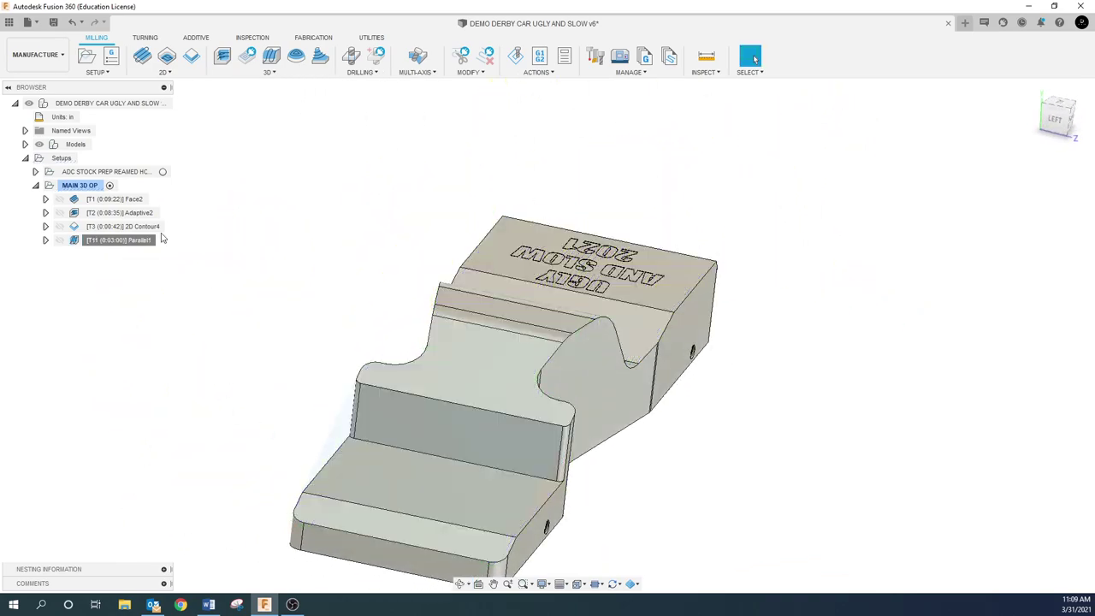
left_click(83, 186)
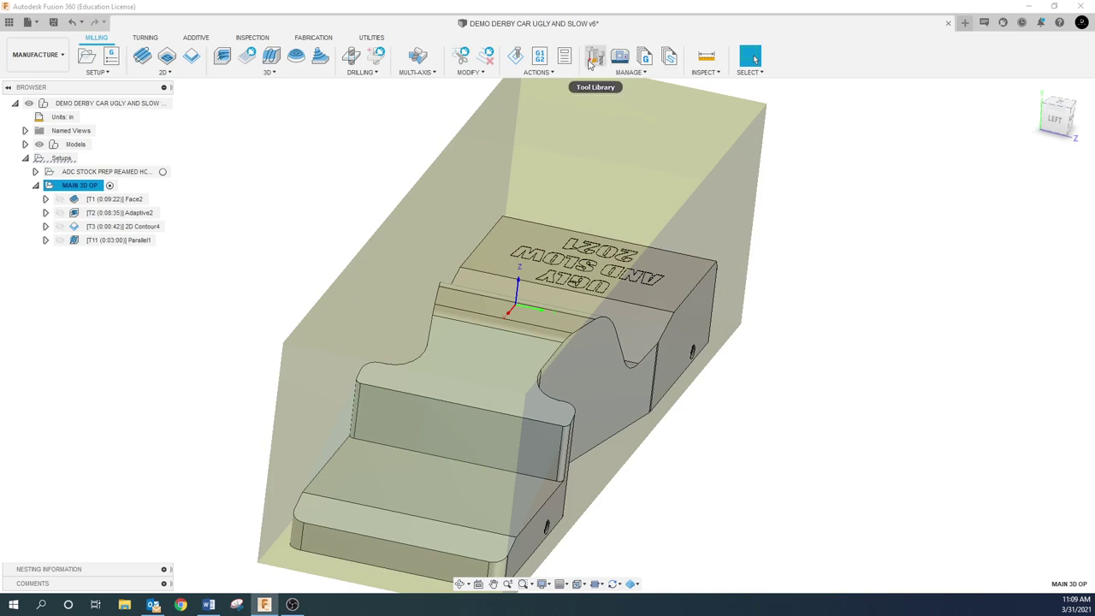
left_click(513, 57)
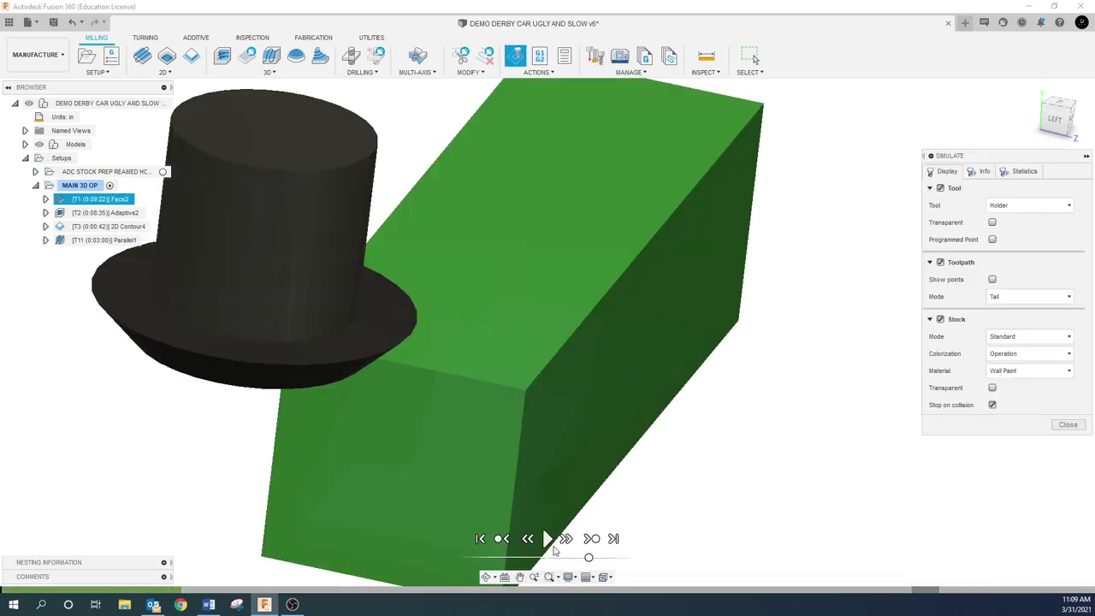
- Run the MAIN 3D OP simulation, examine the machined stock from the side and the nose end, and close the simulation
left_click(548, 539)
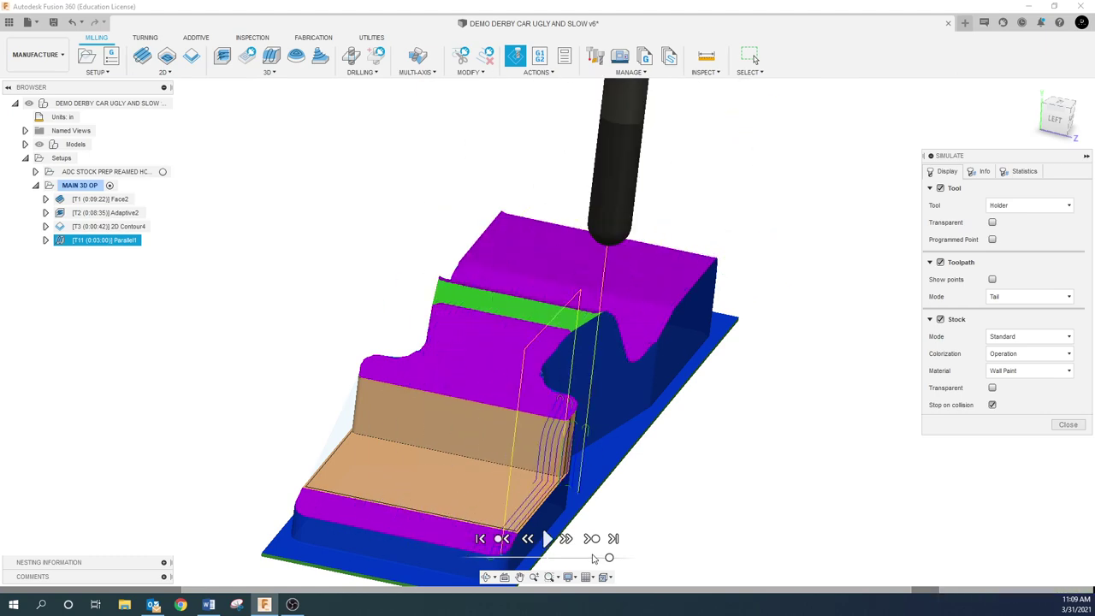
middle_click_drag(522, 460, 676, 496, "shift")
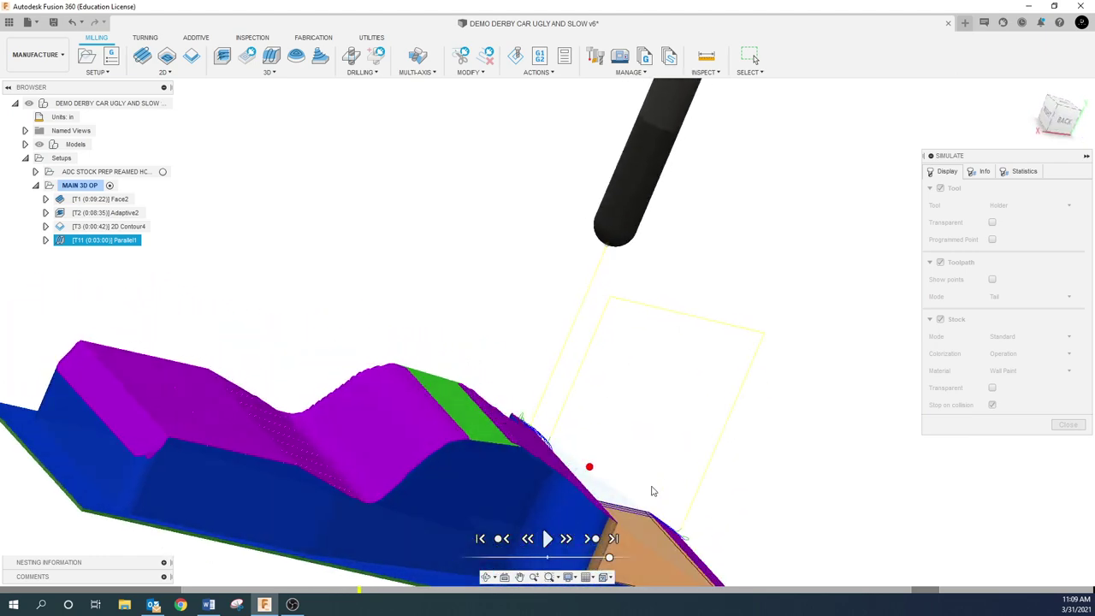
left_click(520, 578)
left_click_drag(520, 577, 237, 276)
scroll(314, 312, "up", 2)
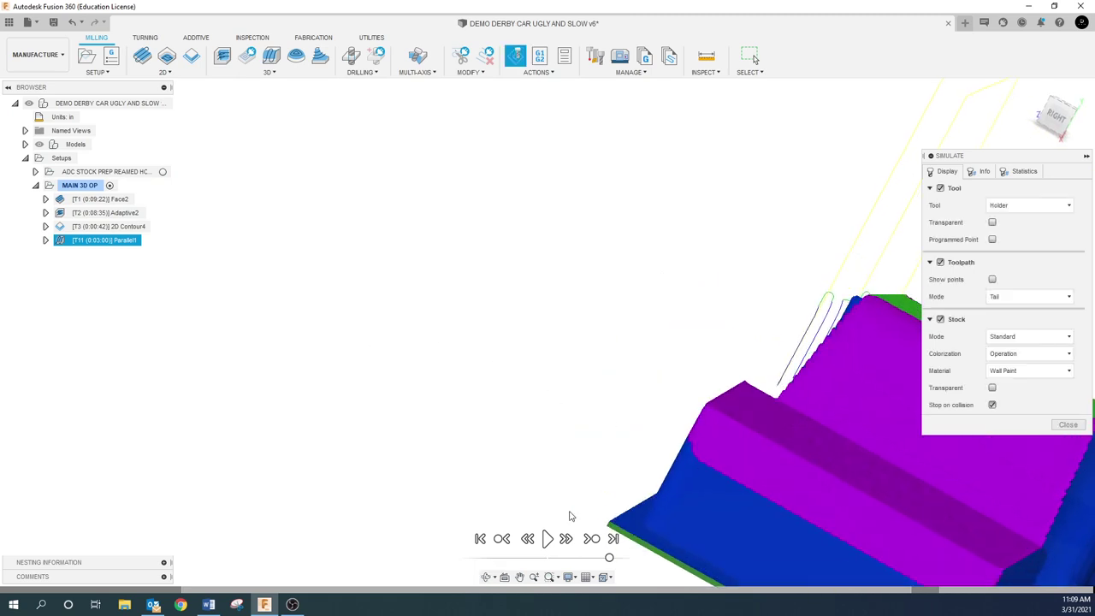
middle_click_drag(562, 371, 603, 310, "shift")
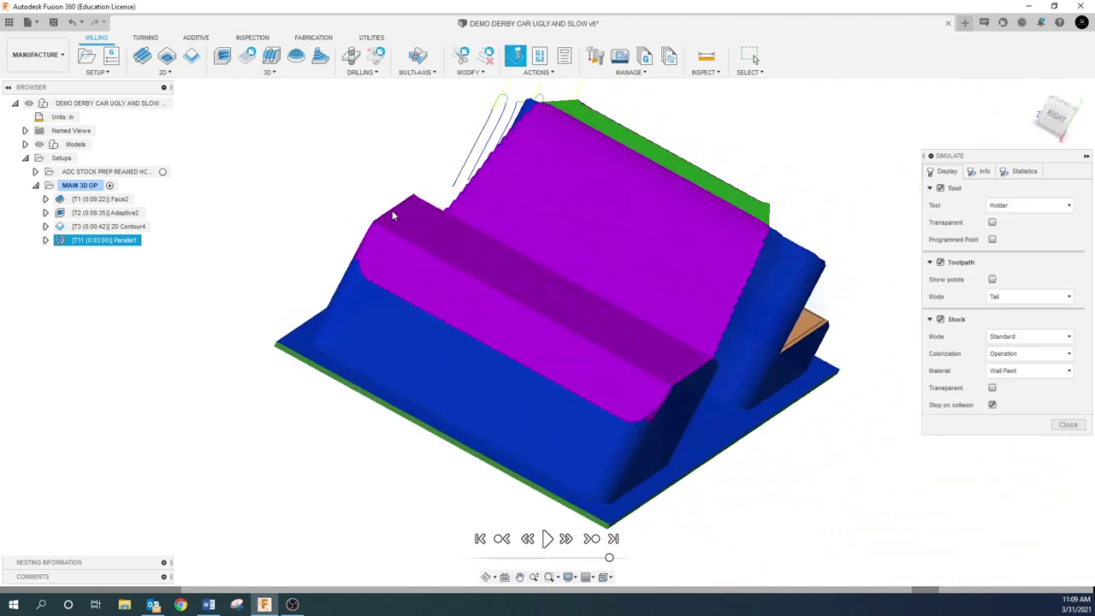
left_click(1067, 424)
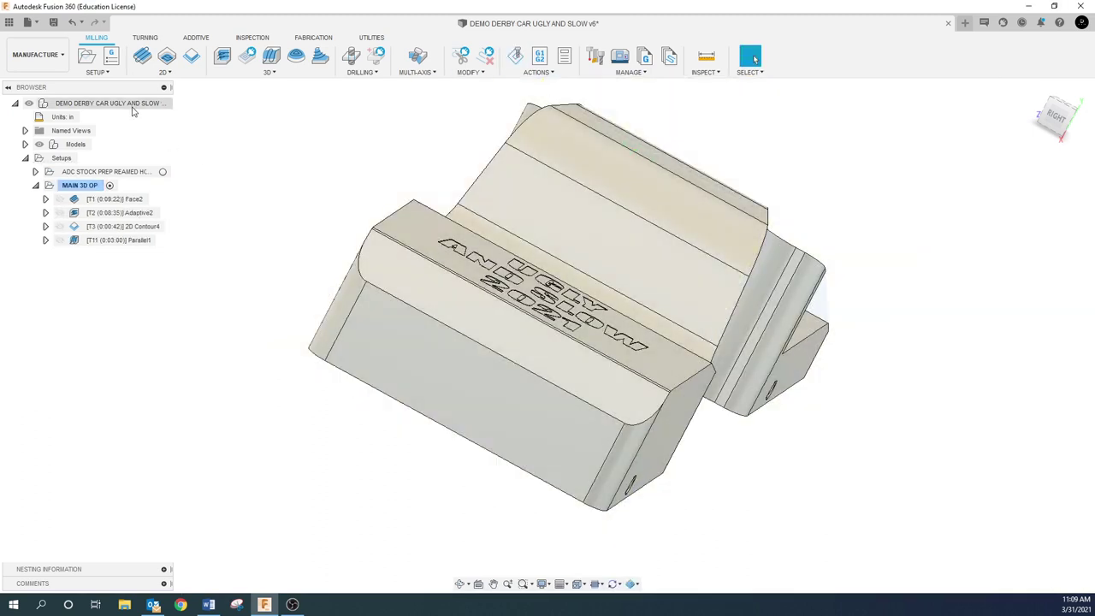
- Simulate all setups of the whole document, examine the finished car from the end and side, and close the simulation
left_click(132, 106)
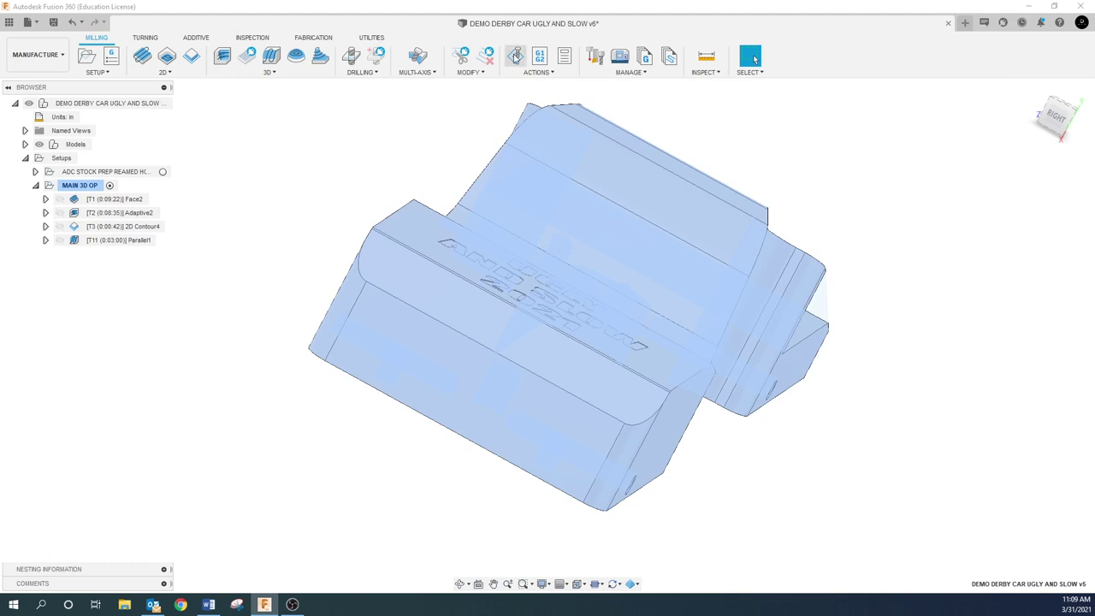
left_click(515, 57)
left_click(546, 538)
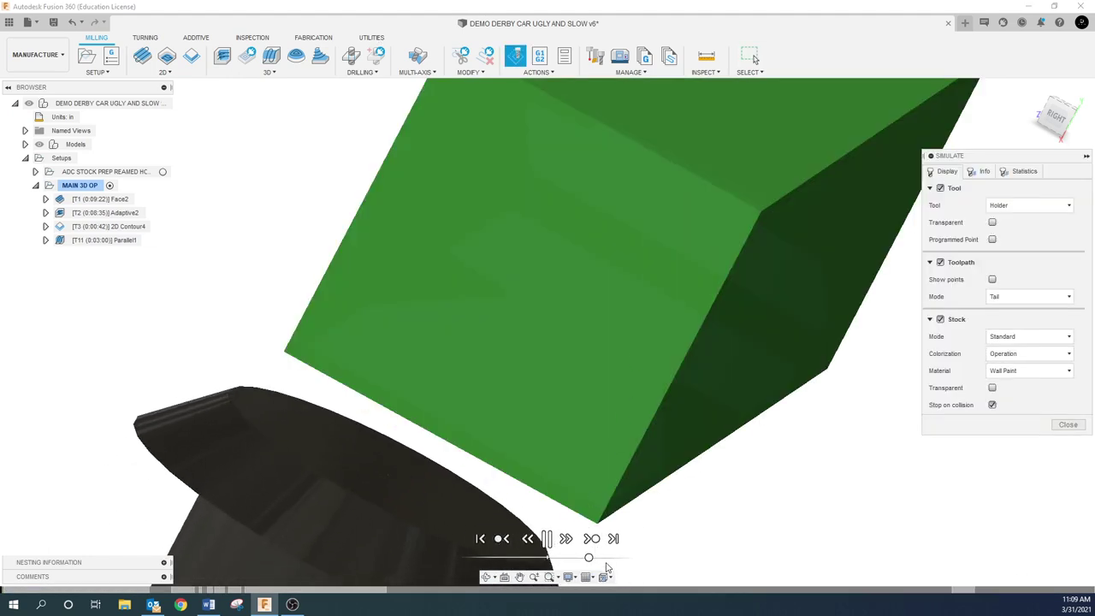
scroll(727, 371, "down", 3)
scroll(732, 357, "down", 3)
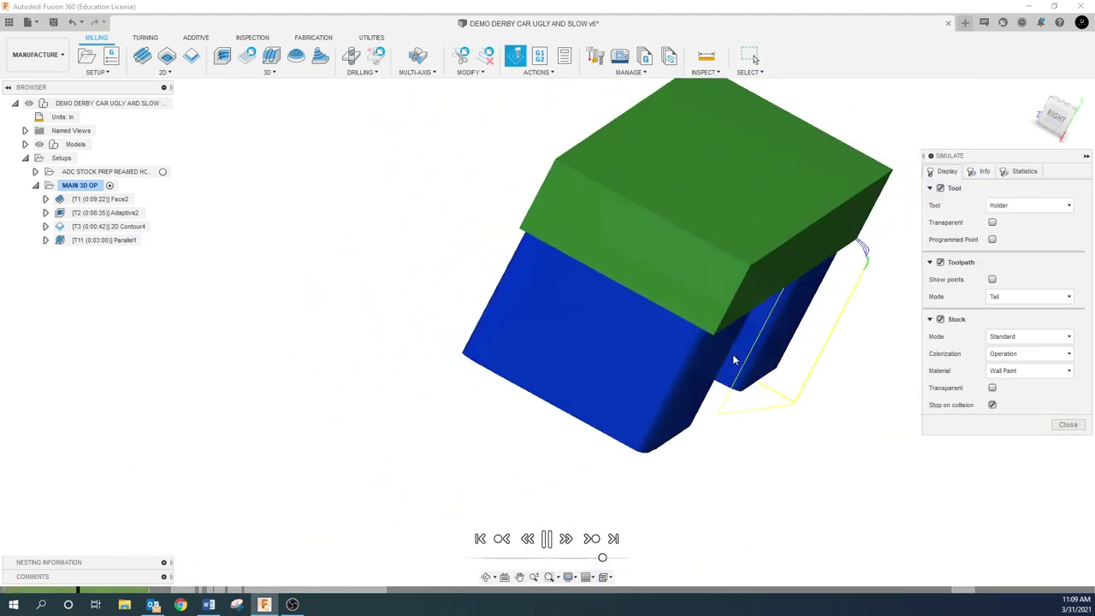
scroll(739, 346, "down", 1)
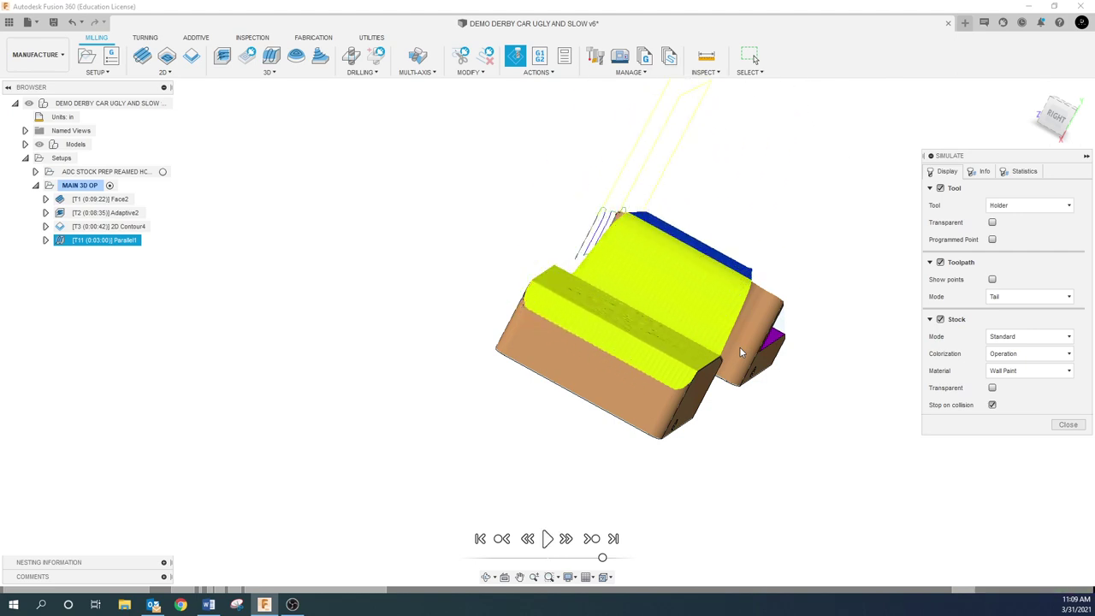
middle_click_drag(772, 213, 709, 220, "shift")
left_click(1061, 423)
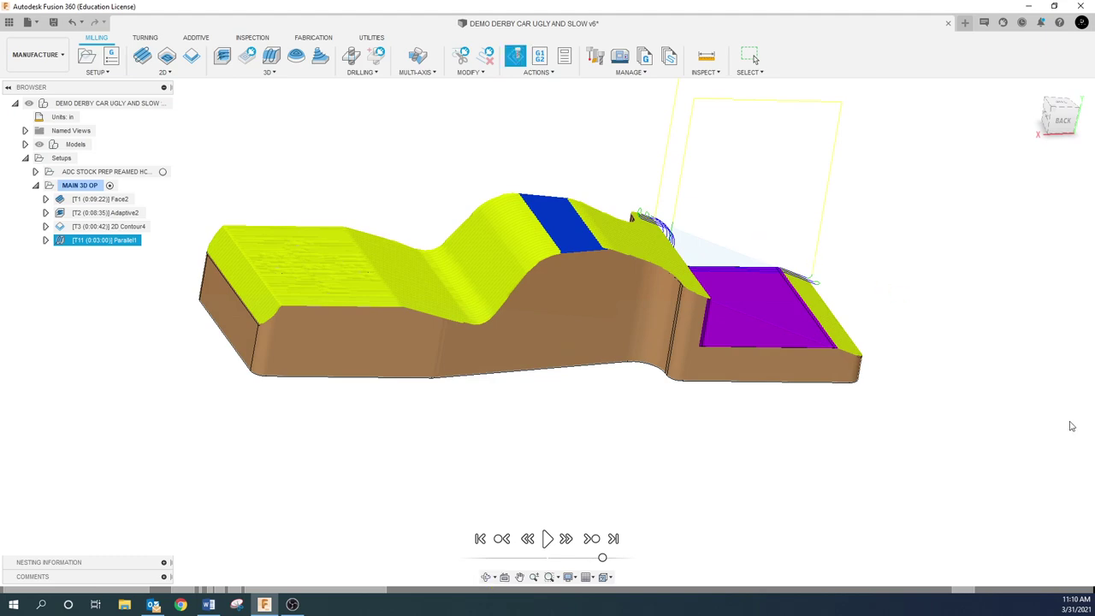
- Examine the Parallel1 toolpath up close in the rounded dip between the lettered nose and the hump
left_click(130, 240)
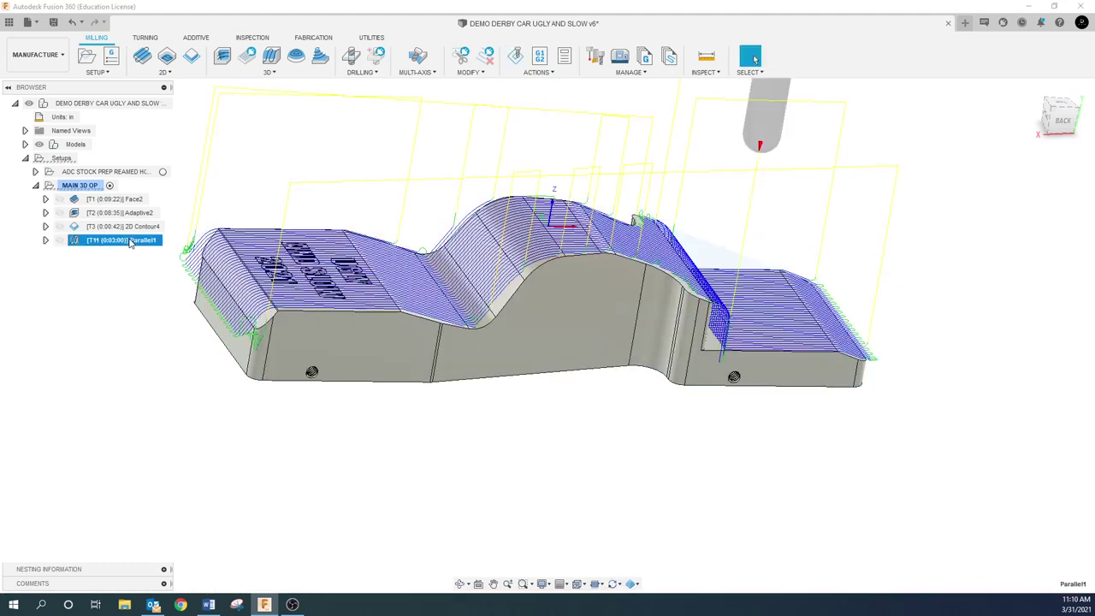
middle_click_drag(392, 332, 441, 298, "shift")
scroll(449, 289, "up", 10)
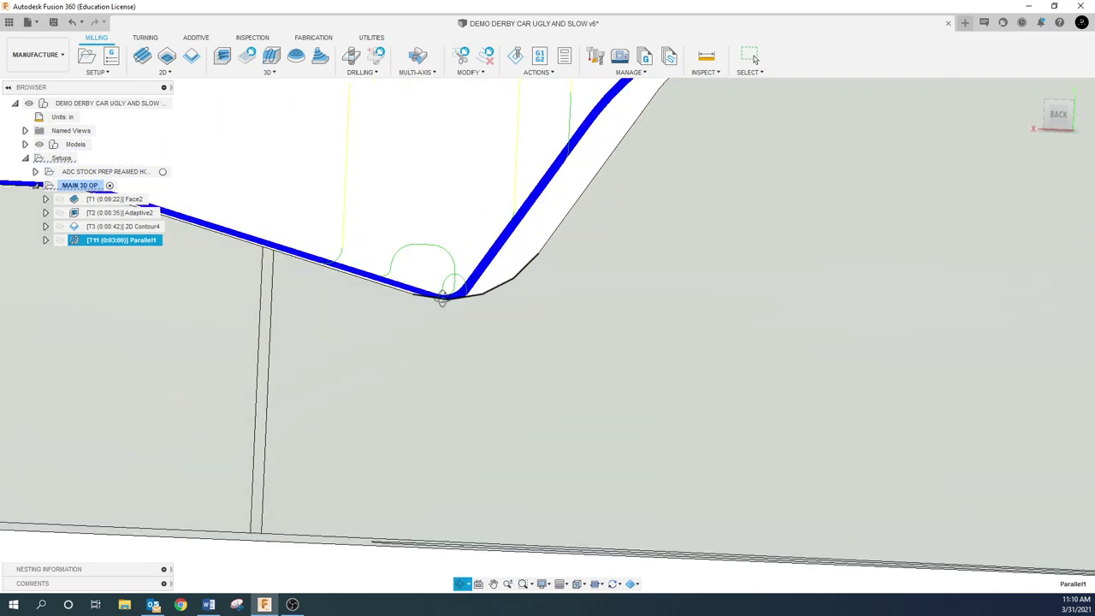
left_click(147, 227, "ctrl")
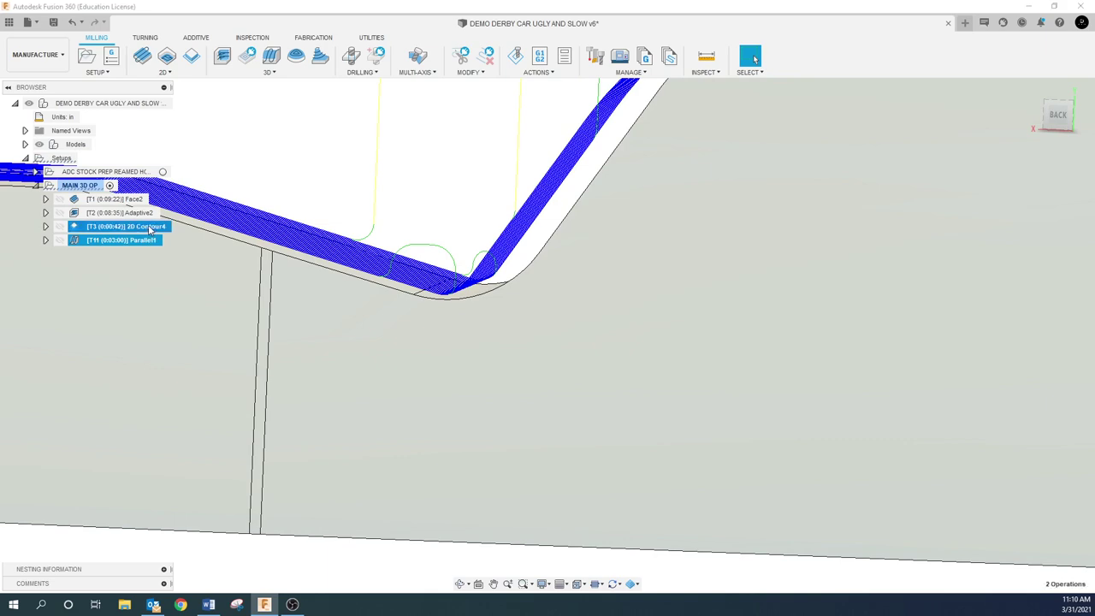
key("Escape")
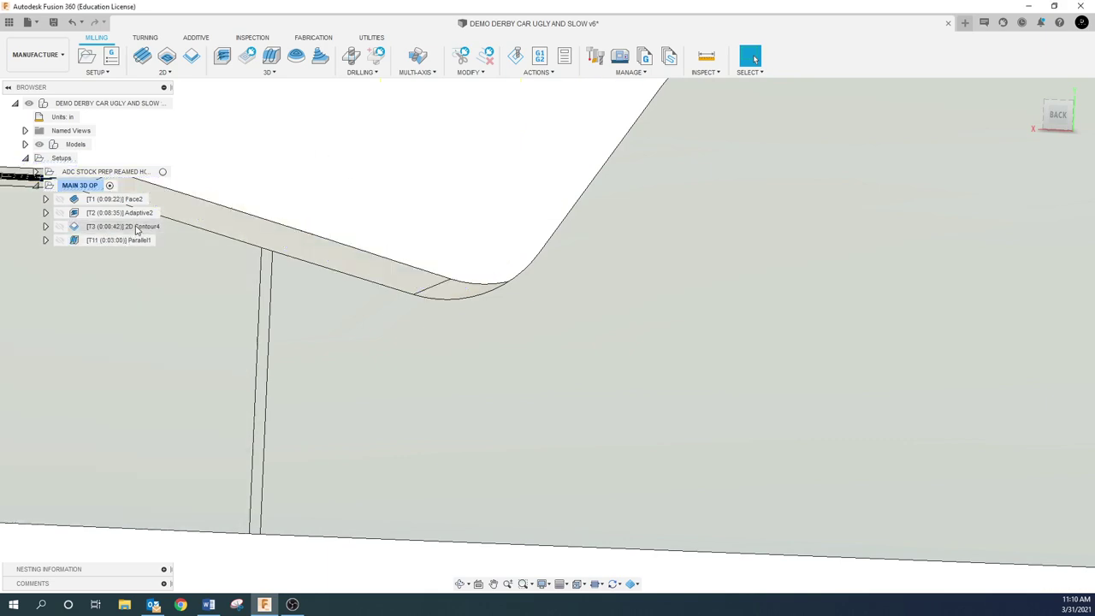
- Compare Adaptive2's stepped roughing passes with Parallel1's finishing passes in the rounded dip, viewed from the back
left_click(120, 213)
middle_click_drag(347, 246, 358, 251, "shift")
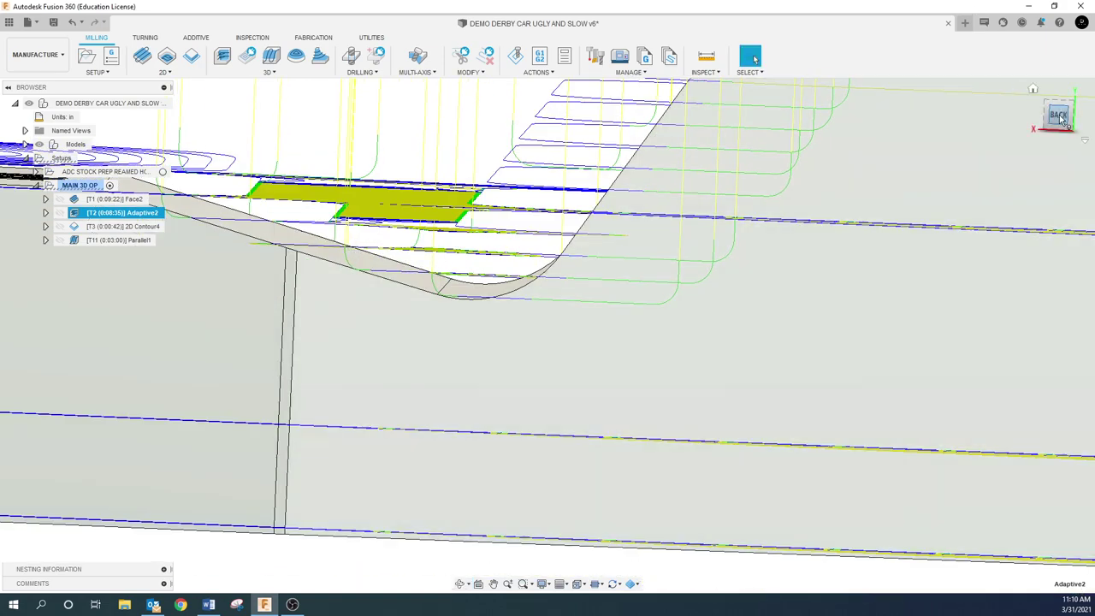
left_click(1058, 115)
scroll(467, 205, "up", 4)
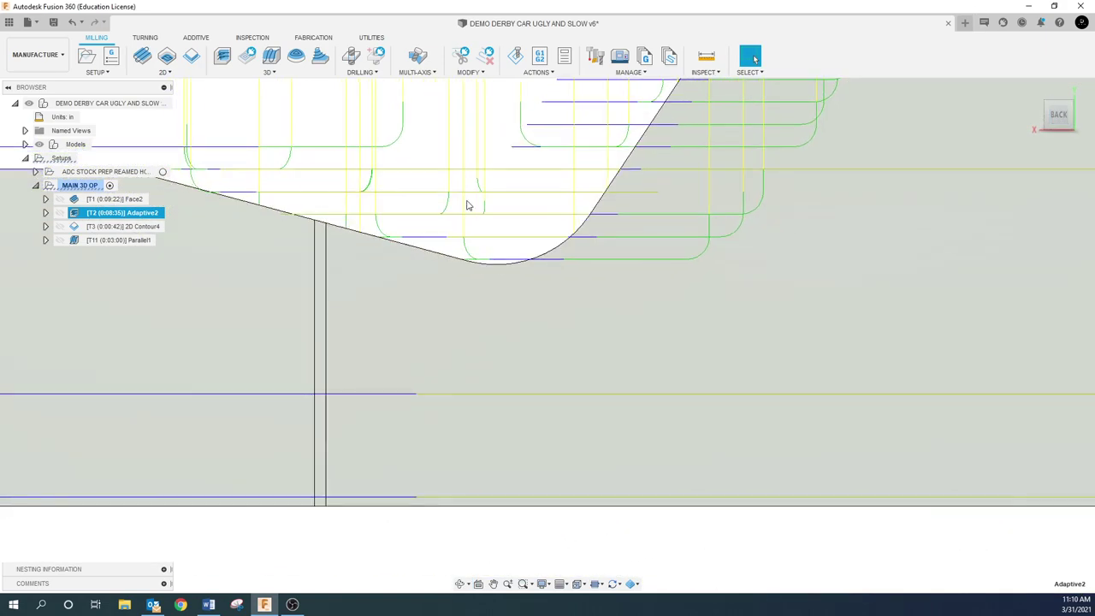
scroll(467, 205, "down", 3)
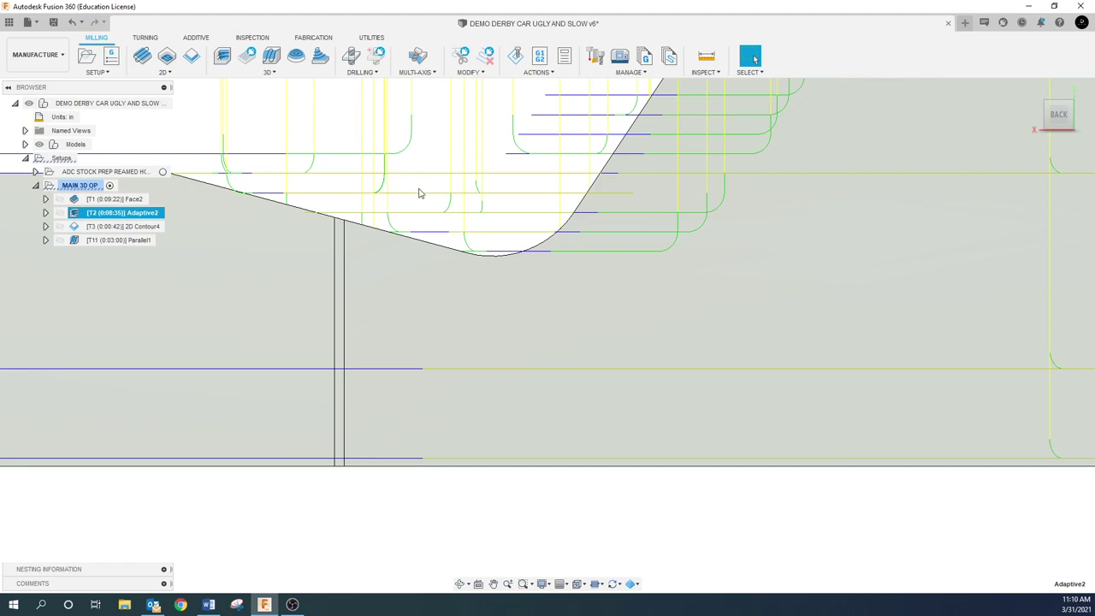
middle_click_drag(453, 192, 453, 184, "shift")
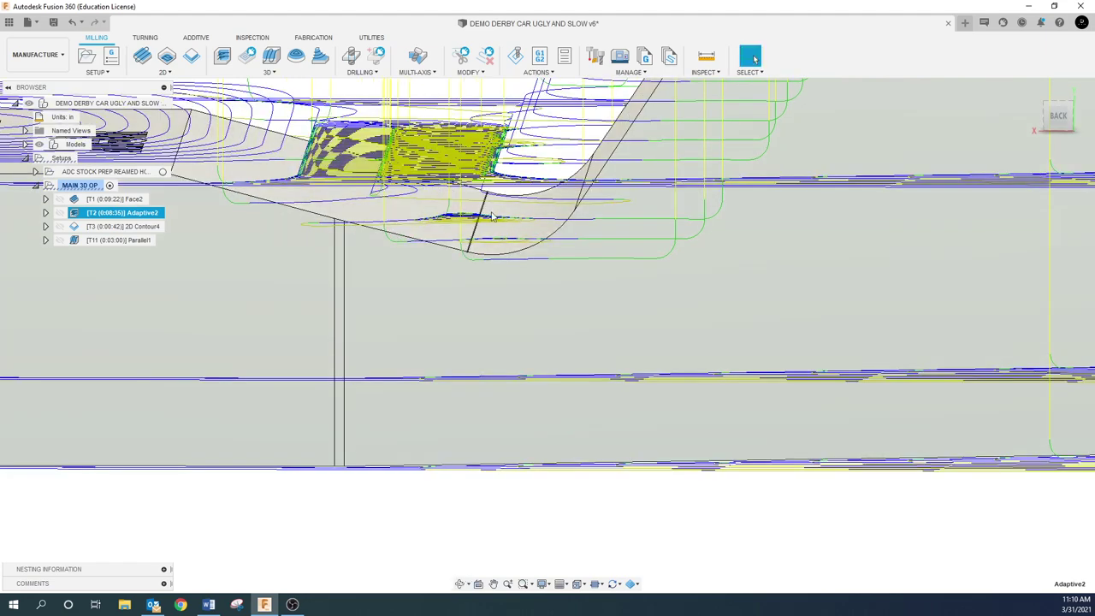
left_click(176, 487)
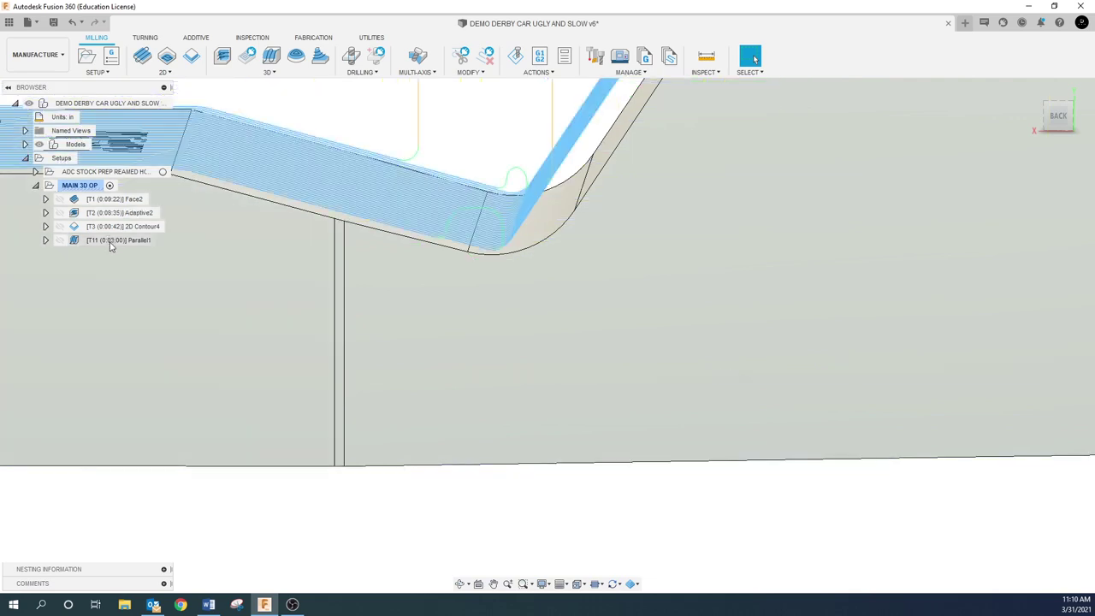
left_click(118, 239)
scroll(347, 245, "down", 3)
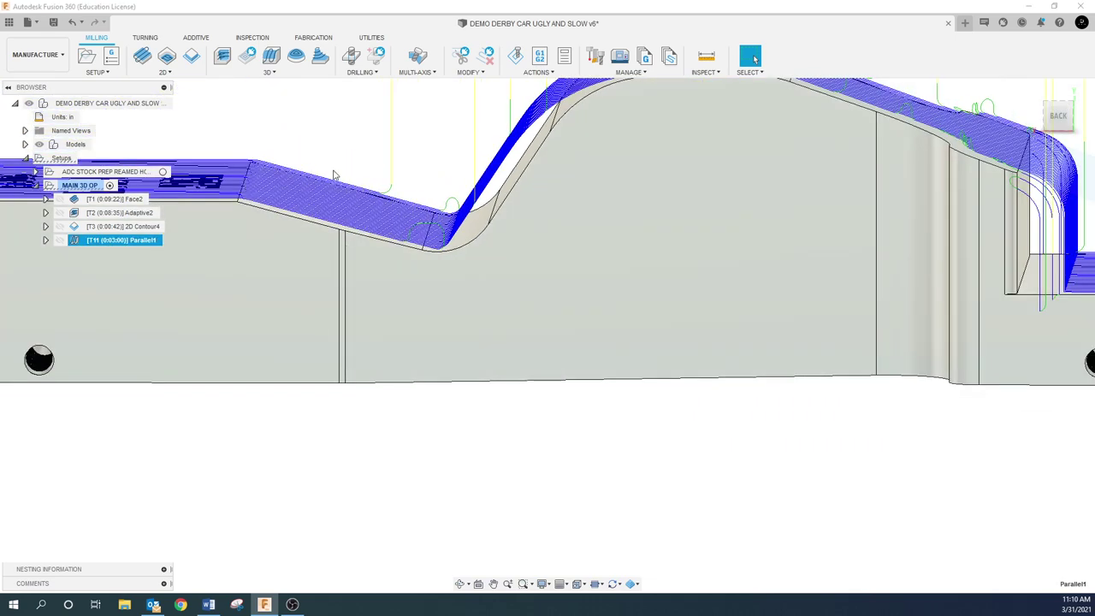
middle_click_drag(326, 148, 336, 150, "shift")
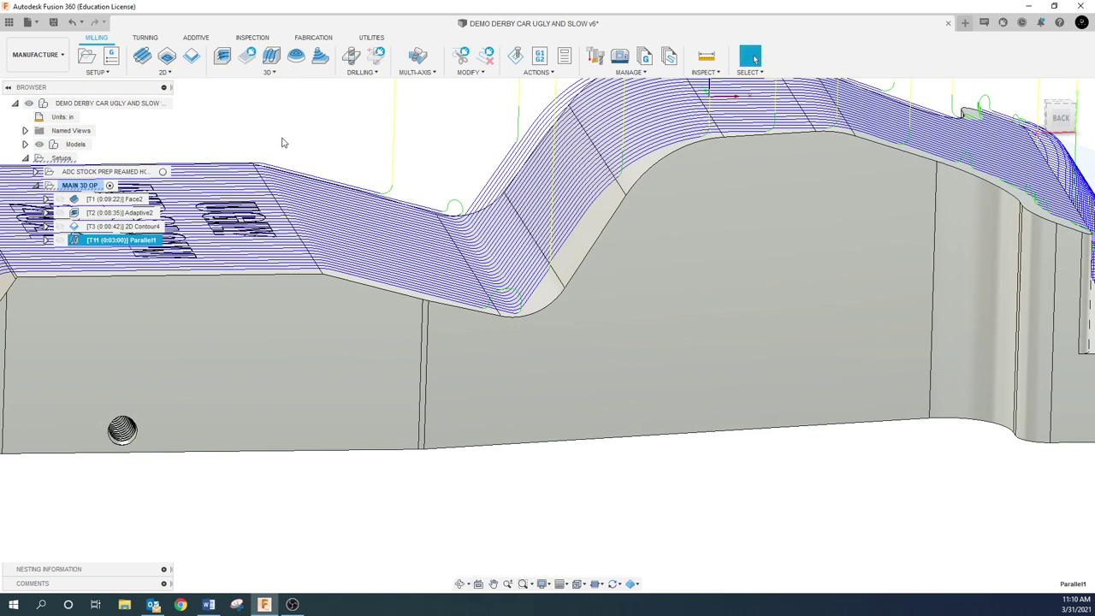
- Set Parallel1's stepover to 0.02 in with 0.015 in radial and axial stock to leave, regenerate it, and check the denser passes
right_click(133, 240)
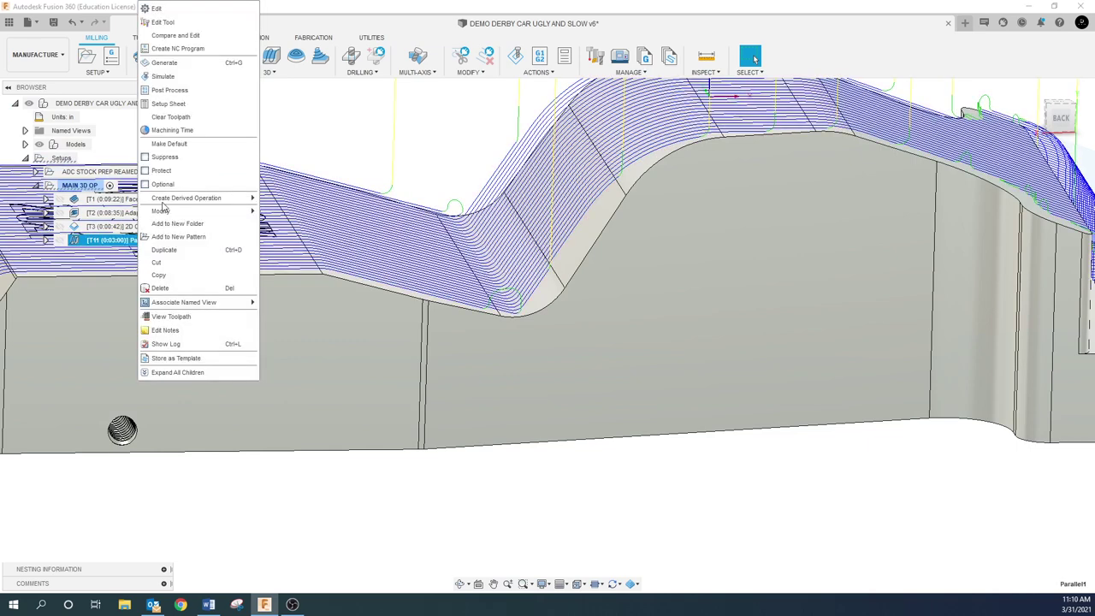
left_click(181, 10)
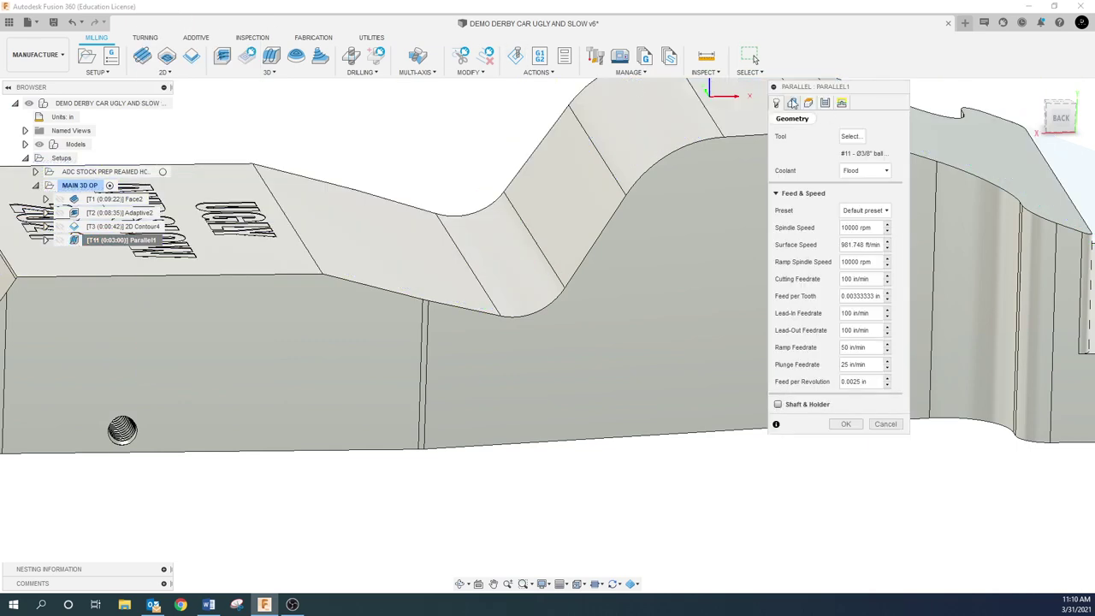
left_click(792, 102)
left_click(825, 103)
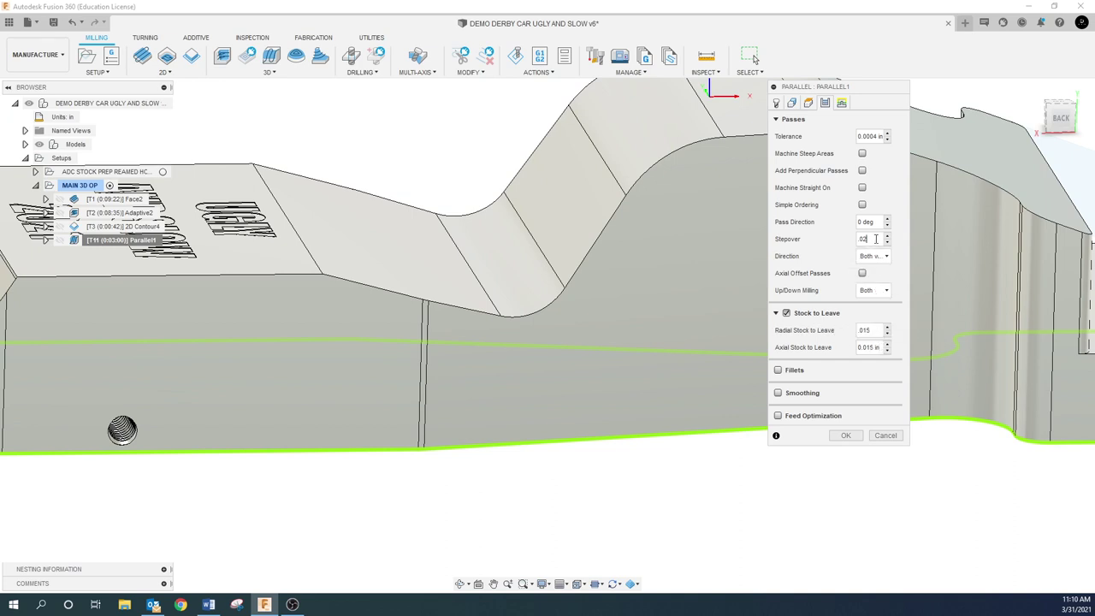
left_click(845, 435)
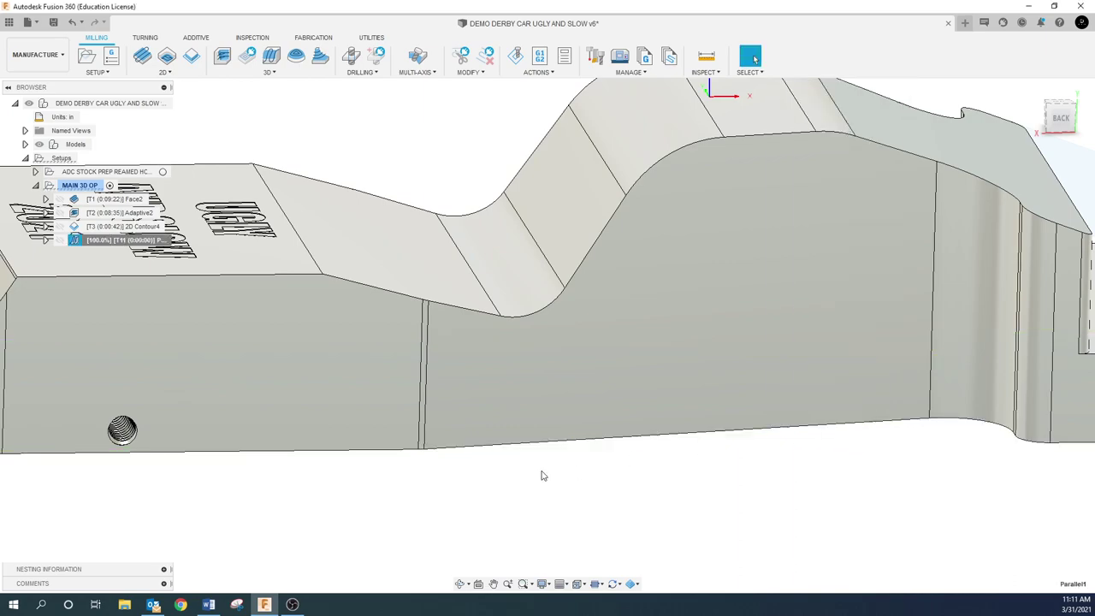
scroll(479, 479, "down", 3)
scroll(454, 479, "down", 1)
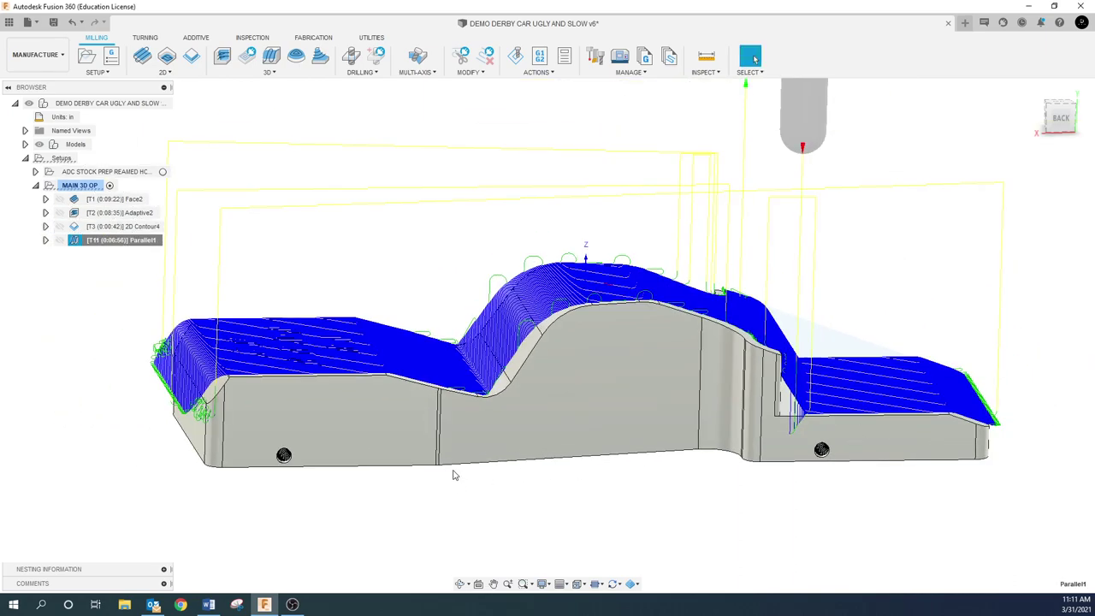
middle_click_drag(454, 476, 504, 410, "shift")
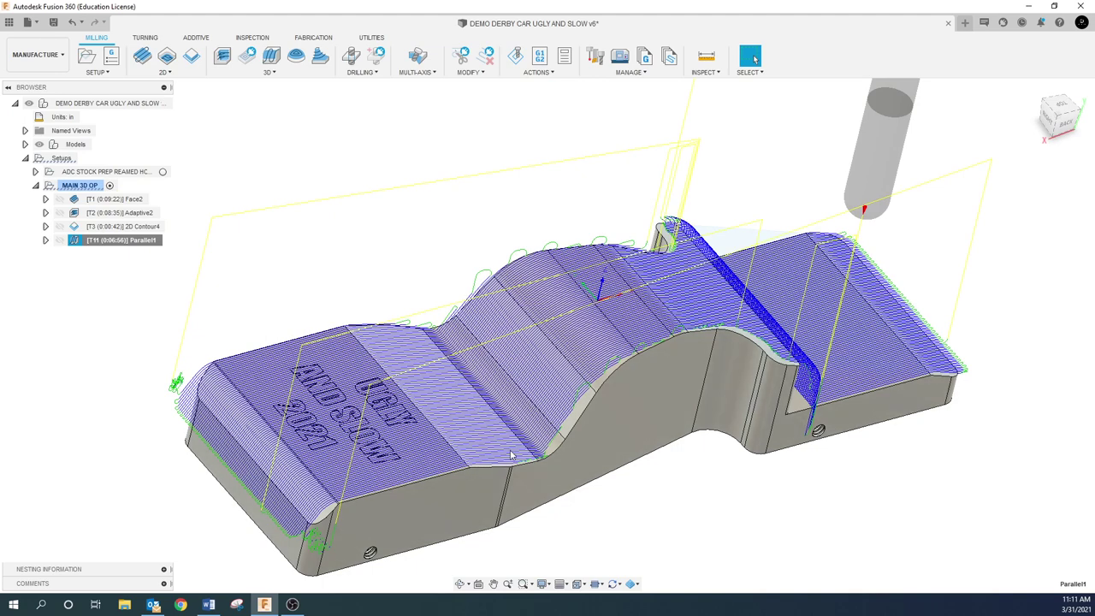
middle_click_drag(511, 455, 513, 421, "shift")
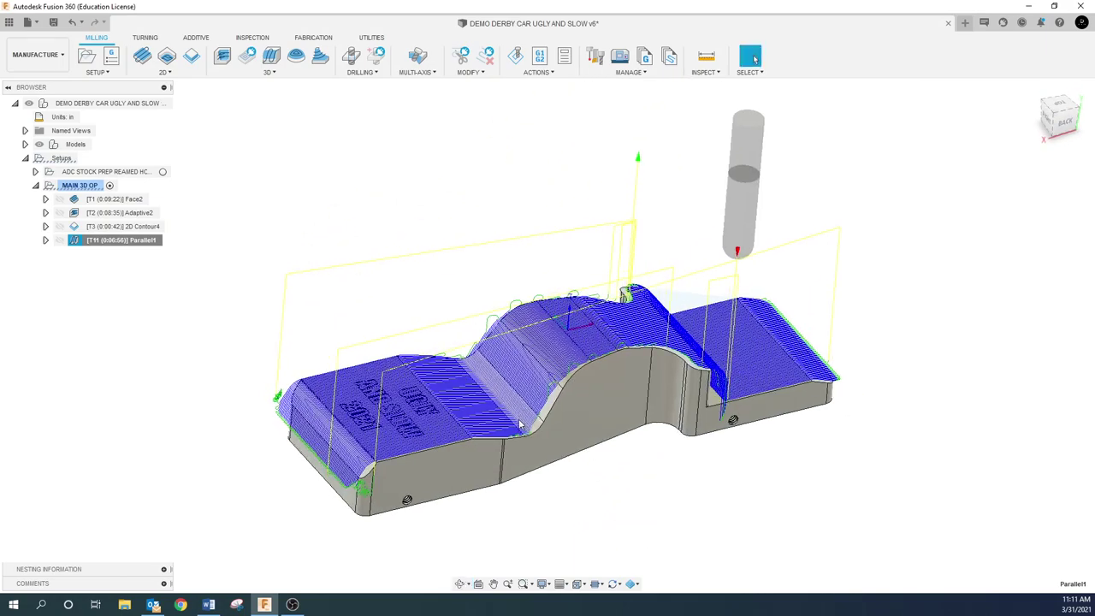
left_click(410, 270)
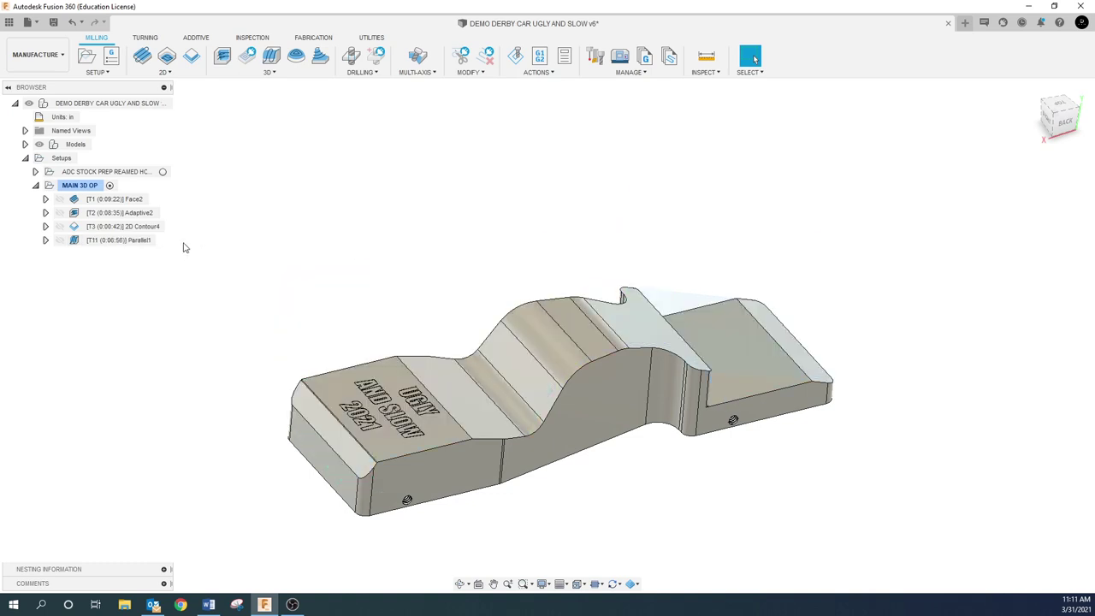
- Derive a new 3D Parallel milling operation from Parallel1 in the MAIN 3D OP setup
right_click(115, 240)
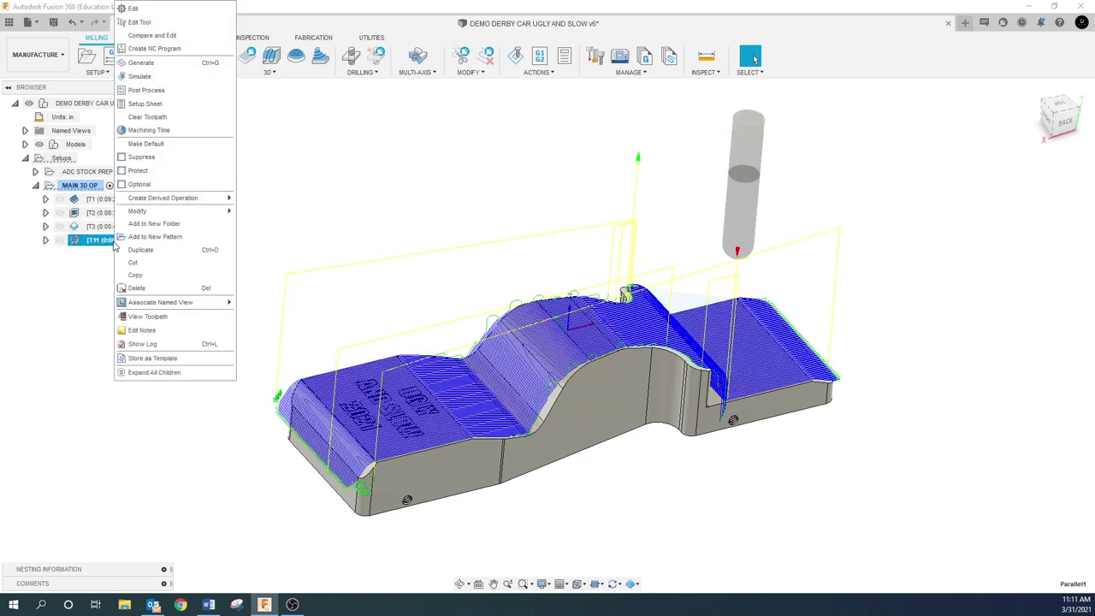
left_click(99, 291)
right_click(98, 244)
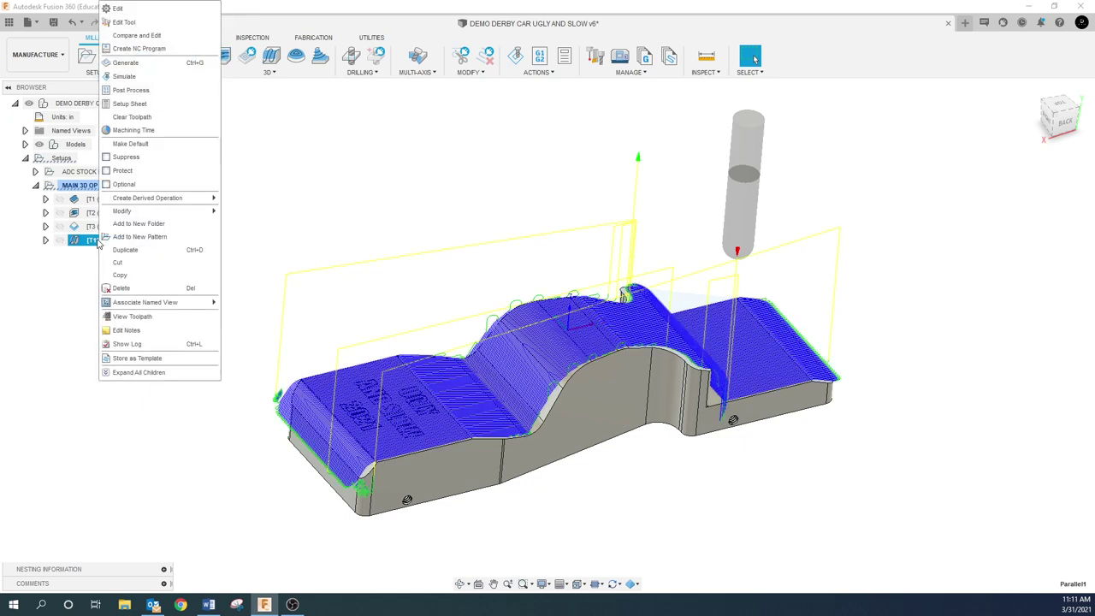
mouse_move(249, 199)
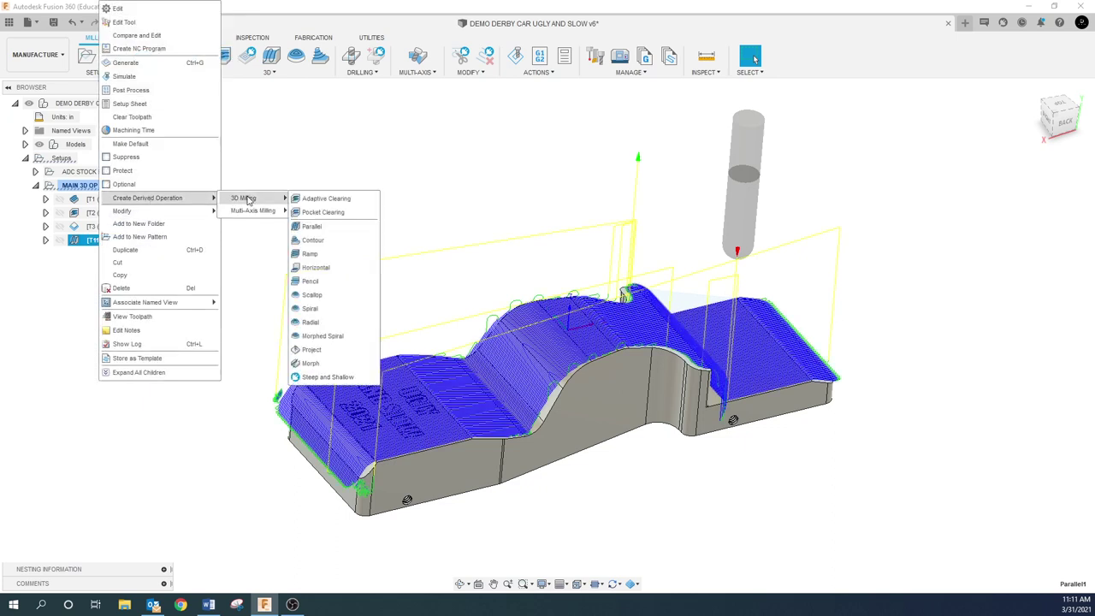
left_click(312, 226)
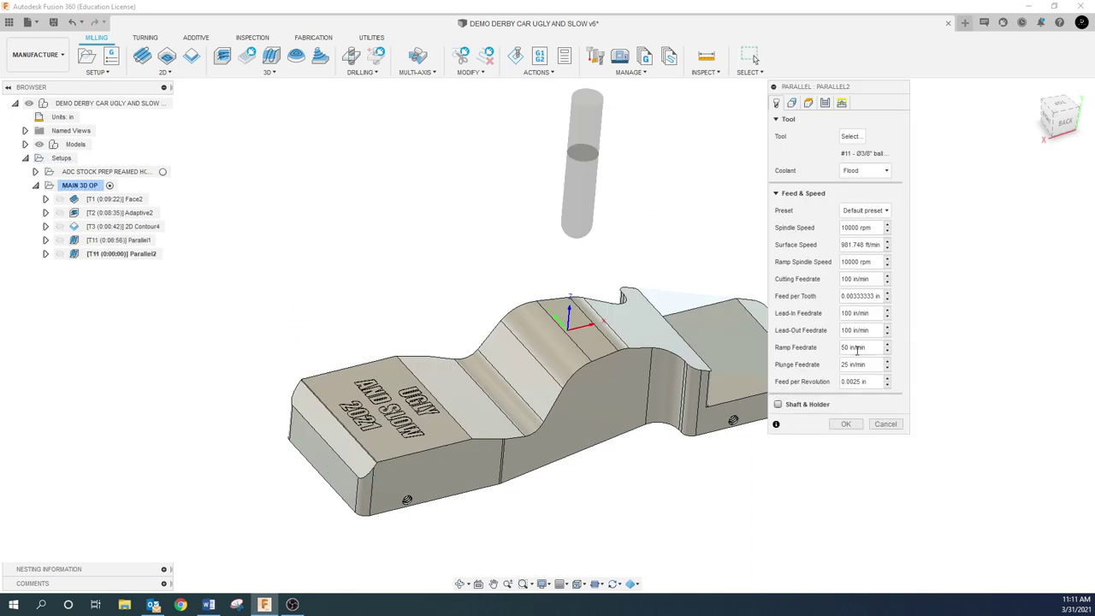
- Turn off stock to leave in Parallel2, set its stepover to 0.01 in and pass direction to 90 deg, and generate the toolpath
left_click(792, 105)
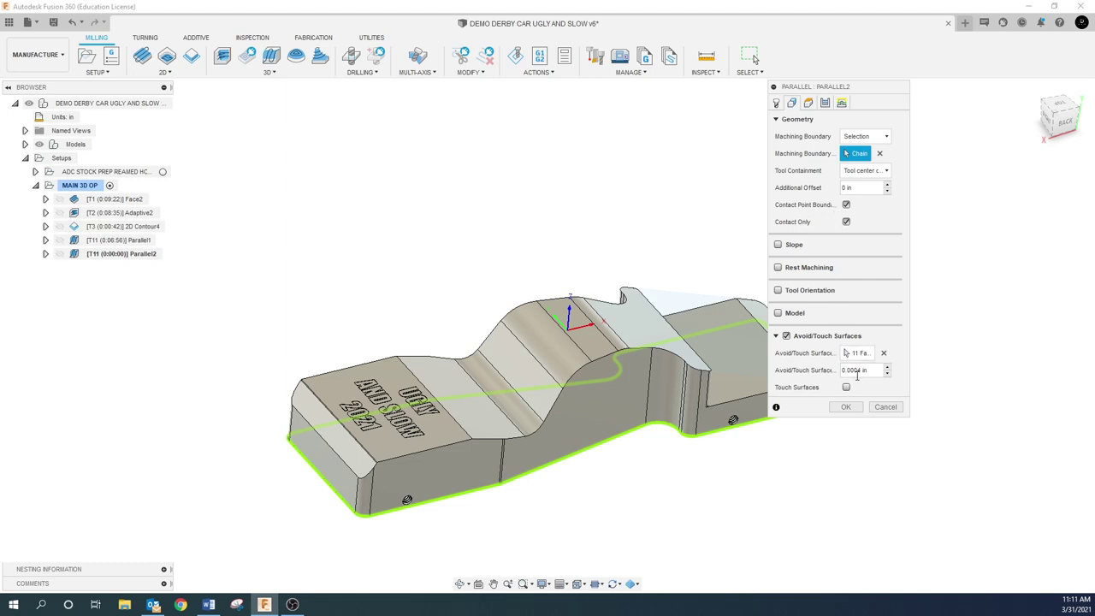
left_click(809, 103)
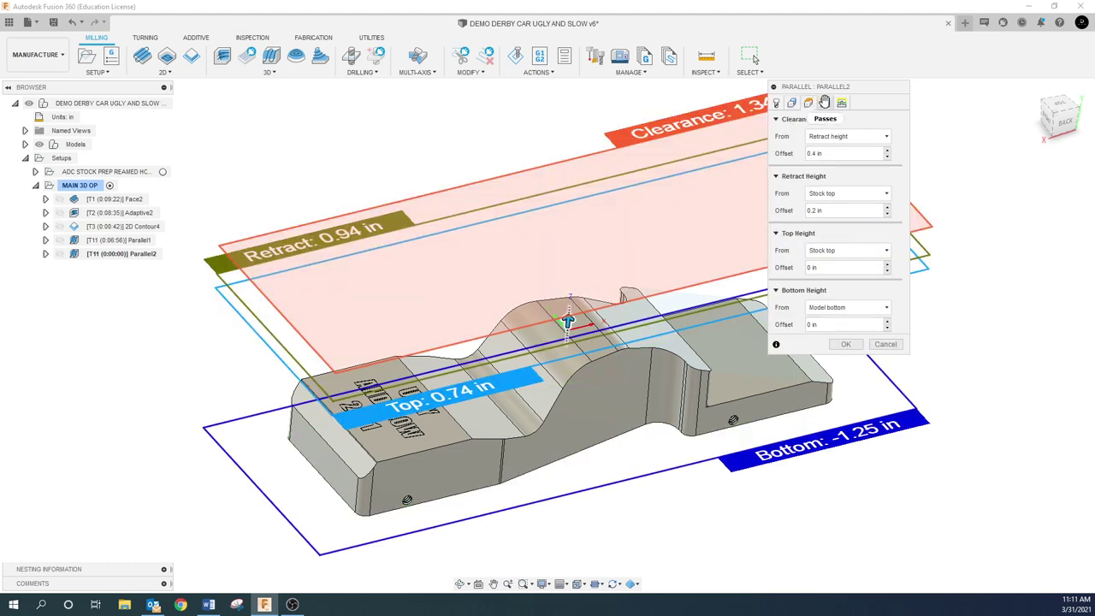
left_click(823, 103)
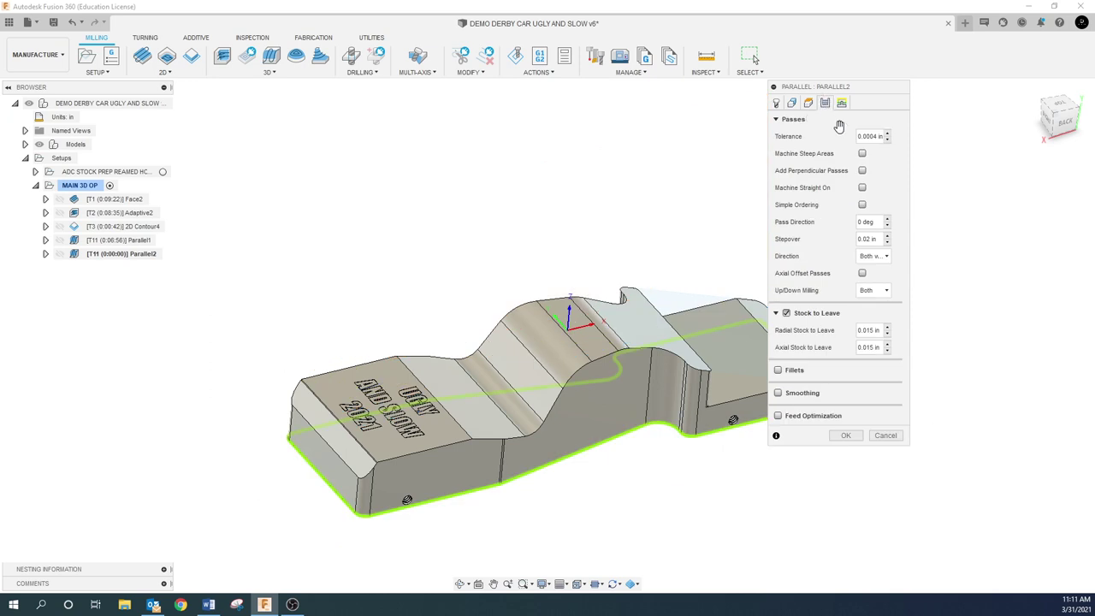
left_click(786, 314)
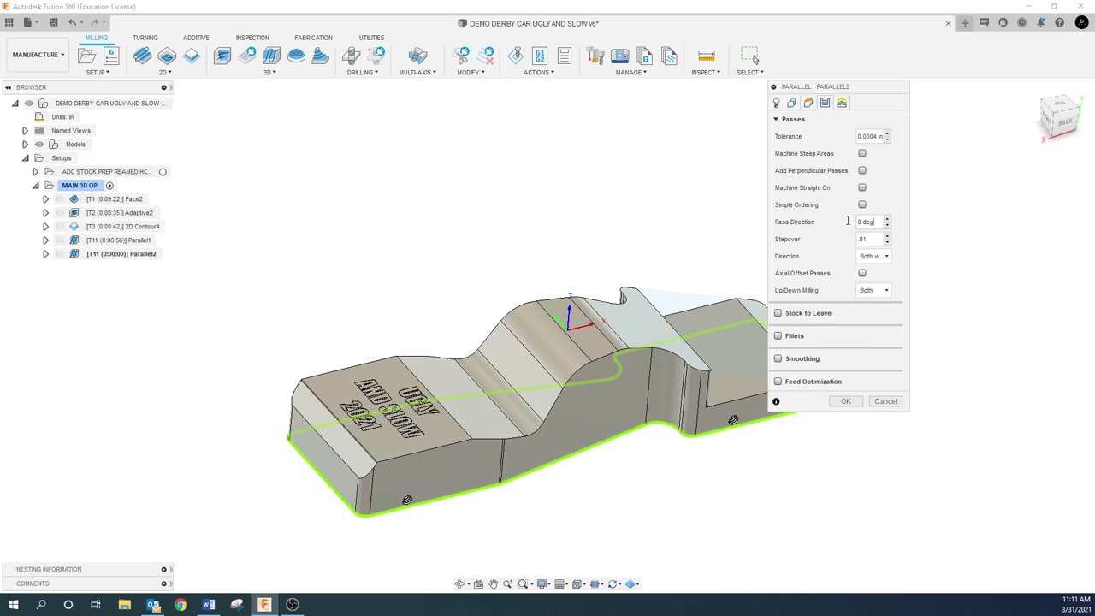
left_click(844, 401)
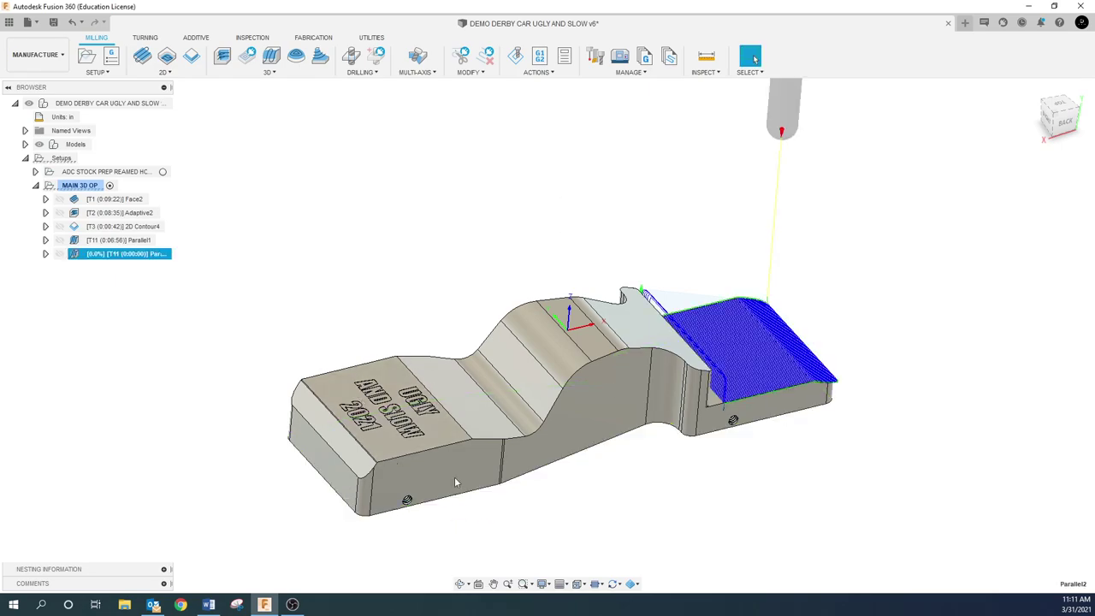
middle_click_drag(600, 391, 609, 425, "shift")
middle_click_drag(486, 450, 314, 447, "shift")
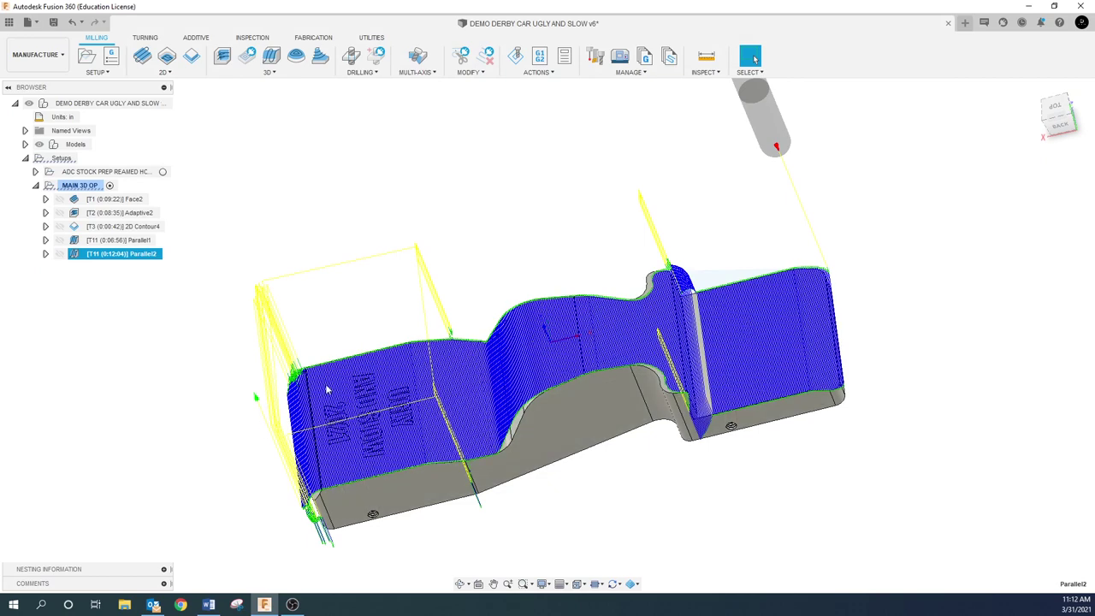
- Change Parallel2's pass direction so the passes run lengthwise along the car, then regenerate and check the toolpath
left_click(299, 254)
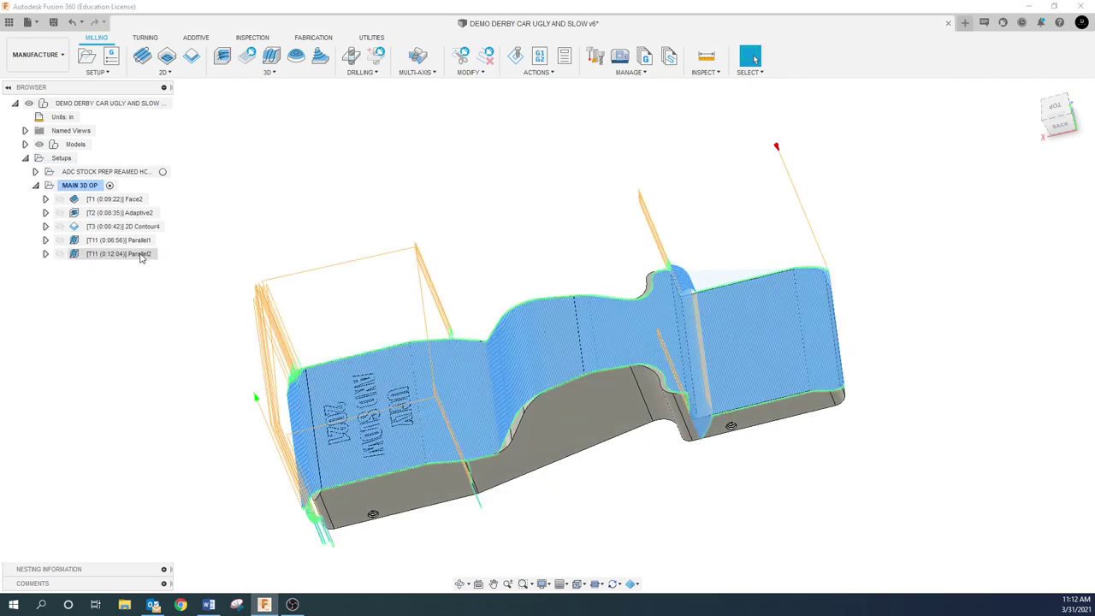
right_click(141, 255)
left_click(160, 9)
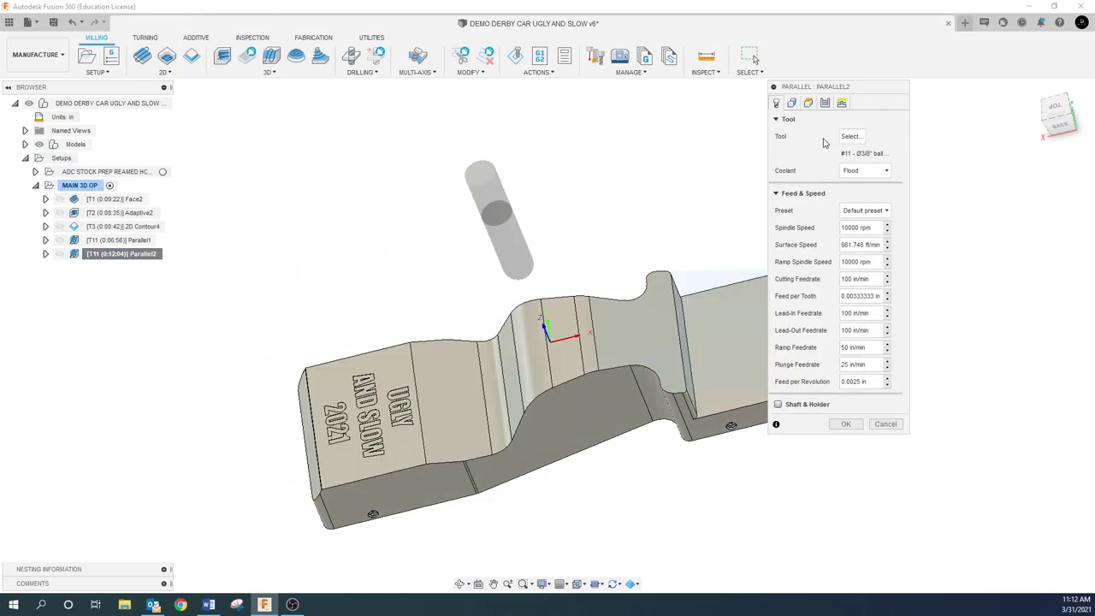
left_click(825, 102)
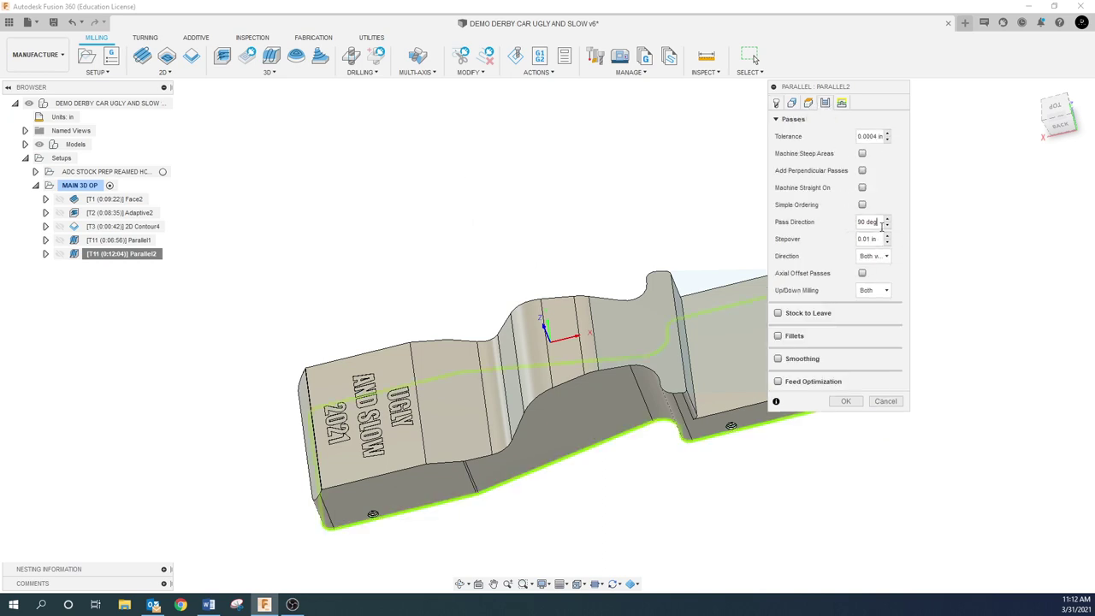
key("Return")
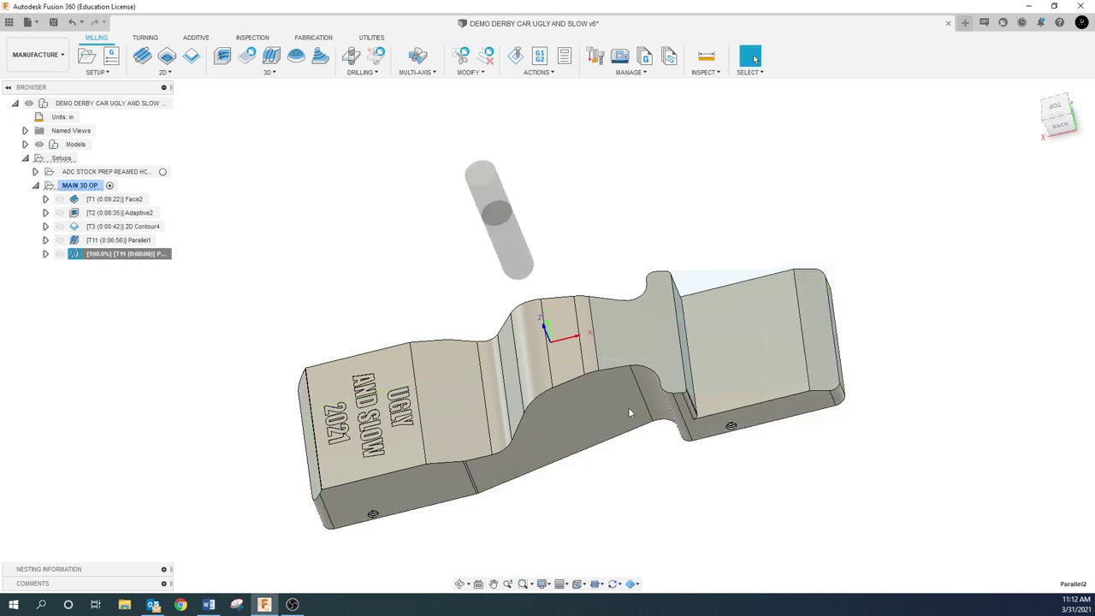
middle_click_drag(347, 407, 447, 467, "shift")
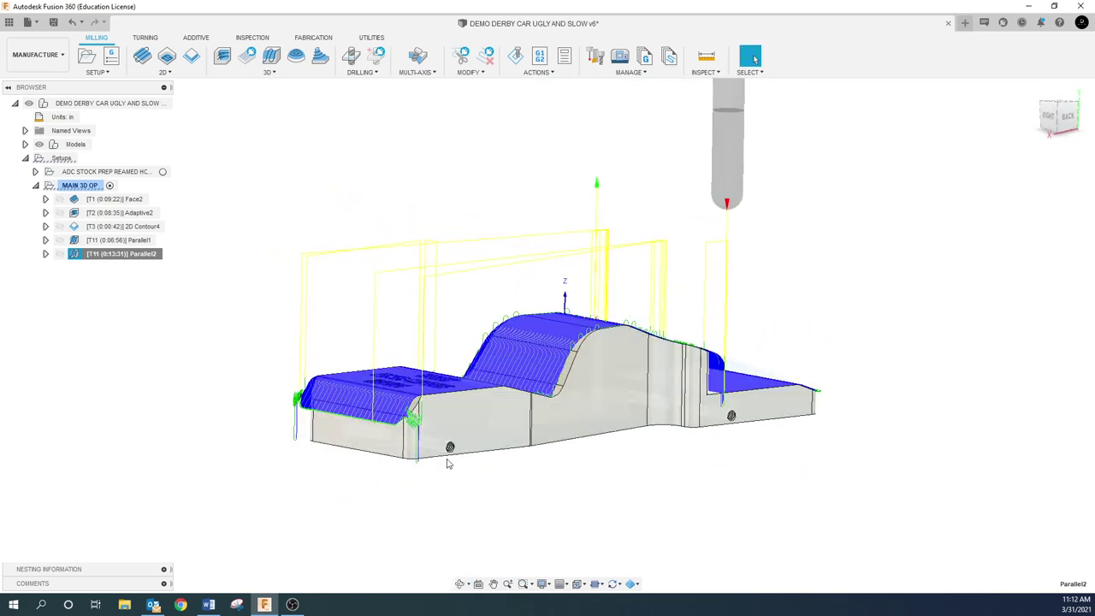
left_click(228, 444)
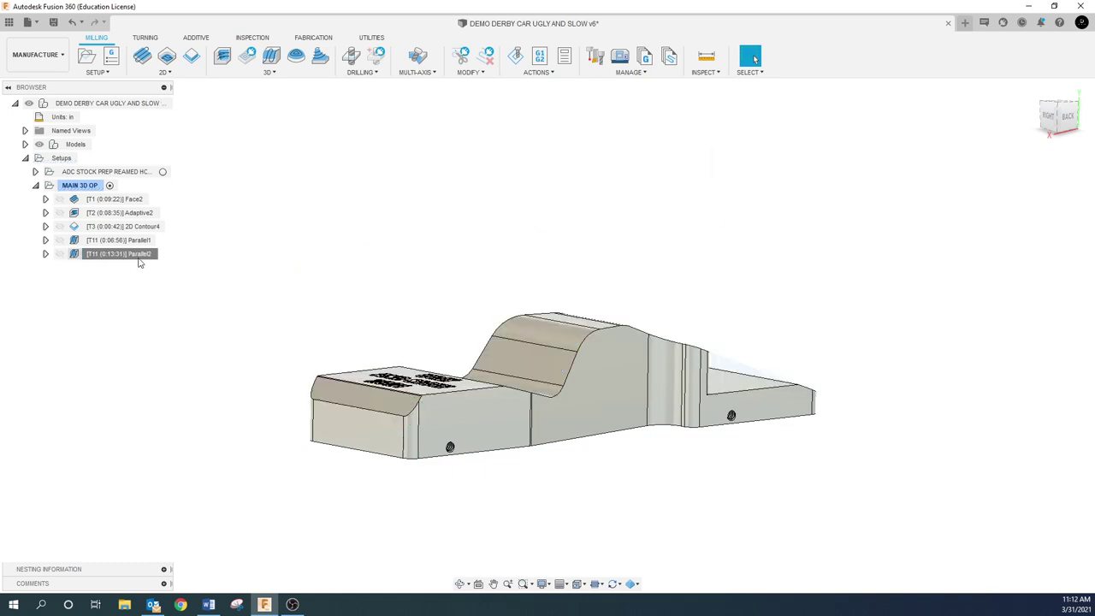
- Try to extend Parallel2's avoid surfaces with the nose's end and corner faces and the neighbouring side faces
right_click(138, 256)
left_click(171, 10)
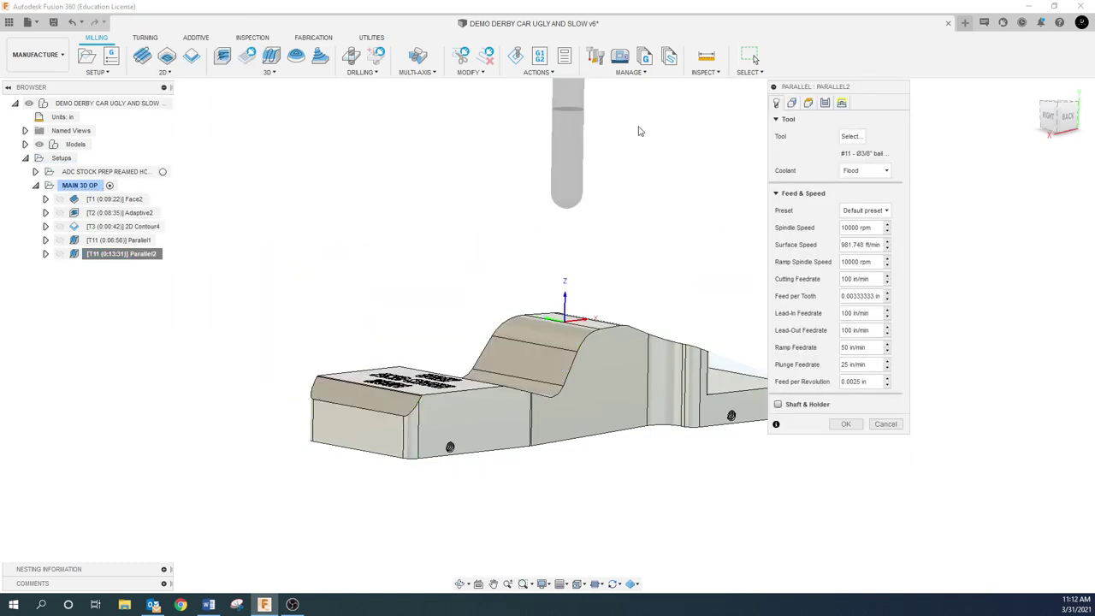
left_click(792, 103)
left_click(855, 353)
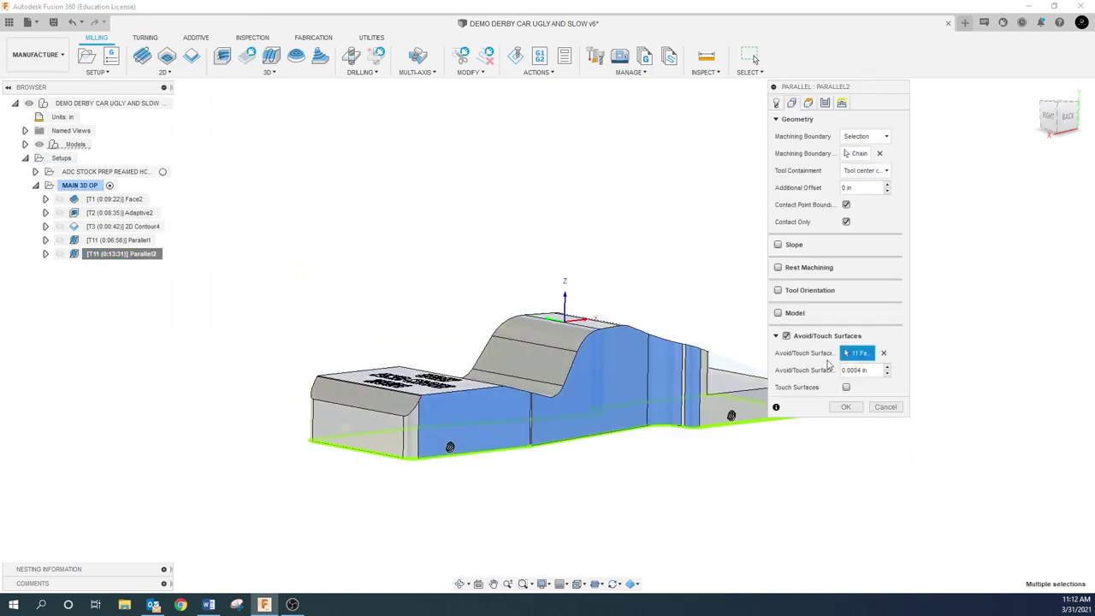
scroll(380, 451, "up", 3)
left_click(380, 450)
left_click(381, 451)
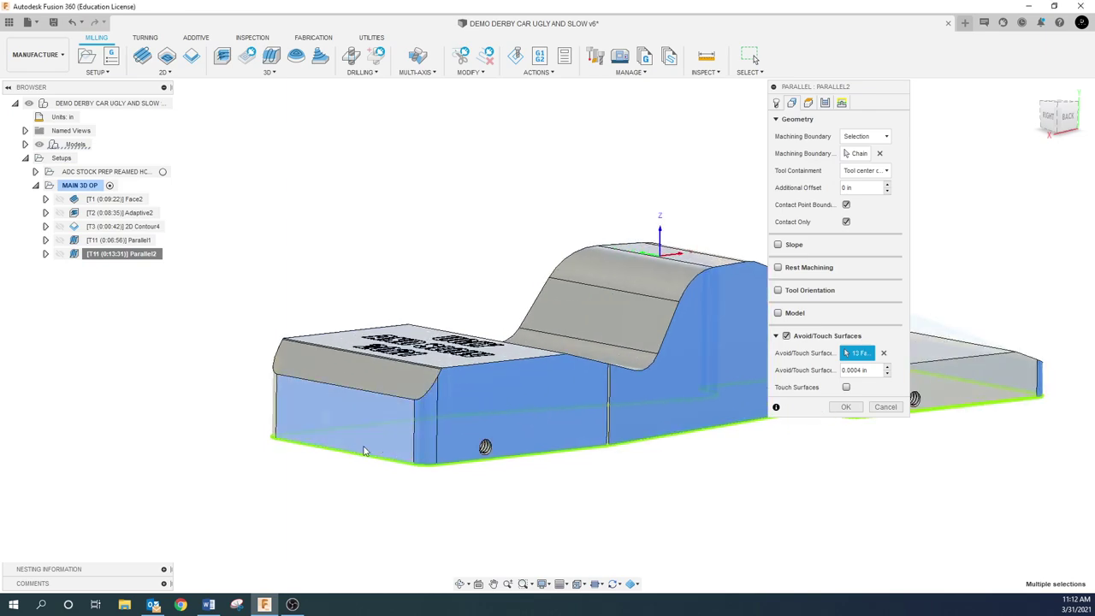
middle_click_drag(380, 451, 663, 427, "shift")
left_click(647, 459)
scroll(700, 423, "up", 4)
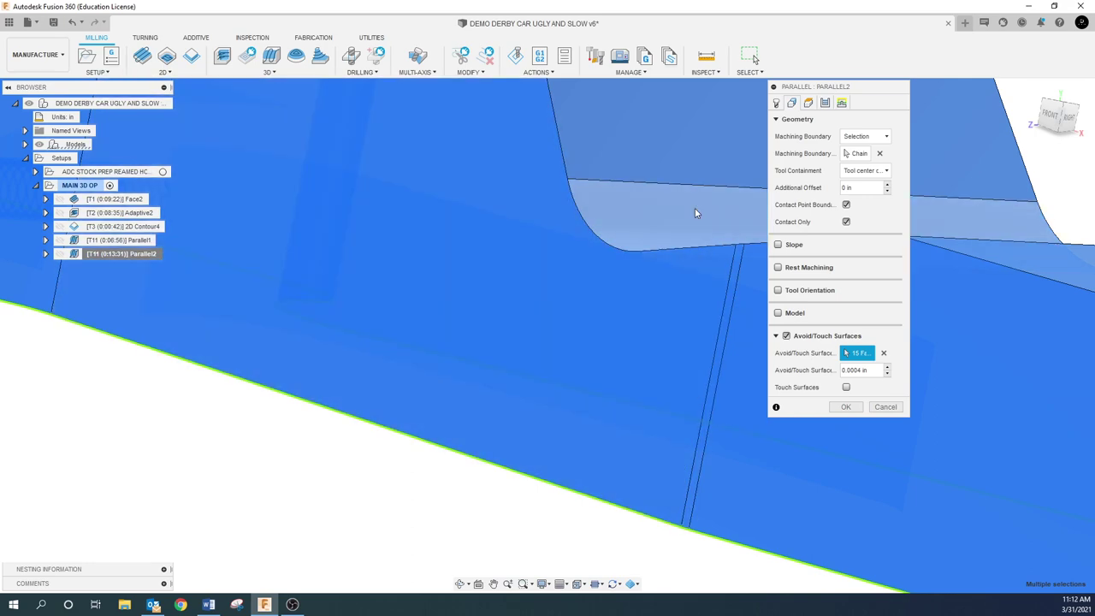
left_click(676, 159)
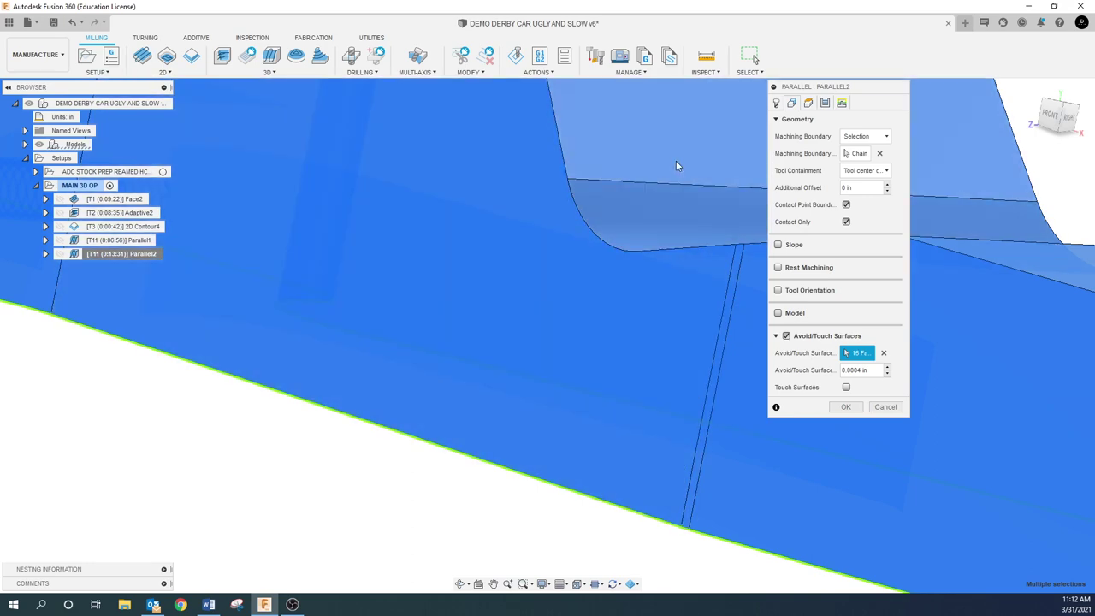
left_click(685, 209)
- Clear all of Parallel2's avoid surfaces, regenerate the operation, and check the toolpath along the car's sides
left_click(885, 354)
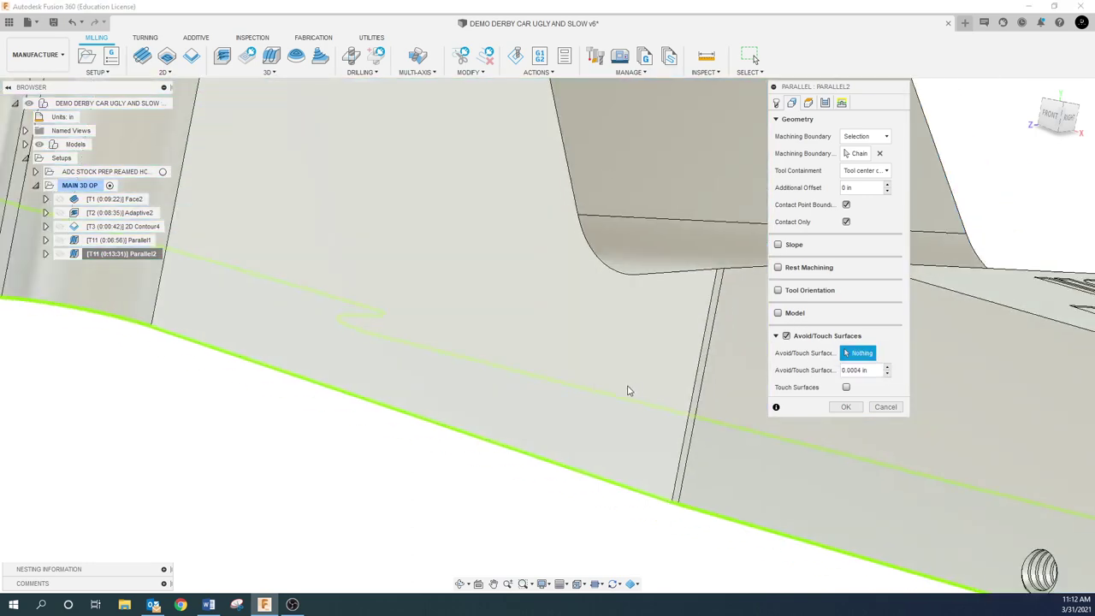
scroll(628, 385, "down", 5)
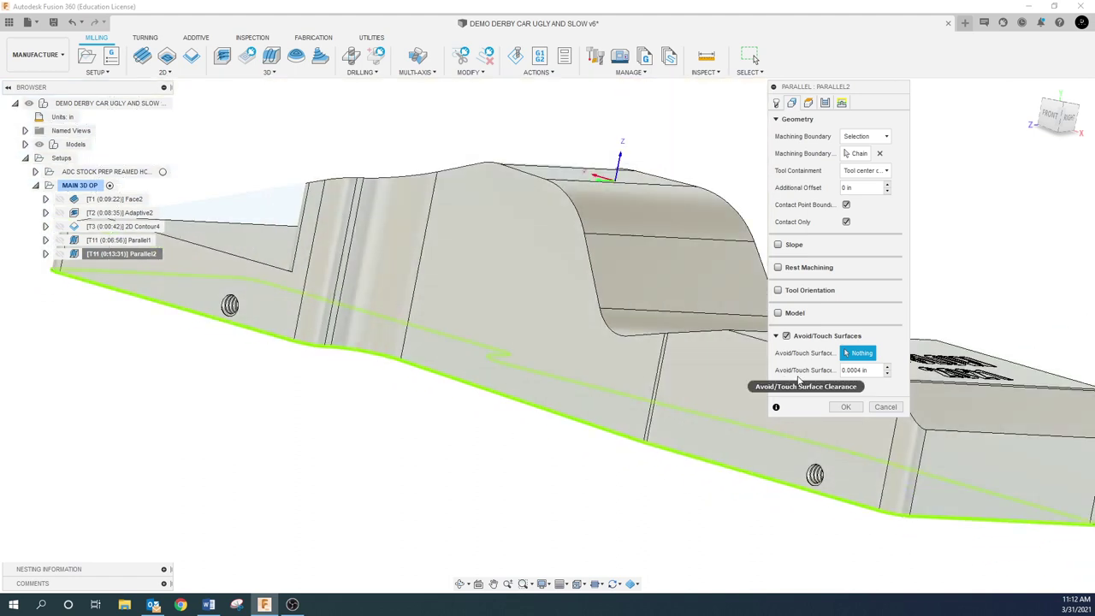
left_click(847, 407)
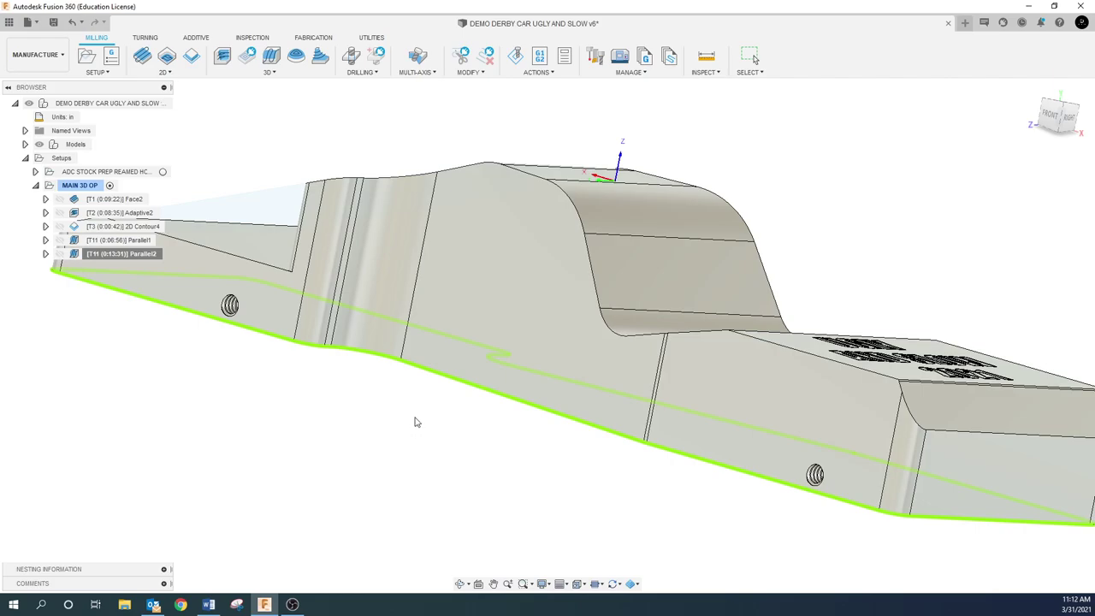
scroll(323, 420, "down", 3)
middle_click_drag(323, 420, 516, 395, "shift")
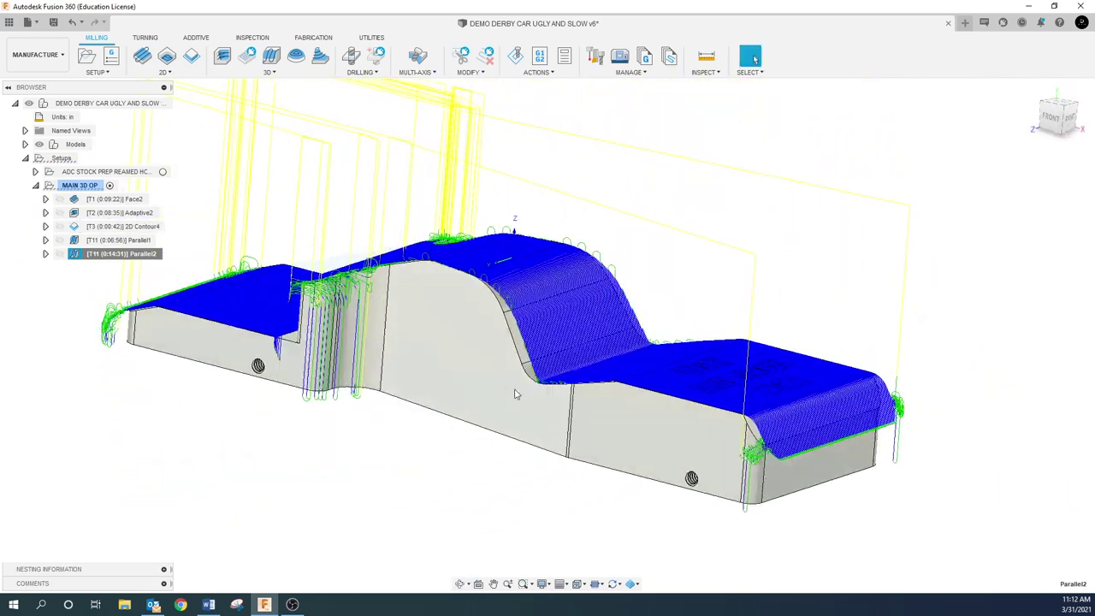
- Reopen Parallel2 and select the nose's vertical end face, corner faces and back-side face as avoid surfaces
right_click(125, 253)
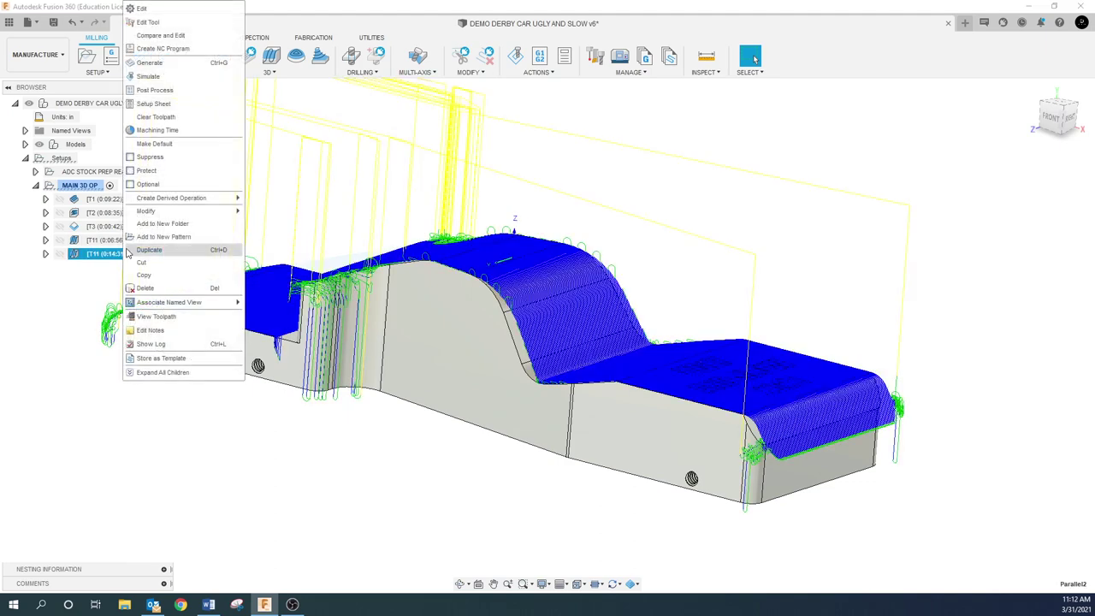
left_click(141, 10)
left_click(793, 104)
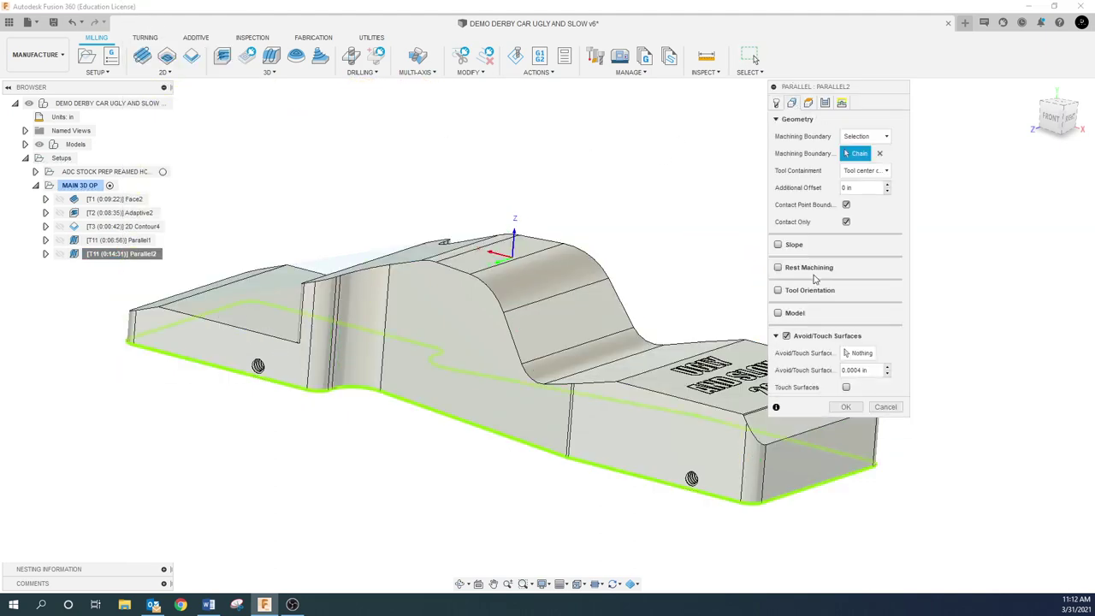
left_click(857, 352)
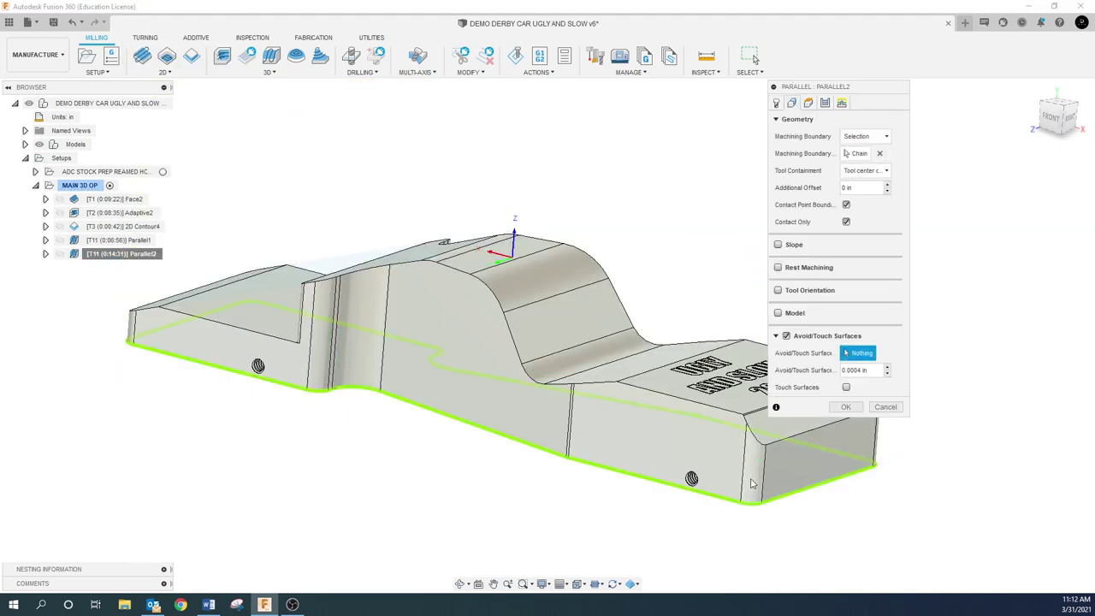
left_click(753, 462)
left_click(803, 448)
middle_click_drag(803, 444, 728, 369, "shift")
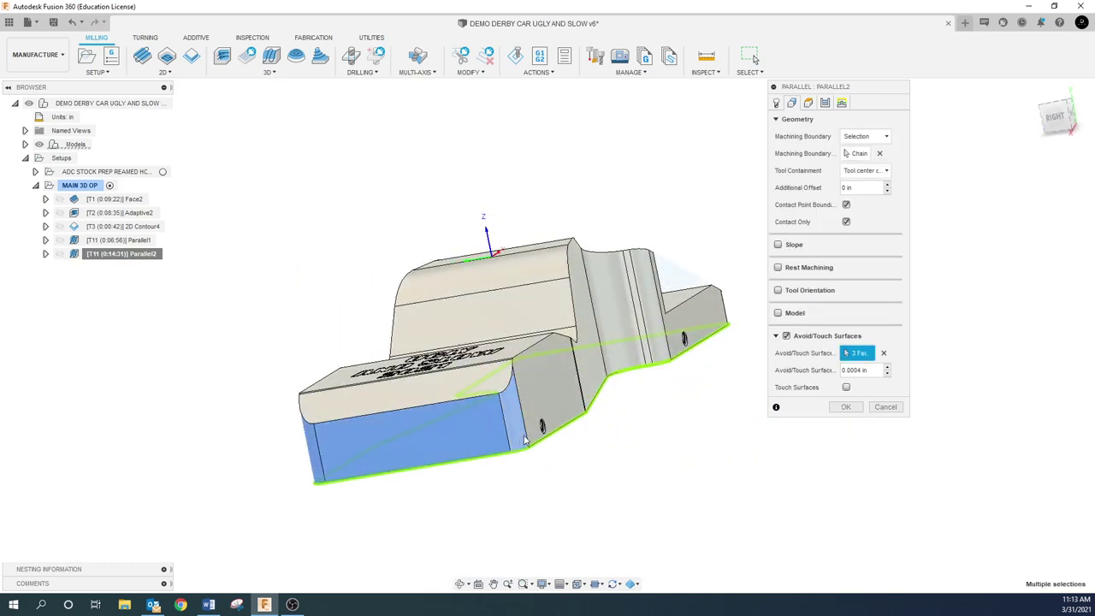
left_click(525, 438)
middle_click_drag(524, 438, 549, 409, "shift")
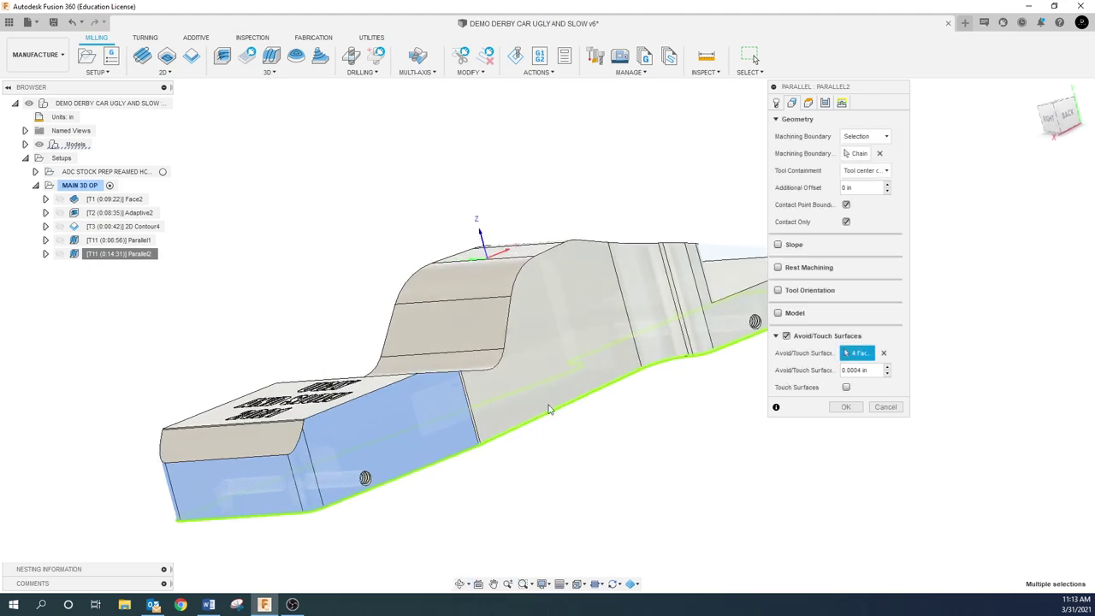
left_click(559, 397)
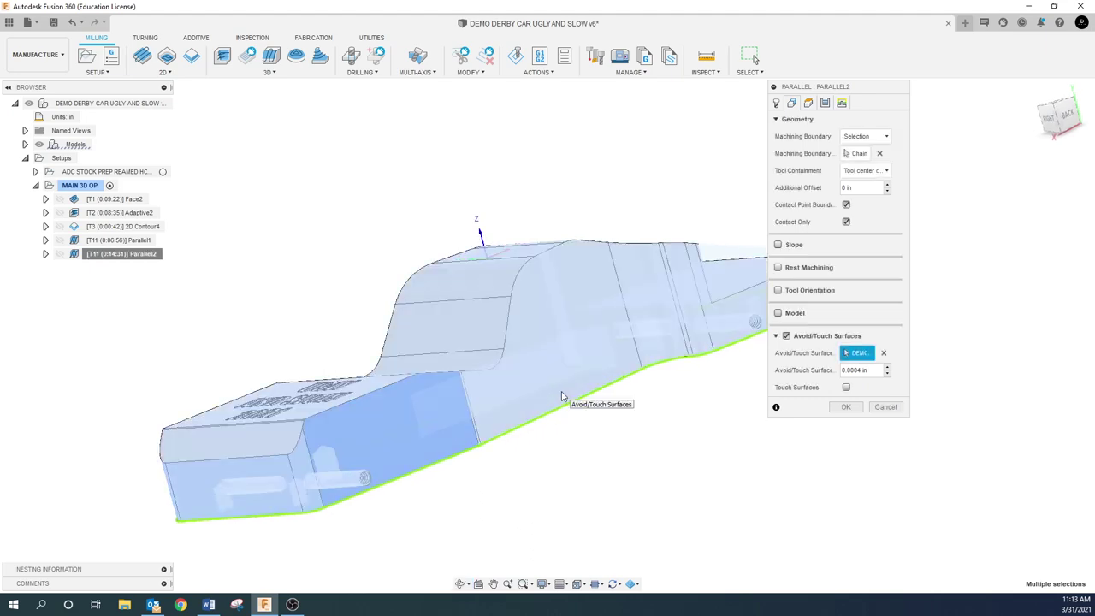
left_click(562, 397)
- Add the car's back-side body, curved transition and tail faces, plus the narrow strip behind the nose, to Parallel2's avoid surfaces
scroll(667, 357, "up", 5)
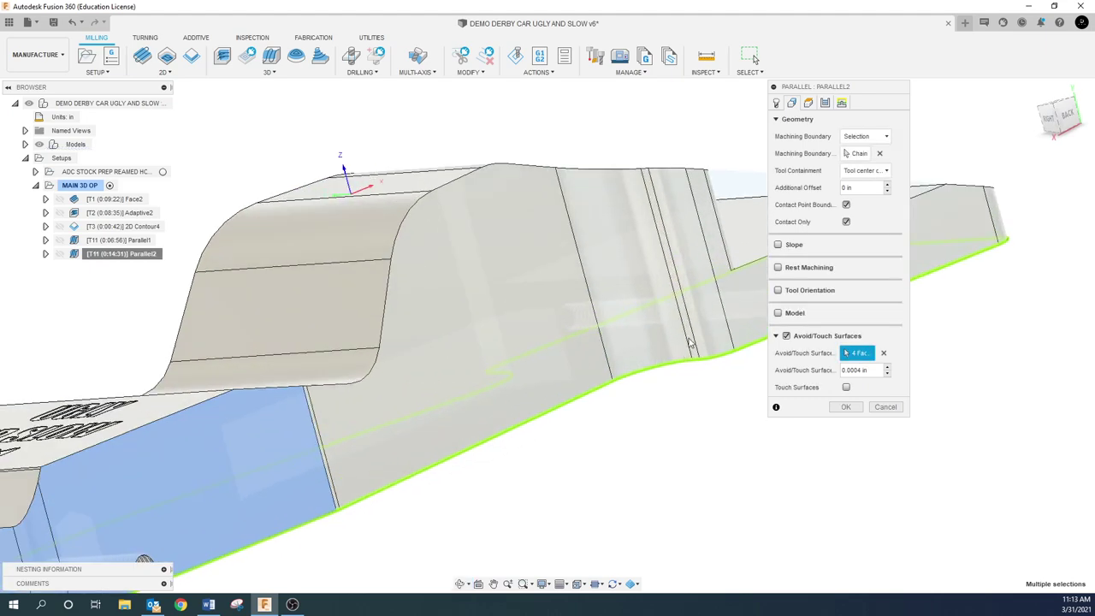
left_click(677, 344)
left_click(695, 347)
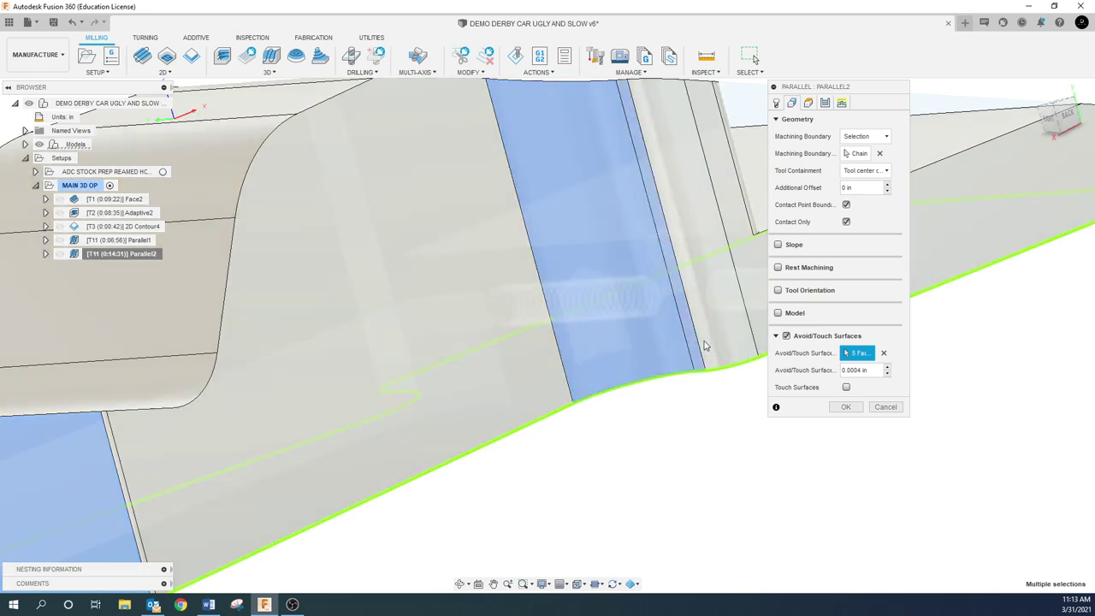
left_click(710, 339)
left_click(549, 398)
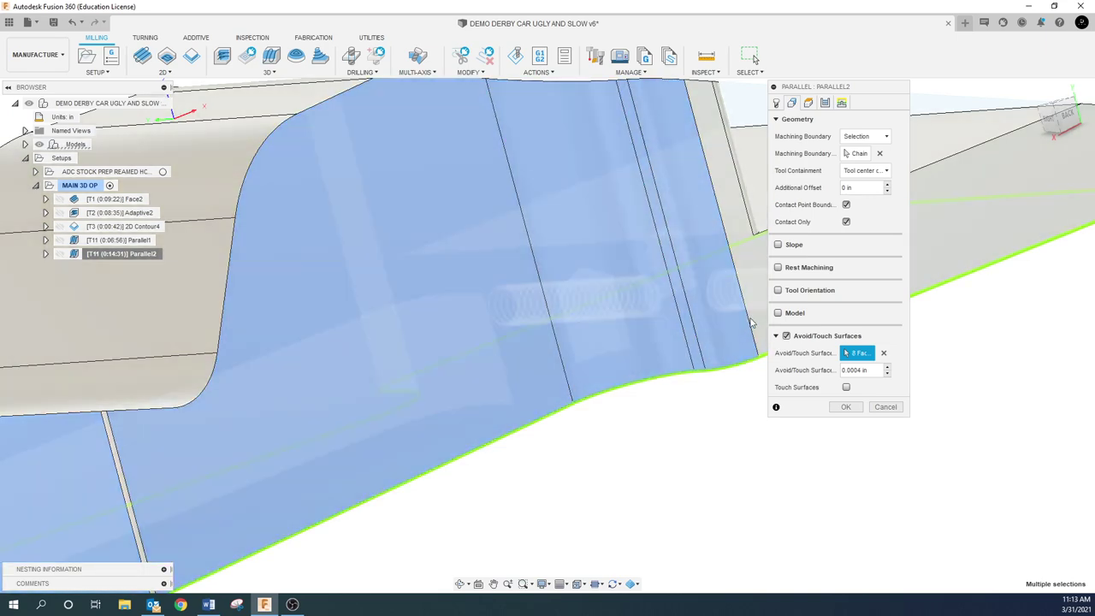
scroll(513, 385, "down", 4)
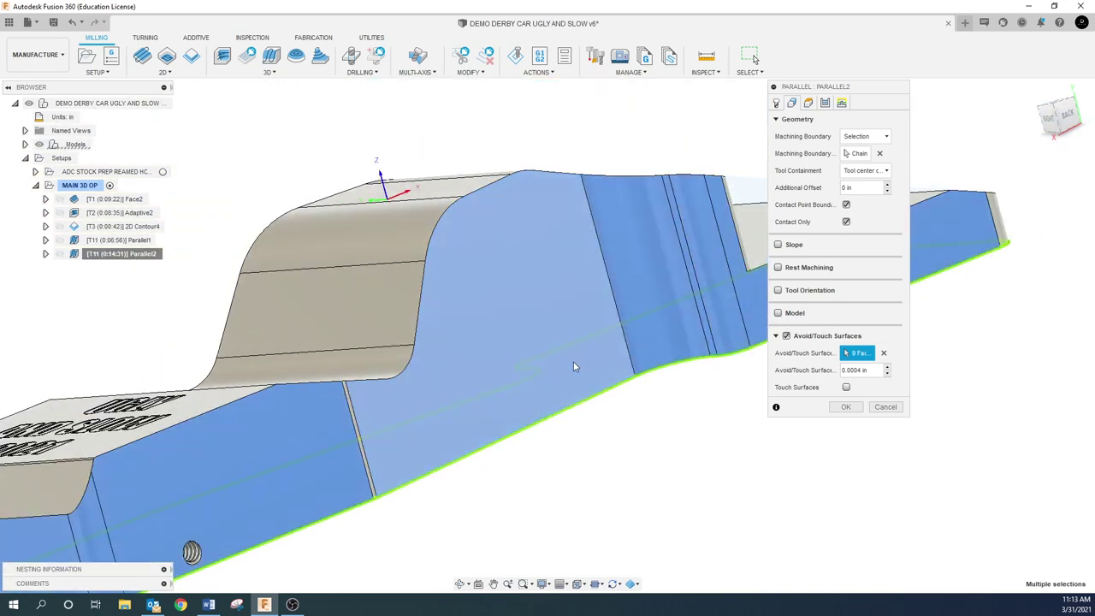
scroll(424, 418, "up", 4)
left_click(424, 417)
scroll(461, 481, "up", 2)
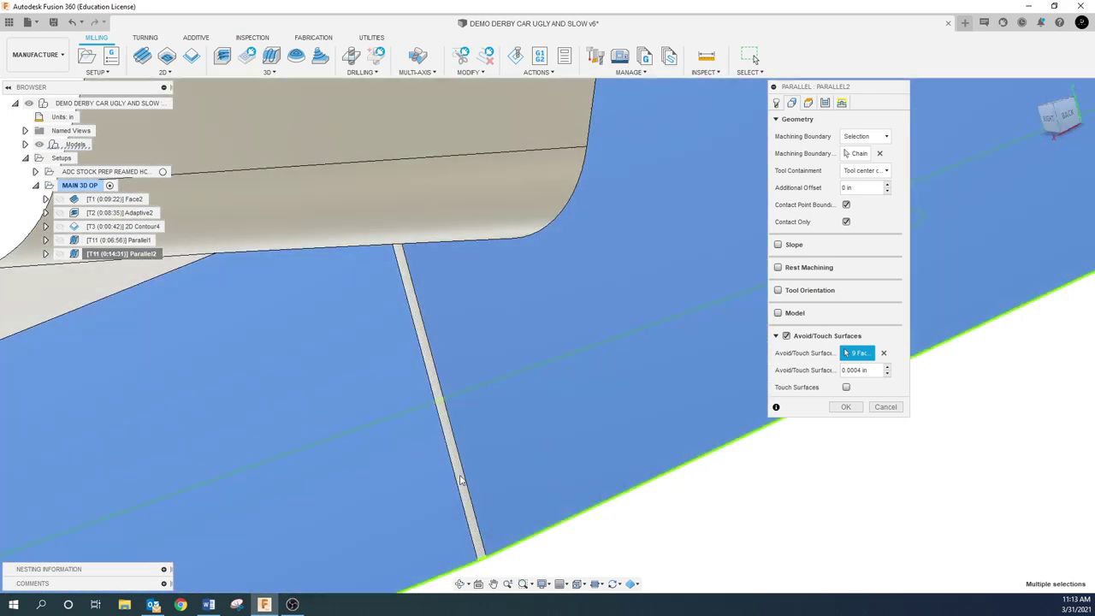
scroll(462, 489, "down", 6)
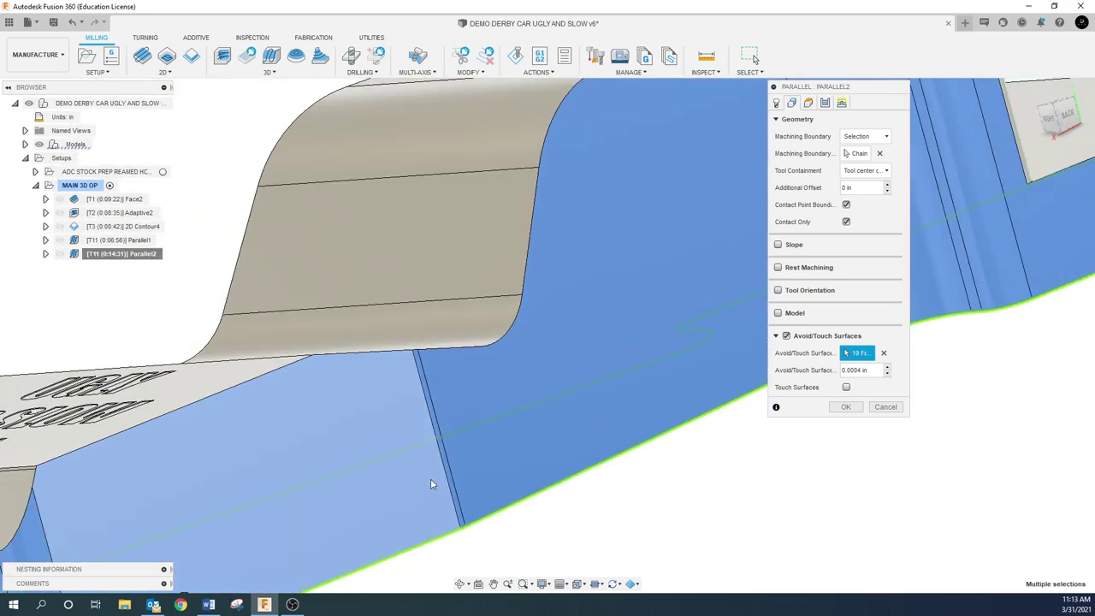
- Add the front side's nose face, the narrow strip behind it and the large mid-body face to Parallel2's avoid surfaces
middle_click_drag(296, 542, 597, 520, "shift")
left_click(610, 464)
scroll(610, 464, "up", 3)
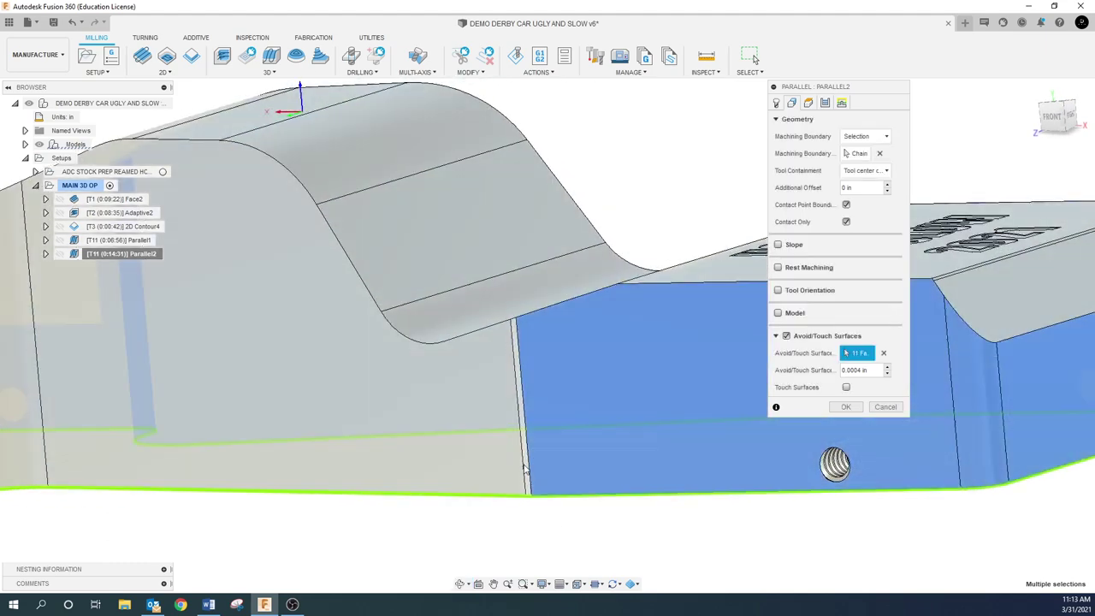
left_click(527, 473)
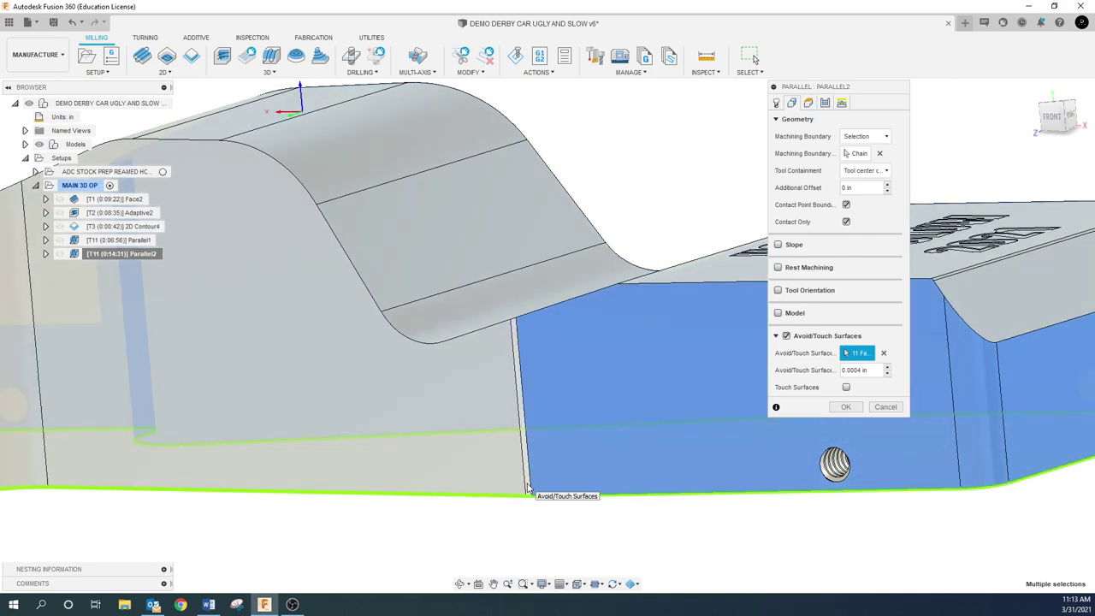
left_click(520, 485)
left_click(518, 488)
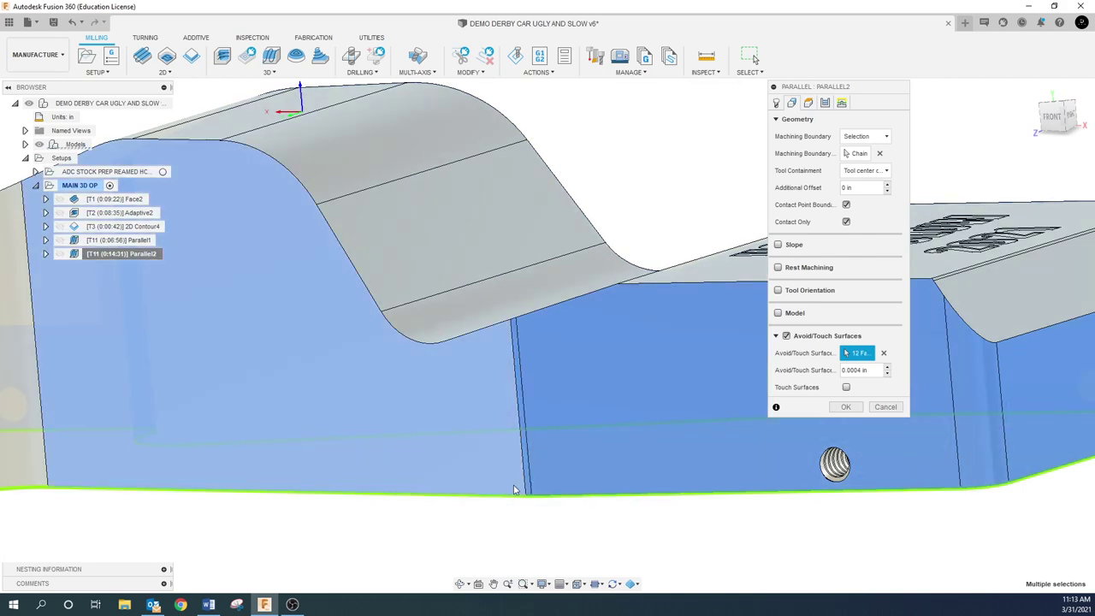
- Add the front side's curved transition faces, the thin strip between them and the tail side face to Parallel2's avoid surfaces
scroll(469, 494, "down", 3)
left_click(178, 477)
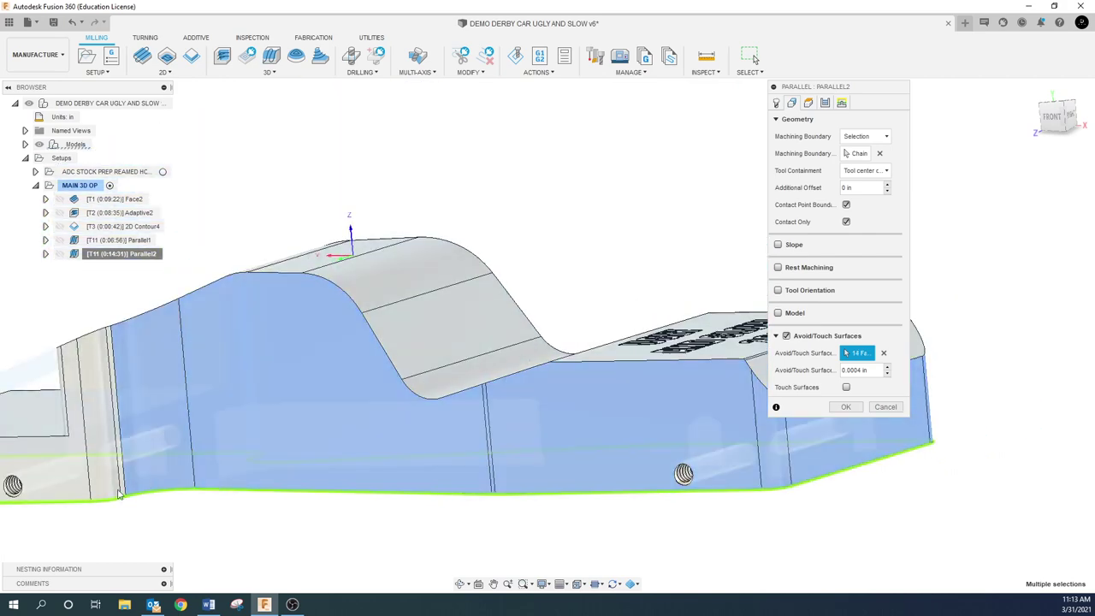
scroll(113, 496, "up", 3)
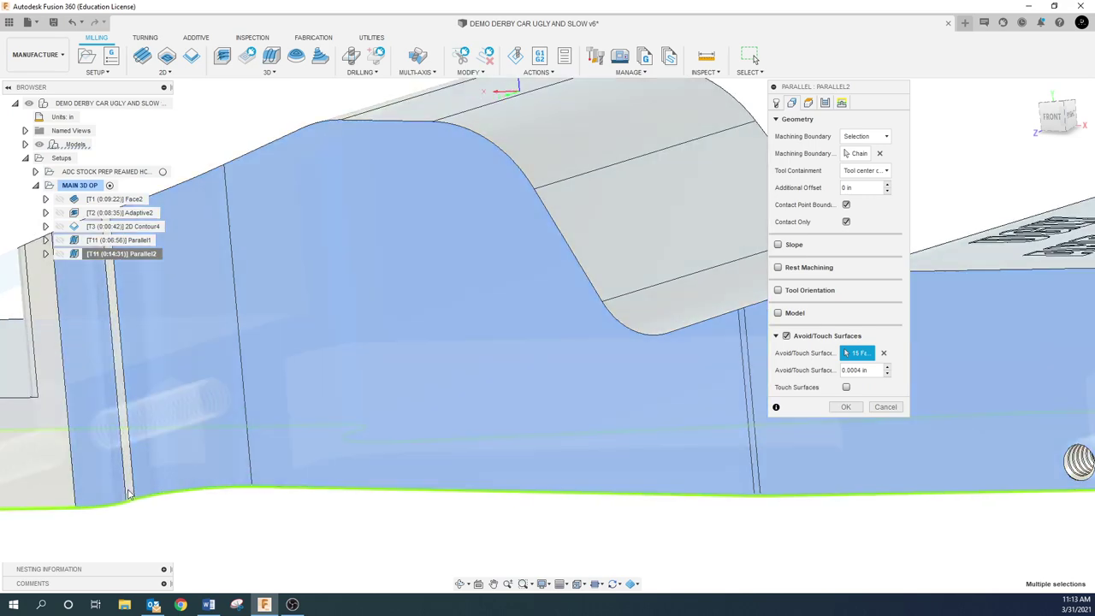
left_click(129, 495)
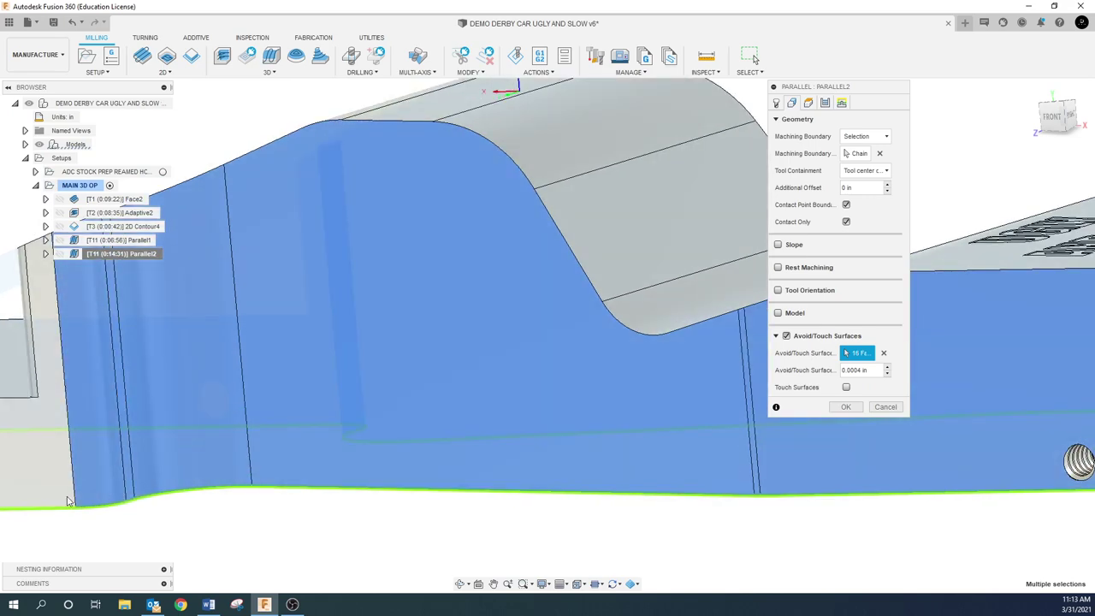
left_click(69, 501)
scroll(69, 502, "down", 4)
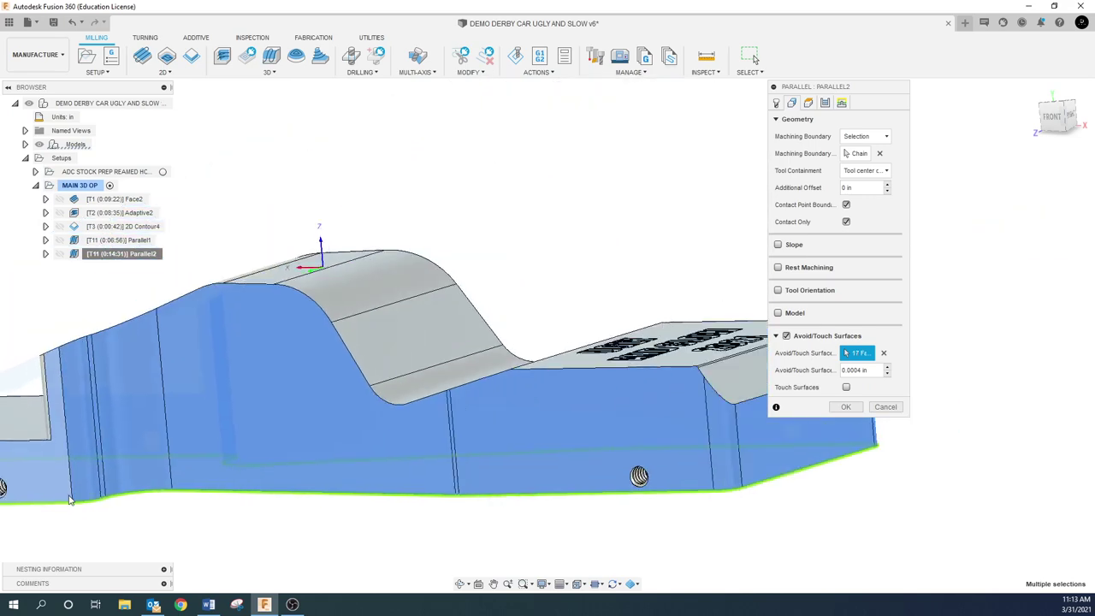
- Add the tail's vertical end face and rounded corner faces to Parallel2's avoid surfaces, checking the selection around the car
middle_click_drag(513, 428, 437, 428, "shift")
scroll(131, 466, "up", 3)
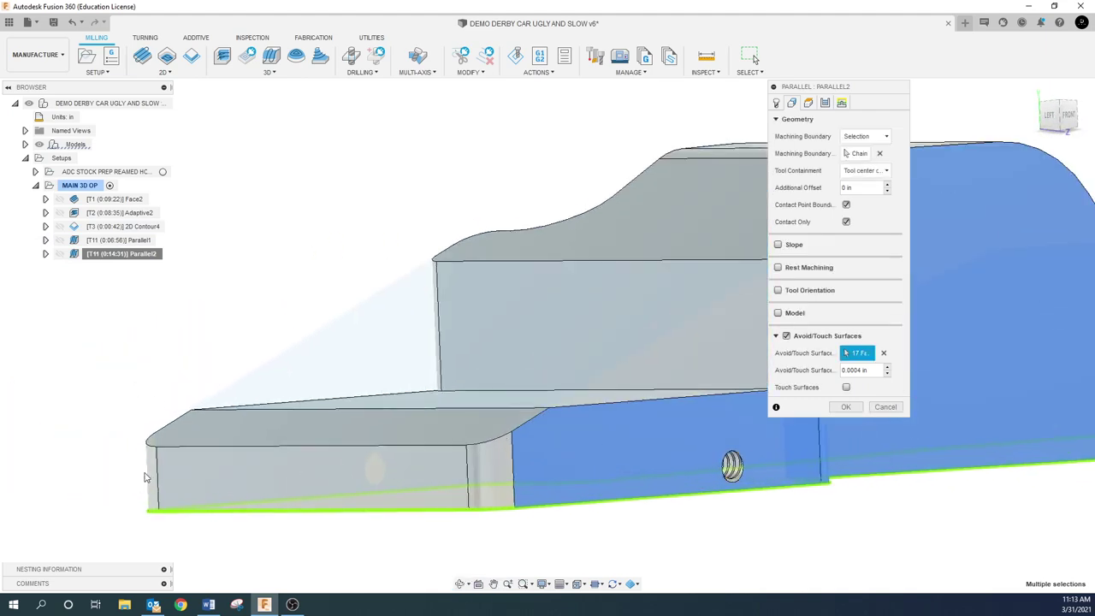
left_click(199, 484)
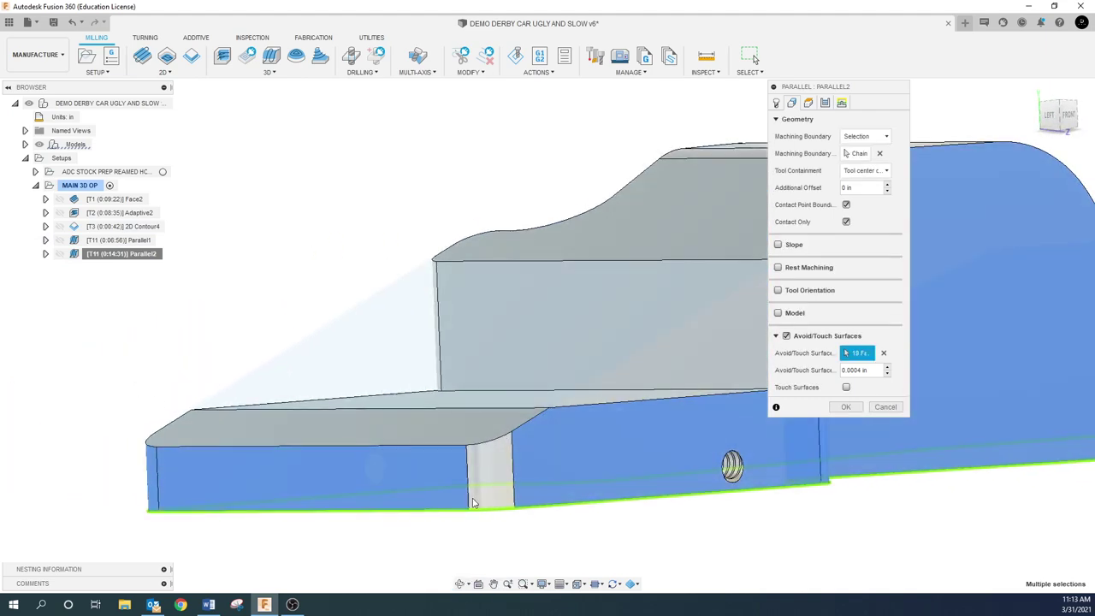
scroll(480, 497, "down", 3)
middle_click_drag(480, 497, 740, 445, "shift")
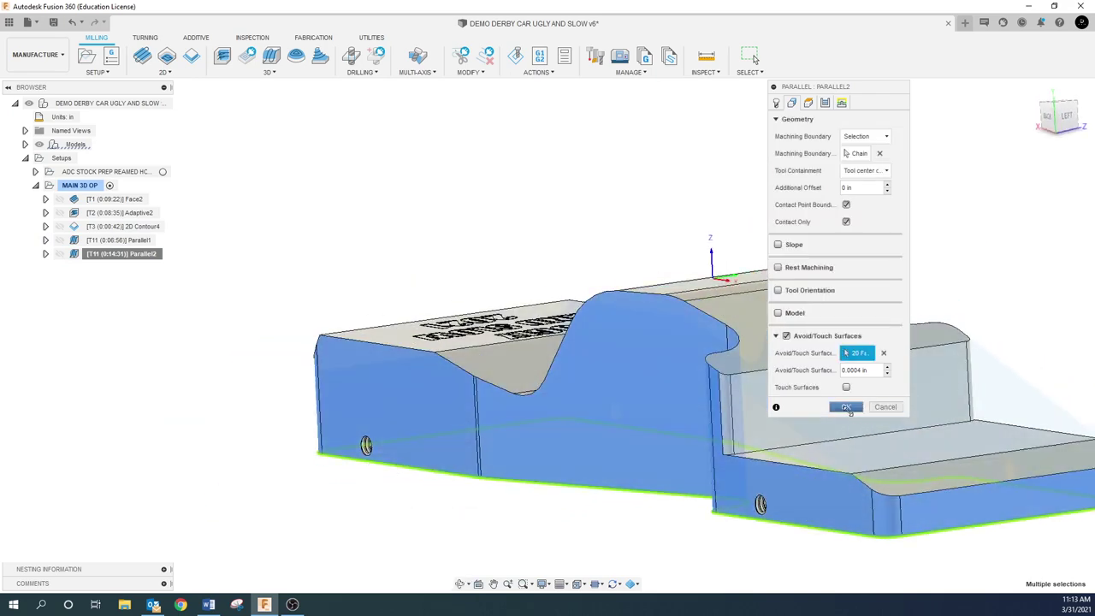
- Regenerate Parallel2 with the selected avoid surfaces and check the toolpath around the car's sides and ends
left_click(846, 408)
scroll(847, 410, "down", 3)
middle_click_drag(847, 427, 733, 496, "shift")
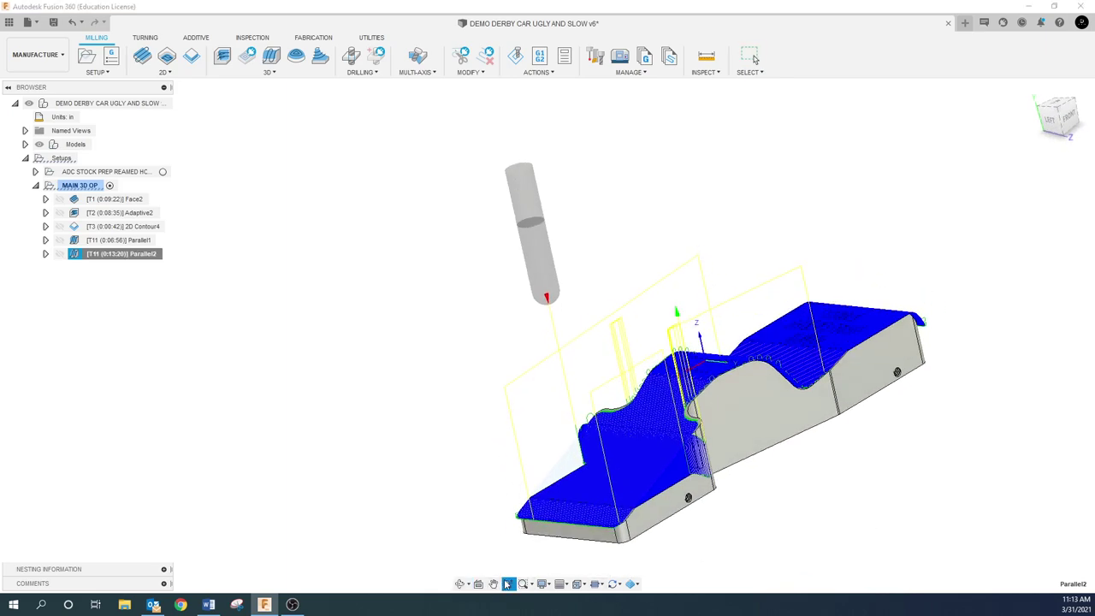
middle_click_drag(494, 587, 283, 477, "shift")
left_click(283, 476)
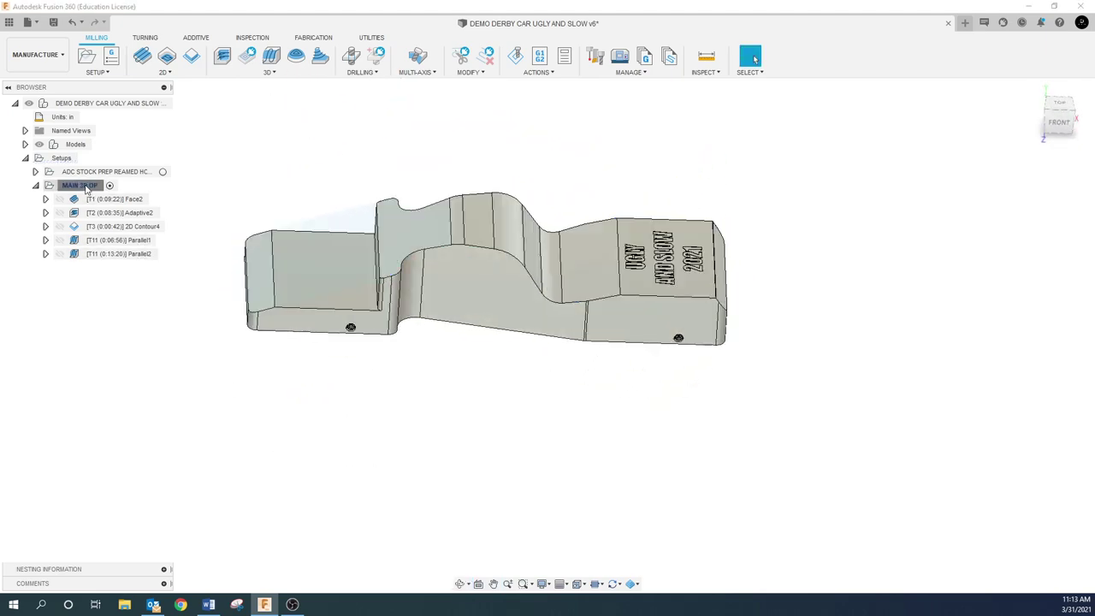
- Simulate the whole MAIN 3D OP setup, check its machining statistics and inspect the finished stock before closing the simulation
left_click(85, 187)
left_click(516, 56)
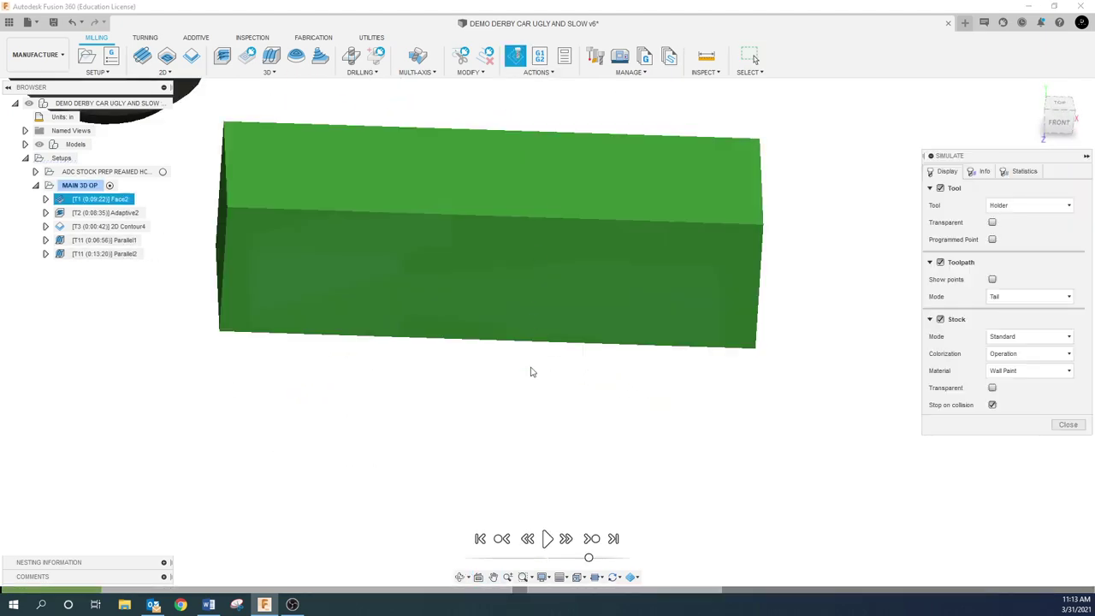
left_click(547, 538)
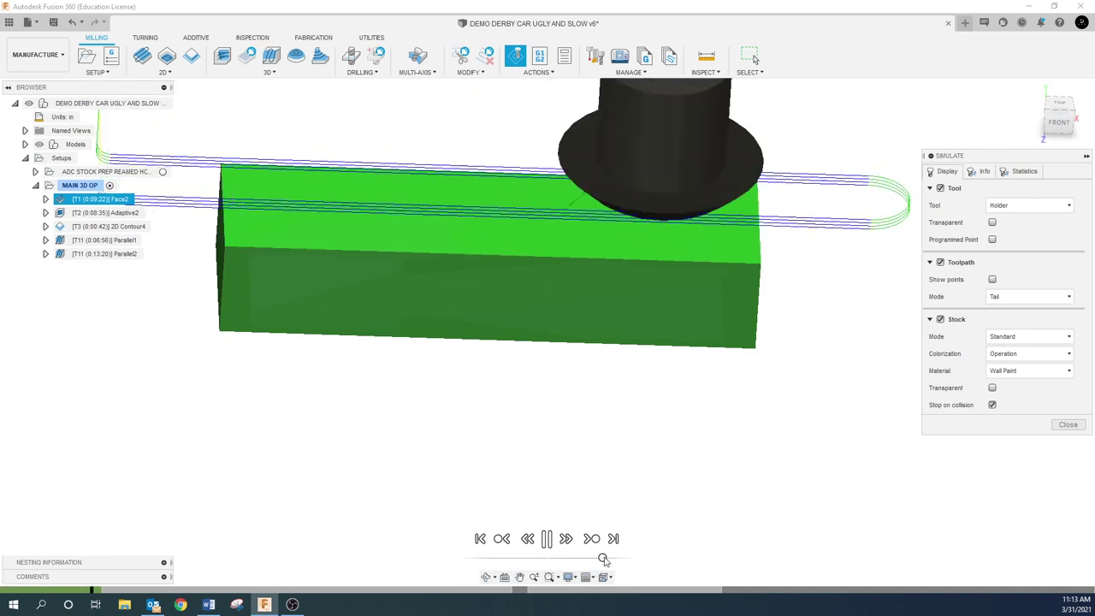
left_click(591, 538)
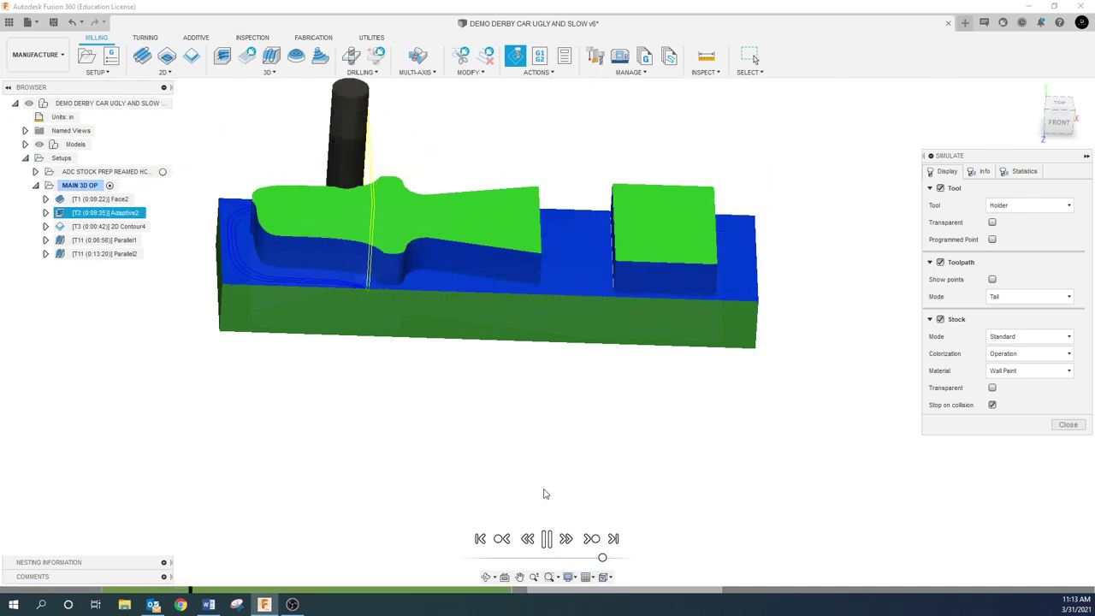
left_click(1023, 172)
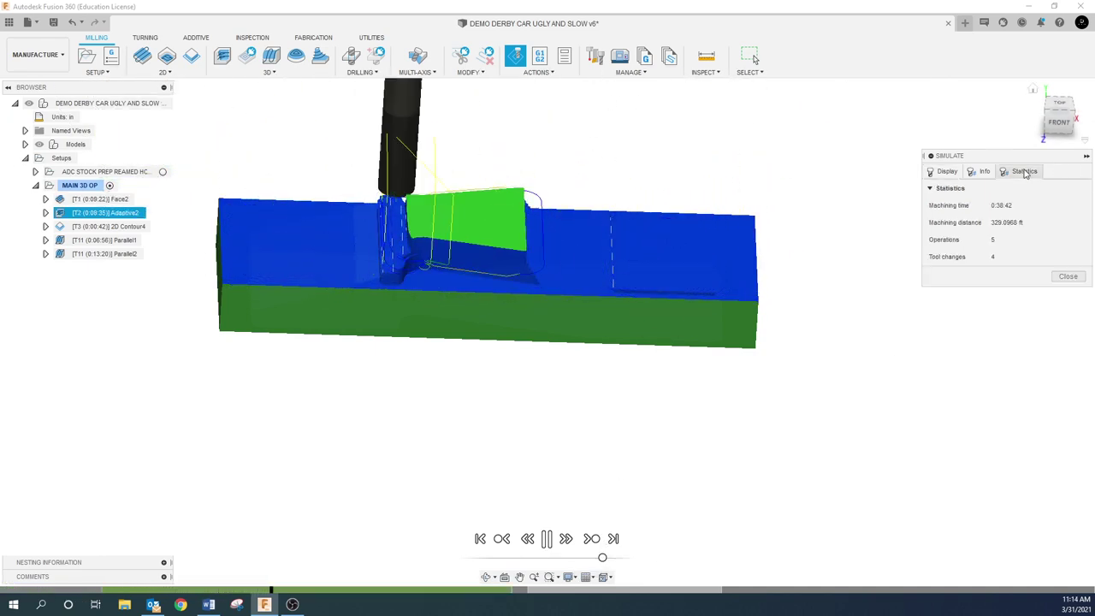
left_click(944, 171)
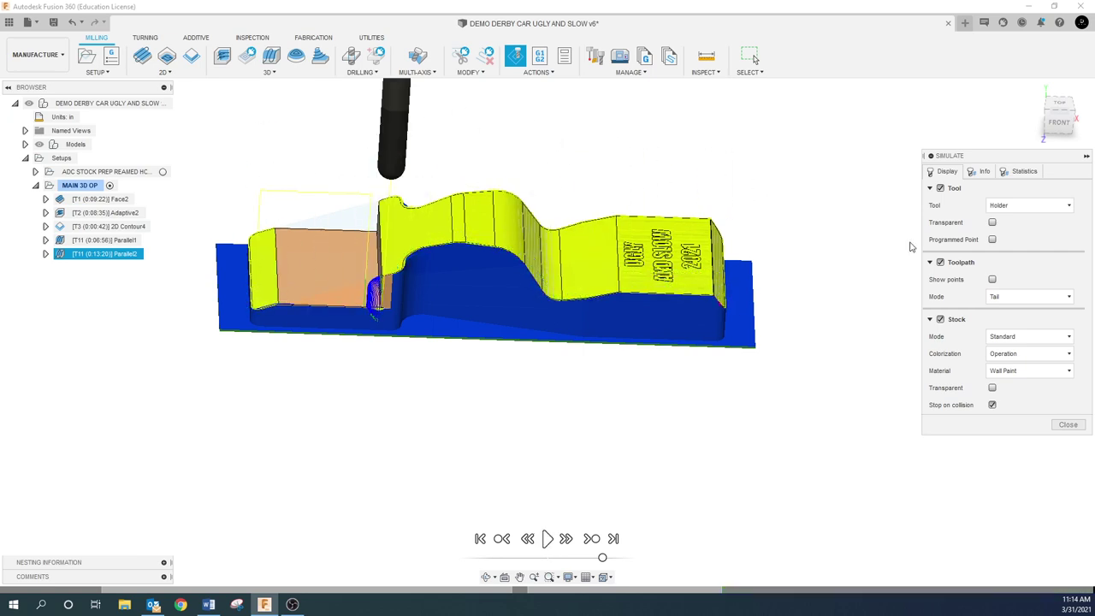
scroll(385, 280, "up", 3)
middle_click_drag(384, 280, 445, 290, "shift")
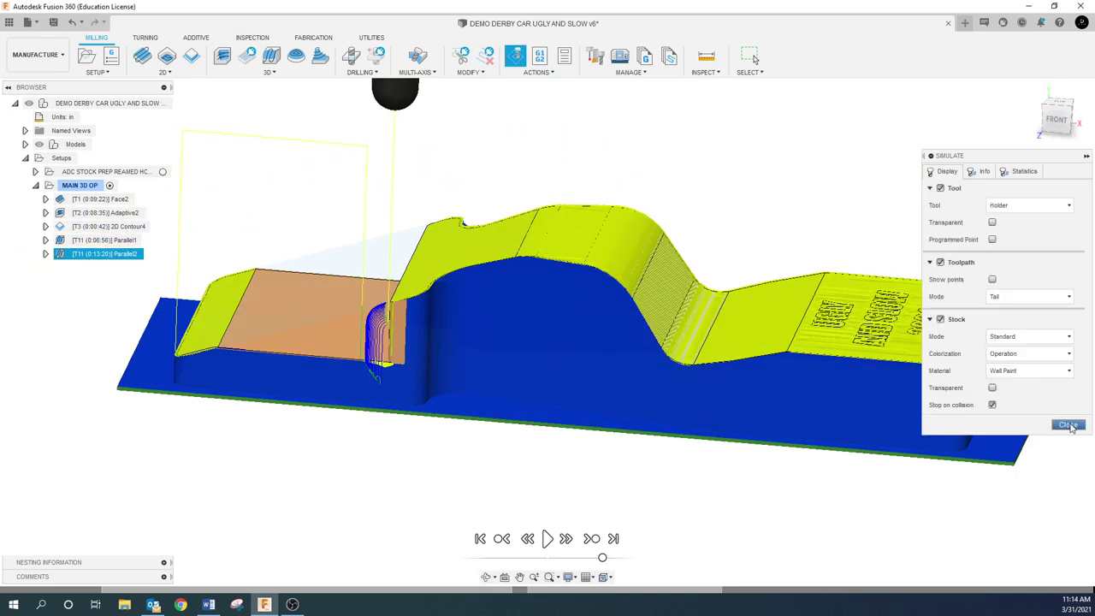
left_click(1067, 425)
scroll(604, 398, "down", 3)
mouse_move(449, 395)
middle_mouse_down("shift")
mouse_move(425, 404)
mouse_move(438, 412)
middle_mouse_up("shift")
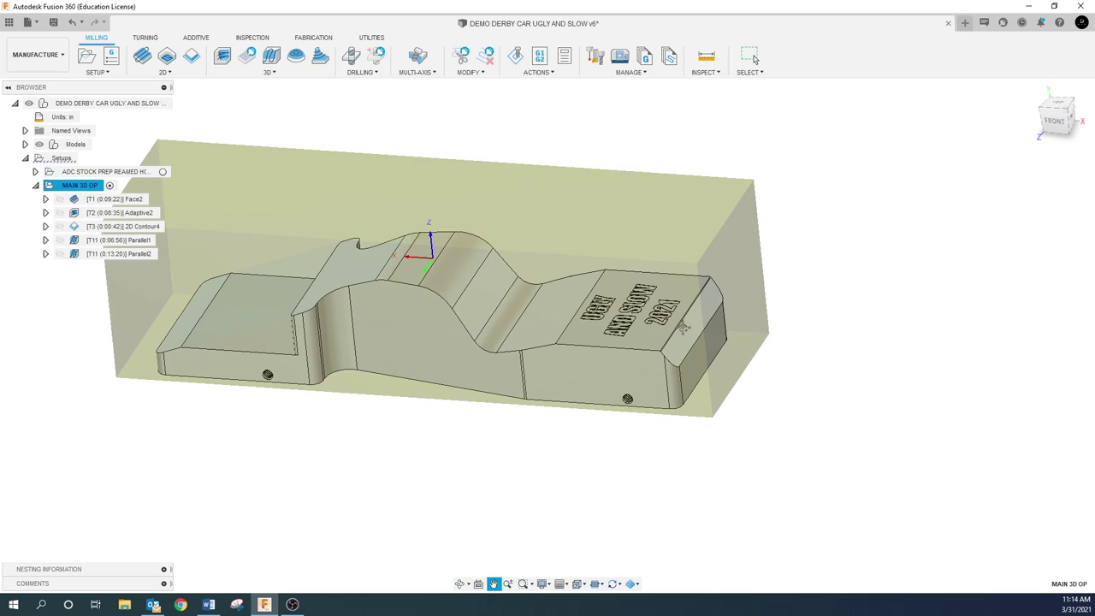
key("Escape")
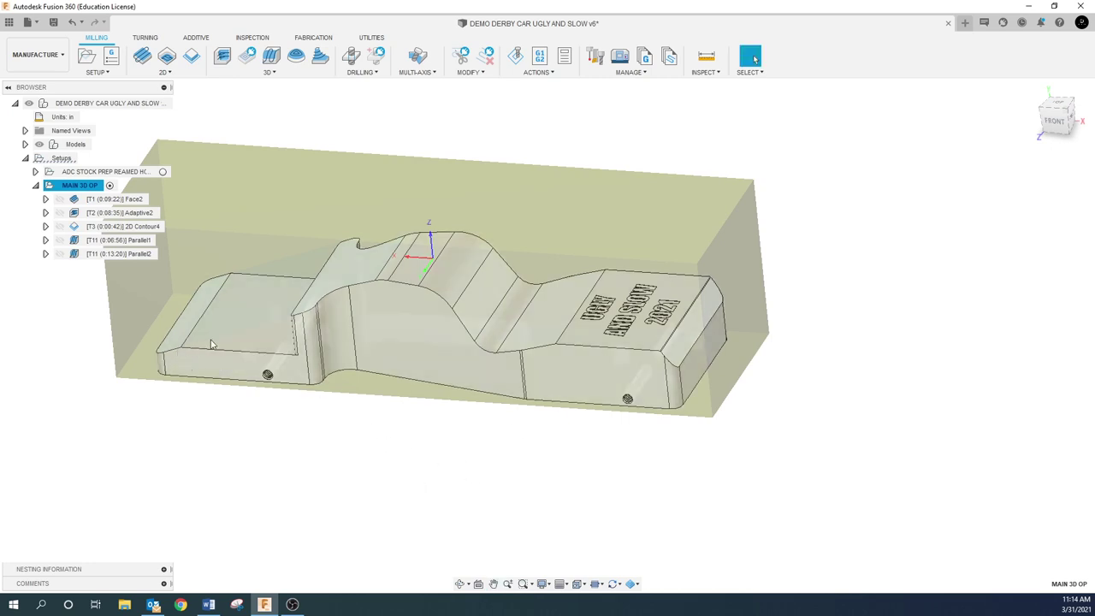
left_click(355, 445)
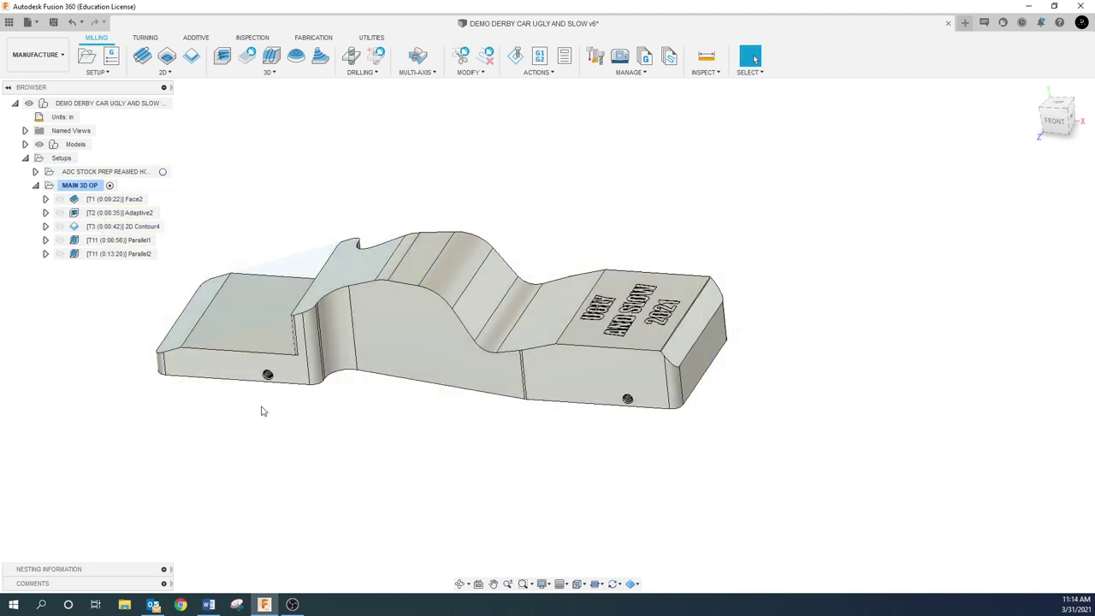
middle_click_drag(319, 417, 279, 354, "shift")
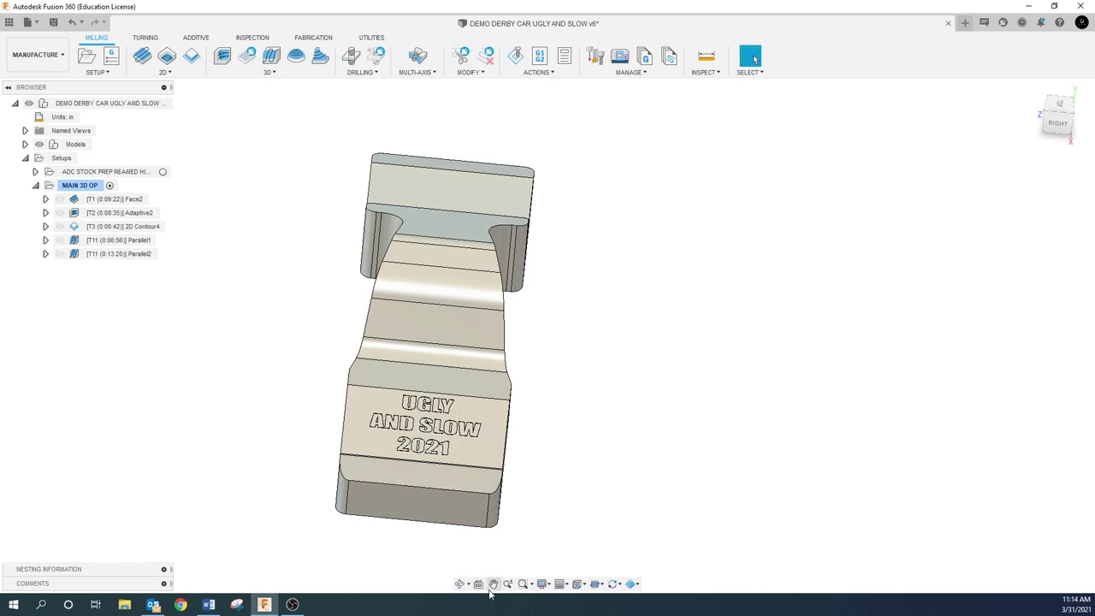
- Add a 2D Trace operation to the MAIN 3D OP setup for the lettering on the car's top
left_click(462, 584)
left_click_drag(602, 351, 455, 466)
key("Escape")
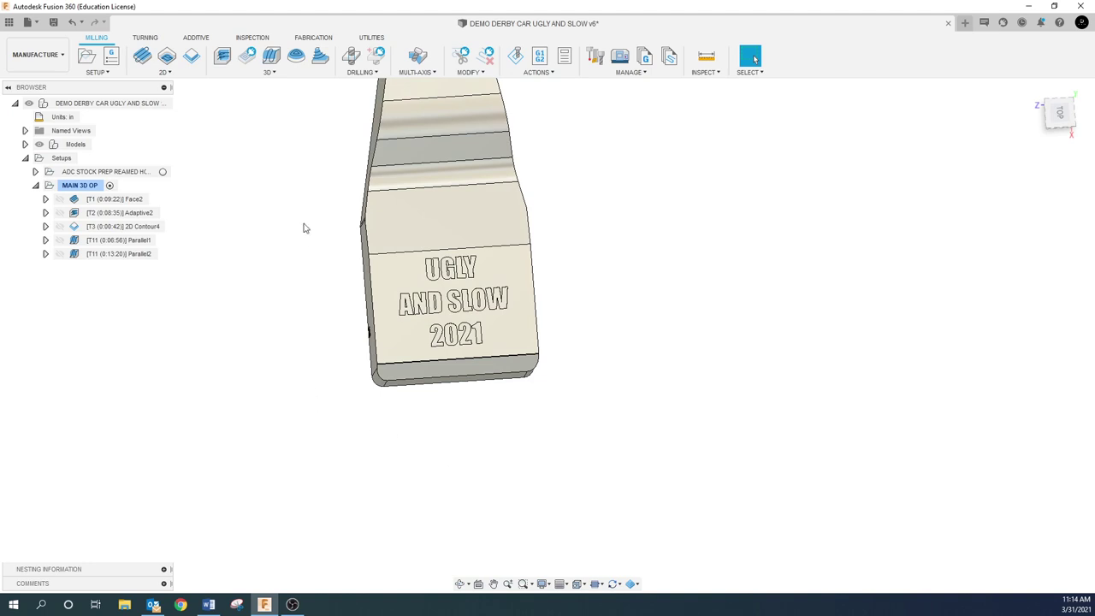
right_click(83, 186)
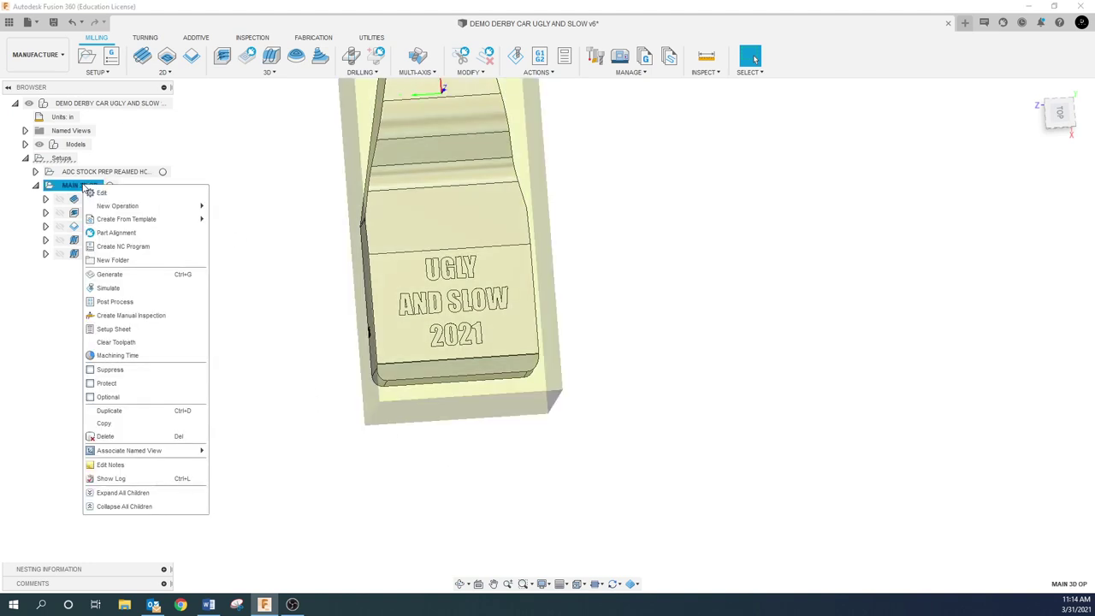
mouse_move(109, 209)
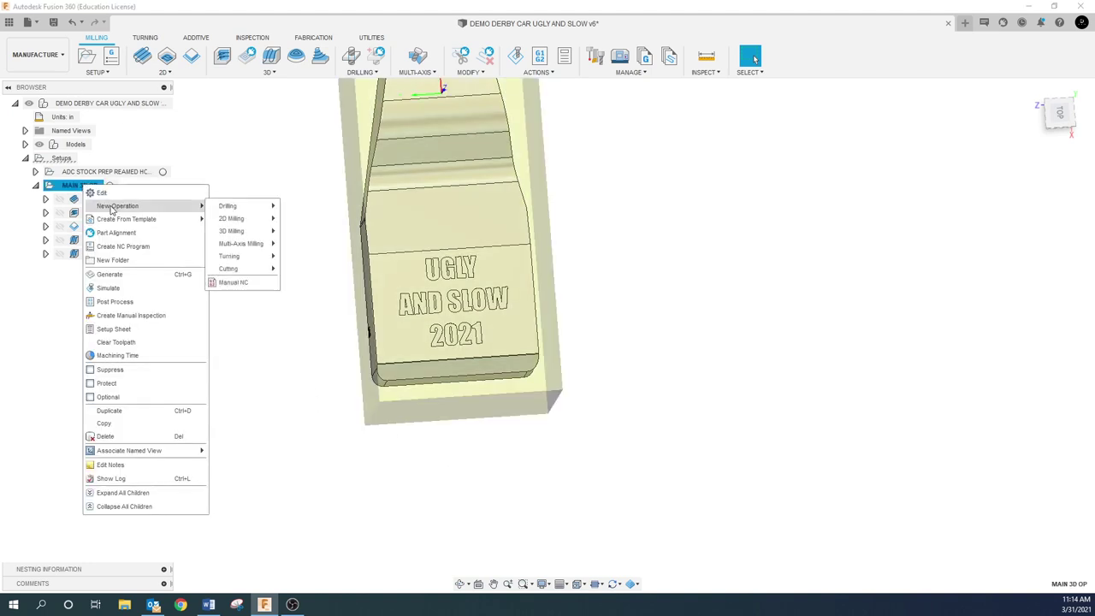
mouse_move(250, 221)
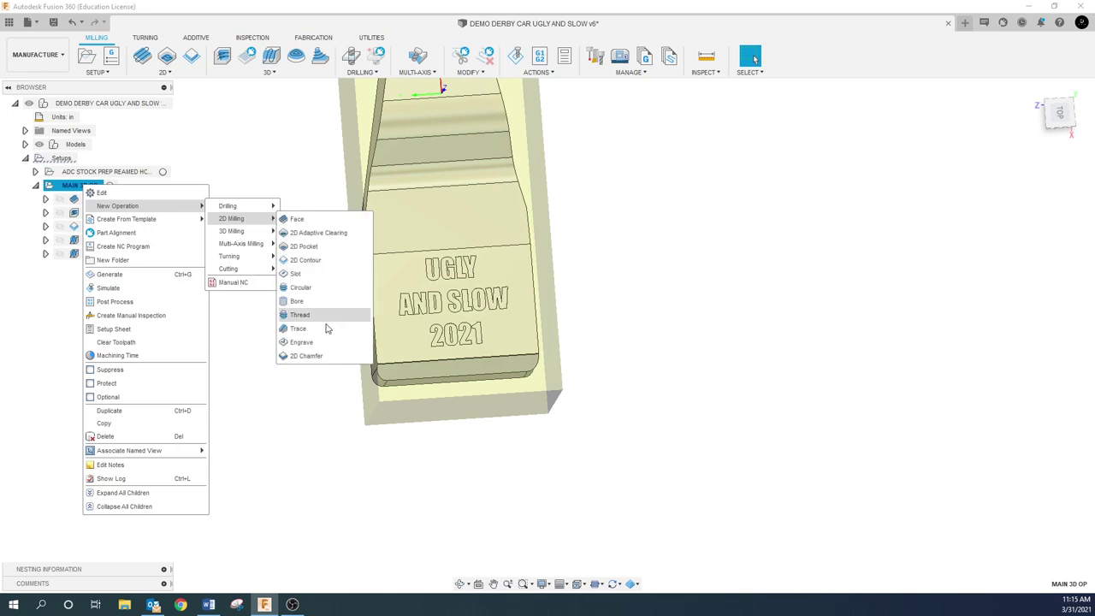
left_click(323, 328)
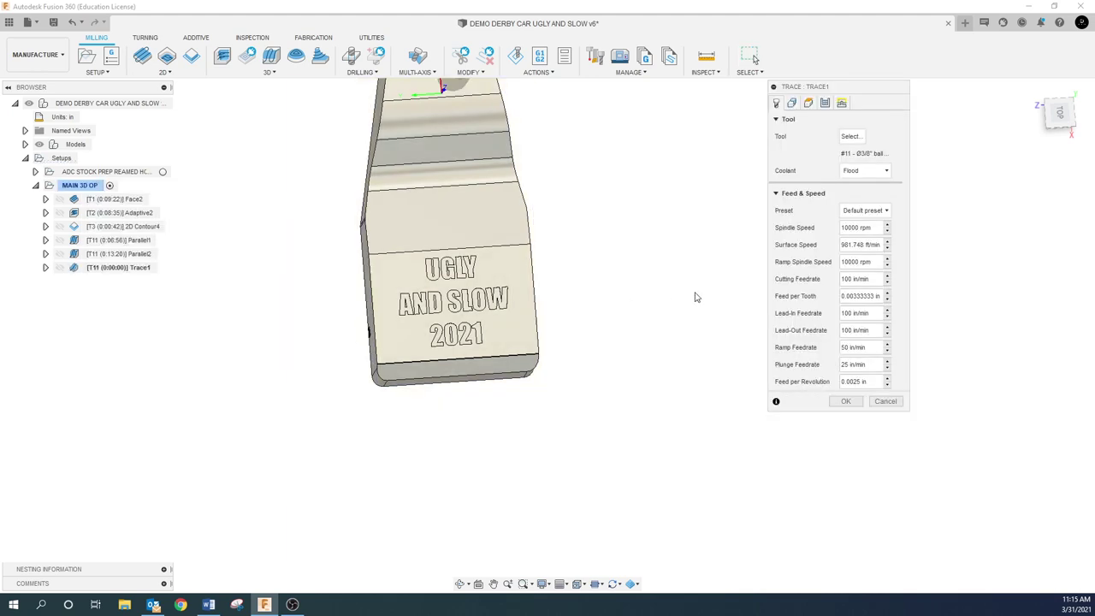
- Create a new ball end mill in the DEMO DERBY CAR document's tool library, described as .125 BALLMILL
left_click(850, 136)
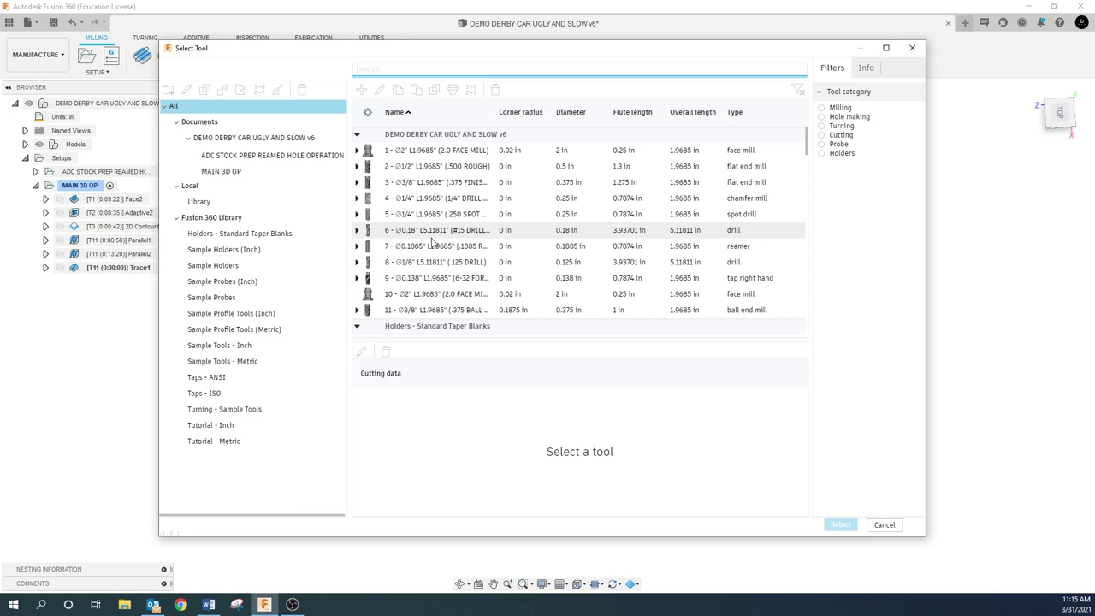
scroll(430, 245, "down", 1)
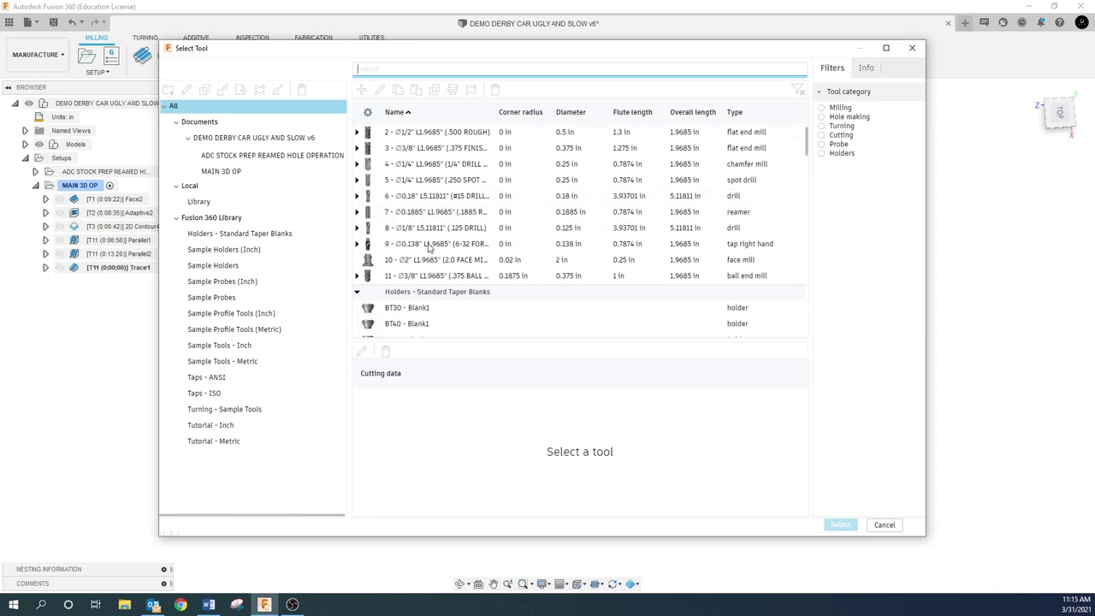
scroll(431, 248, "up", 1)
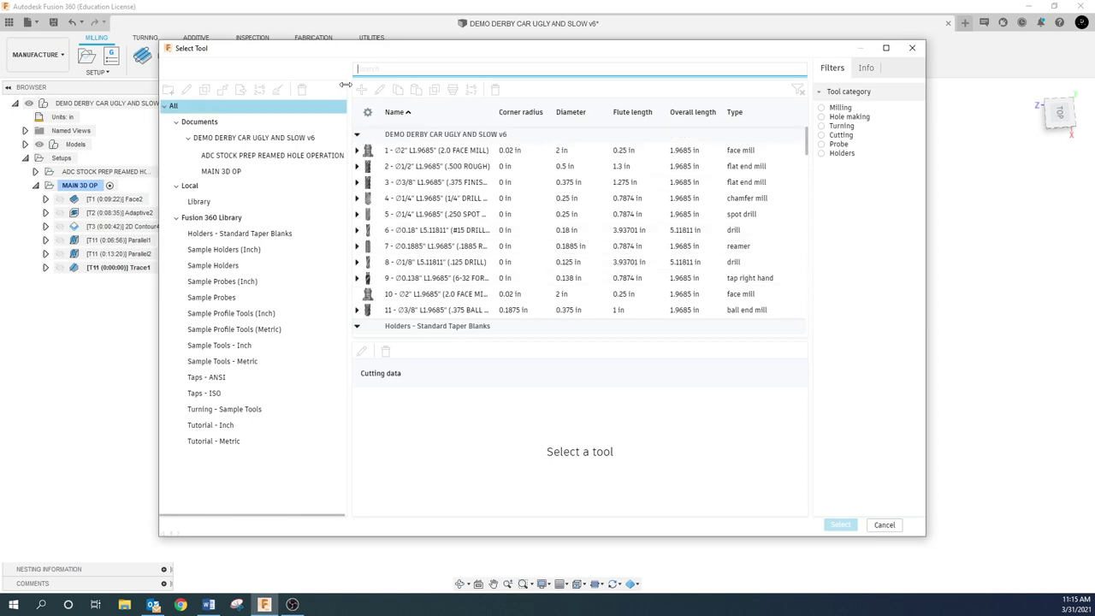
left_click(253, 138)
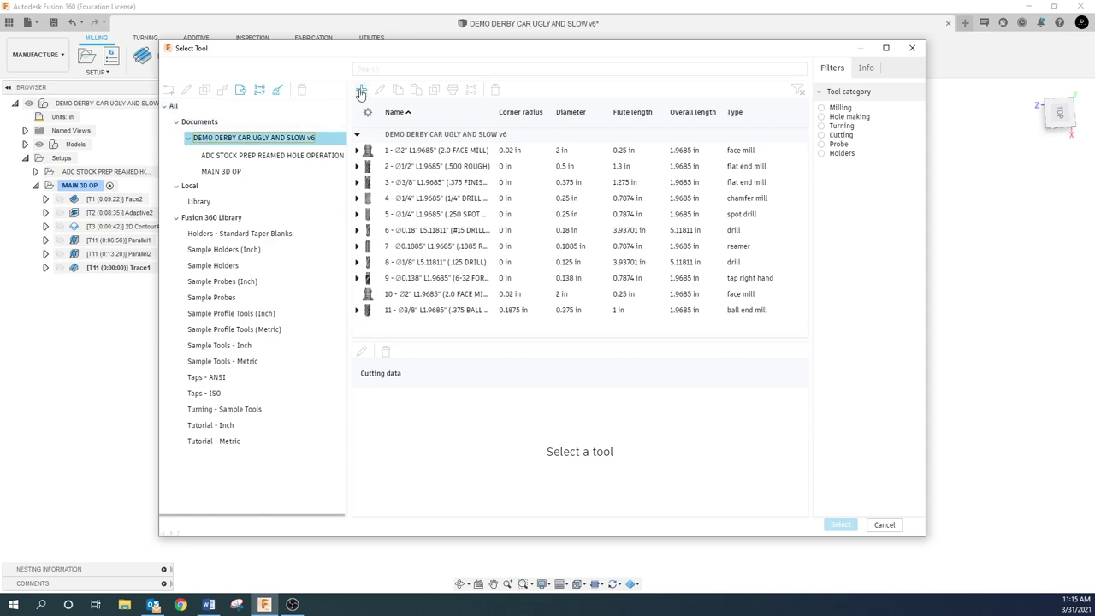
left_click(361, 92)
left_click(224, 175)
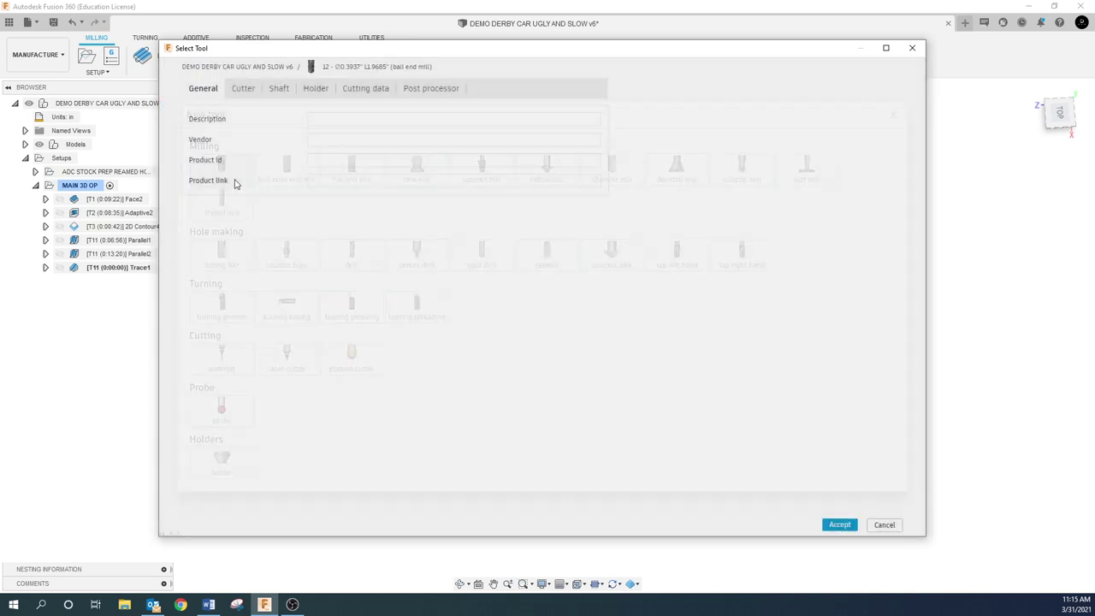
left_click(335, 116)
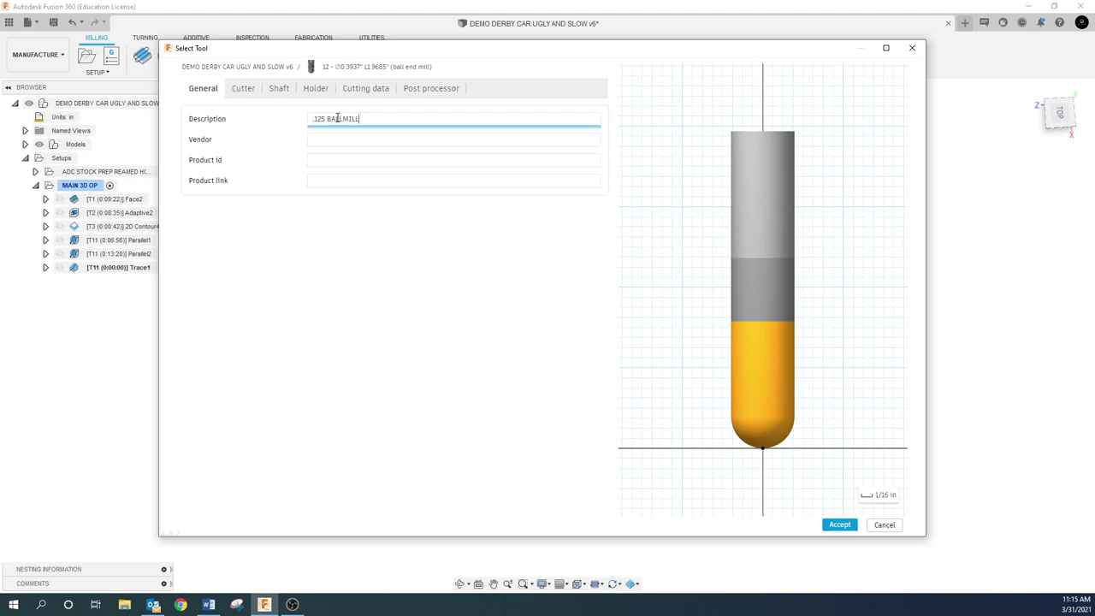
- Set the ball mill's diameter to 0.125 in and its flute length to 0.375 in
left_click(244, 90)
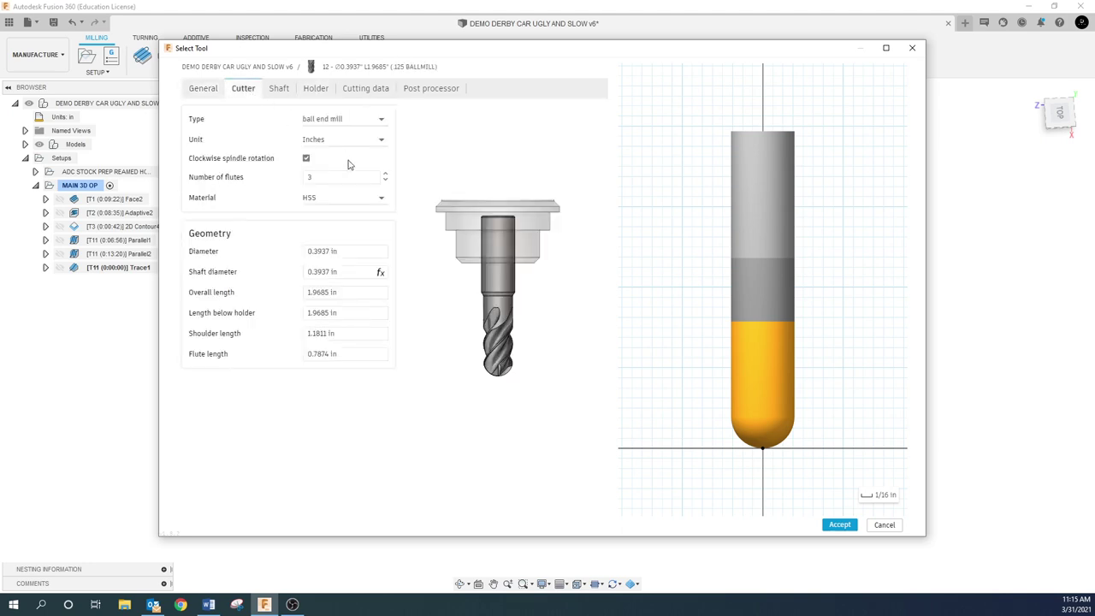
left_click(350, 254)
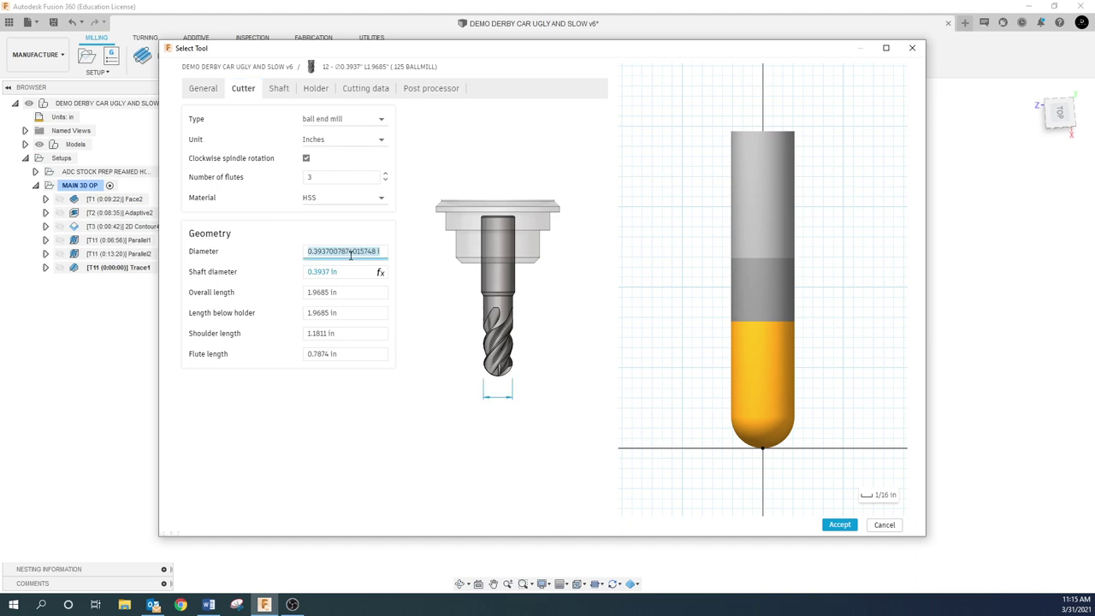
type(".125")
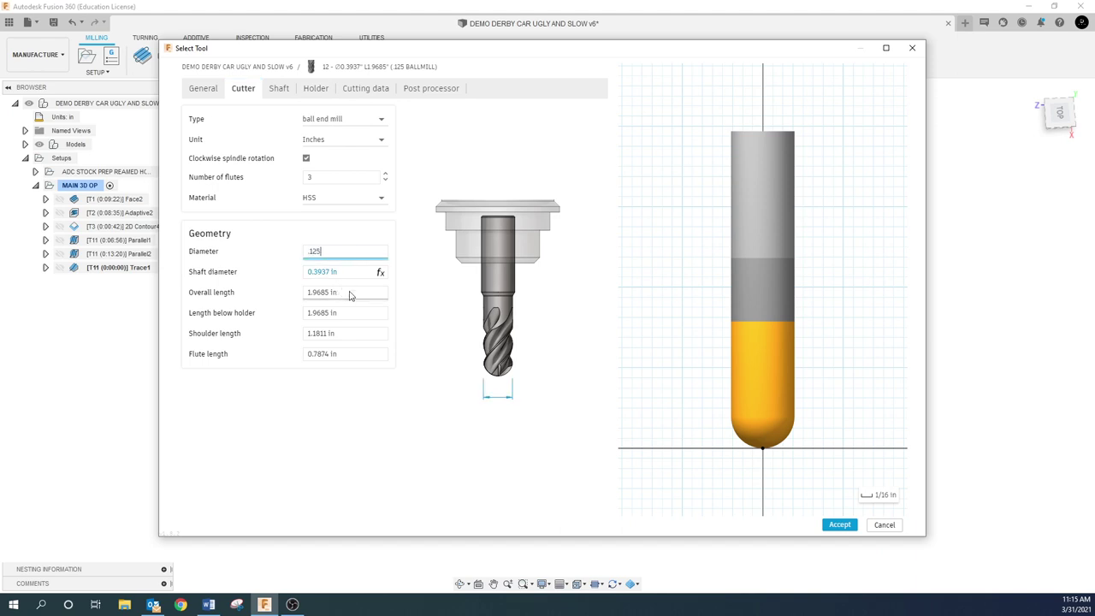
left_click(352, 353)
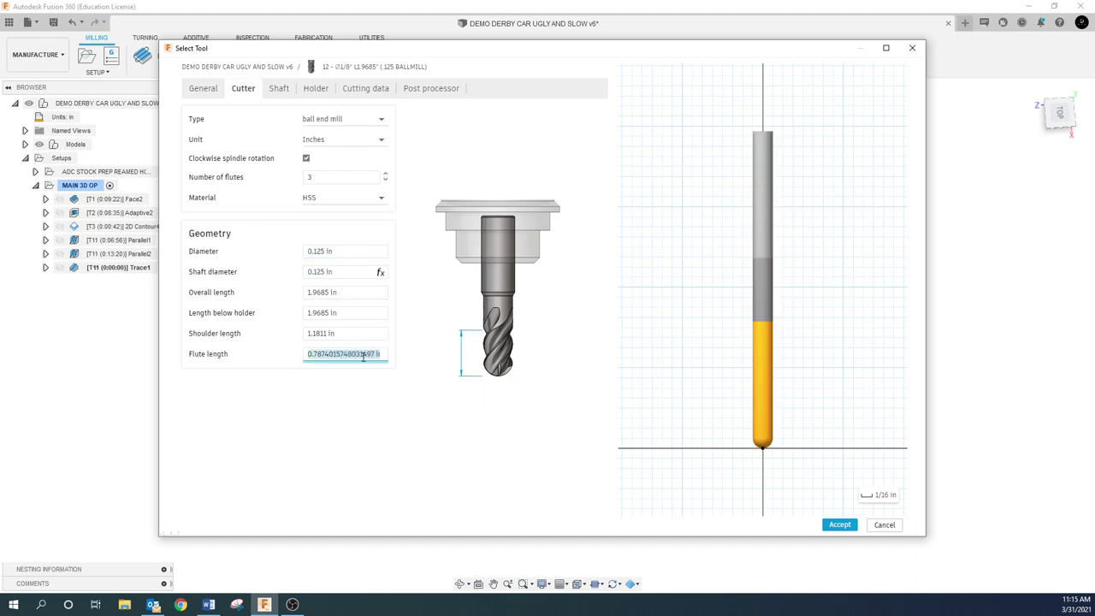
type(".375")
left_click(350, 334)
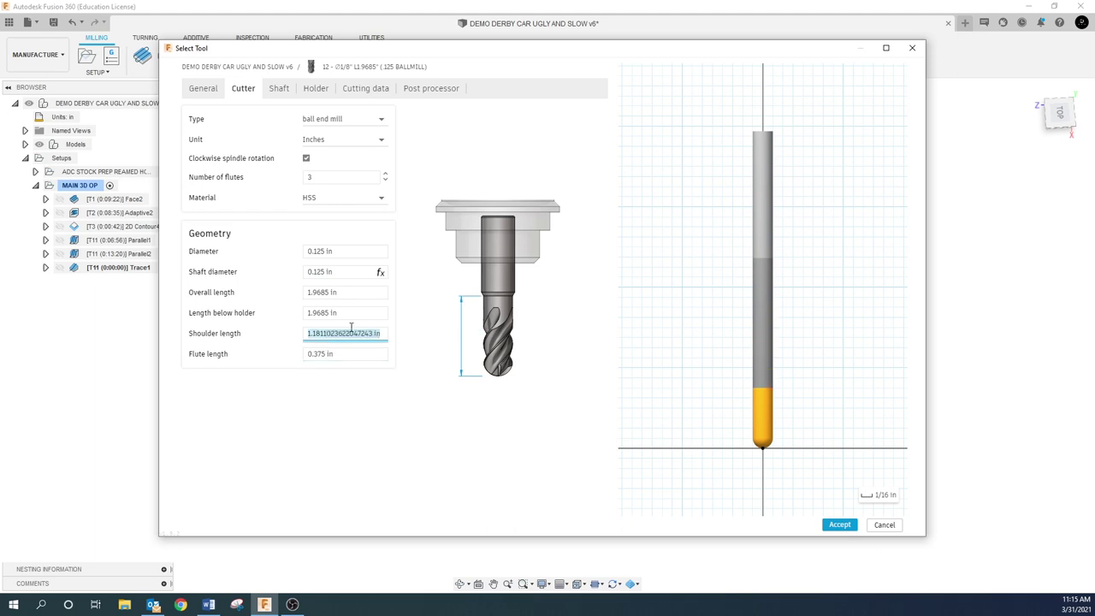
left_click(277, 89)
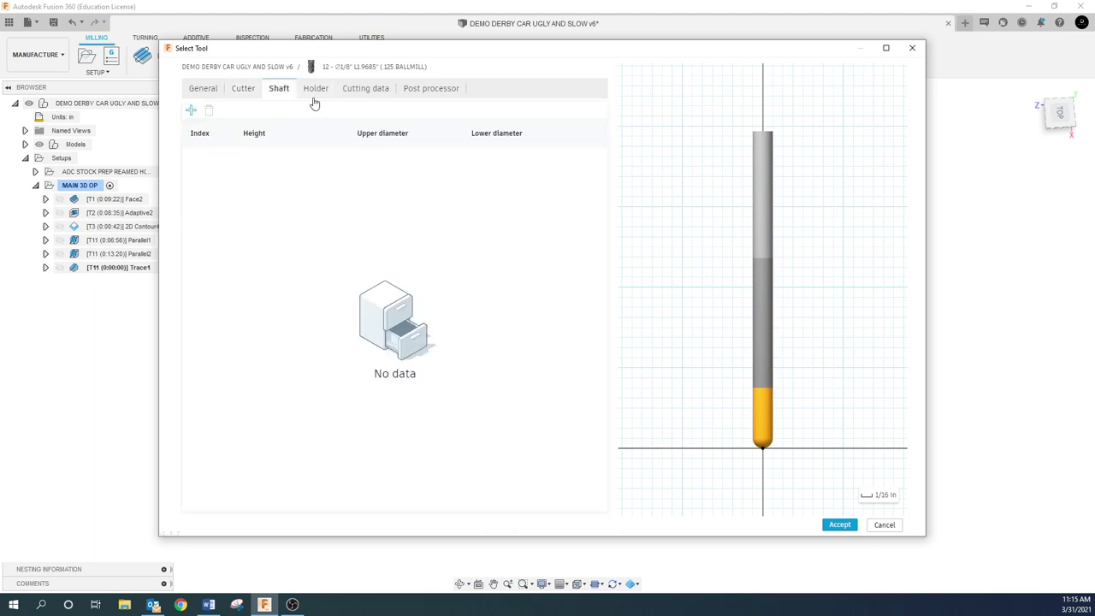
- Set the ball mill's spindle speed and ramp spindle speed to 10000 rpm
left_click(365, 89)
left_click(507, 136)
type("1")
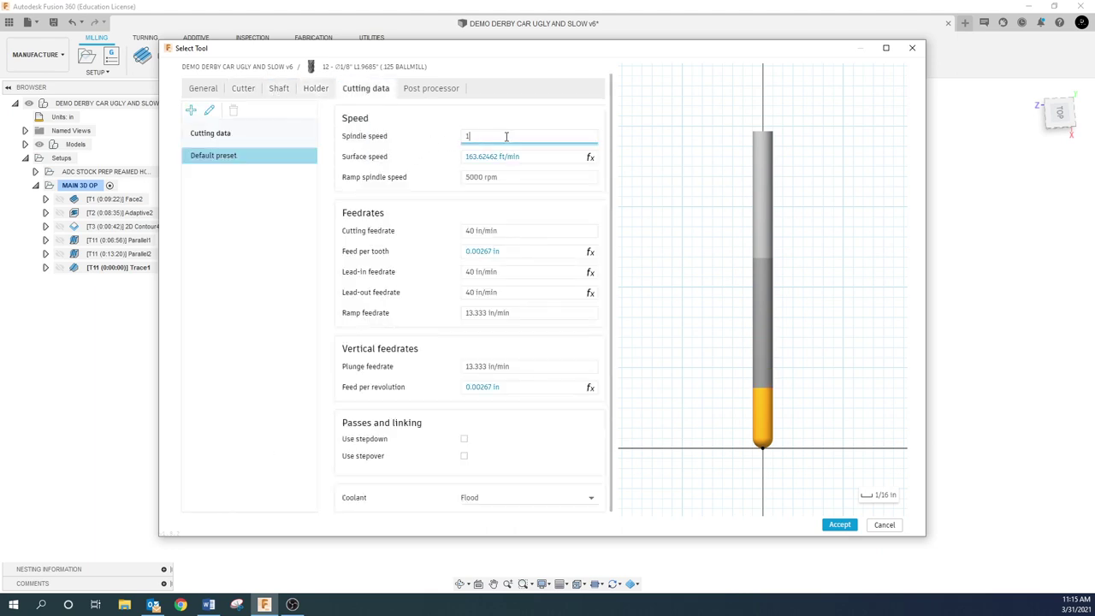
type("00000")
left_click(513, 178)
type("10000")
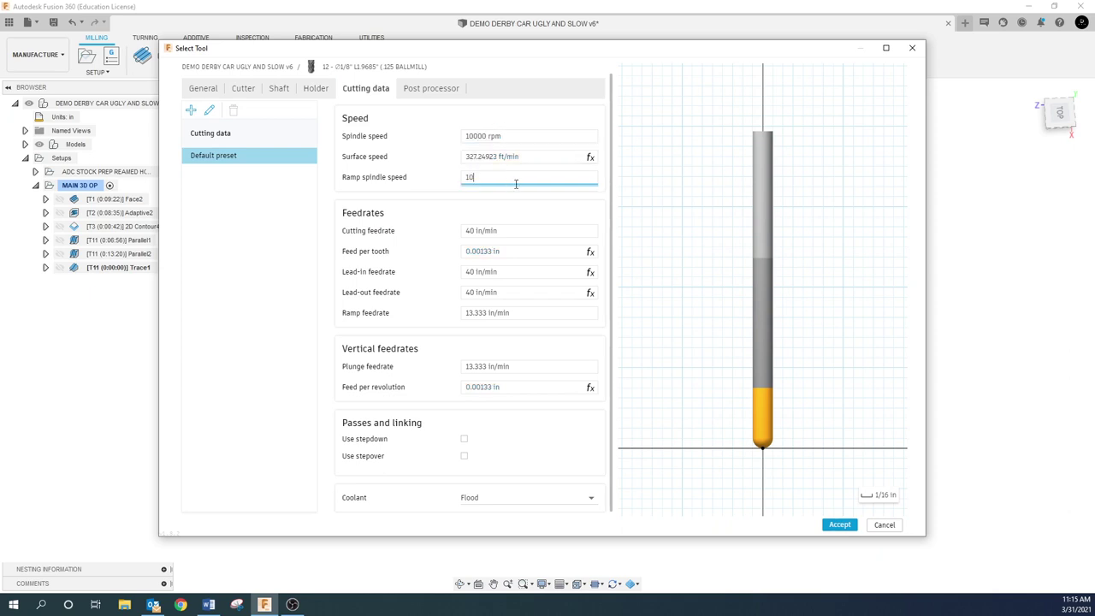
- Set the ball mill's cutting, lead-in and ramp feedrates to 20 in/min and its plunge feedrate to 10 in/min
left_click(520, 232)
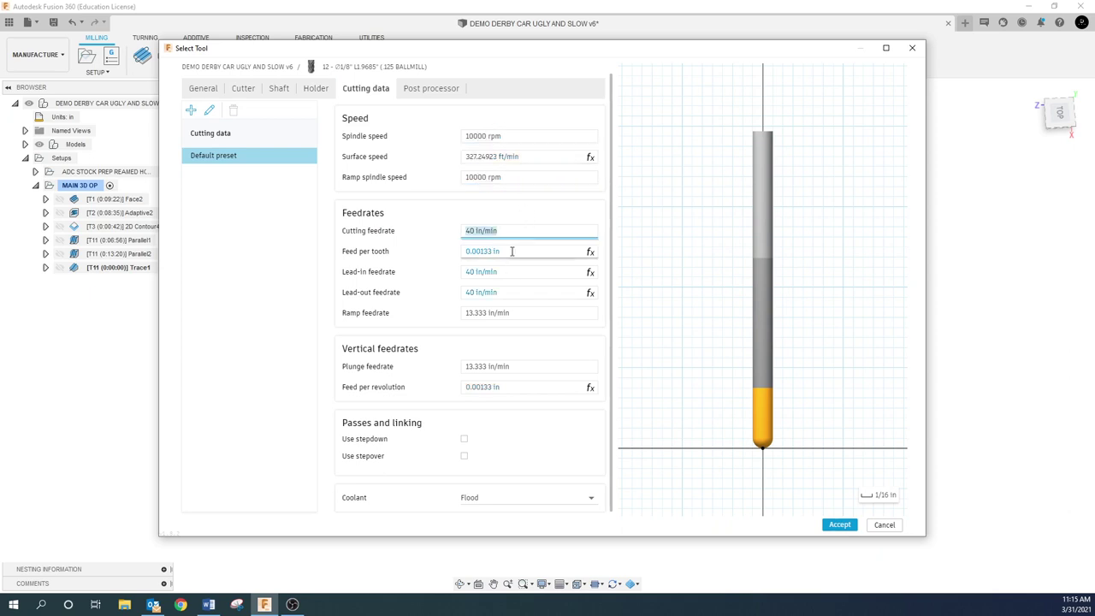
type("20")
left_click(508, 271)
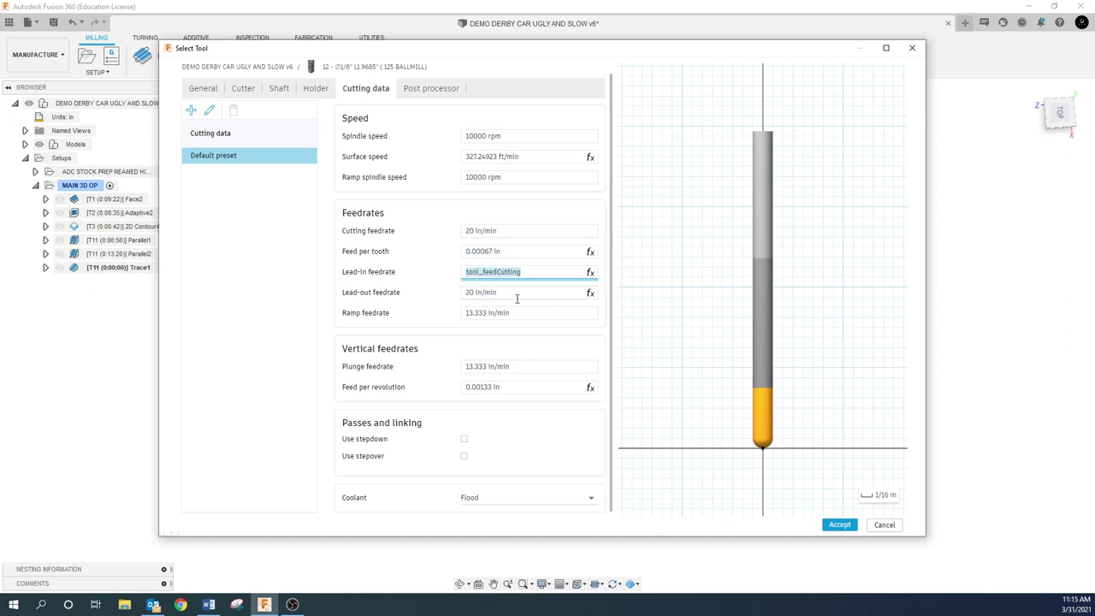
type("20")
left_click(522, 313)
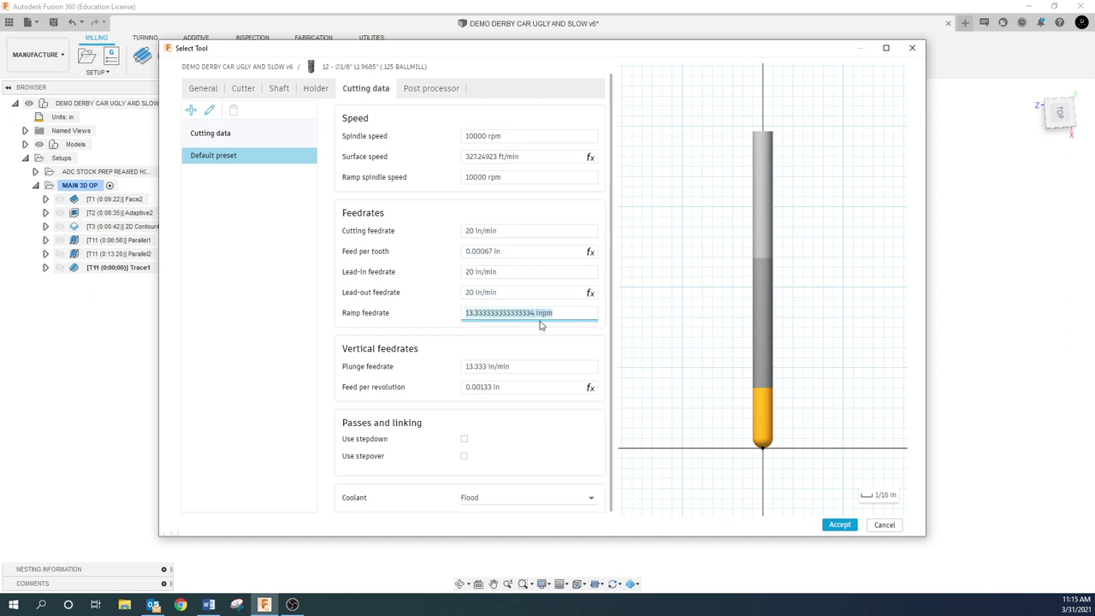
type("20")
left_click(520, 366)
type("10")
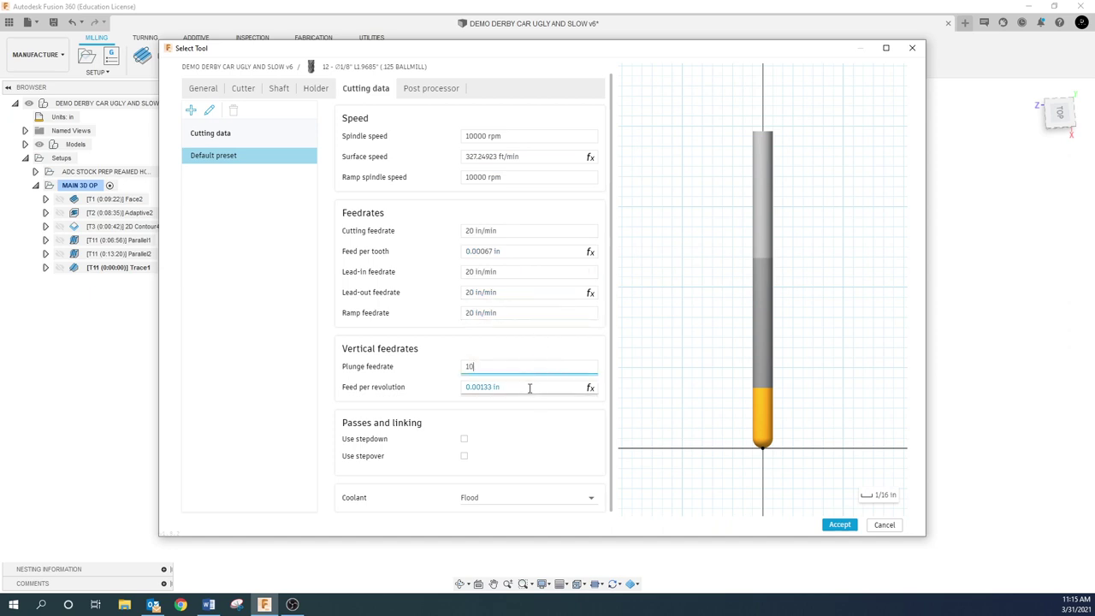
- Give the ball mill the post processor comment .125 BALL MILL, save it and assign it to the Trace operation
left_click(423, 89)
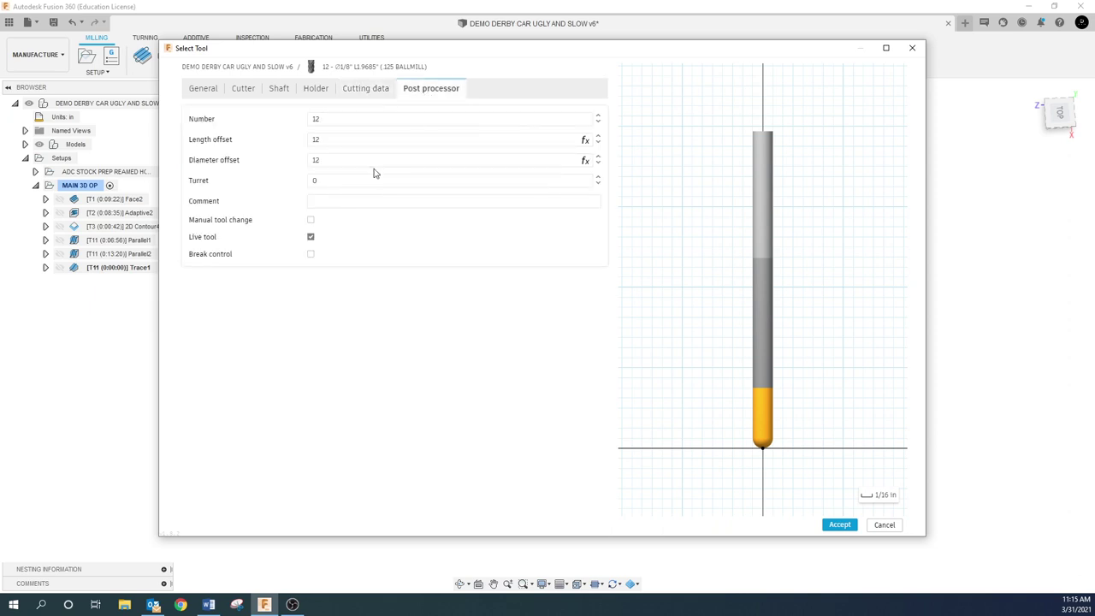
left_click(341, 204)
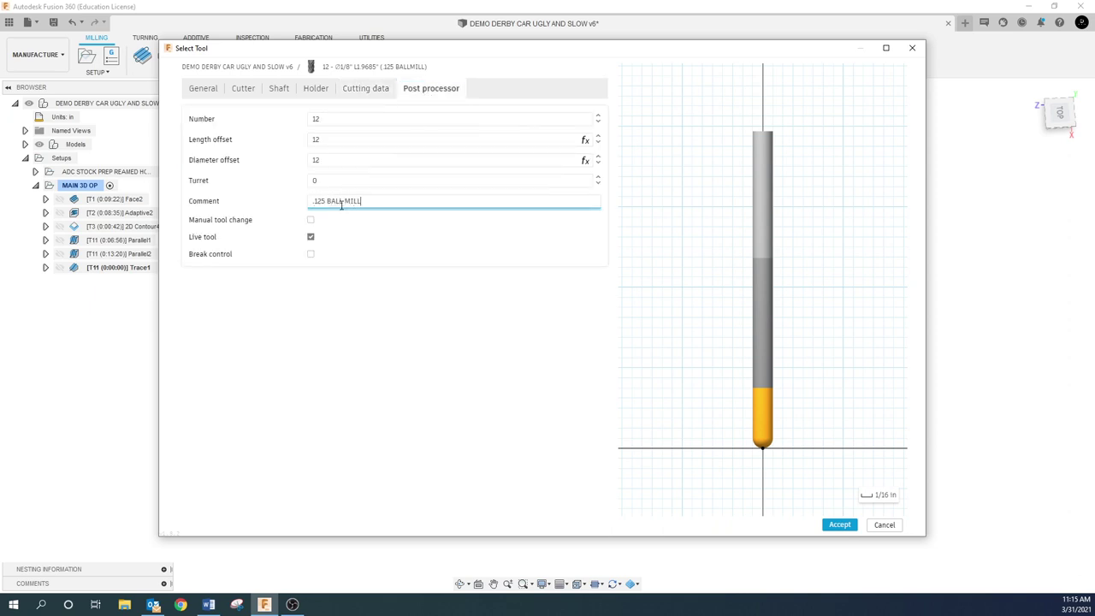
left_click(355, 89)
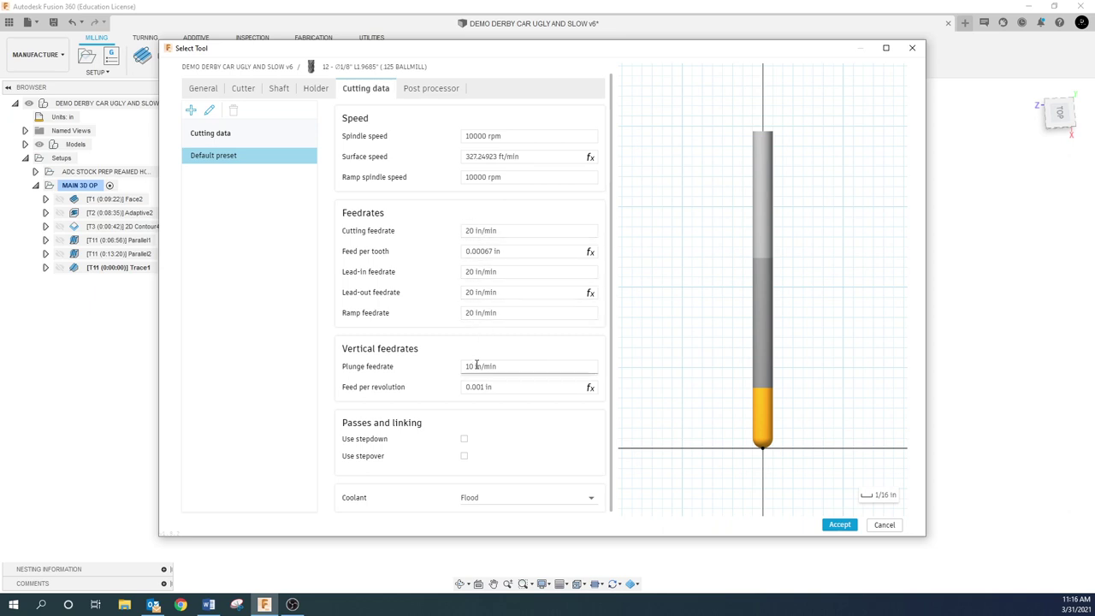
left_click(434, 91)
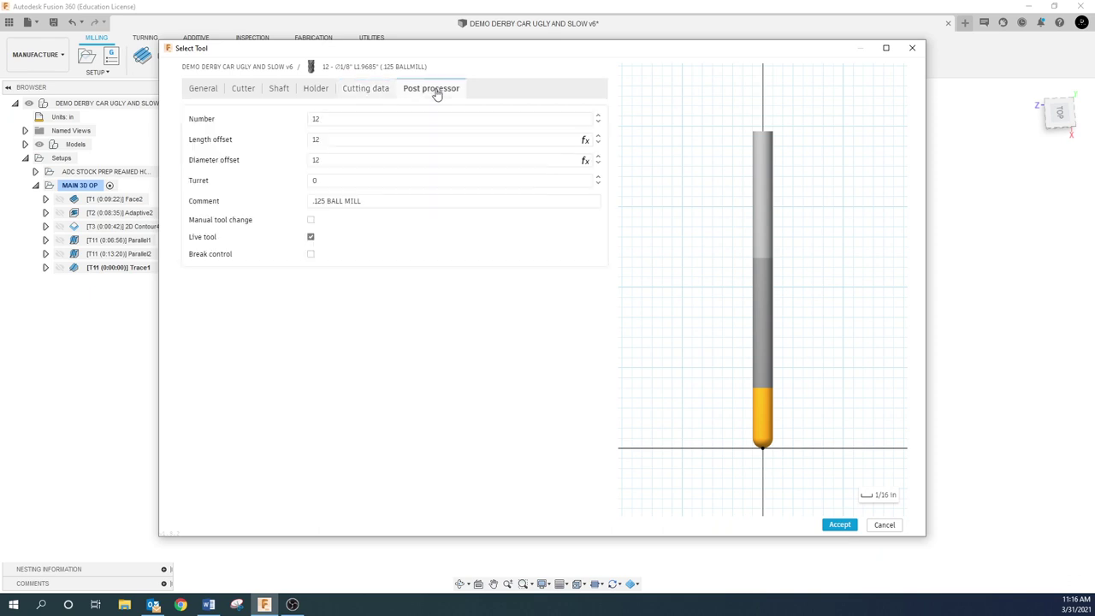
left_click(840, 525)
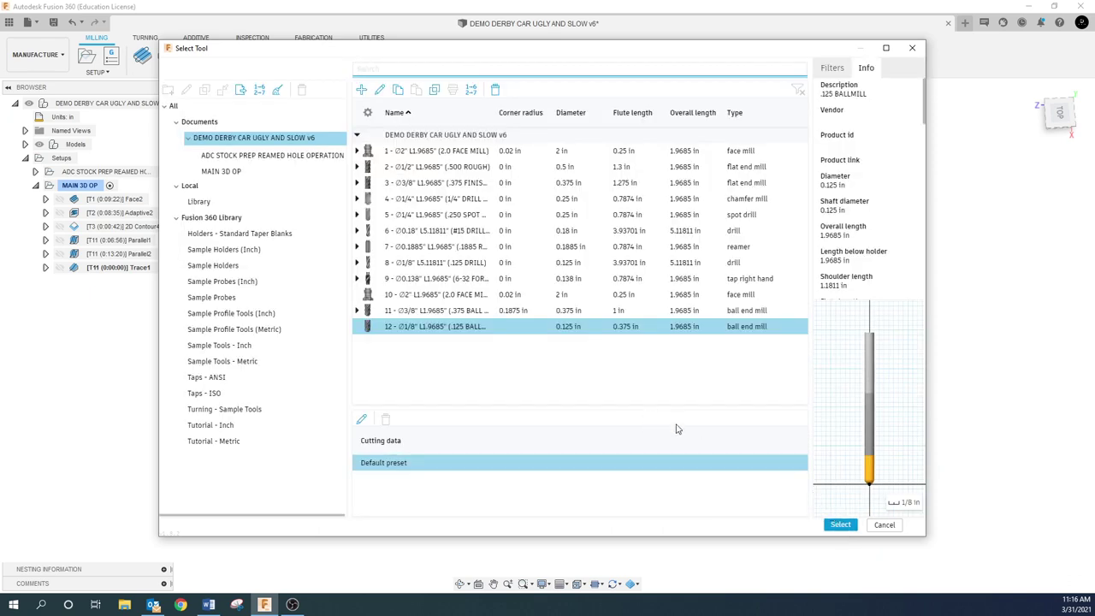
left_click(851, 531)
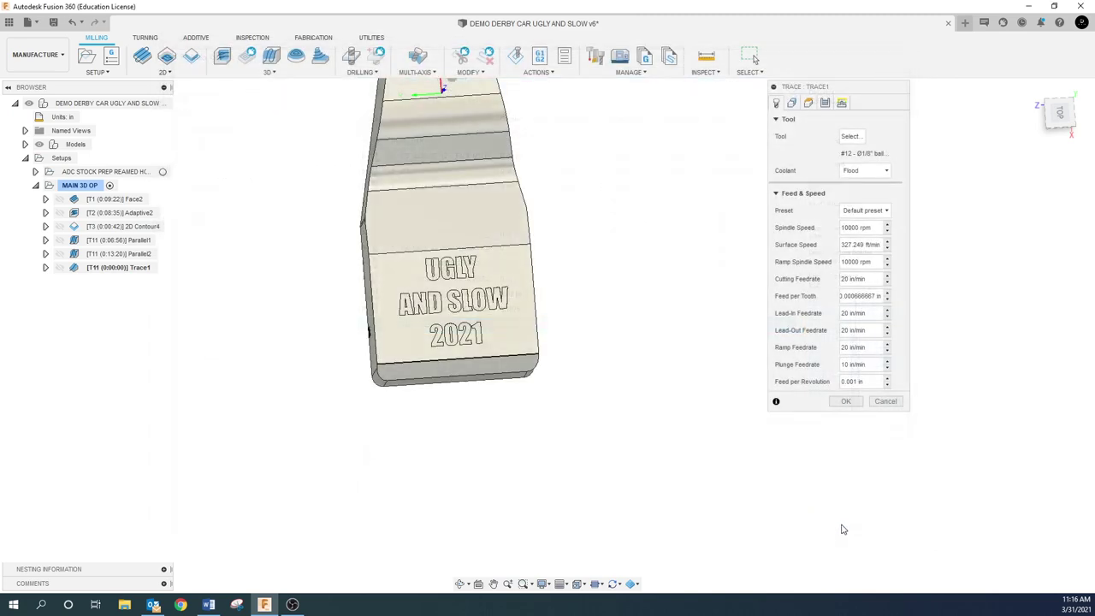
- Select the outlines of AND with the inner contours of A and D, the S of SLOW and the U of UGLY as trace curves
left_click(791, 102)
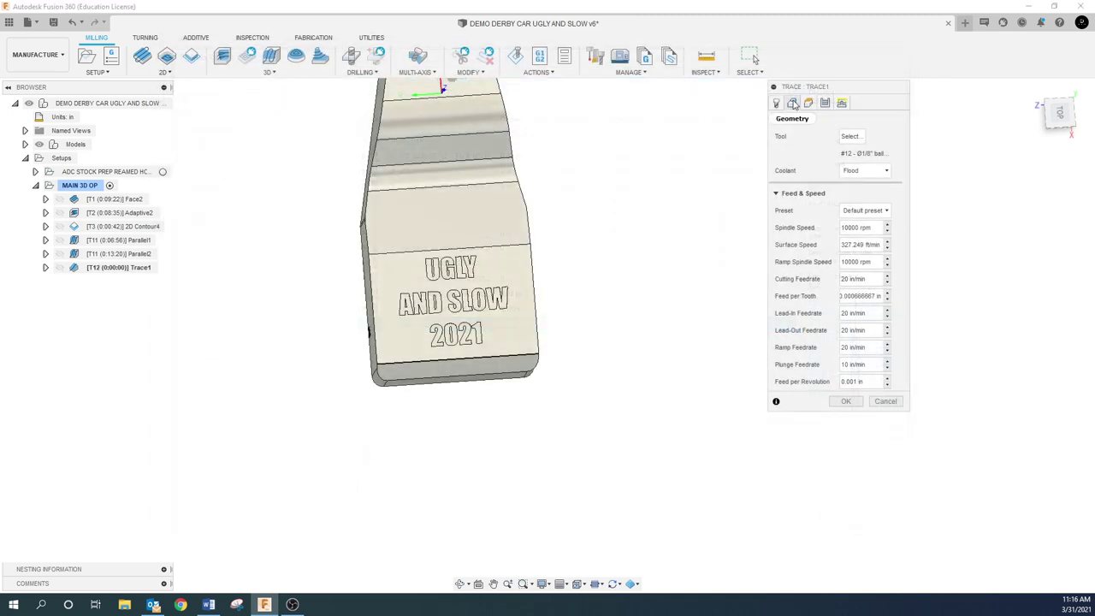
scroll(411, 321, "up", 5)
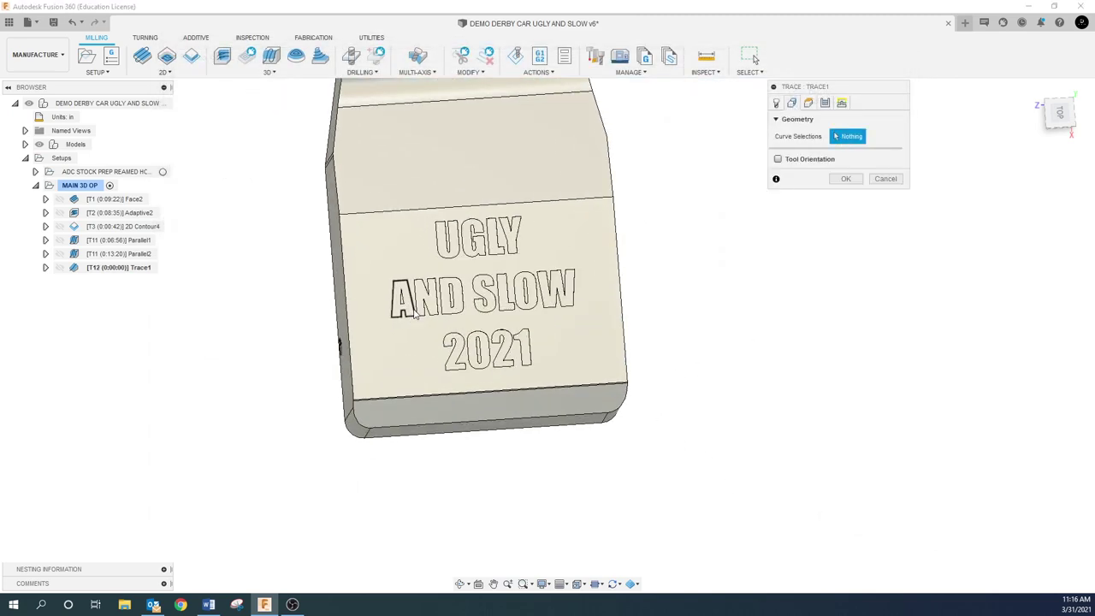
middle_click_drag(422, 370, 428, 359, "shift")
scroll(404, 323, "up", 8)
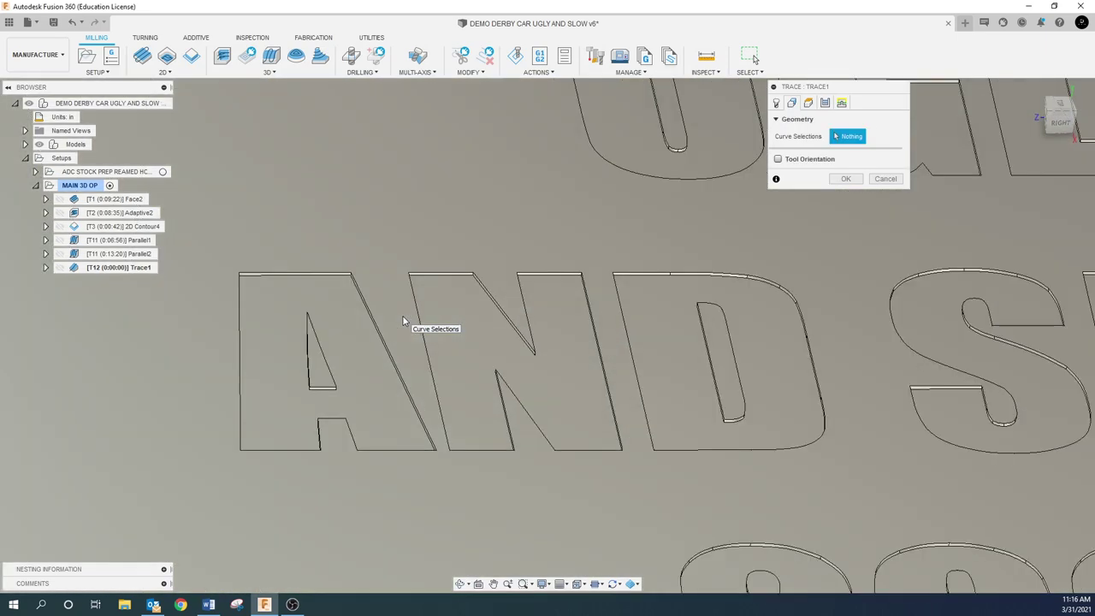
left_click(330, 385)
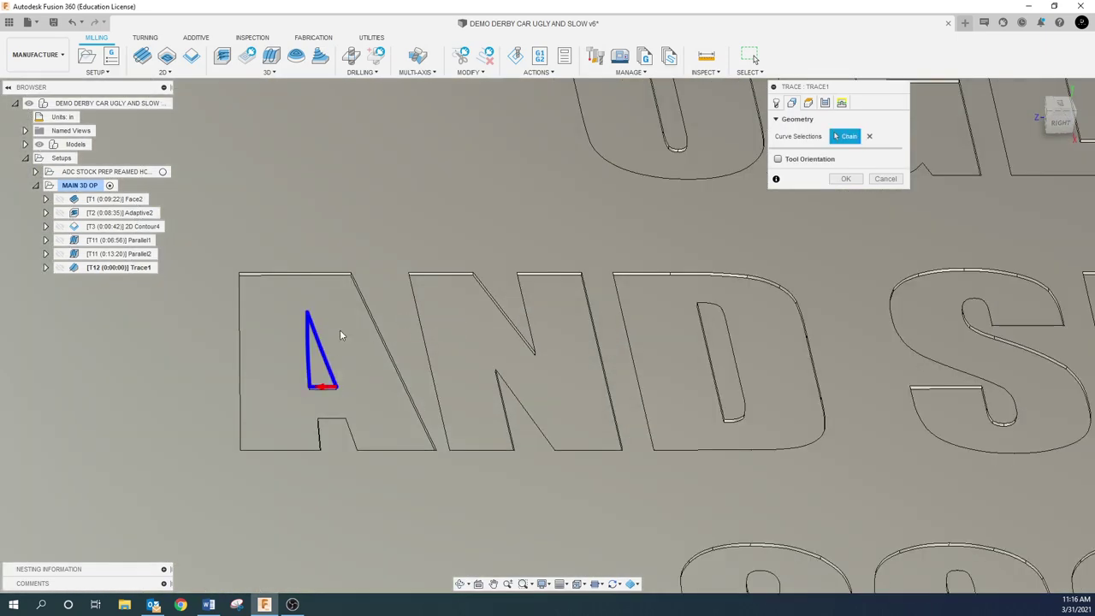
left_click(341, 275)
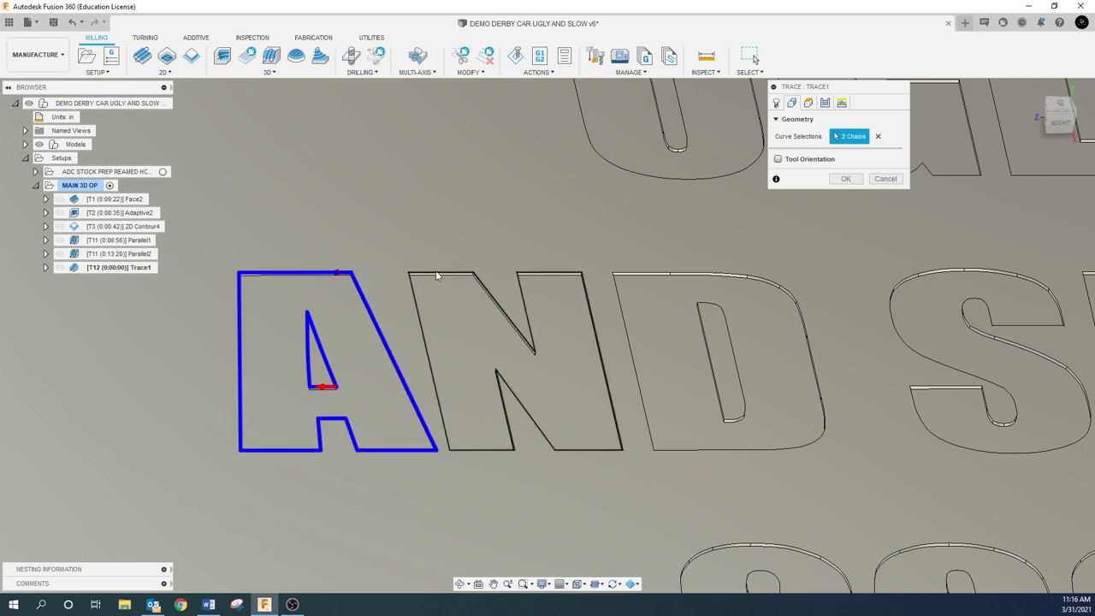
left_click(437, 273)
left_click(659, 274)
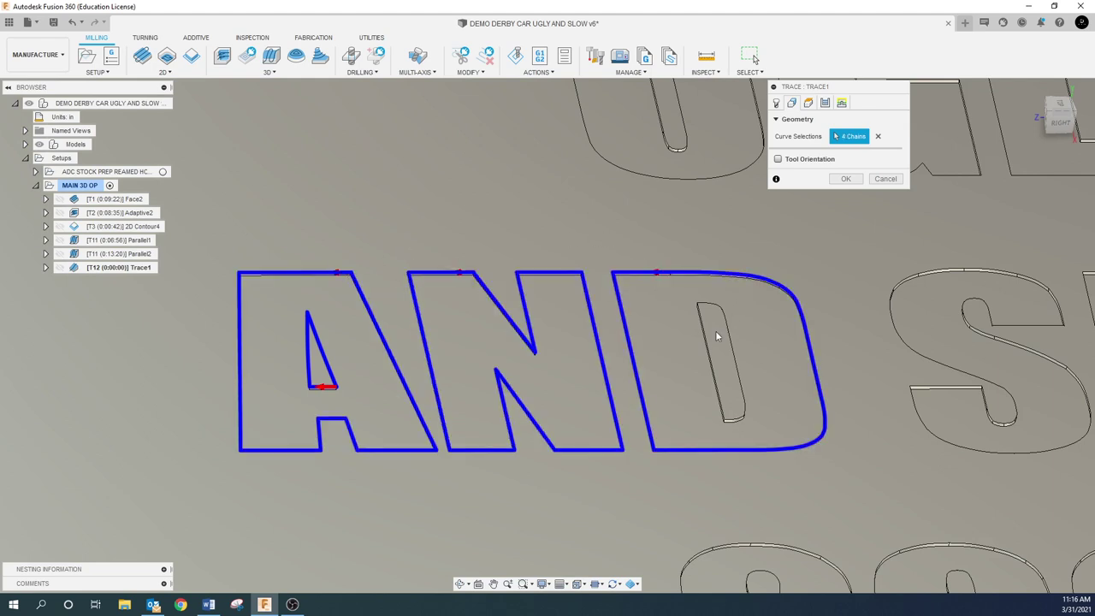
left_click(734, 420)
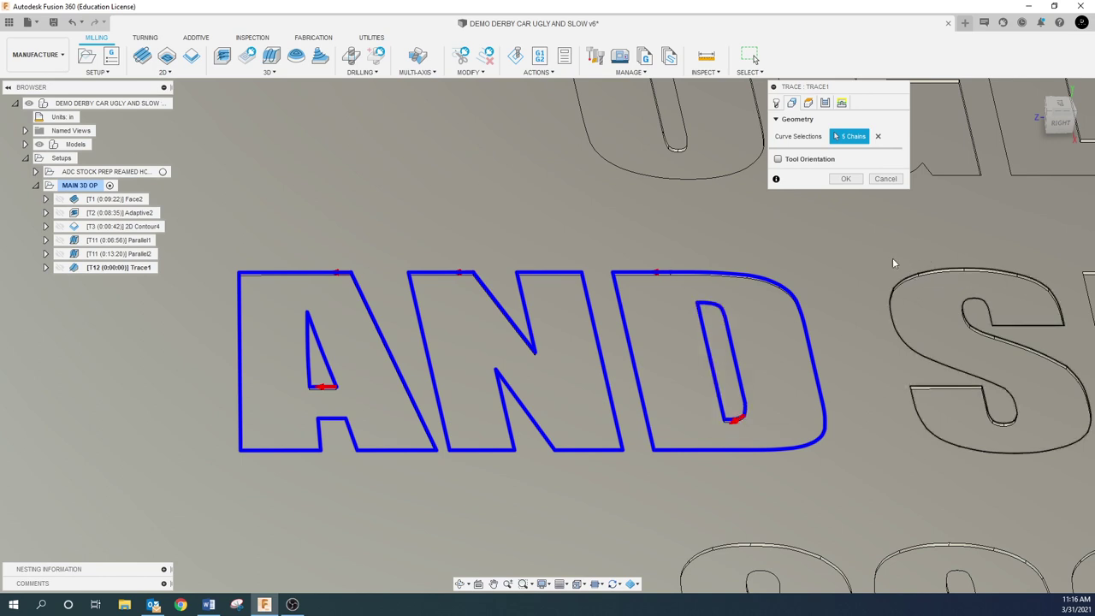
left_click(903, 276)
left_click(672, 147)
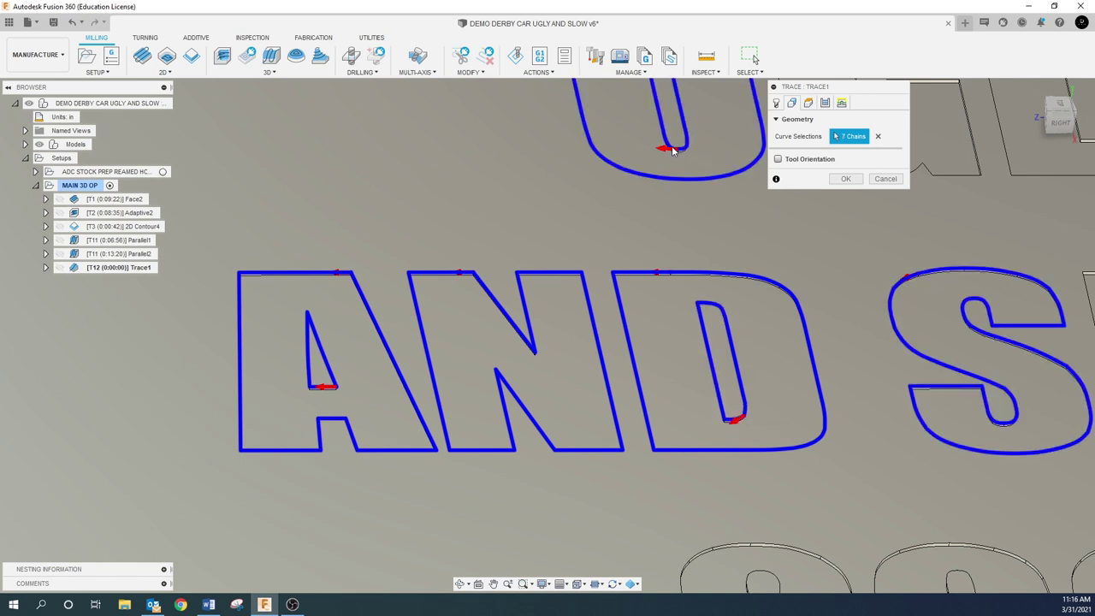
- Add the outlines of the first three digits of 2021, including the 0's inner contour, and the L of SLOW to the trace curves
scroll(678, 183, "down", 3)
scroll(697, 248, "down", 3)
scroll(735, 325, "up", 5)
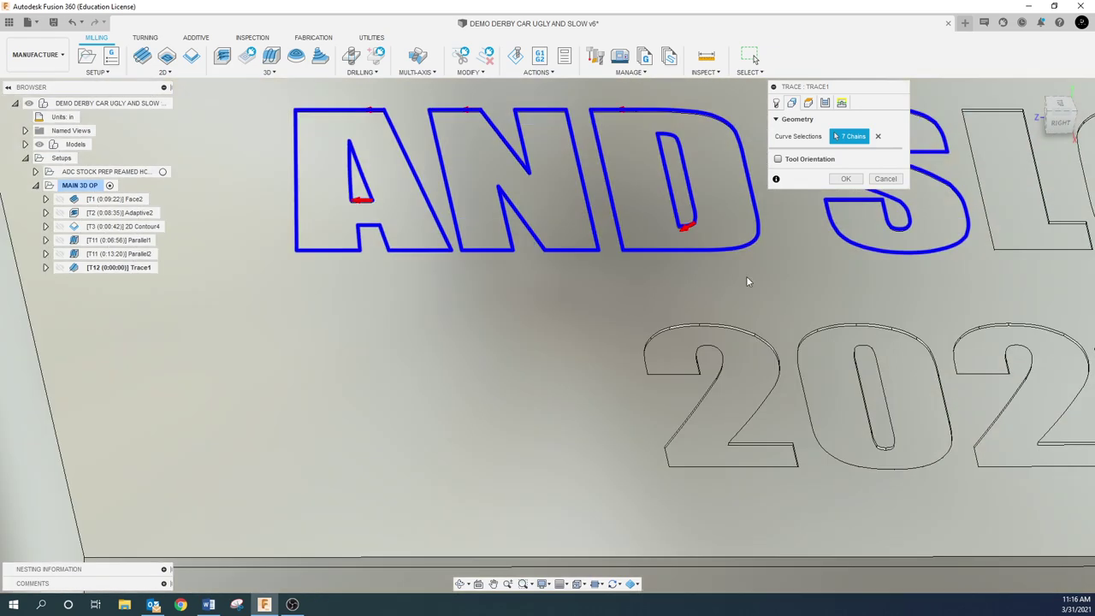
left_click(737, 328)
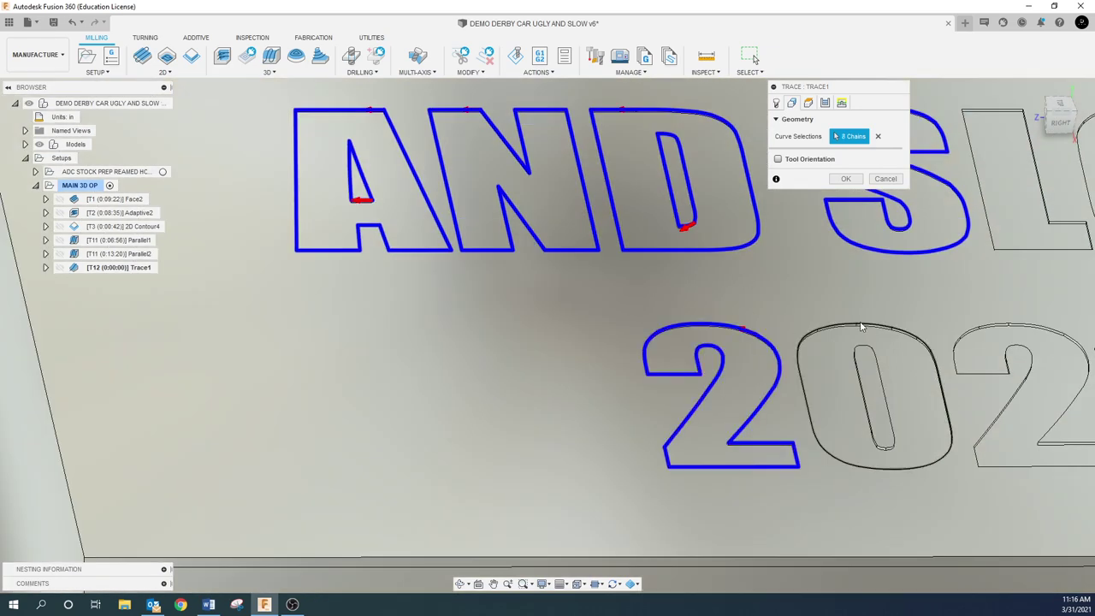
left_click(861, 326)
left_click(890, 390)
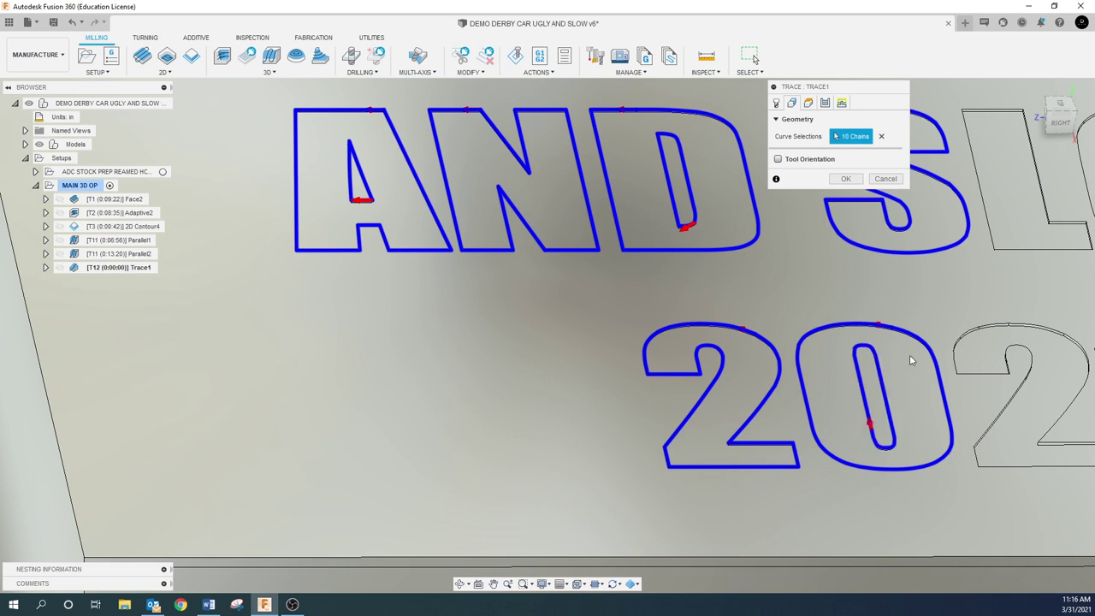
left_click(1001, 324)
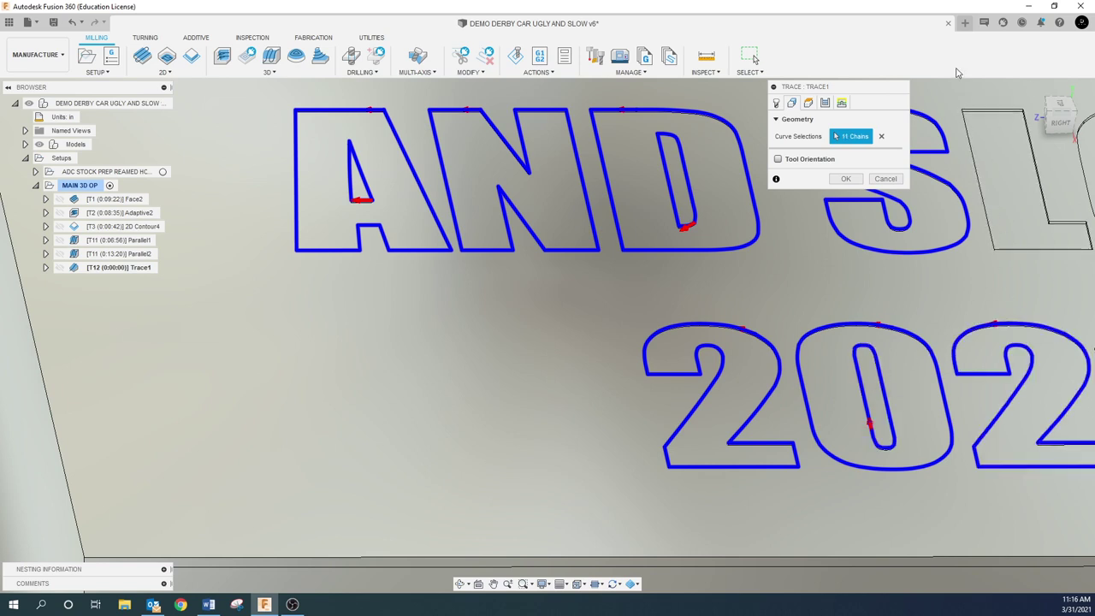
left_click(877, 398)
- Add the outline of the 1 in 2021 and the outer and inner contours of the O in SLOW to the trace curves
scroll(828, 342, "up", 5)
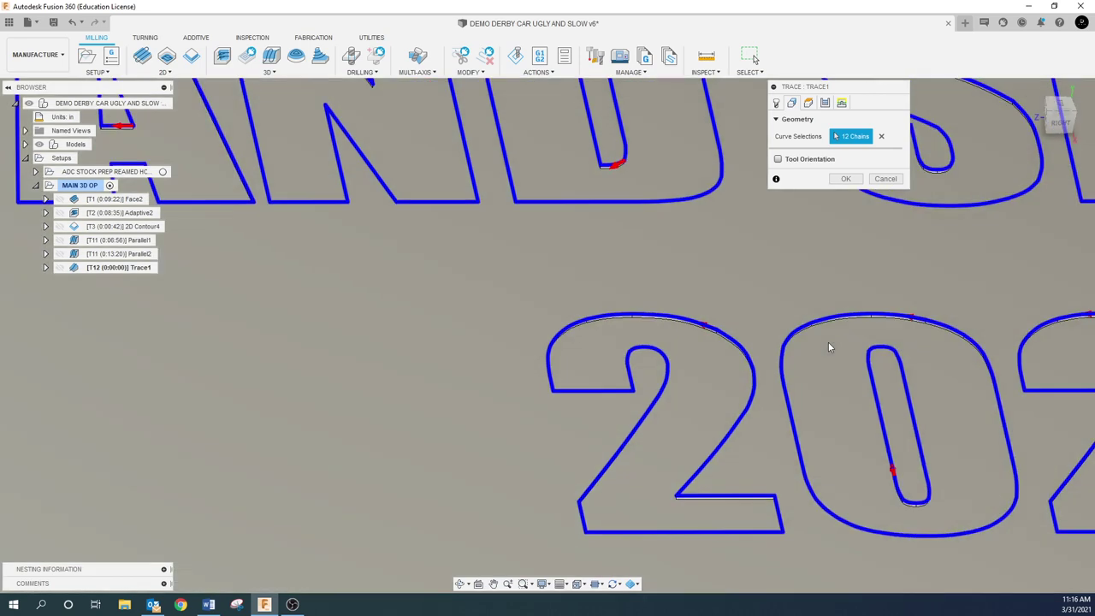
scroll(838, 342, "up", 3)
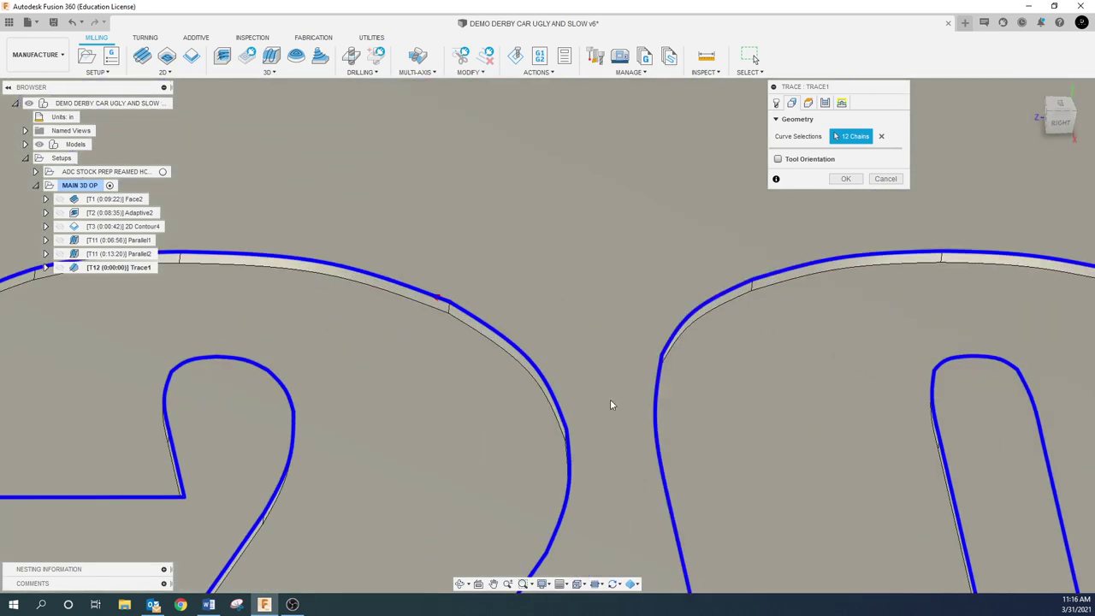
scroll(924, 412, "down", 4)
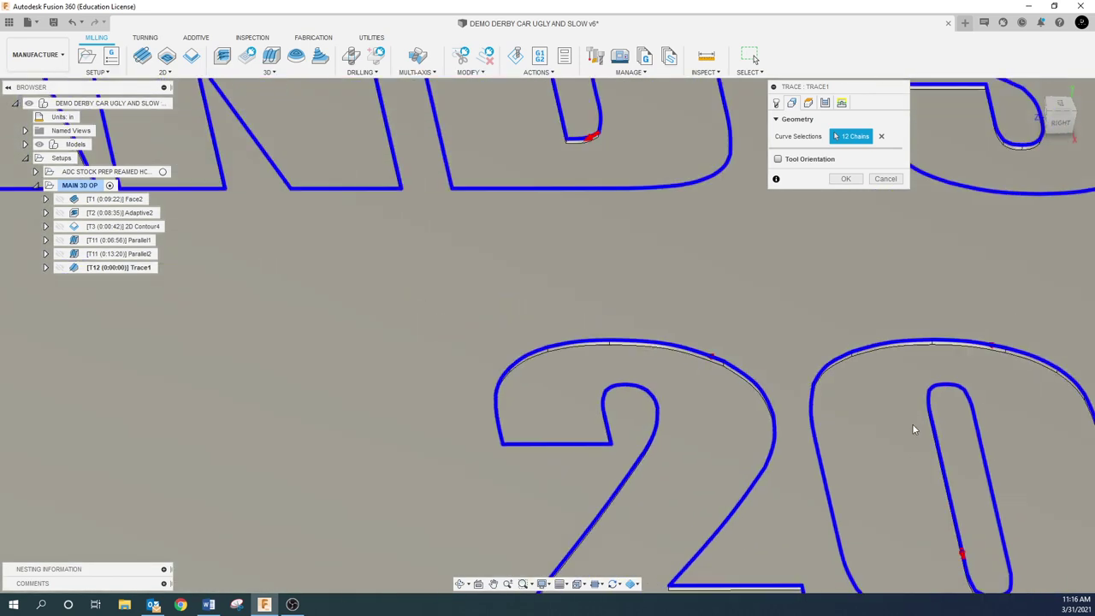
left_click(494, 584)
left_click_drag(666, 440, 388, 394)
mouse_move(812, 317)
left_mouse_down()
mouse_move(547, 347)
mouse_move(415, 317)
left_mouse_up()
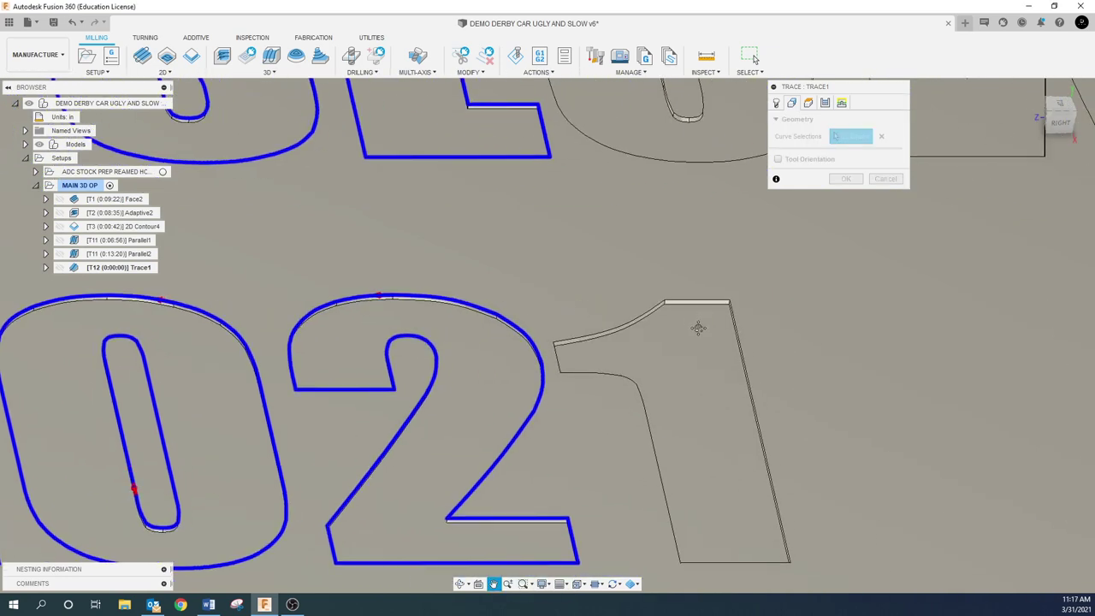
key("Escape")
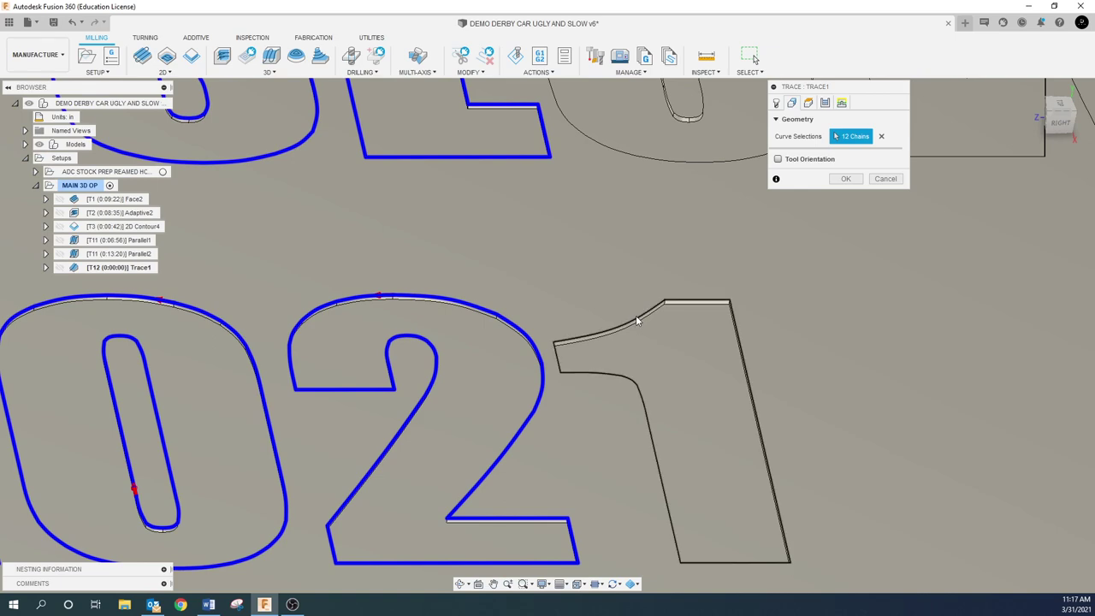
left_click(637, 318)
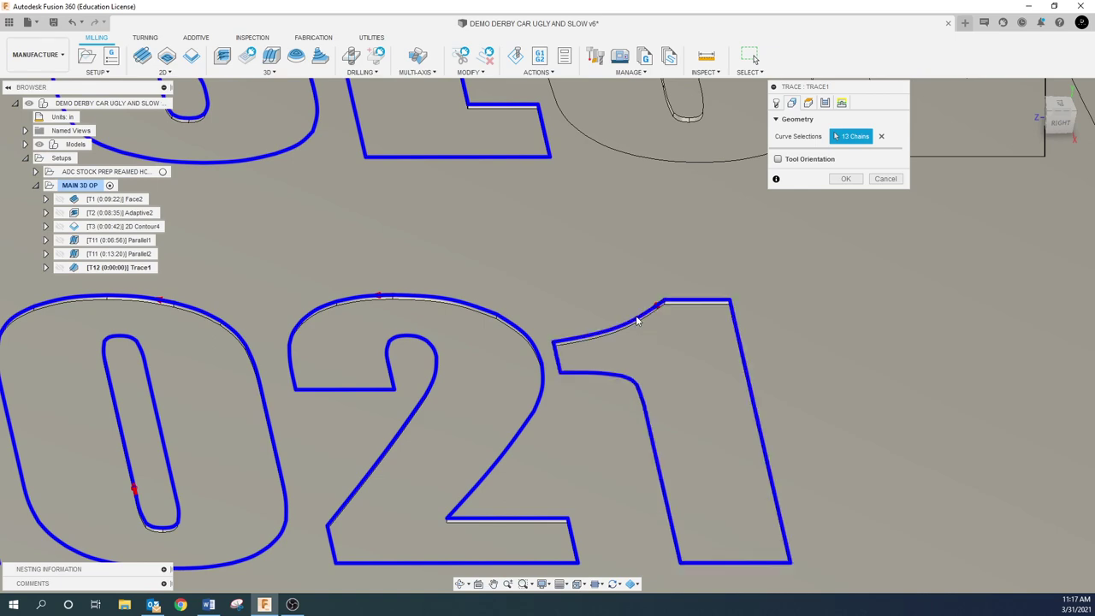
left_click(643, 158)
left_click(683, 113)
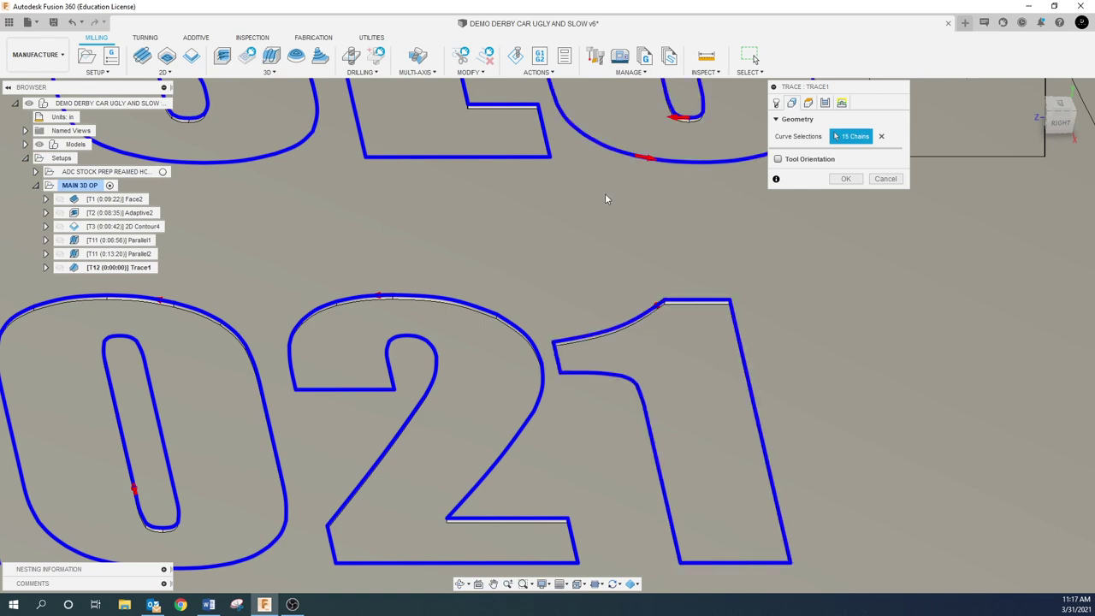
- Add the middle top edge of the W in SLOW and the outline of the Y in UGLY to the trace curves
scroll(604, 193, "down", 5)
left_click(492, 584)
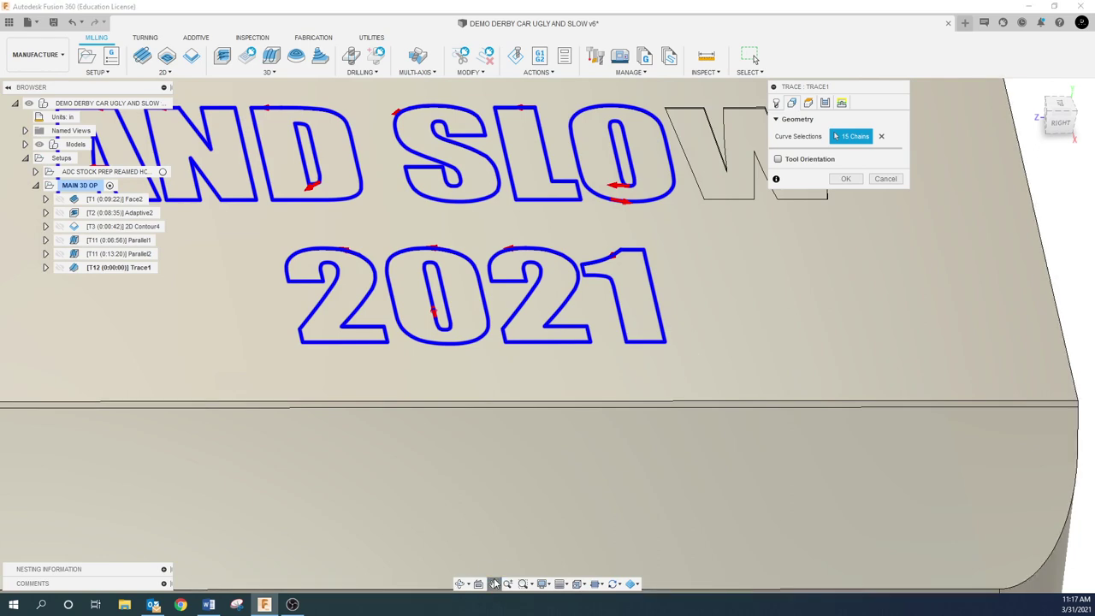
left_click_drag(488, 466, 423, 495)
key("Escape")
scroll(453, 291, "up", 3)
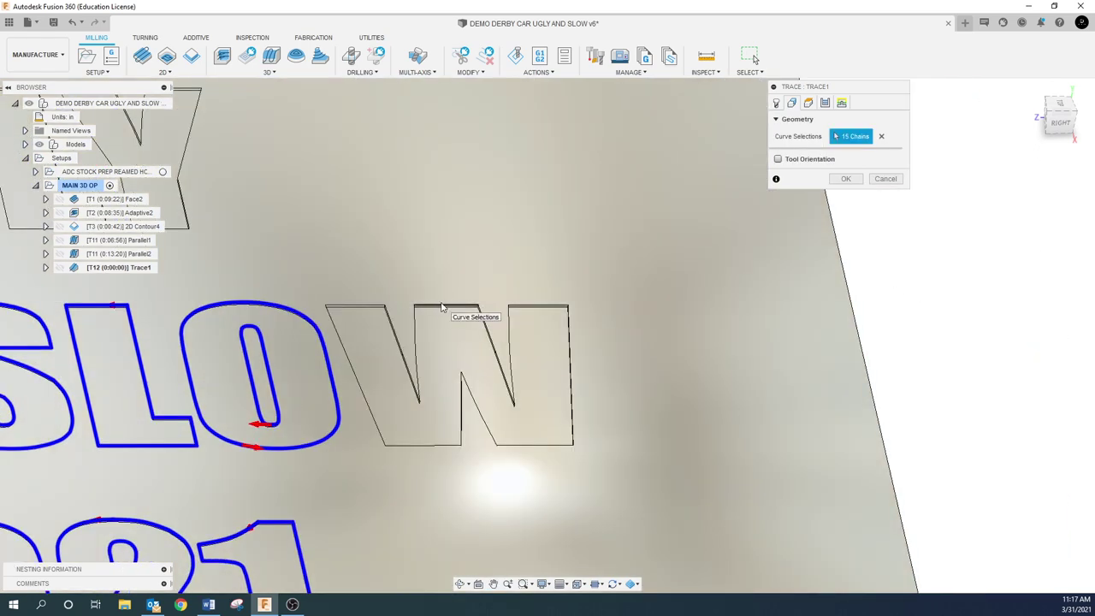
left_click(445, 306)
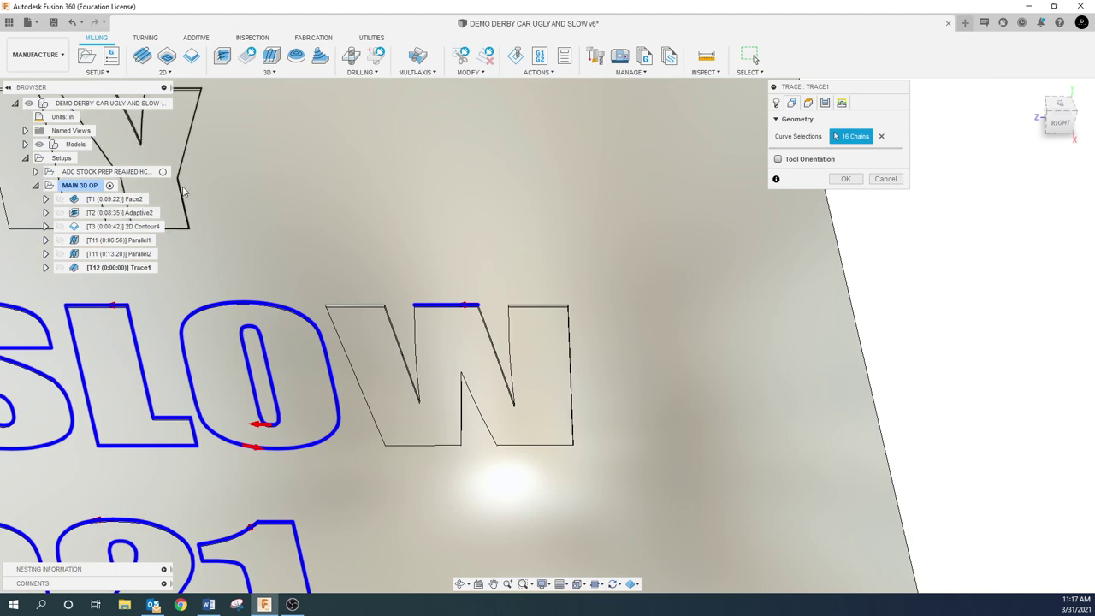
left_click(200, 224)
- Replace the single-edge selection on the W of SLOW with the letter's complete outline
left_click(493, 583)
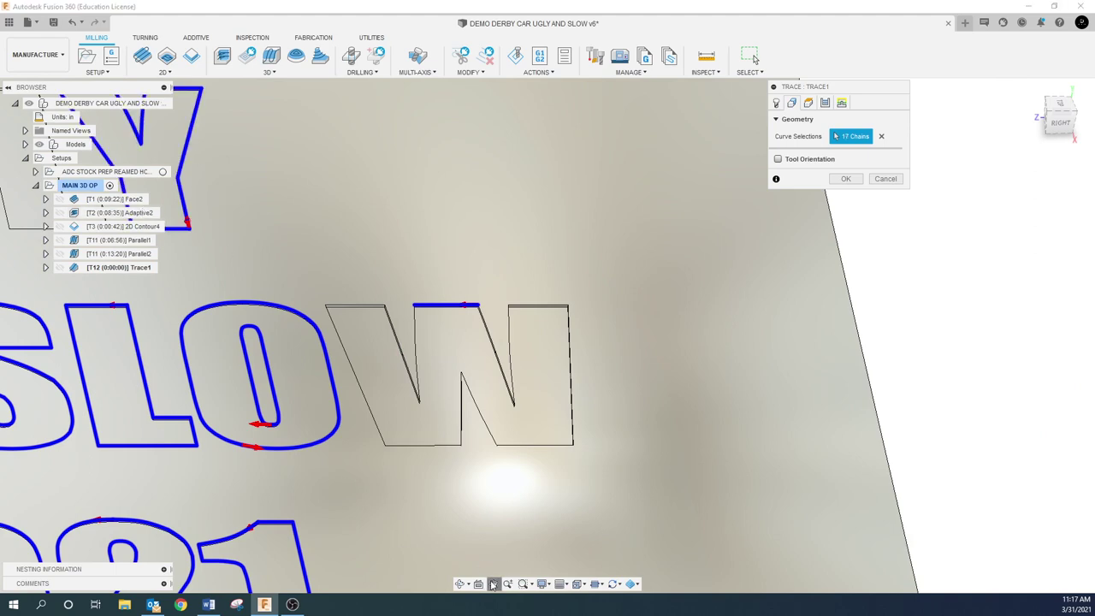
left_click_drag(436, 487, 552, 471)
key("Escape")
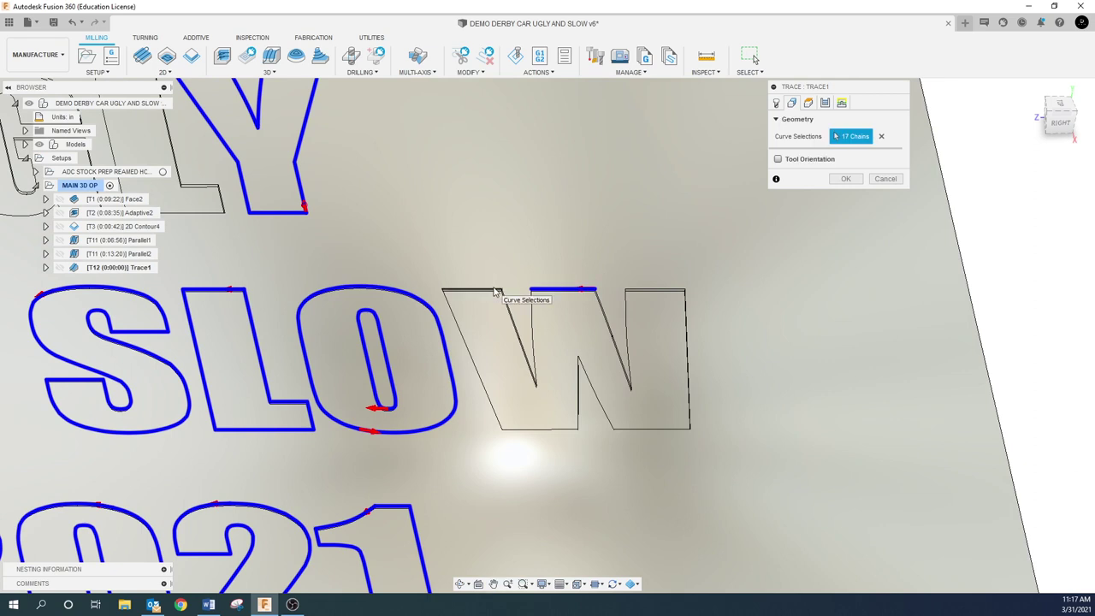
left_click(583, 293)
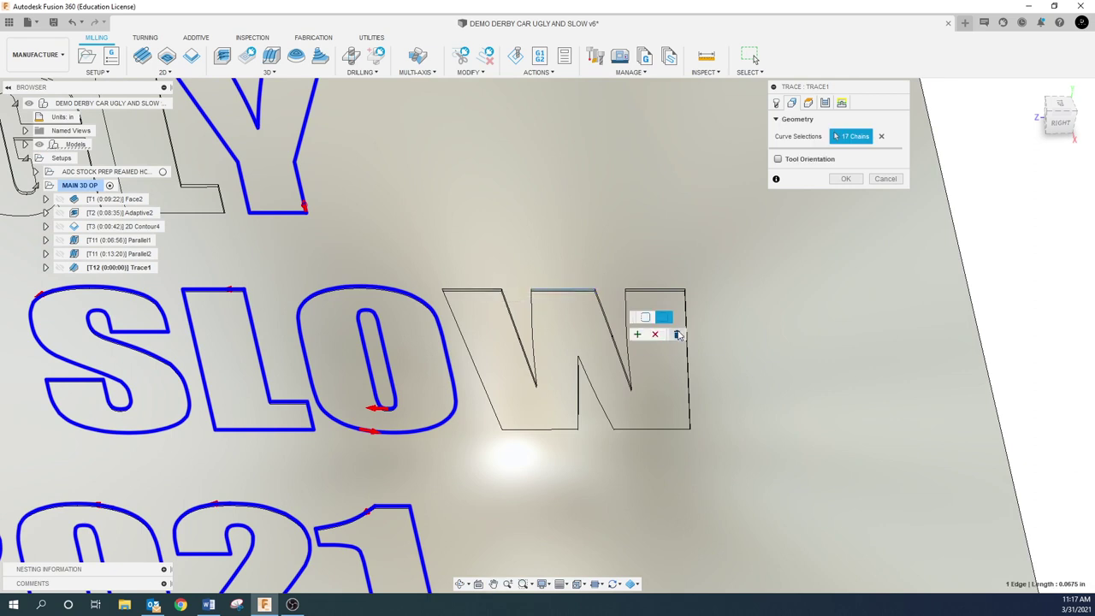
left_click(655, 334)
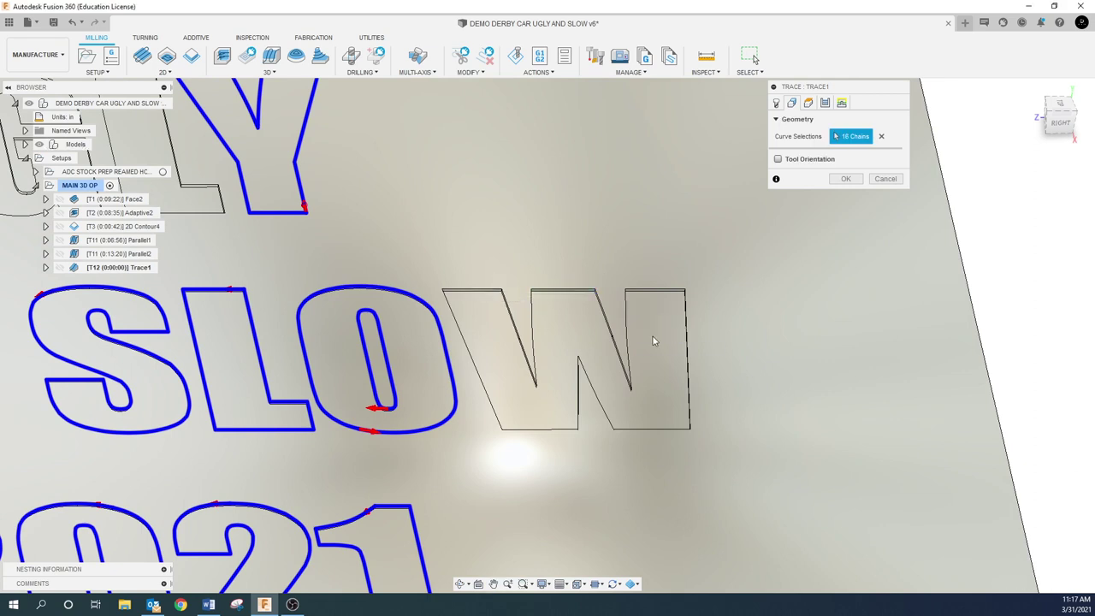
left_click(625, 370)
- Add the outlines of the L and the G in UGLY to complete the trace curve selection
scroll(197, 240, "down", 3)
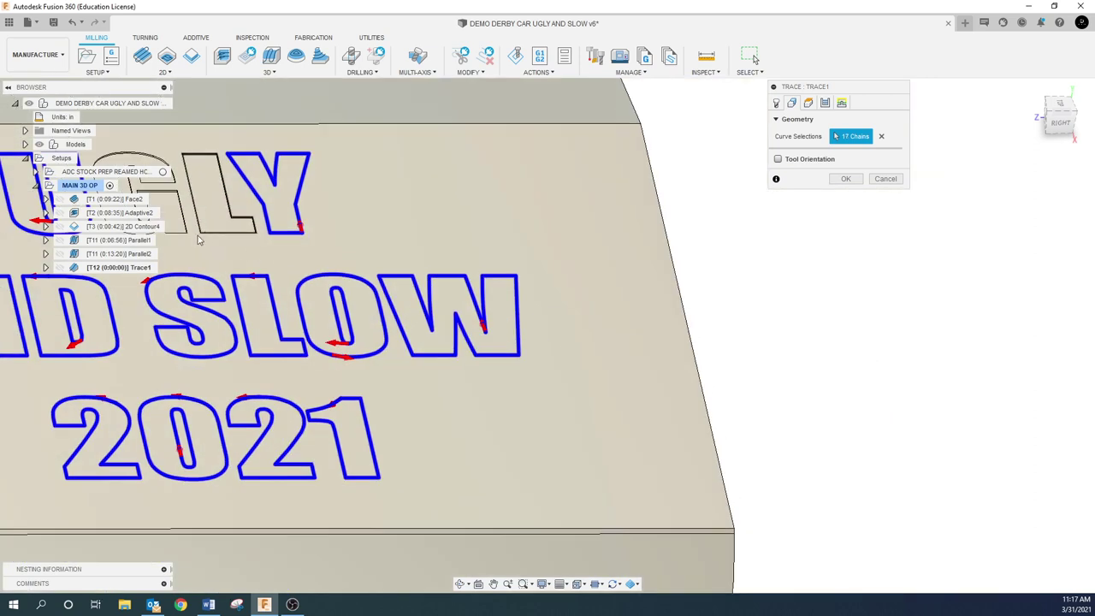
left_click(243, 220)
left_click(493, 584)
mouse_move(472, 483)
left_mouse_down()
mouse_move(768, 513)
mouse_move(840, 558)
left_mouse_up()
key("Escape")
scroll(560, 247, "up", 3)
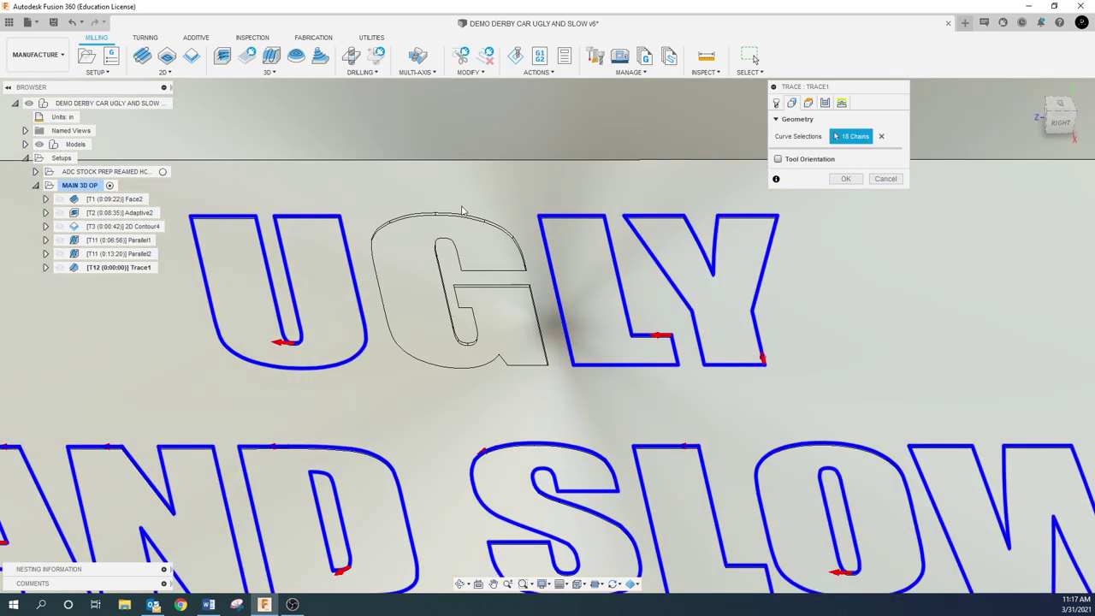
left_click(463, 217)
scroll(839, 212, "down", 3)
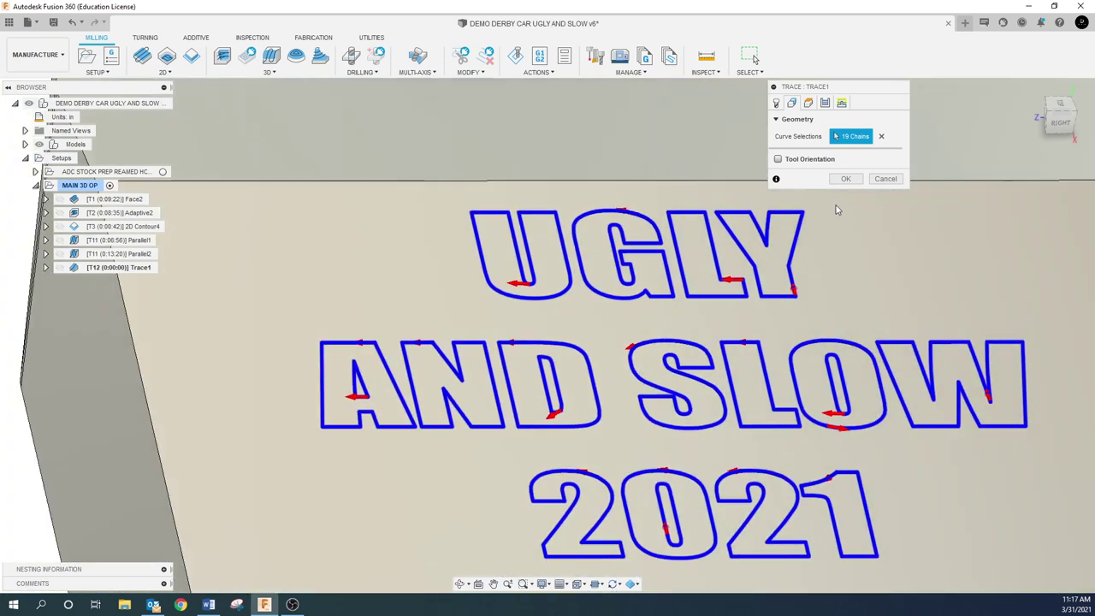
- Set the Trace operation's axial offset to -.003 in and generate the lettering toolpath
left_click(809, 103)
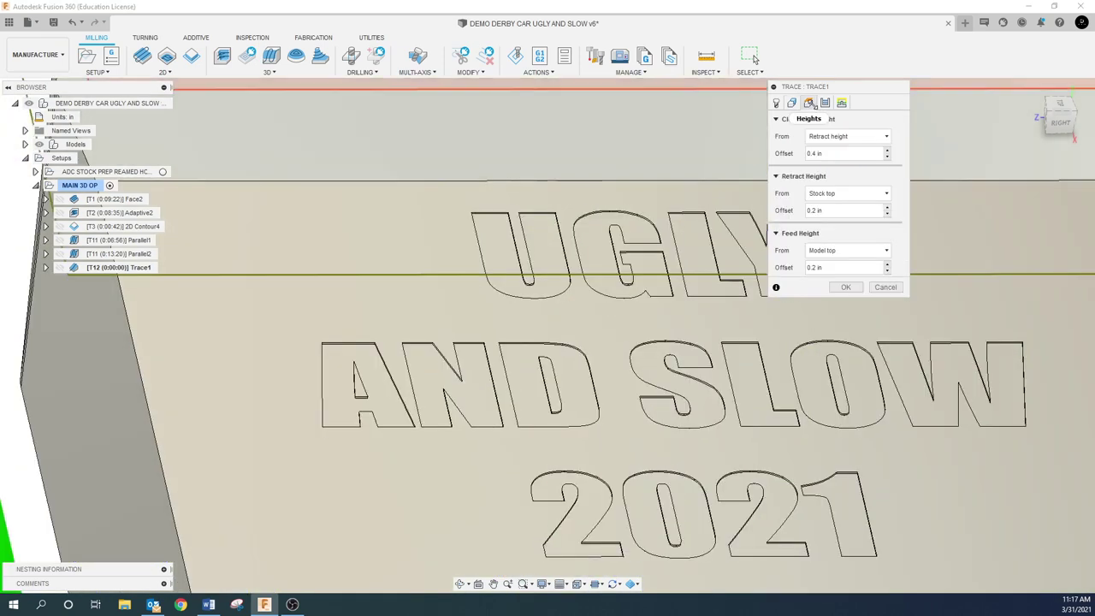
left_click(826, 101)
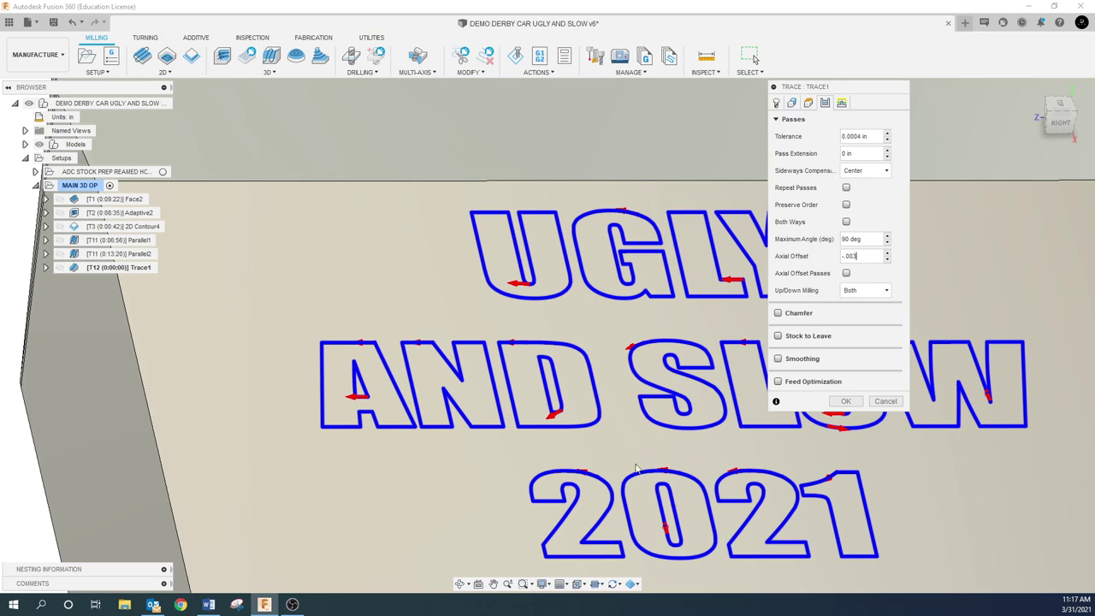
scroll(556, 347, "up", 10)
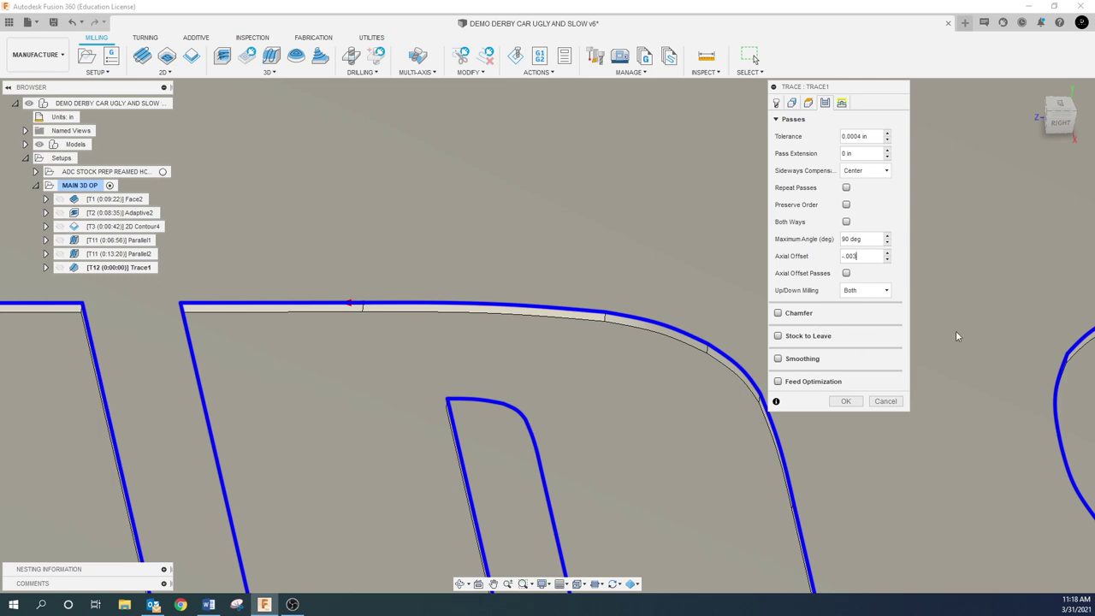
scroll(971, 320, "down", 8)
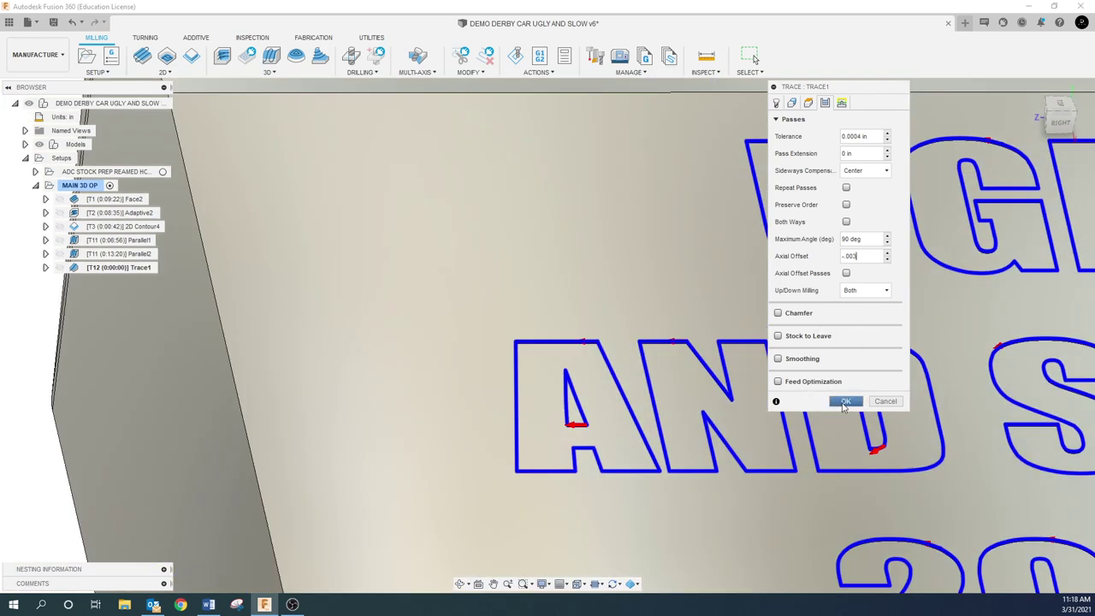
left_click(844, 402)
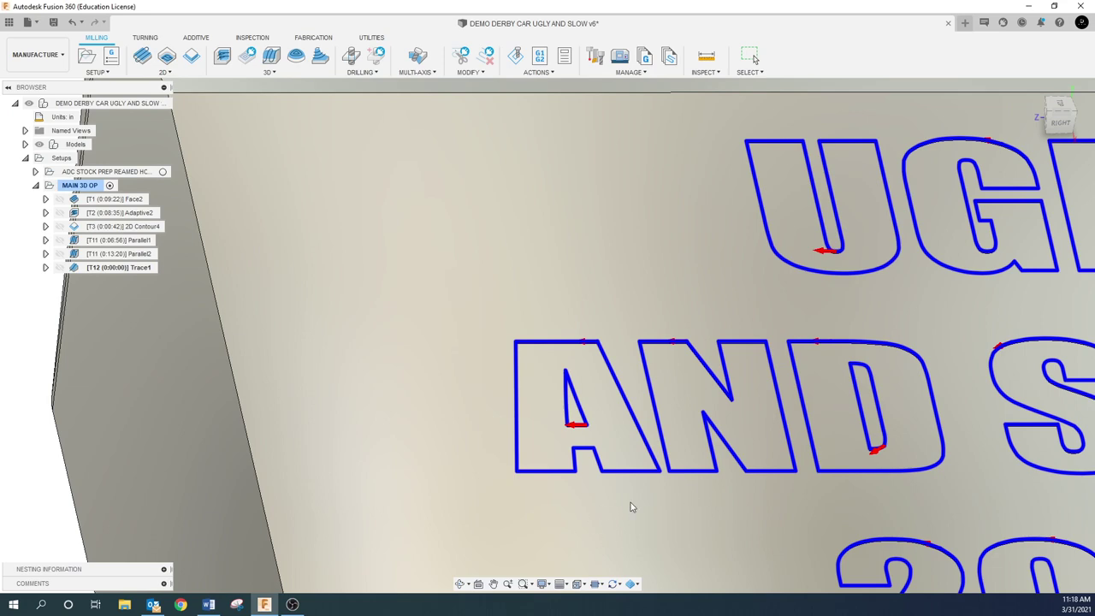
scroll(631, 507, "down", 10)
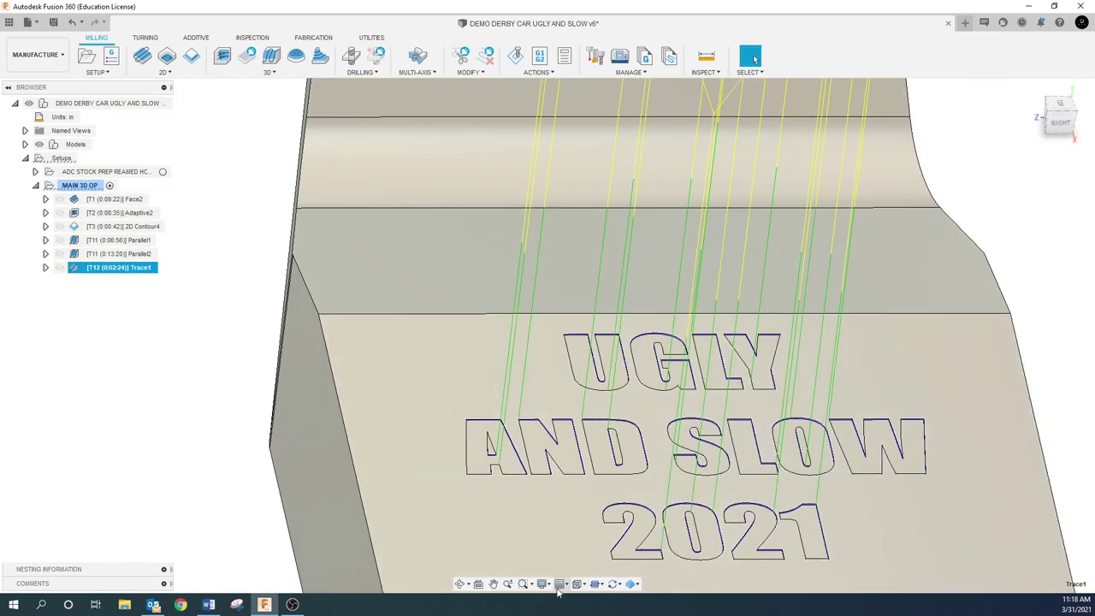
- Examine the generated Trace toolpath around the UGLY AND SLOW 2021 lettering from close up and from the side
scroll(442, 410, "down", 4)
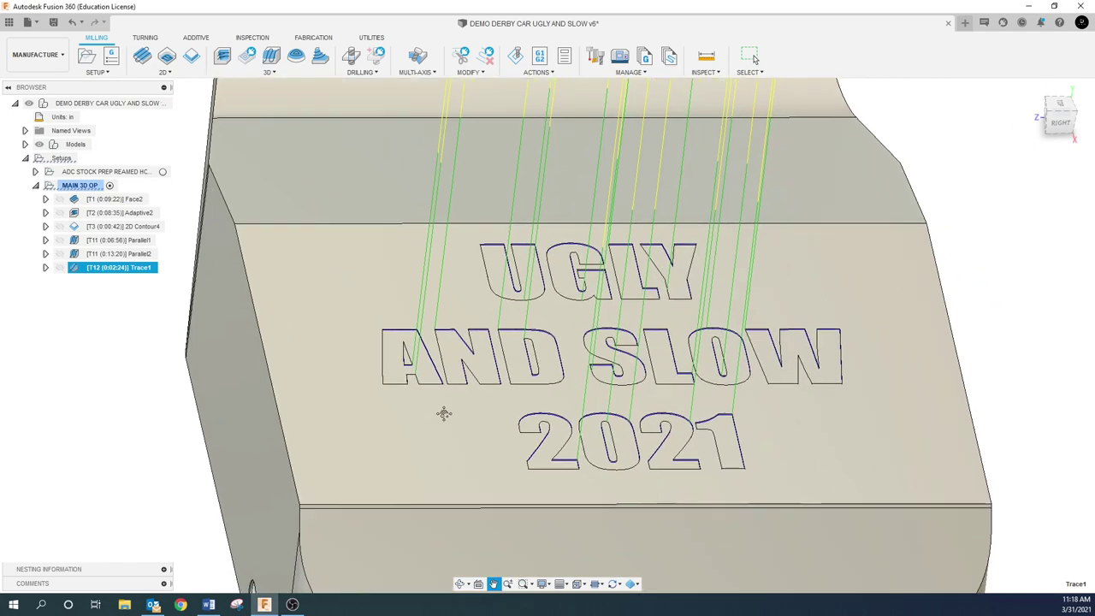
middle_click_drag(428, 448, 510, 426, "shift")
scroll(504, 420, "up", 5)
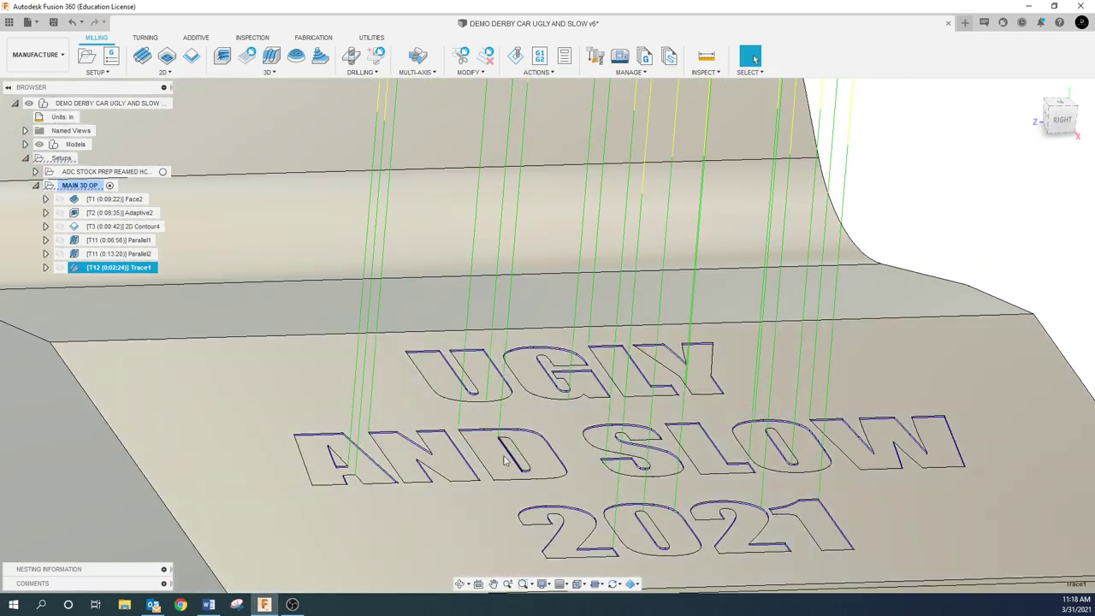
scroll(469, 481, "down", 5)
scroll(547, 415, "up", 1)
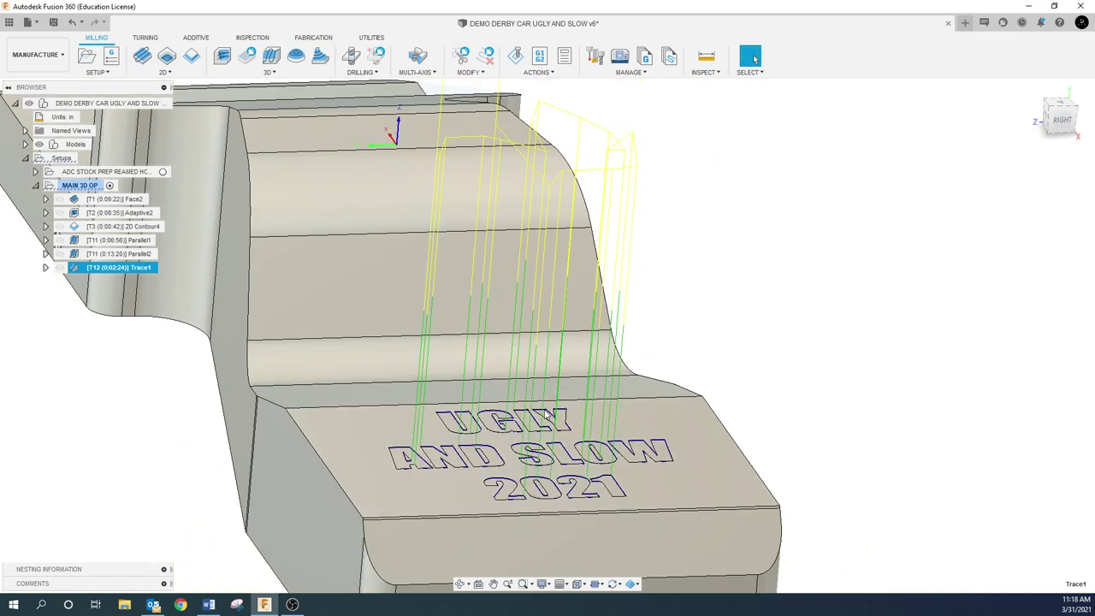
middle_click_drag(691, 391, 714, 383, "shift")
scroll(347, 462, "down", 2)
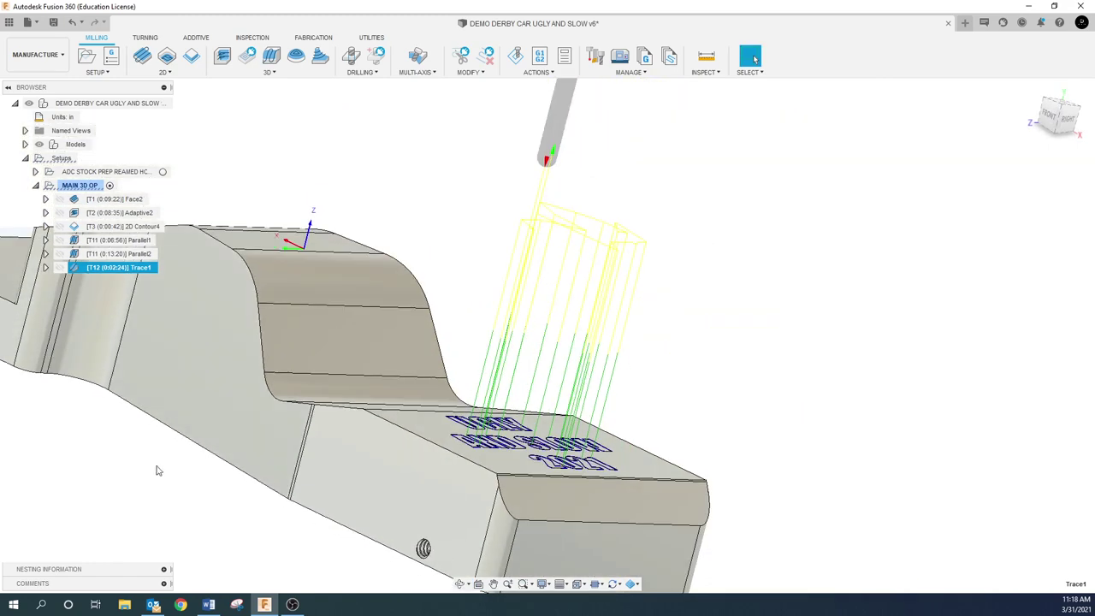
left_click(154, 466)
left_click(90, 102)
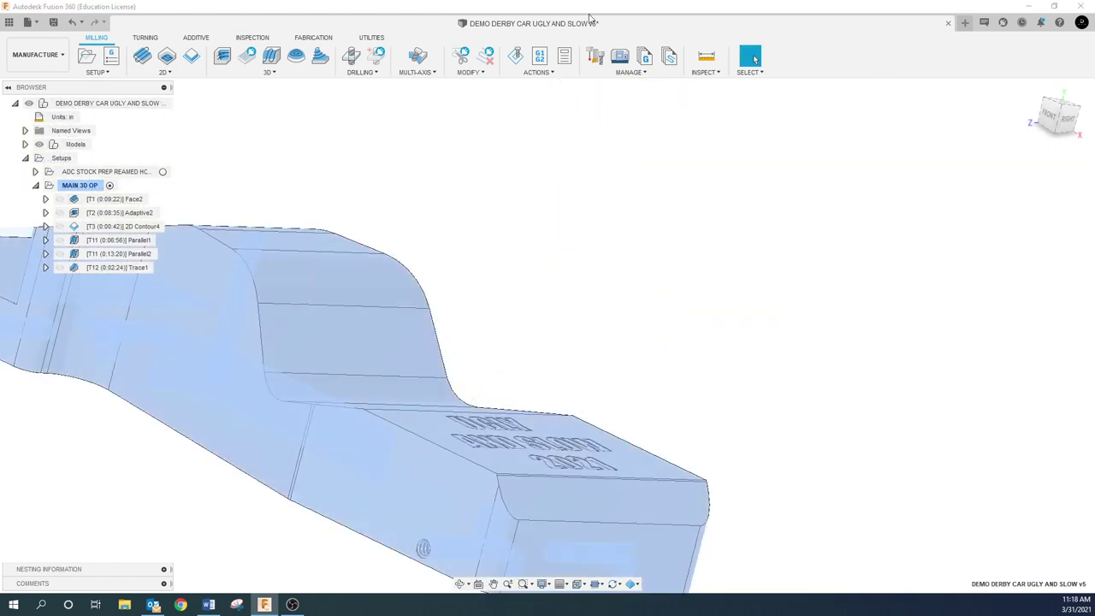
left_click(520, 56)
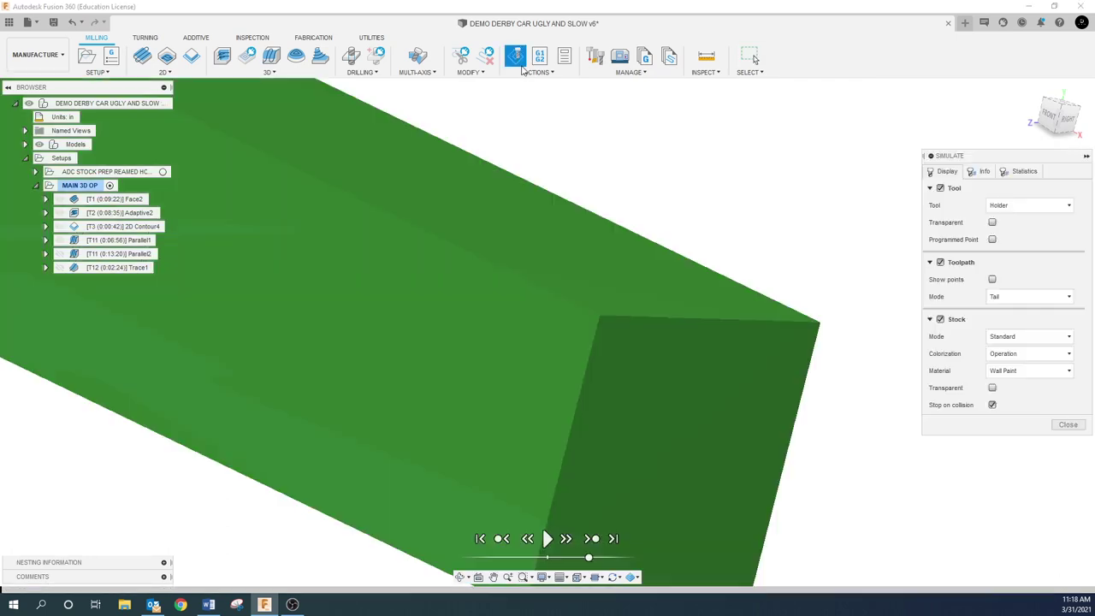
left_click(1061, 423)
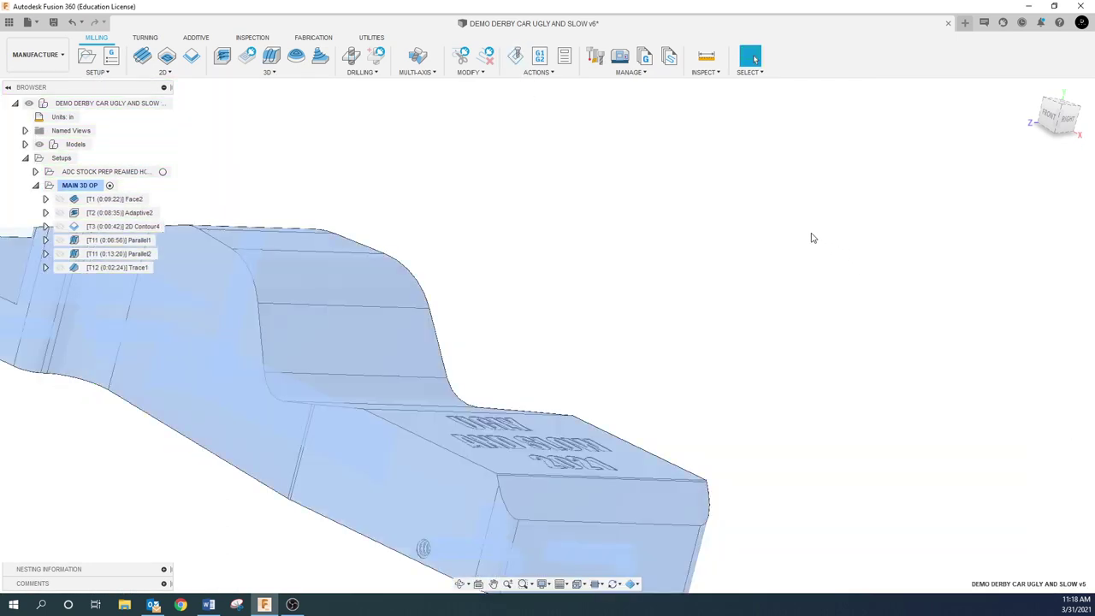
- Save the design as a new version with the description User Saved
left_click(54, 23)
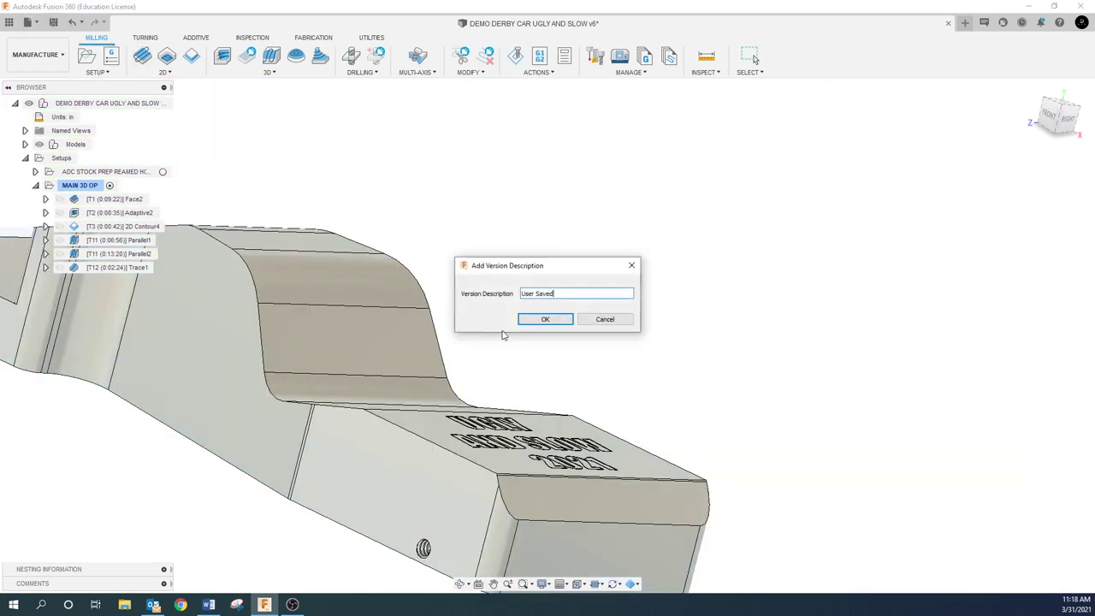
left_click(542, 320)
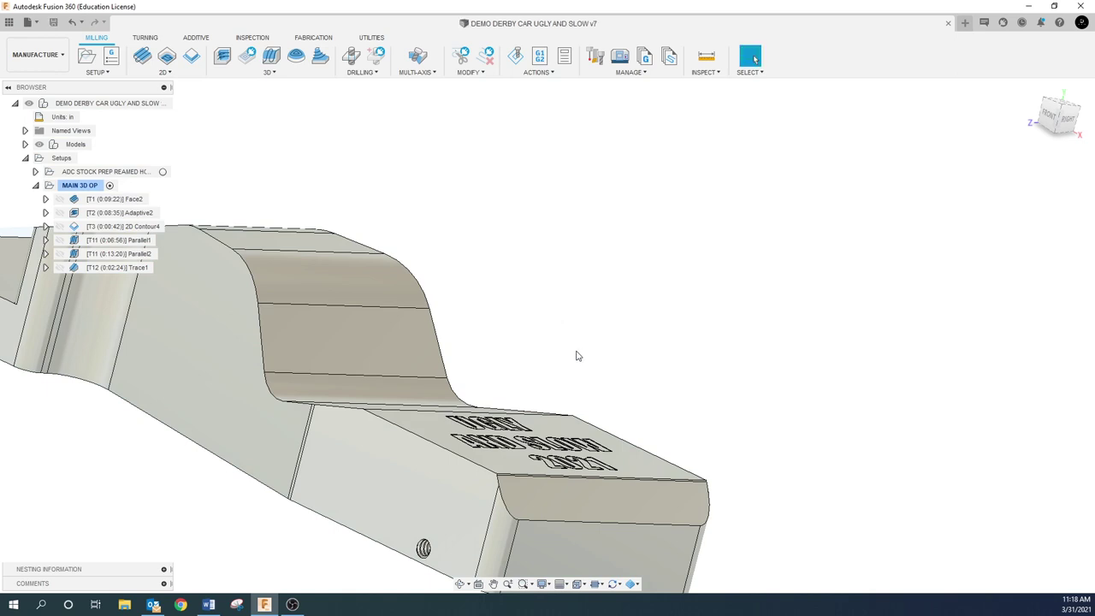
- Simulate all toolpaths of the whole design with stock shown, and hide the models while it plays
scroll(573, 378, "down", 3)
middle_click_drag(425, 333, 385, 359, "shift")
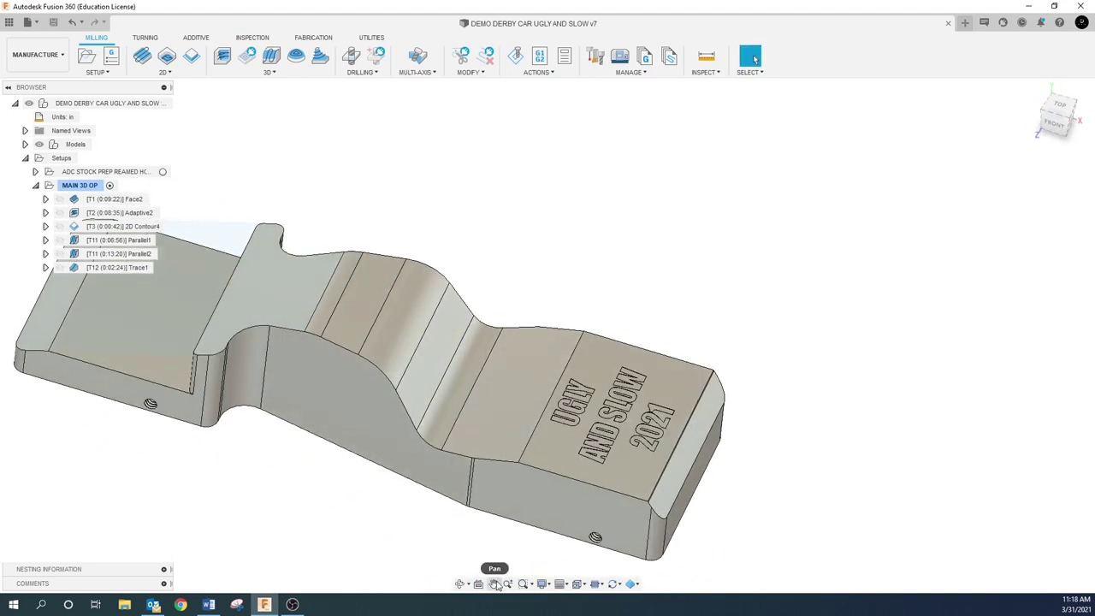
middle_click_drag(439, 515, 589, 472)
scroll(583, 497, "down", 2)
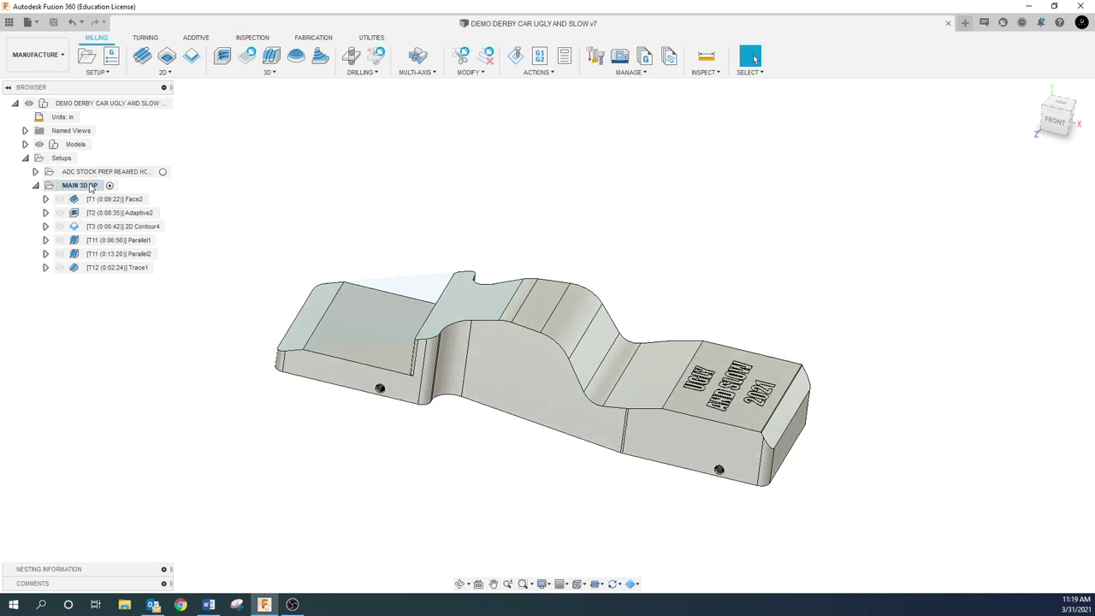
left_click(95, 105)
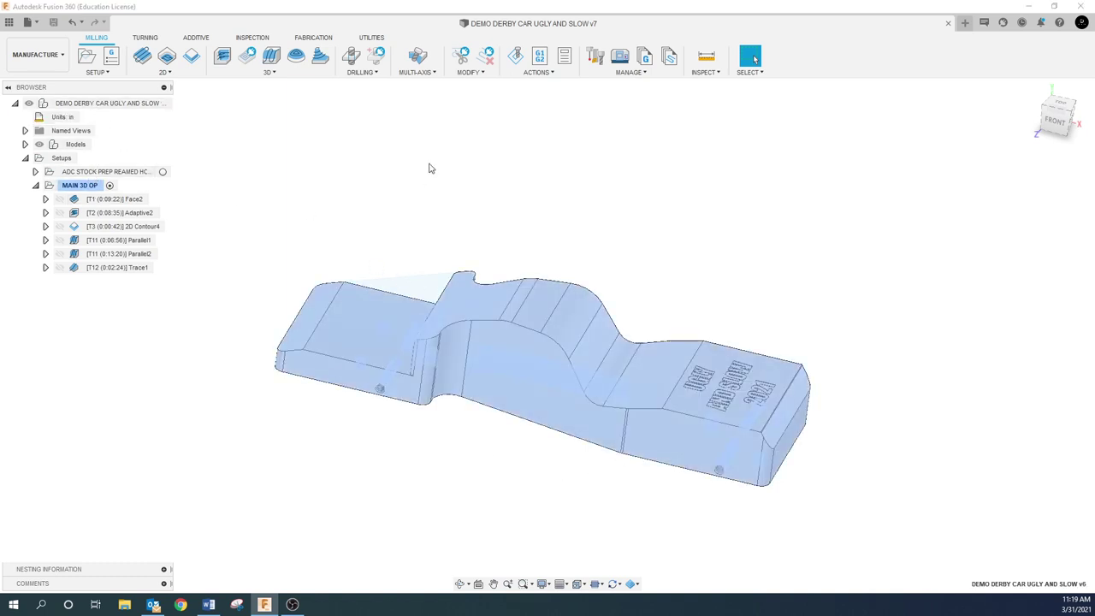
left_click(517, 58)
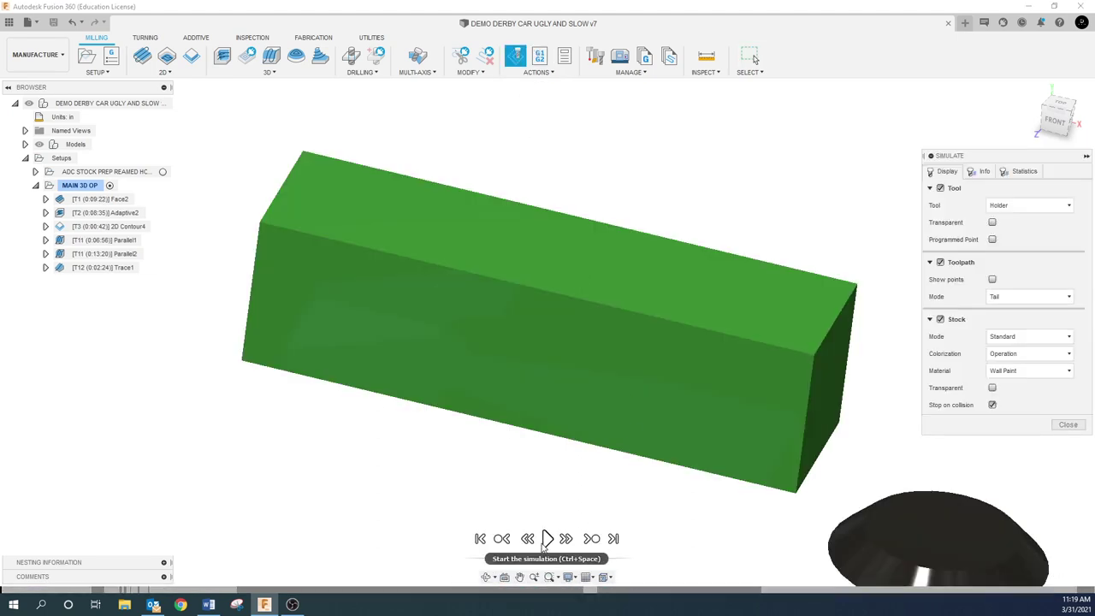
left_click(546, 540)
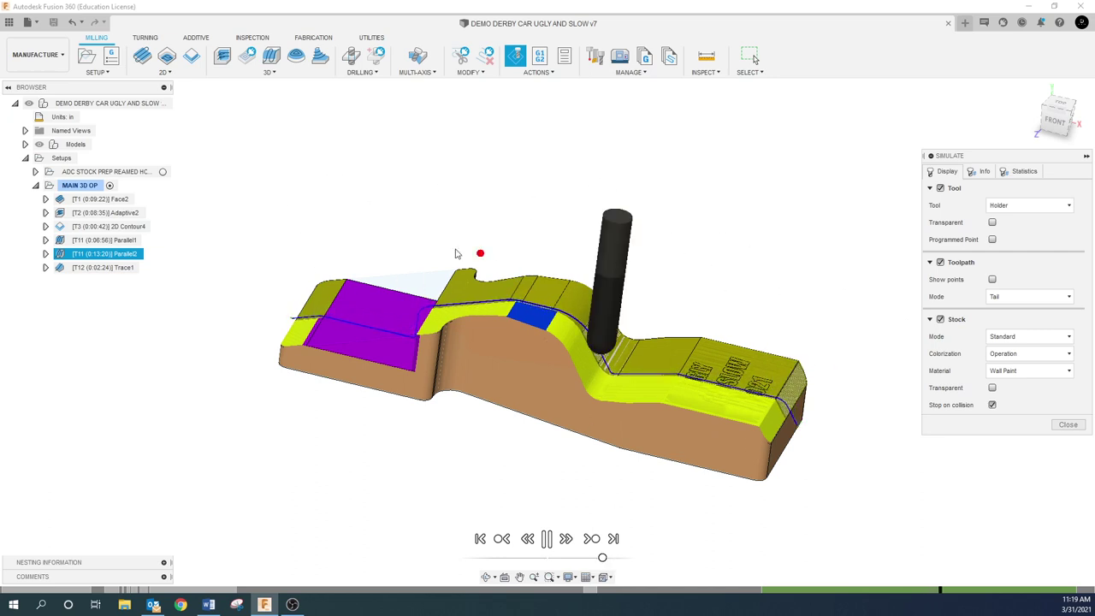
left_click(39, 146)
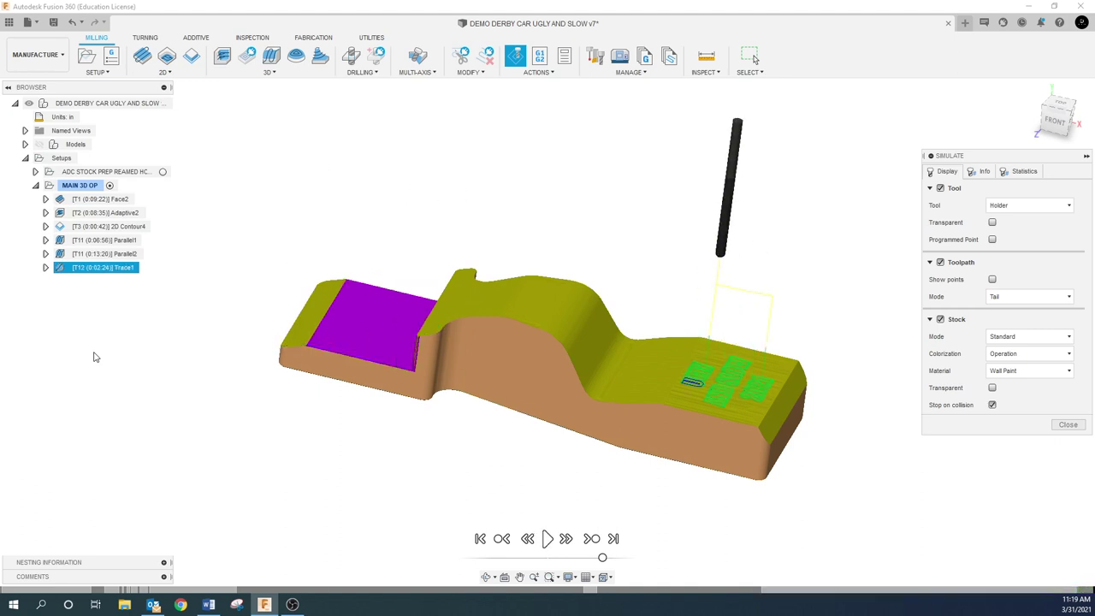
- Examine the simulated stock closely around the engraved lettering and along the edge of the car's hump
middle_click_drag(639, 477, 616, 359, "shift")
scroll(664, 413, "up", 3)
scroll(664, 413, "up", 2)
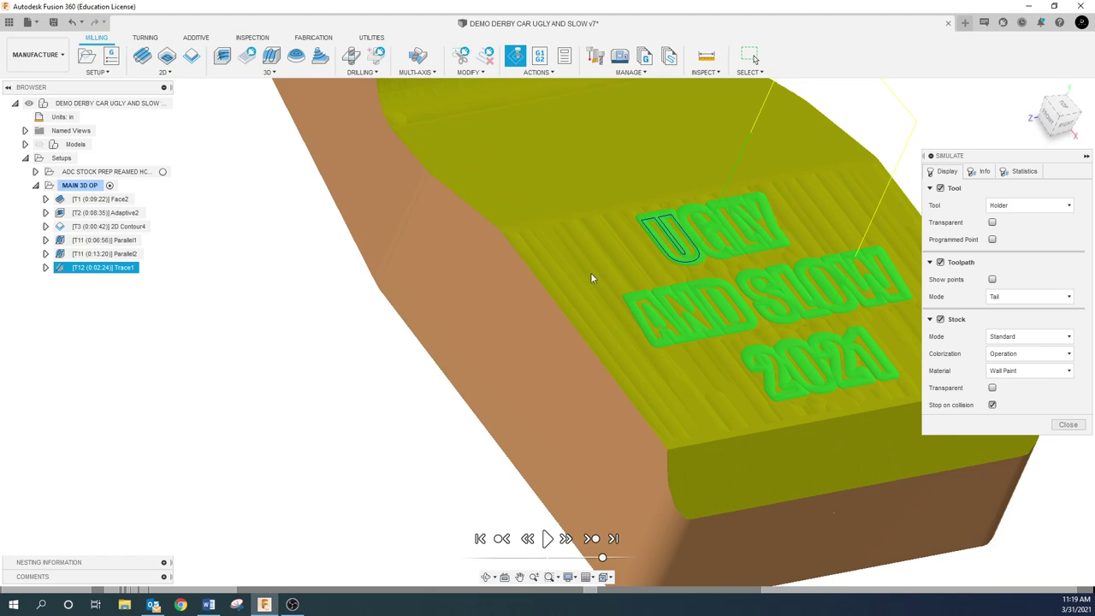
middle_click_drag(590, 278, 470, 197, "shift")
scroll(684, 373, "down", 5)
scroll(489, 203, "up", 3)
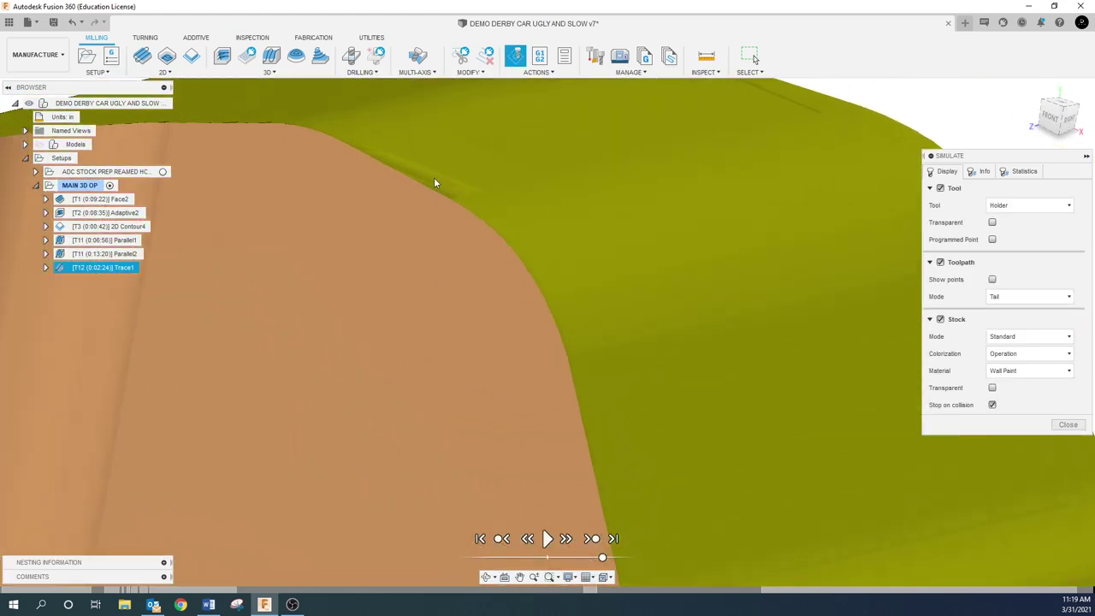
scroll(523, 233, "down", 4)
middle_click_drag(548, 277, 563, 346, "shift")
scroll(562, 346, "down", 5)
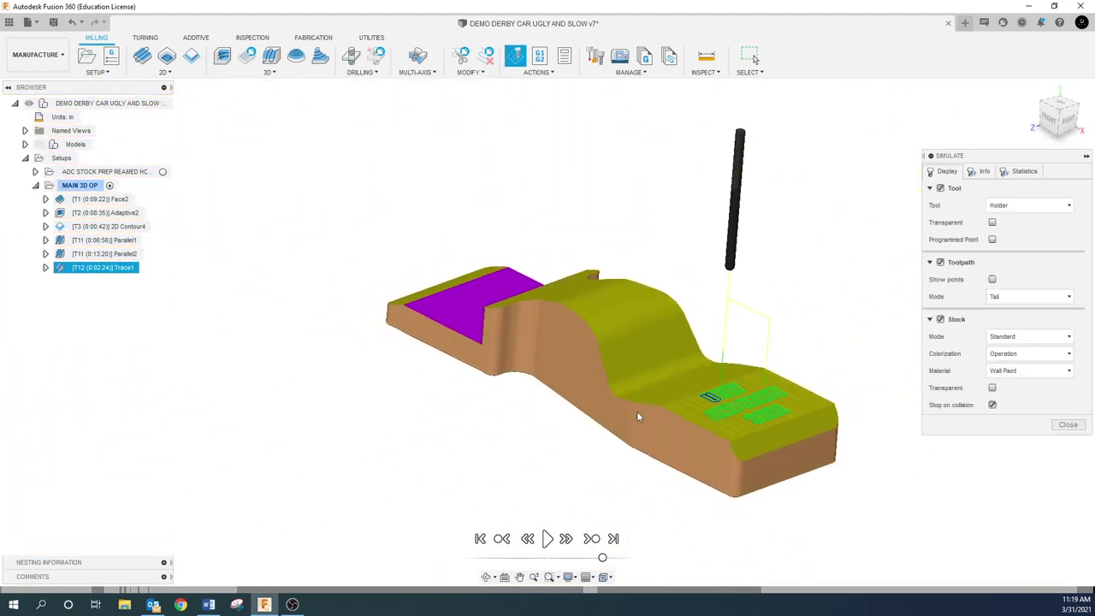
scroll(832, 468, "up", 2)
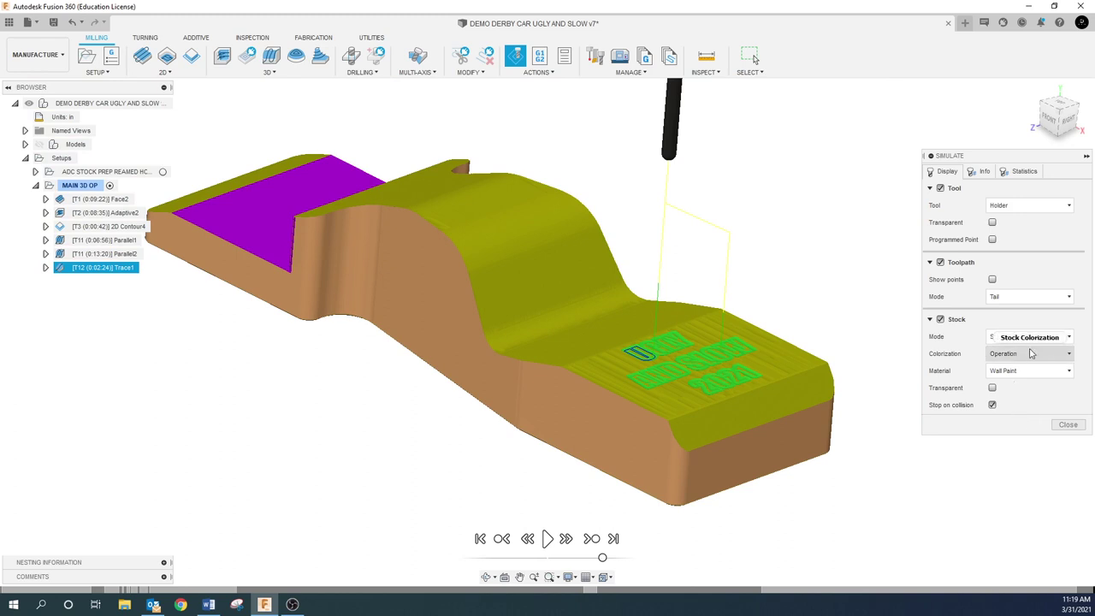
- Color the simulated stock by Comparison, examine the car body from the front, and close the simulation
left_click(1020, 408)
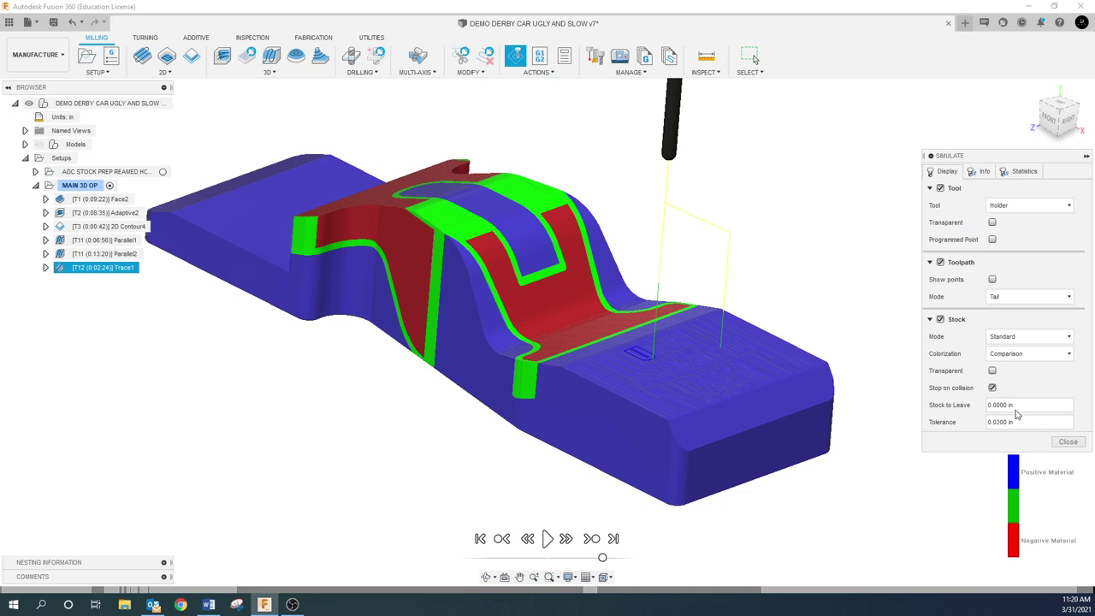
middle_click_drag(852, 434, 697, 468, "shift")
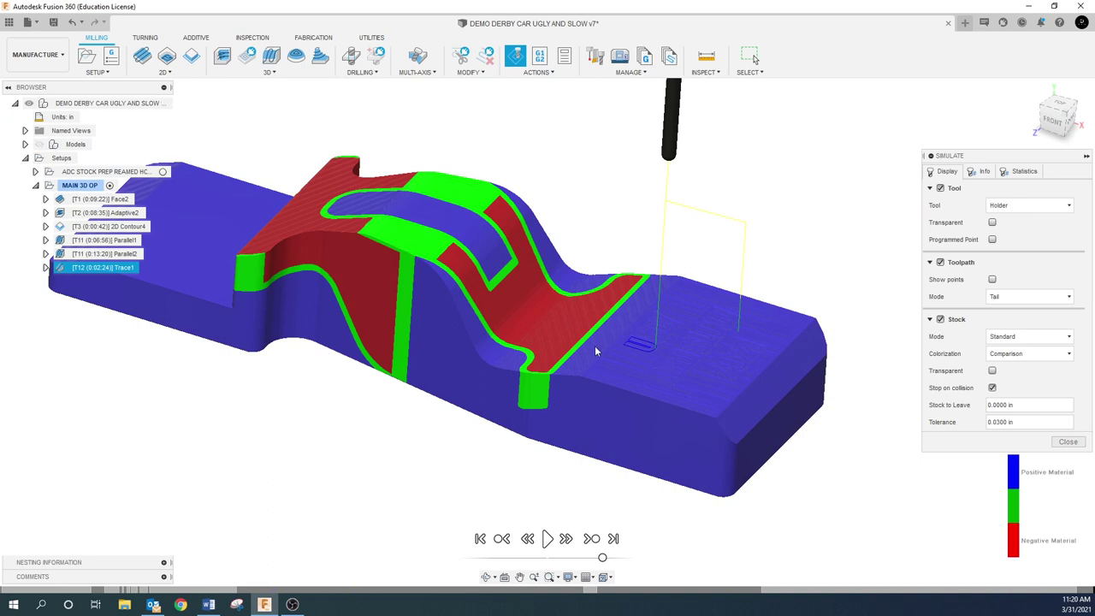
mouse_move(614, 375)
left_click(1067, 441)
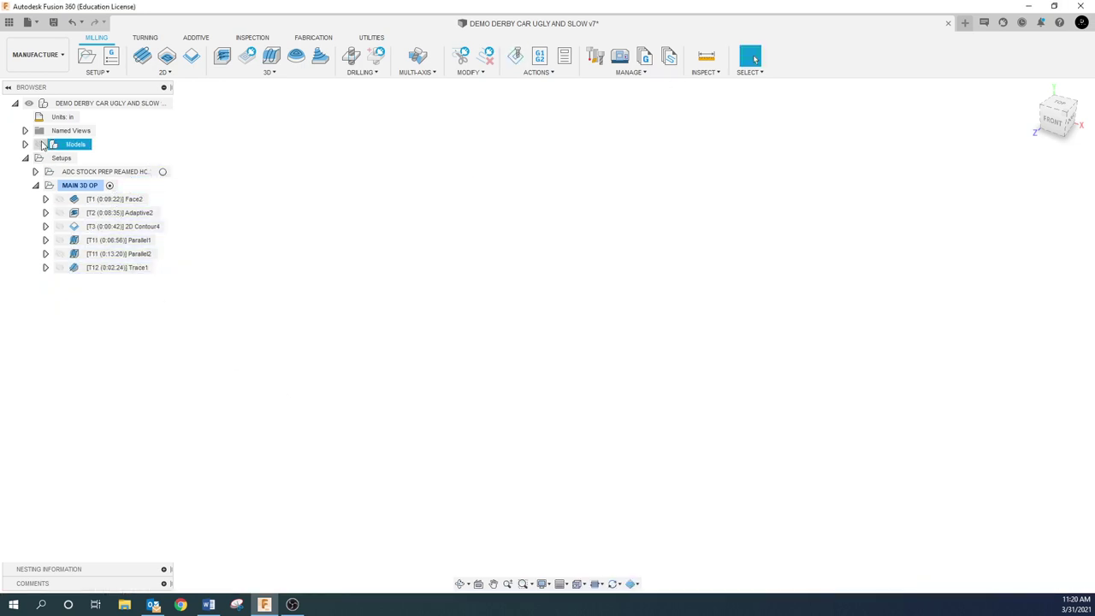
- Show the models again and replay the simulation of the whole design
left_click(39, 144)
left_click(97, 103)
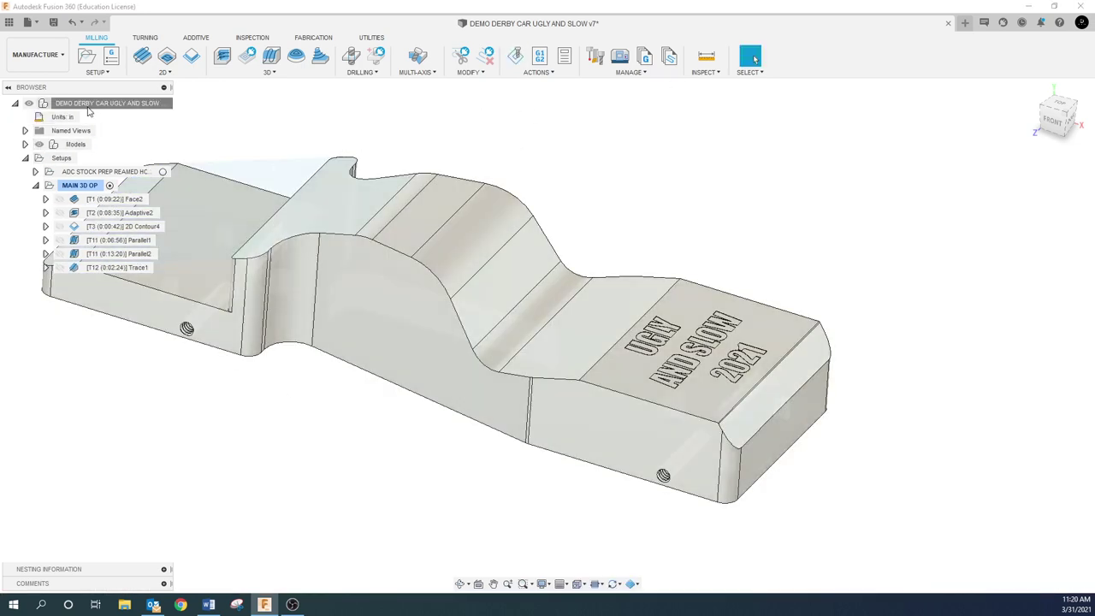
left_click(517, 54)
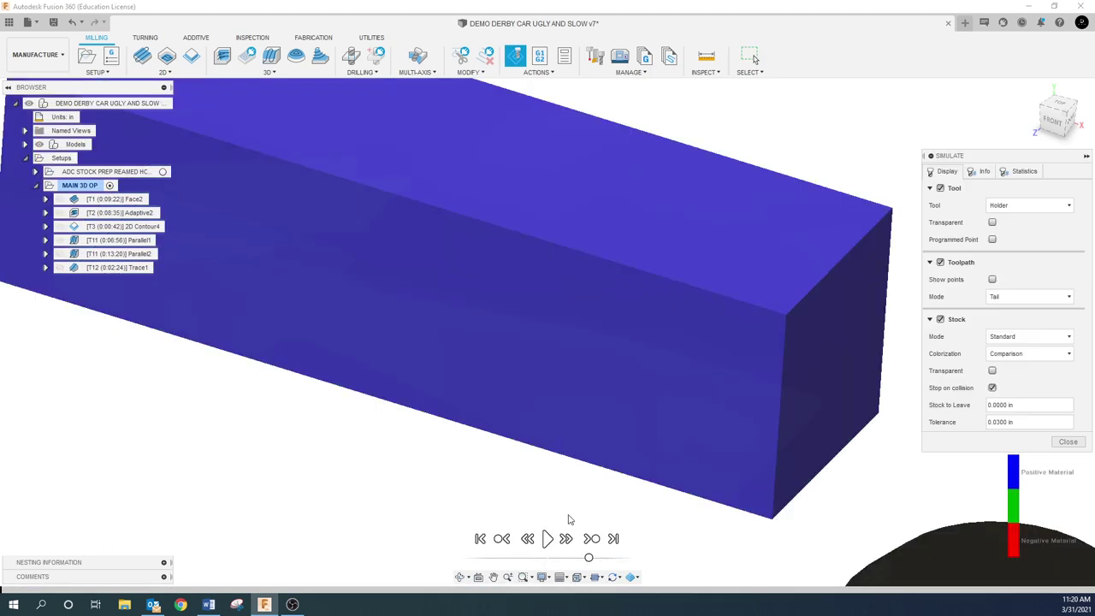
left_click(547, 538)
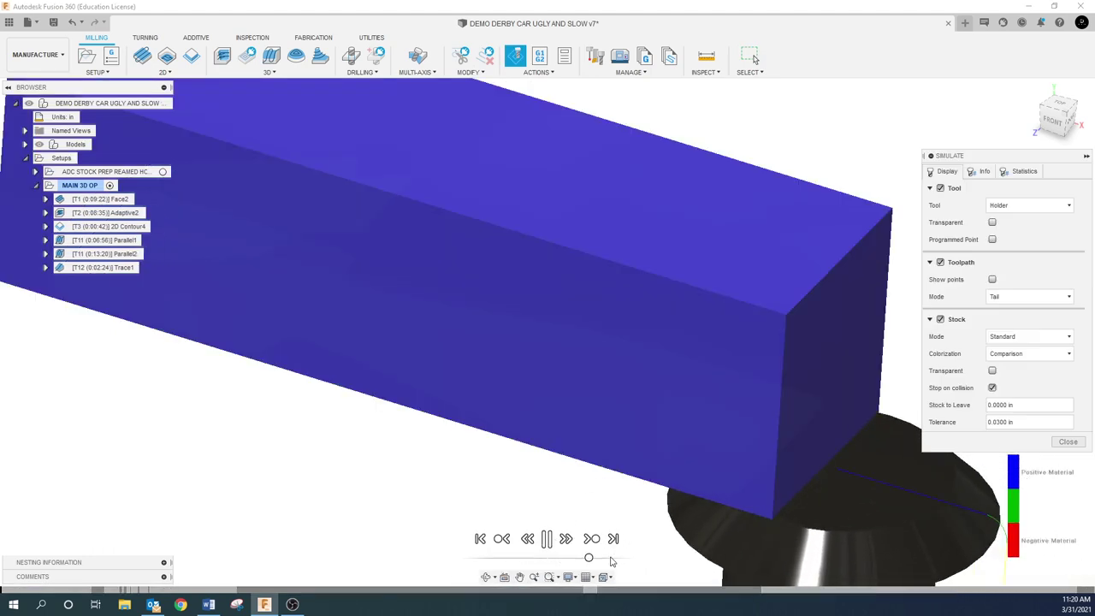
- Try the Material stock colorization during playback and switch it to Operation
left_click(1043, 353)
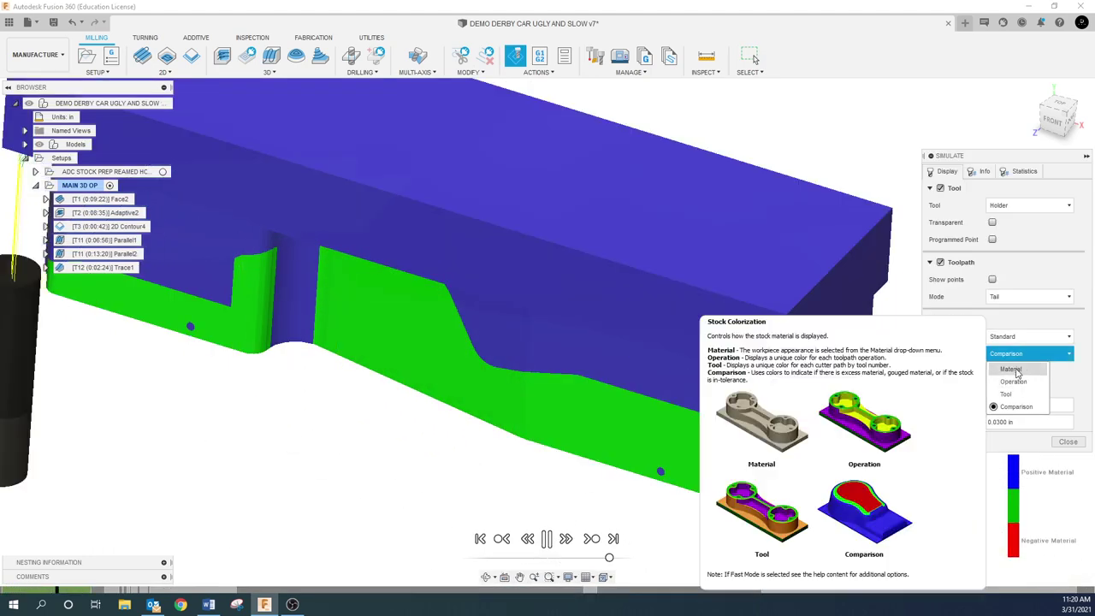
left_click(1013, 366)
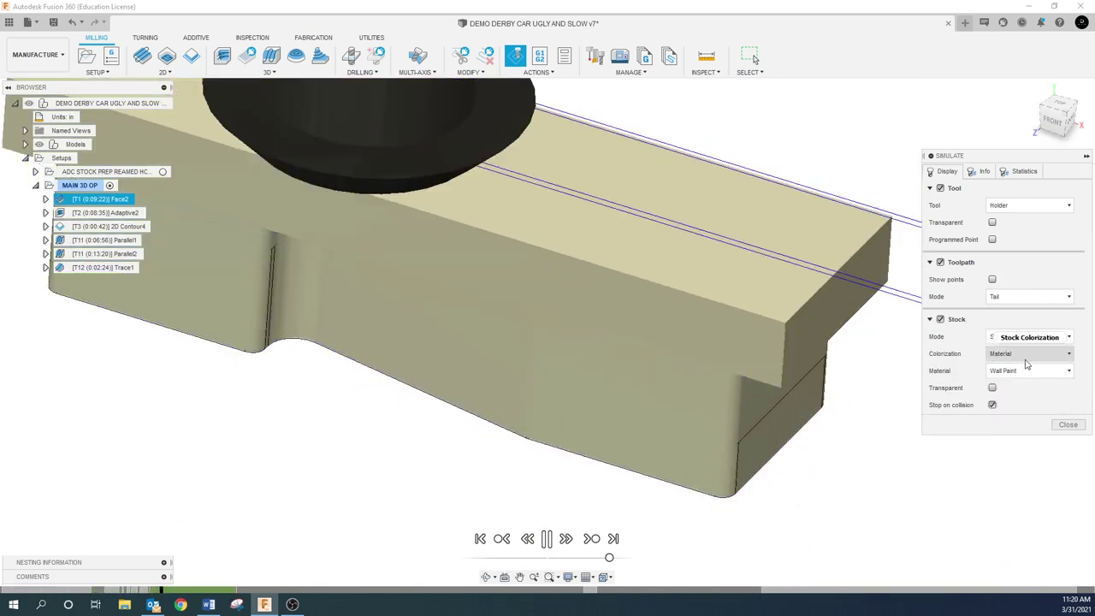
left_click(1029, 353)
left_click(1018, 381)
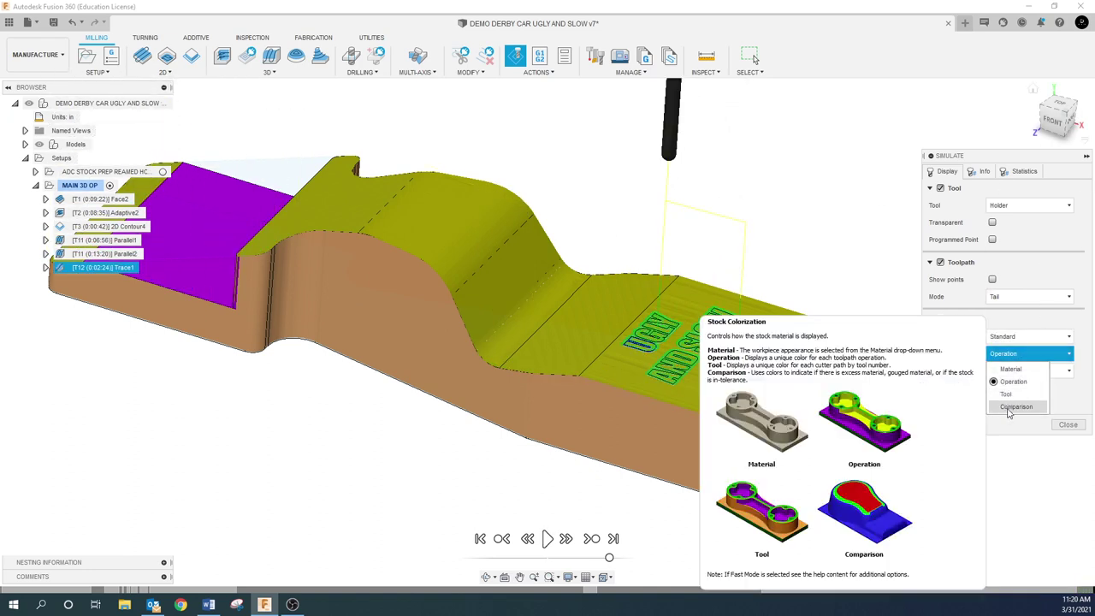
- Set the stock colorization to Comparison with a tolerance of .005 in and examine the finished car
left_click(1014, 406)
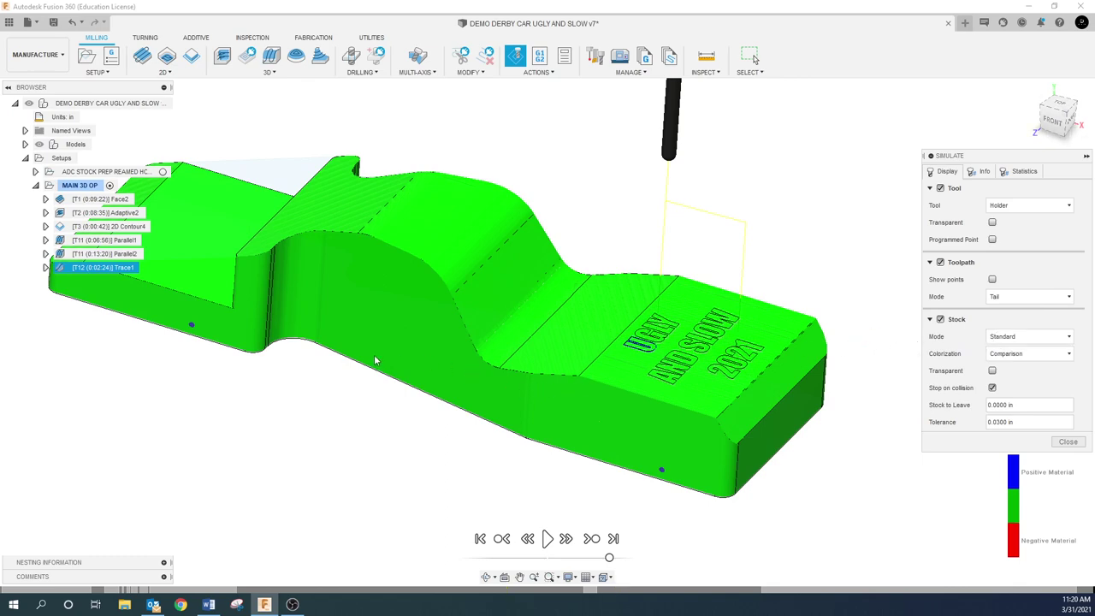
scroll(370, 350, "up", 2)
middle_click_drag(395, 328, 462, 363, "shift")
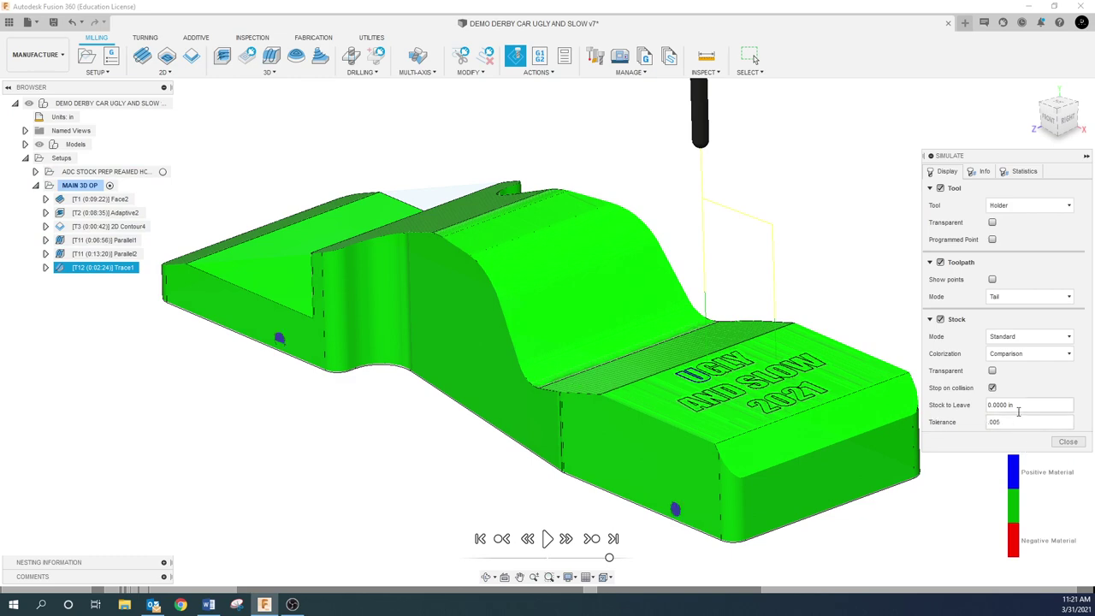
middle_click_drag(743, 417, 622, 418, "shift")
scroll(697, 395, "up", 3)
scroll(542, 384, "down", 4)
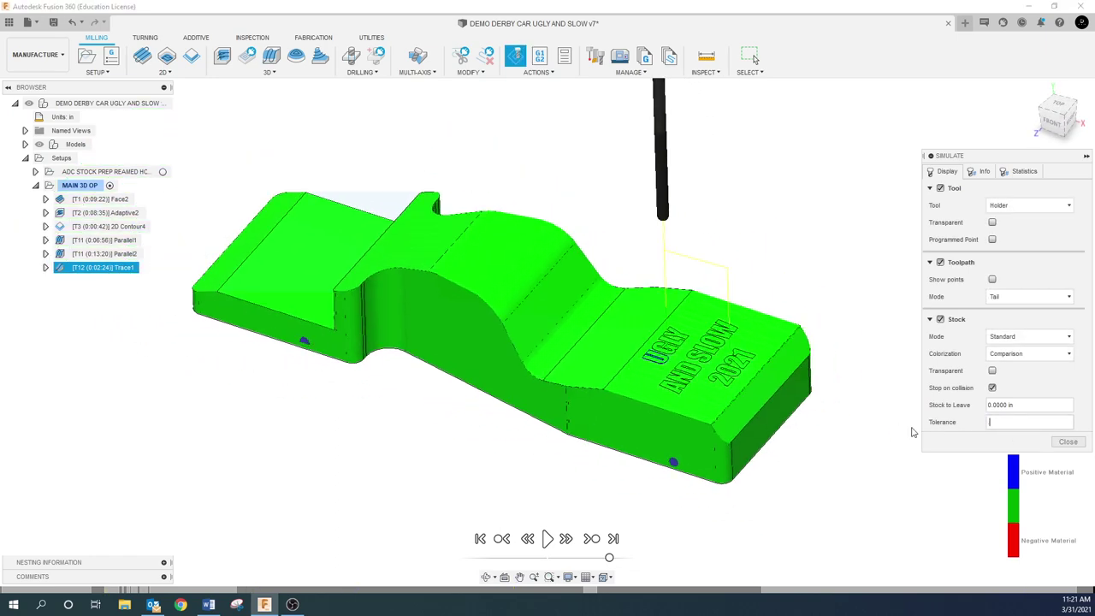
- Set the comparison tolerance to .003 in and examine the car's side, hump and lettering surfaces
key("Return")
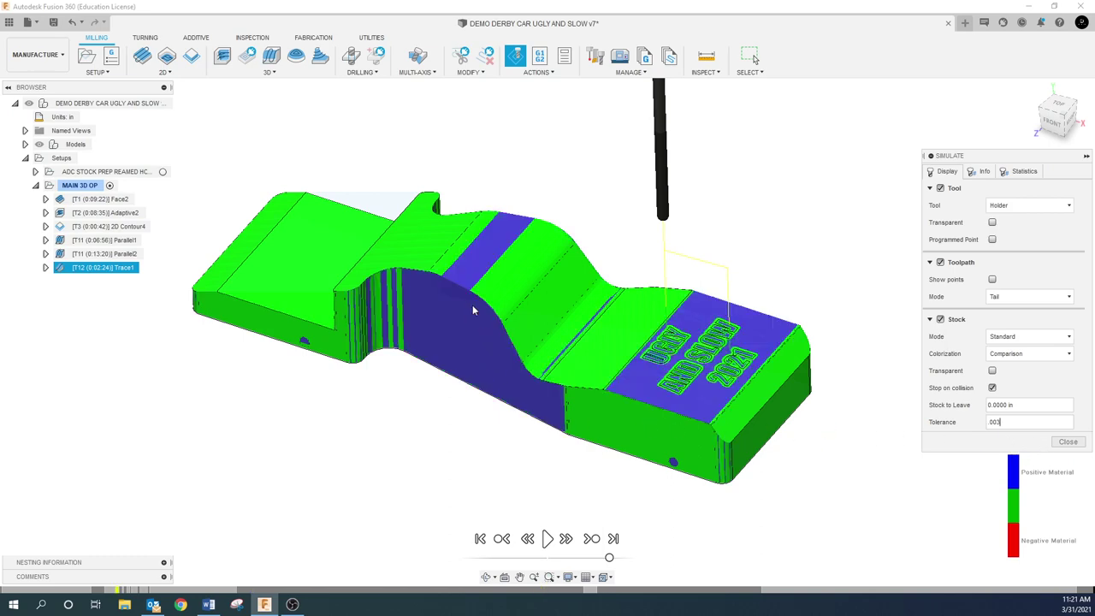
middle_click_drag(487, 298, 473, 275, "shift")
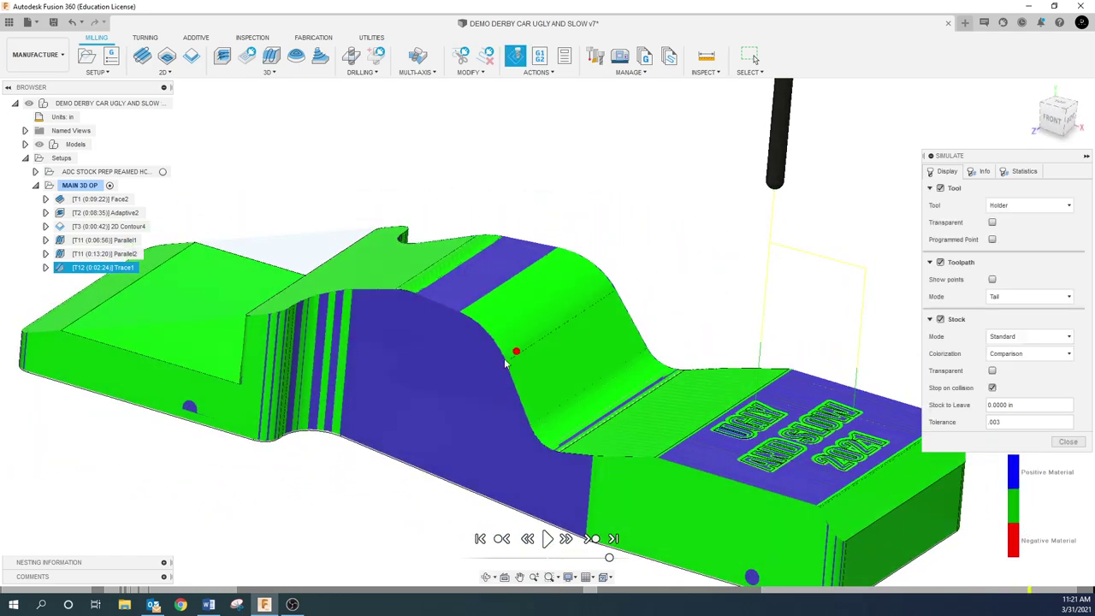
scroll(604, 386, "down", 2)
middle_click_drag(609, 389, 635, 365, "shift")
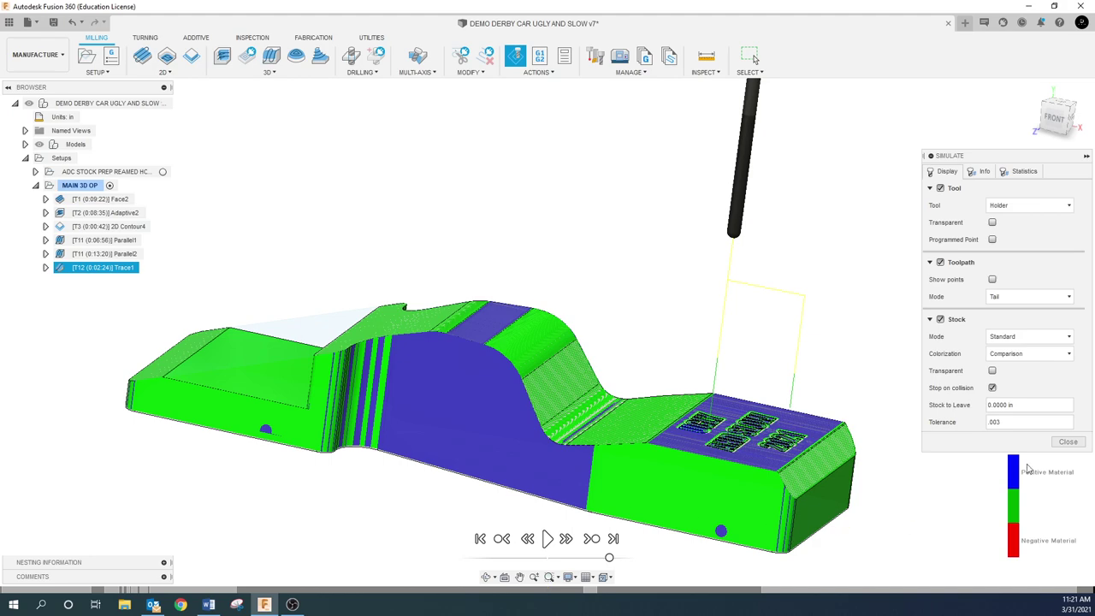
- Set the stock colorization back to Operation and close the simulation
left_click(1063, 353)
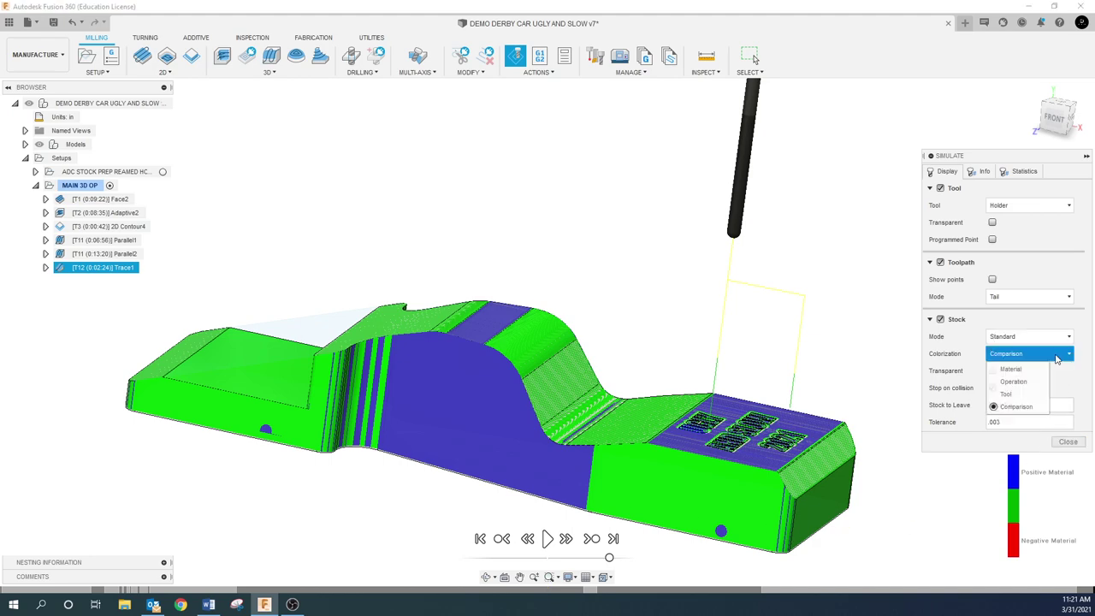
left_click(1017, 381)
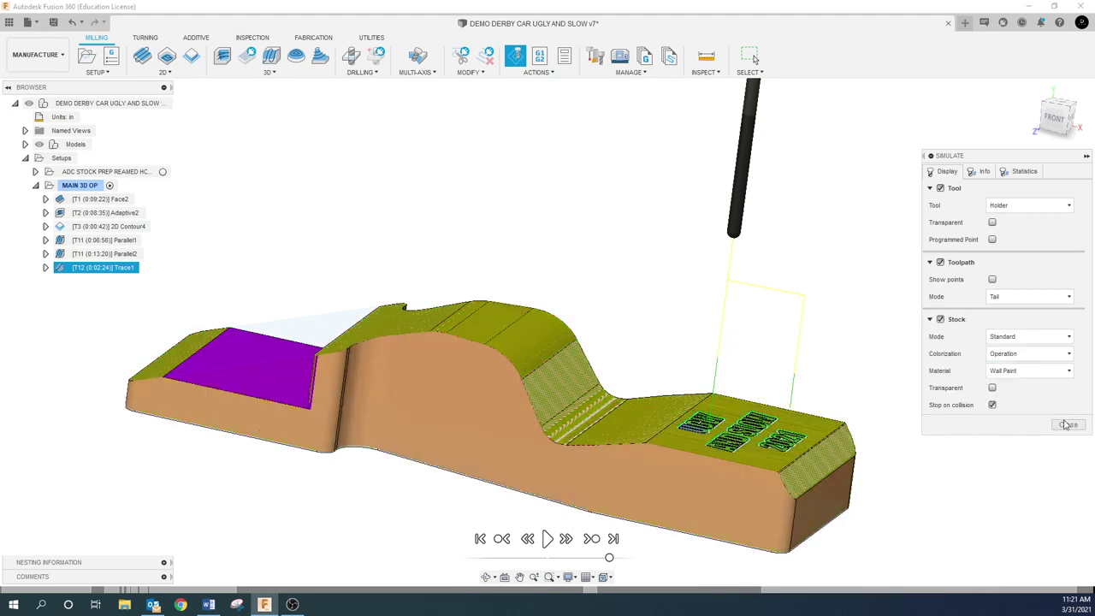
left_click(1067, 425)
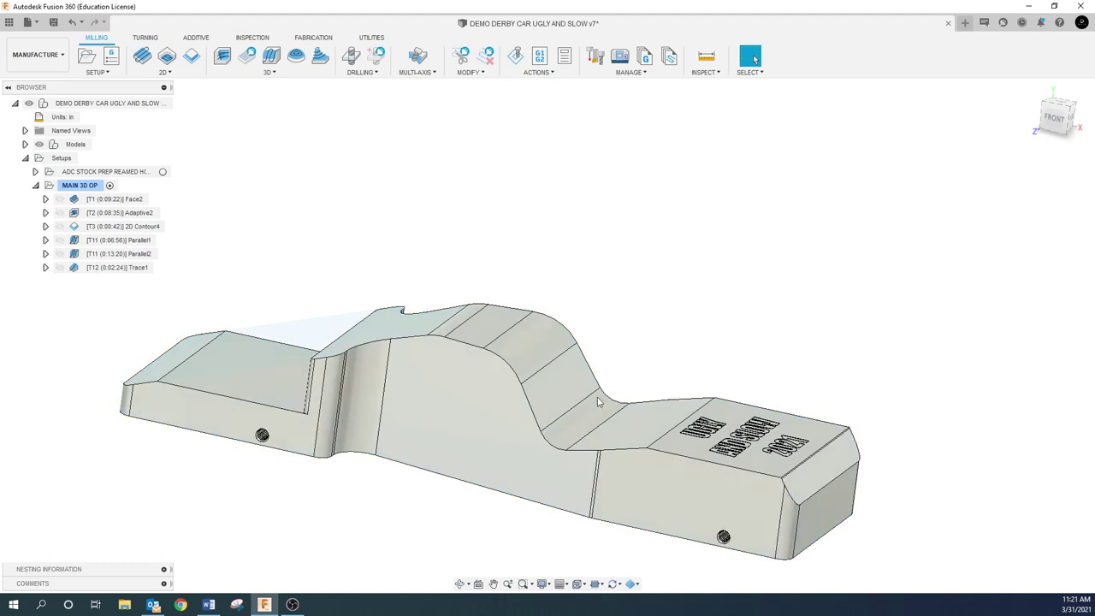
- Examine the car model from above, from the front and from the side
left_click(494, 583)
left_click_drag(514, 481, 552, 386)
scroll(558, 389, "down", 2)
middle_click_drag(557, 389, 558, 395, "shift")
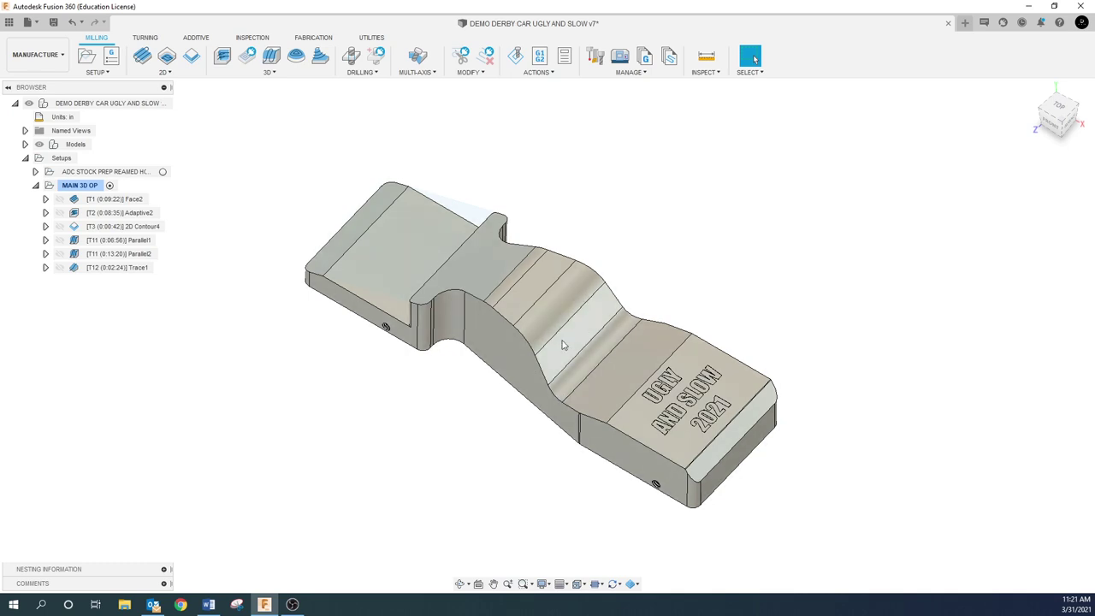
scroll(455, 394, "down", 2)
left_click_drag(476, 432, 509, 440)
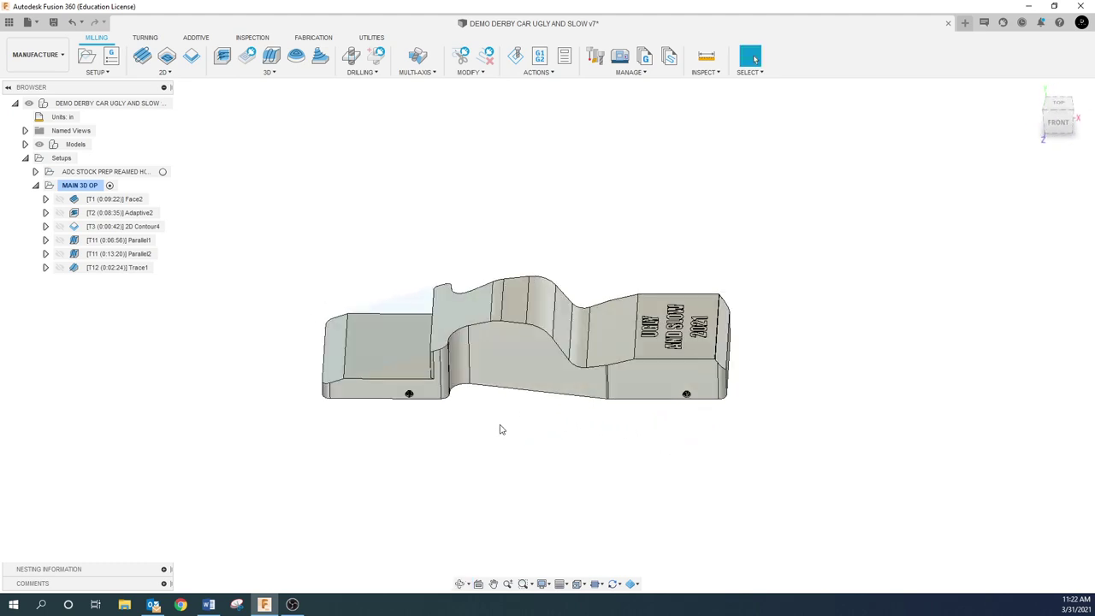
scroll(504, 432, "down", 1)
left_click(494, 587)
left_click_drag(523, 483, 539, 442)
middle_click_drag(574, 379, 574, 344, "shift")
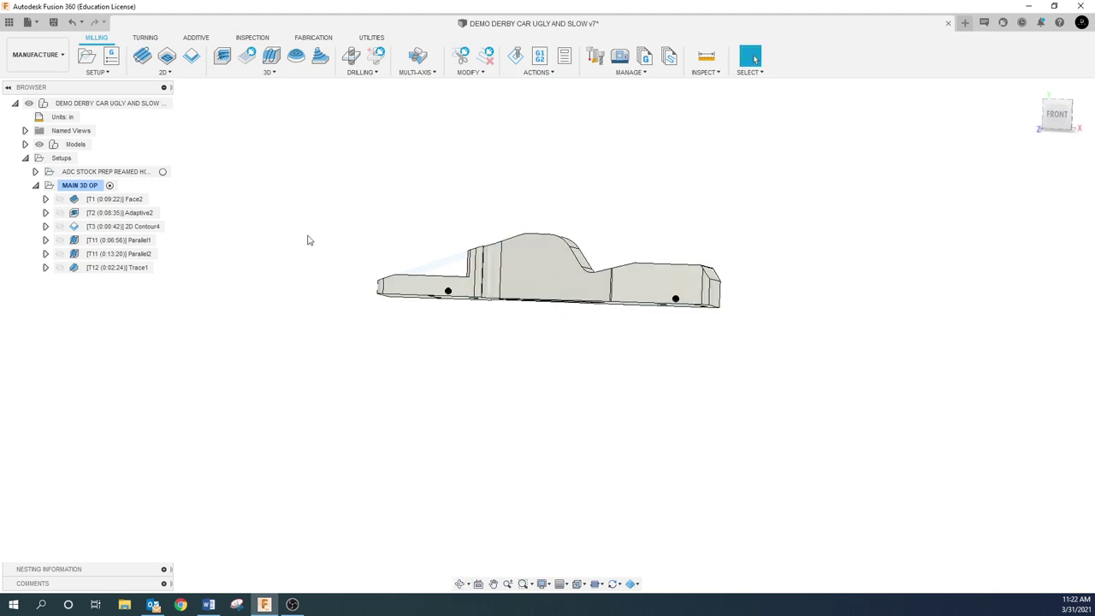
- Inspect the ADC STOCK PREP REAMED HOLE OPERATION setup's stock from the car's underside and make that setup active
left_click(143, 171)
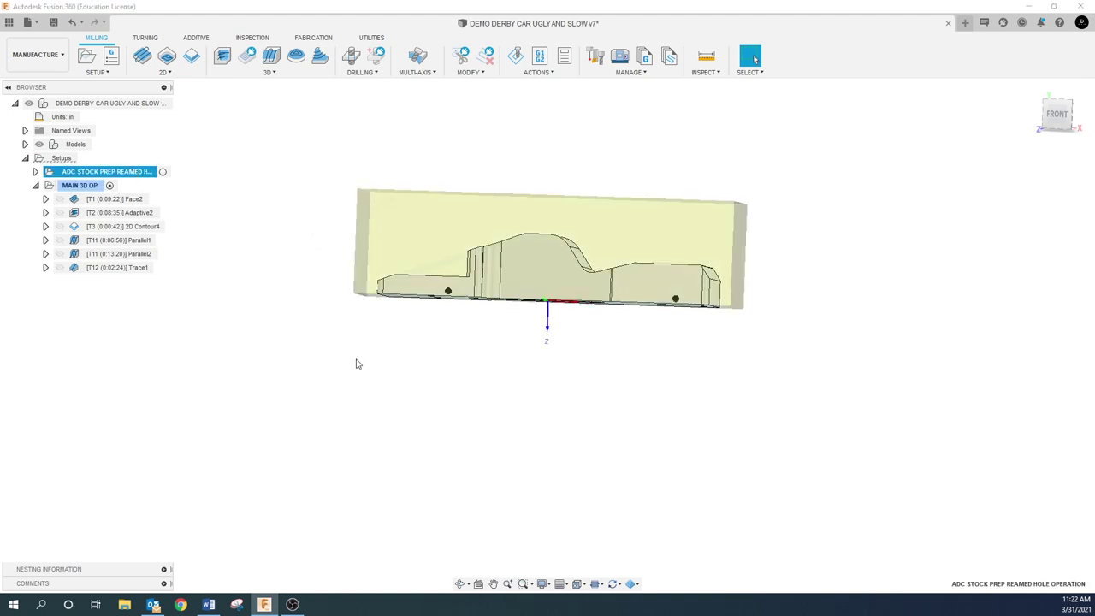
middle_click_drag(358, 363, 360, 203, "shift")
key("Escape")
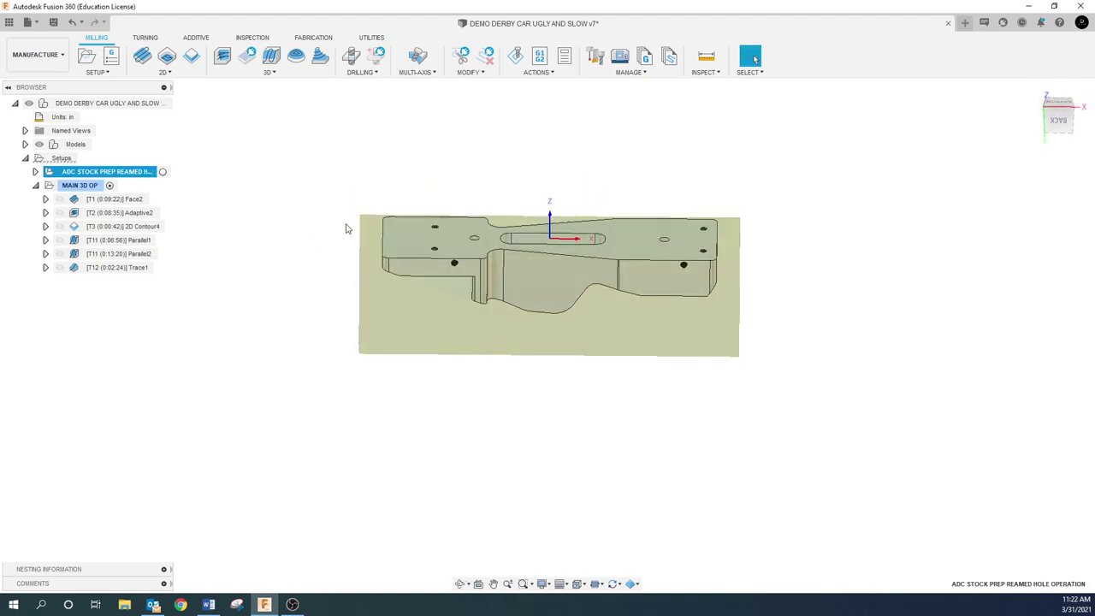
left_click(272, 252)
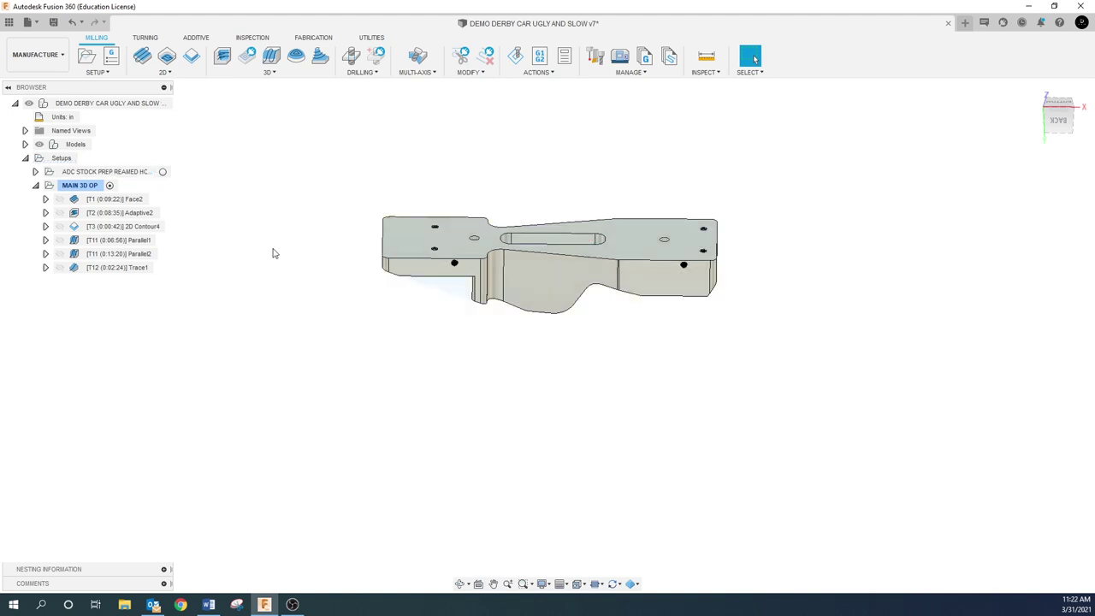
left_click(162, 184)
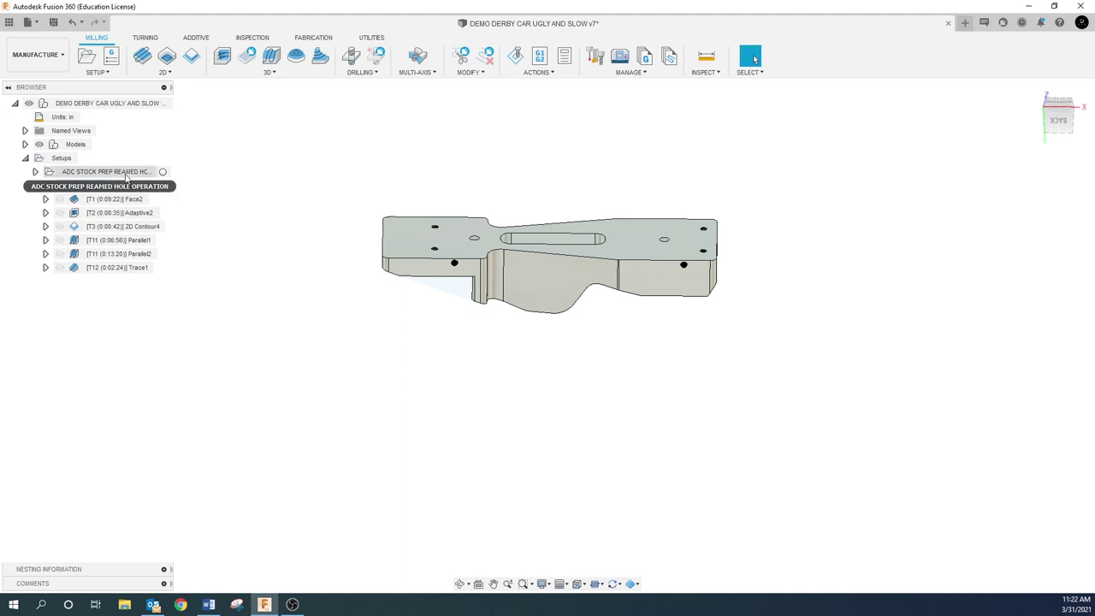
left_click(144, 172)
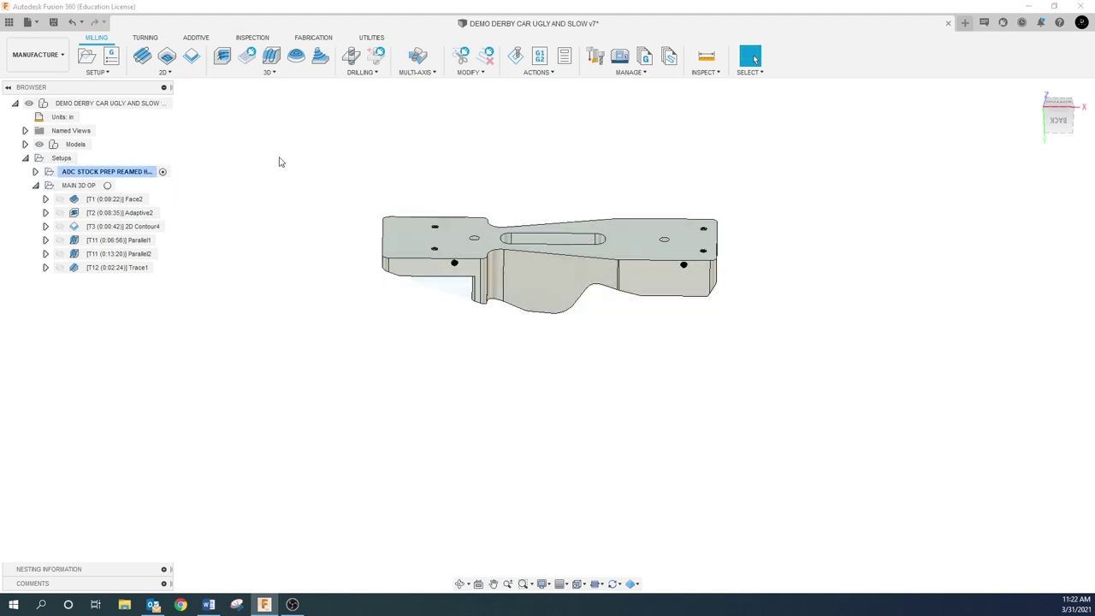
- Play the simulation through the main 3D operations at a higher speed, then exit it
left_click(517, 57)
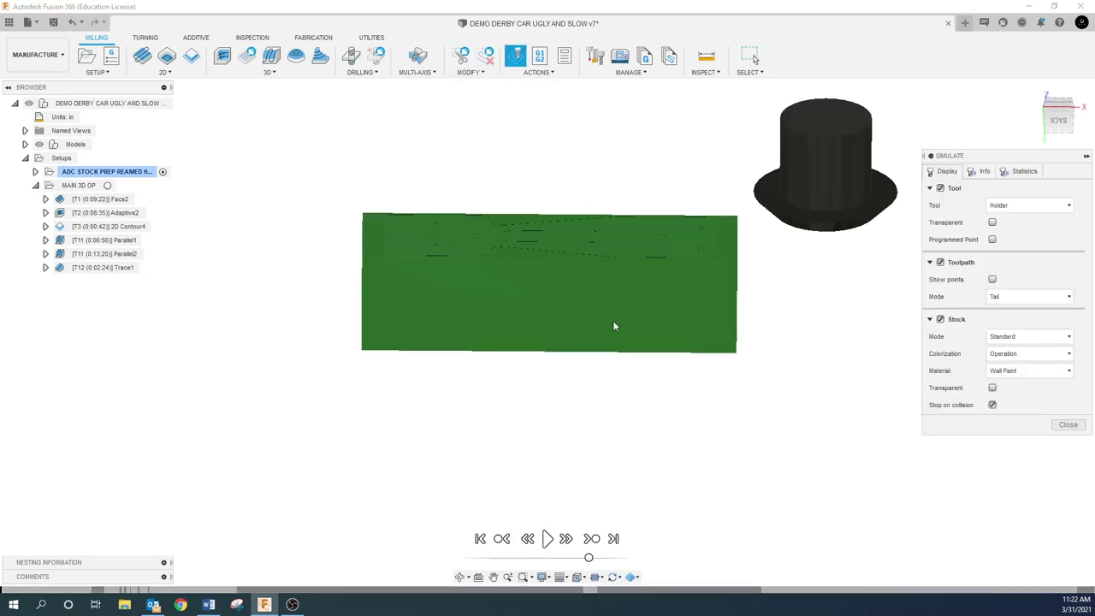
left_click(546, 538)
left_click(602, 557)
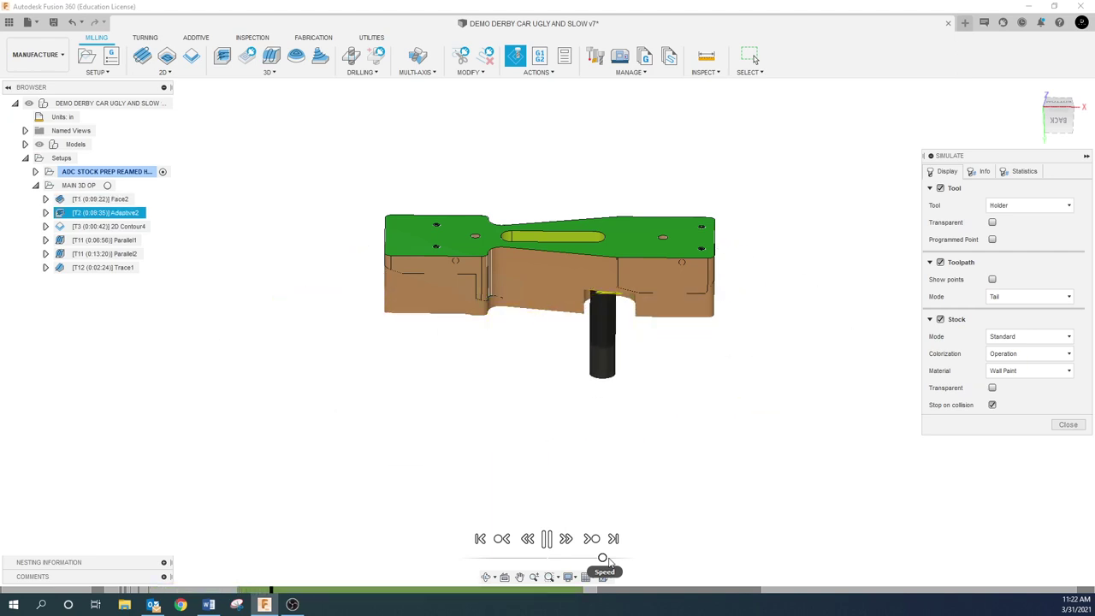
left_click(1068, 426)
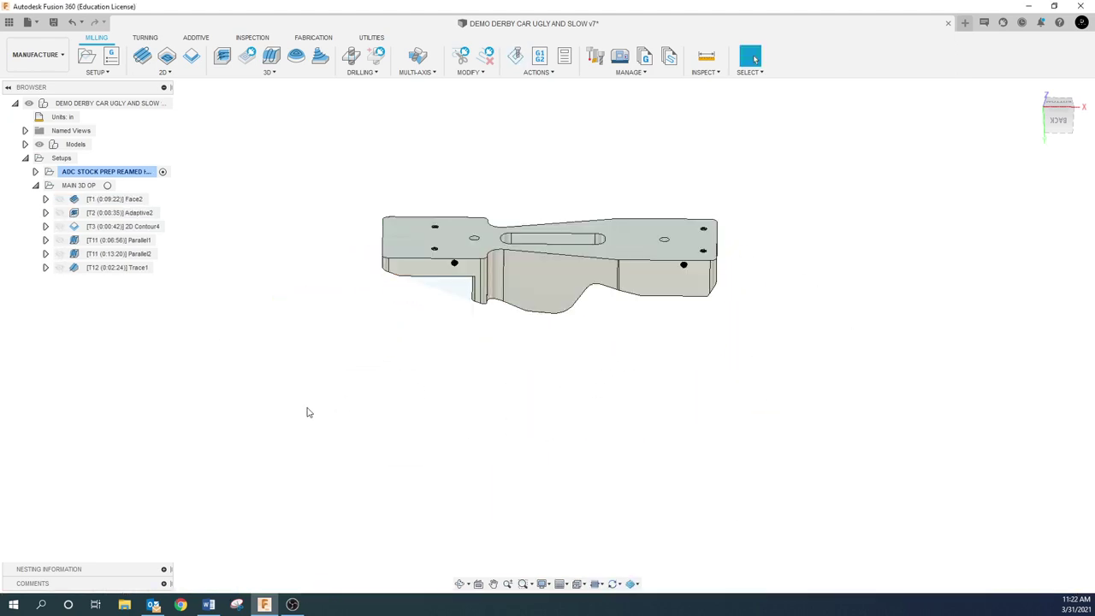
- Simulate only the ADC STOCK PREP REAMED HOLE OPERATION setup at high speed through its last operation
left_click(125, 176)
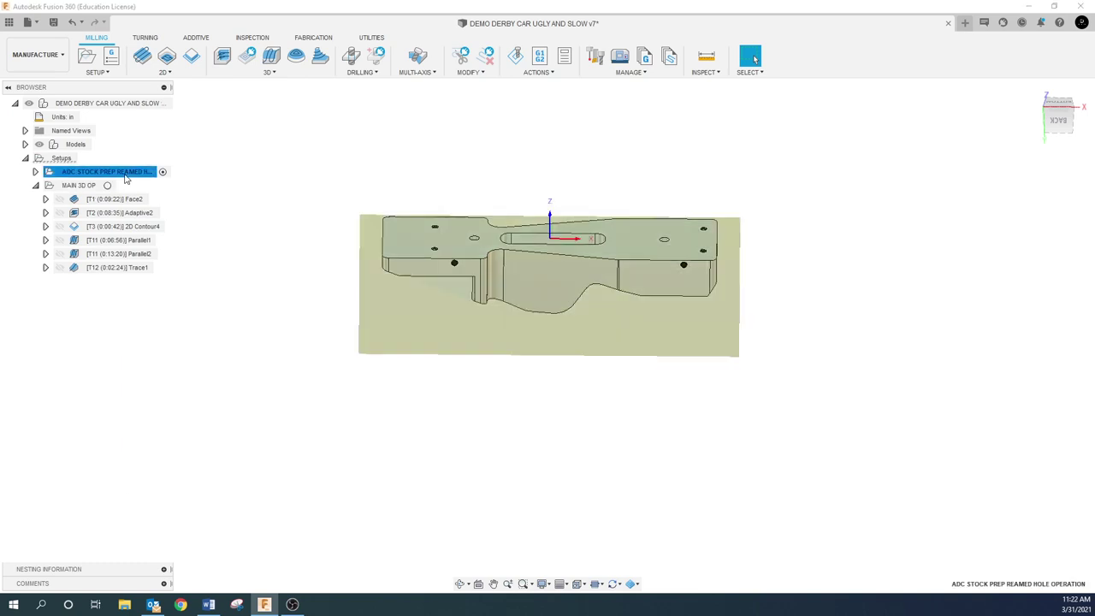
right_click(126, 175)
left_click(154, 278)
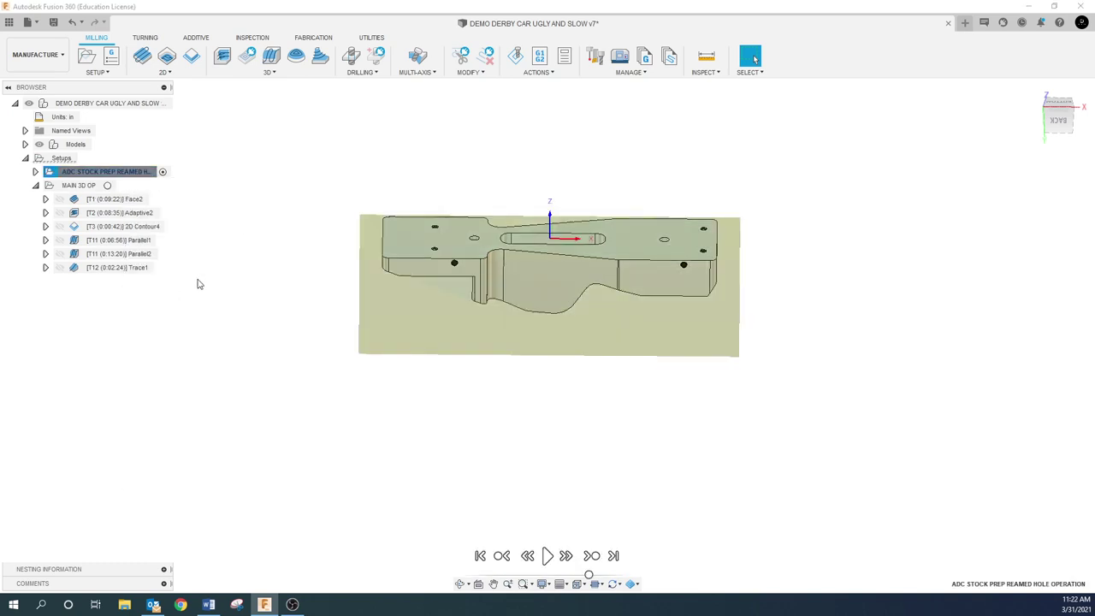
left_click(546, 538)
left_click_drag(602, 561, 609, 560)
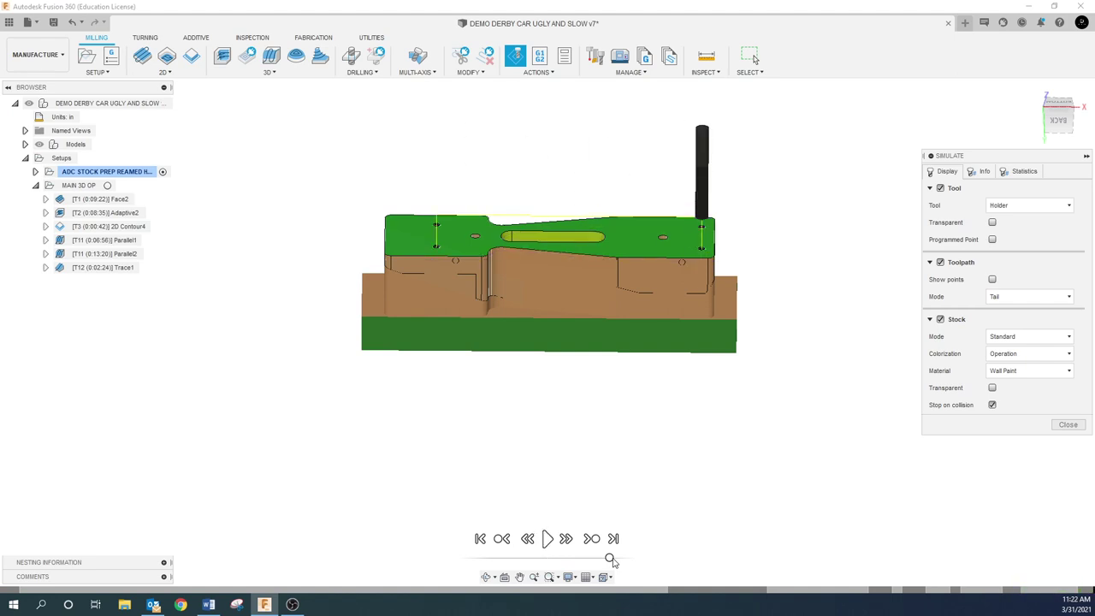
- Examine the simulated prep stock from several sides, including the uncut block, the contoured walls, the underside slot and the holes
middle_click_drag(495, 357, 479, 505, "shift")
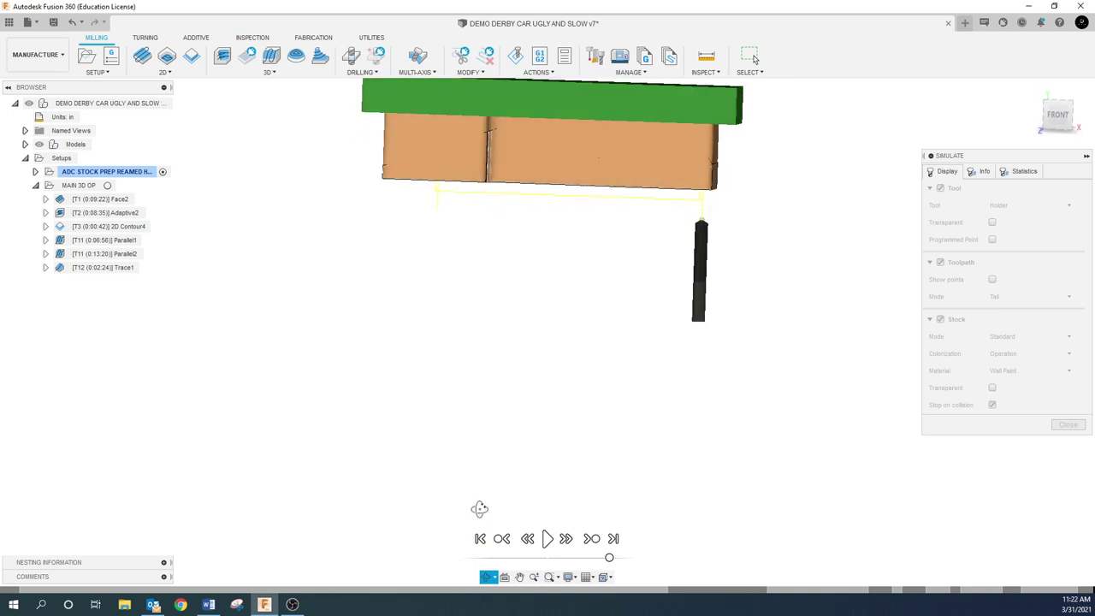
middle_click_drag(520, 579, 459, 337, "shift")
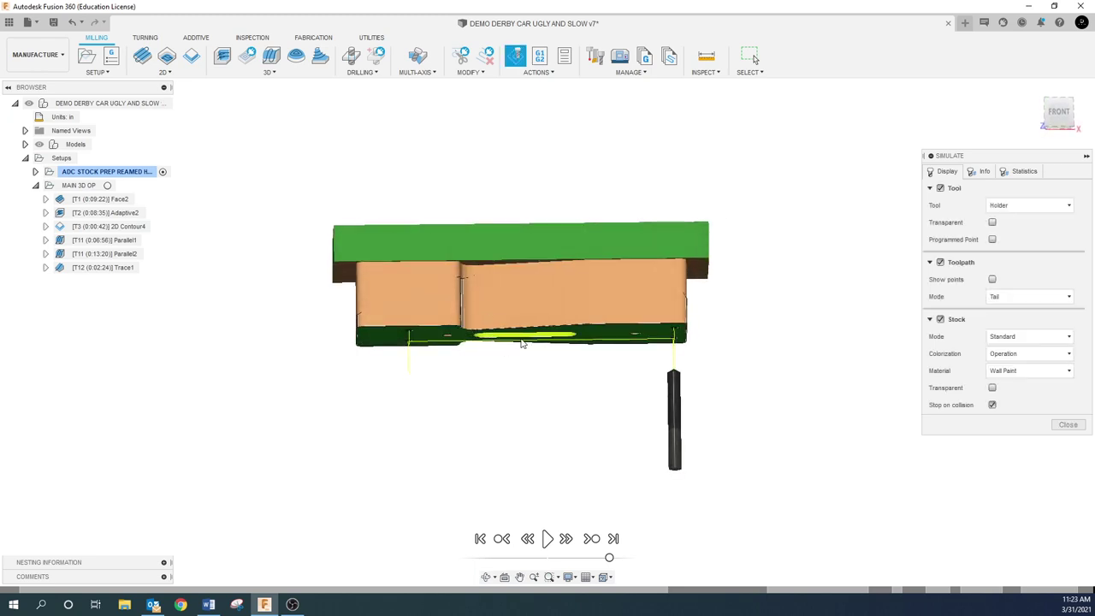
mouse_move(542, 386)
middle_mouse_down("shift")
mouse_move(548, 367)
mouse_move(546, 395)
mouse_move(545, 368)
middle_mouse_up("shift")
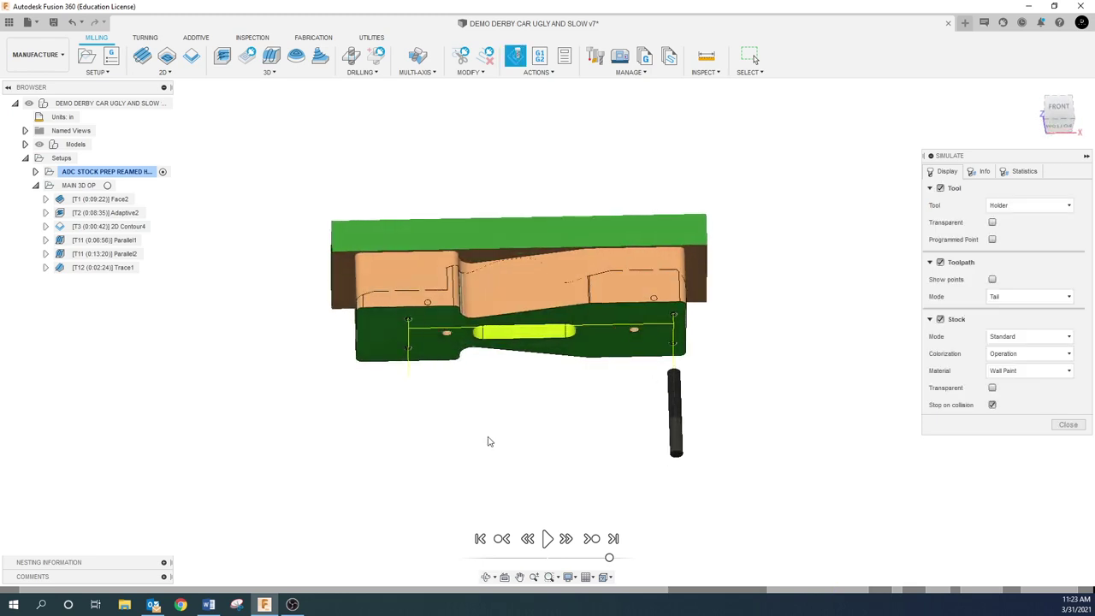
middle_click_drag(413, 386, 394, 403, "shift")
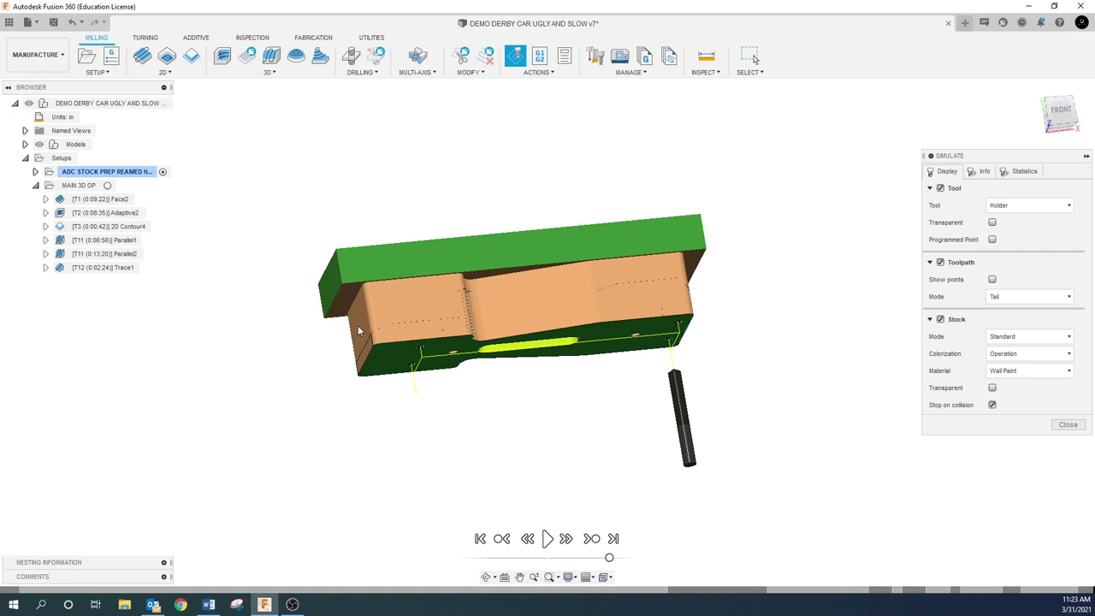
mouse_move(446, 365)
middle_mouse_down("shift")
mouse_move(442, 347)
mouse_move(438, 355)
middle_mouse_up("shift")
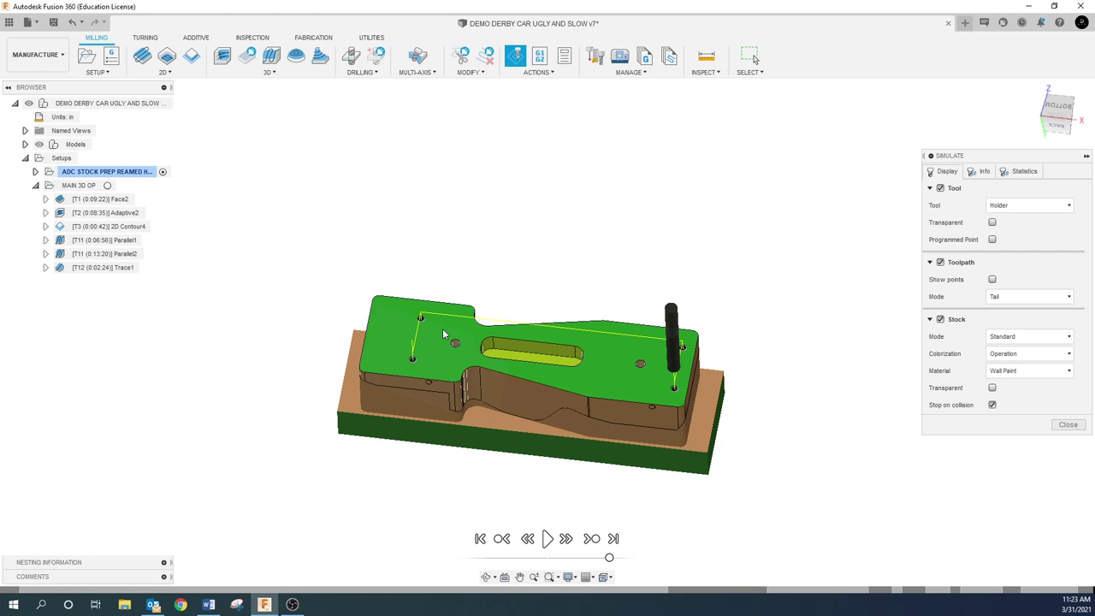
middle_click_drag(461, 205, 448, 332, "shift")
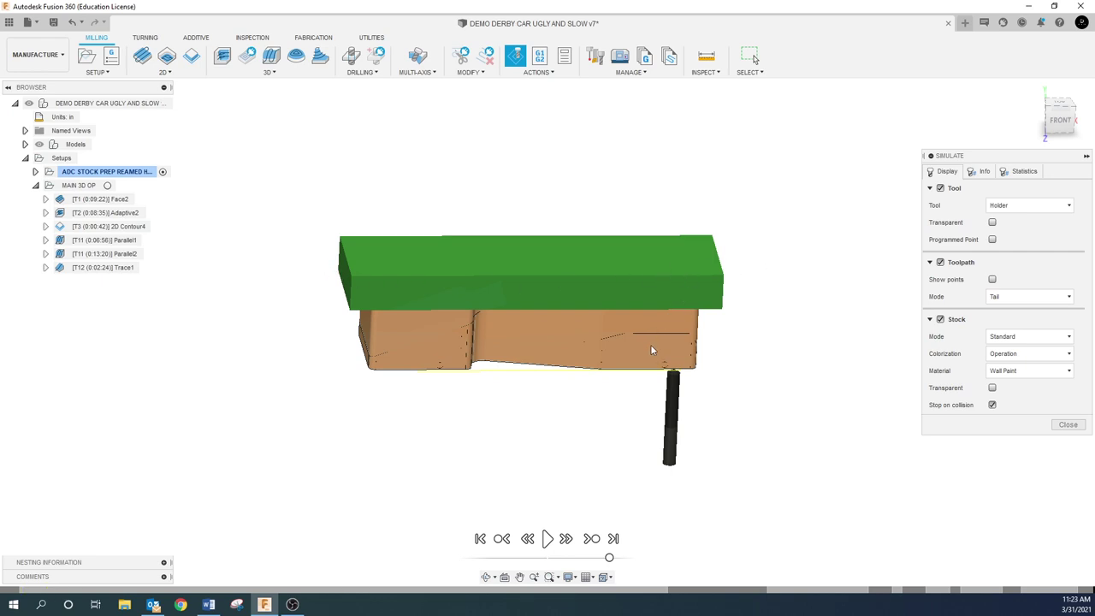
middle_click_drag(518, 124, 526, 205, "shift")
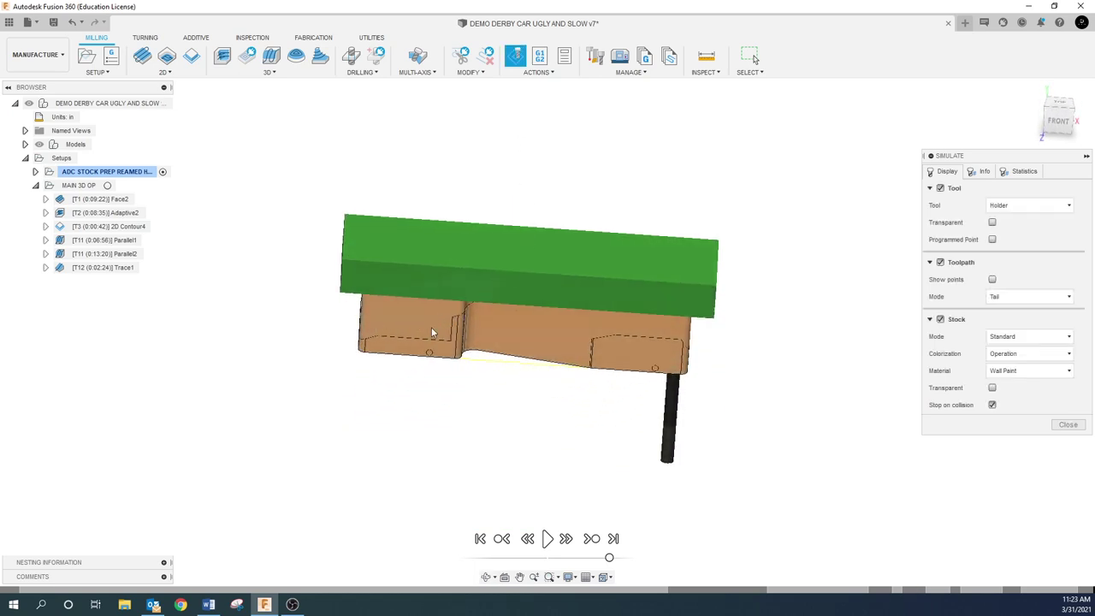
middle_click_drag(493, 332, 596, 322, "shift")
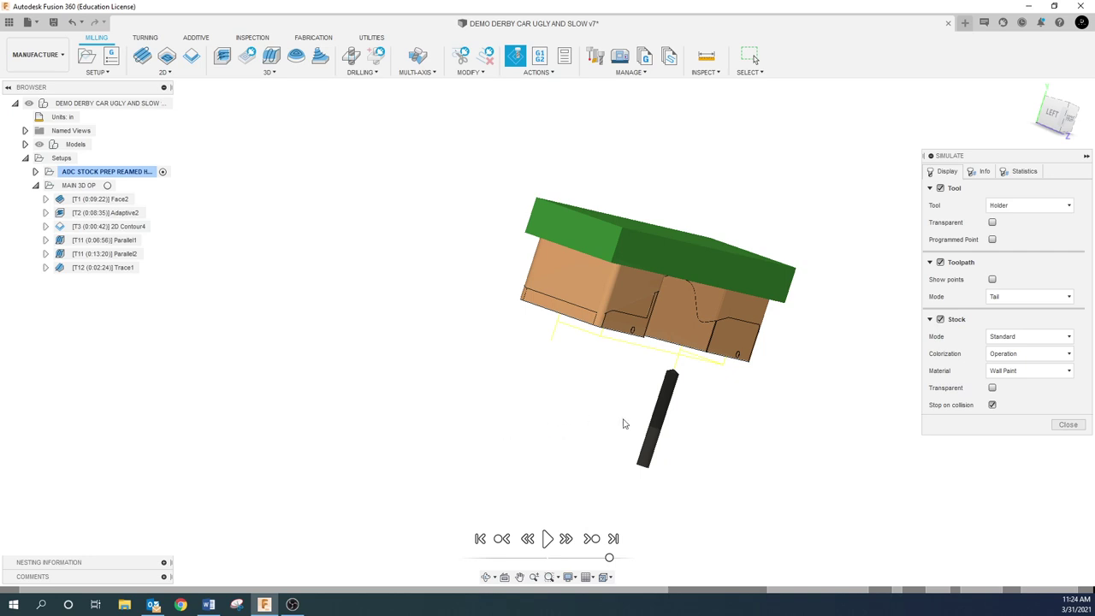
- Close the simulation and save the derby car design as a new version
left_click(1067, 424)
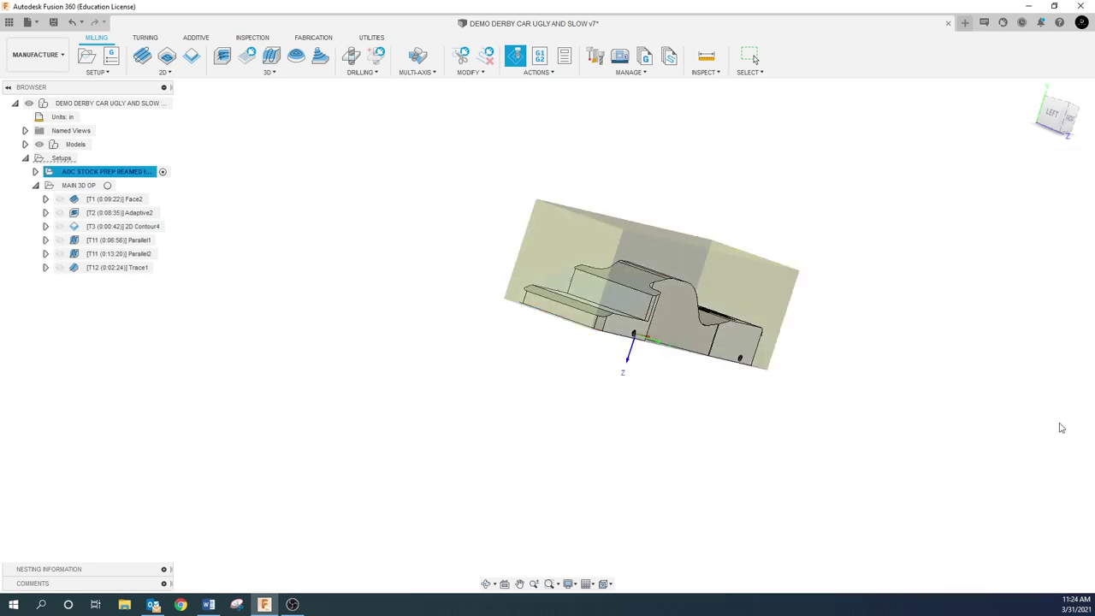
left_click(53, 22)
left_click(546, 319)
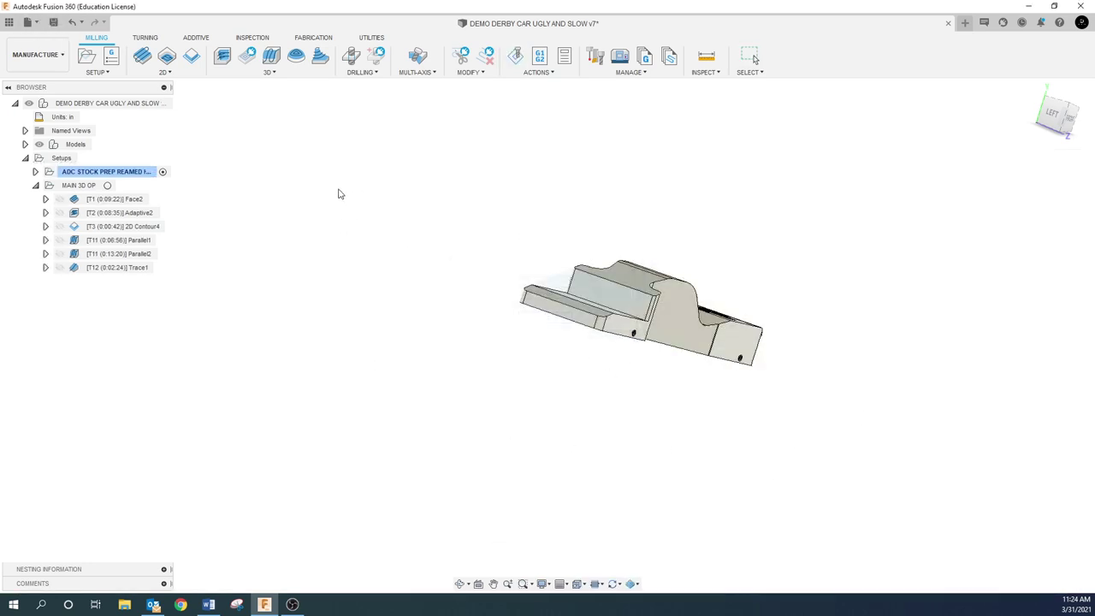
- Create a new design and start a sketch on the vertical YZ plane
left_click(29, 22)
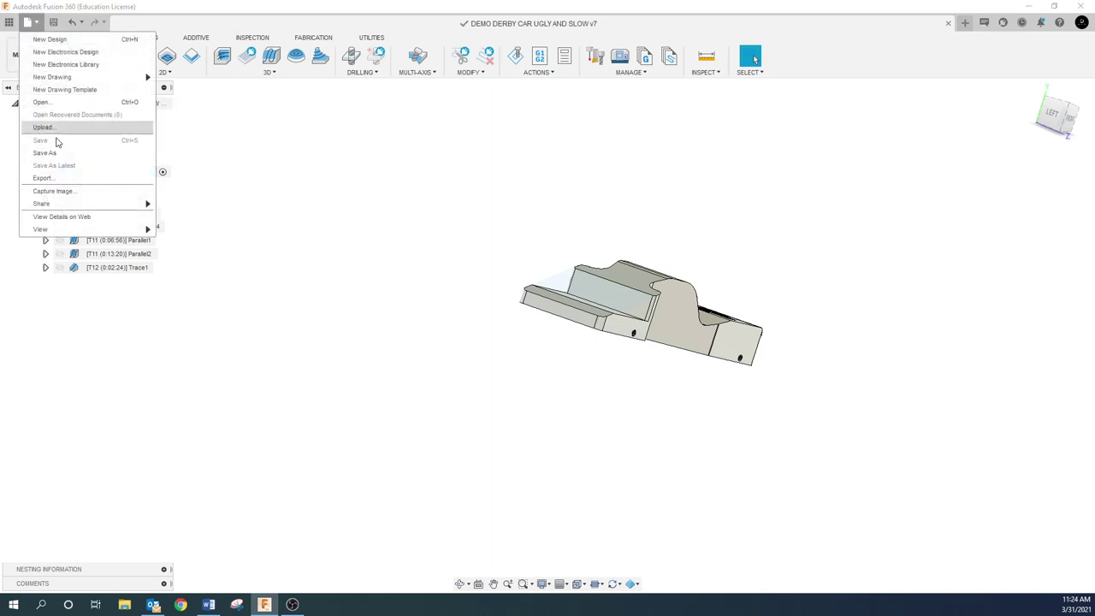
left_click(47, 39)
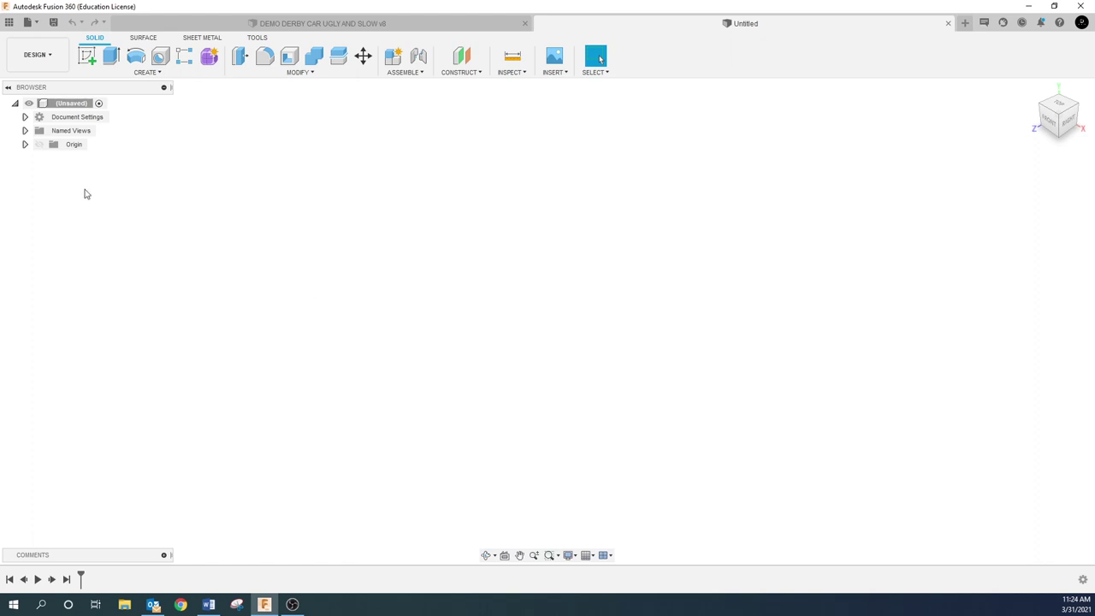
left_click(142, 74)
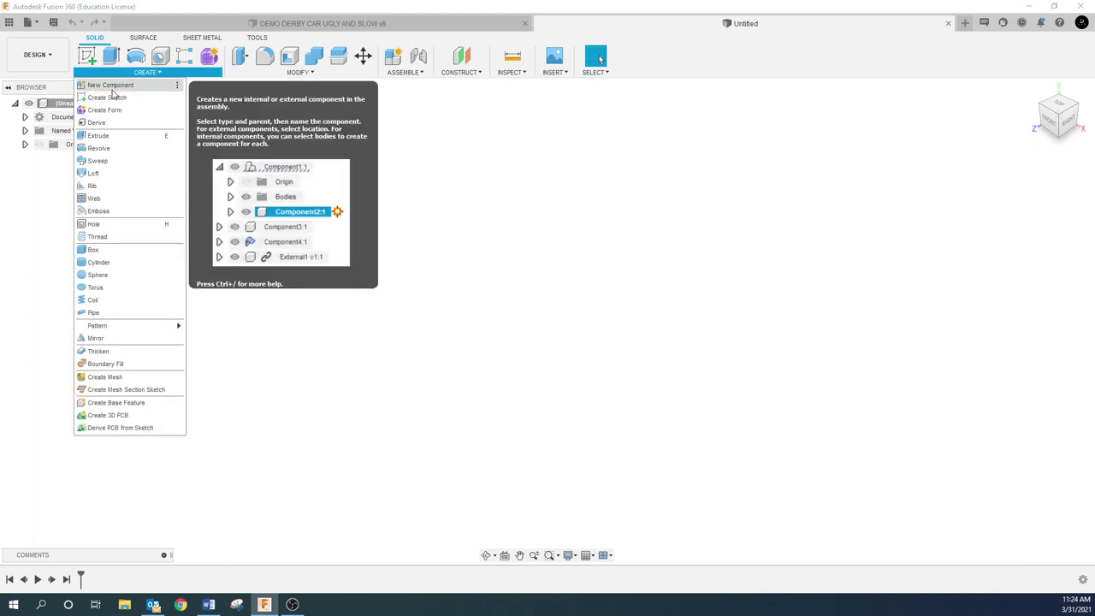
left_click(112, 98)
left_click(527, 311)
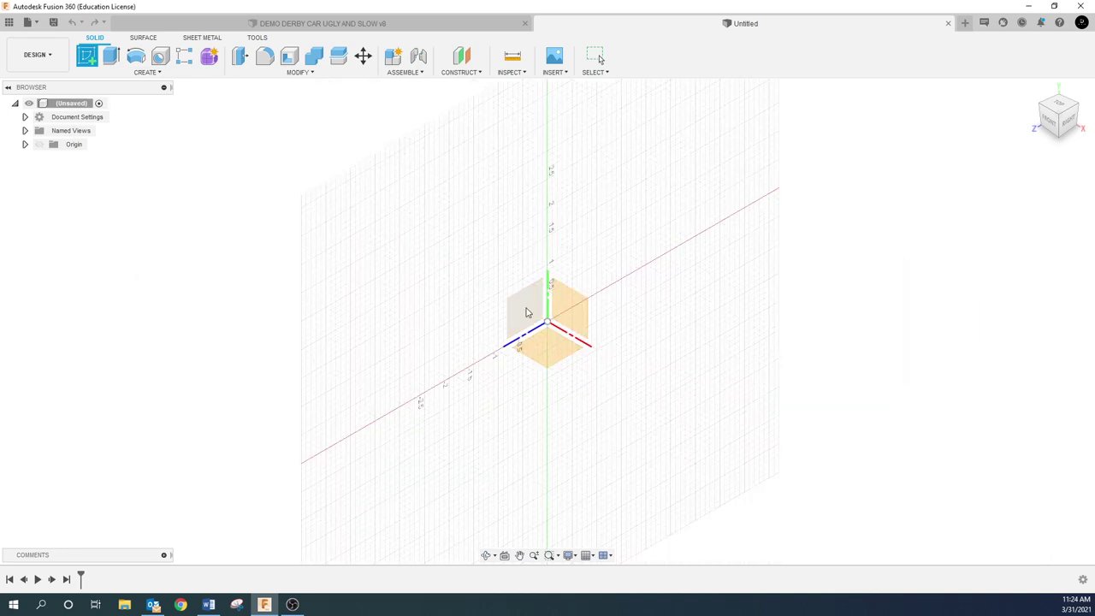
- Sketch a closed four-sided outline around the origin with a horizontal upper line, slanted ends and a lower line about 6.1 in long
left_click(145, 72)
left_click(144, 103)
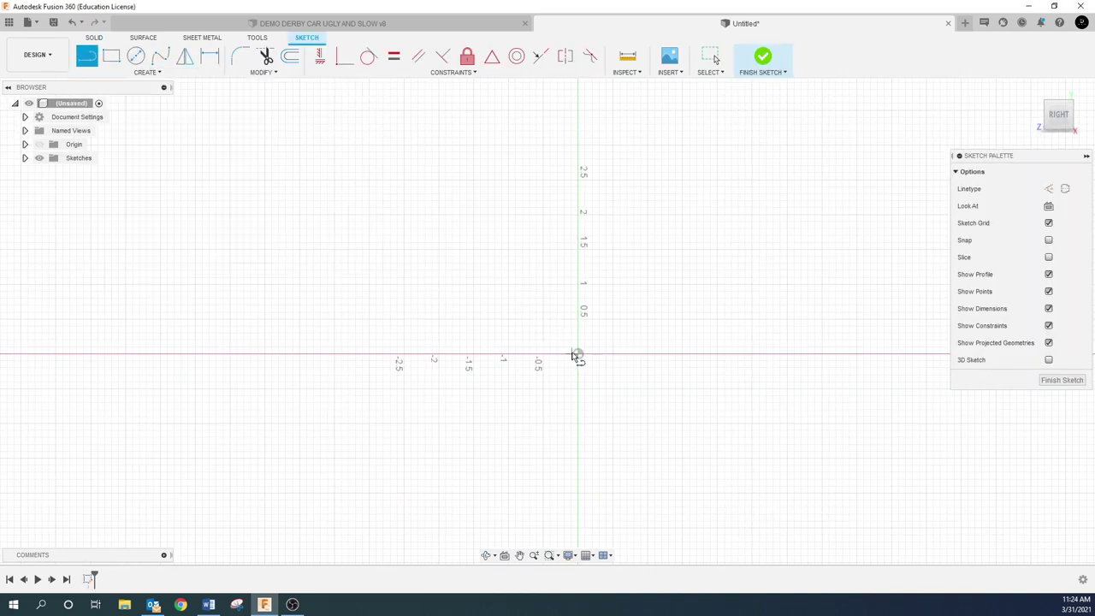
left_click(419, 280)
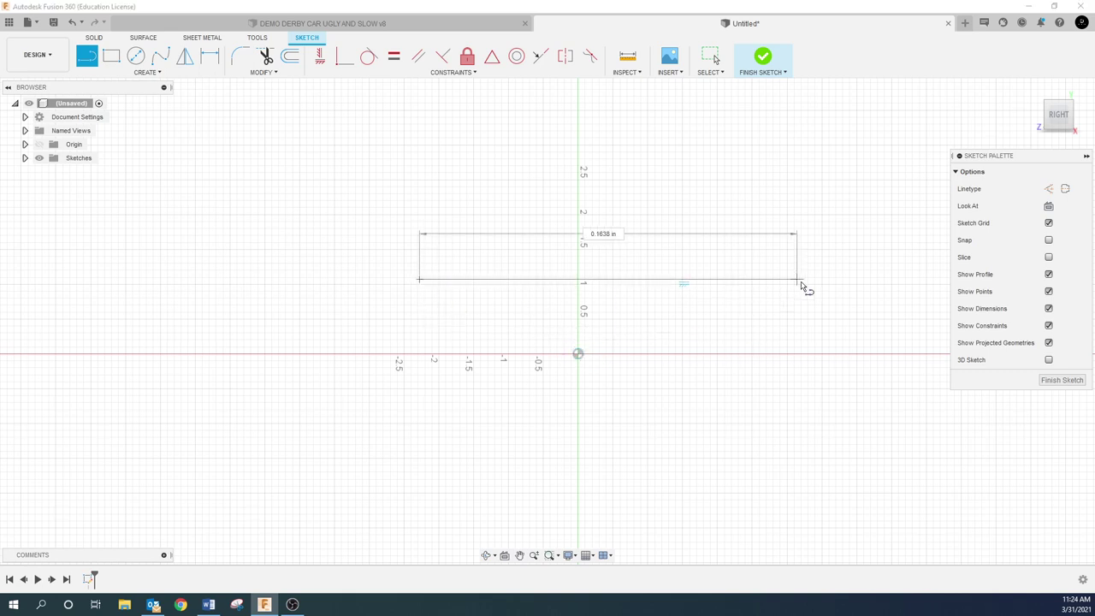
left_click(804, 282)
left_click_drag(804, 282, 773, 391)
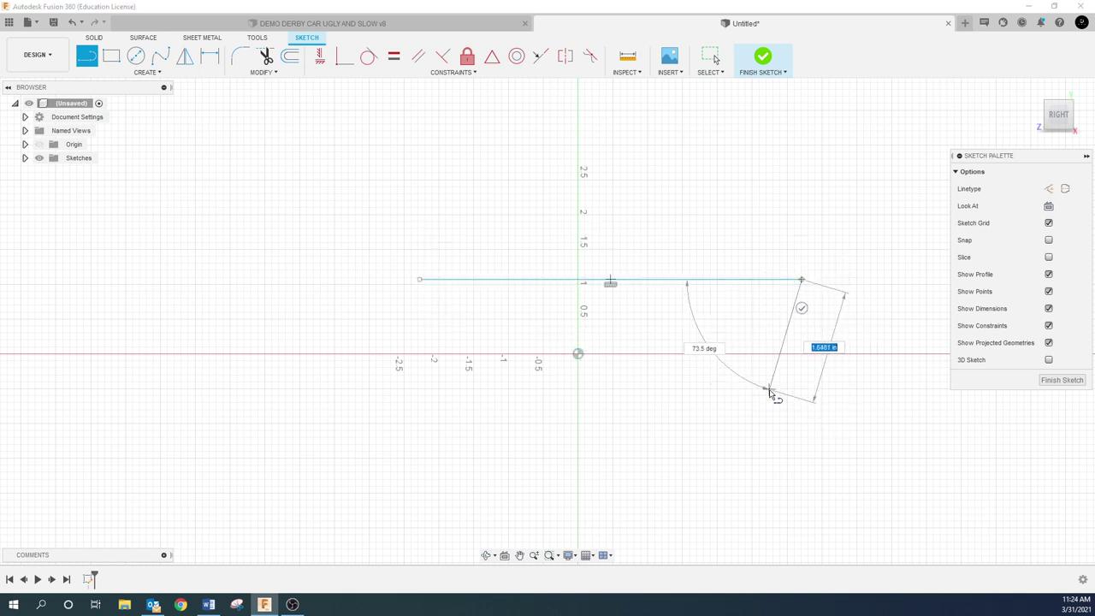
left_click(347, 396)
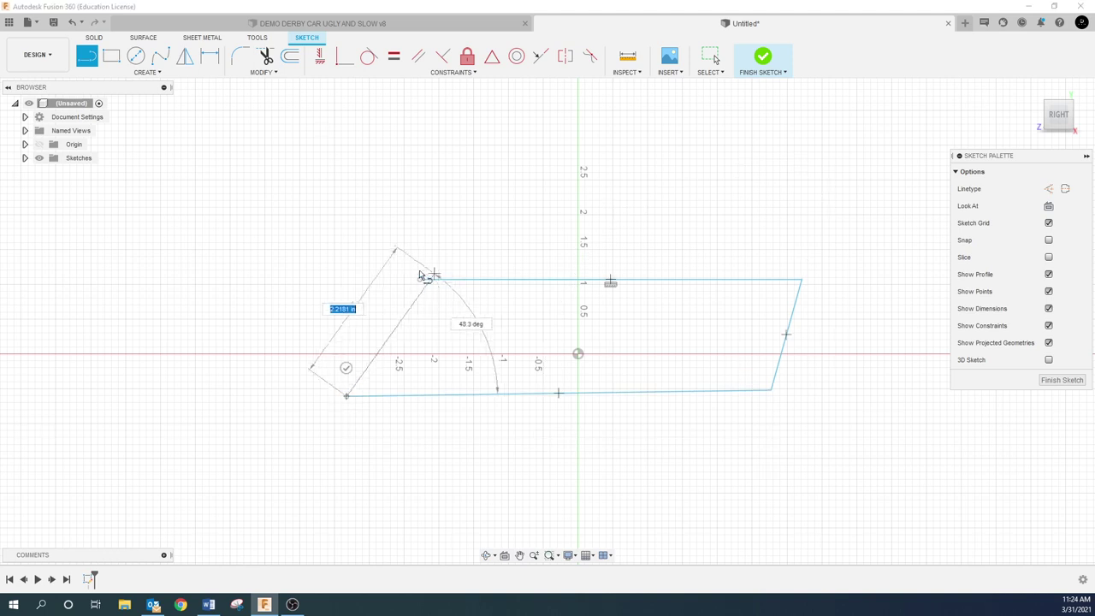
left_click(419, 280)
key("Escape")
- Make the outline's two long lines equal in length, and move the slightly tilted one above the horizontal one to reopen the shape
left_click(479, 397)
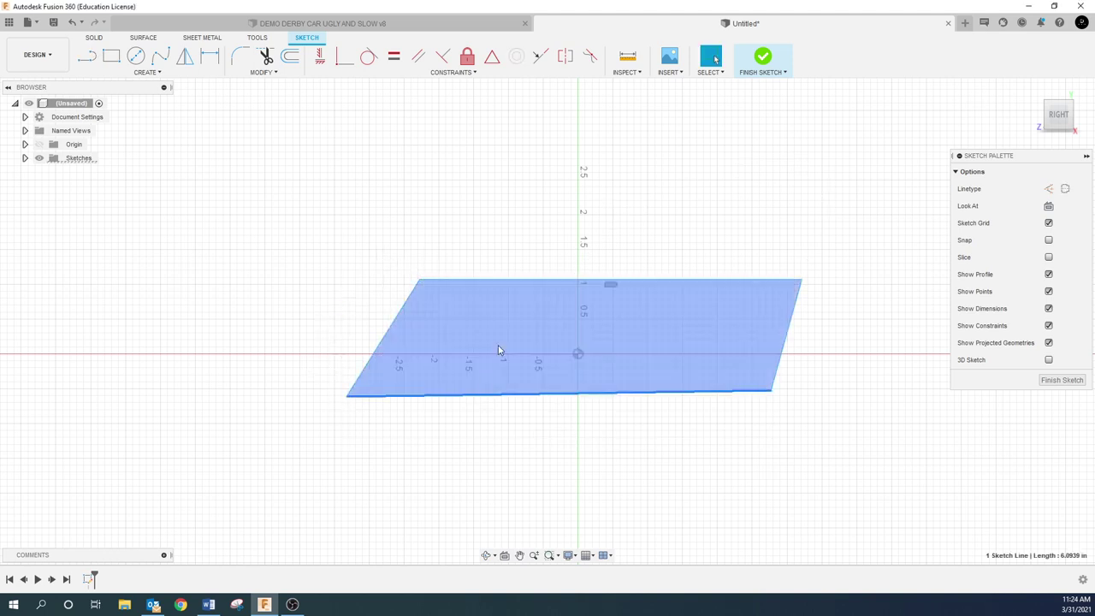
left_click(513, 280, "shift")
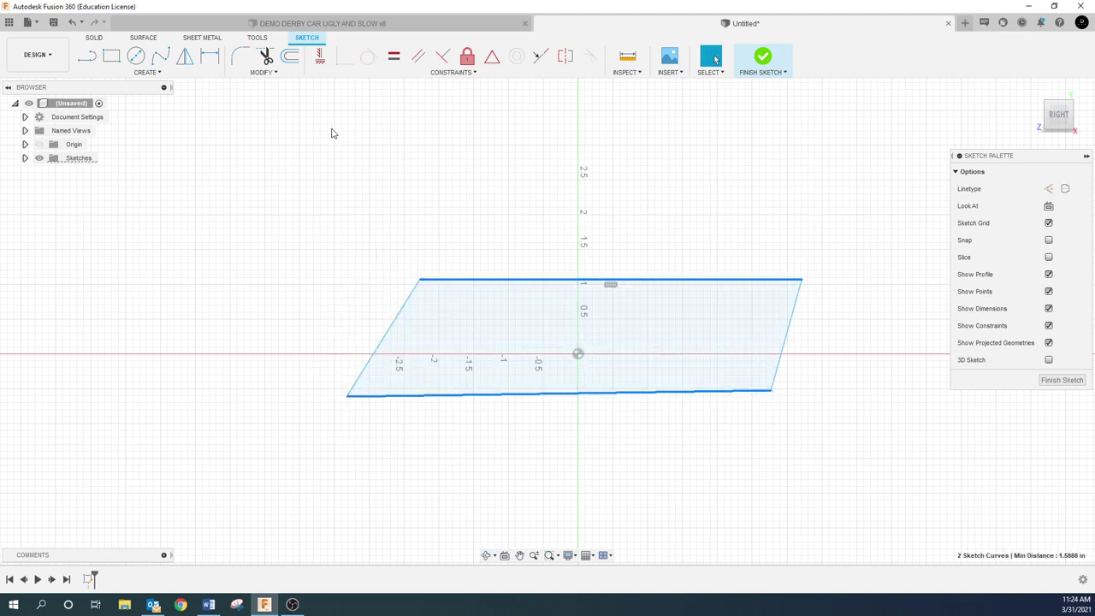
left_click(396, 60)
left_click(418, 57)
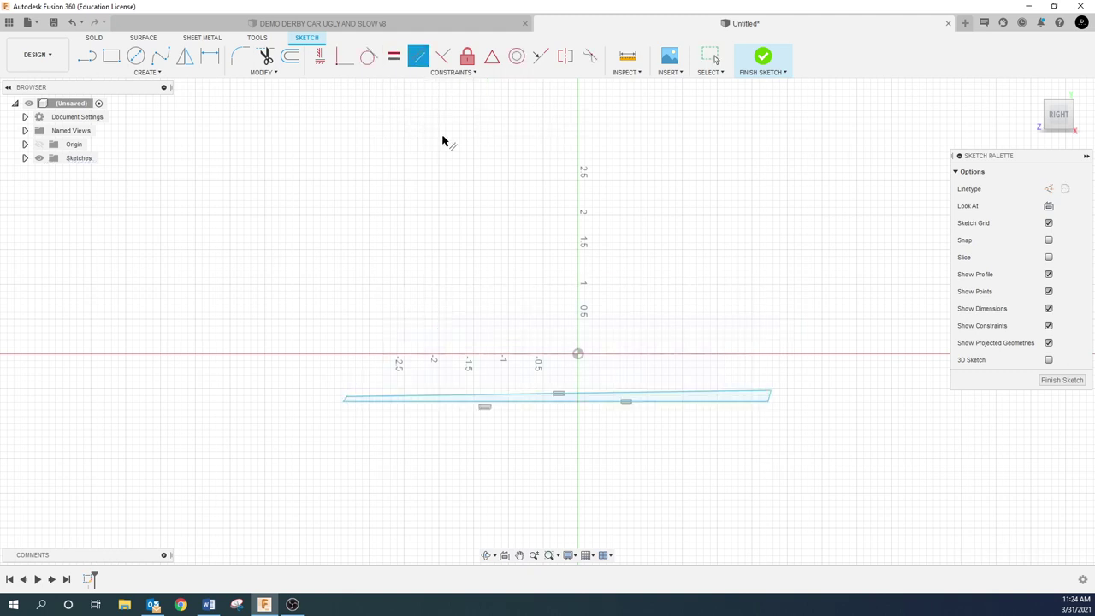
key("Escape")
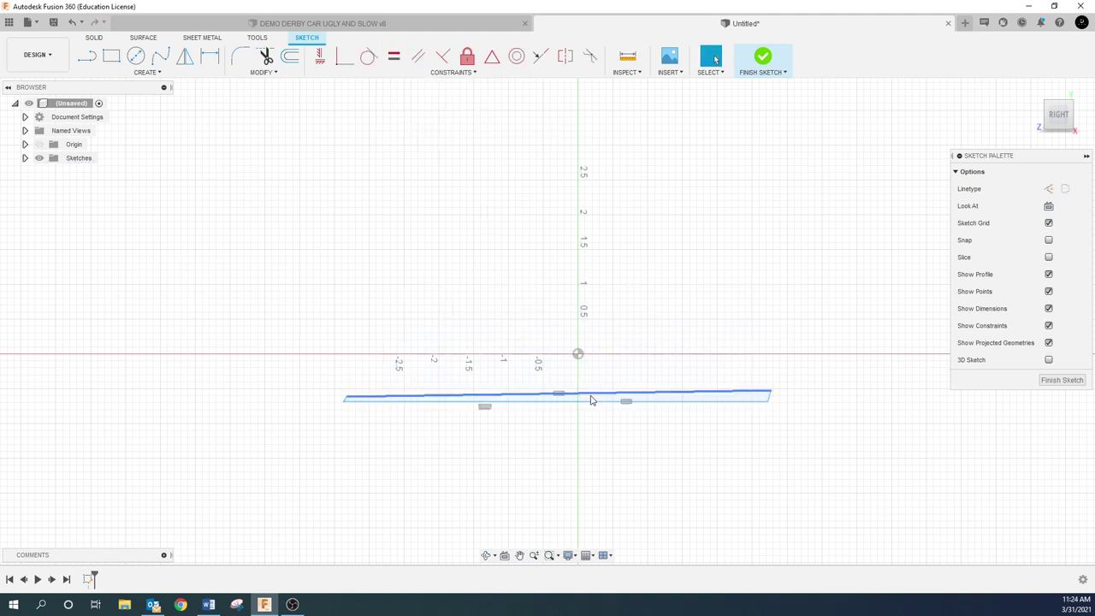
left_click_drag(589, 395, 609, 318)
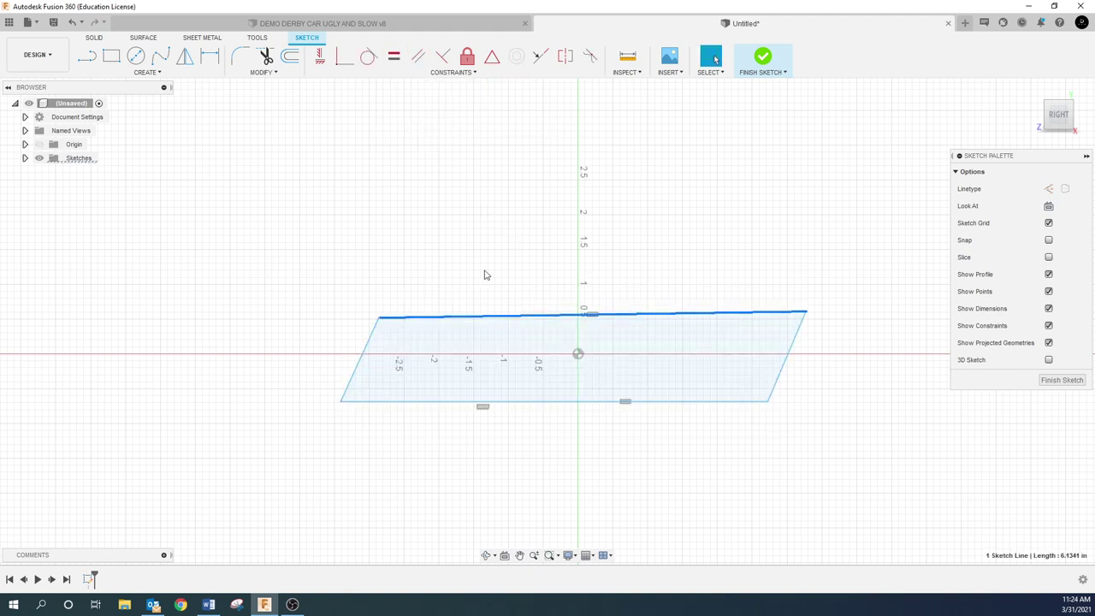
- Constrain the outline's tilted upper line to horizontal and move it farther from the lower line
left_click(319, 56)
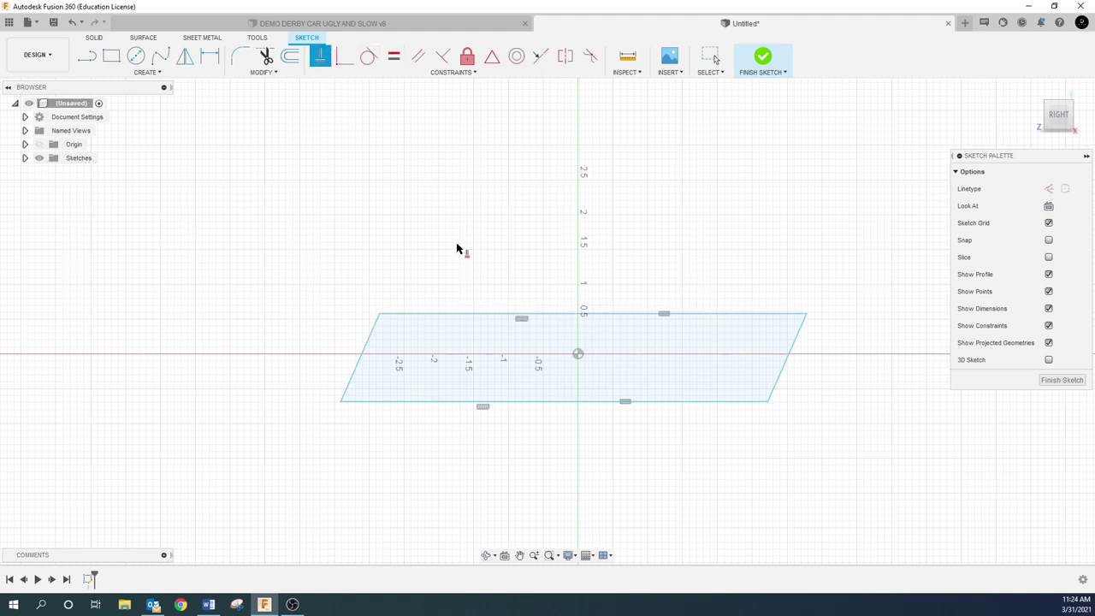
scroll(458, 346, "up", 1)
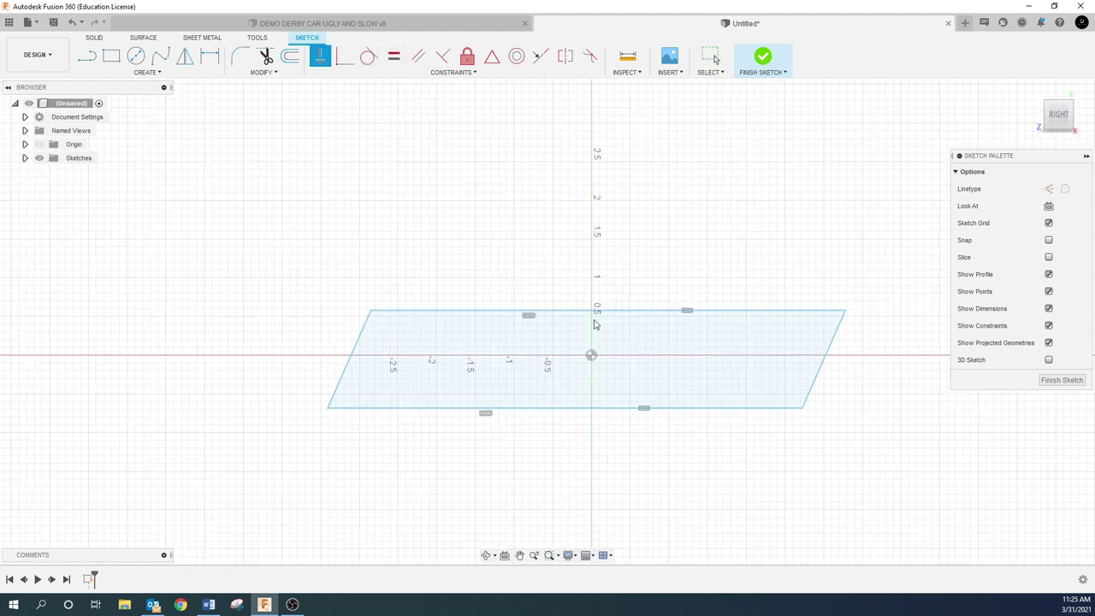
key("Escape")
left_click_drag(596, 310, 600, 263)
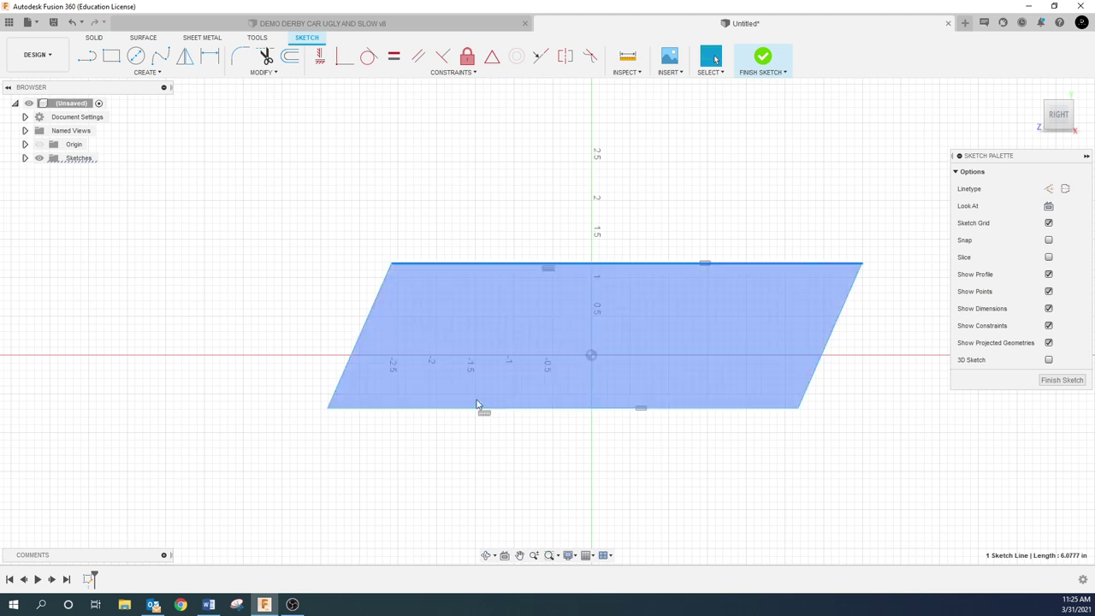
- Dimension the distance between the outline's upper and lower lines as 2 in, placed beside the shape
key("d")
left_click(442, 408)
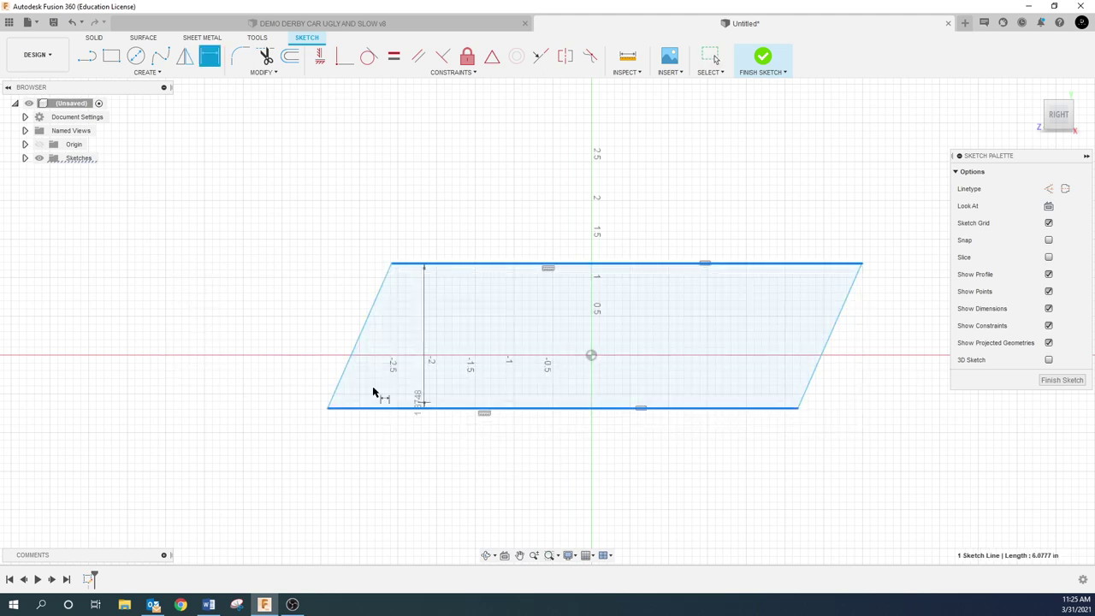
left_click(222, 312)
type("2")
key("Return")
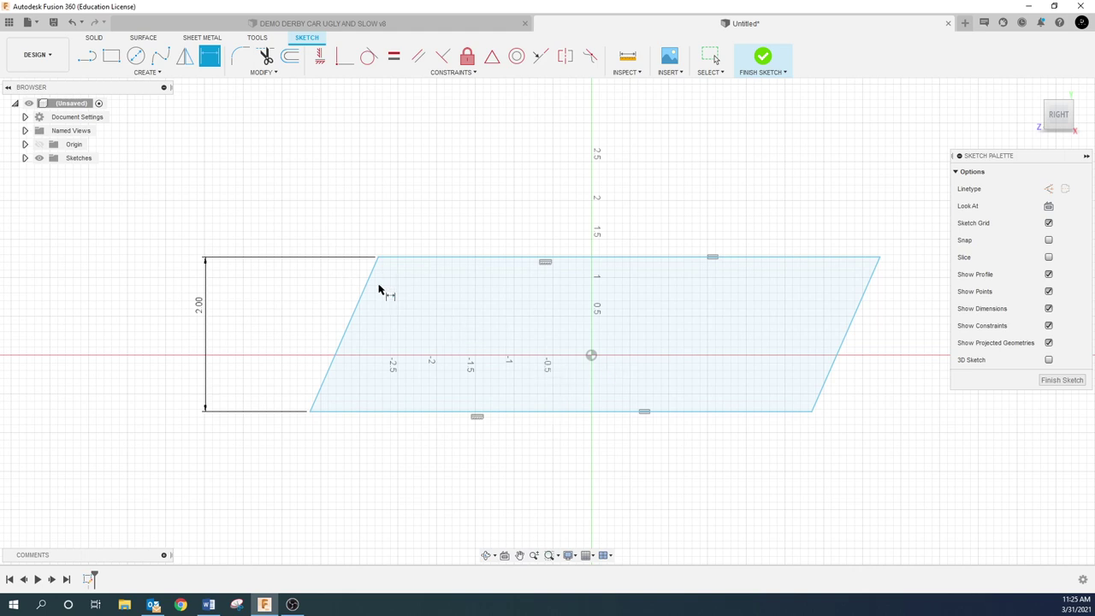
- Dimension the outline's lower edge between its two end points as 7.125 in, placed below the shape
left_click(311, 412)
left_click(811, 411)
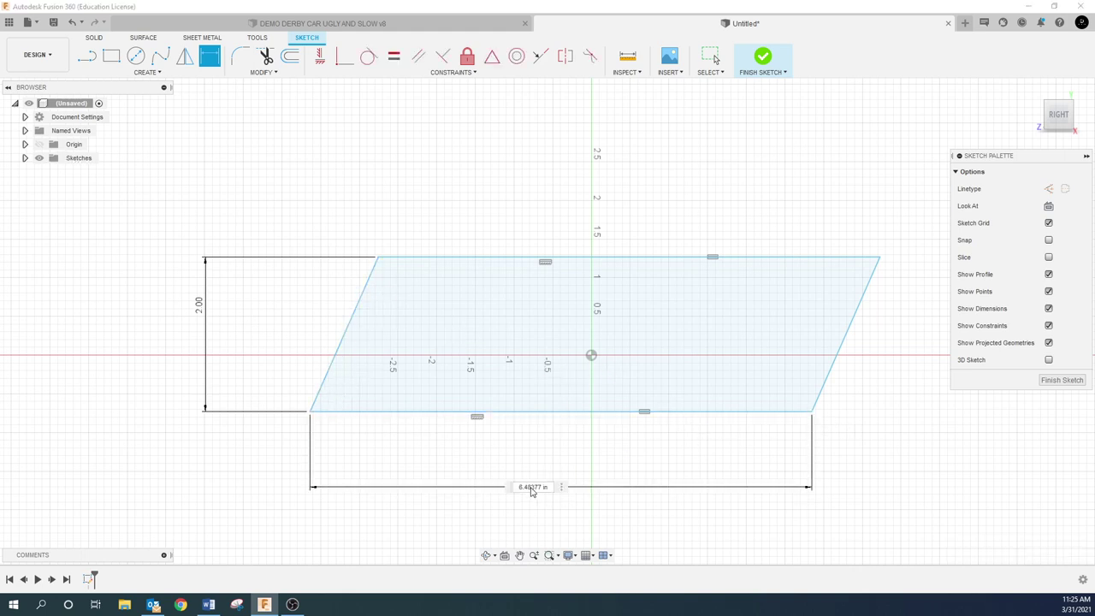
left_click(558, 487)
type("7.125")
key("Return")
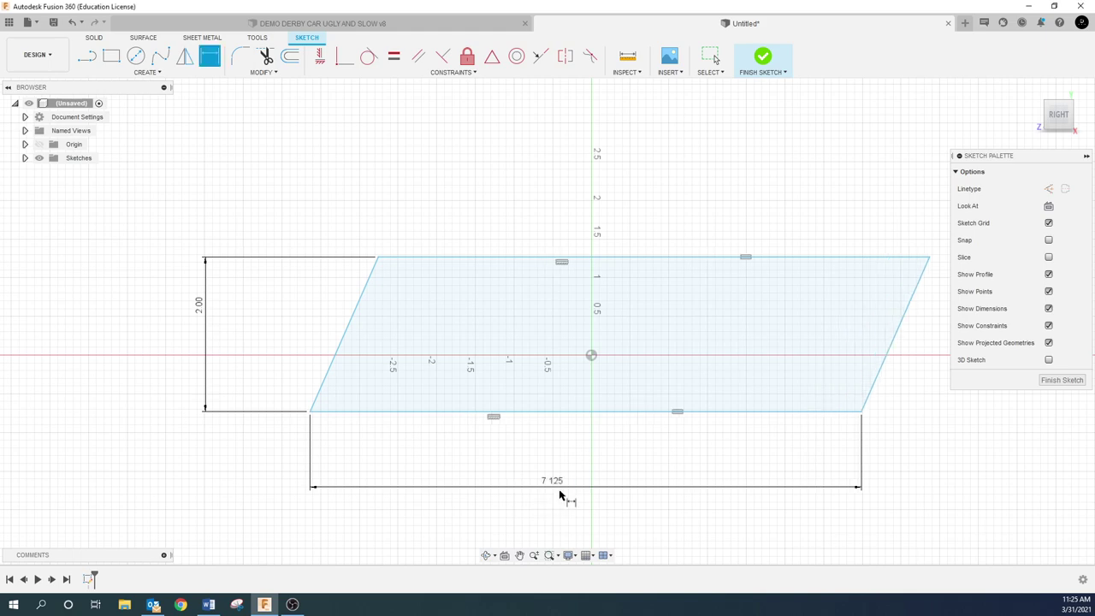
scroll(618, 508, "down", 2)
key("Escape")
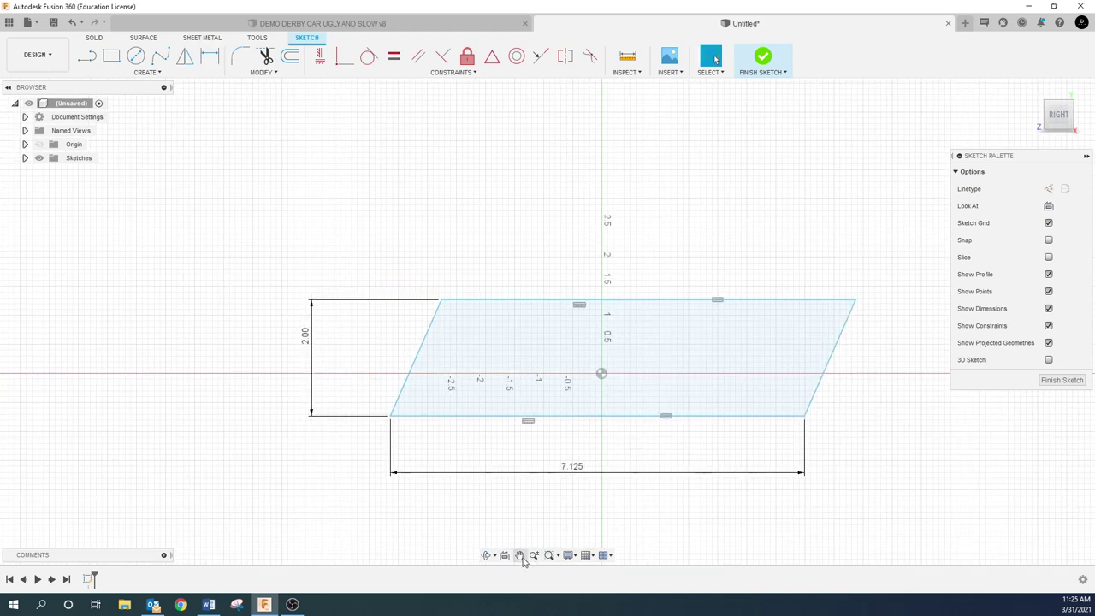
- Move the outline by its two left corners so that its lower-left corner lies close to the origin
left_click(519, 555)
left_click_drag(694, 496, 437, 501)
key("Escape")
left_click(373, 390)
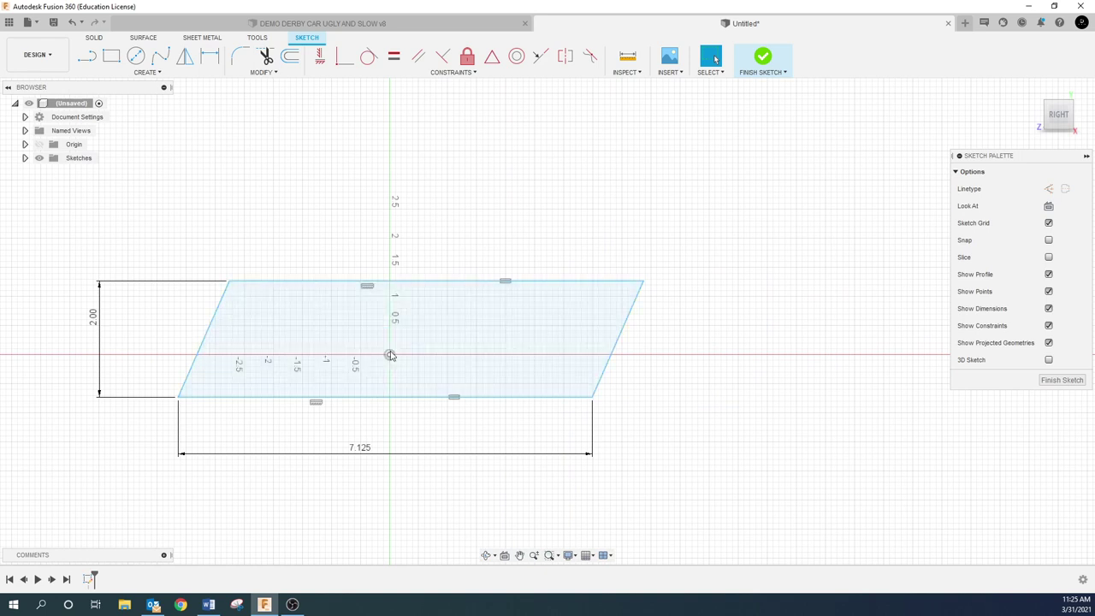
left_click_drag(181, 398, 377, 327)
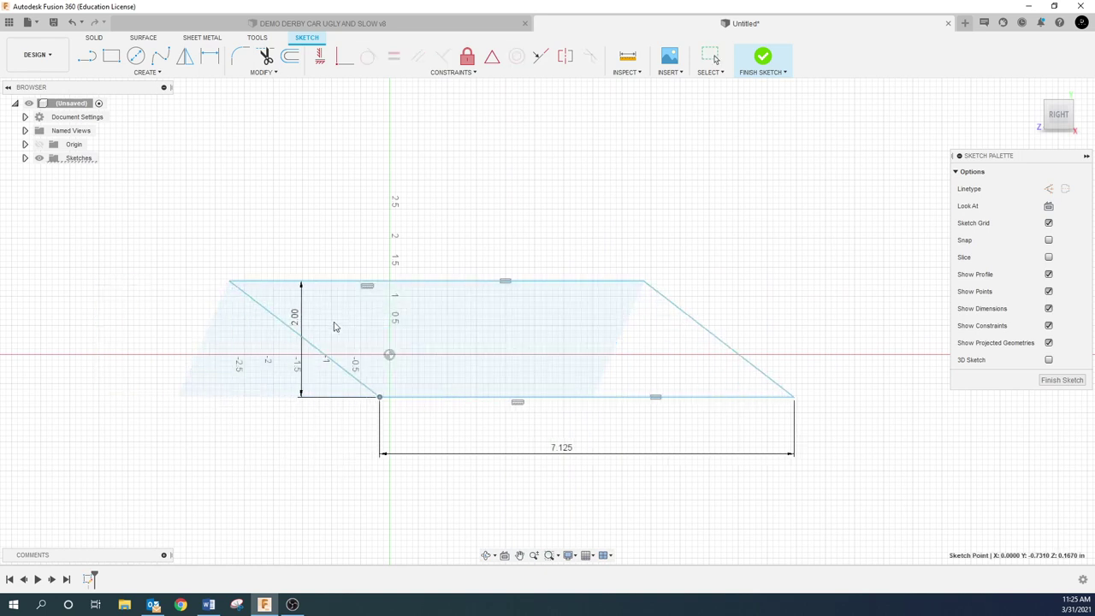
mouse_move(230, 280)
left_mouse_down()
mouse_move(374, 265)
mouse_move(271, 238)
left_mouse_up()
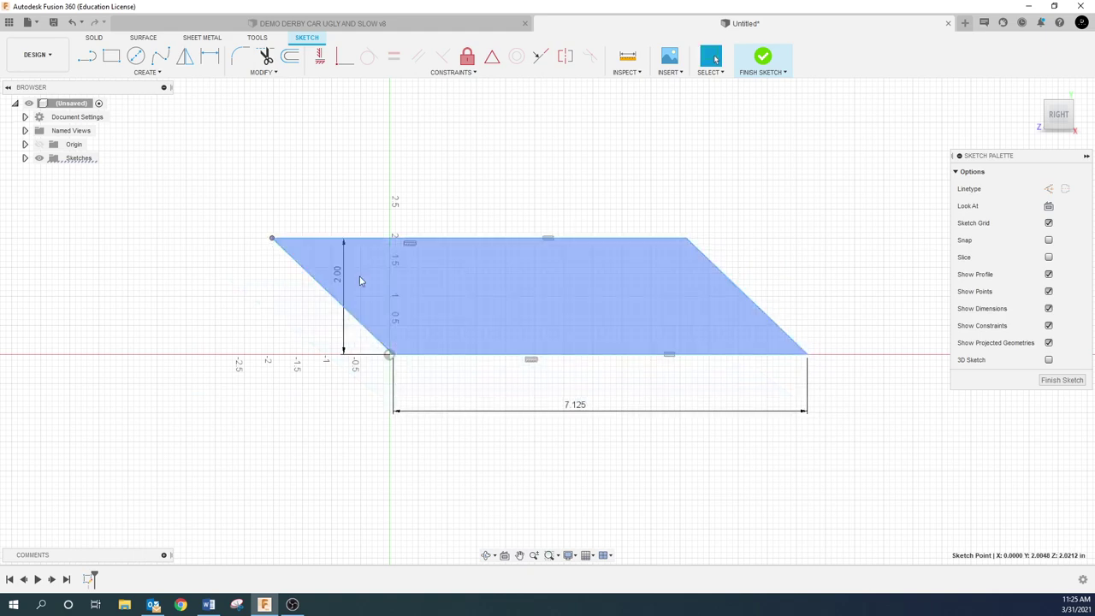
- Make the outline's lower-left corner coincident with the sketch origin
scroll(340, 425, "up", 3)
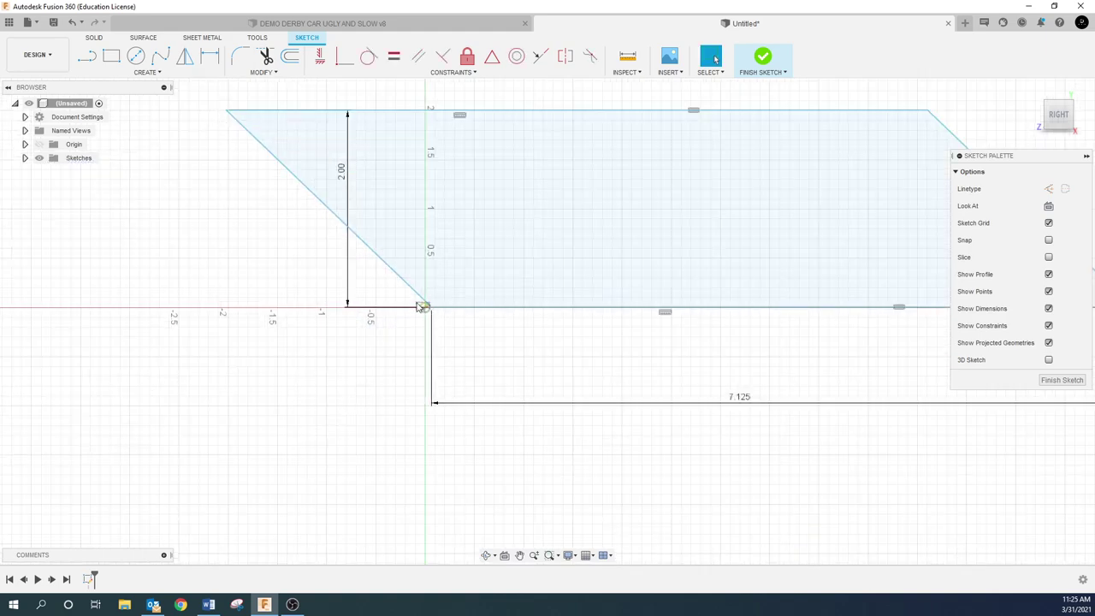
left_click(432, 312)
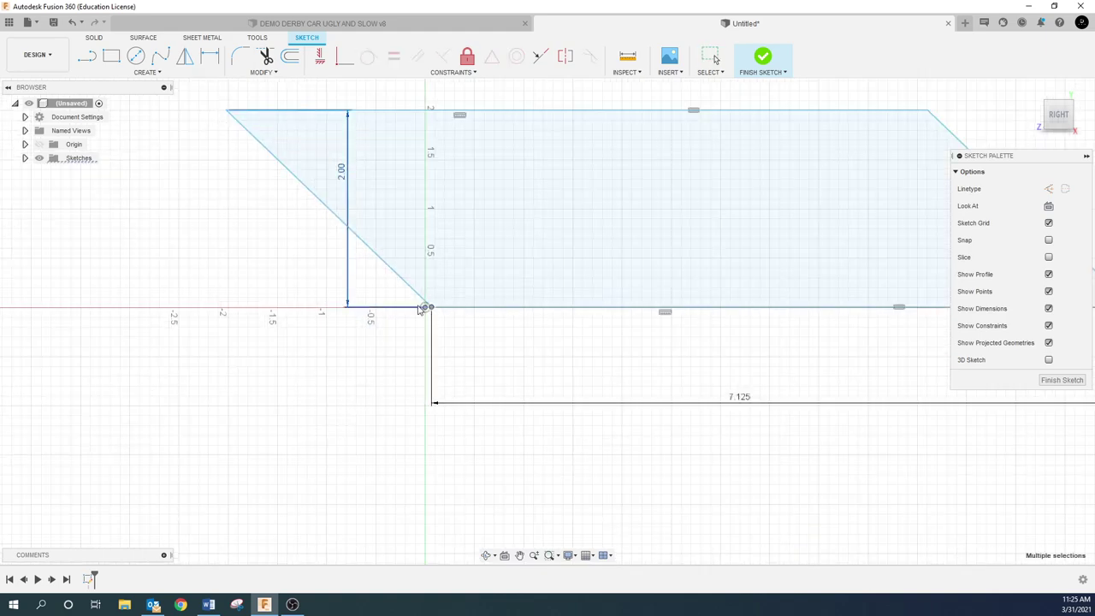
left_click(408, 345)
scroll(429, 306, "up", 3)
left_click_drag(441, 306, 427, 303)
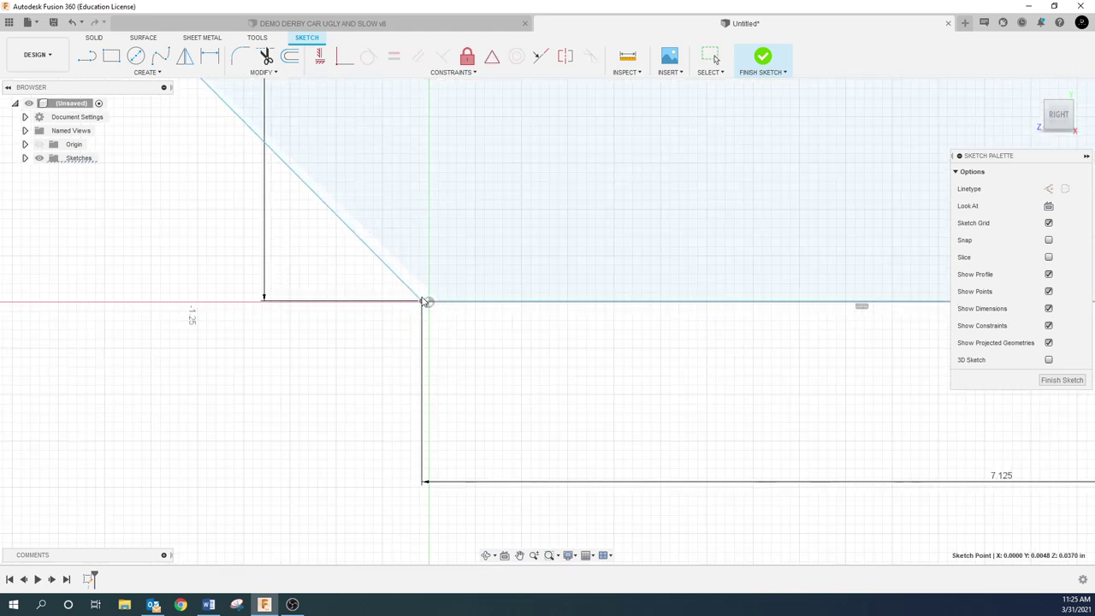
left_click(347, 373)
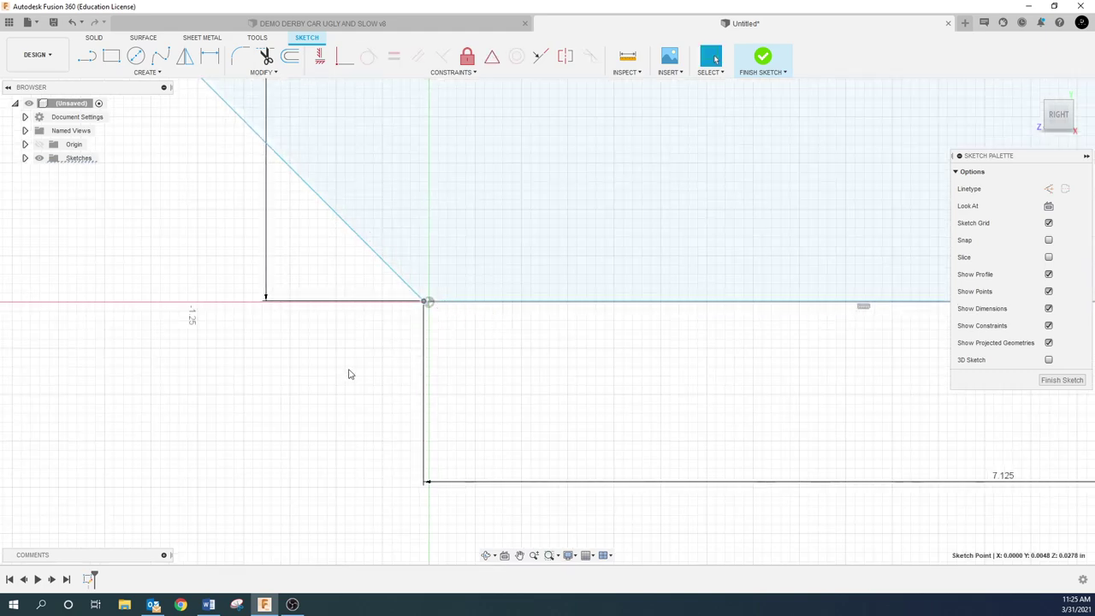
scroll(401, 330, "up", 3)
left_click(457, 277)
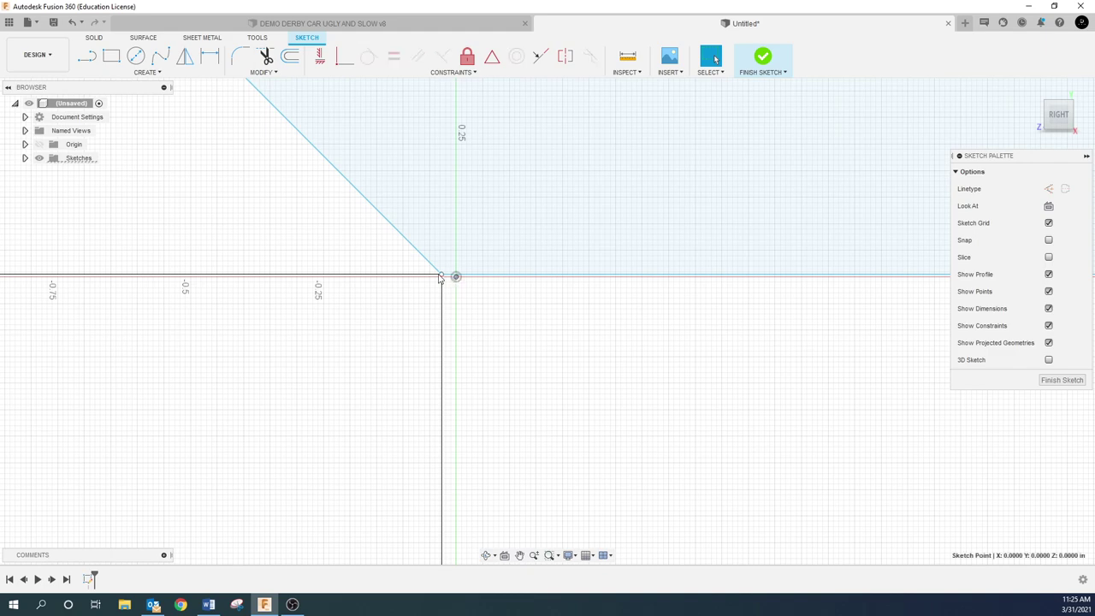
left_click(439, 274, "shift")
left_click(343, 55)
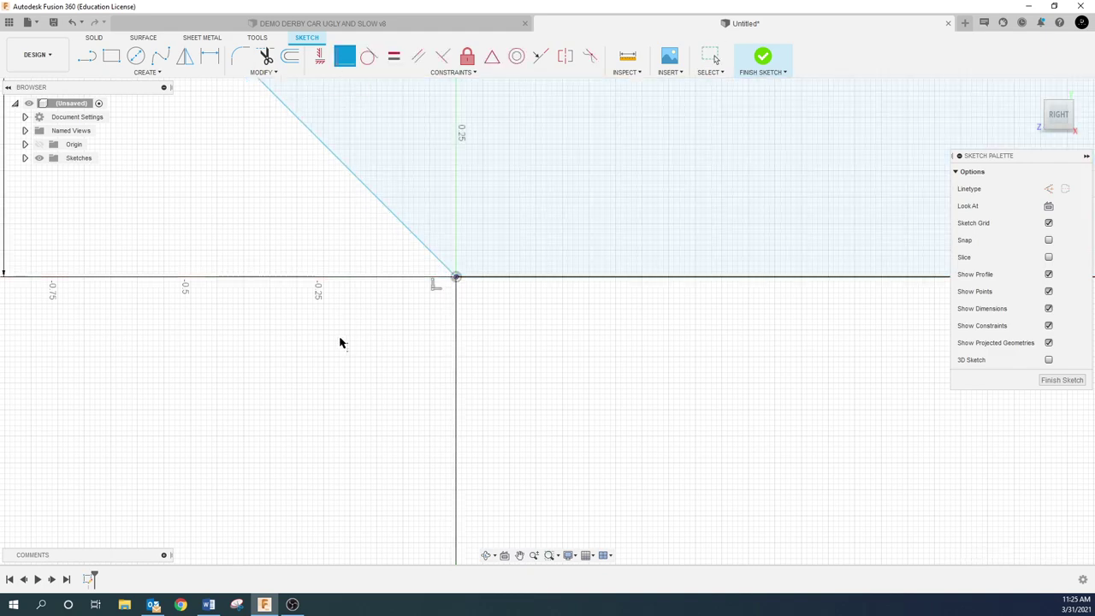
- Reduce the slant of the outline's left edge and dimension its inside angle to the lower edge as 100 degrees
scroll(342, 341, "down", 4)
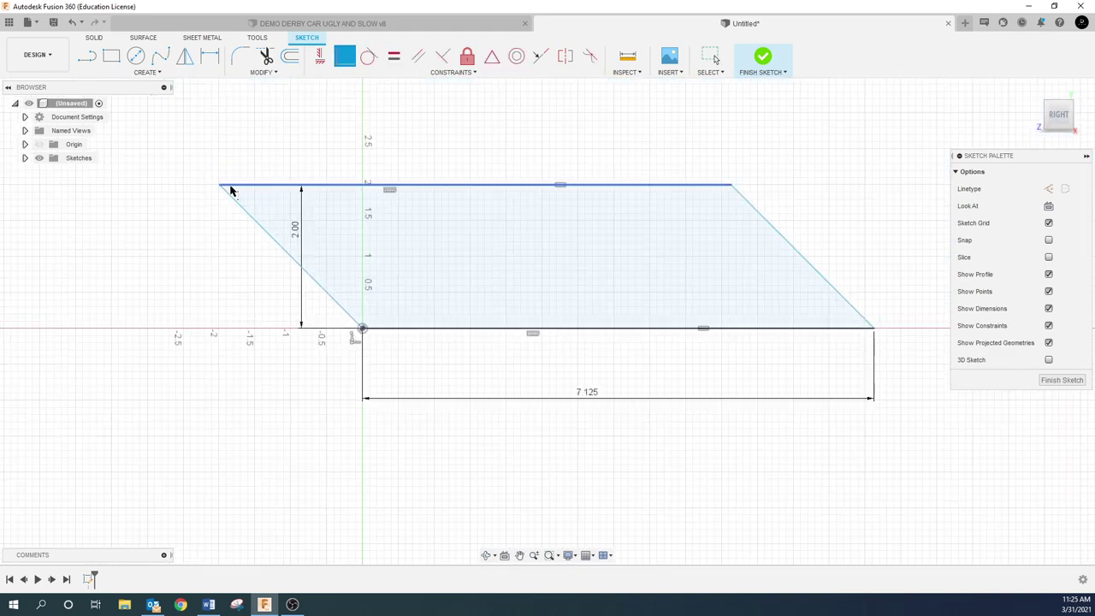
left_click_drag(221, 185, 296, 172)
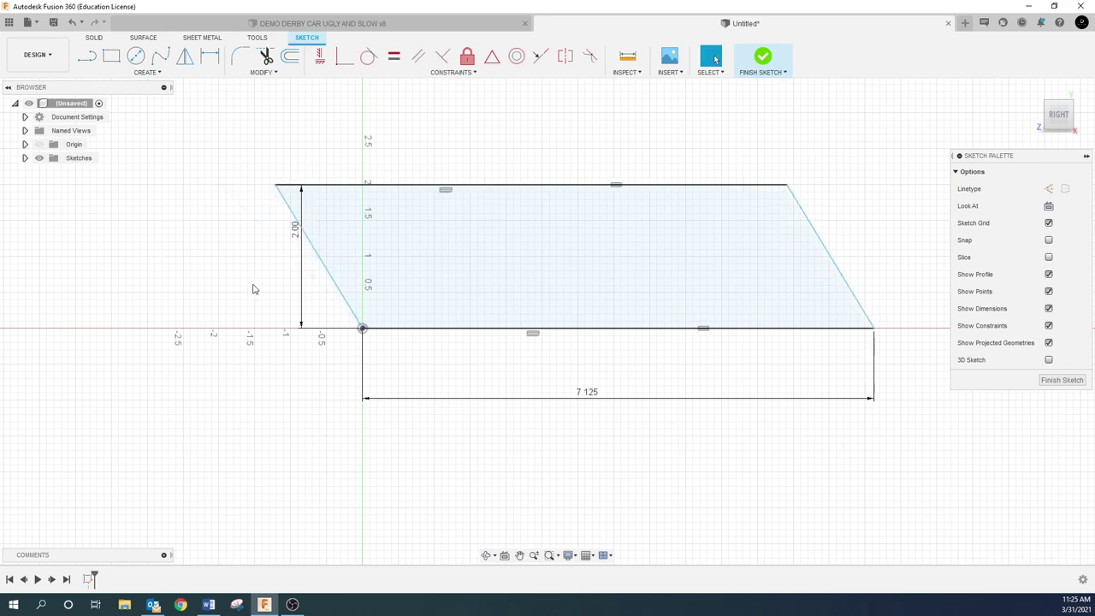
key("d")
left_click(354, 315)
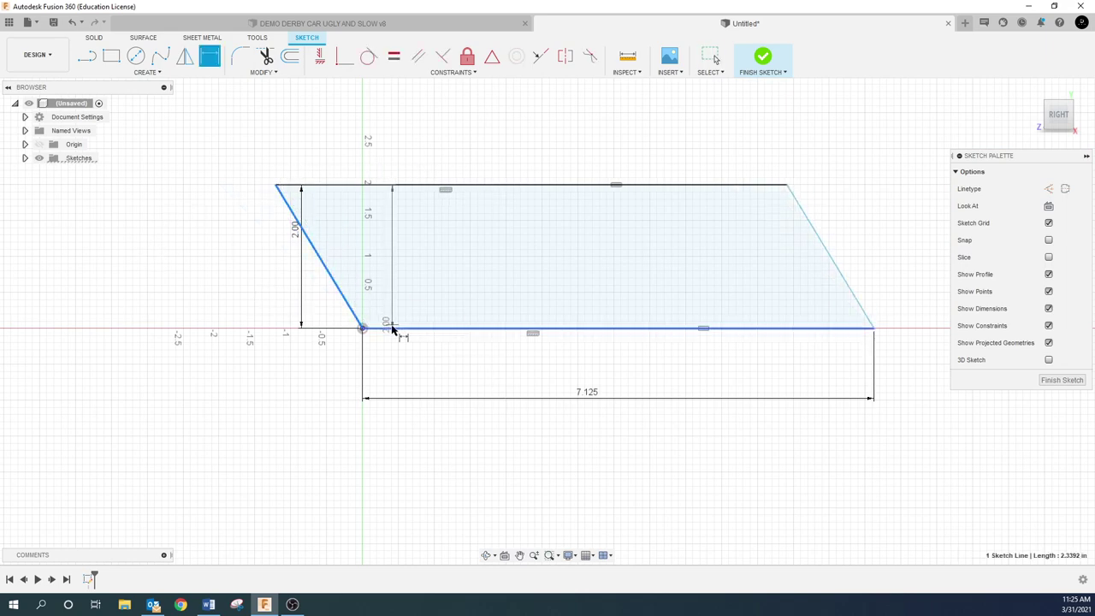
left_click(380, 328)
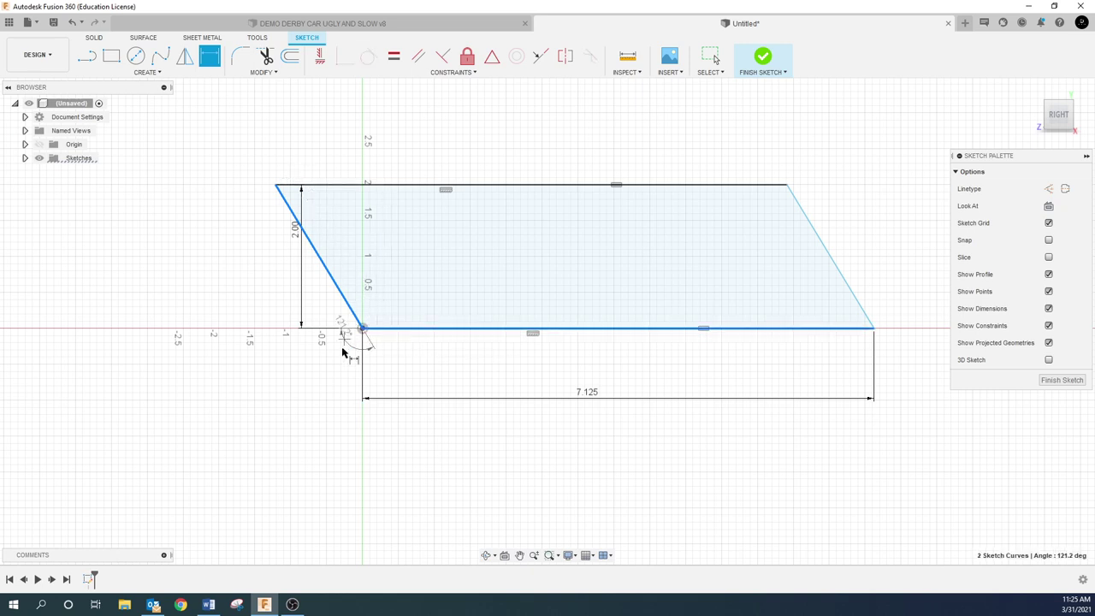
left_click(390, 304)
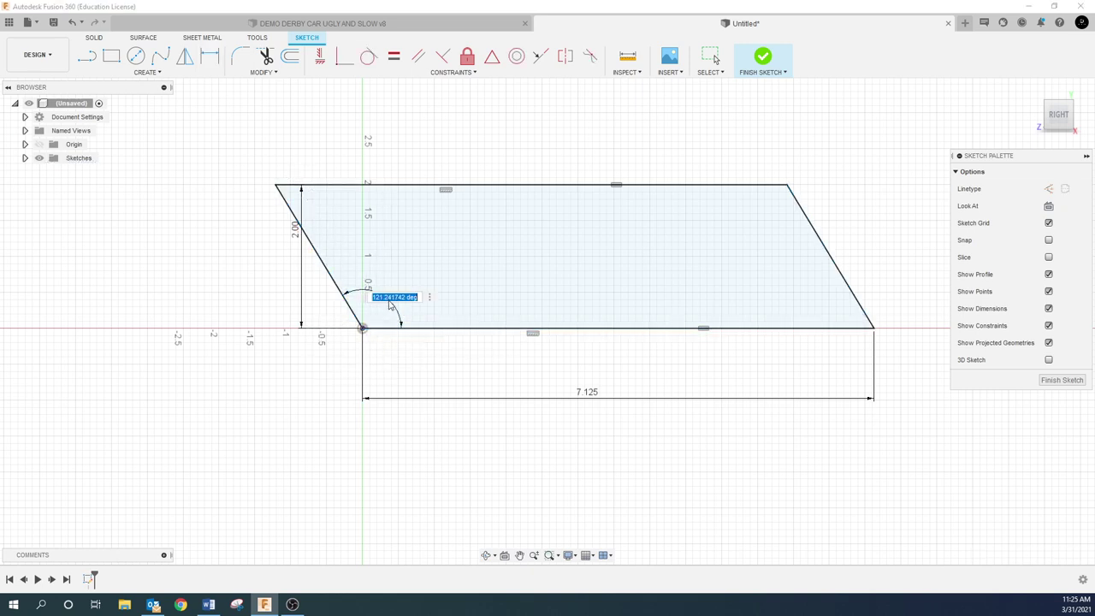
type("100")
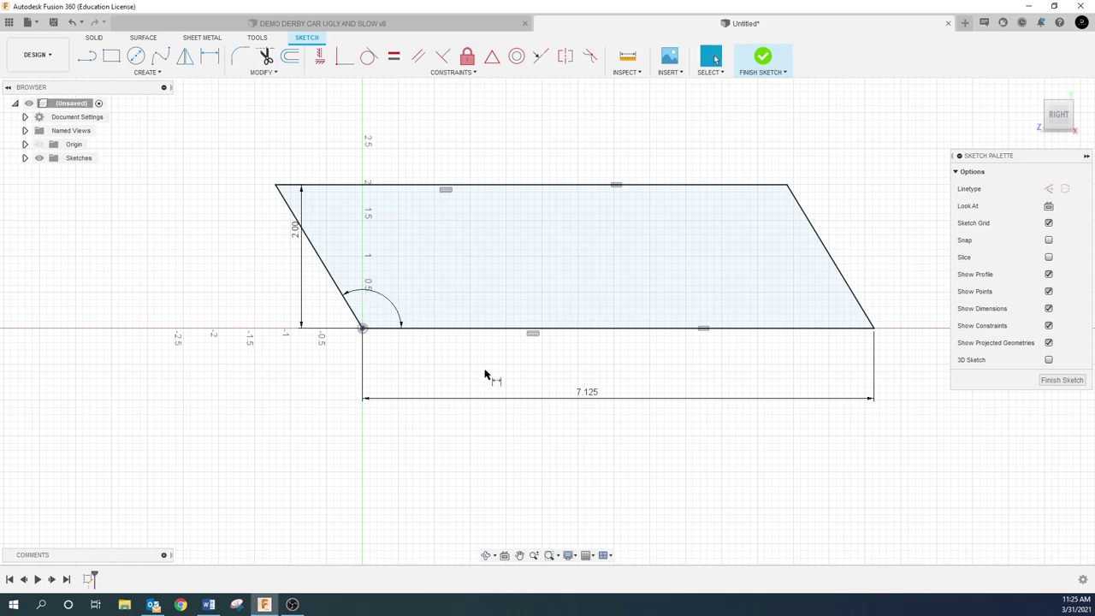
key("Return")
scroll(395, 292, "down", 2)
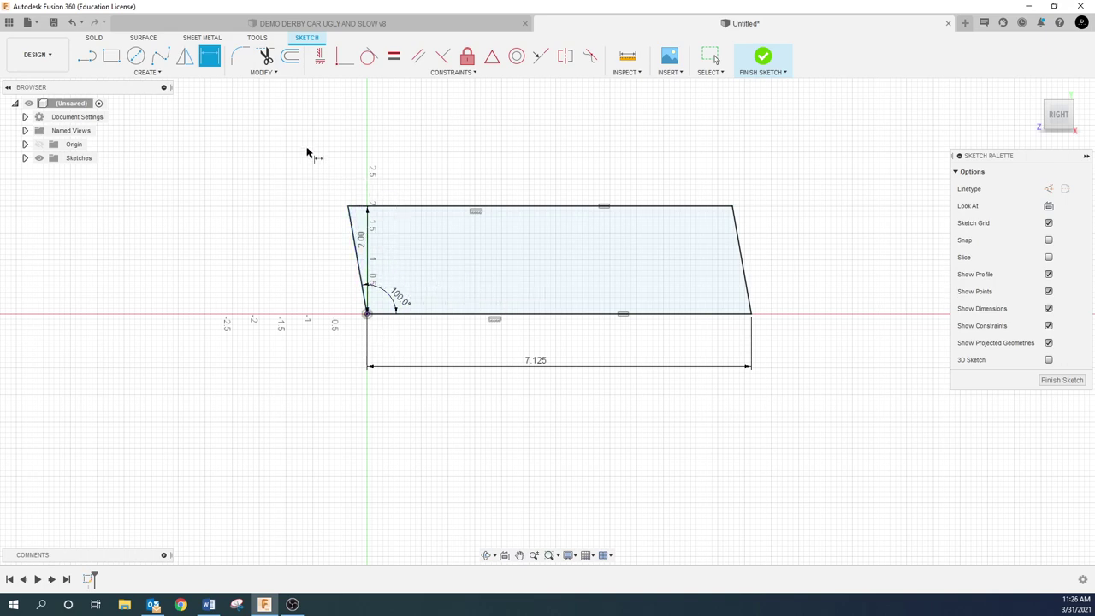
key("Escape")
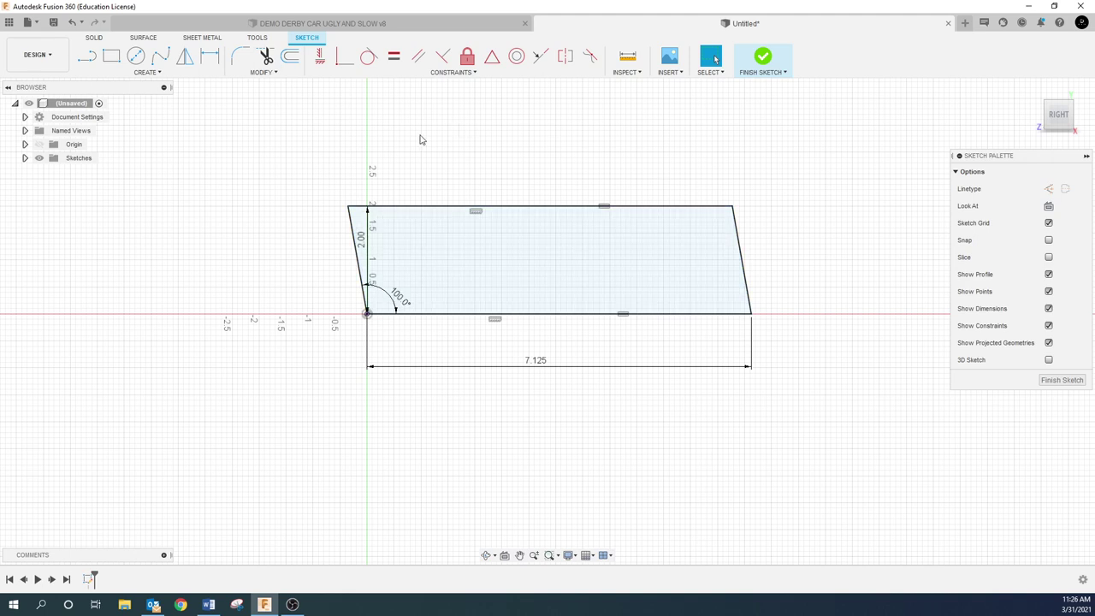
- Draw a short vertical line crossing the outline's upper edge and shift it slightly to the right
key("l")
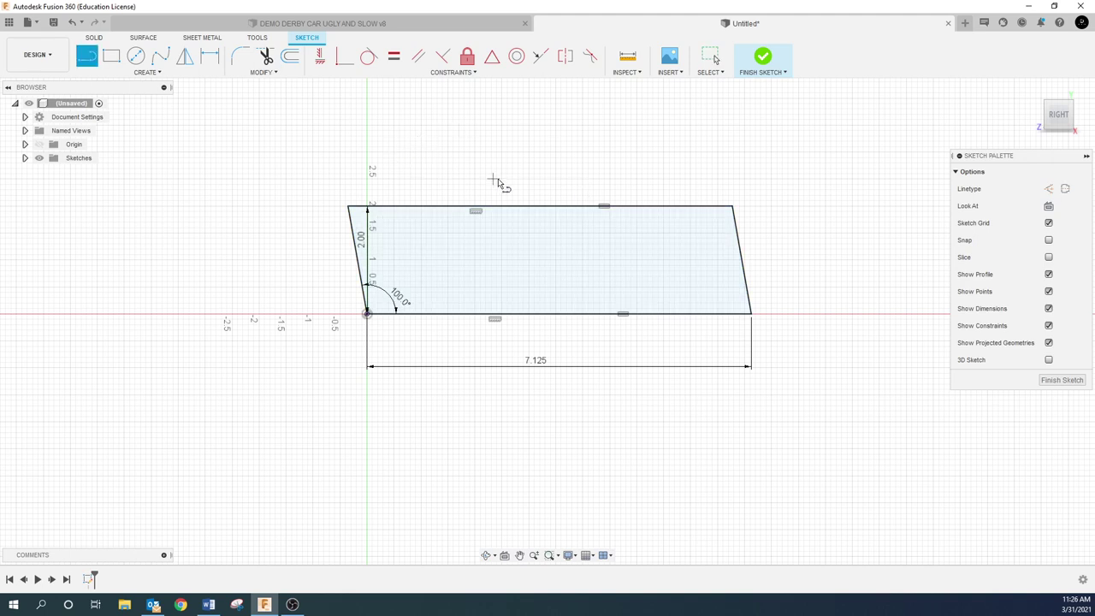
left_click(526, 185)
left_click(524, 240)
key("Escape")
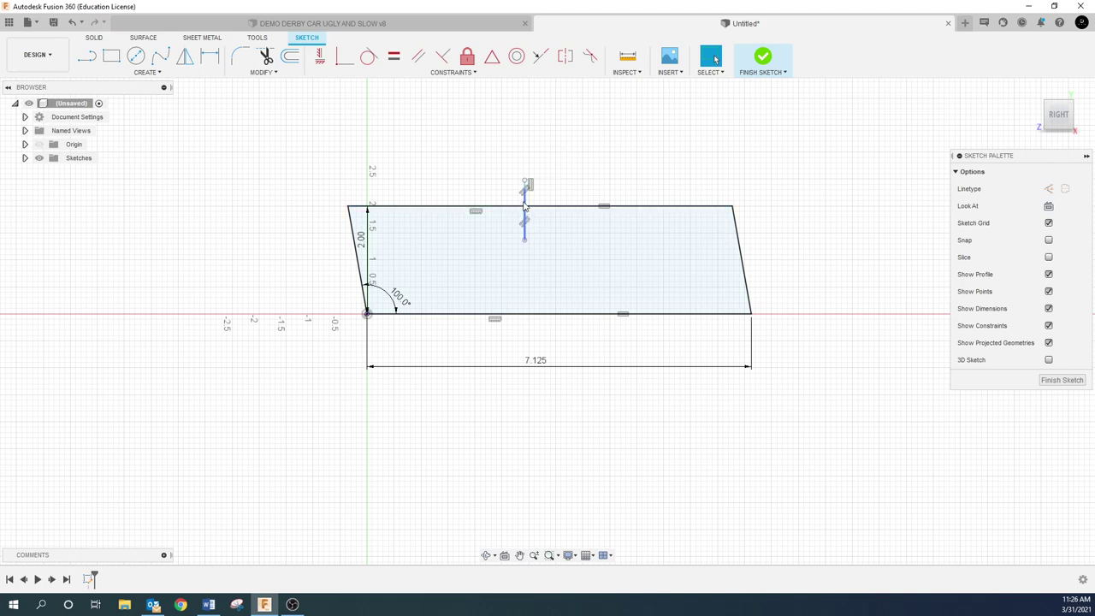
left_click_drag(524, 210, 543, 201)
left_click(536, 163)
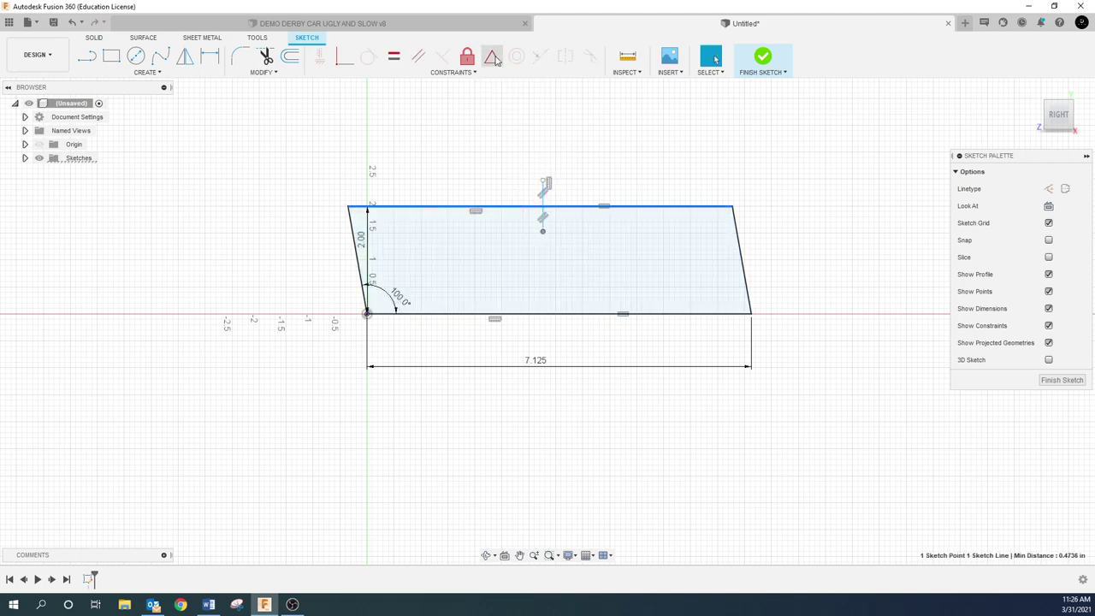
- Constrain the vertical line's lower end to the midpoint of the outline's upper edge
left_click_drag(543, 216, 540, 187)
left_click(542, 192)
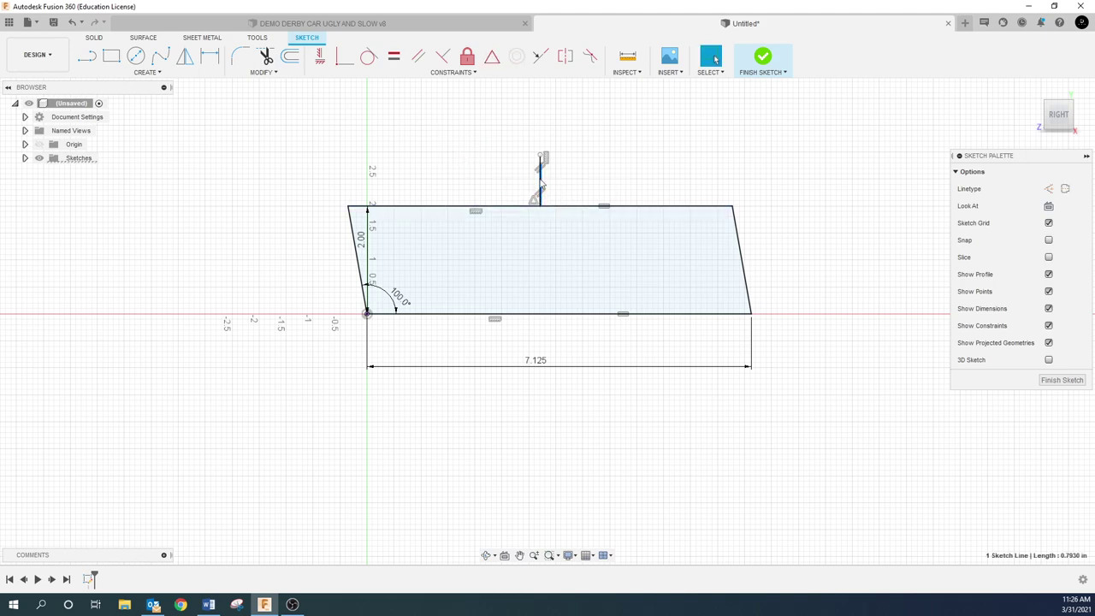
left_click(559, 227)
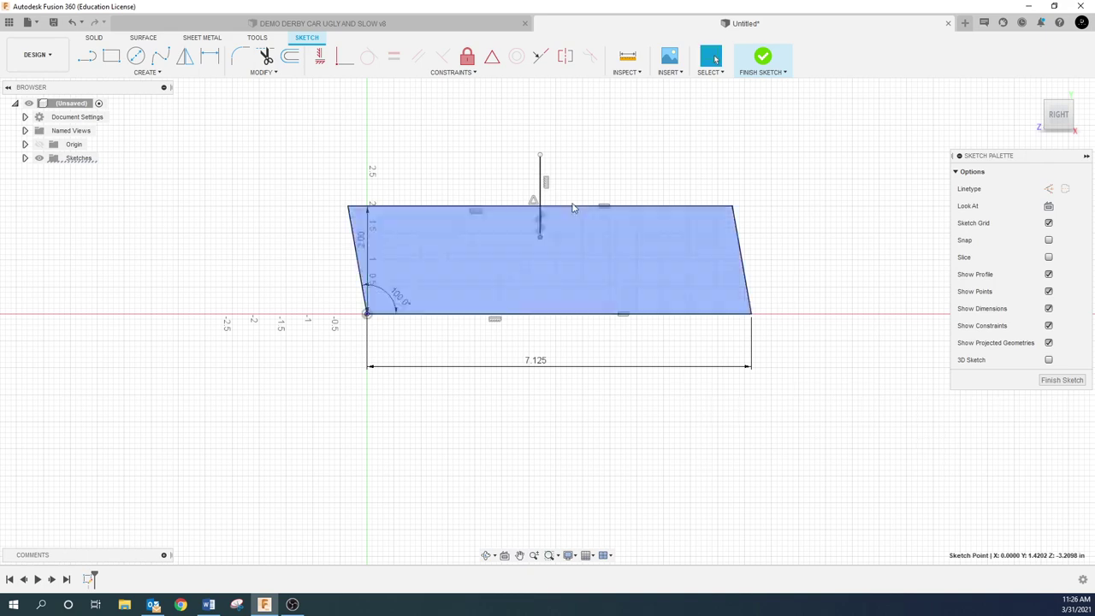
left_click(541, 224)
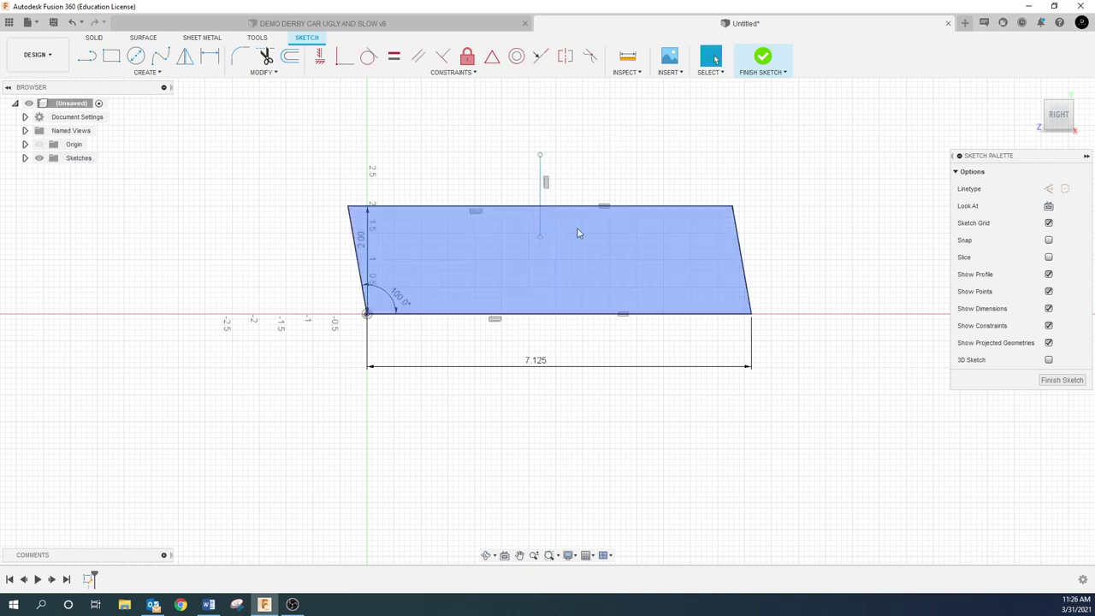
left_click_drag(540, 236, 540, 202)
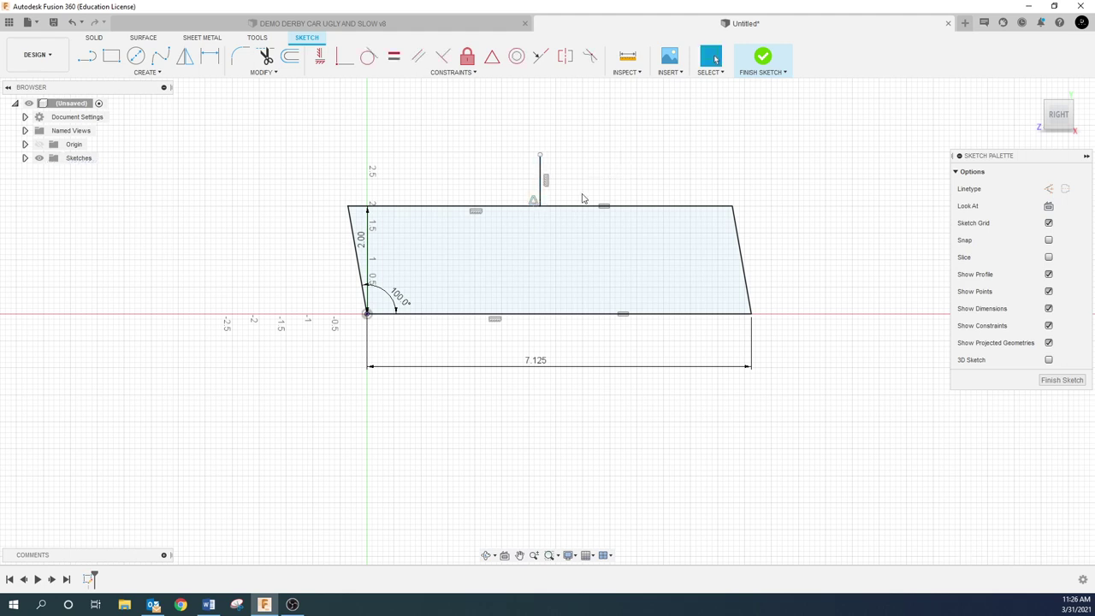
left_click(657, 167)
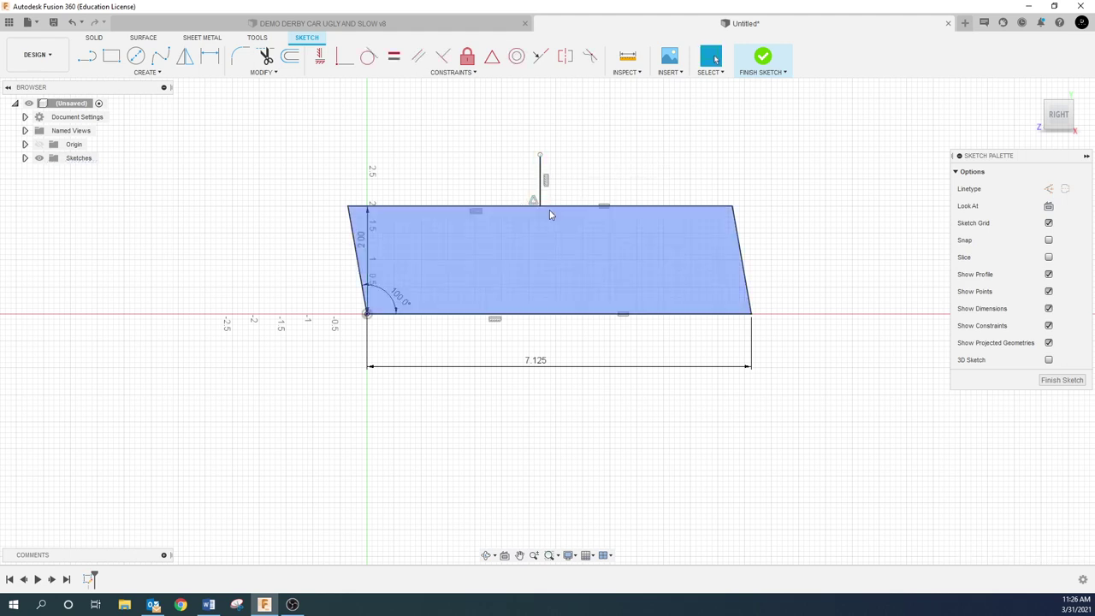
- Measure the distance from the vertical line to the outline's upper-right and upper-left corners
key("i")
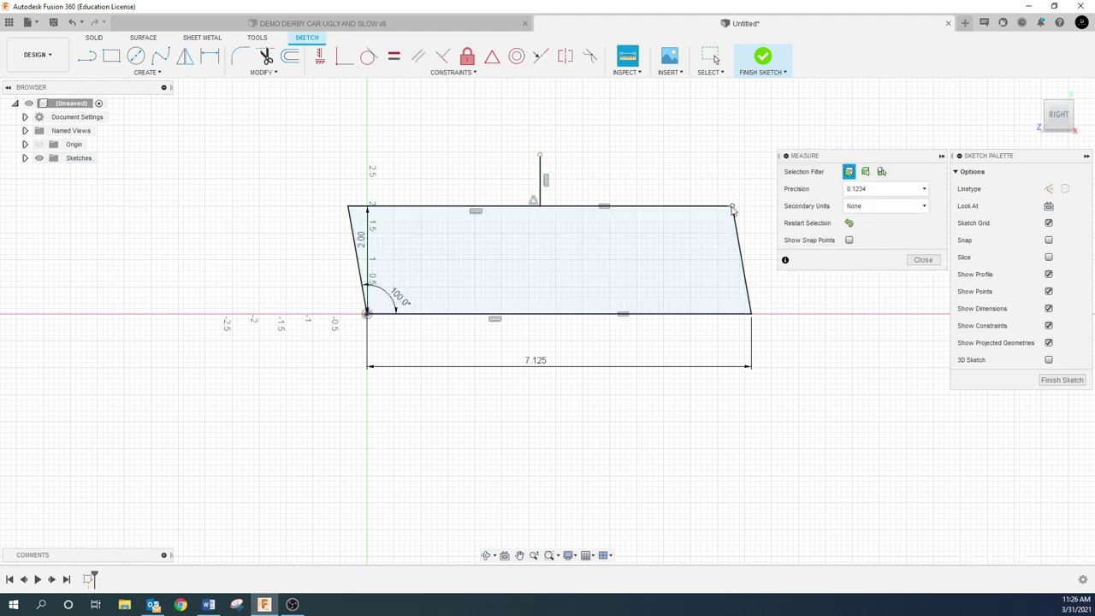
left_click(540, 191)
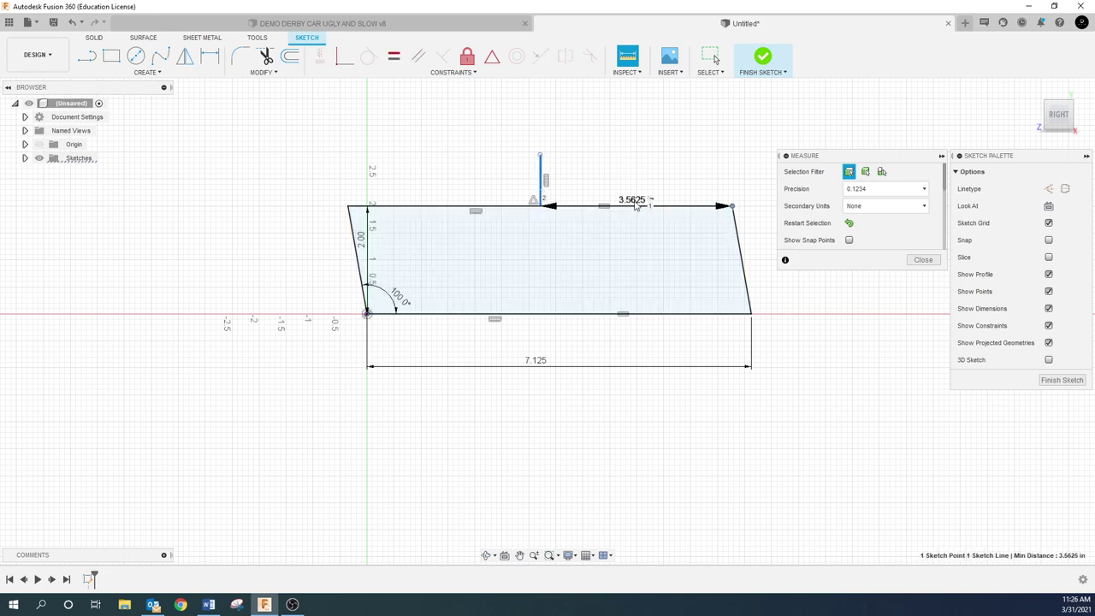
left_click(631, 177)
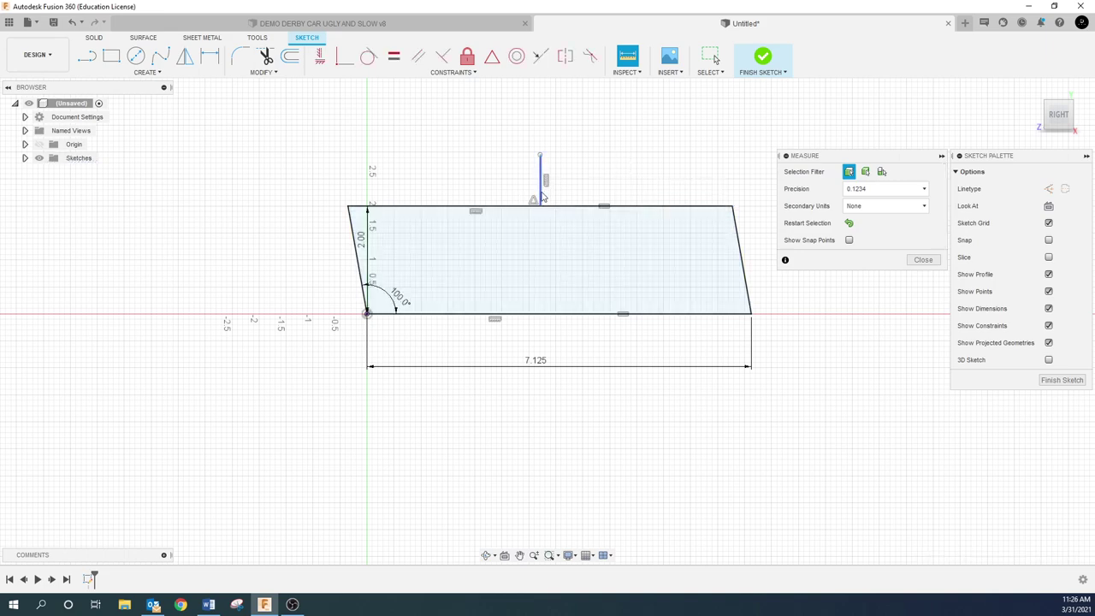
left_click(349, 207)
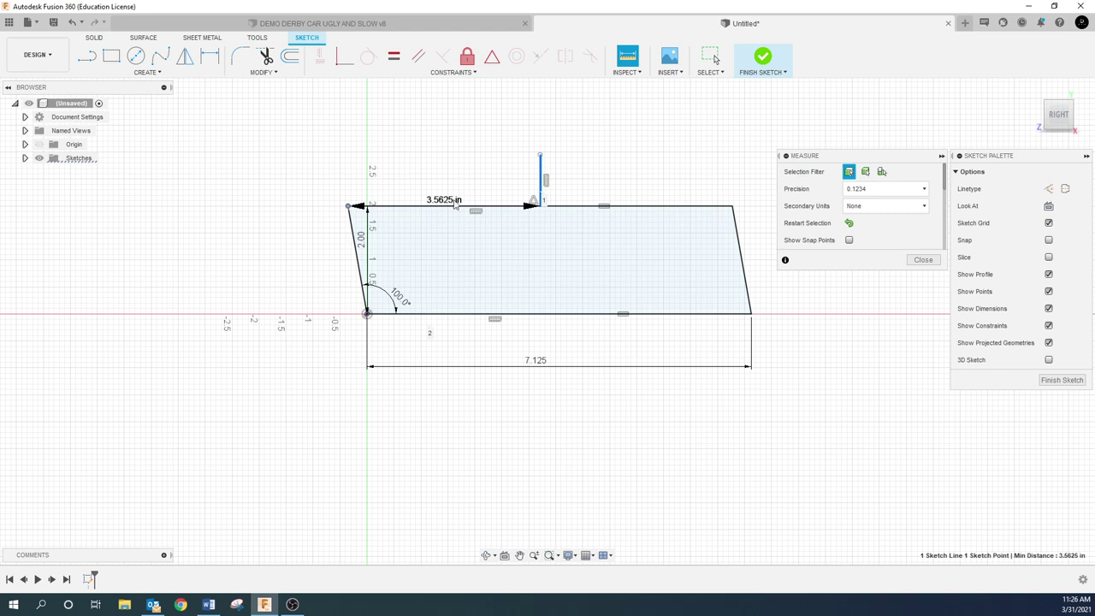
left_click(469, 171)
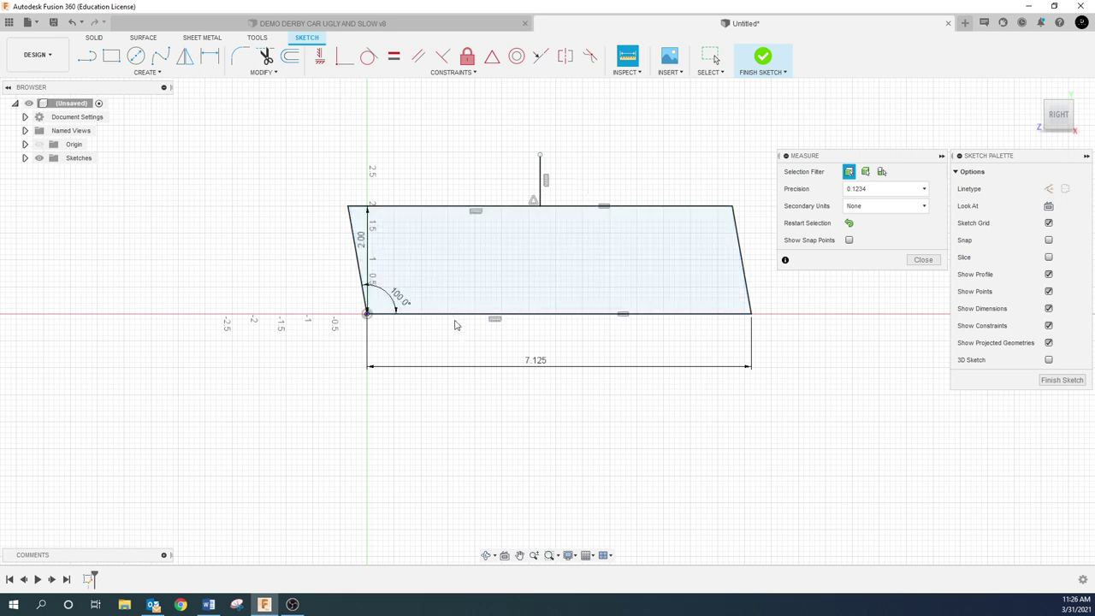
key("Escape")
- Draw a second short vertical line inside the outline, ending perpendicular on its lower edge
key("l")
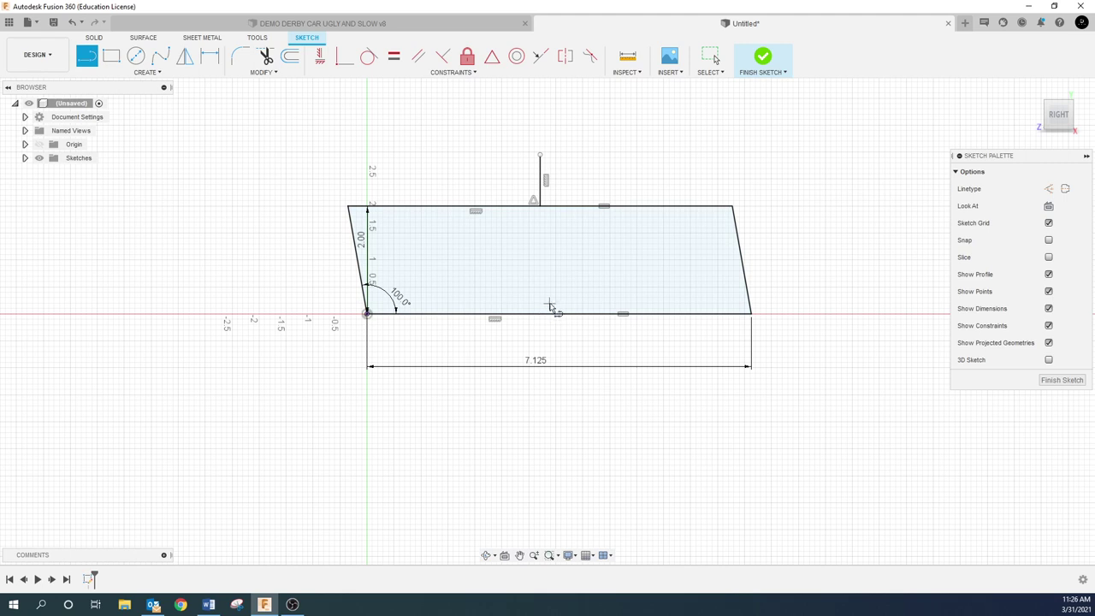
left_click(551, 283)
left_click(551, 313)
key("Escape")
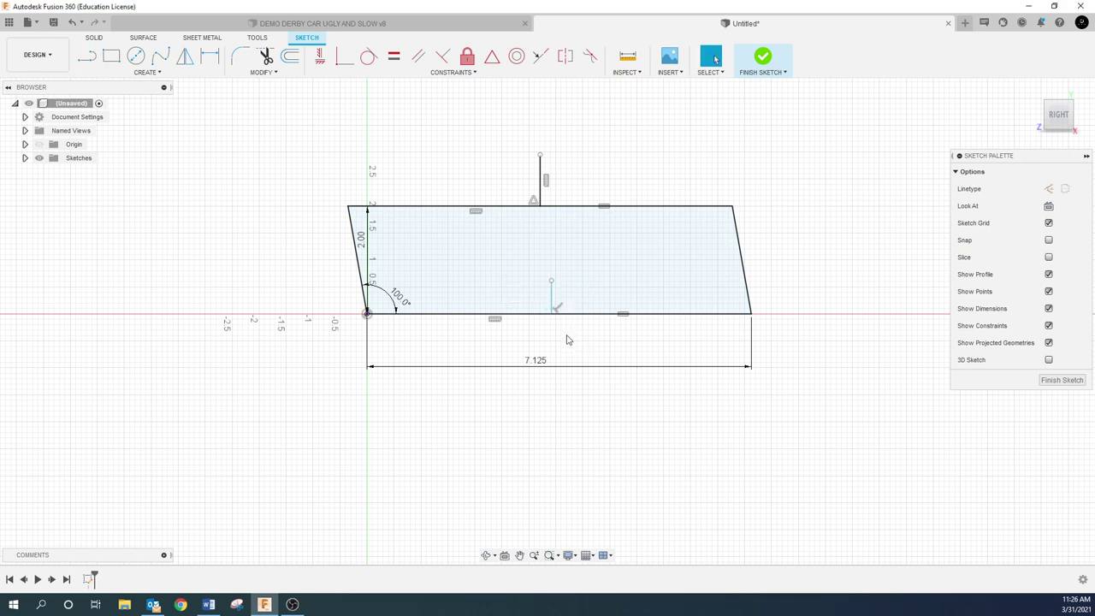
- Constrain the second line's lower end to the midpoint of the lower edge and lengthen the line to about 1.41 in
left_click(552, 298)
left_click(556, 313, "shift")
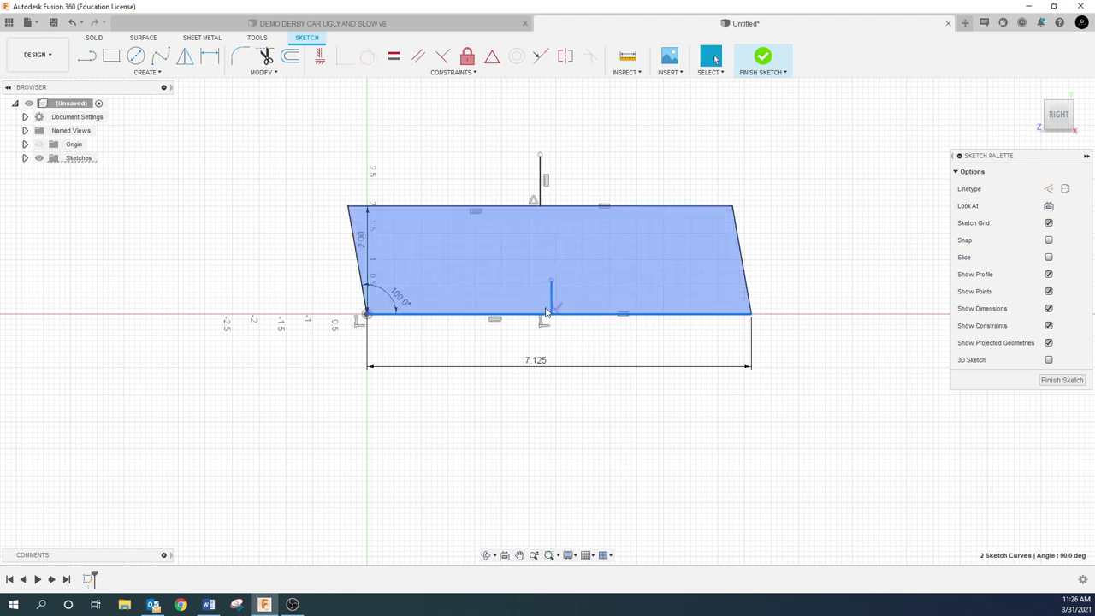
left_click(541, 315)
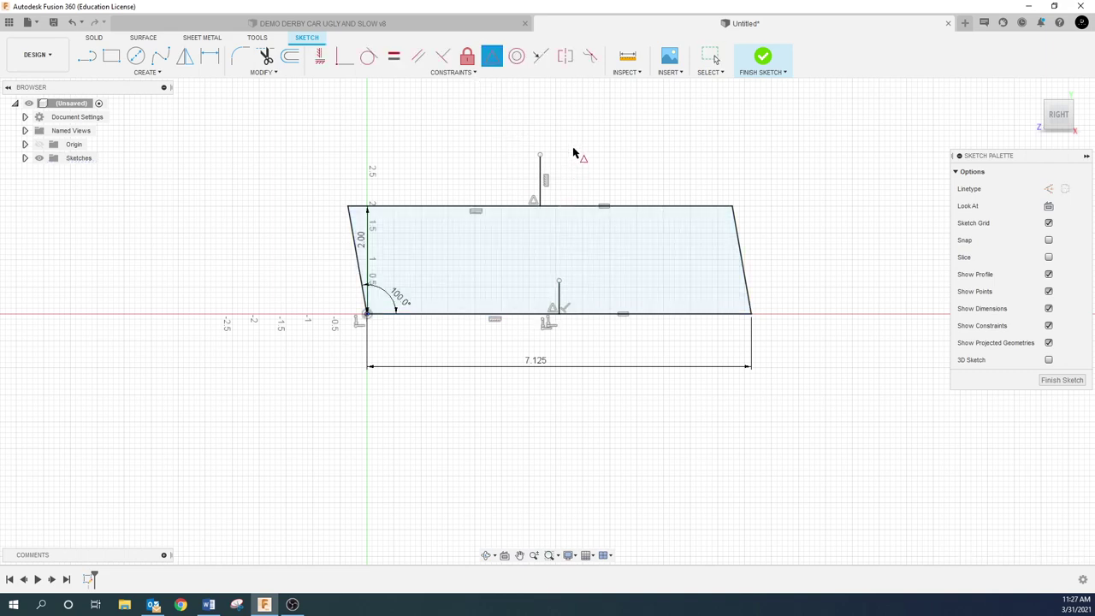
left_click(592, 308)
left_click_drag(559, 281, 568, 242)
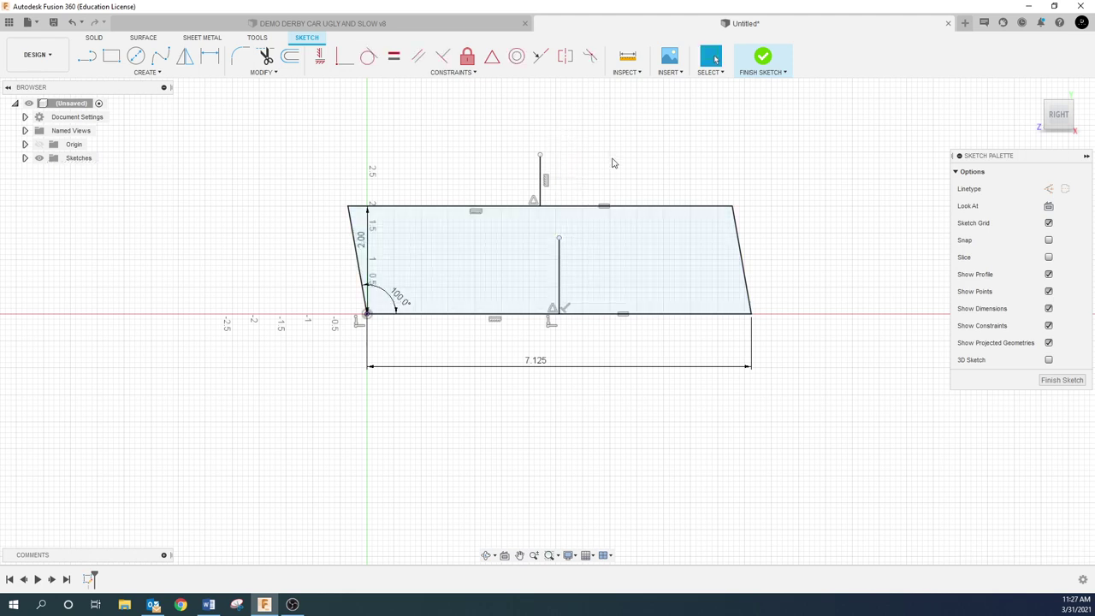
- Measure the distance from the lower midpoint line to the outline's lower-right and lower-left corners
key("i")
left_click(751, 314)
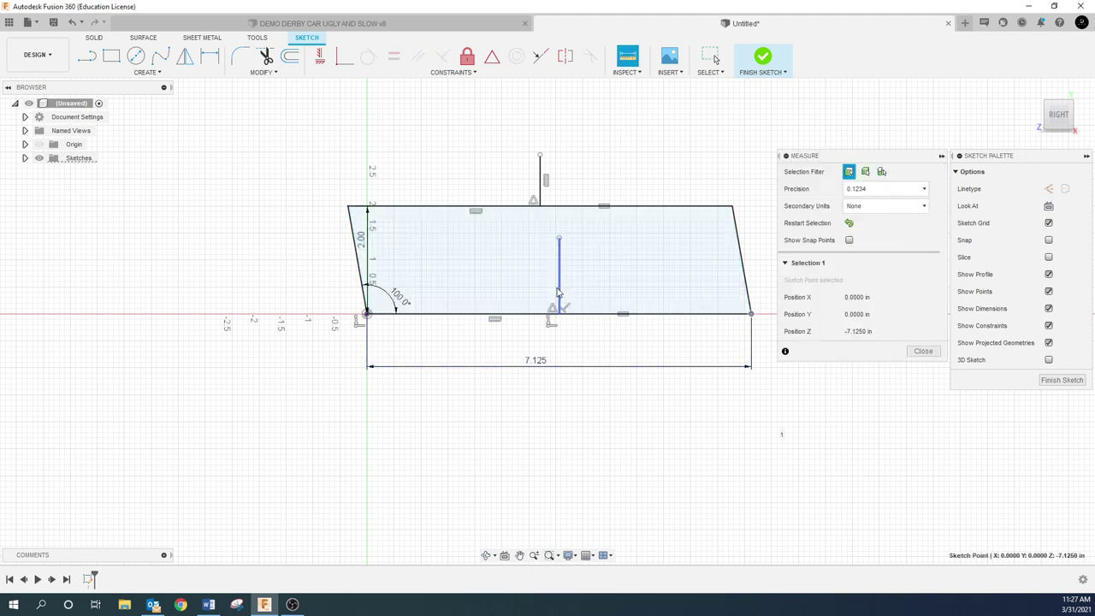
left_click(560, 290)
left_click(619, 350)
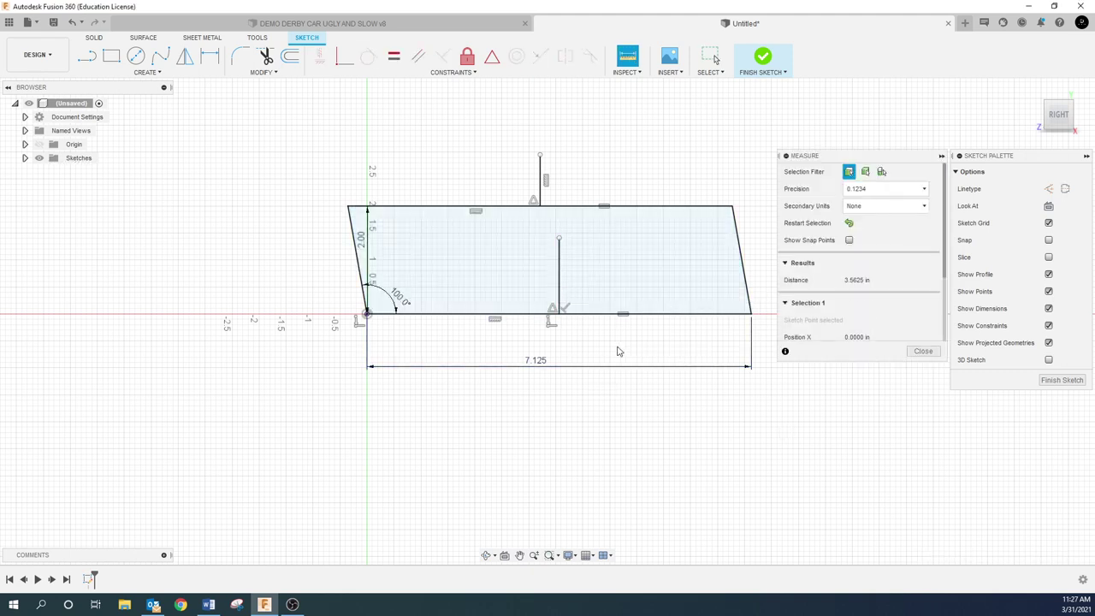
left_click(366, 314)
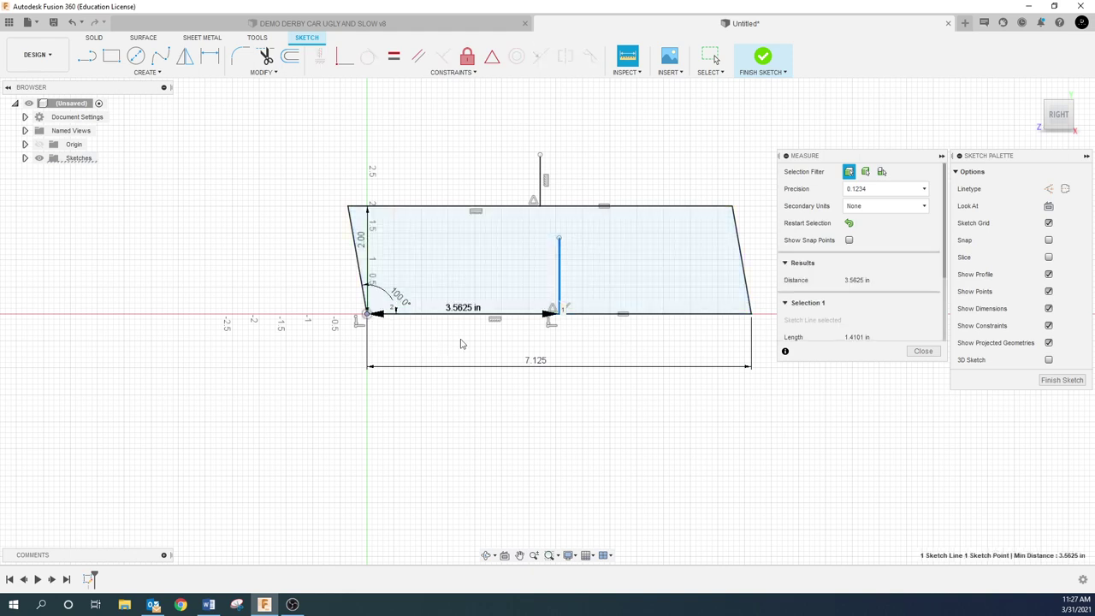
key("Escape")
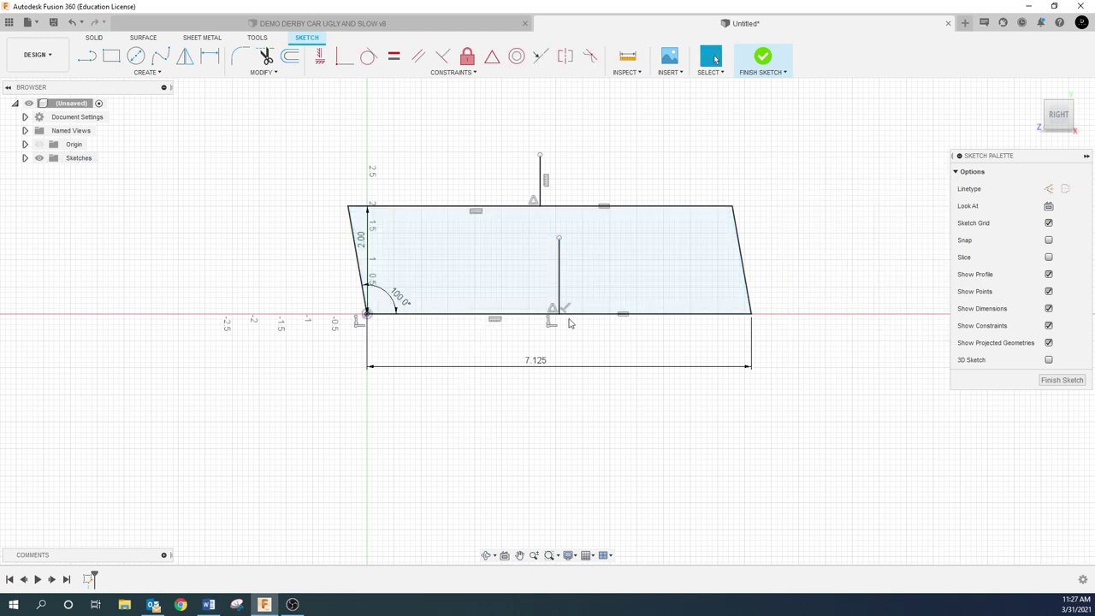
- Extend the lower midpoint line past the upper edge and check its horizontal offset from the upper midpoint line with a trial dimension
left_click_drag(559, 240, 559, 176)
key("d")
left_click(541, 180)
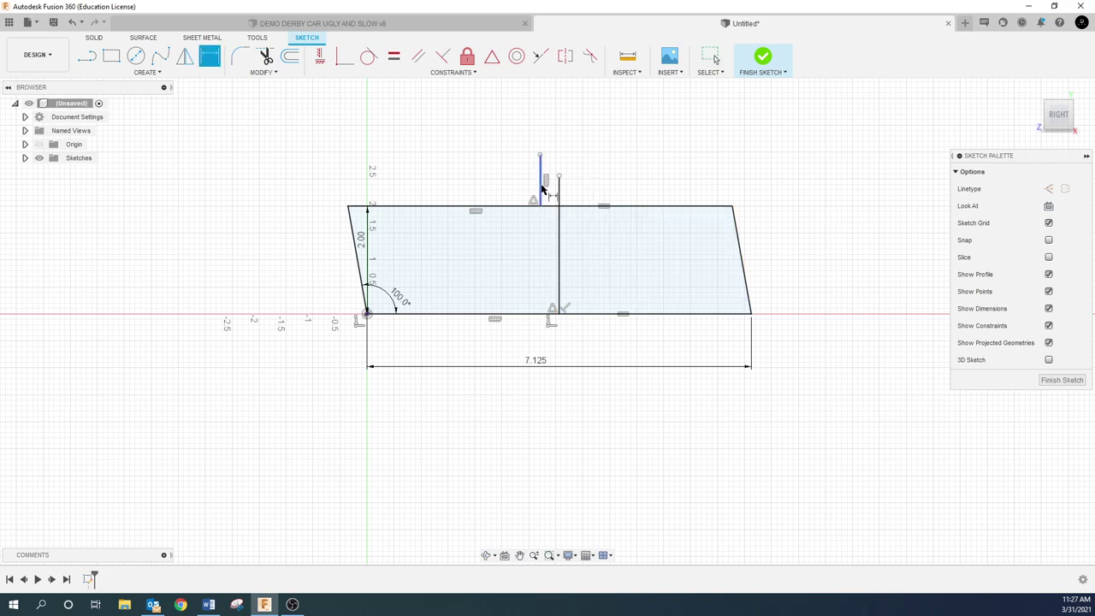
left_click(560, 193)
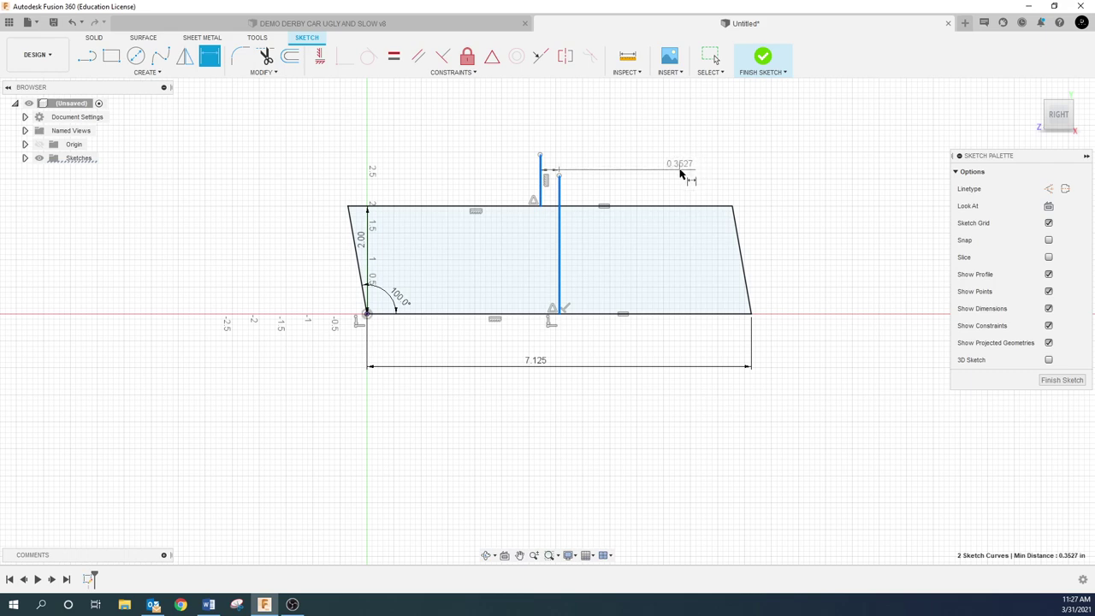
key("Escape")
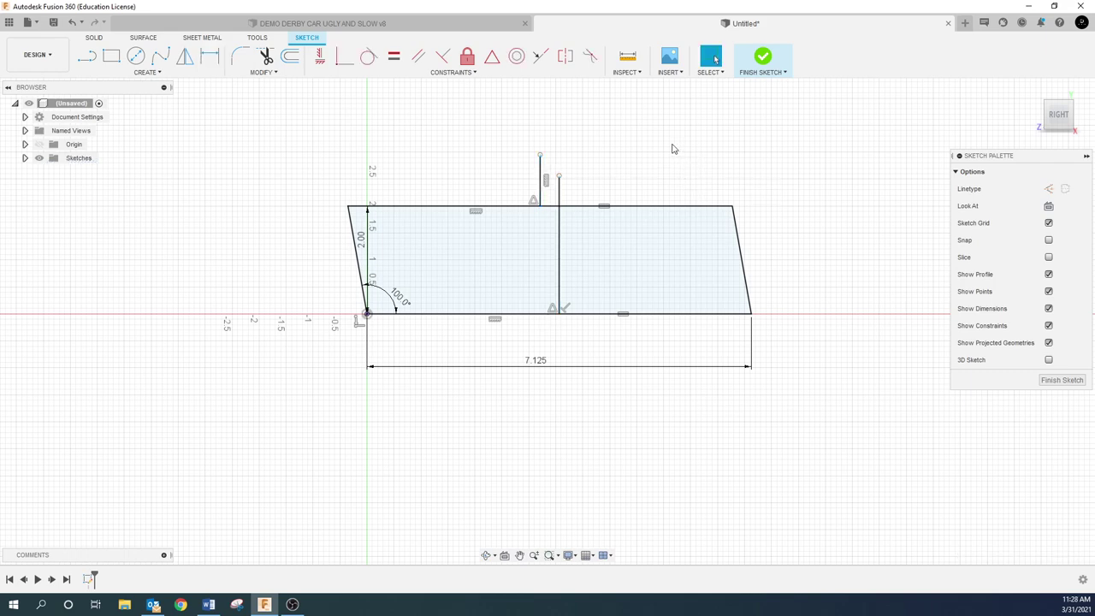
- Finish the sketch and close the untitled design without saving it
left_click(762, 56)
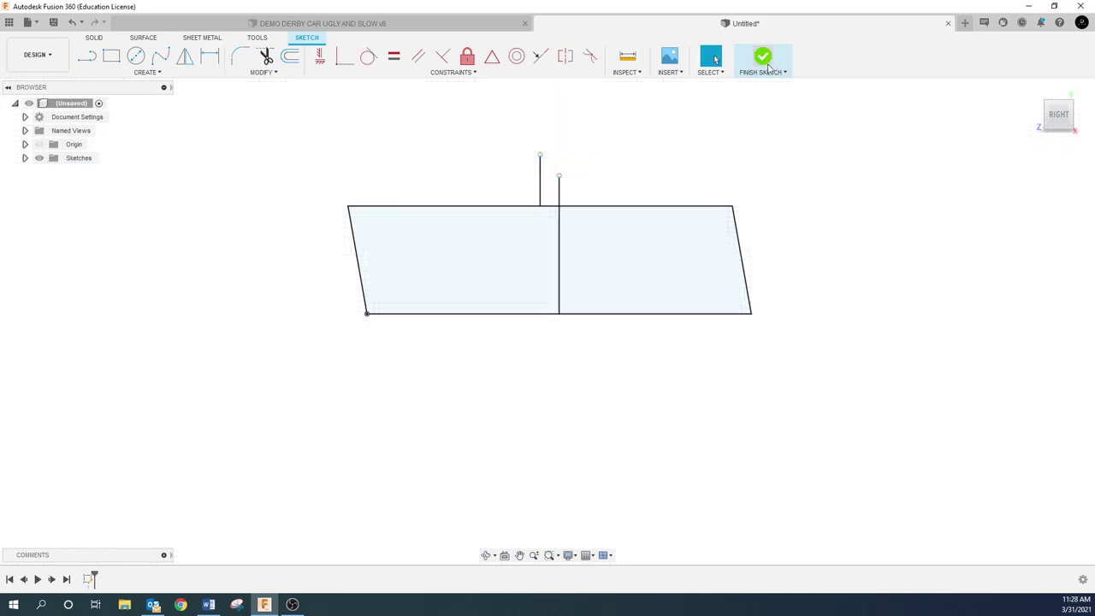
left_click(948, 23)
left_click(548, 317)
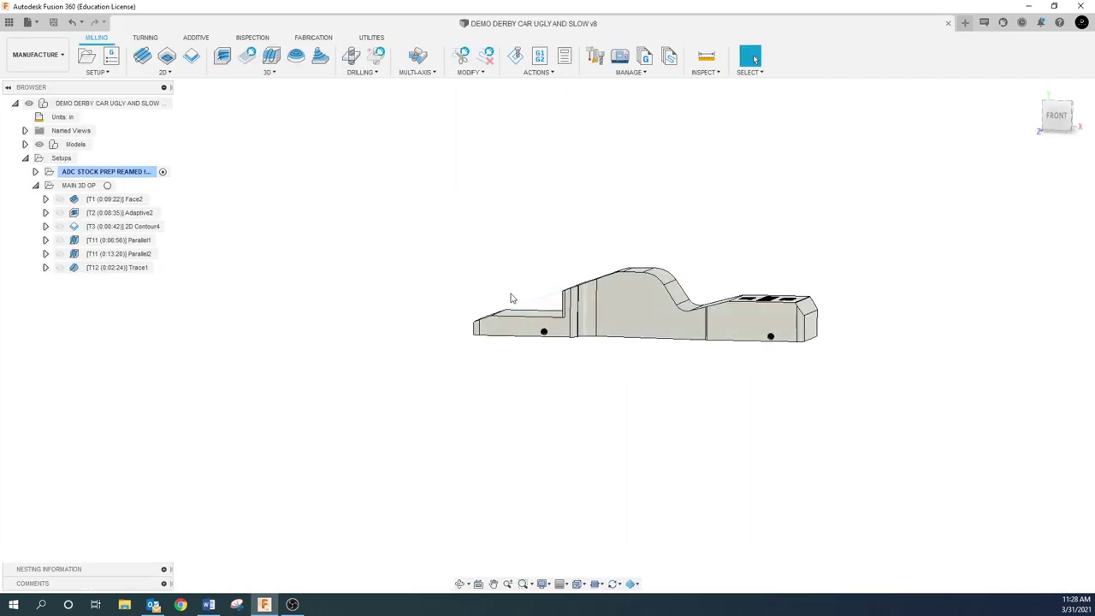
- Simulate the ADC STOCK PREP setup, vary the playback speed, pause partway, and examine the partly machined stock and tool from several sides
left_click(120, 172)
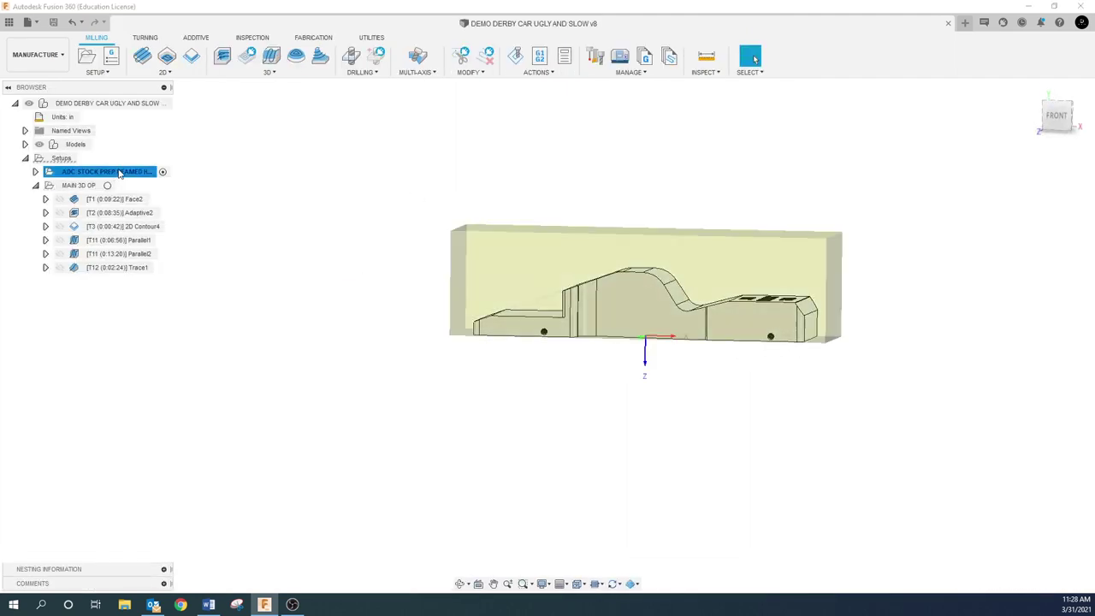
left_click(515, 55)
left_click(547, 538)
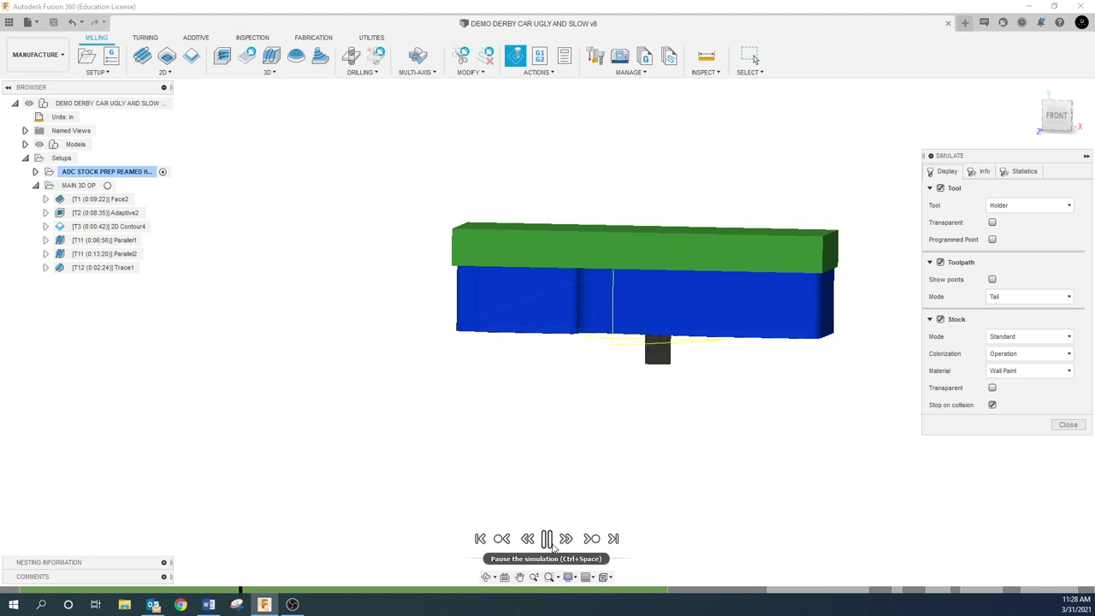
left_click_drag(588, 558, 602, 558)
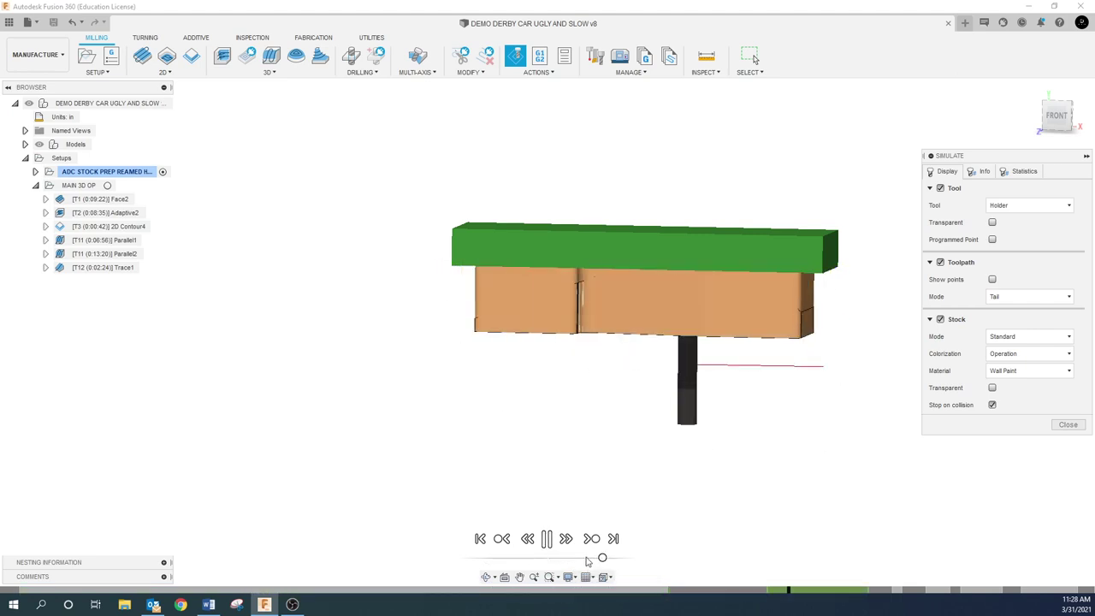
left_click_drag(602, 557, 588, 557)
left_click(546, 538)
middle_click_drag(564, 456, 587, 403, "shift")
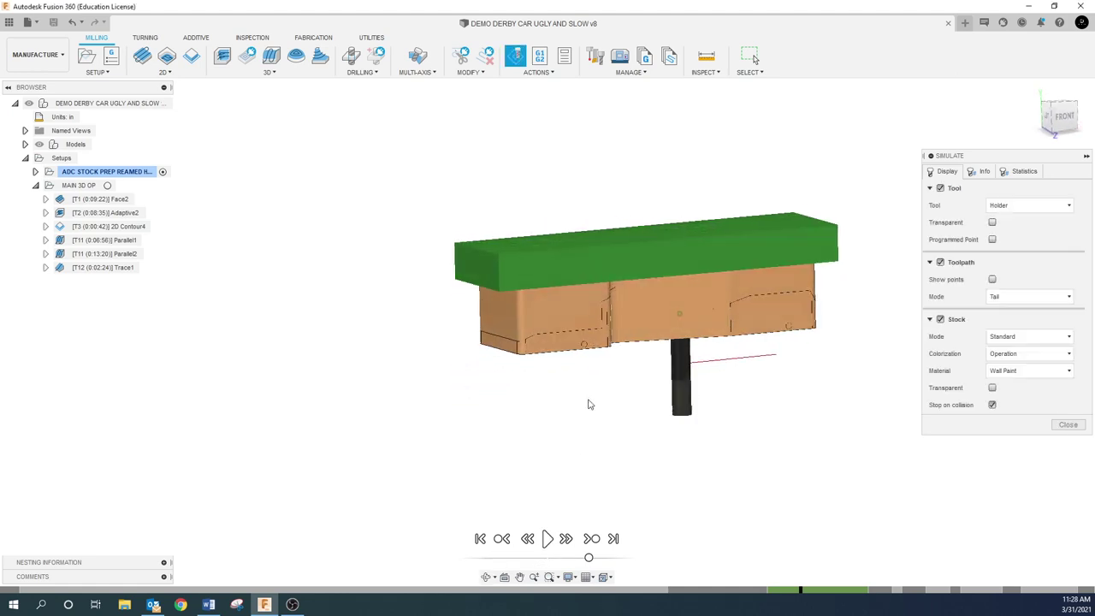
middle_click_drag(839, 262, 804, 242, "shift")
middle_click_drag(777, 334, 727, 274, "shift")
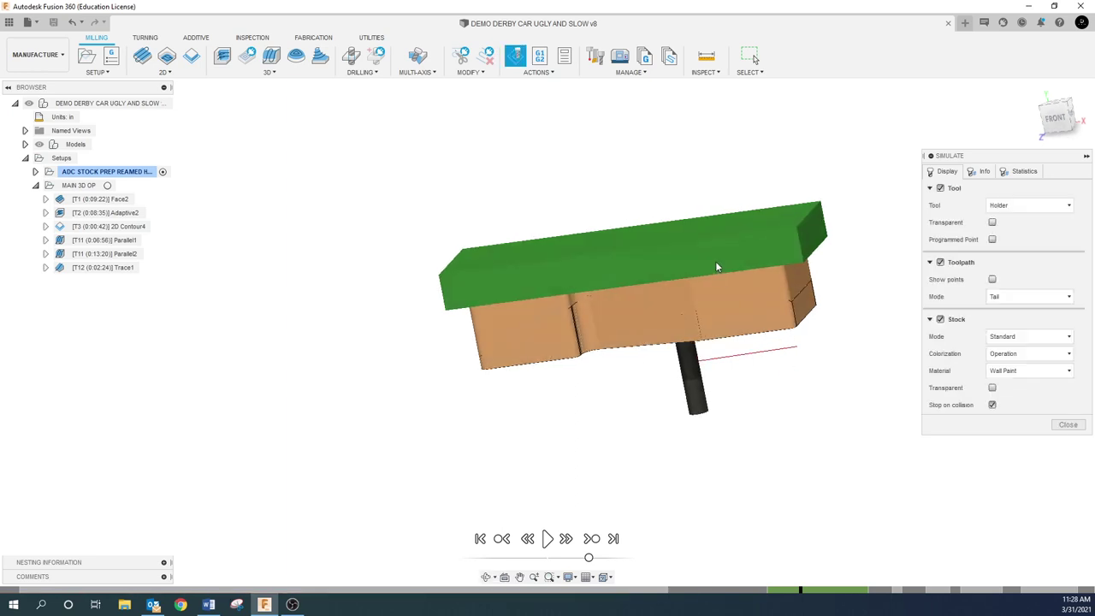
middle_click_drag(777, 218, 792, 282, "shift")
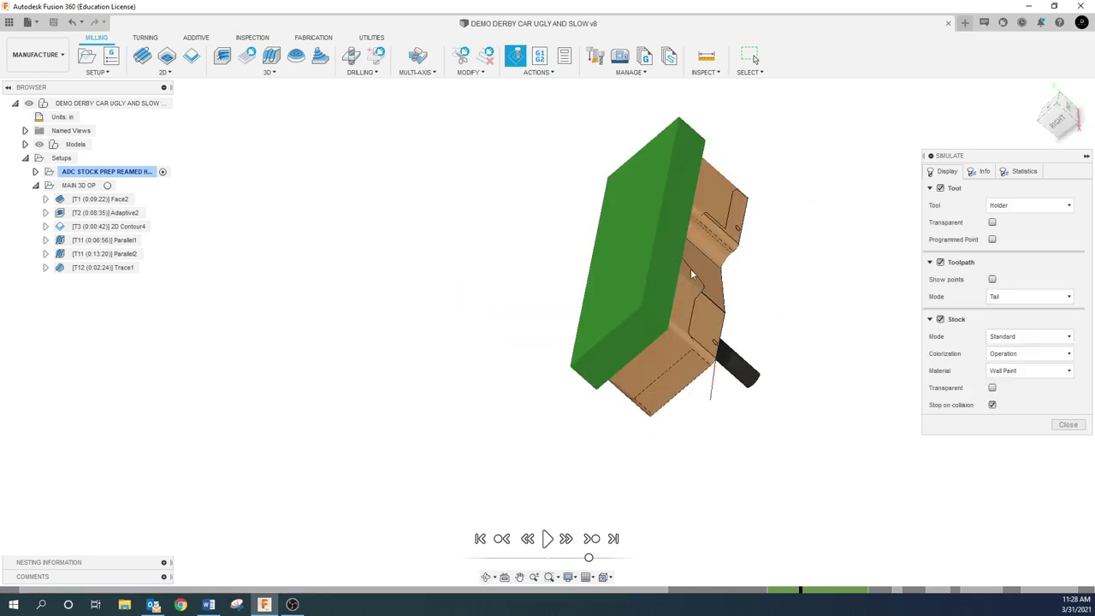
middle_click_drag(777, 362, 850, 327, "shift")
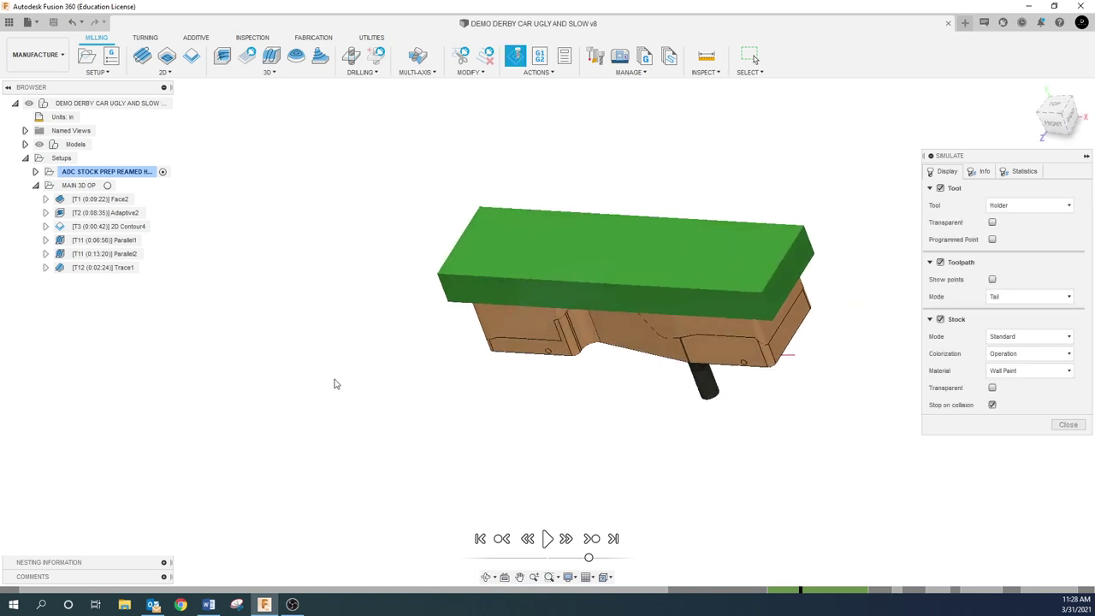
middle_click_drag(641, 395, 661, 351, "shift")
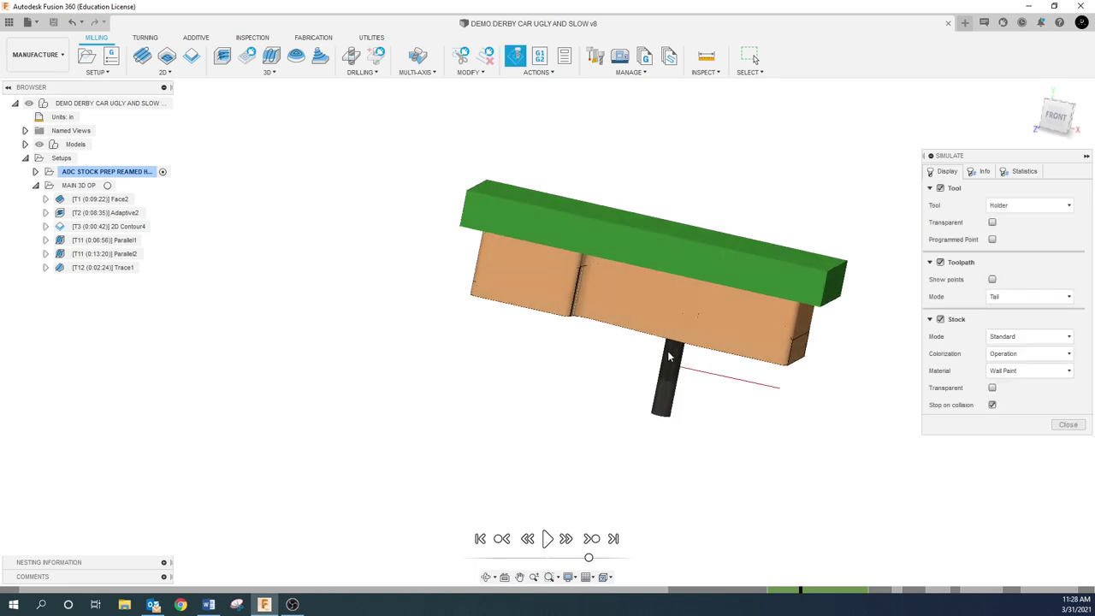